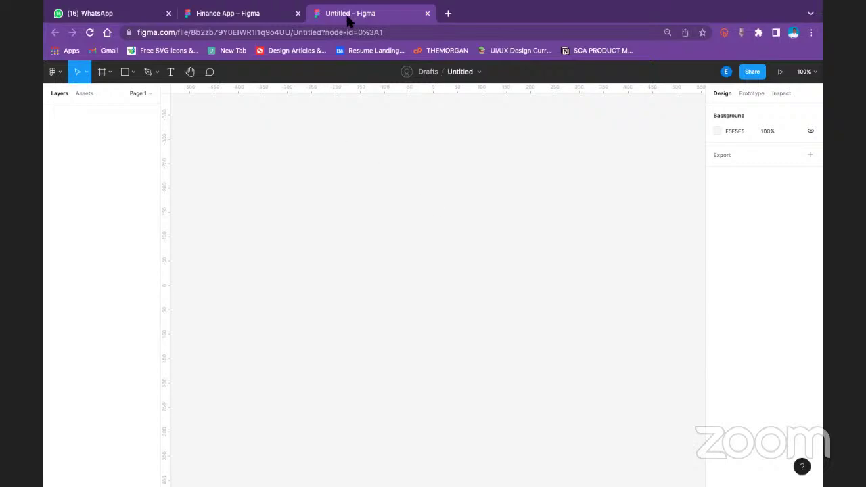
Load uxwing.com's free SVG and PNG icon site in a new tab from the Free SVG icons bookmark
mouse_move(351, 2)
left_click(448, 14)
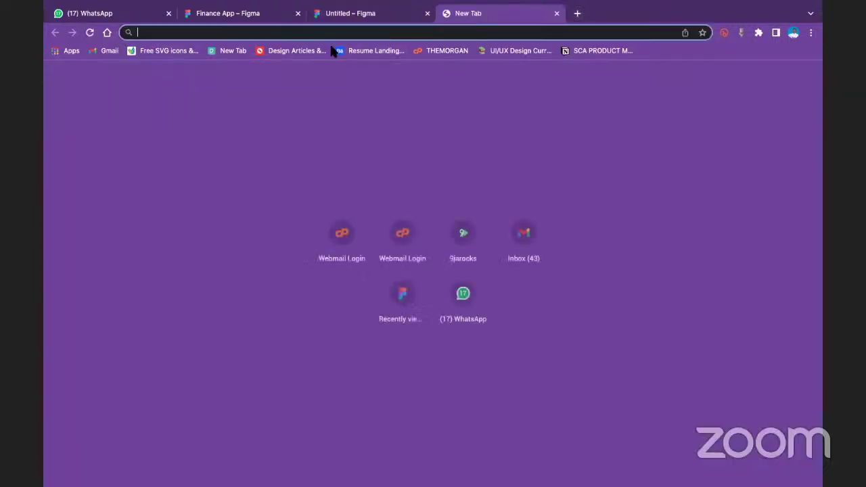
left_click(169, 52)
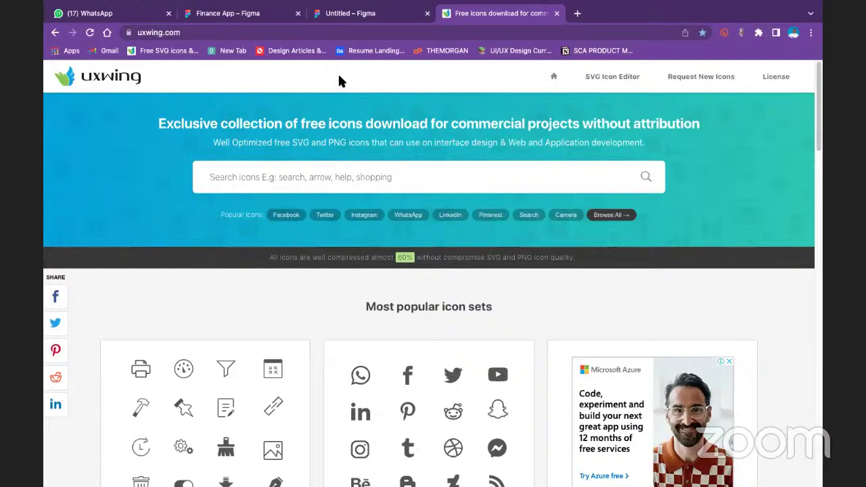
scroll(293, 193, "down", 15)
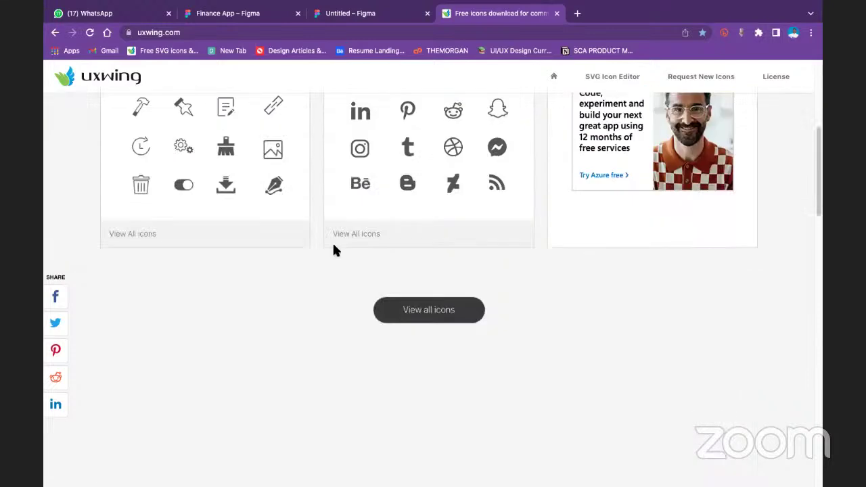
scroll(293, 219, "up", 15)
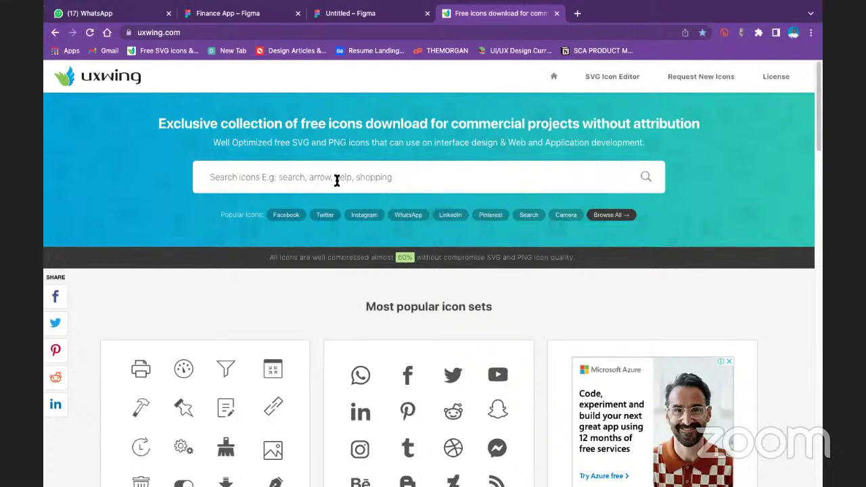
Search uxwing for 'education' and scroll through the education icon results
type("ed")
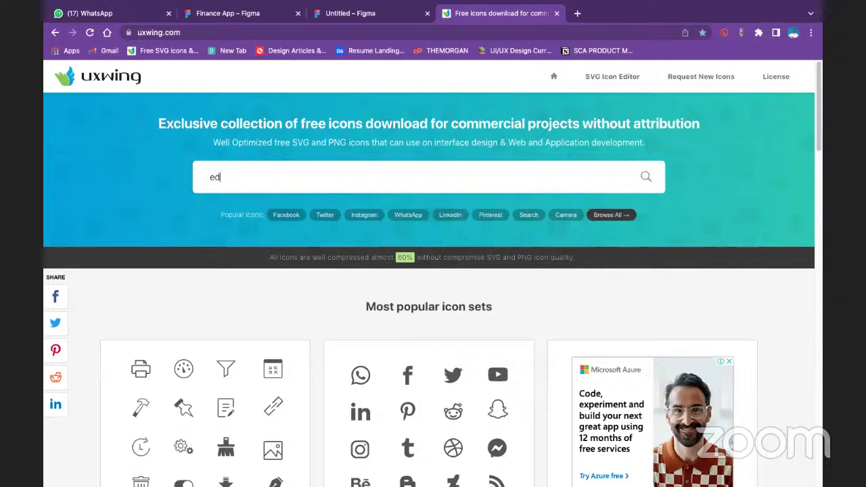
type("ucat")
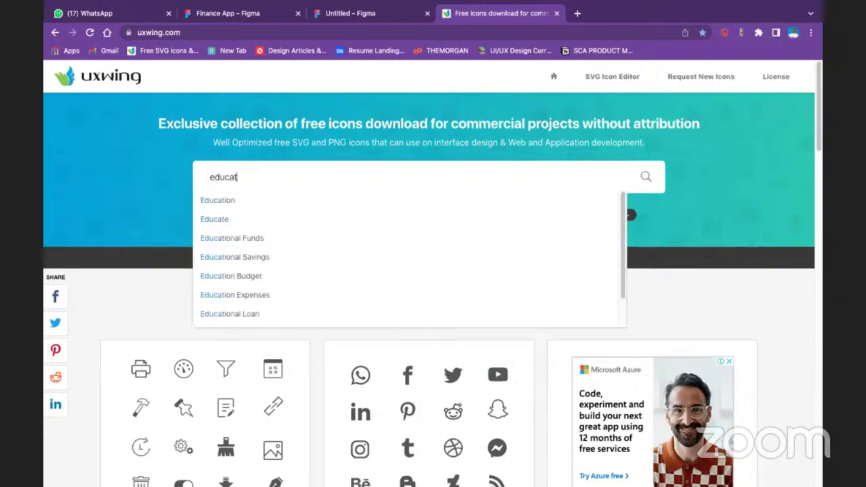
type("ion")
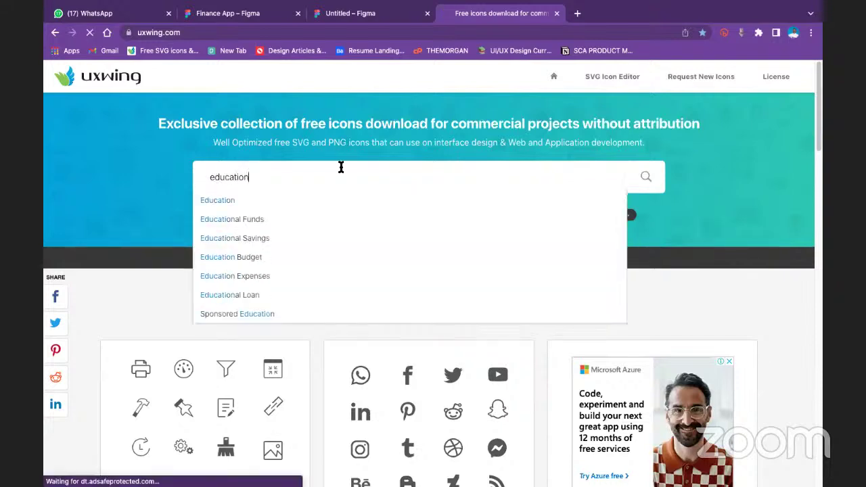
key("Return")
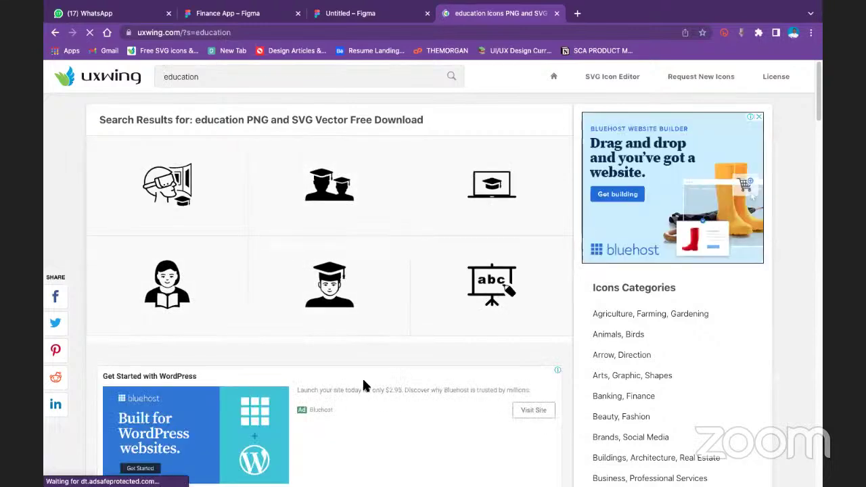
scroll(362, 385, "down", 10)
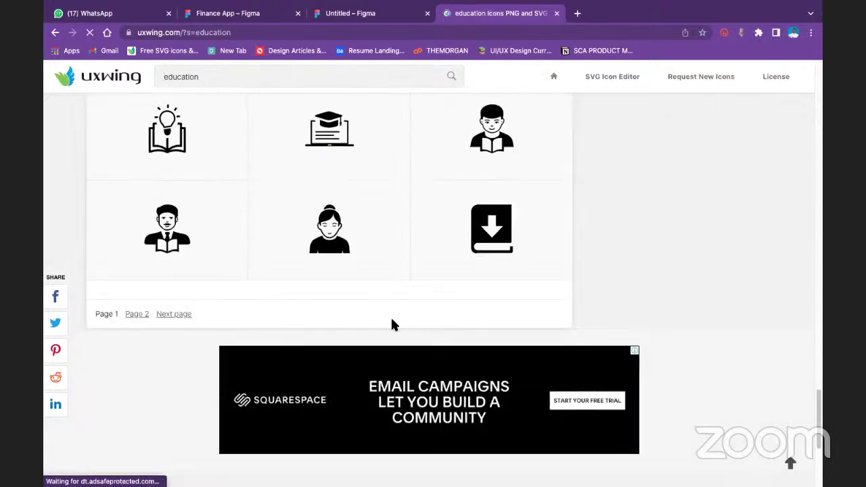
scroll(363, 203, "down", 2)
scroll(362, 209, "up", 6)
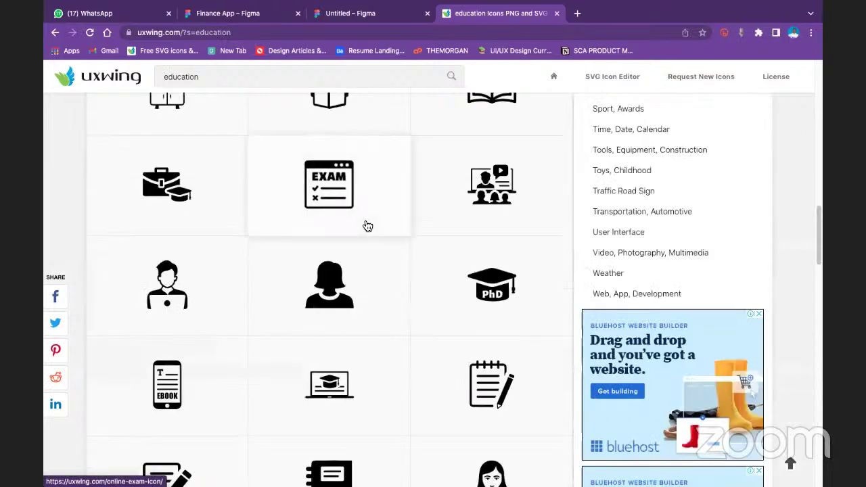
scroll(368, 226, "up", 3)
scroll(458, 371, "down", 8)
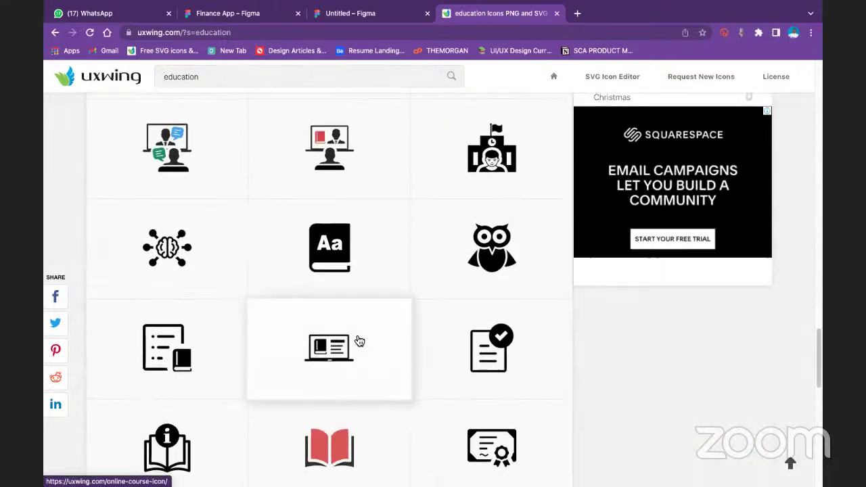
scroll(359, 341, "up", 10)
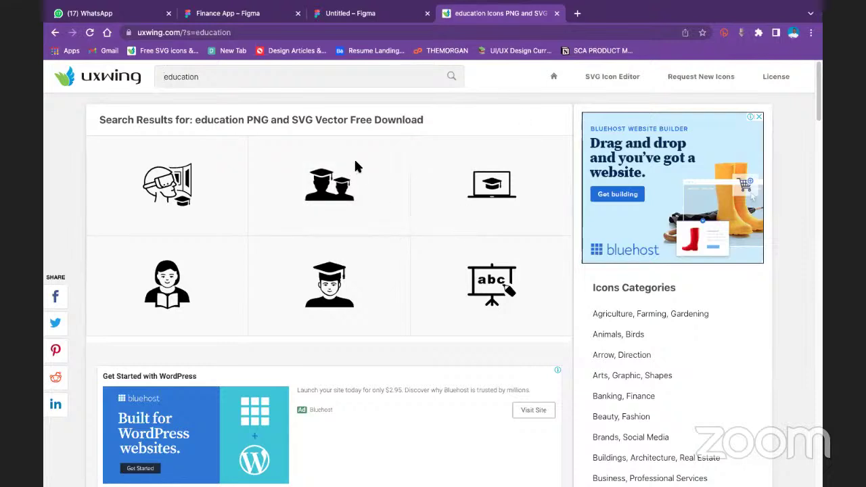
Go to freepik.com and open its Illustrations collection
left_click(274, 32)
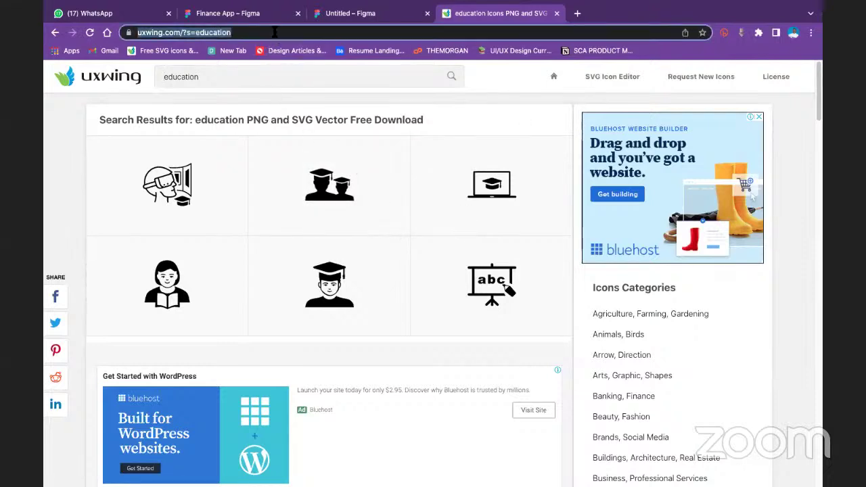
type("free")
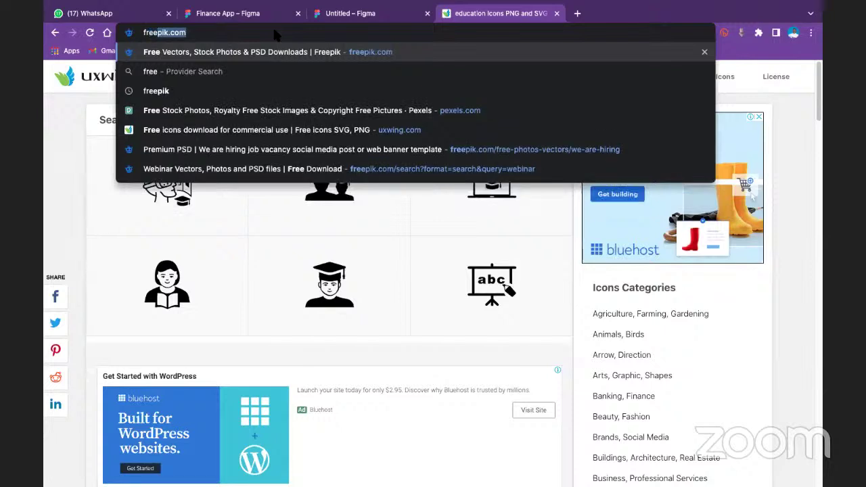
key("Return")
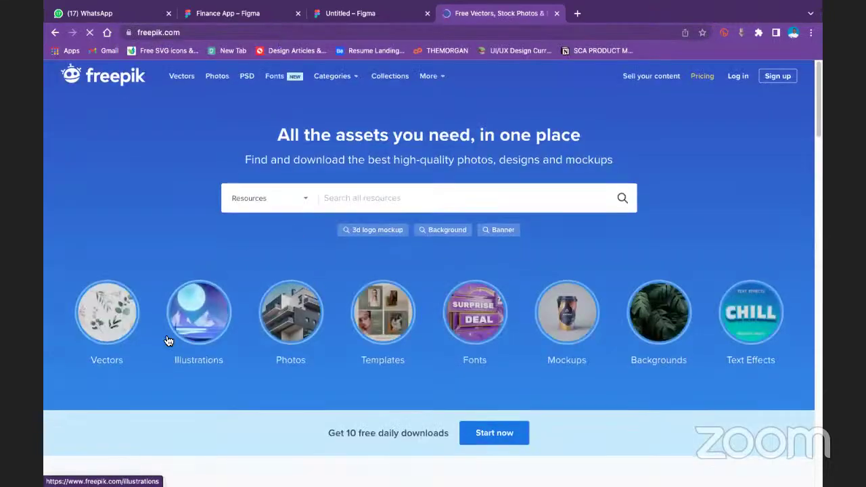
scroll(196, 302, "down", 1)
left_click(196, 301)
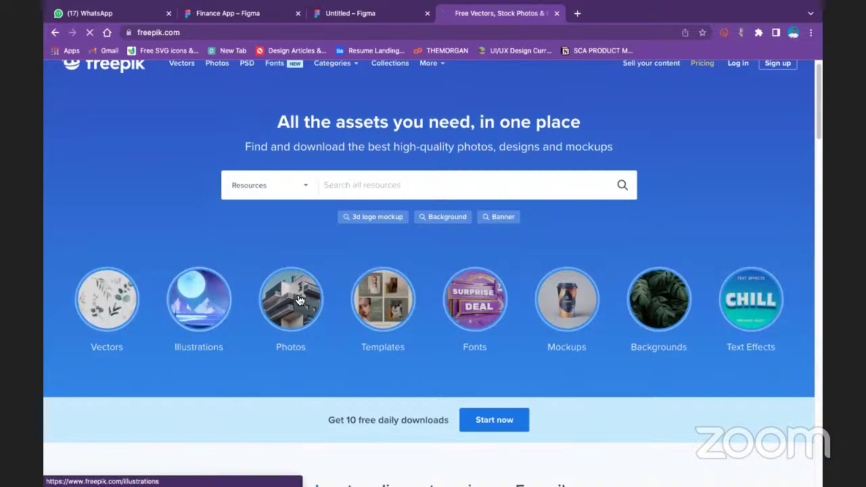
Open the Car illustrations tile to show the car illustration vectors gallery
scroll(215, 321, "down", 6)
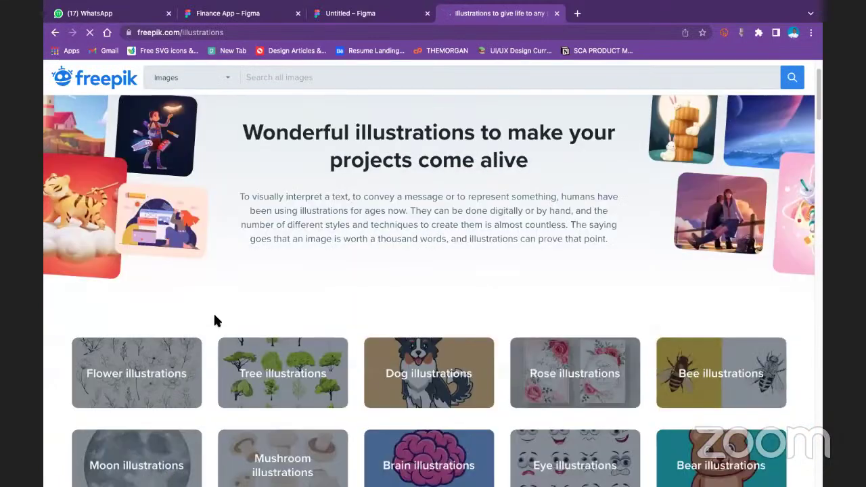
scroll(292, 291, "down", 5)
scroll(325, 385, "up", 10)
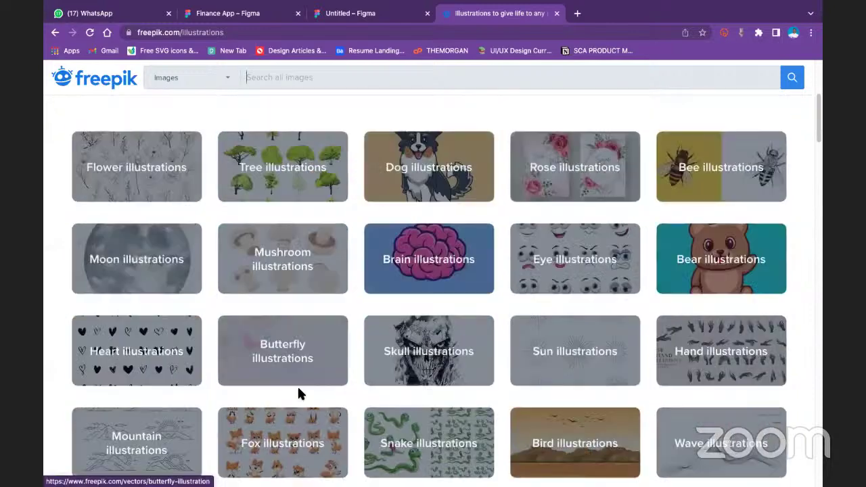
scroll(385, 215, "down", 2)
scroll(386, 214, "down", 1)
left_click(340, 77)
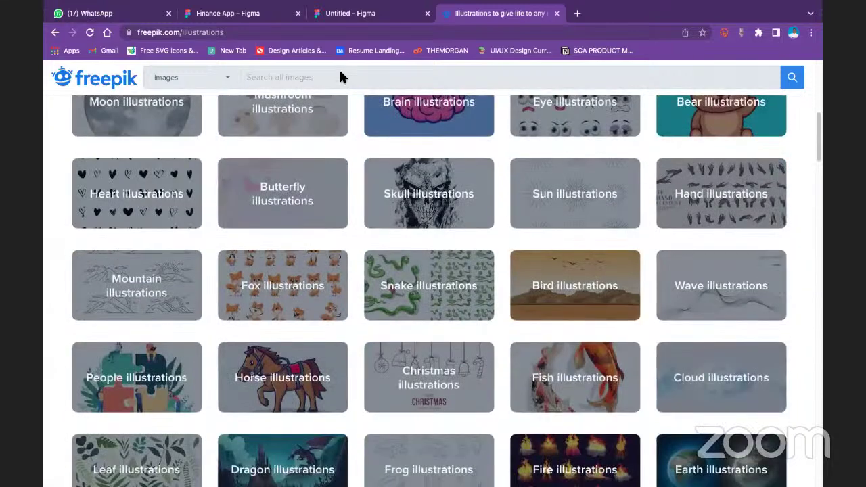
scroll(514, 302, "down", 1)
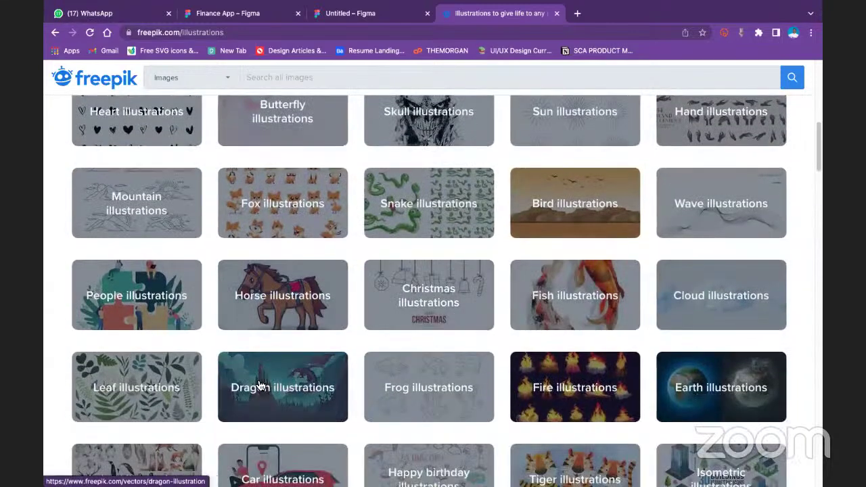
scroll(257, 406, "down", 1)
scroll(291, 359, "down", 1)
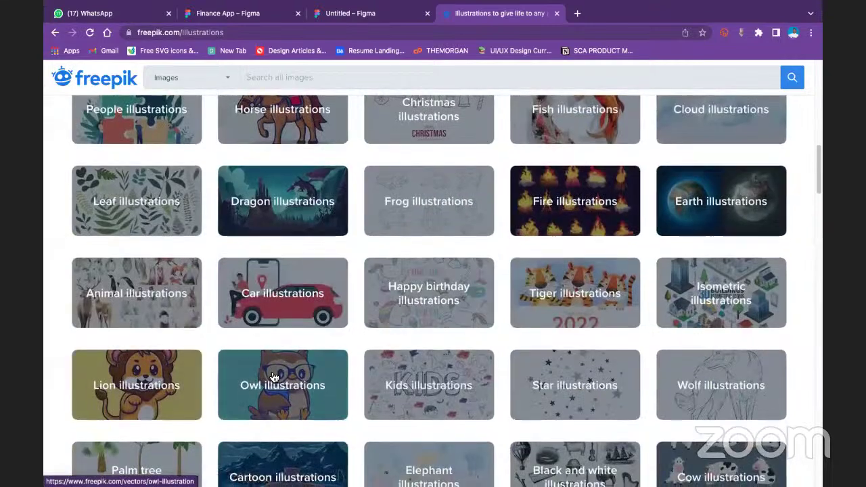
scroll(343, 205, "down", 1)
left_click(344, 204)
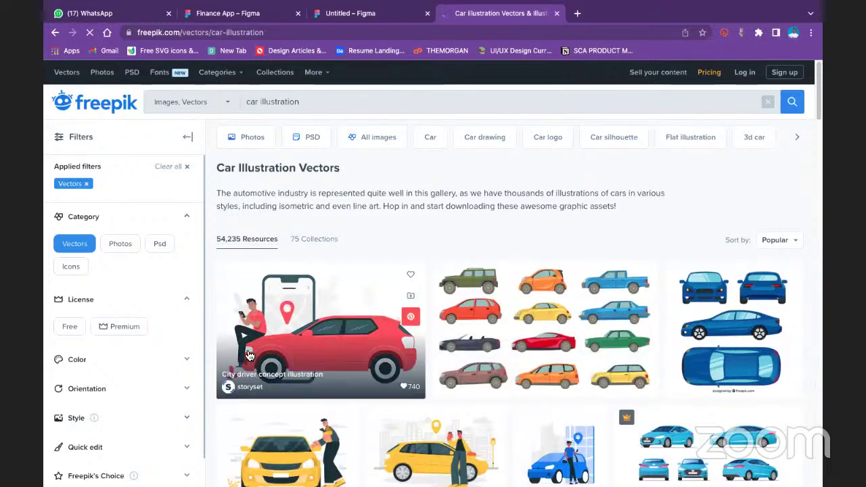
Open the City driver concept illustration in the Storyset online editor
left_click(288, 364)
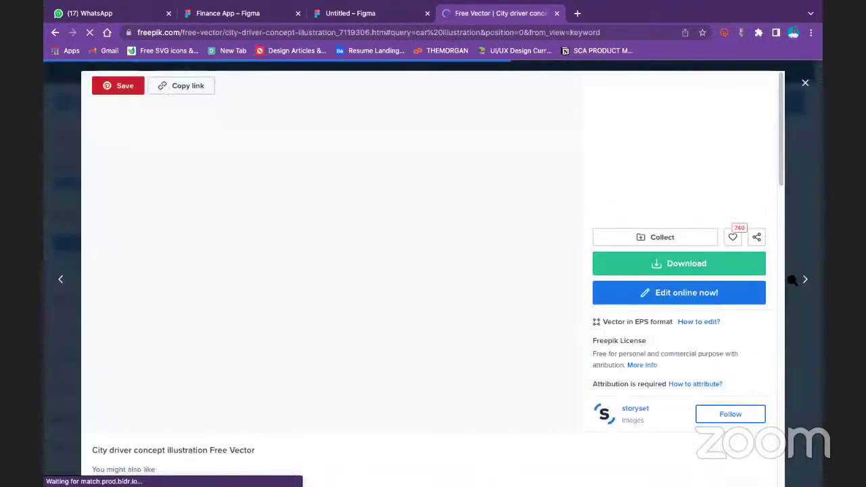
left_click(718, 296)
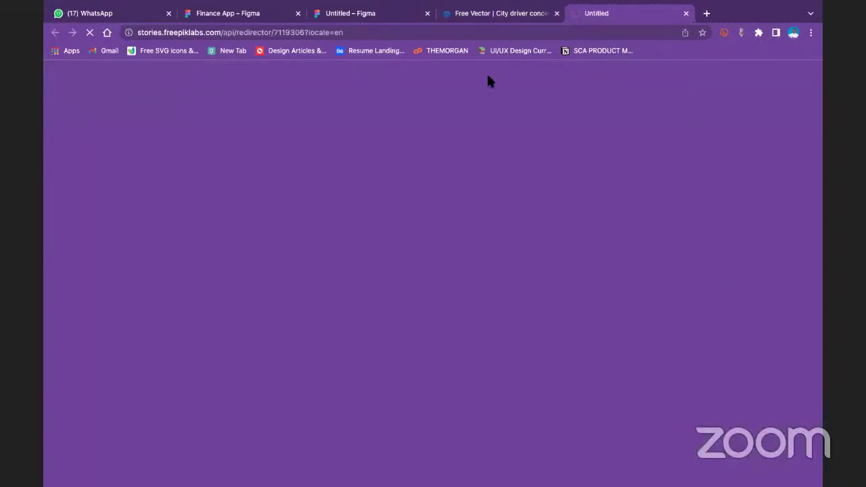
left_click(499, 15)
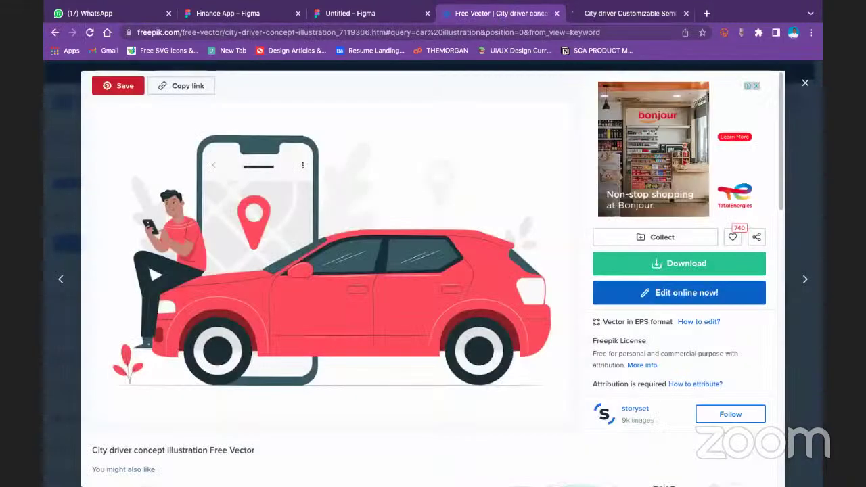
left_click(629, 13)
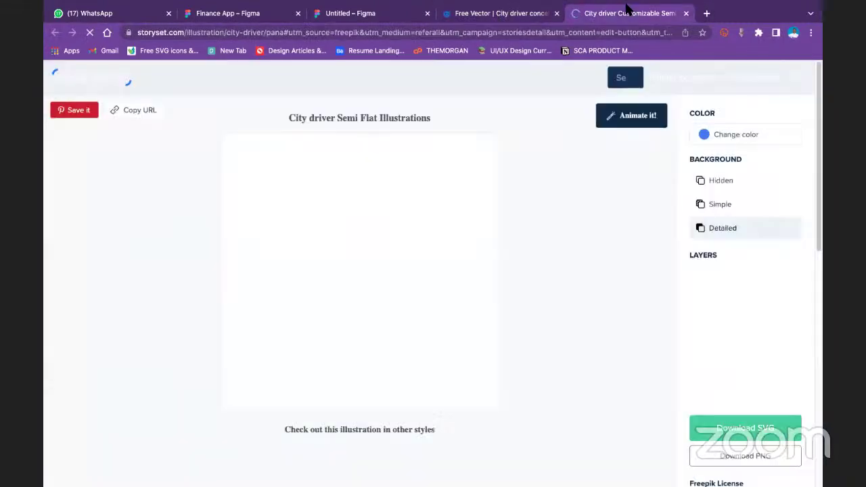
Recolour the City driver illustration purple and switch it to the Flat (rafiki) style
left_click(717, 139)
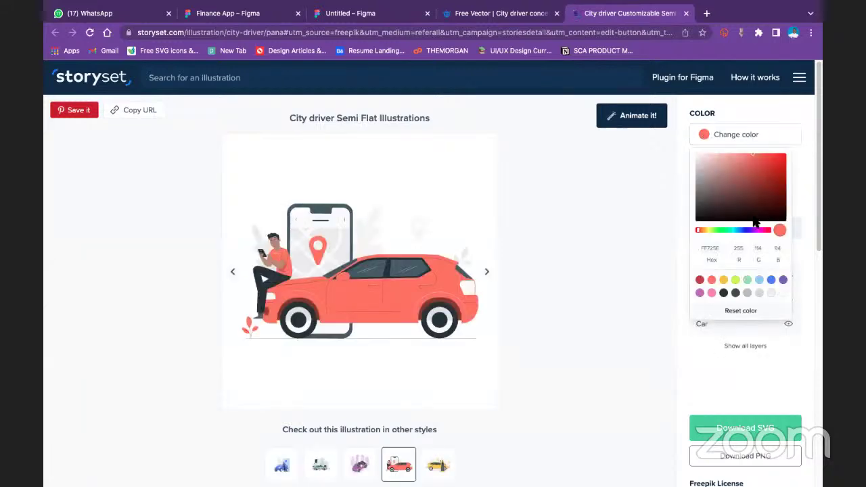
left_click(773, 167)
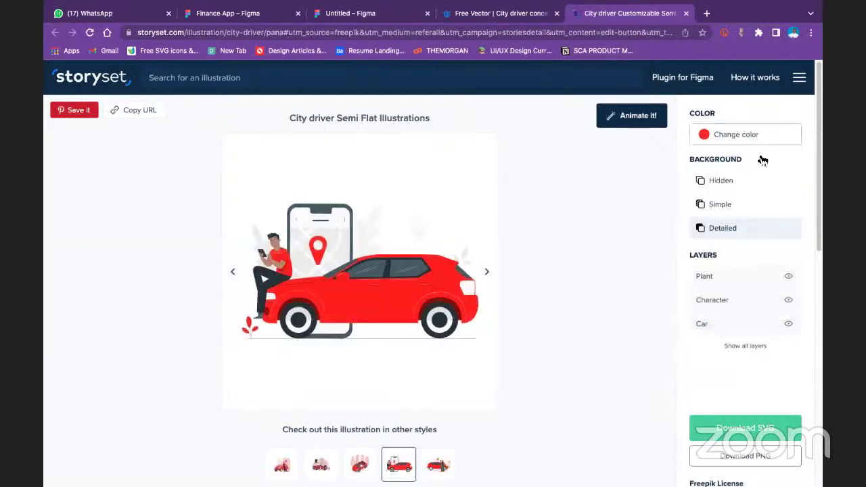
left_click(714, 135)
left_click(713, 167)
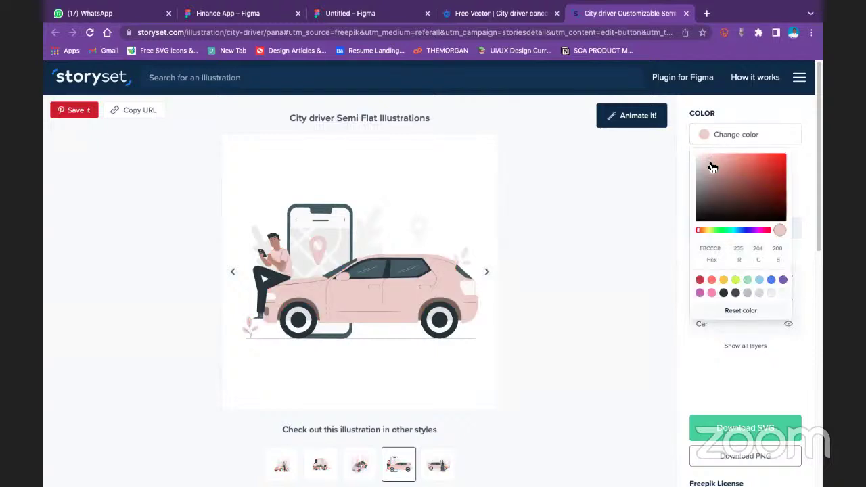
left_click(755, 166)
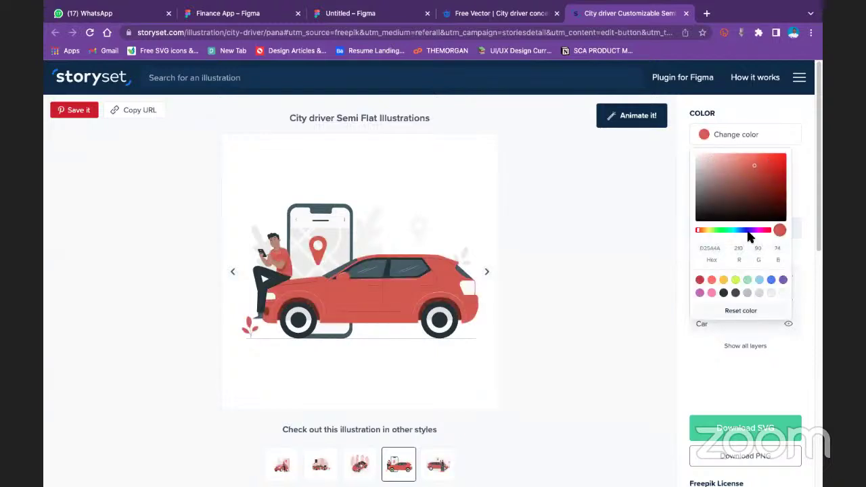
left_click(749, 230)
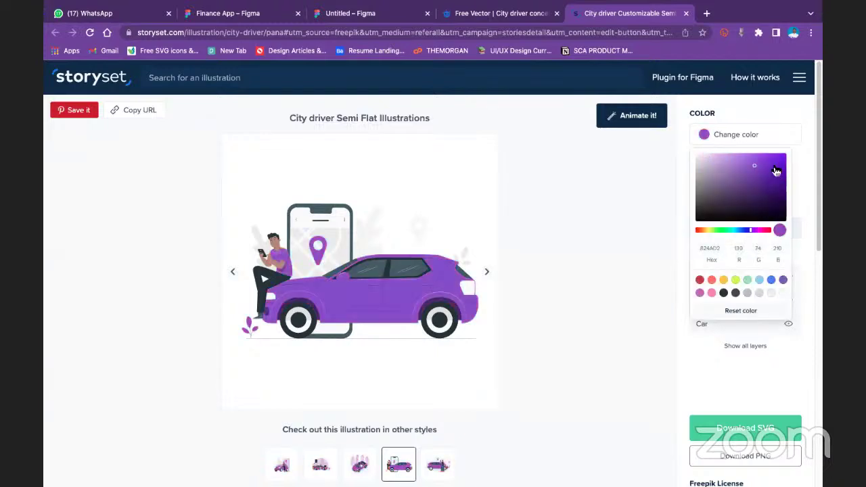
left_click(297, 466)
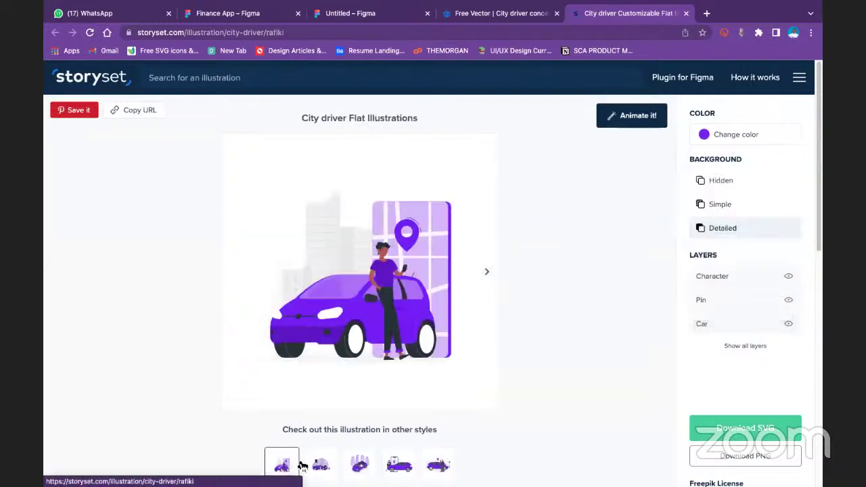
Preview the Cartoon, Isometric and Semi Flat styles, then load the Disproportionate version
left_click(320, 465)
left_click(362, 465)
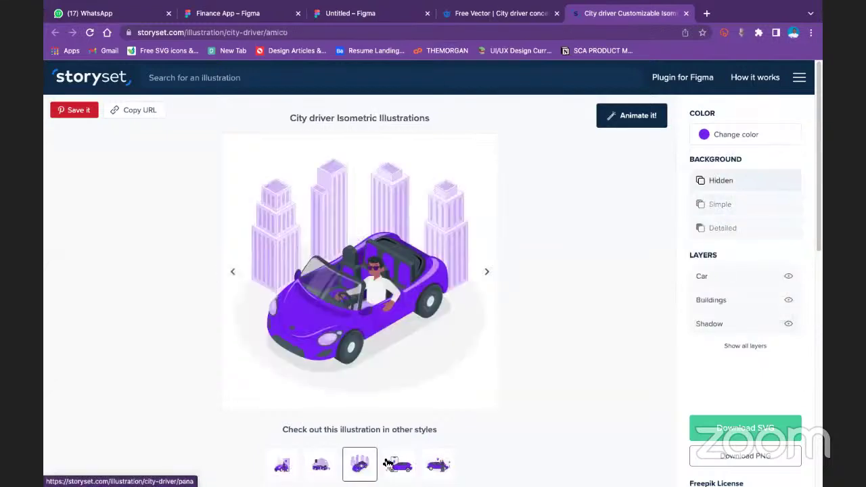
left_click(388, 465)
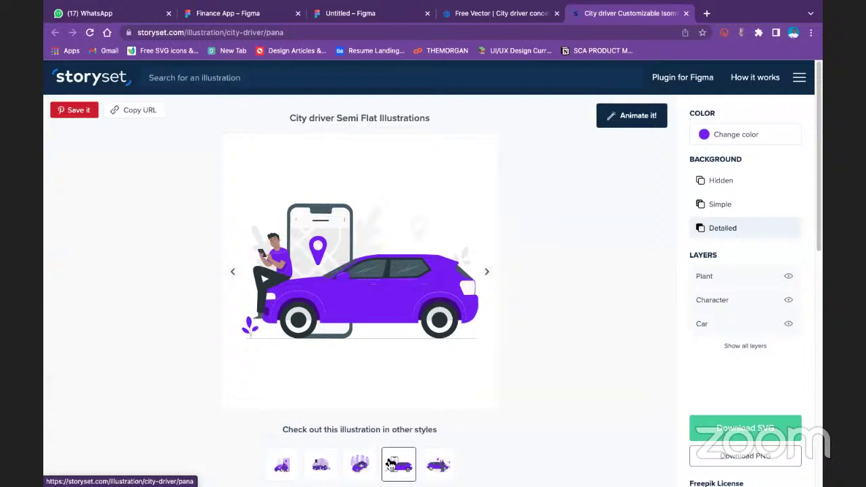
left_click(438, 465)
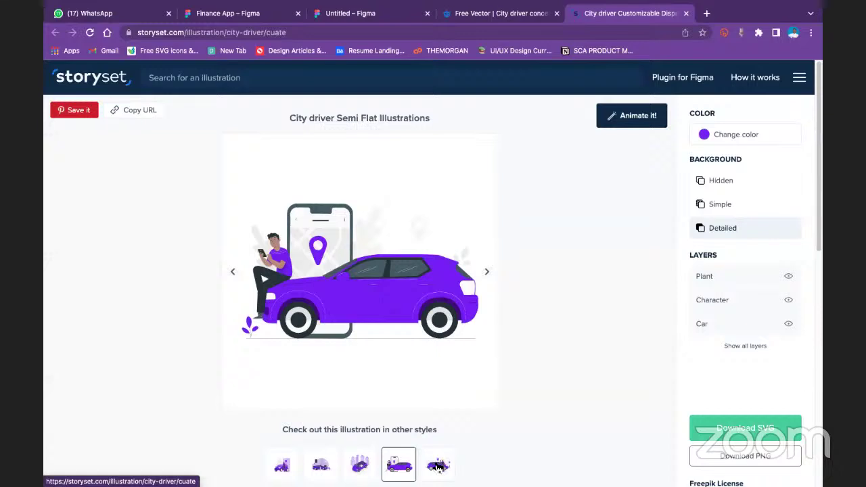
left_click(437, 466)
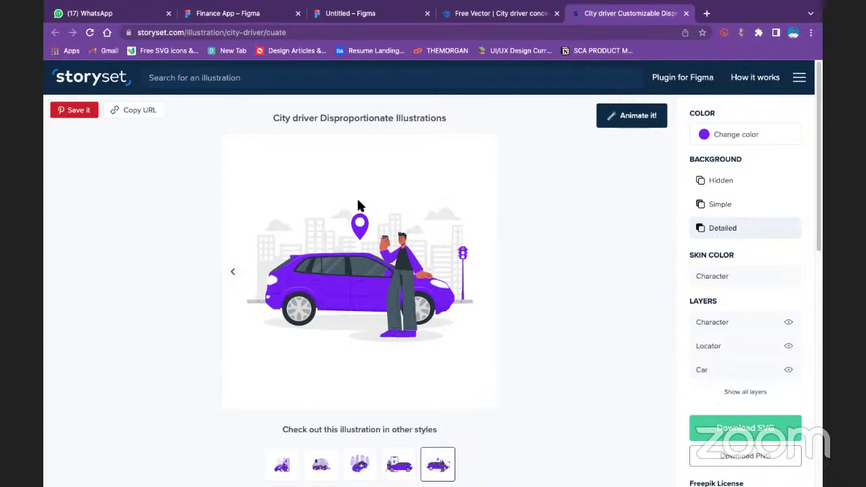
left_click(489, 31)
Google 'finanance illustration' and scroll through the DrawKit, iStock, Storyset and Dribbble results
type("f")
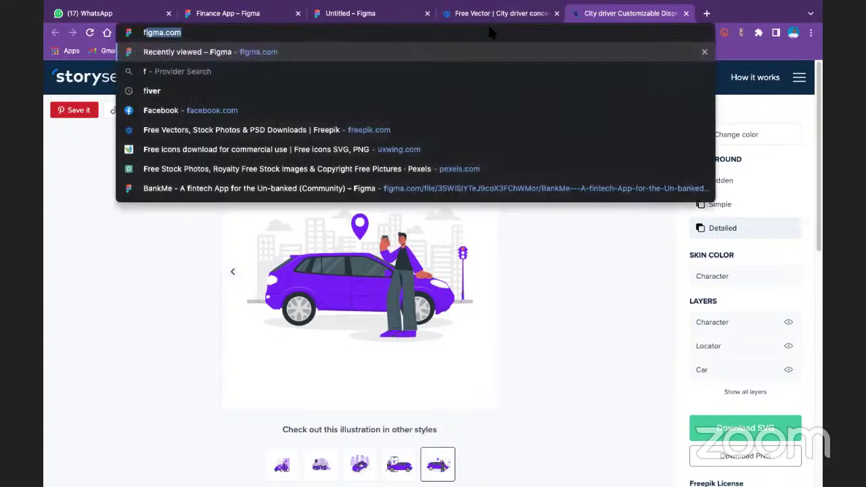
type("ina")
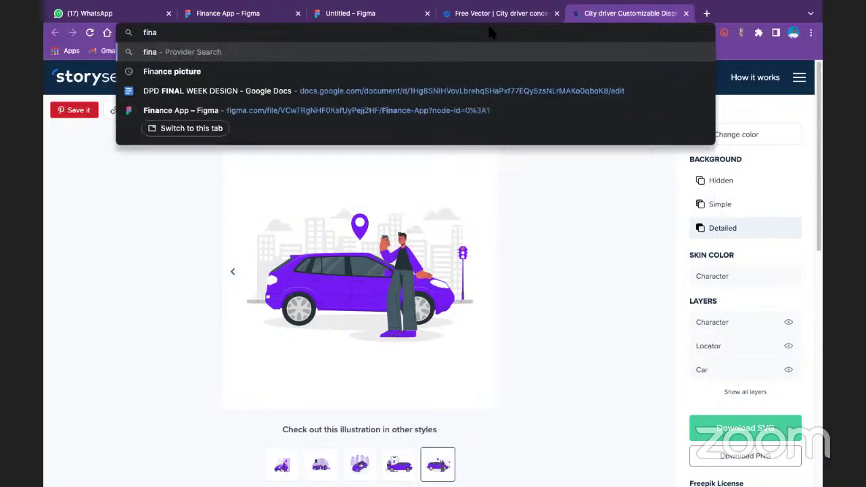
type("na")
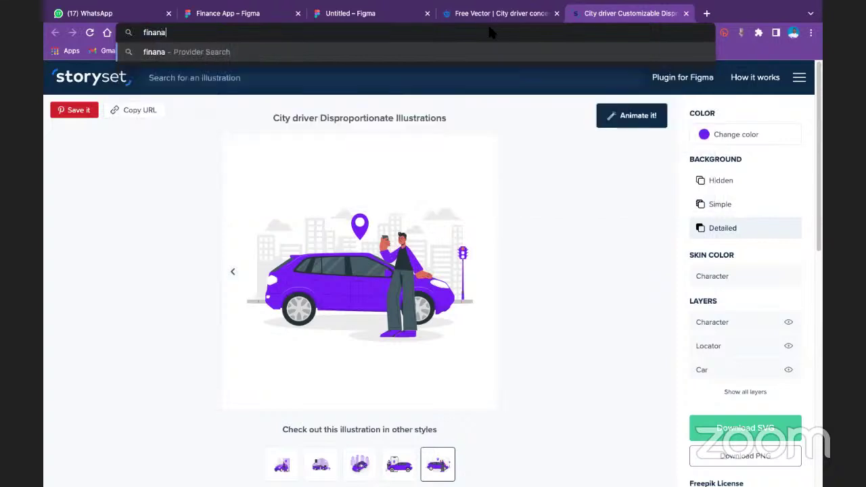
type("nce il")
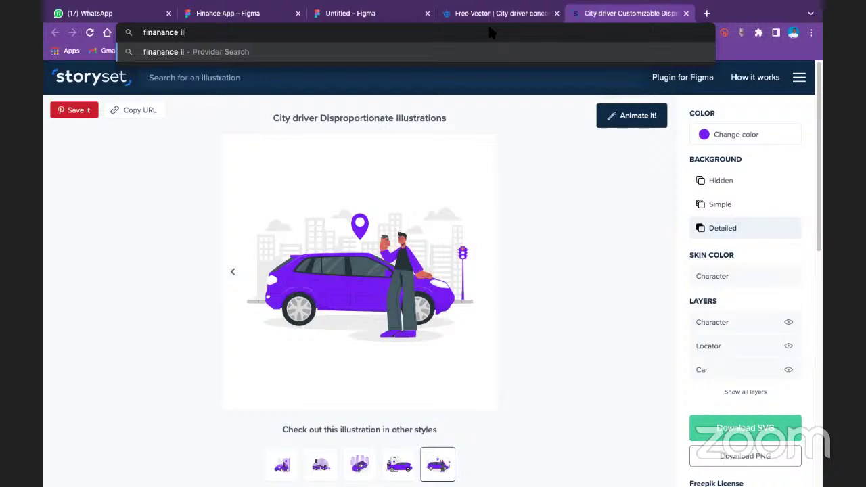
type("lustration")
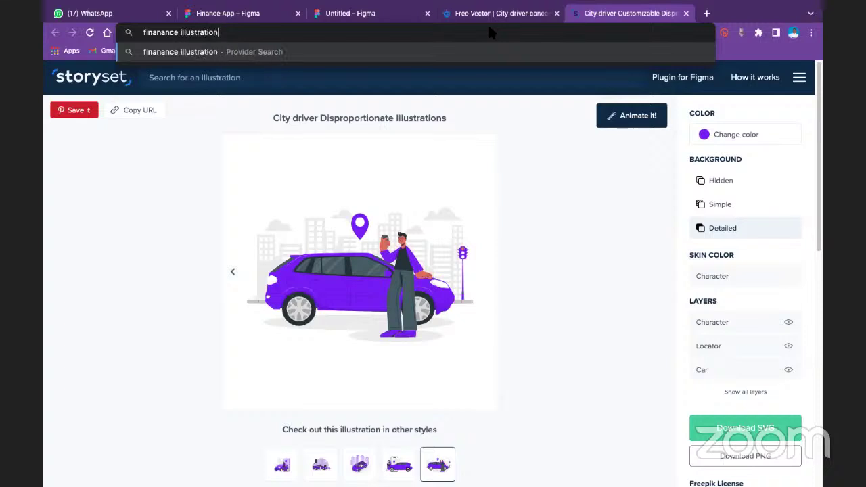
key("Return")
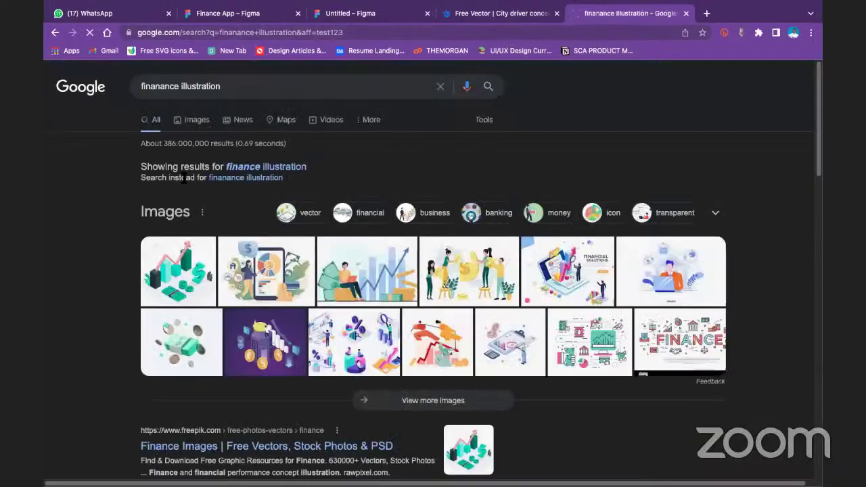
scroll(230, 415, "down", 3)
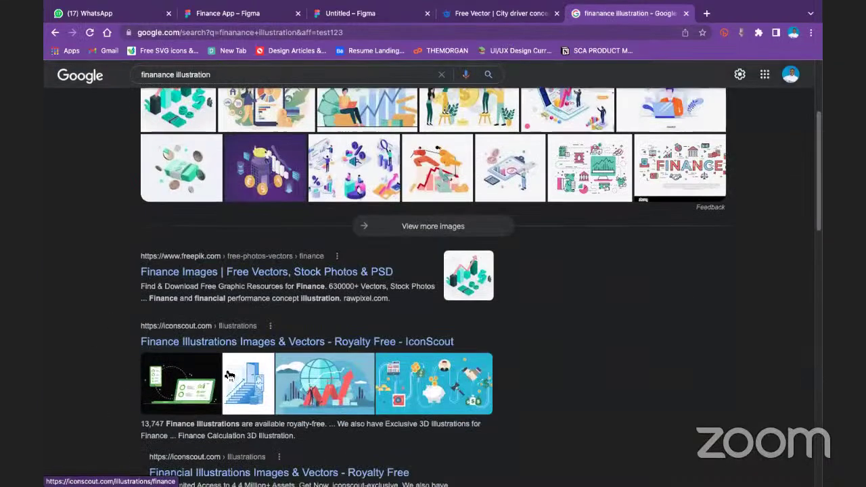
scroll(525, 406, "up", 2)
scroll(376, 425, "down", 10)
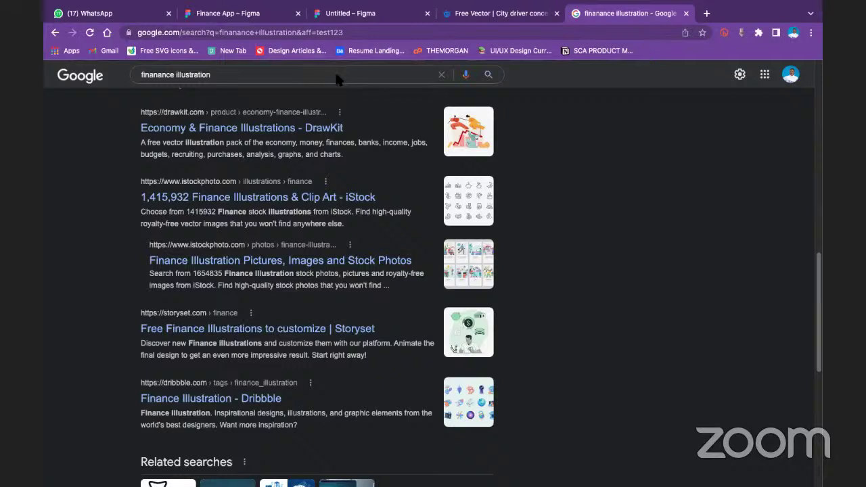
left_click(339, 32)
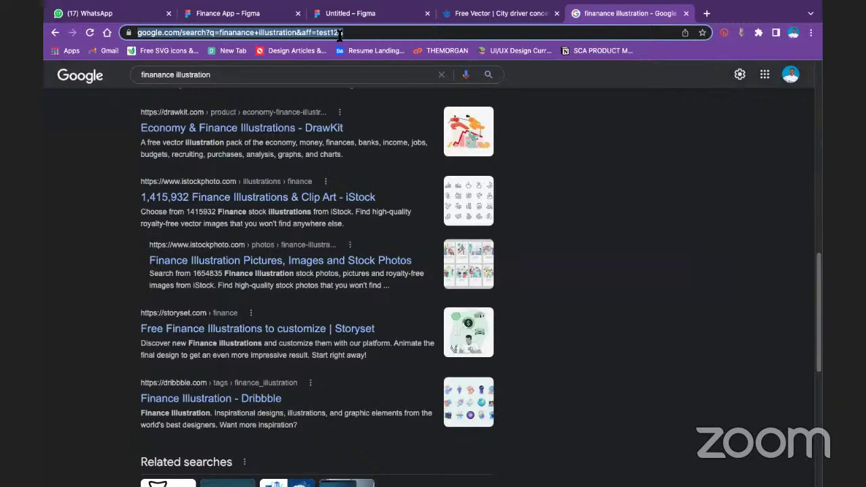
Load shutterstock.com from the address bar and scroll through its popular images homepage
type("ist")
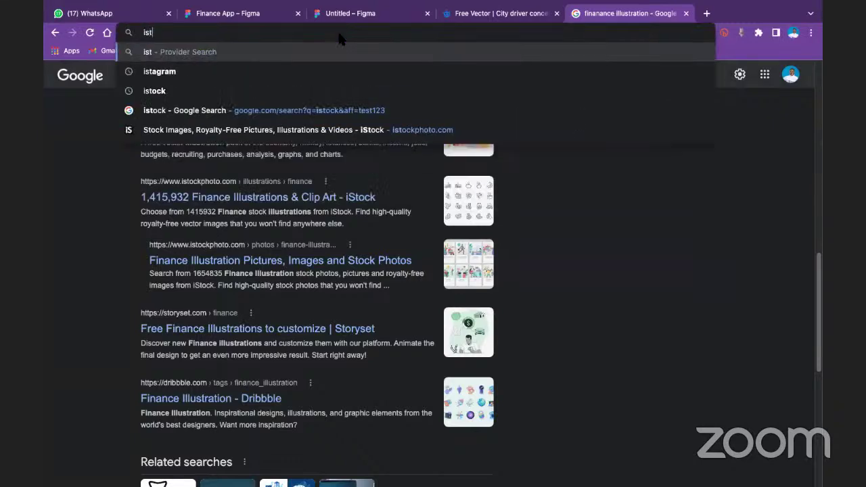
key("BackSpace")
key("BackSpace")
key("BackSpace")
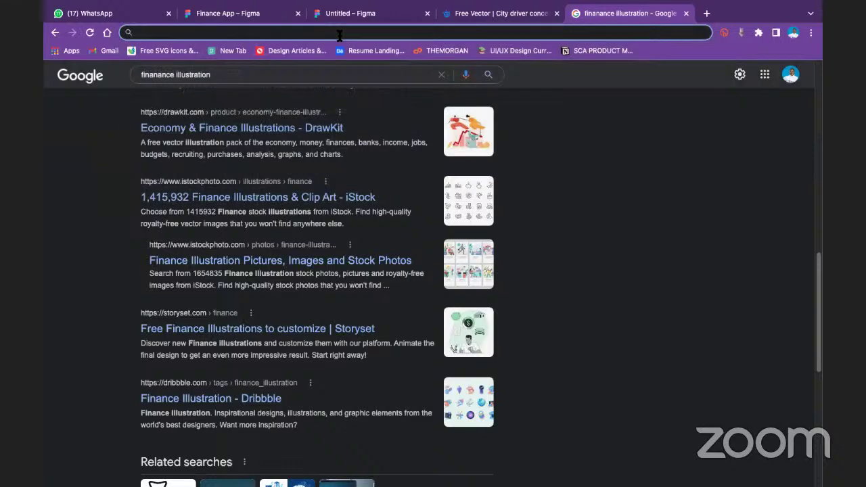
type("shutt")
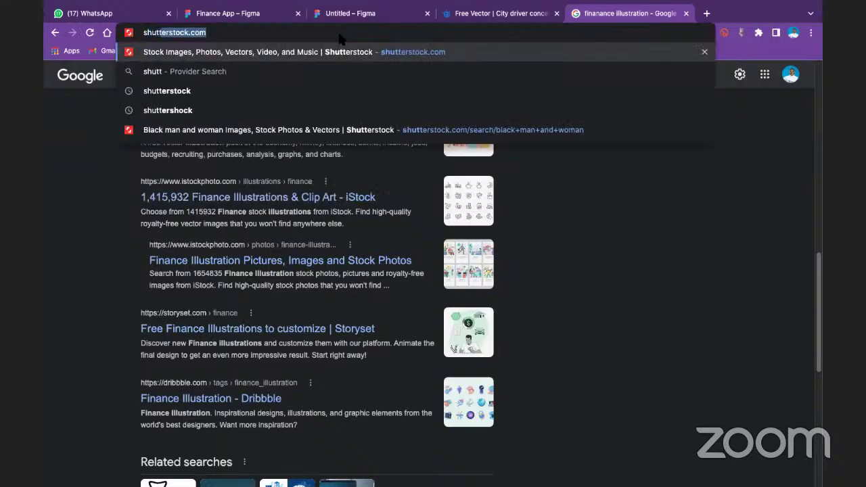
key("Return")
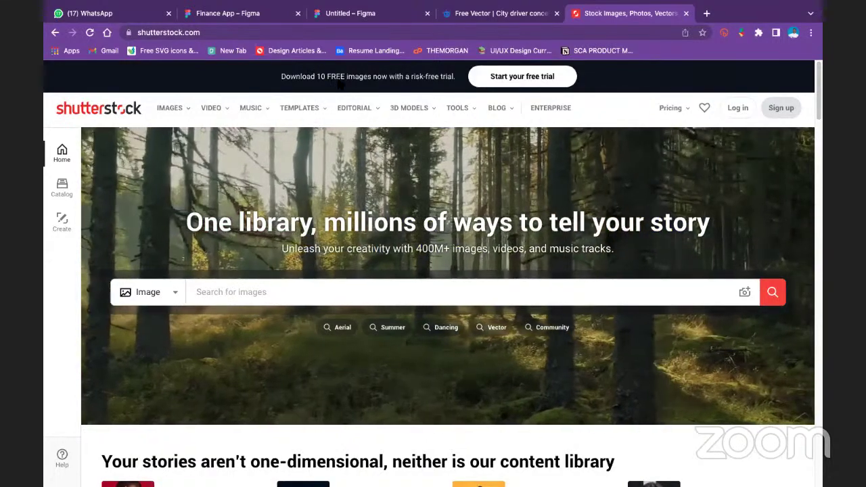
scroll(364, 189, "down", 5)
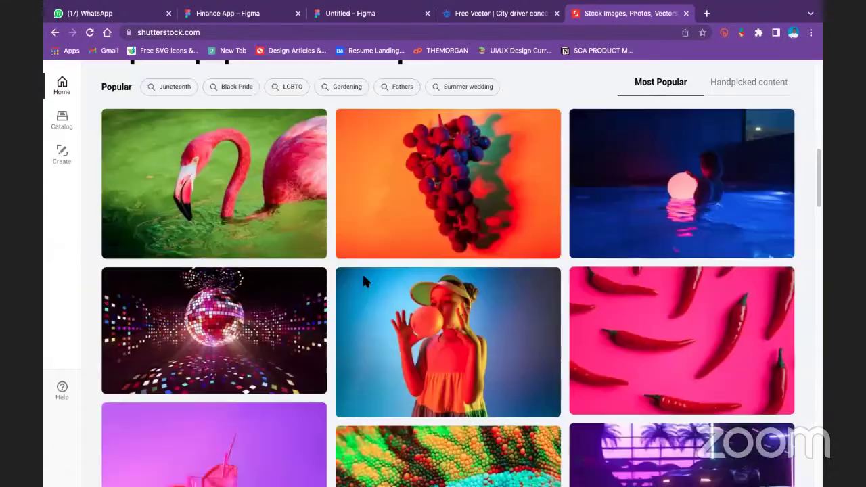
scroll(363, 276, "down", 10)
scroll(281, 346, "up", 8)
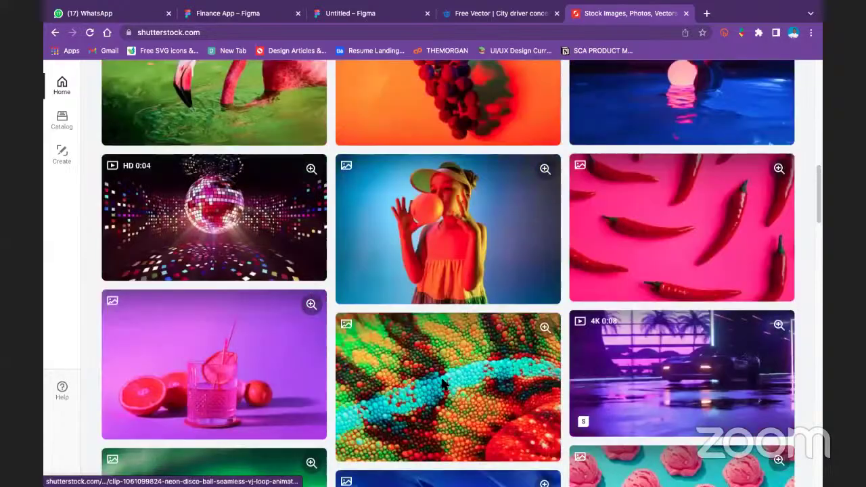
scroll(425, 296, "down", 1)
scroll(425, 295, "down", 5)
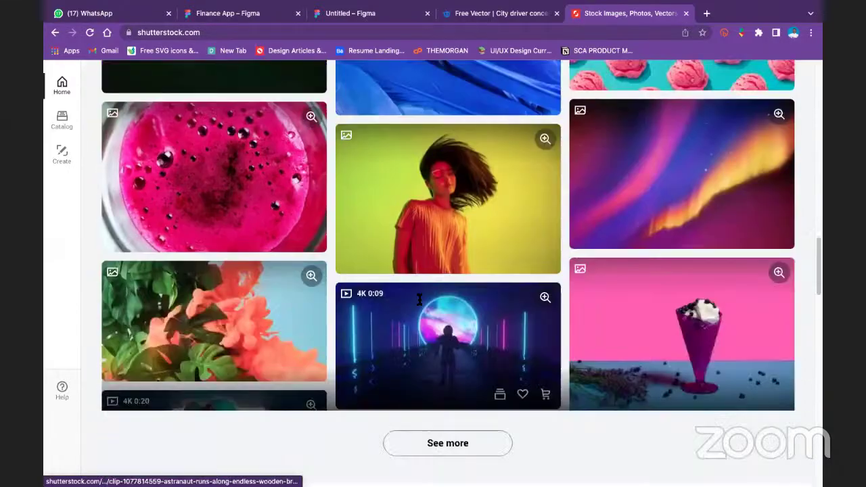
scroll(419, 300, "up", 15)
scroll(423, 306, "up", 1)
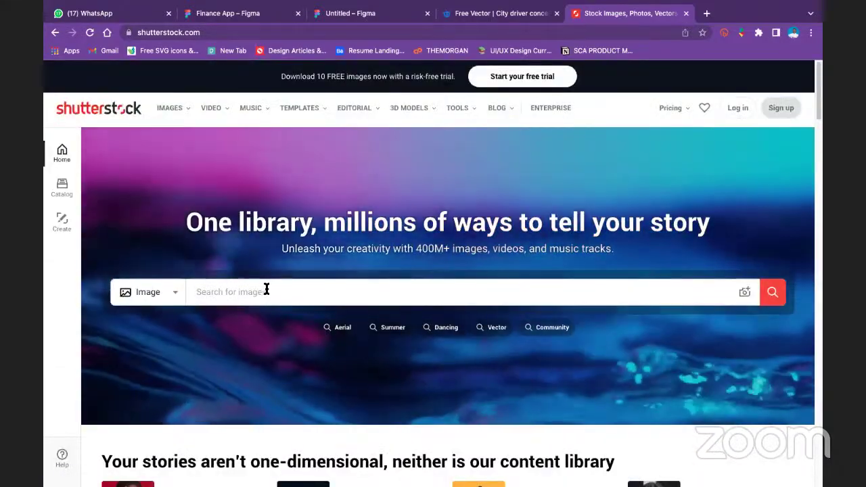
left_click(266, 292)
type("bl")
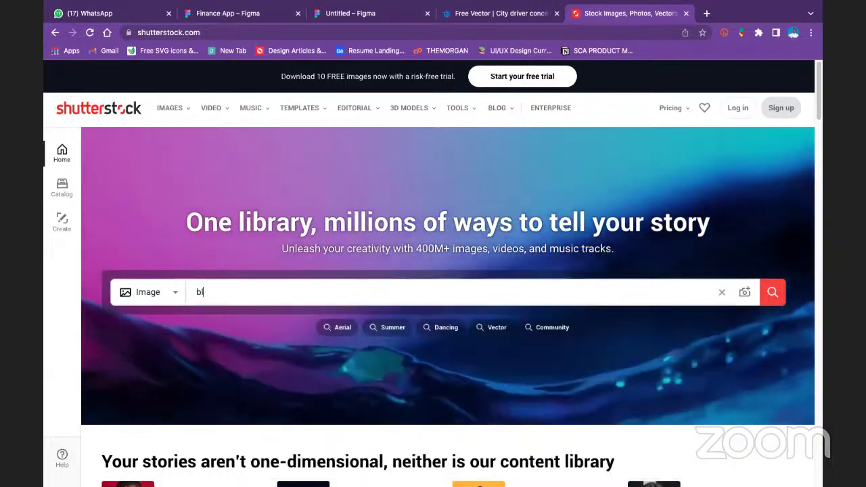
type("ack ")
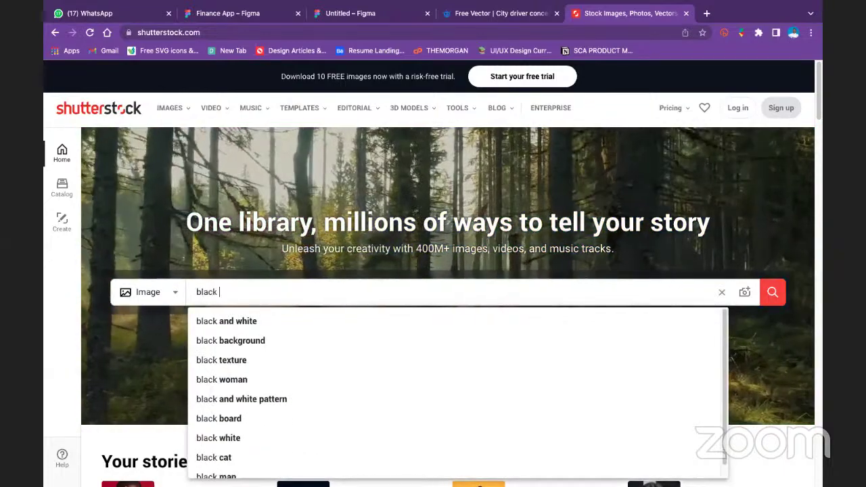
type("man and ")
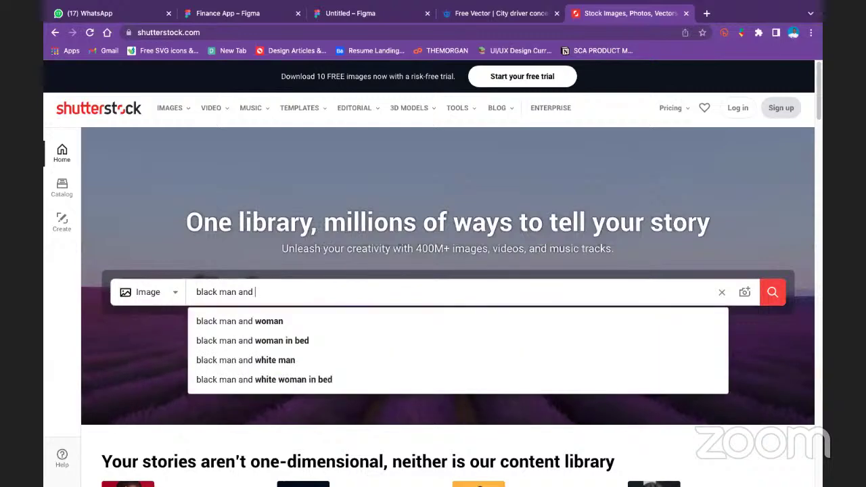
type("woman with")
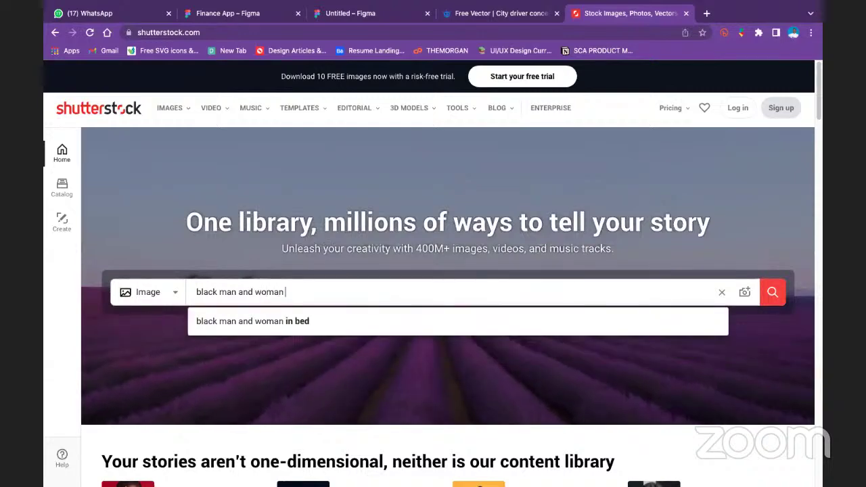
type(" laptop")
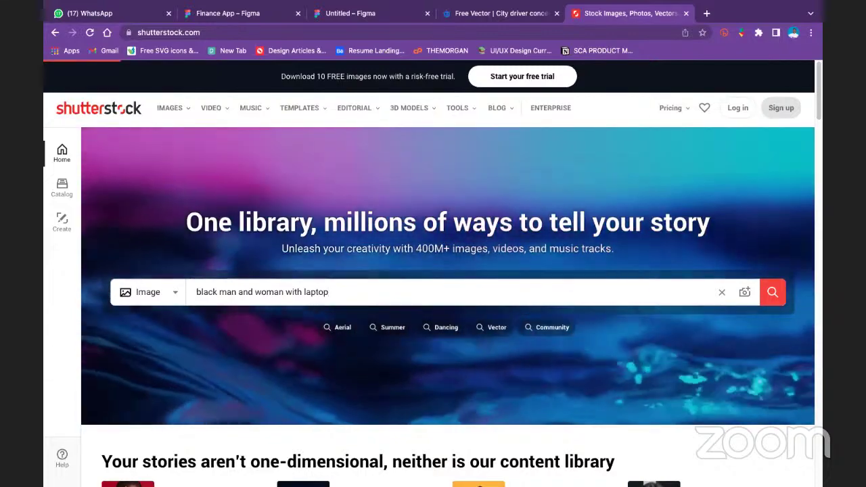
key("Return")
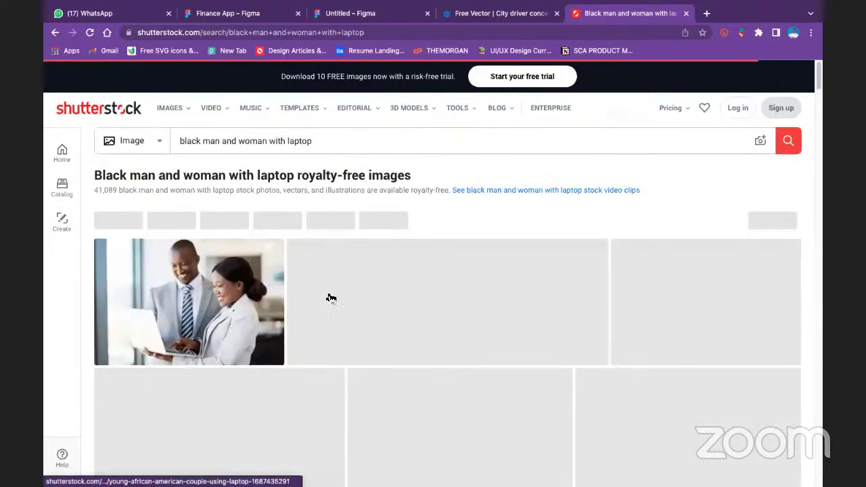
scroll(371, 297, "down", 5)
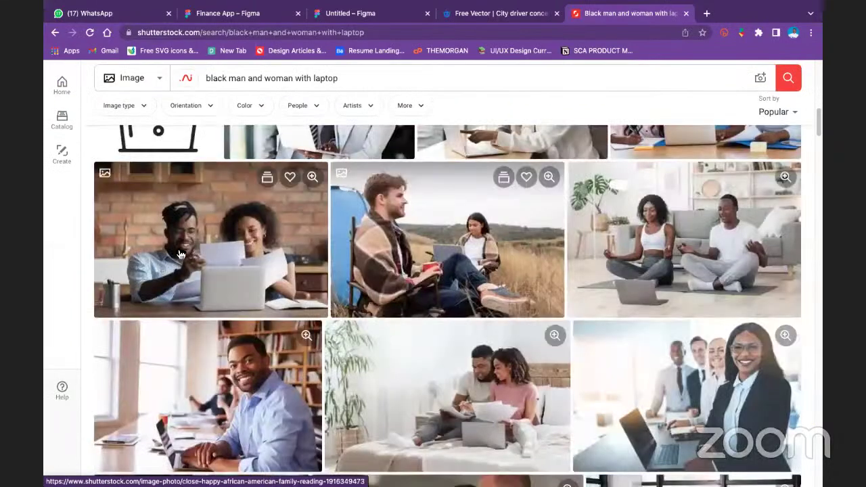
scroll(370, 298, "down", 3)
scroll(501, 356, "down", 6)
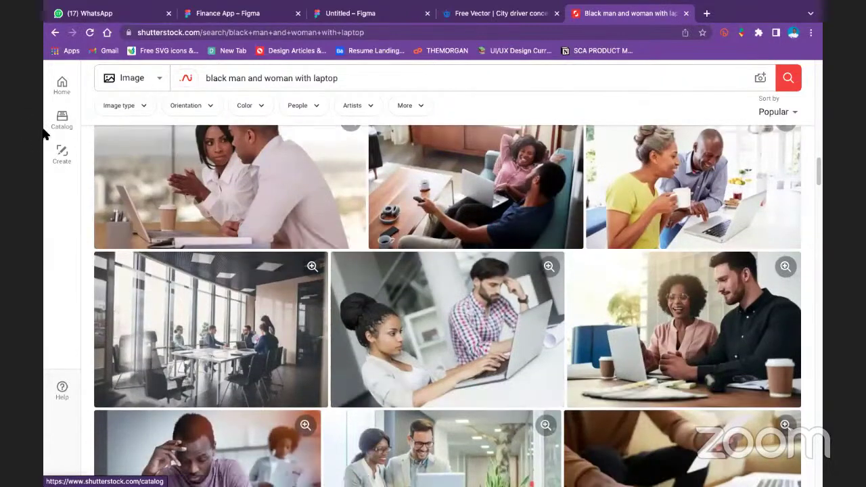
scroll(413, 309, "up", 12)
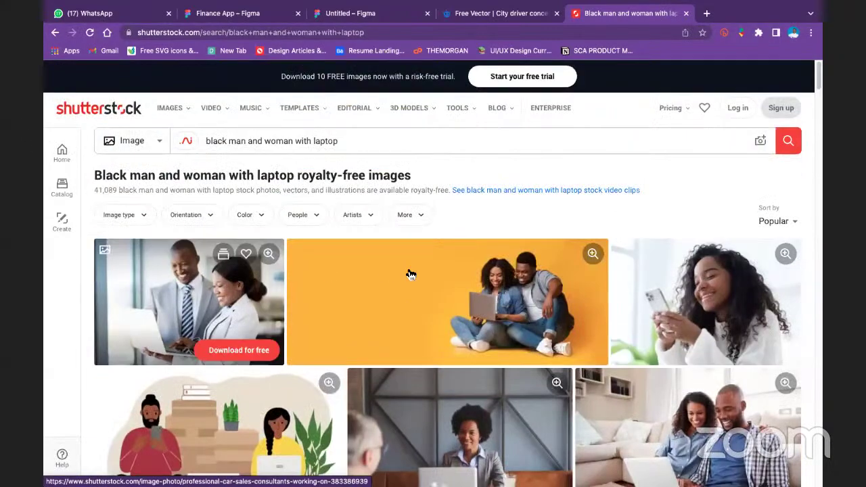
scroll(410, 273, "down", 10)
scroll(345, 285, "down", 3)
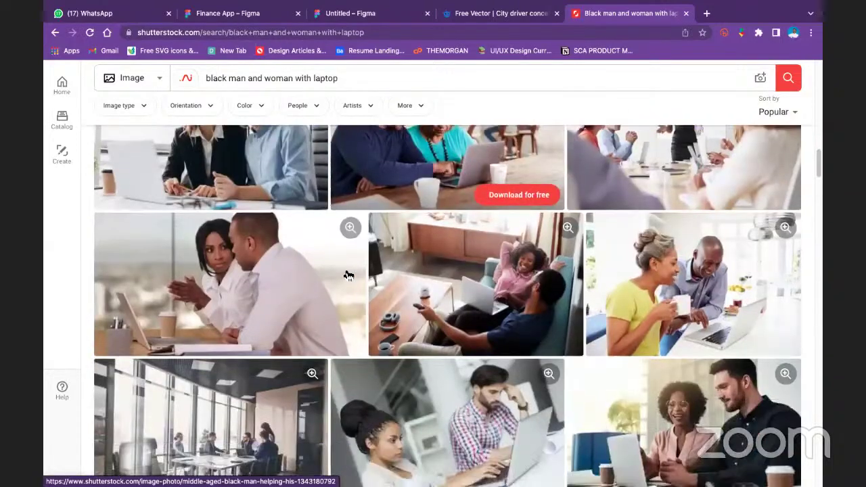
scroll(338, 272, "up", 13)
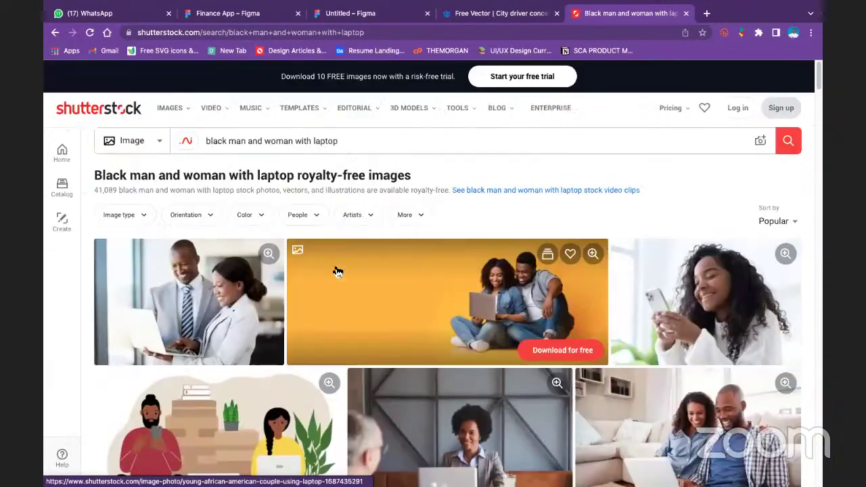
Open nohat.cc in a new browser tab
left_click(706, 13)
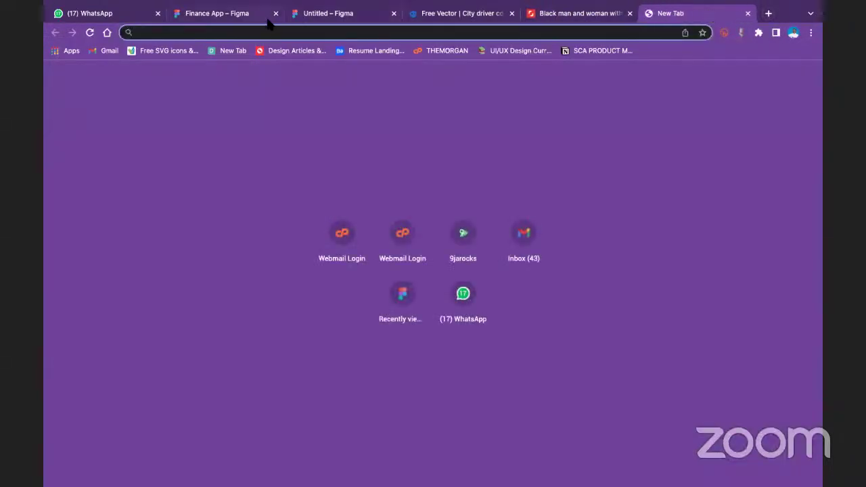
type("n")
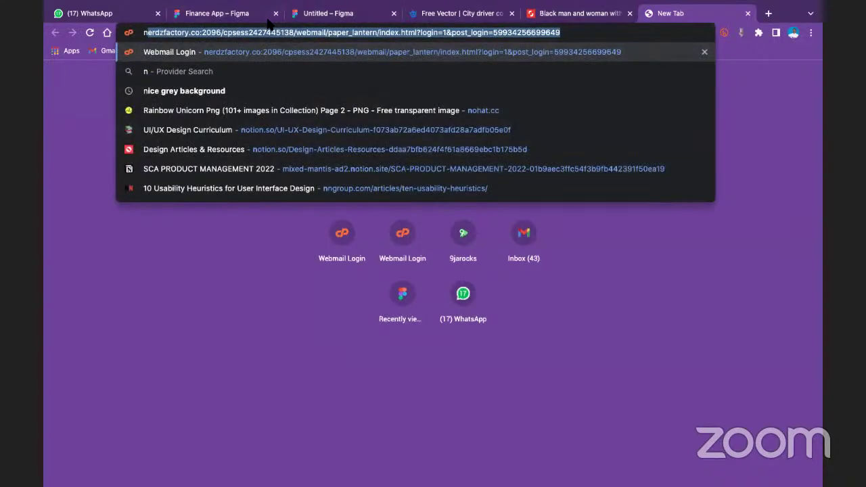
type("o")
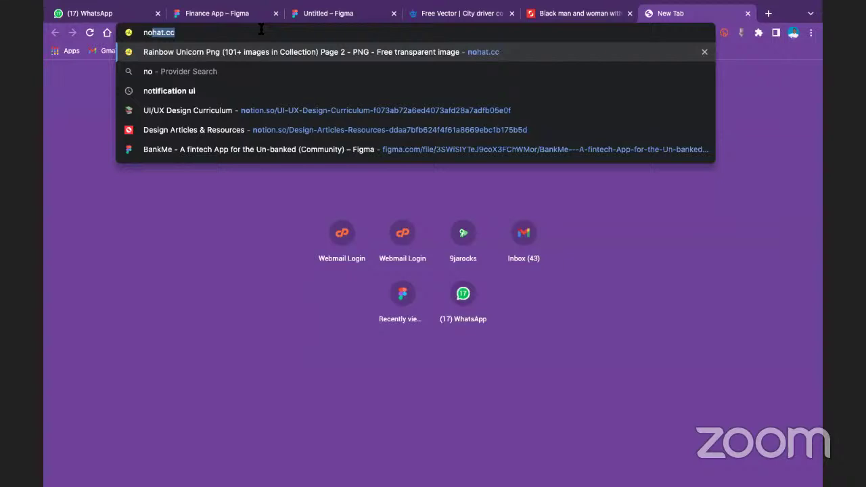
key("Return")
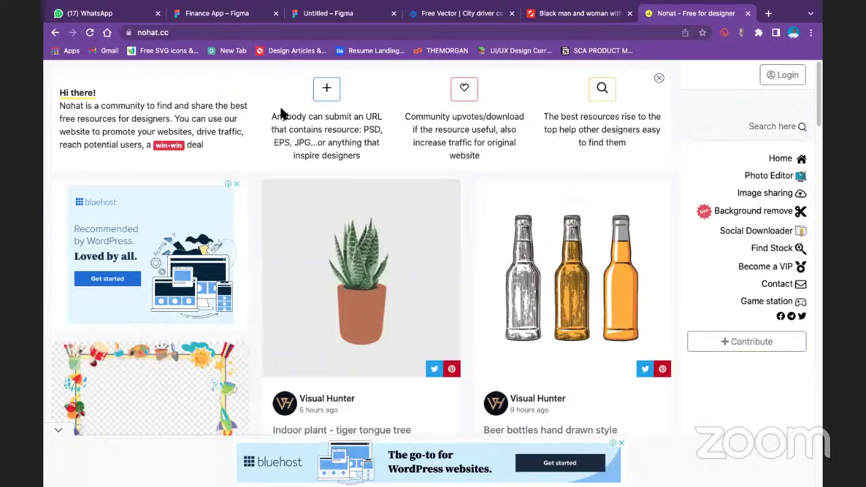
On Shutterstock, open the detail page of the unhappy man financial stress photo
left_click(568, 15)
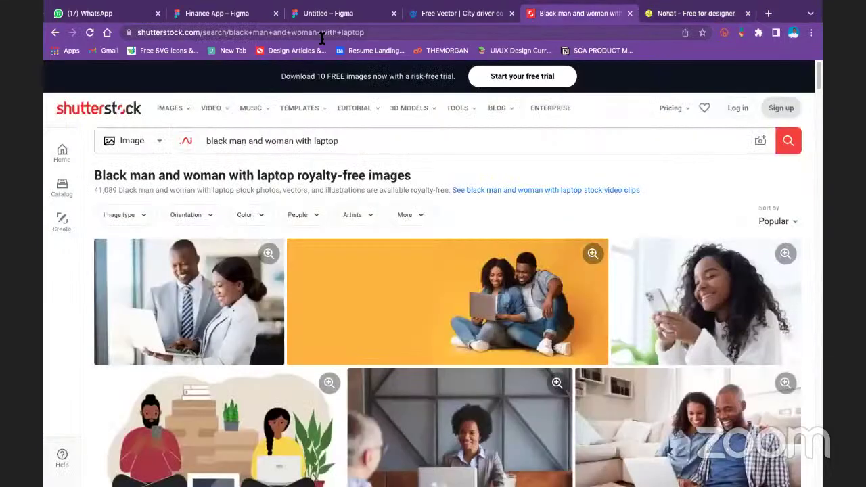
scroll(452, 291, "down", 10)
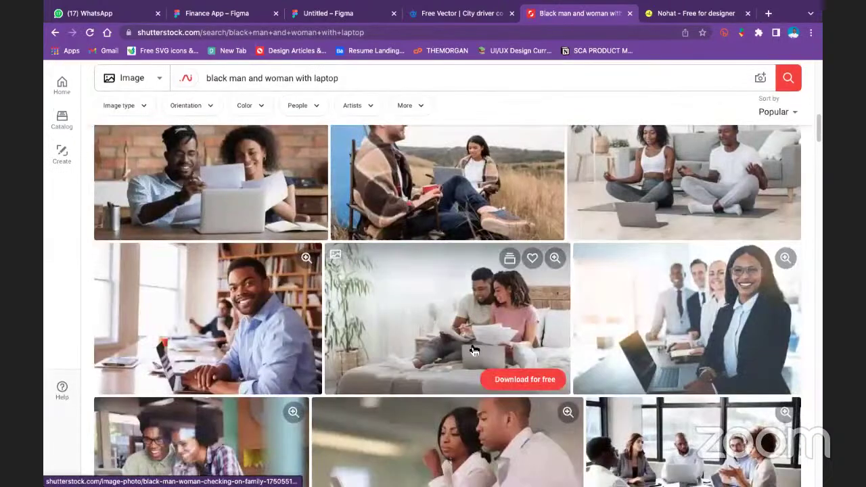
scroll(534, 377, "down", 5)
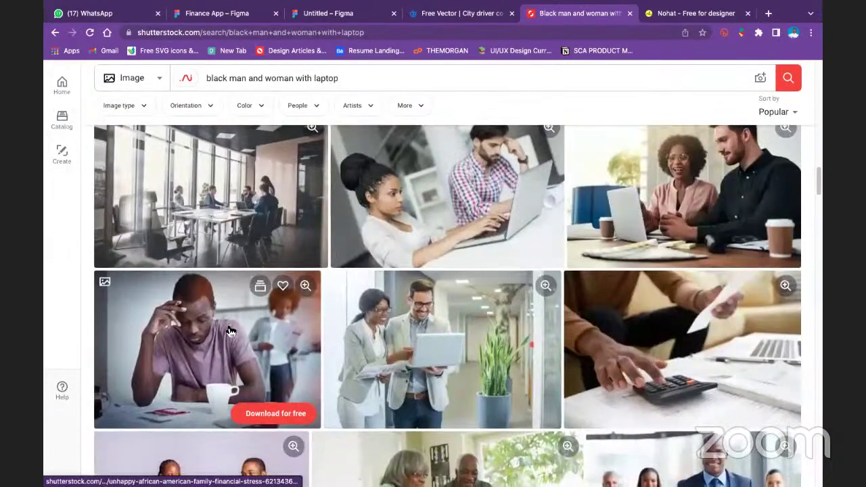
left_click(230, 332)
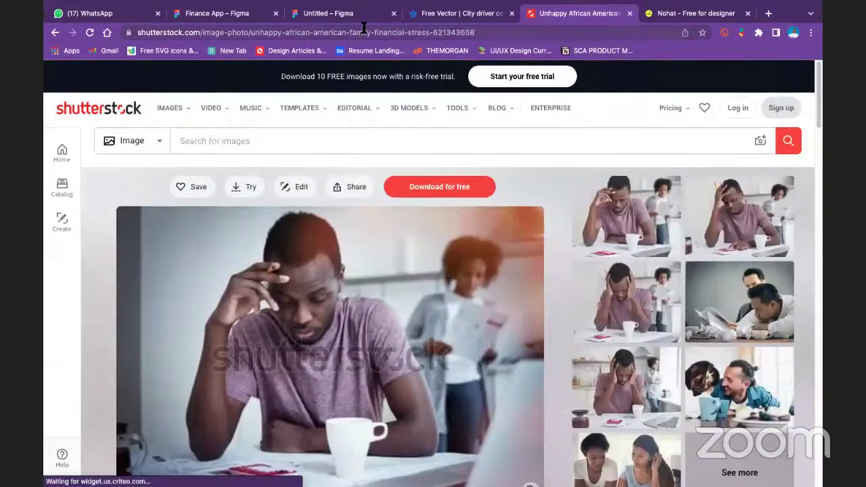
Look up the Shutterstock photo URL on nohat.cc, passing the human check and the ad
left_click(369, 32)
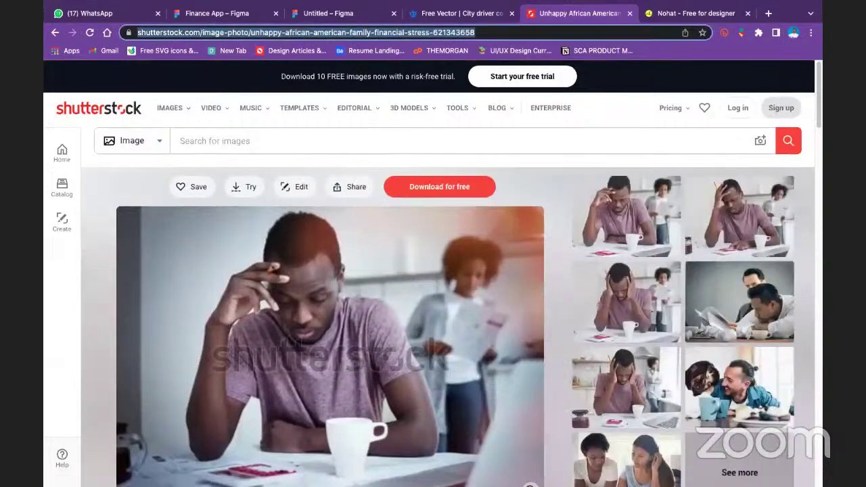
left_click(680, 16)
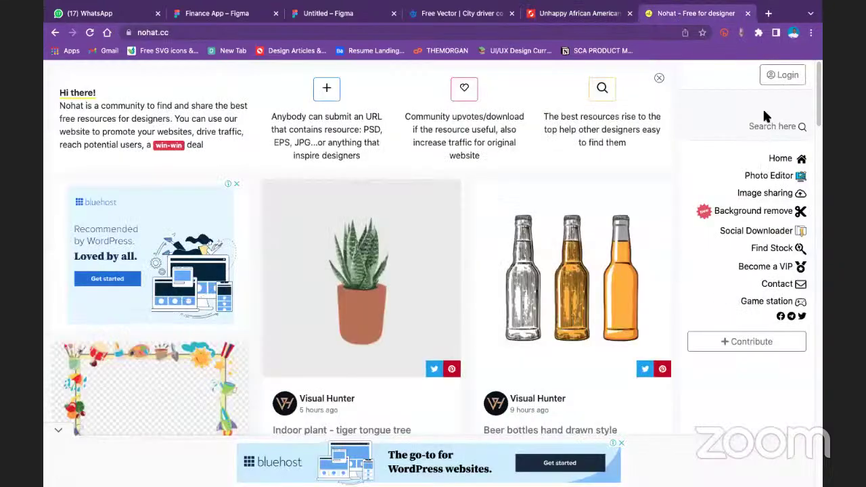
key("super+v")
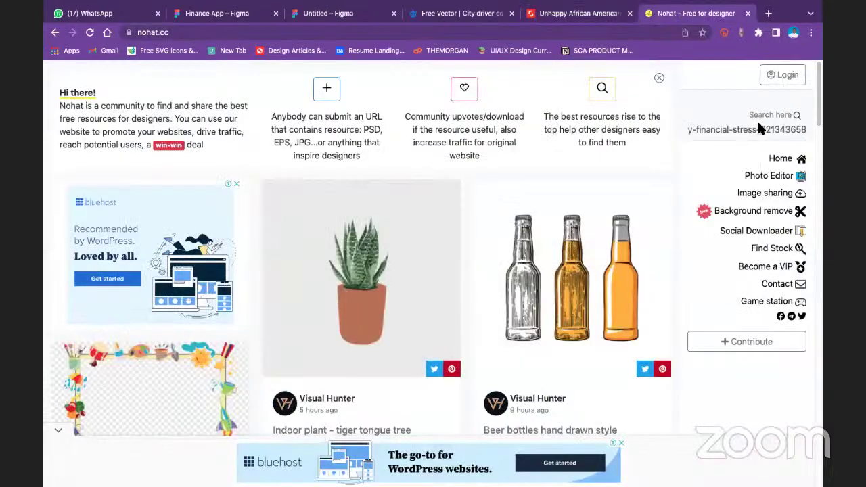
key("Return")
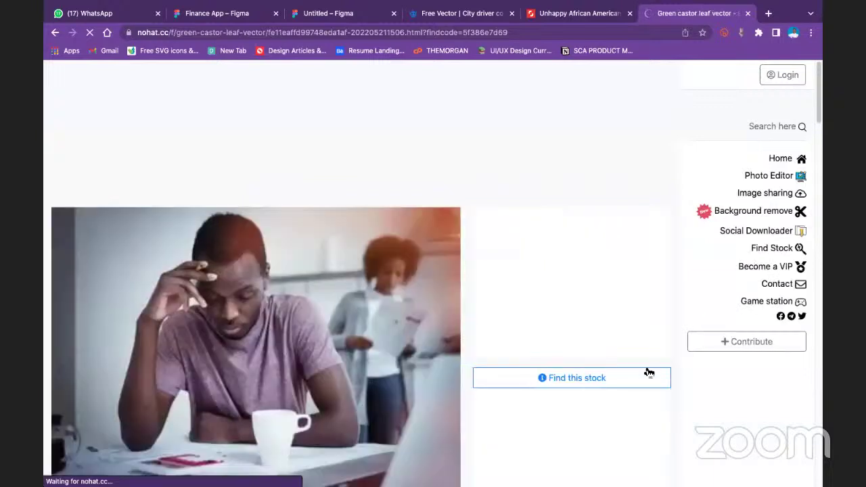
left_click(592, 379)
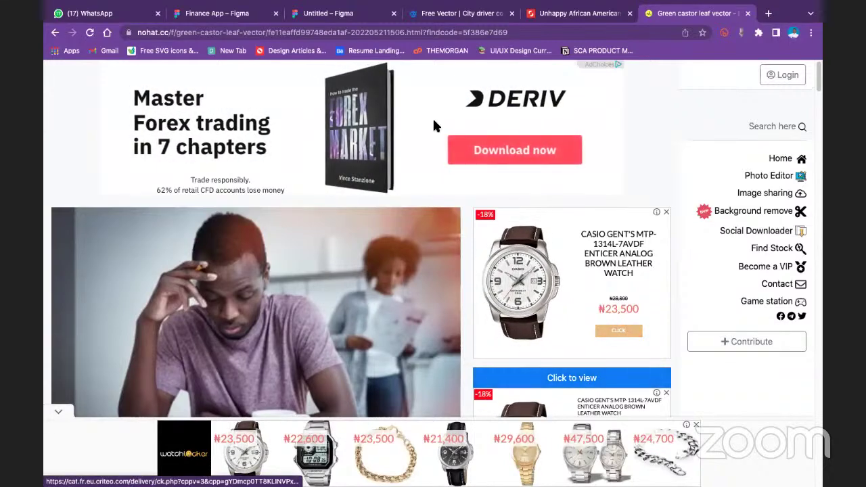
left_click(578, 378)
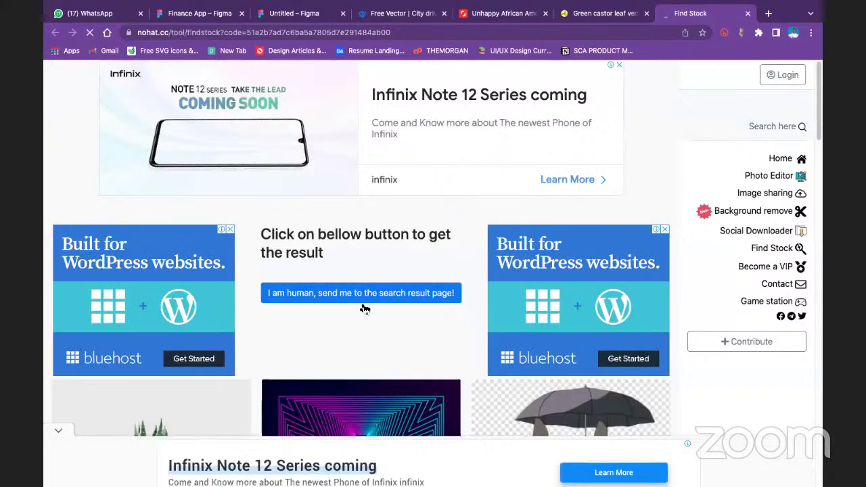
left_click(368, 293)
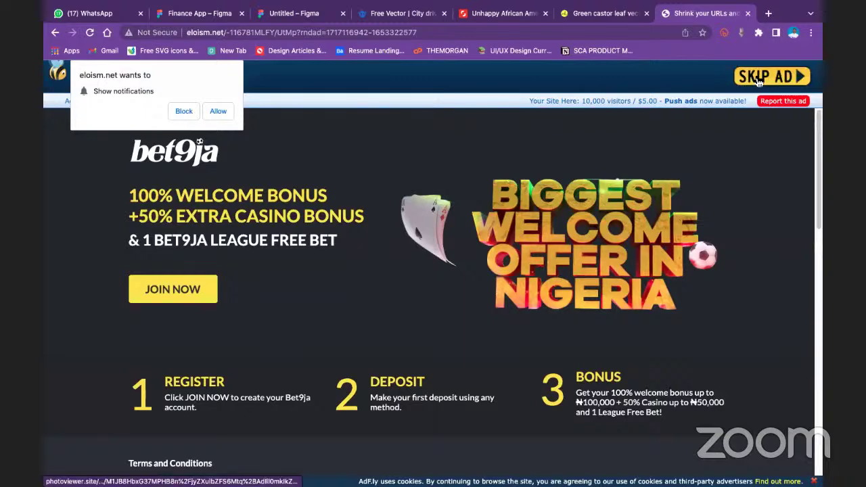
left_click(758, 77)
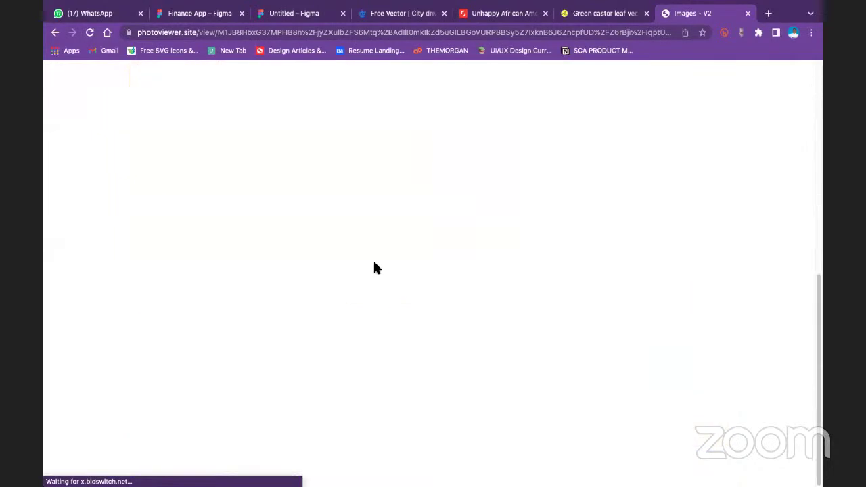
Open the full-size watermark-free stressed-man photo and copy the image
scroll(392, 283, "down", 1)
scroll(393, 291, "down", 5)
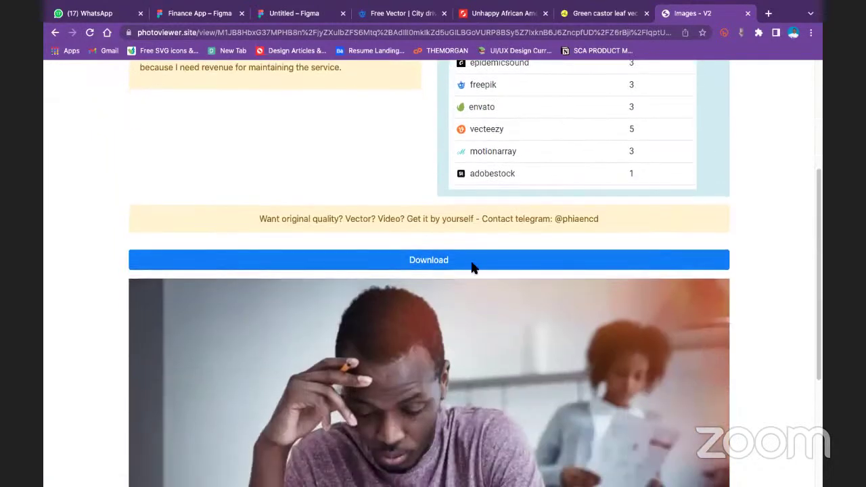
left_click(475, 264)
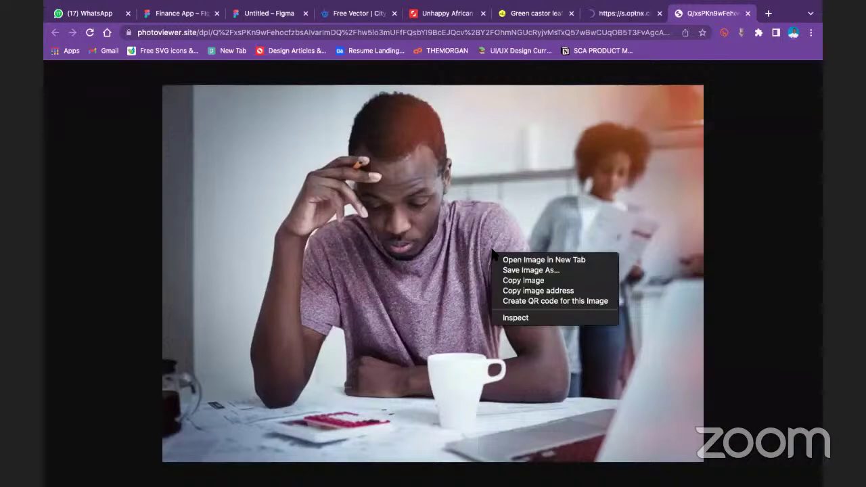
right_click(491, 253)
left_click(526, 272)
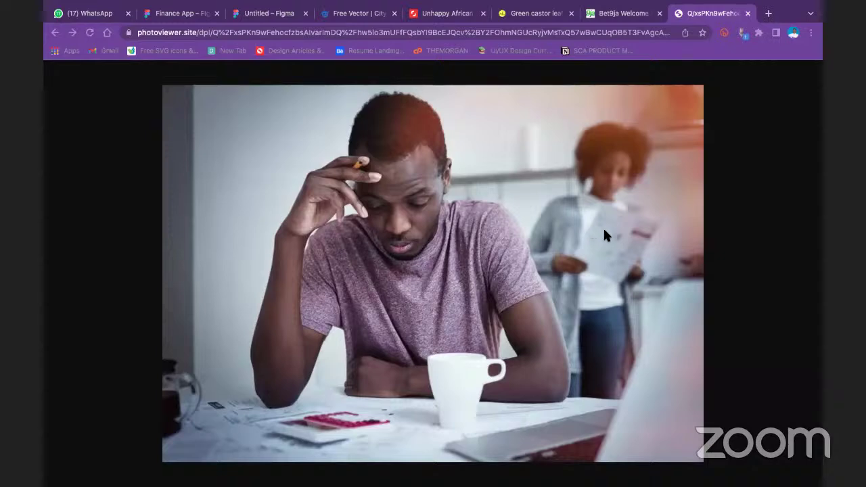
right_click(550, 197)
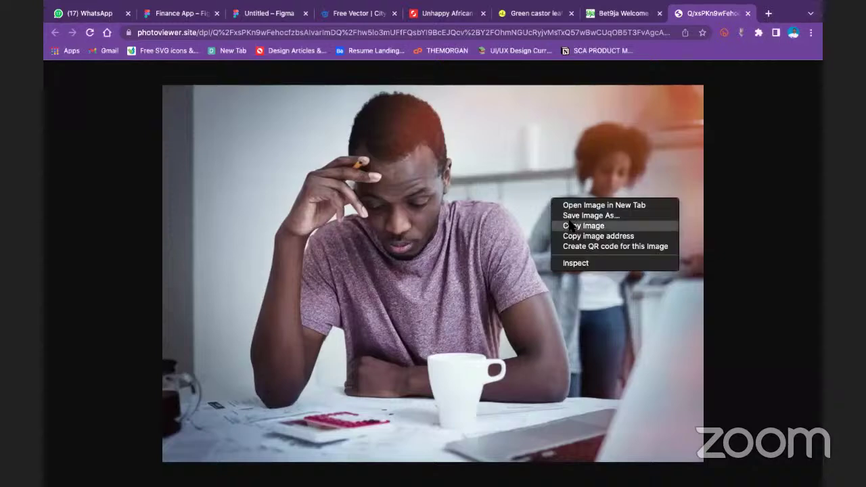
left_click(569, 226)
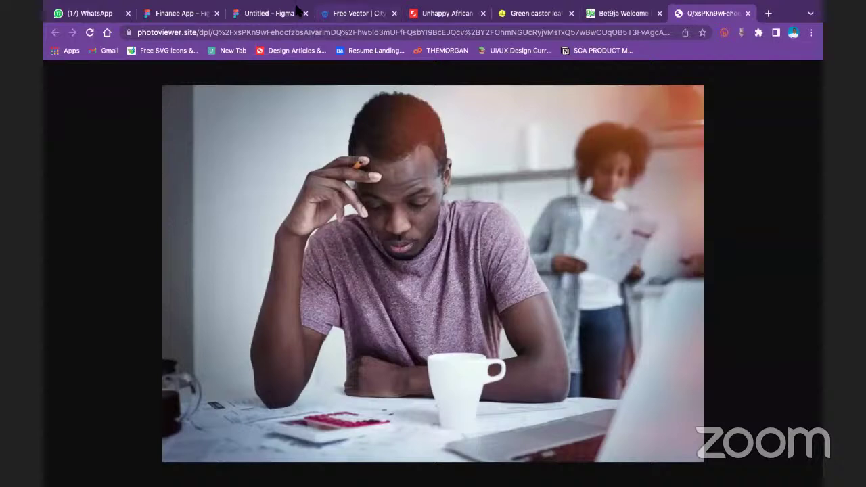
Paste the photo into the Untitled Figma file as Image 1 (1000×697), zoomed to 50%
left_click(286, 19)
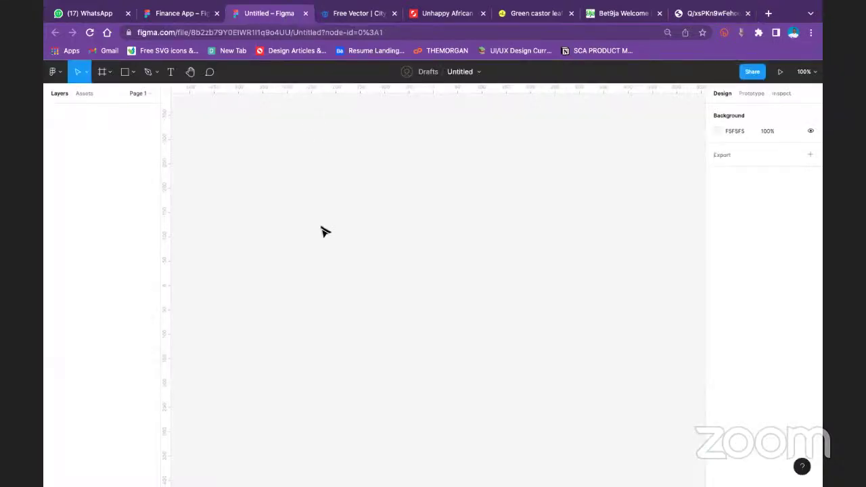
key("ctrl+v")
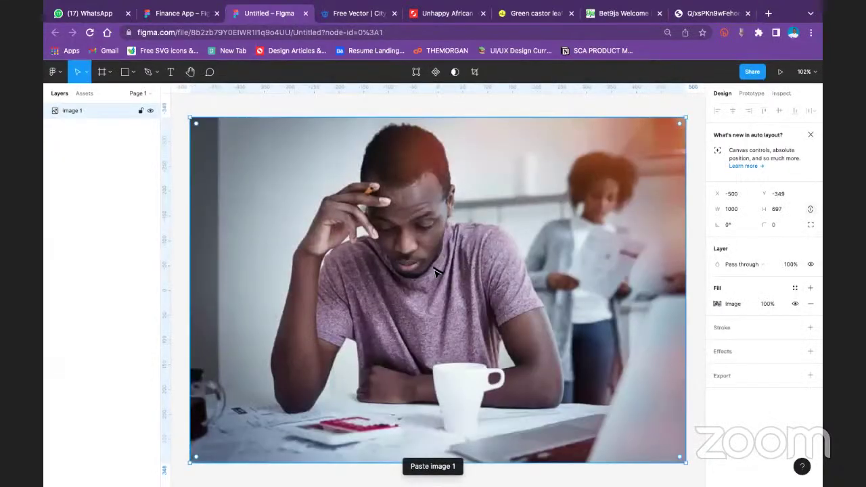
scroll(437, 272, "up", 2)
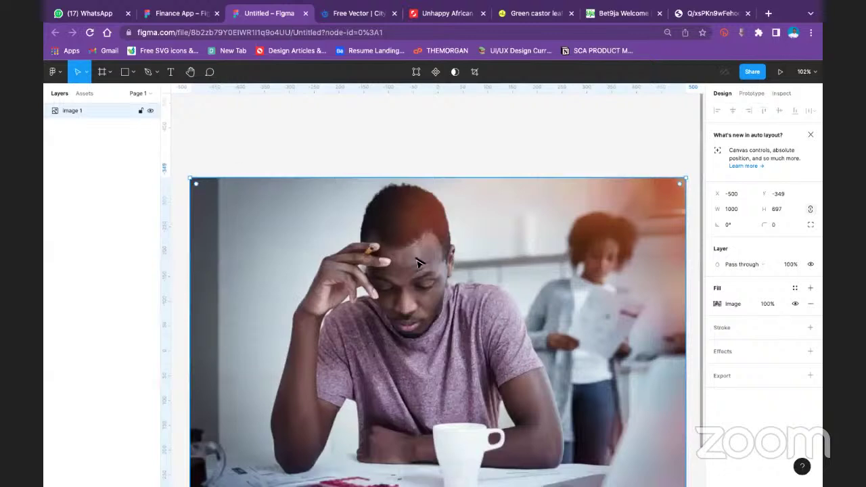
key("ctrl+minus")
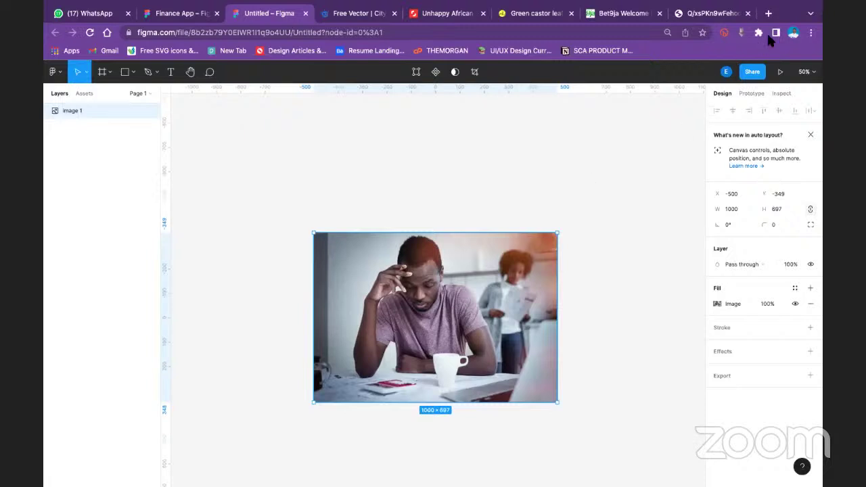
Return to the Shutterstock photo page and select its web address
left_click(528, 12)
left_click(443, 12)
left_click(373, 32)
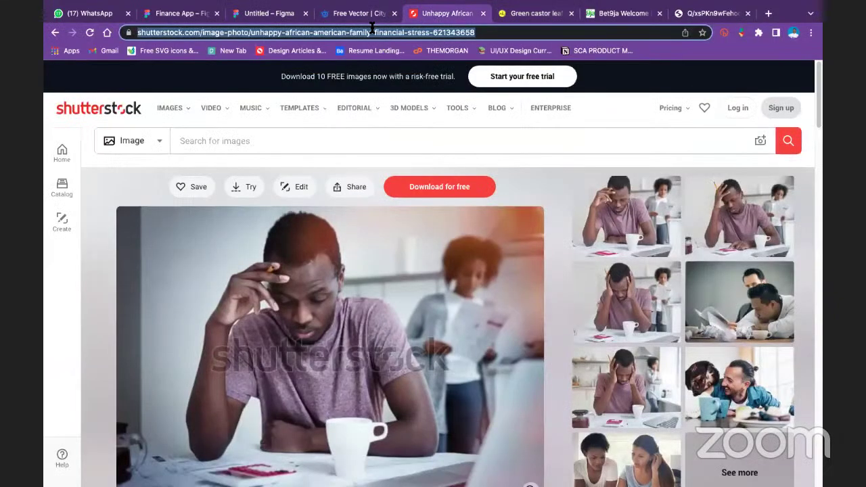
Search for the iStock site, then load downloader.la in the reused Bet9ja tab
type("ist")
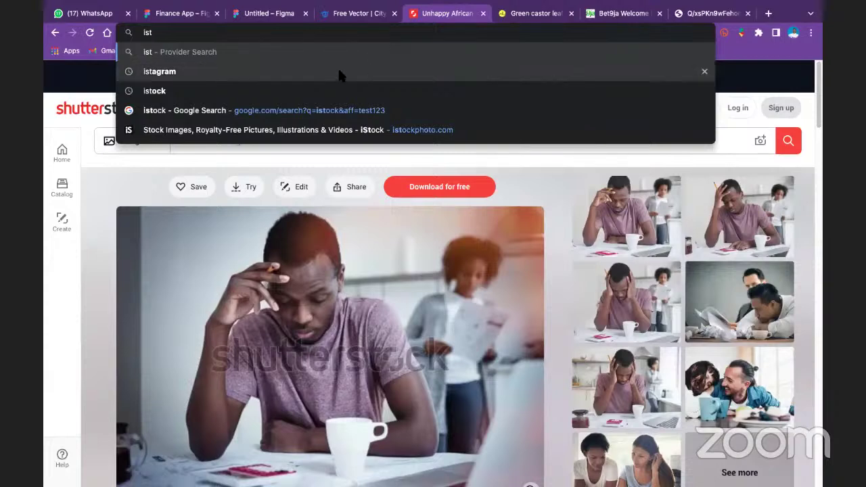
left_click(176, 84)
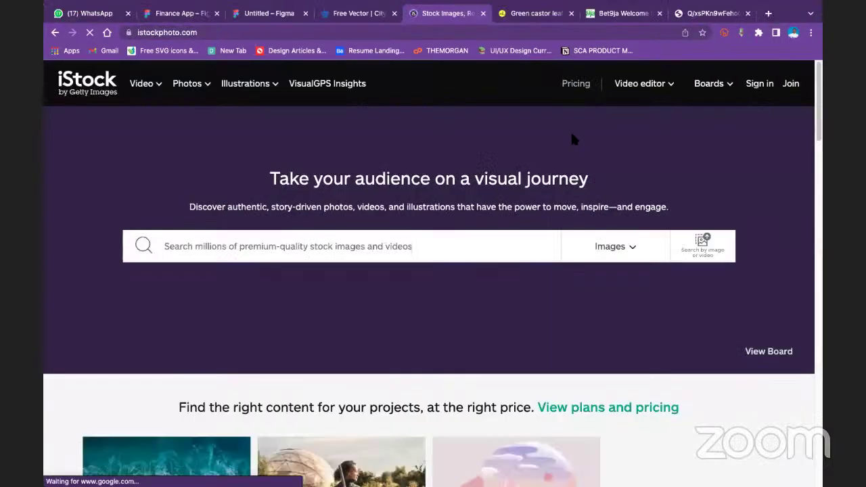
left_click(622, 13)
left_click(252, 31)
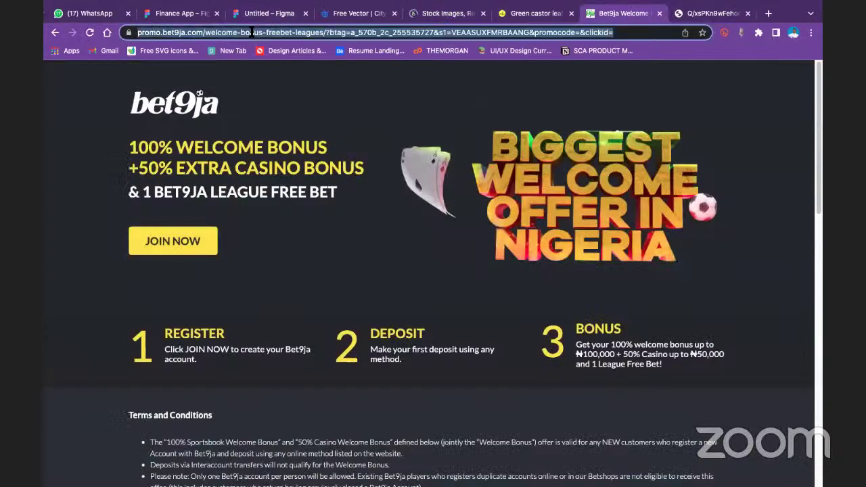
type("dow")
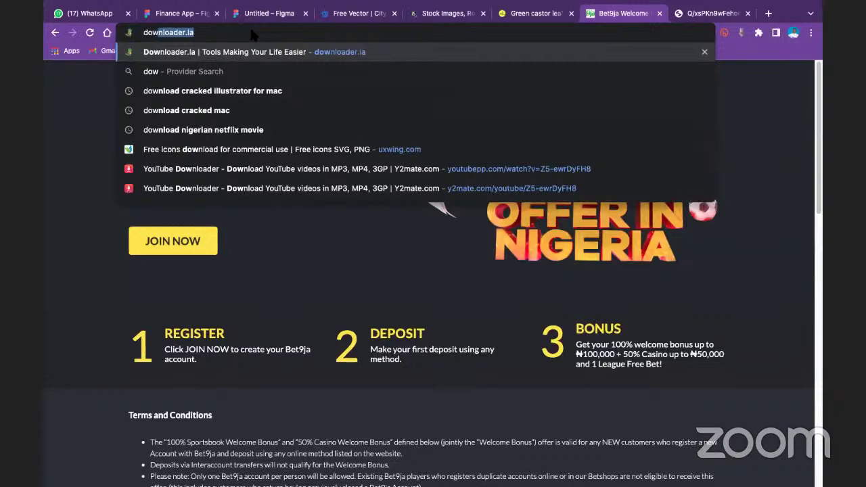
key("Return")
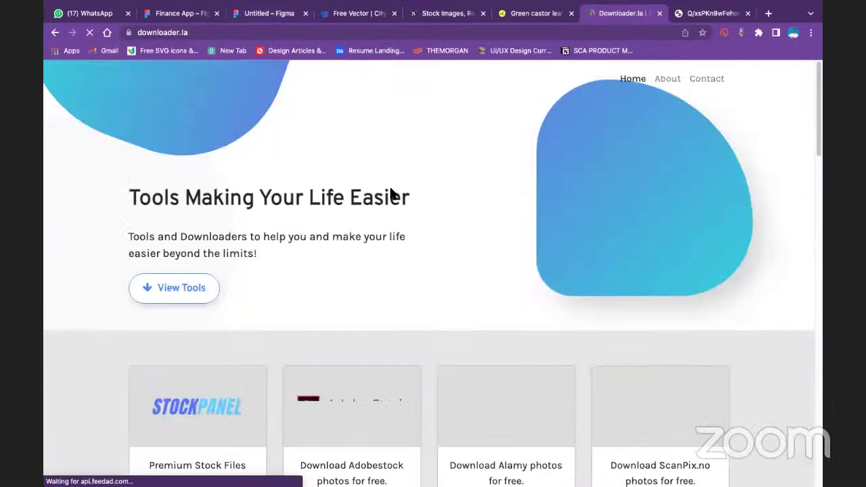
Open downloader.la's iStock photo downloader and dismiss the full-page advertisement
scroll(364, 414, "down", 2)
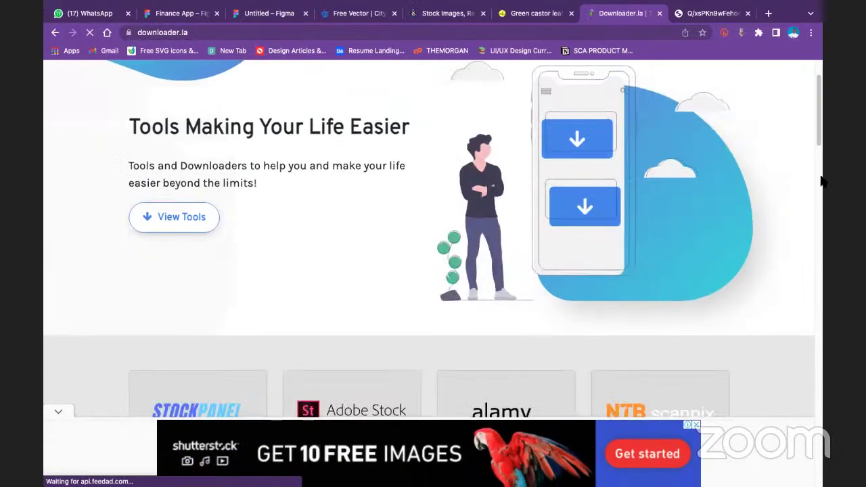
scroll(465, 230, "down", 6)
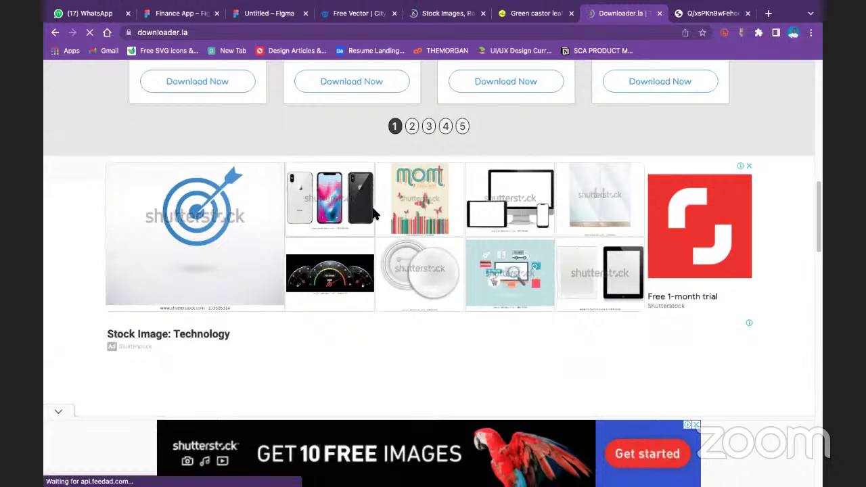
scroll(499, 205, "up", 3)
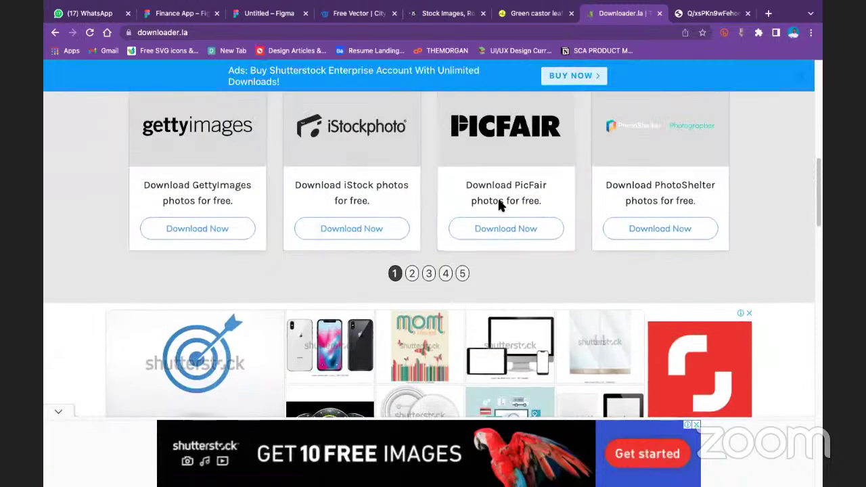
scroll(136, 172, "up", 2)
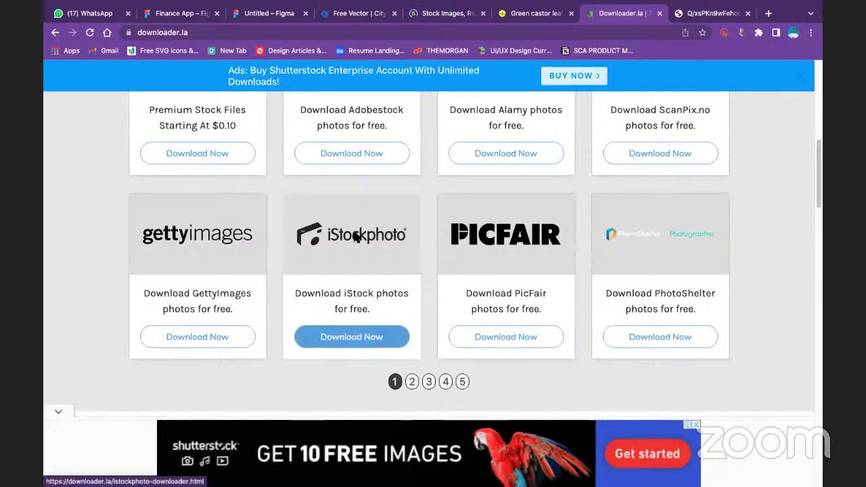
left_click(349, 334)
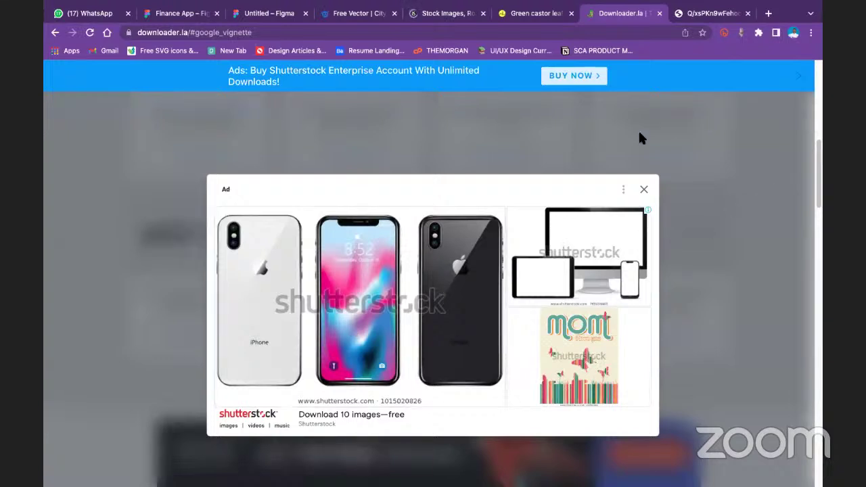
left_click(643, 189)
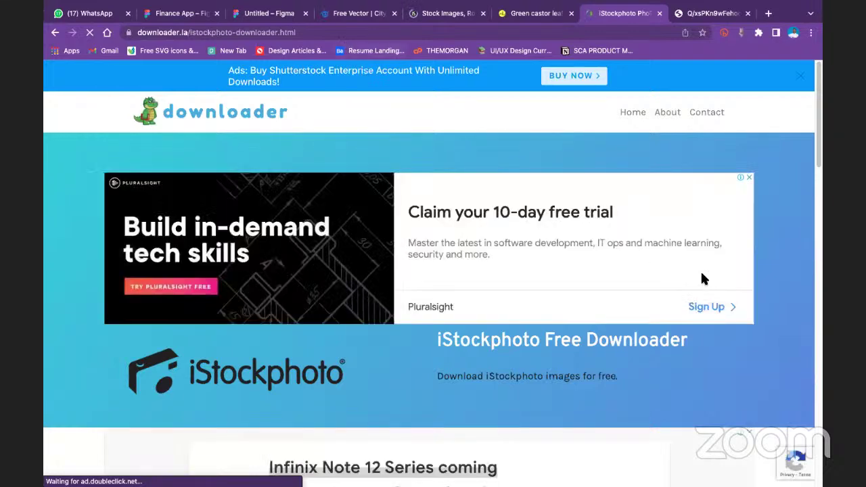
scroll(417, 261, "down", 5)
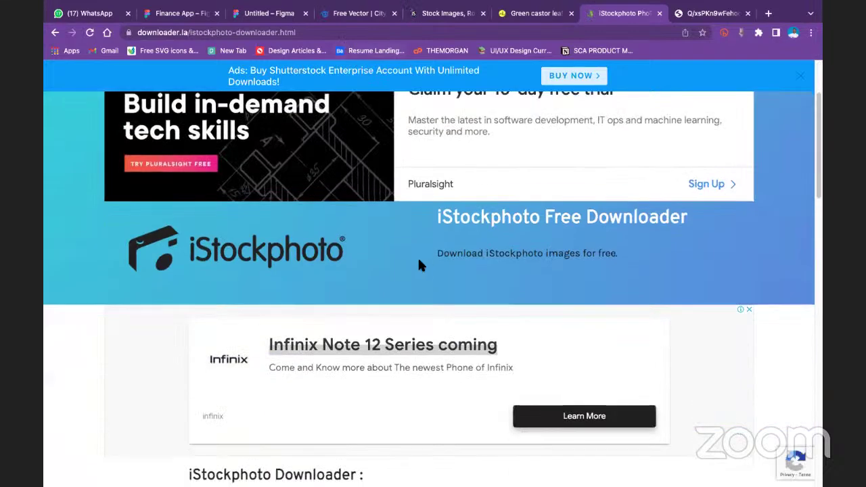
Go from iStock Illustrations to the Business board, open the handshake illustration, and select its URL
left_click(446, 13)
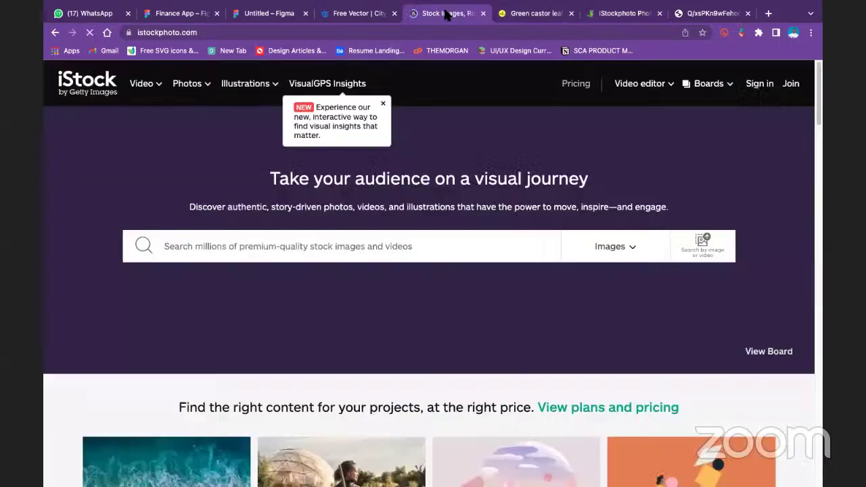
scroll(318, 231, "down", 9)
scroll(280, 223, "up", 4)
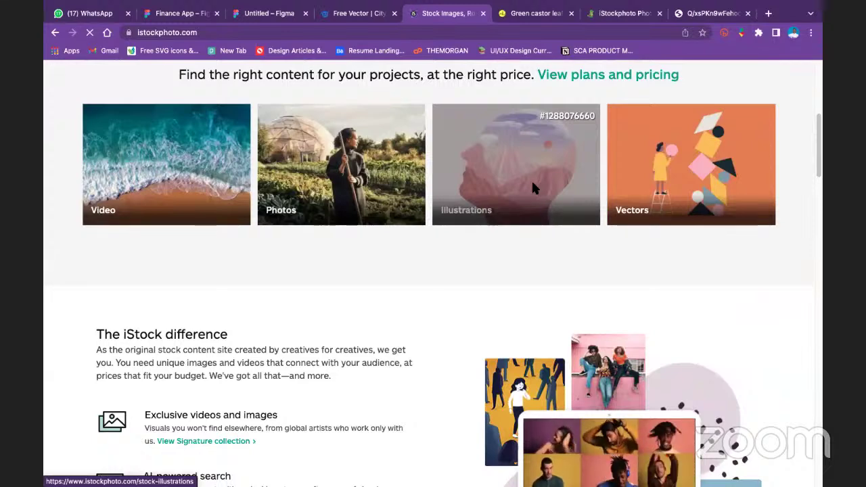
left_click(530, 186)
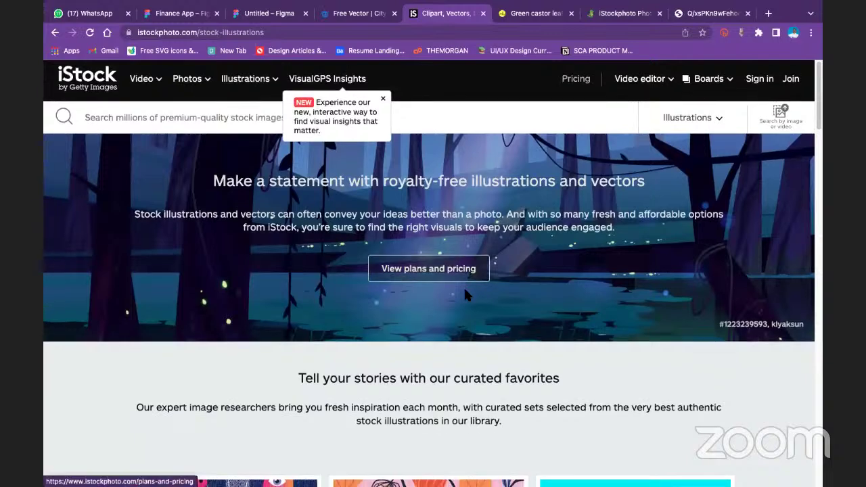
scroll(439, 271, "down", 3)
scroll(423, 260, "down", 5)
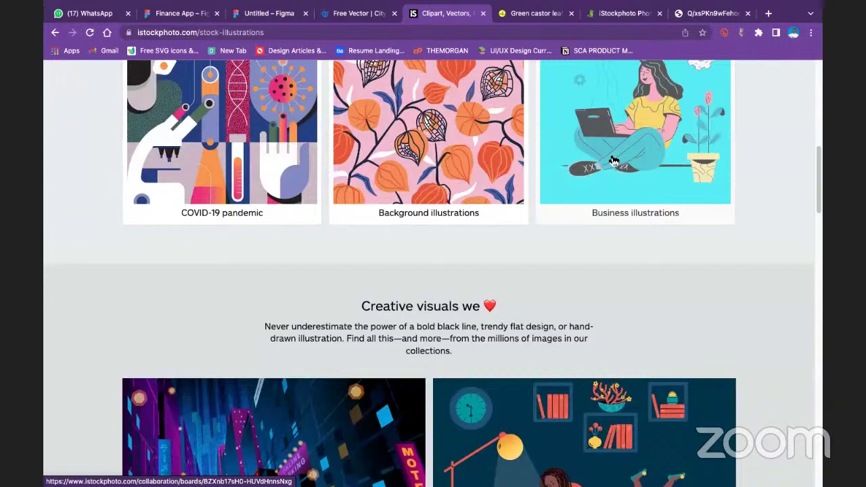
left_click(612, 161)
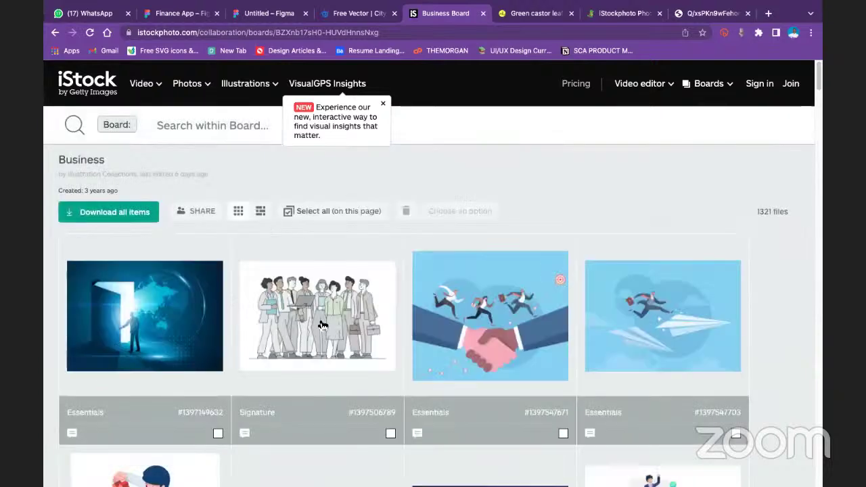
left_click(475, 347)
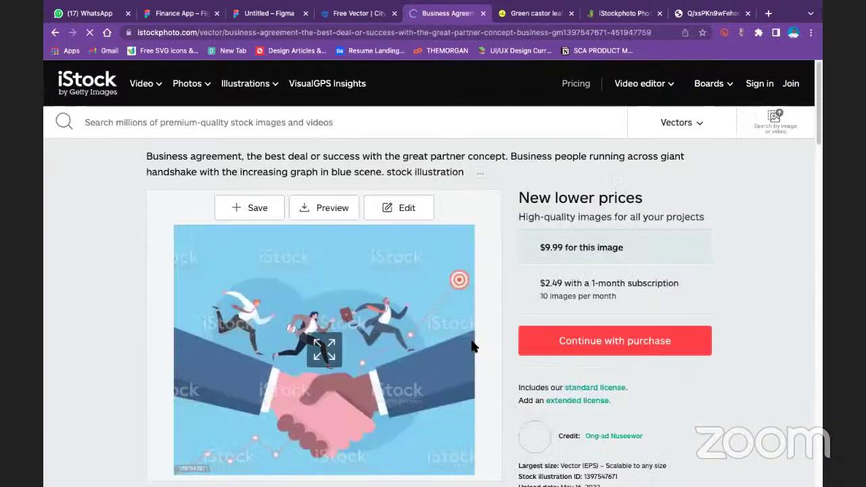
left_click(264, 33)
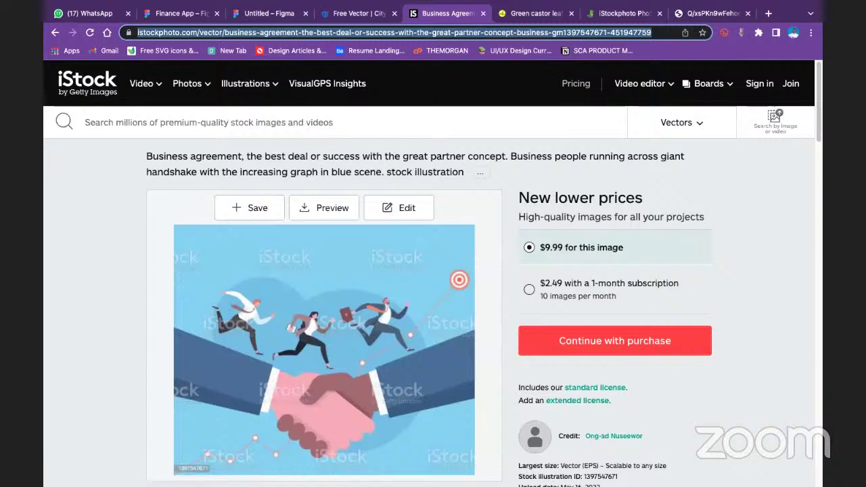
Paste the handshake illustration's iStock link into the downloader and open its download page
left_click(631, 13)
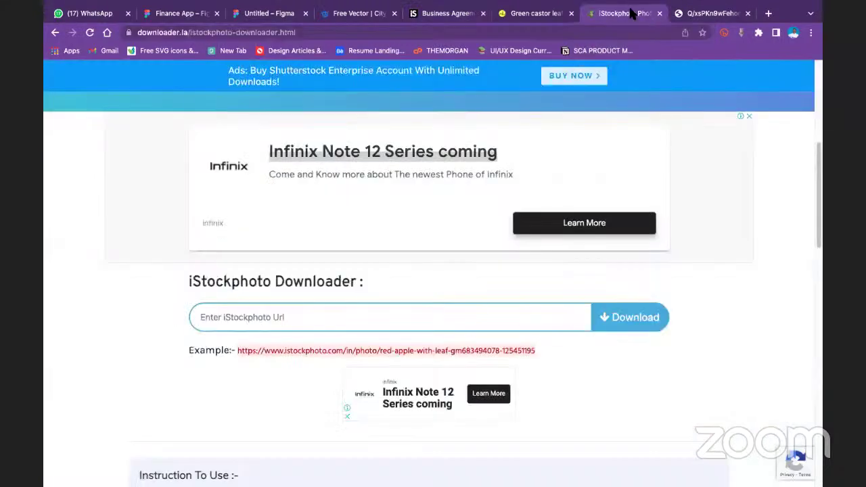
left_click(264, 316)
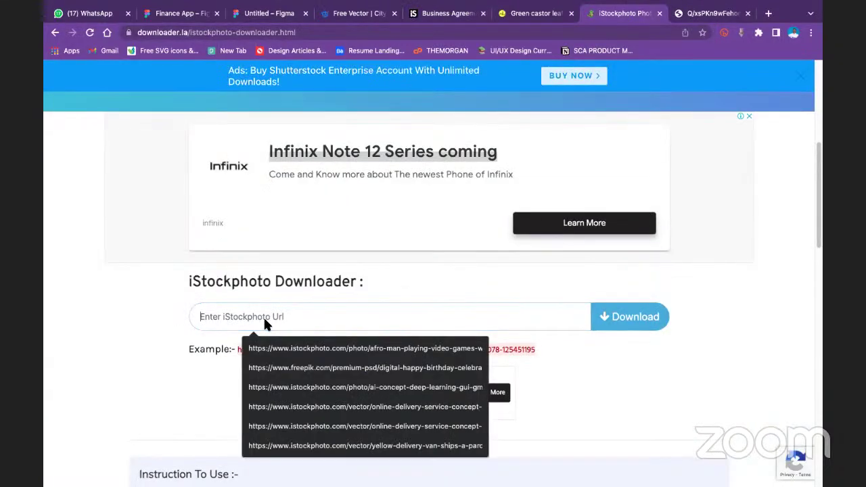
key("ctrl+v")
left_click(629, 320)
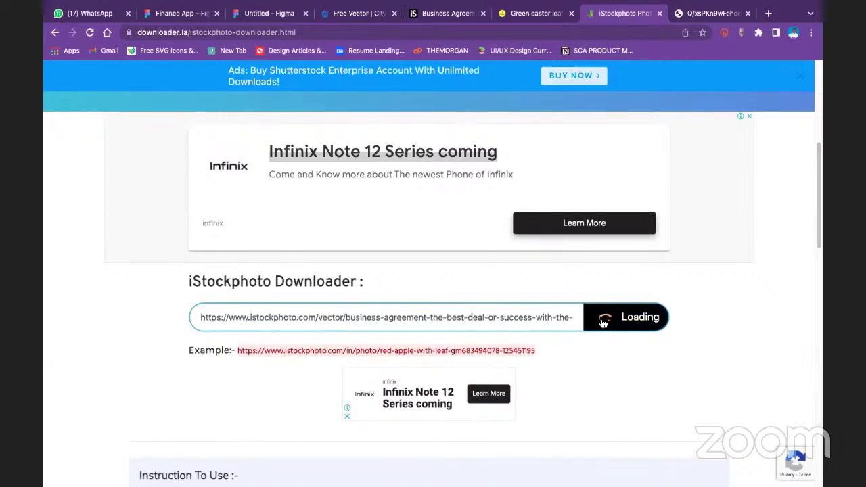
scroll(446, 341, "down", 10)
scroll(356, 289, "up", 1)
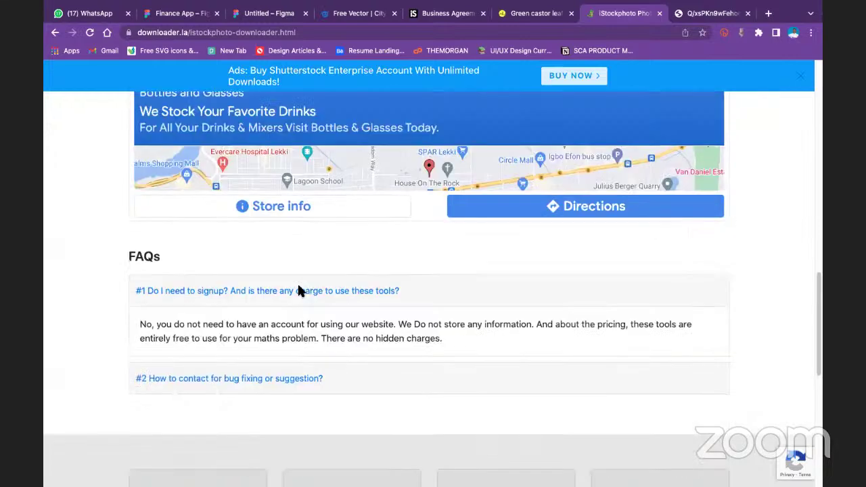
scroll(270, 289, "up", 10)
scroll(255, 291, "down", 2)
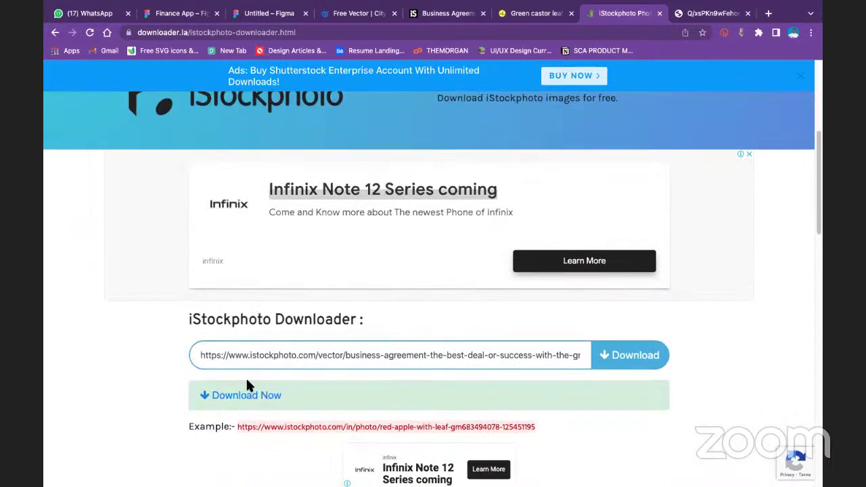
left_click(247, 388)
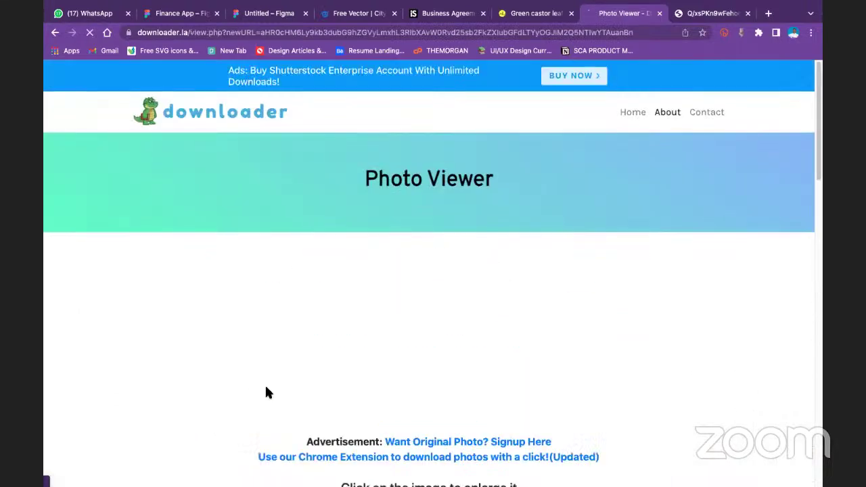
scroll(359, 361, "down", 7)
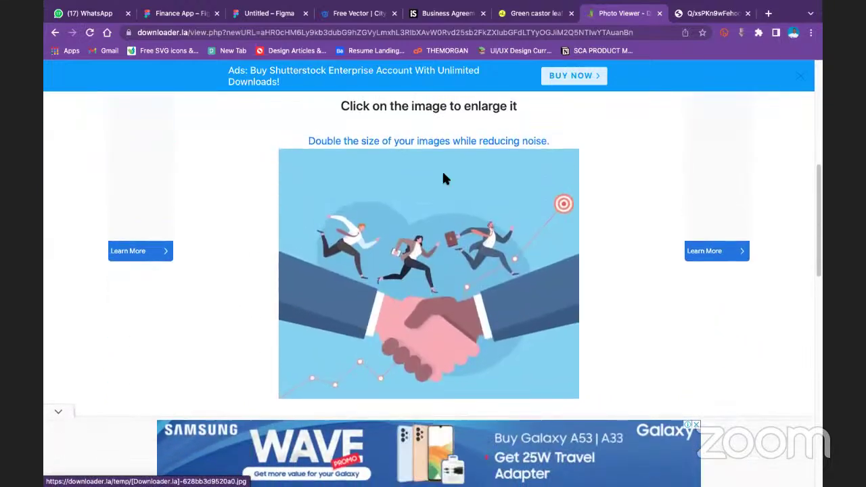
Open the handshake illustration full size and copy the image for Figma
left_click(443, 178)
right_click(427, 126)
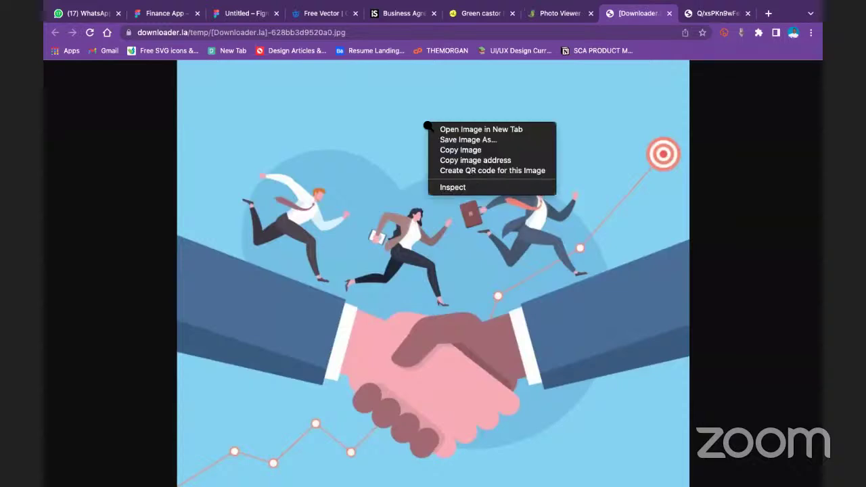
left_click(467, 140)
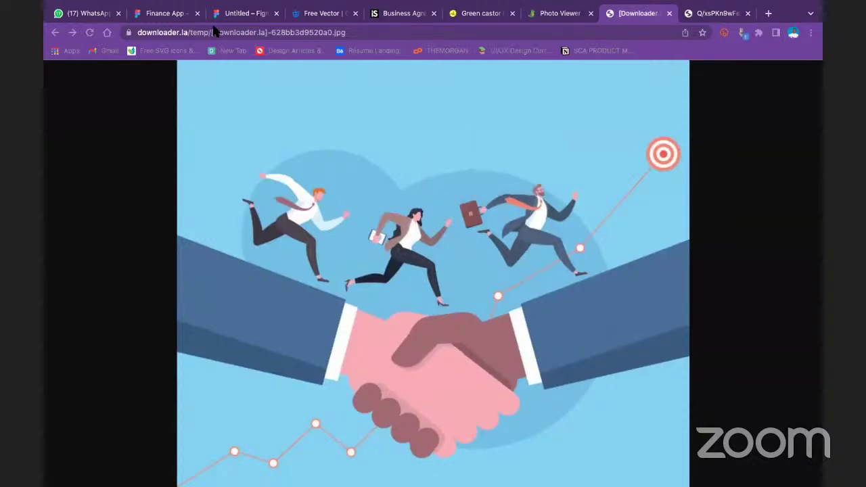
right_click(542, 226)
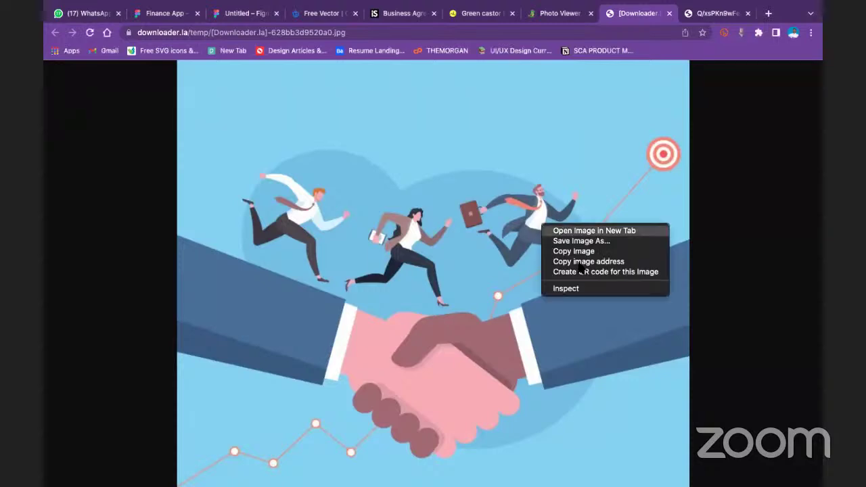
left_click(576, 262)
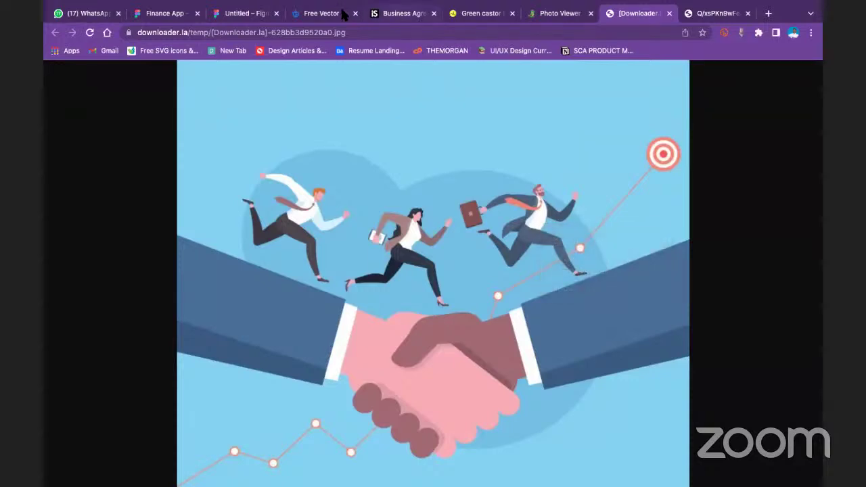
left_click(247, 15)
Paste the handshake image onto the canvas and move it higher
right_click(477, 189)
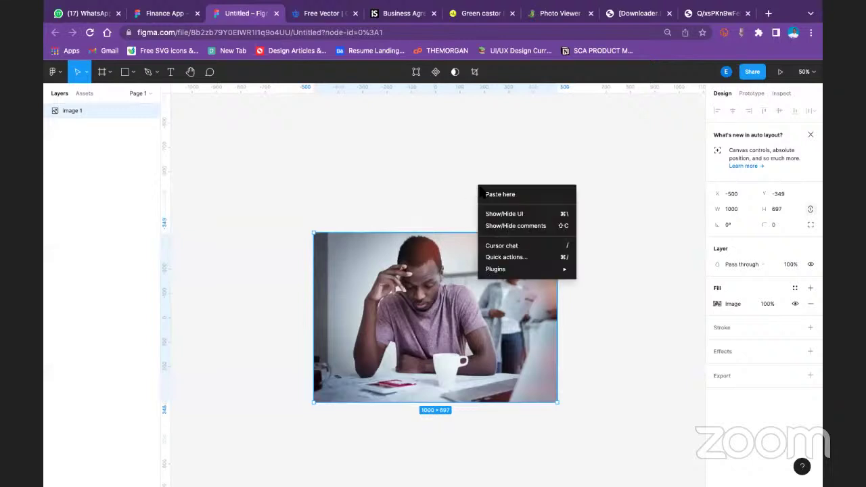
left_click(533, 195)
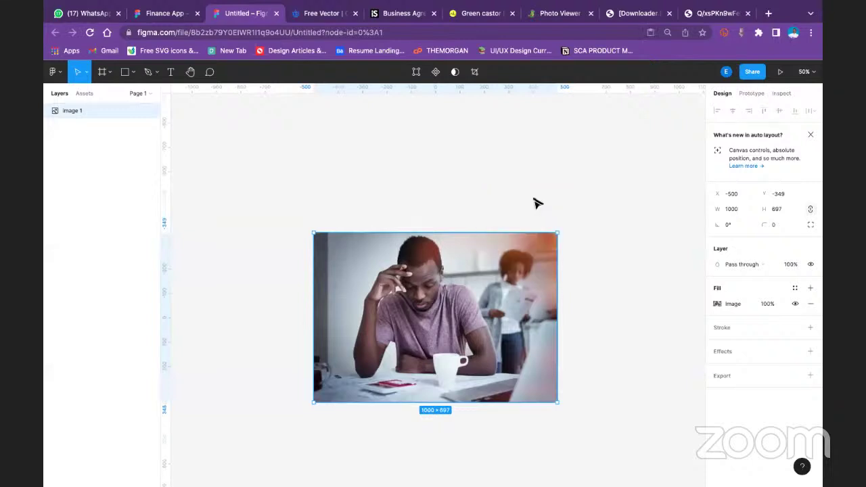
left_click_drag(554, 249, 344, 295)
View the image fill adjustments, then delete the handshake image
double_click(376, 283)
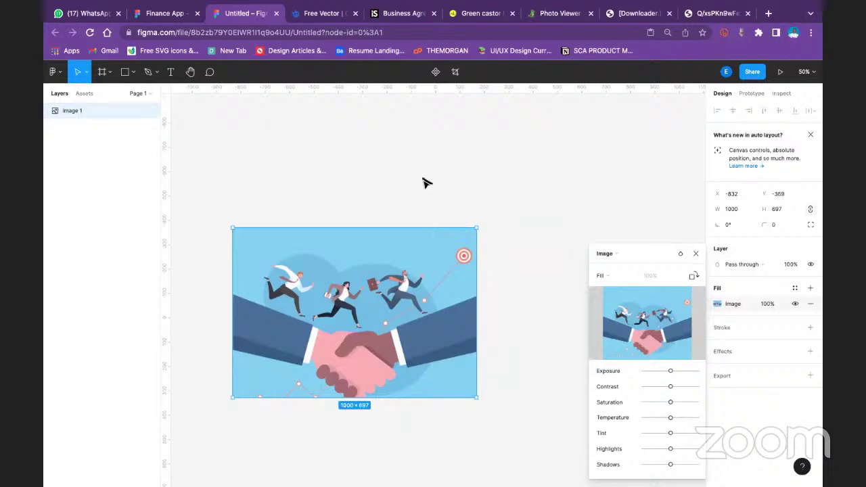
left_click(696, 253)
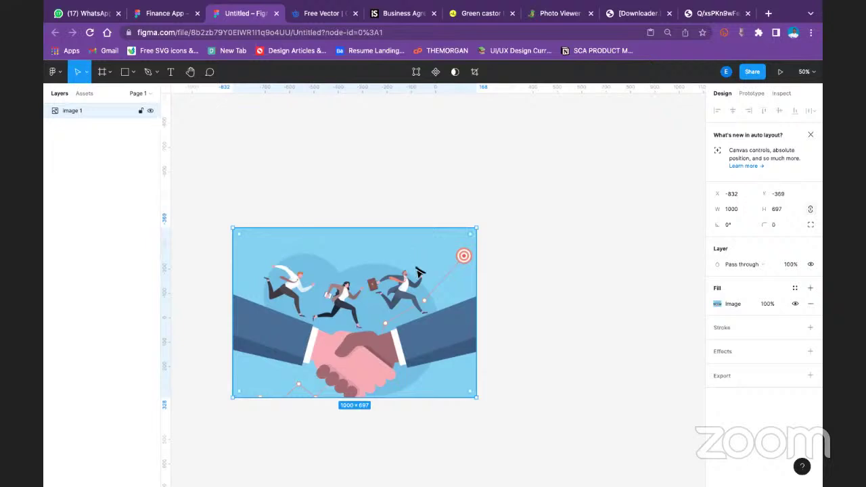
key("Delete")
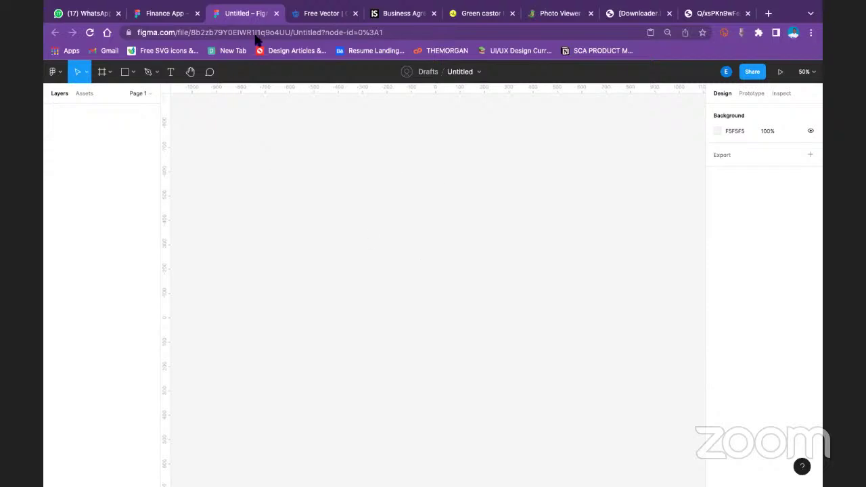
Create an iPhone 11 Pro Max frame (414 × 896) with the Frame tool
left_click(124, 71)
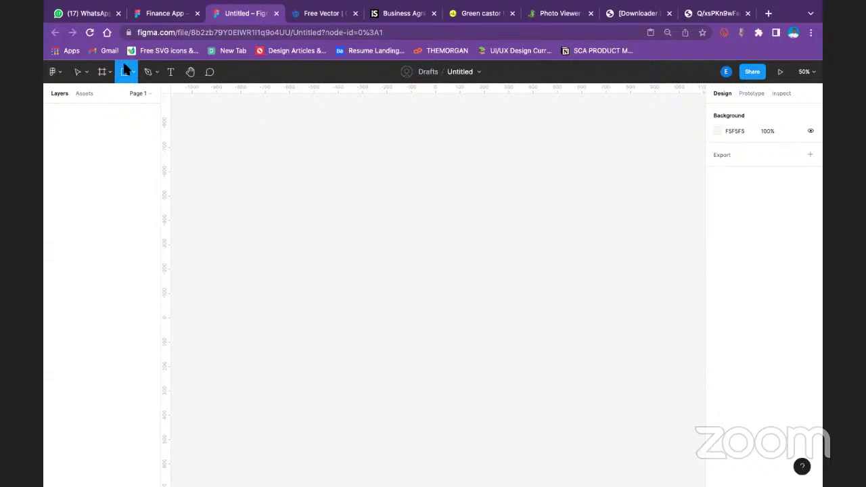
left_click(133, 72)
left_click(110, 71)
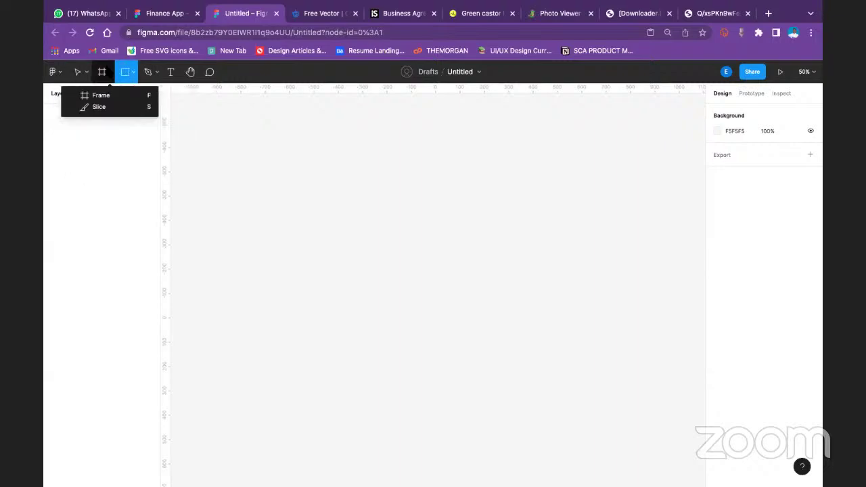
left_click(109, 93)
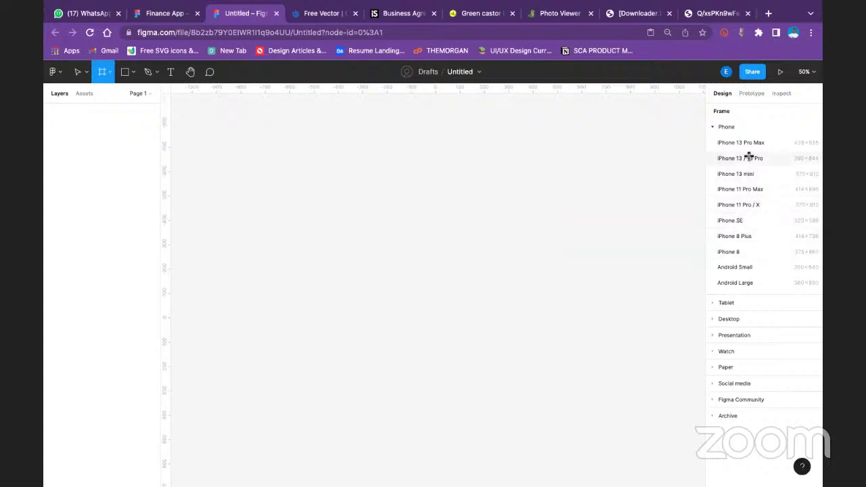
left_click(752, 188)
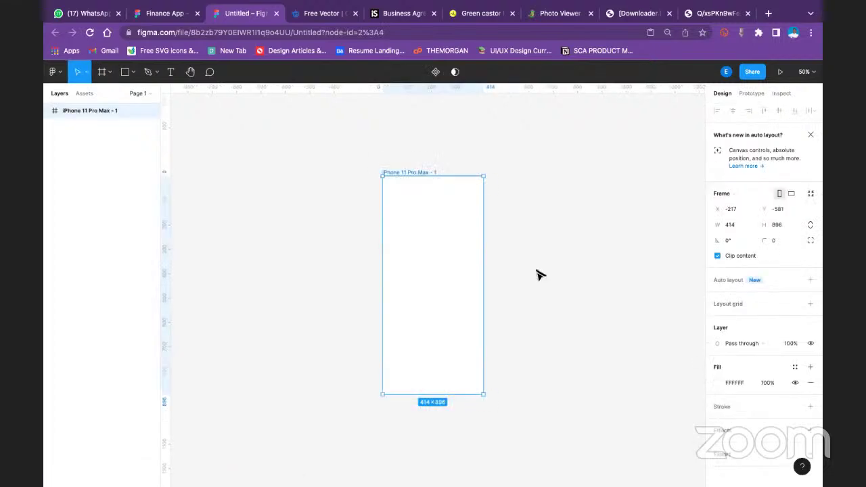
key("ctrl+equal")
key("ctrl+minus")
key("ctrl+minus")
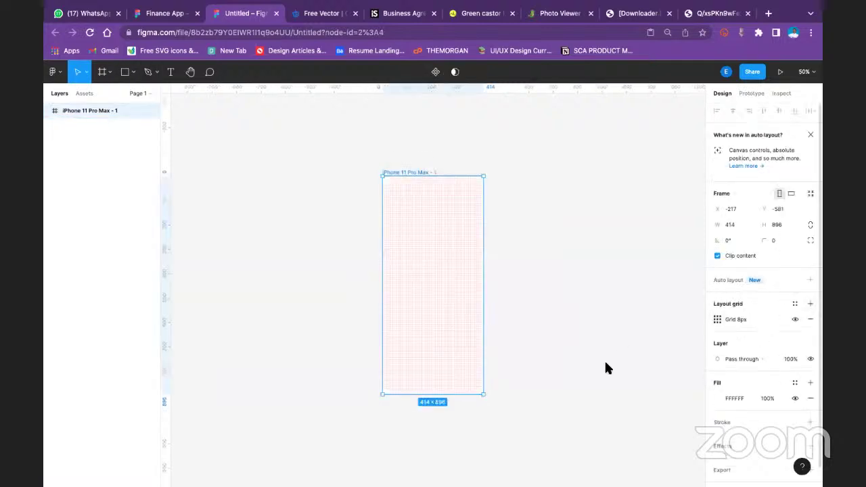
Add a column layout grid to the frame: 6 columns, margin 30, gutter 20
left_click(606, 362)
type("6")
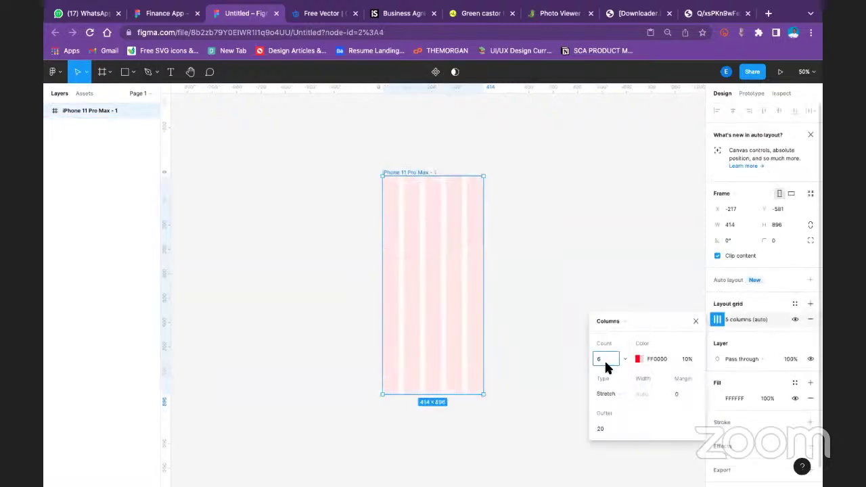
key("Return")
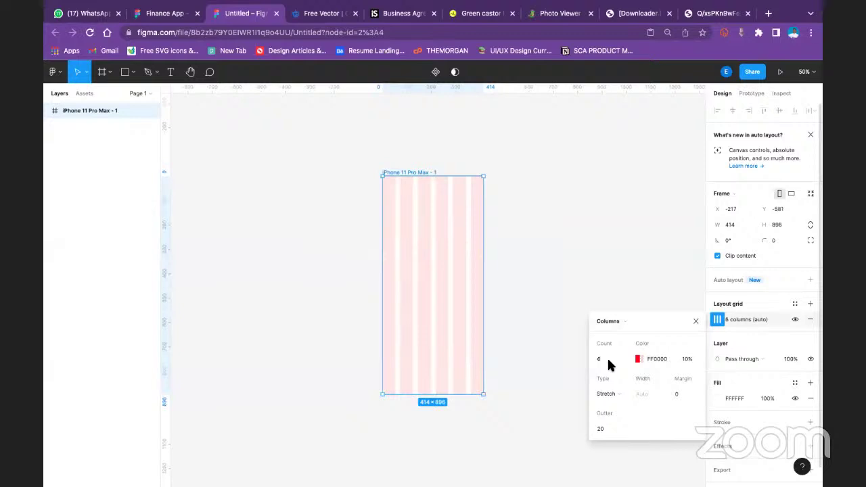
type("8")
key("Return")
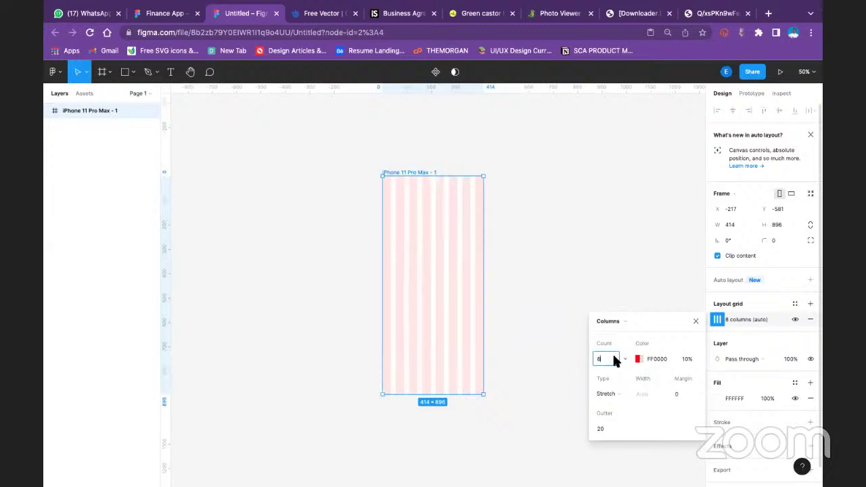
key("BackSpace")
type("6")
key("Return")
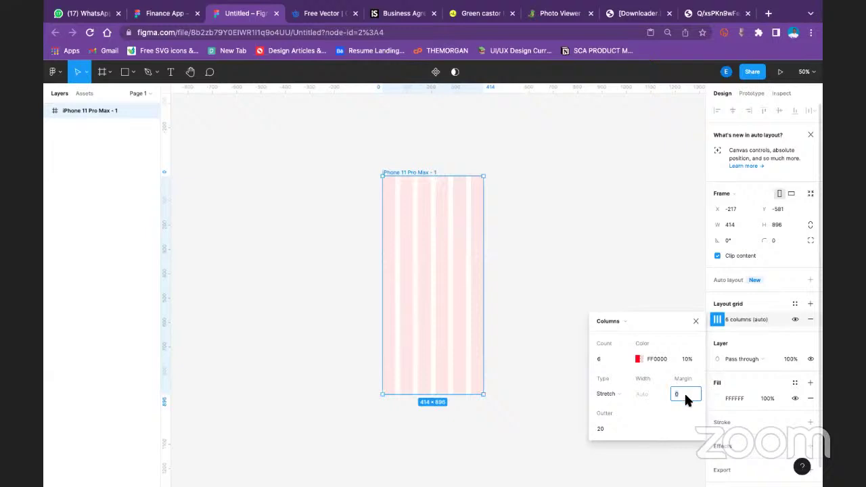
type("25")
key("Return")
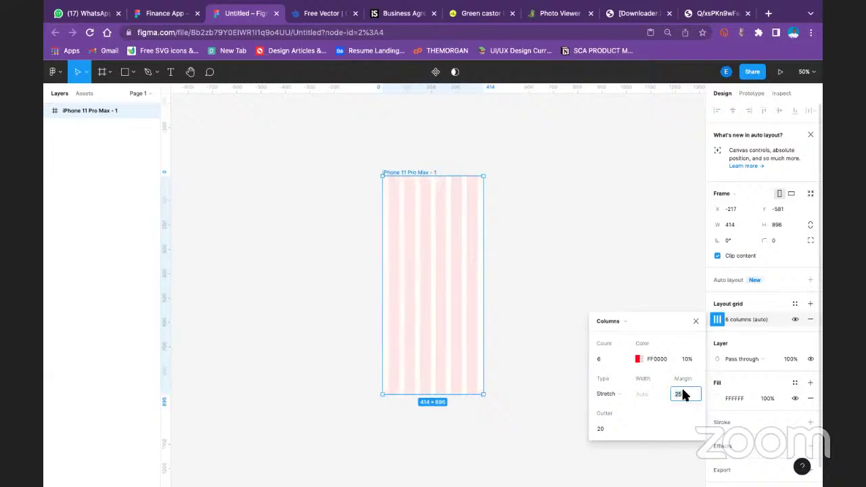
type("30")
key("Return")
left_click(288, 142)
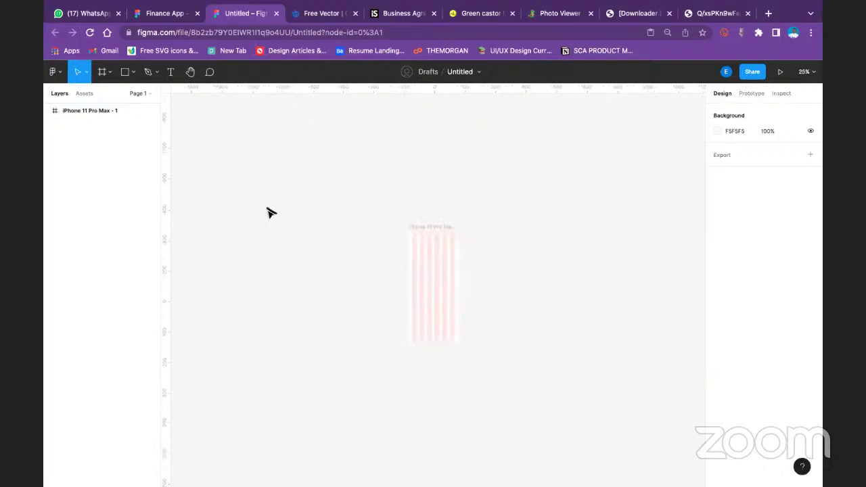
At 100% zoom, draw a 354 × 60 bar near the frame's top with corner radius 10
key("shift+0")
scroll(332, 242, "up", 5)
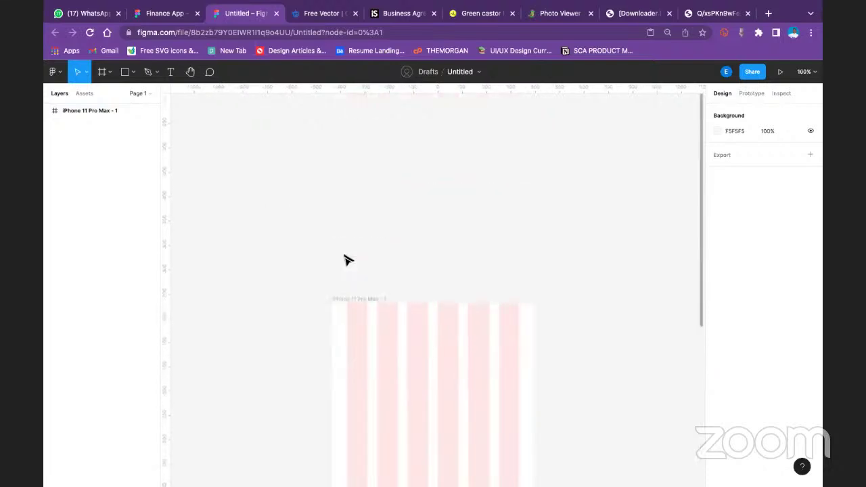
scroll(348, 259, "down", 4)
left_click(133, 73)
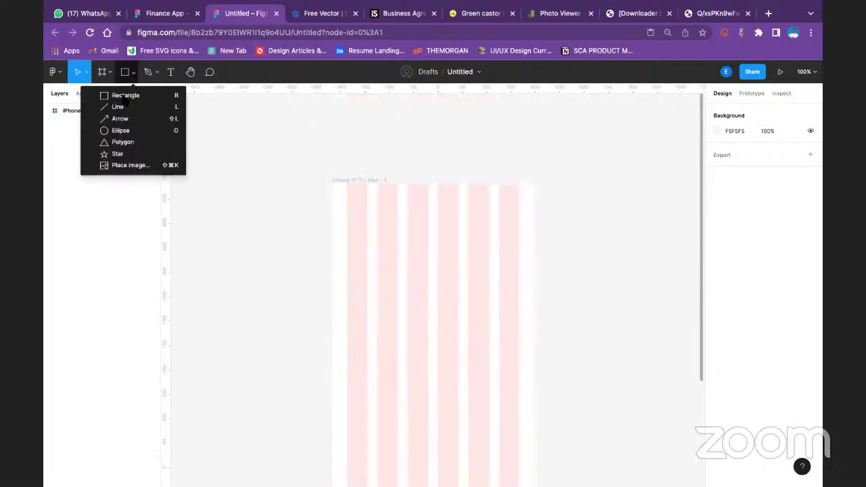
key("r")
left_click_drag(346, 217, 518, 246)
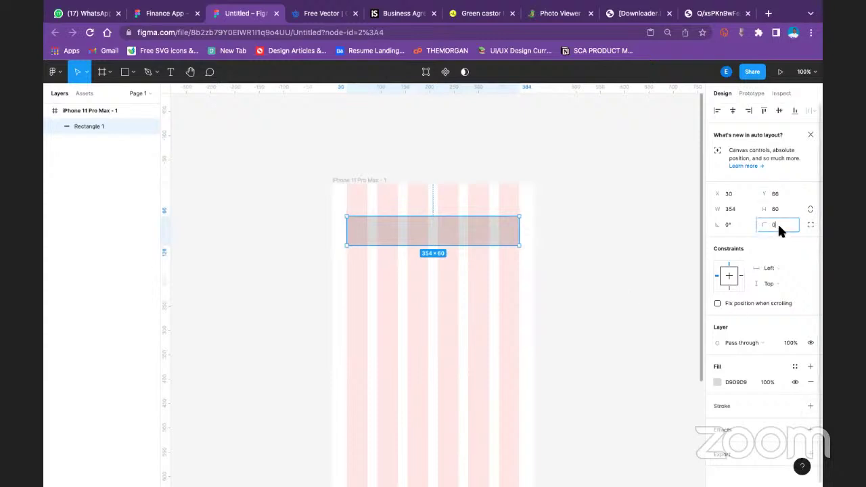
type("10")
left_click(573, 207)
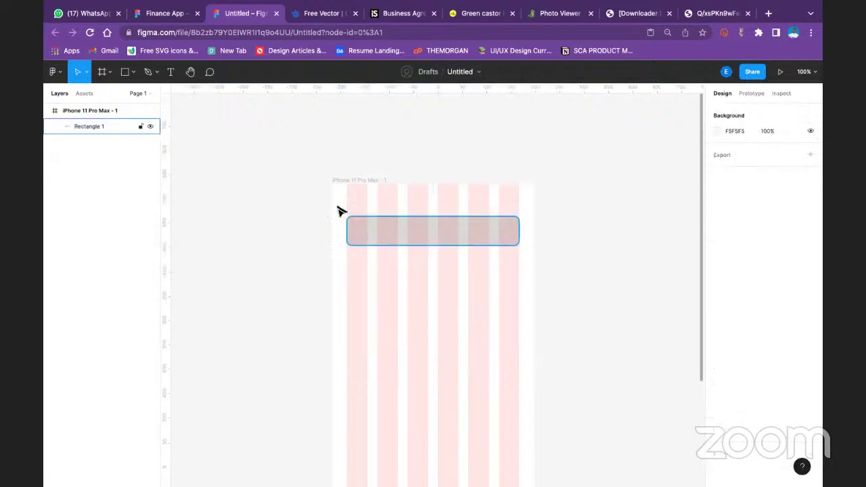
Type the label 'Search' inside the grey bar
left_click(171, 72)
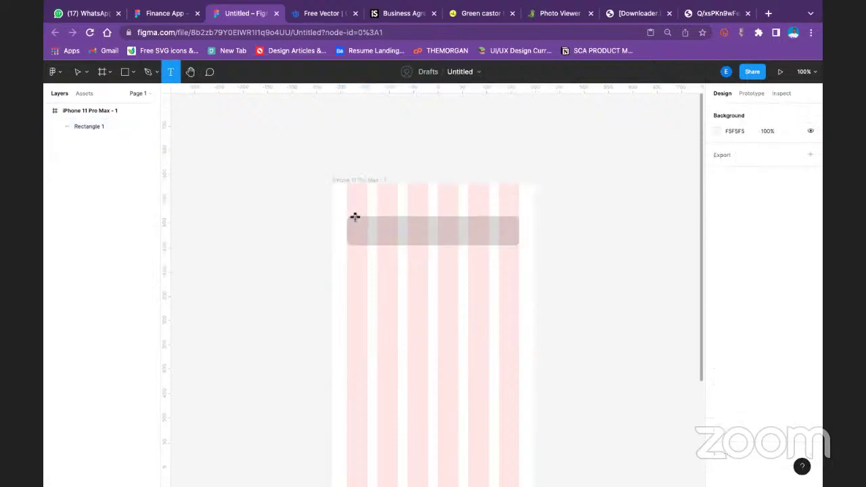
left_click(358, 230)
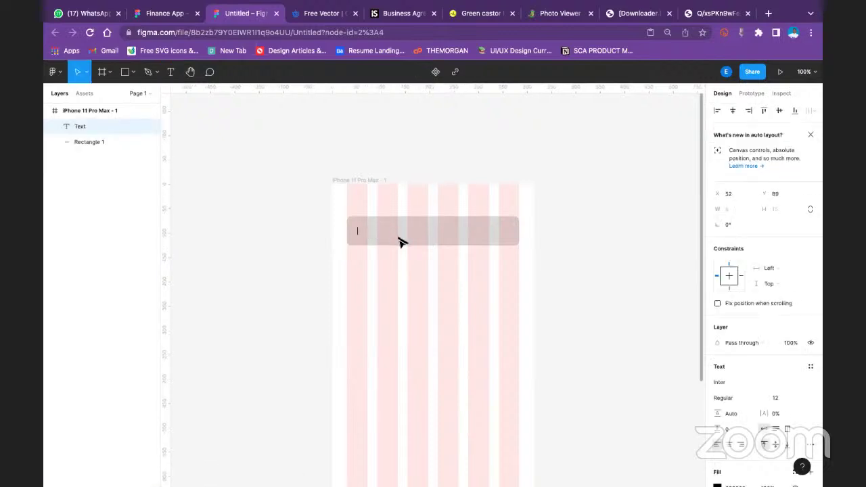
type("Search")
key("Escape")
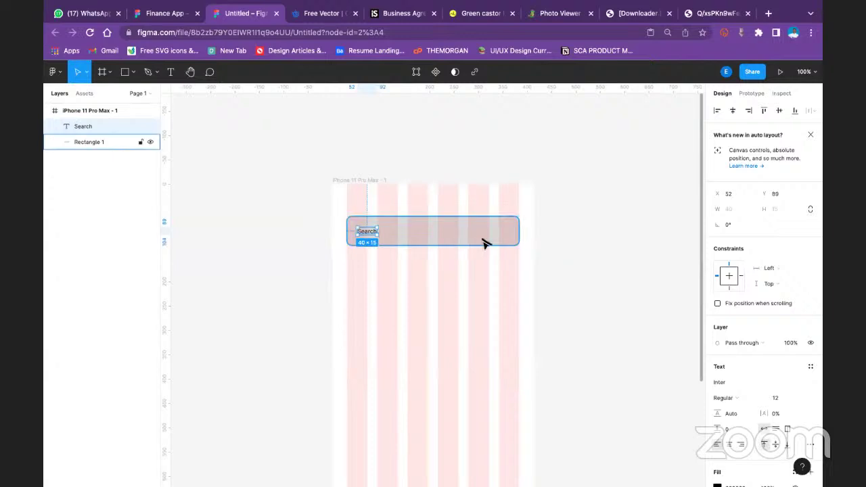
key("ctrl+a")
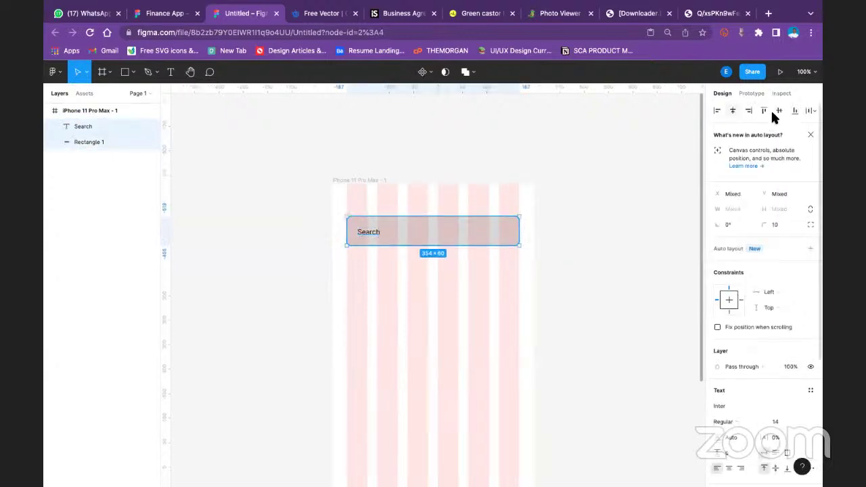
left_click(574, 232)
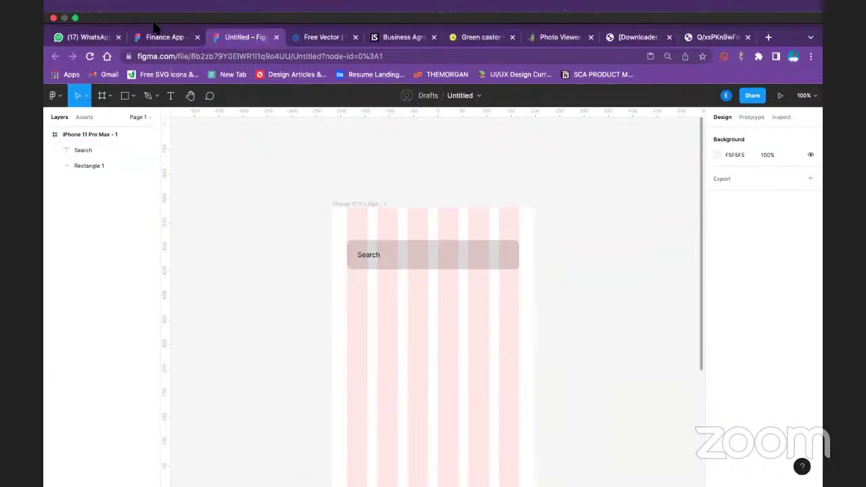
From the Finance App file, use Back to files and scroll the Recently viewed grid
left_click(156, 39)
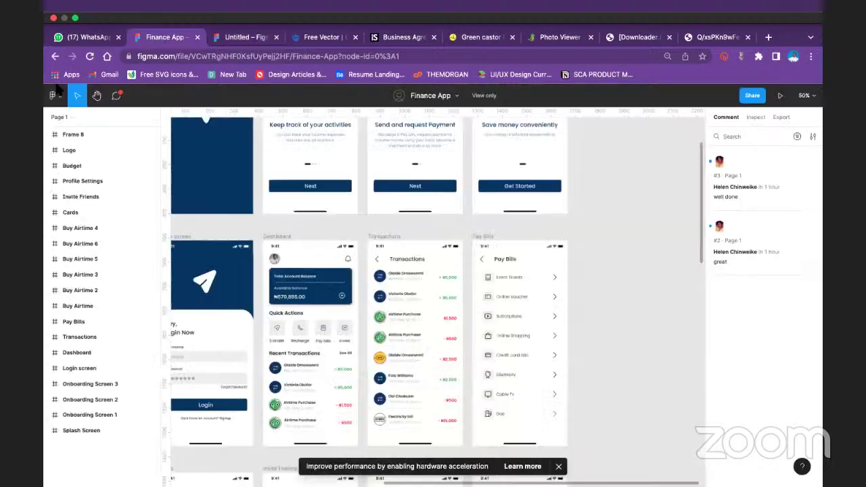
left_click(53, 95)
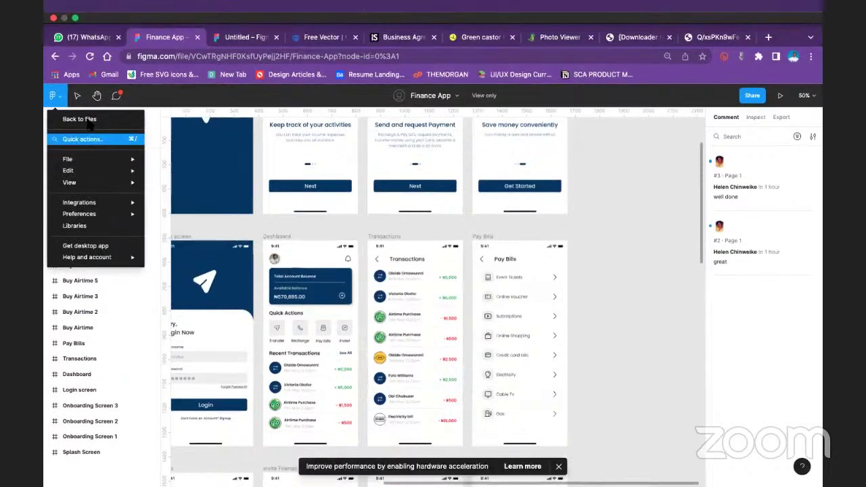
left_click(81, 120)
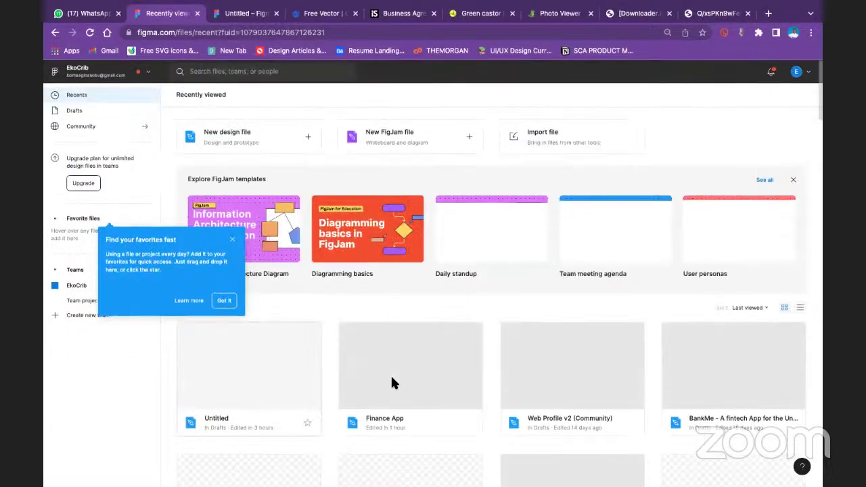
scroll(390, 374, "down", 4)
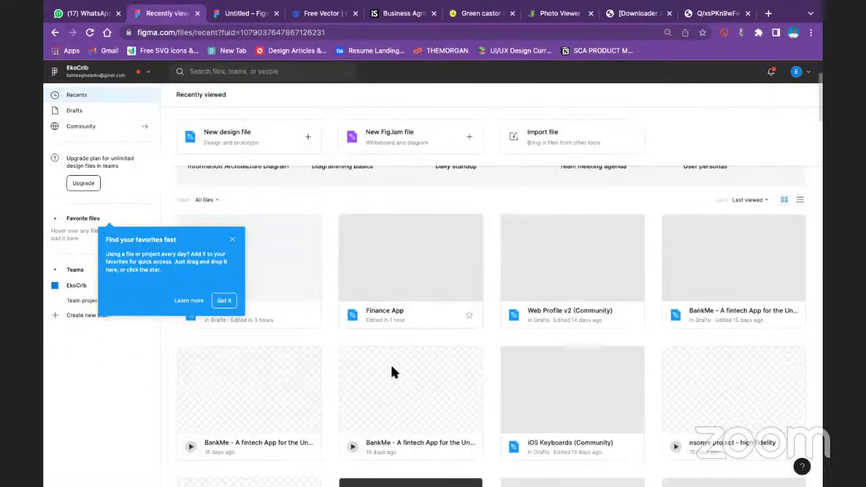
scroll(392, 371, "down", 2)
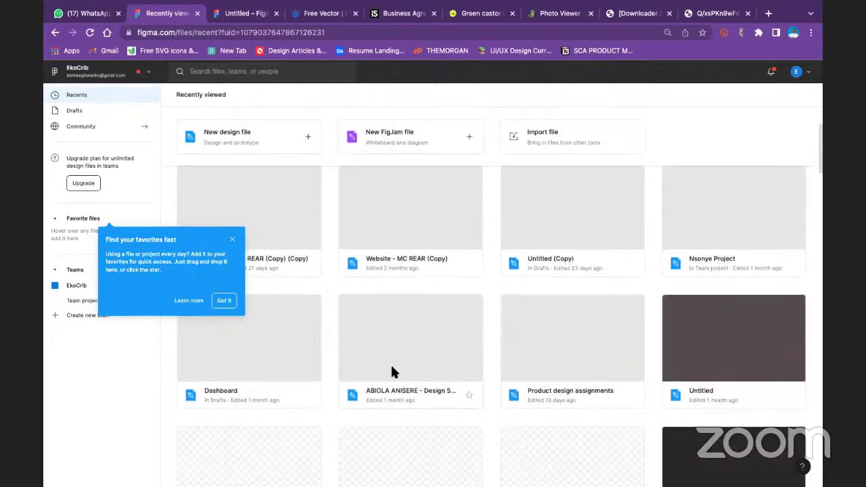
scroll(389, 369, "down", 3)
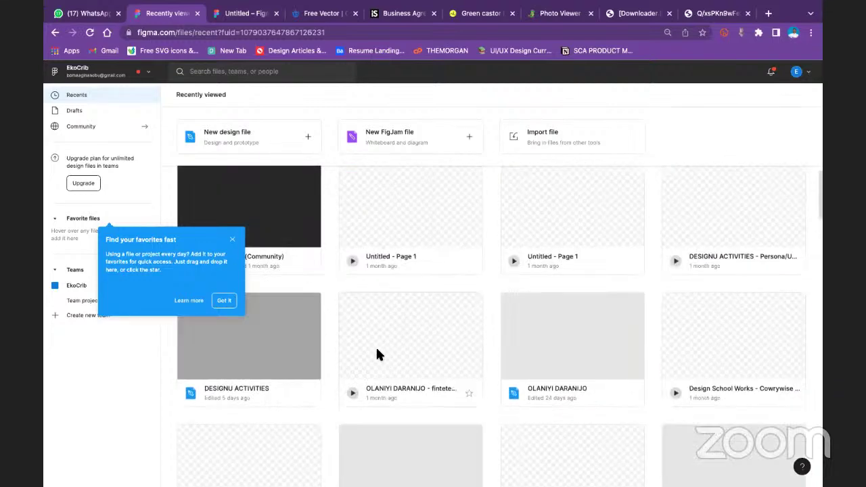
scroll(375, 345, "up", 5)
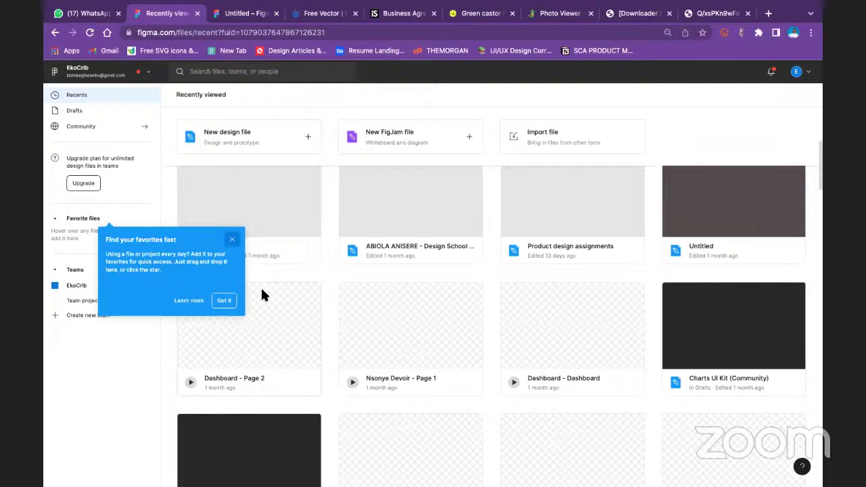
scroll(264, 295, "down", 5)
scroll(260, 285, "down", 4)
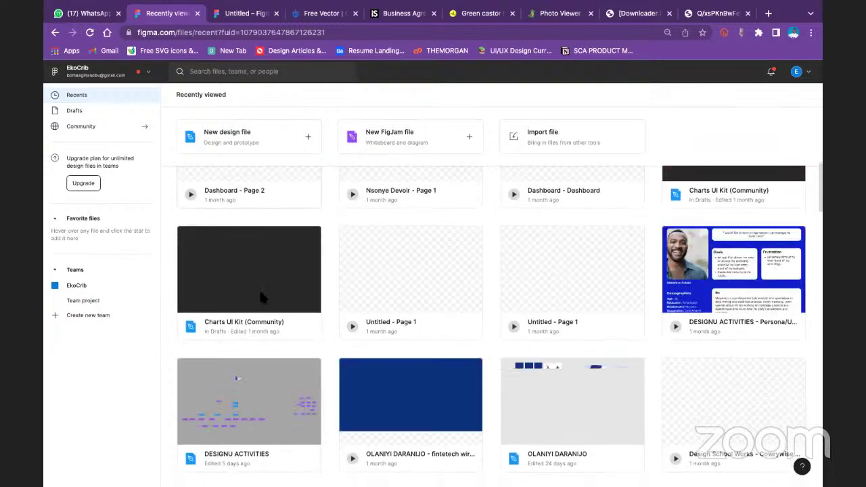
scroll(259, 289, "up", 10)
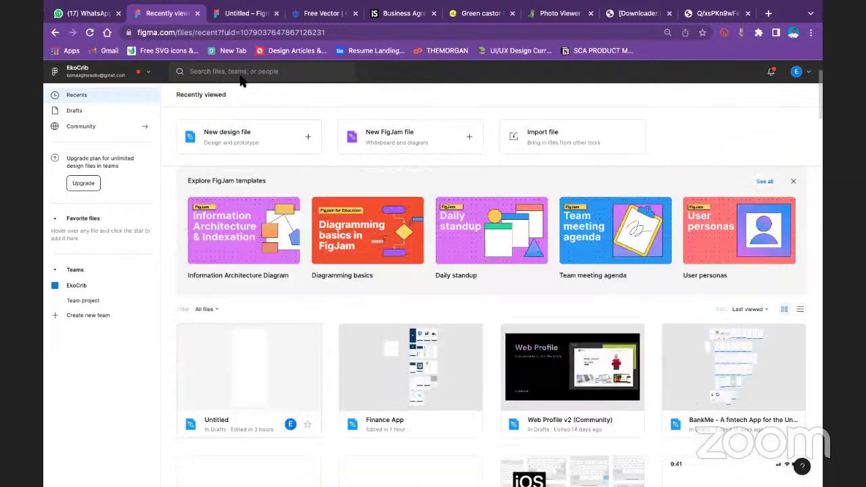
Search Community for 'material design icons', open the first result, and duplicate it to drafts
left_click(122, 130)
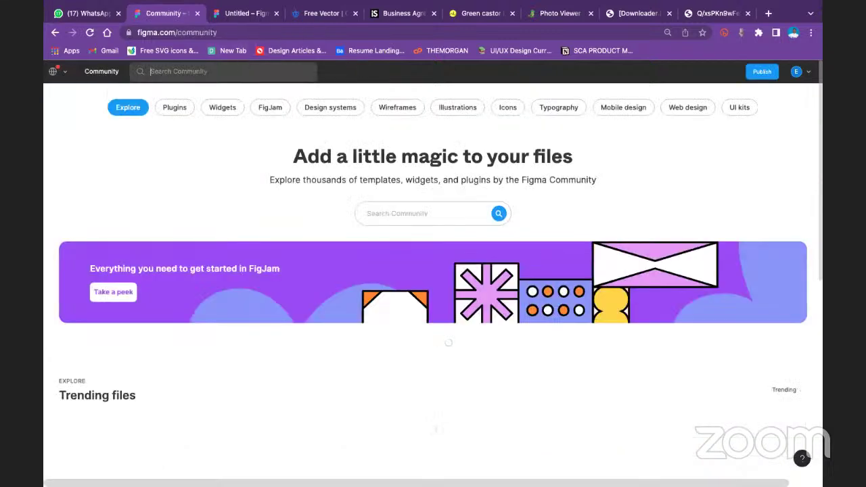
type("material")
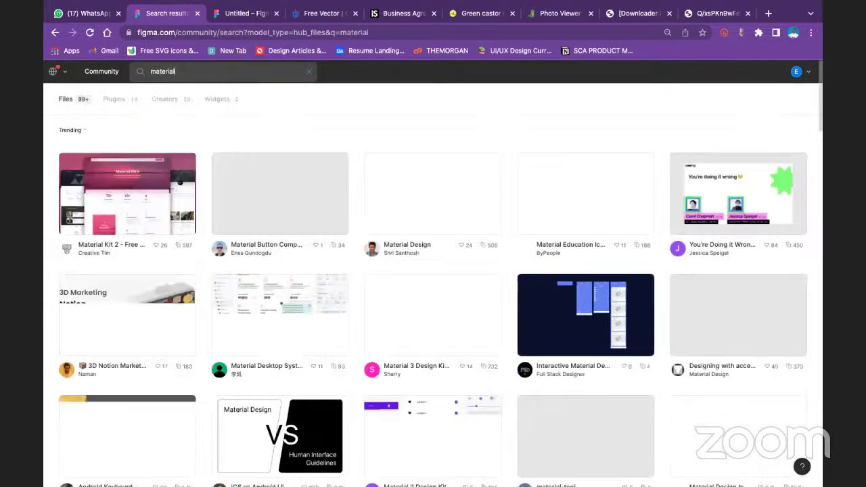
type(" desig")
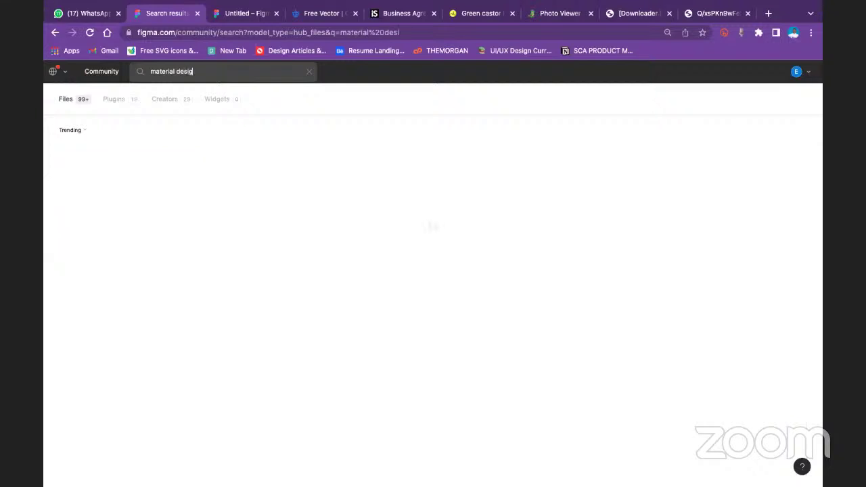
type("n icons")
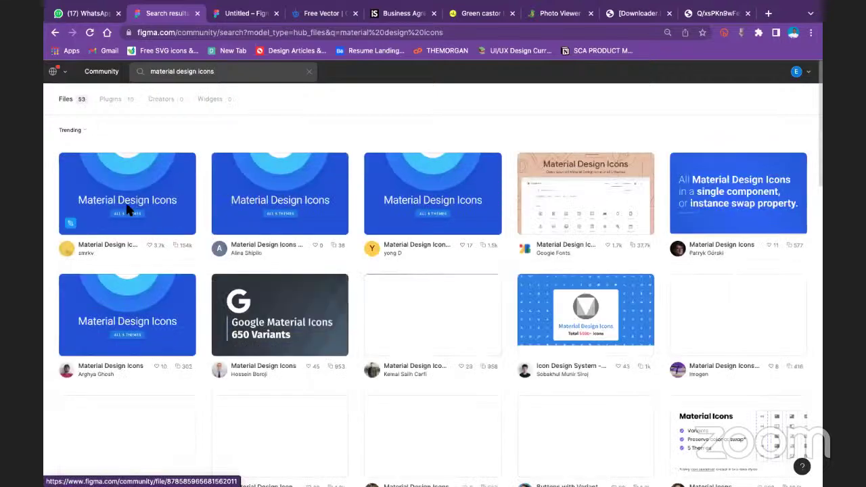
left_click(124, 205)
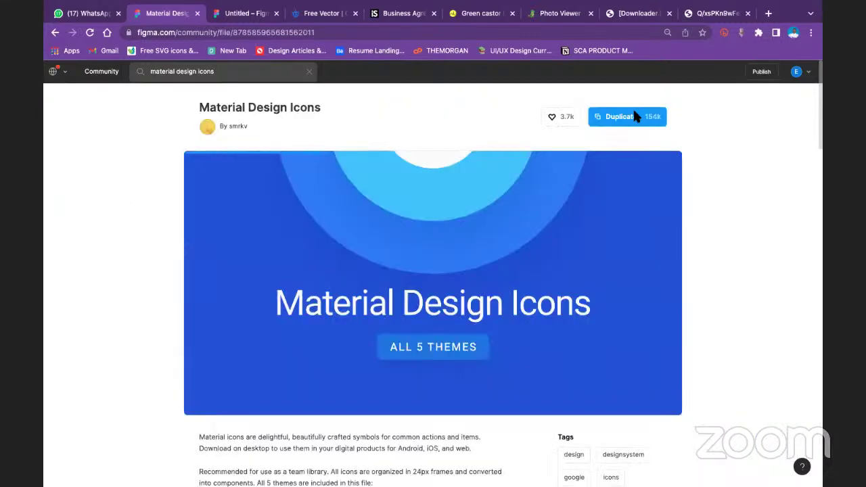
left_click(636, 116)
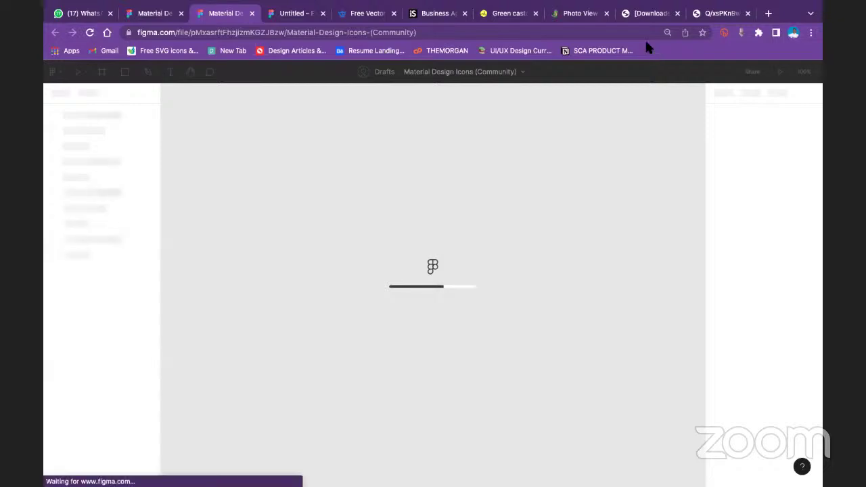
Close the photo viewer, downloader, castor leaf and business agreement stock image tabs
left_click(756, 15)
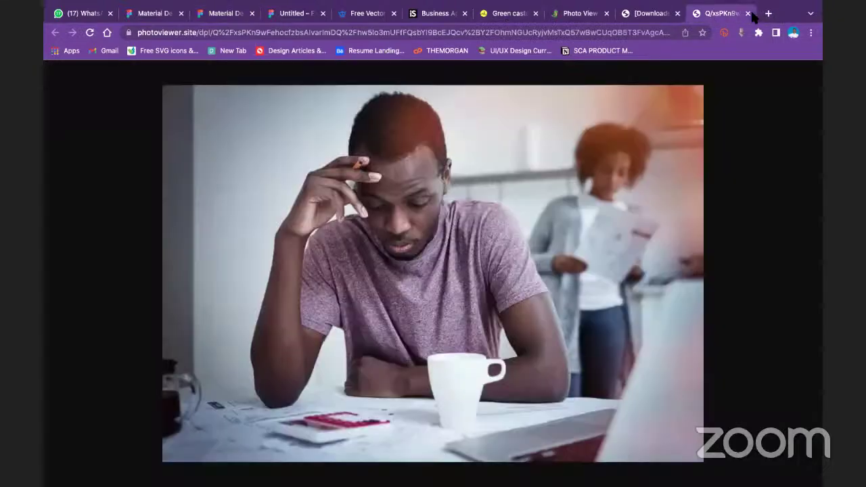
left_click(749, 14)
left_click(747, 13)
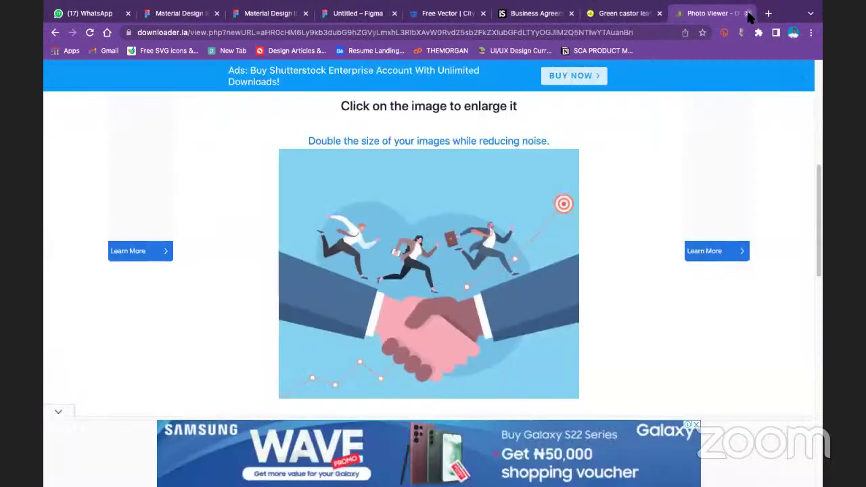
left_click(747, 14)
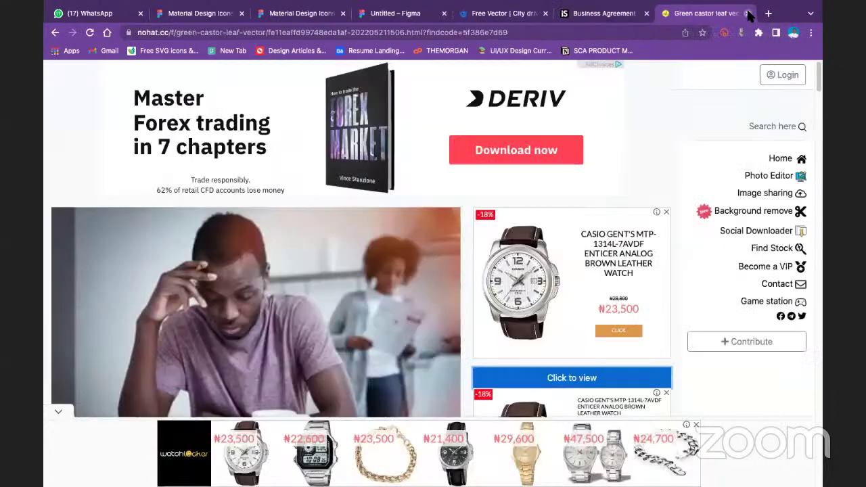
left_click(747, 14)
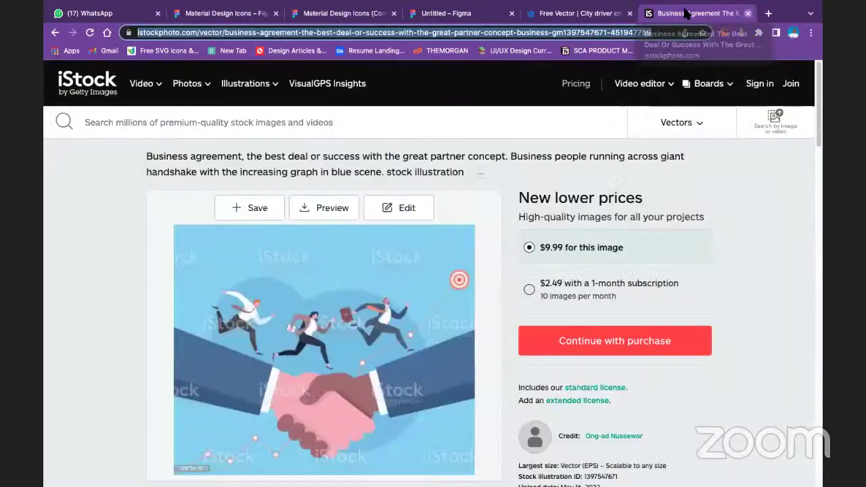
left_click(646, 13)
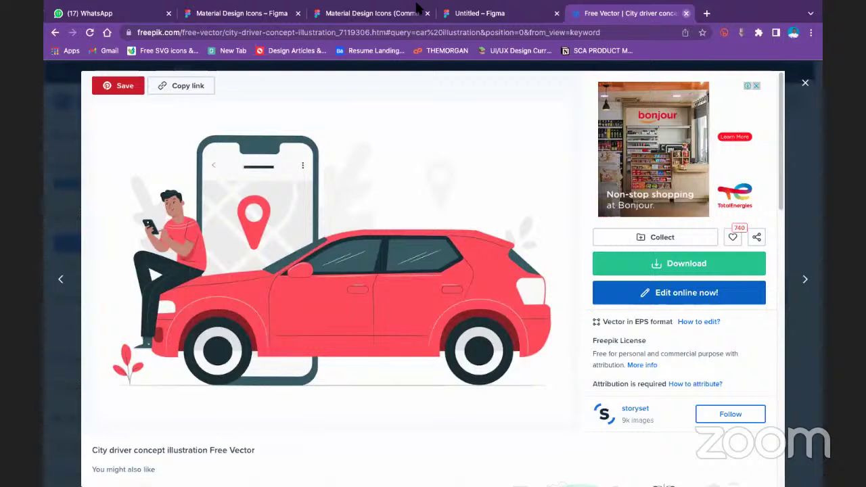
Close the Freepik tab, then select all icons on the duplicated file's Outlined page
key("ctrl+w")
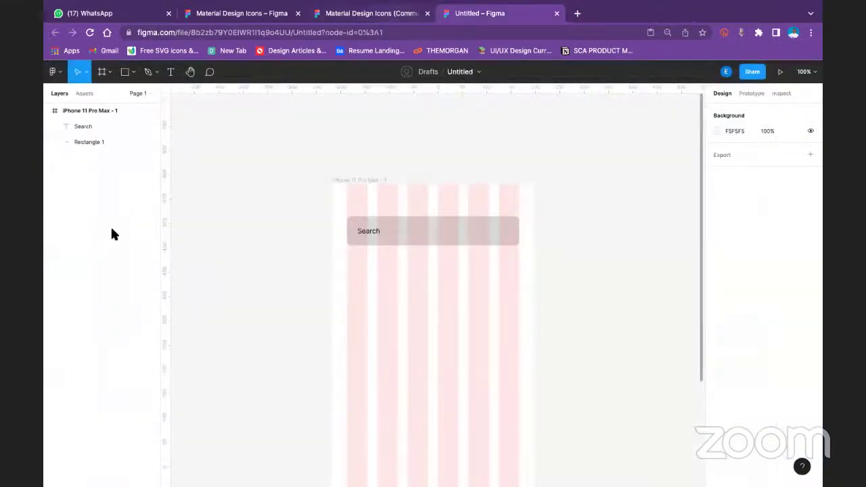
key("ctrl+shift+Tab")
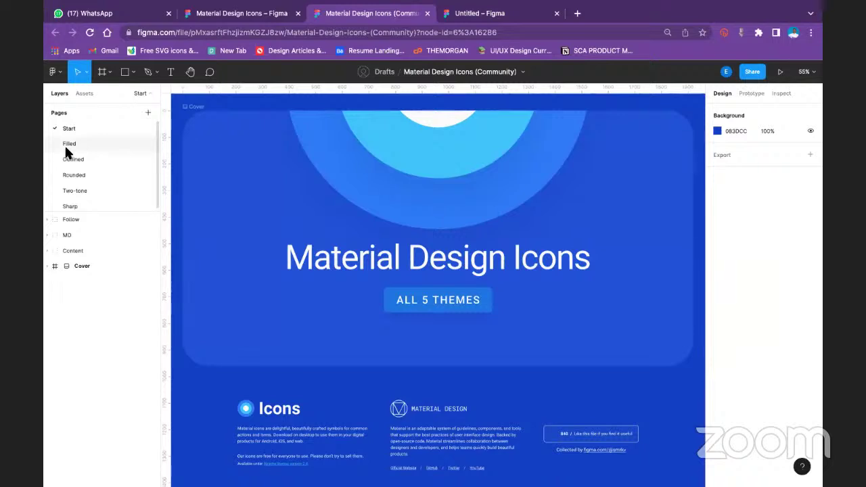
left_click(64, 144)
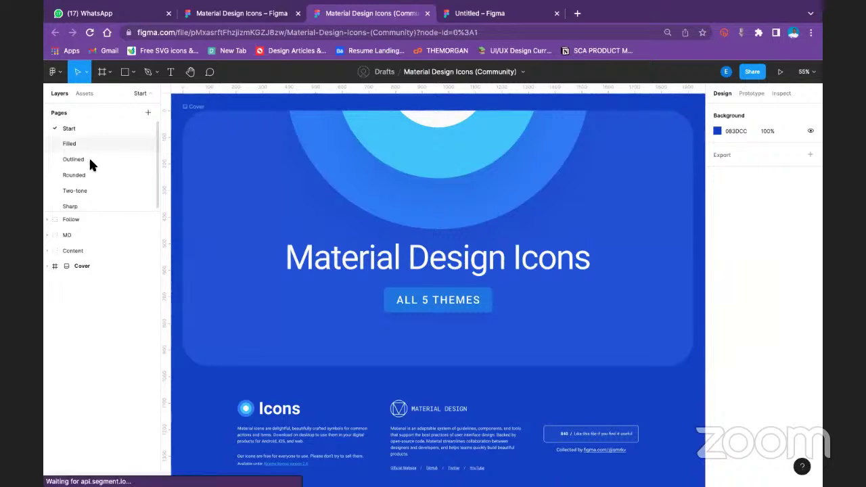
left_click(92, 163)
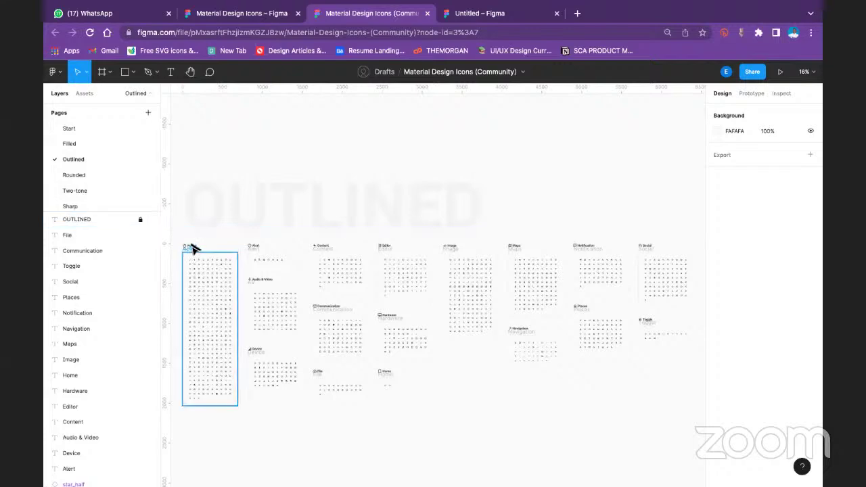
key("ctrl+a")
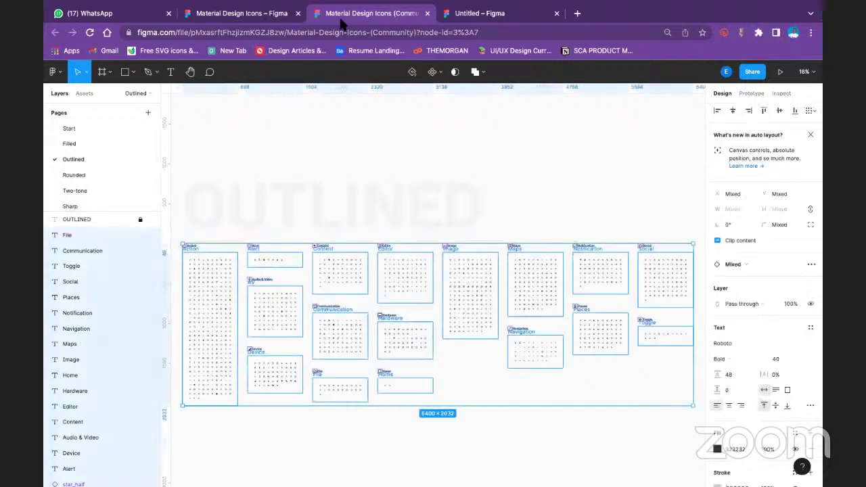
left_click(498, 14)
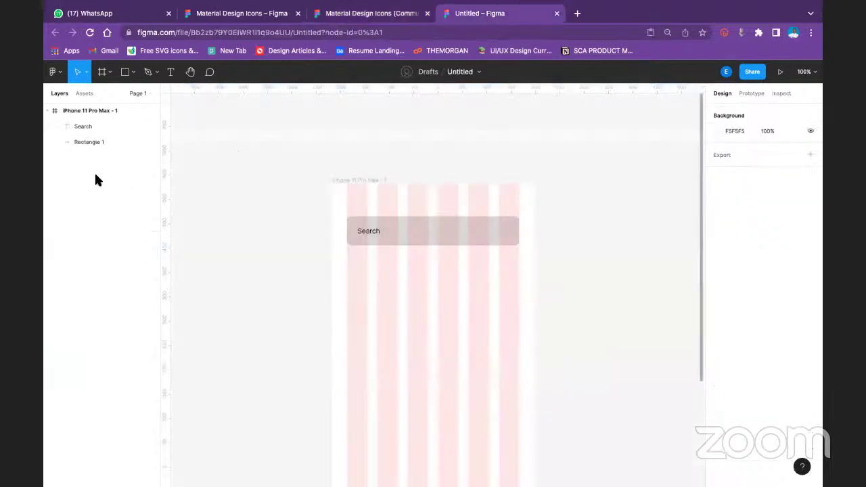
Paste the 6400 × 2032 Outlined icon set (Action, Communication, Maps…) onto Page 1 beside the iPhone frame
key("ctrl+v")
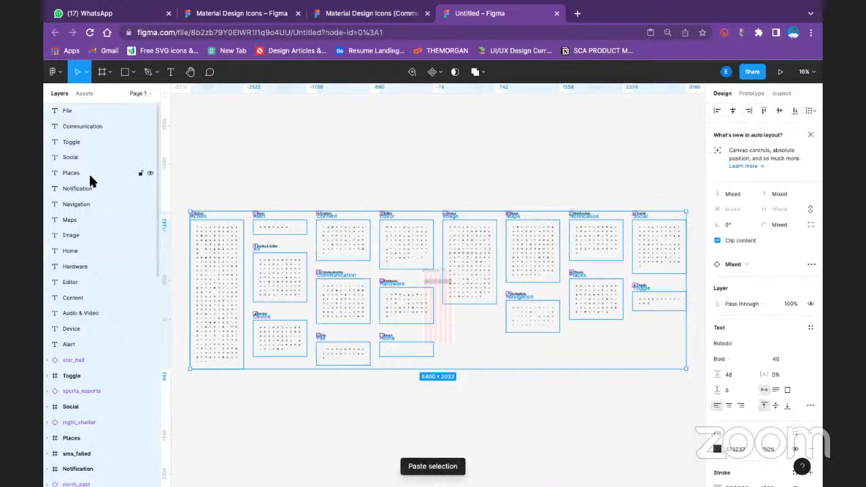
left_click(147, 94)
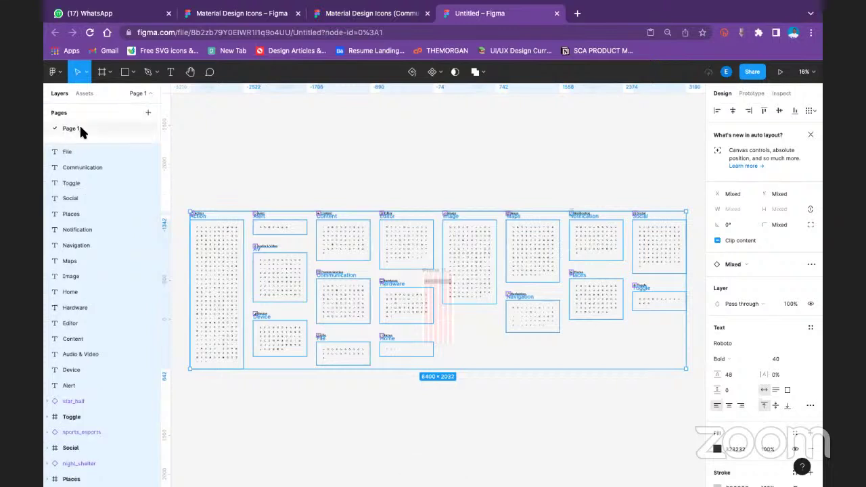
left_click(376, 326)
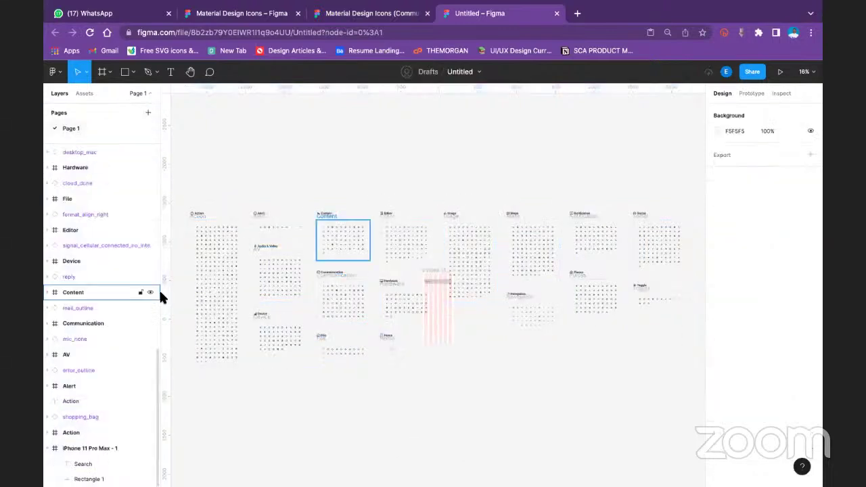
scroll(109, 298, "up", 10)
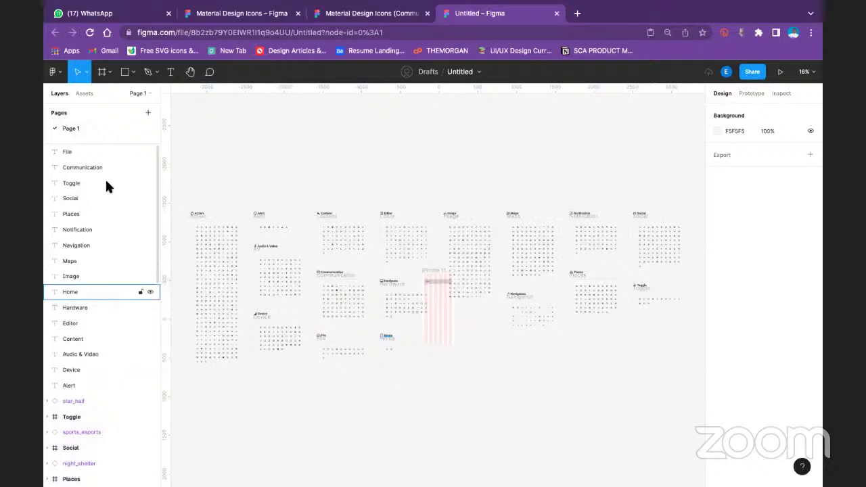
left_click(103, 154)
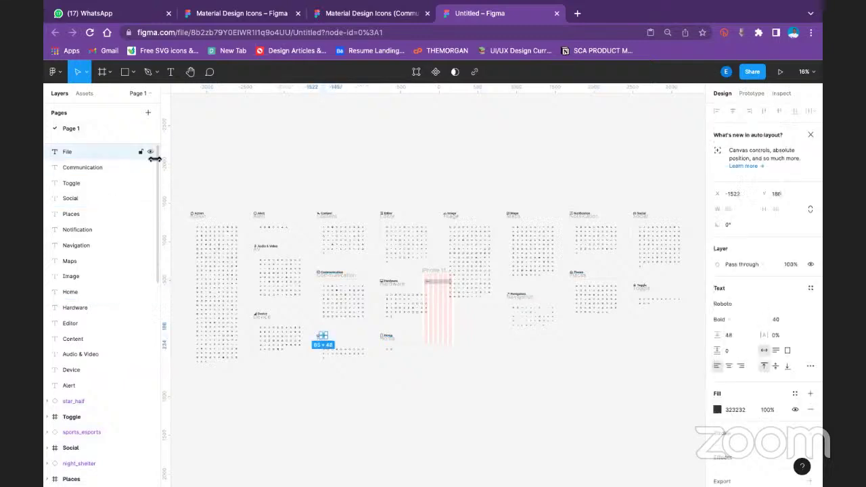
left_click(264, 159)
scroll(71, 376, "down", 3)
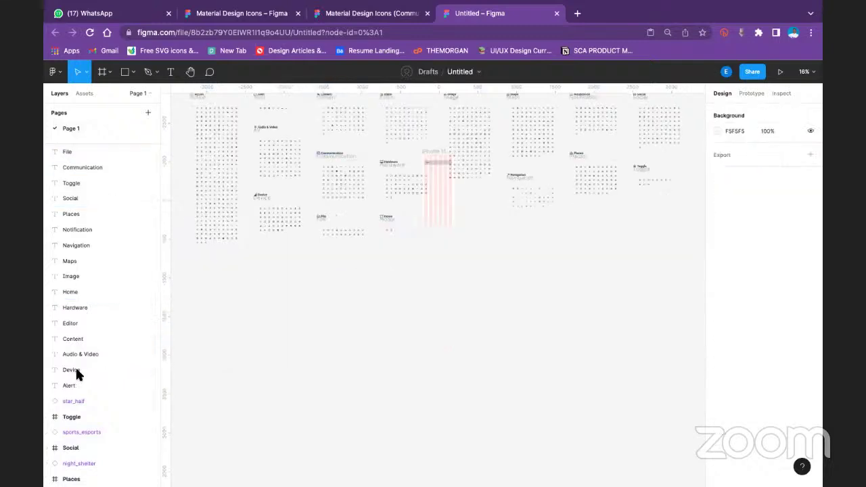
Cut the iPhone 11 Pro Max frame off Page 1
scroll(76, 370, "down", 10)
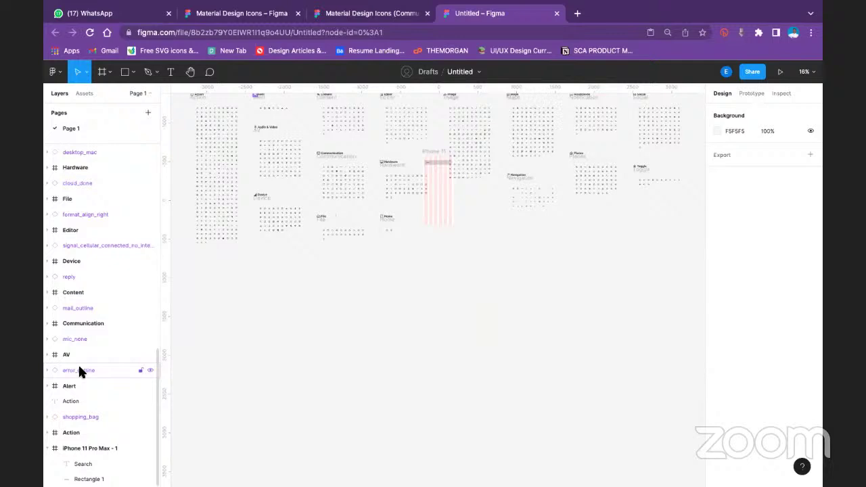
left_click(74, 449)
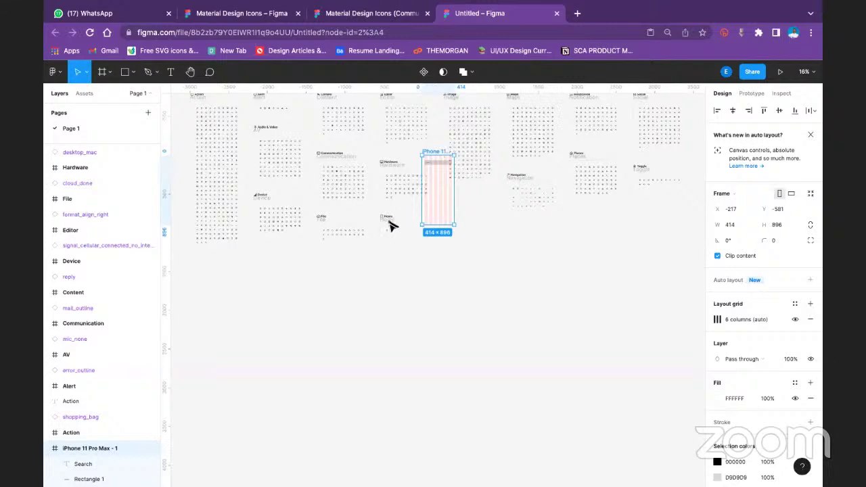
left_click_drag(390, 225, 354, 329)
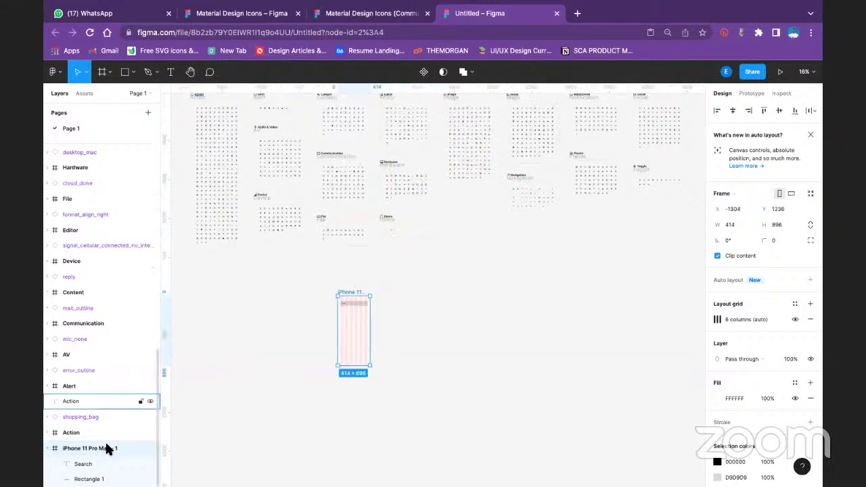
key("Delete")
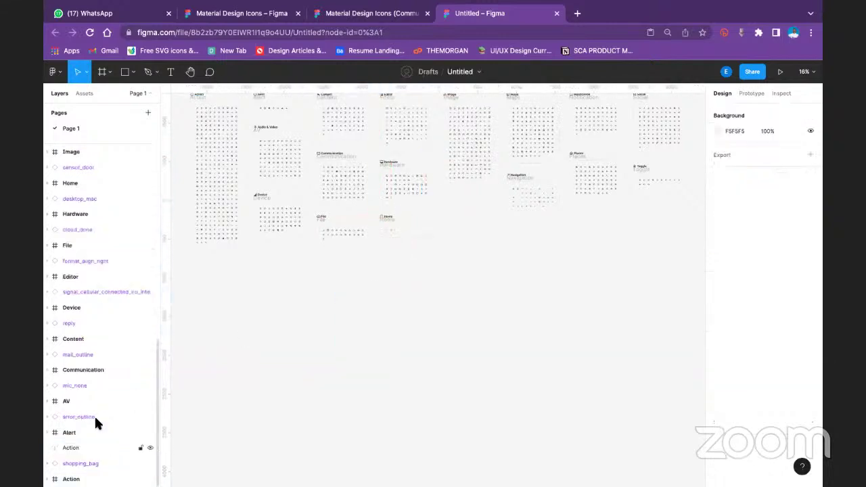
Add a new page named Design
scroll(81, 288, "up", 10)
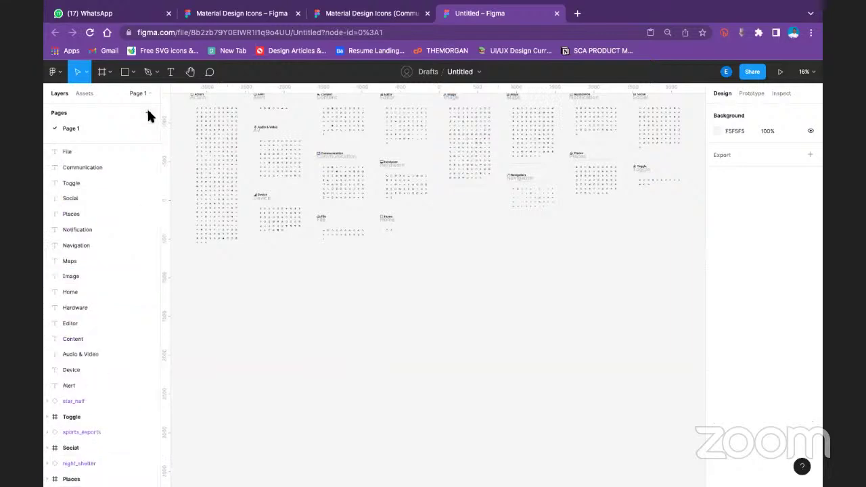
left_click(148, 112)
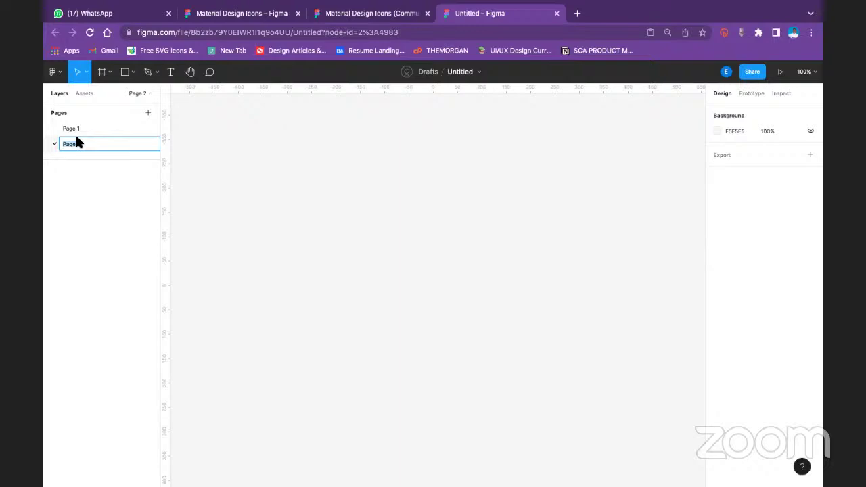
type("Design")
key("Return")
Rename Page 1 to Icon and paste the iPhone frame onto the Design page
left_click(100, 126)
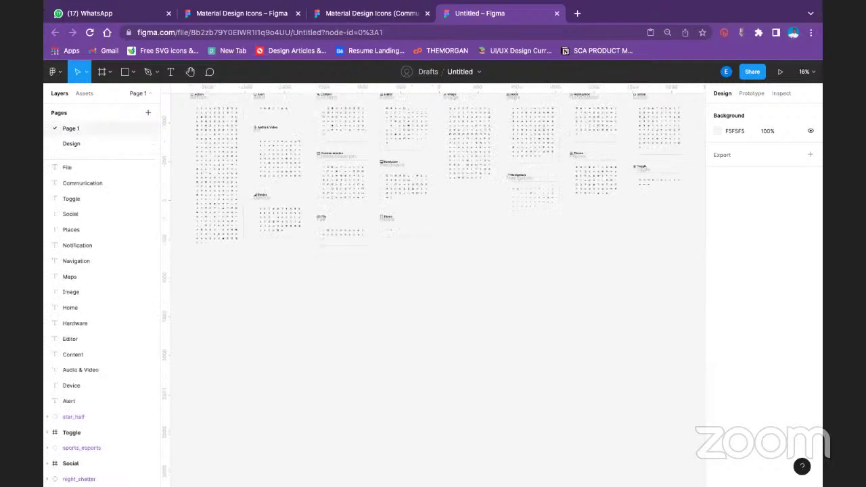
double_click(100, 126)
type("Icon")
key("Return")
left_click(92, 142)
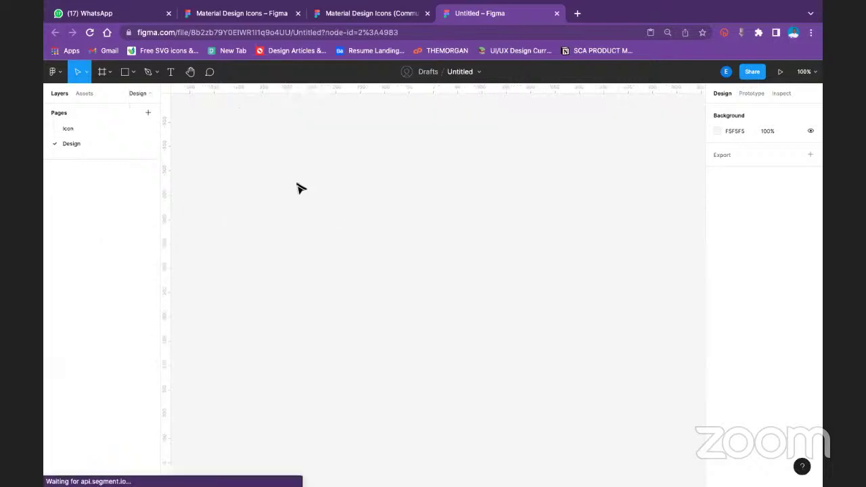
key("ctrl+v")
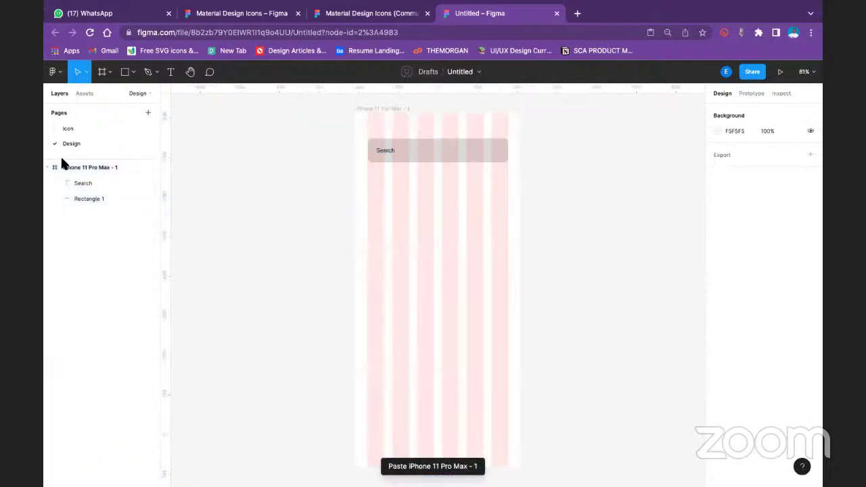
Hide the iPhone frame's layout grid and set the search bar rectangle's fill to F5F5F5 at 53% opacity
left_click(391, 109)
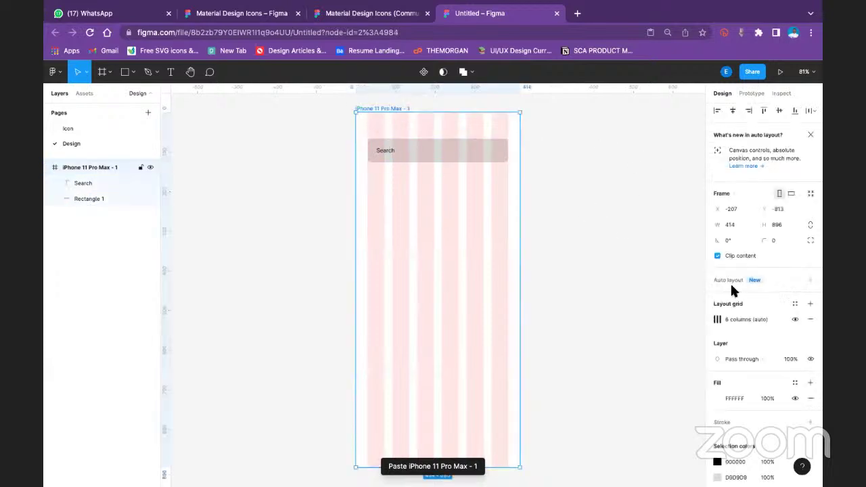
left_click(796, 319)
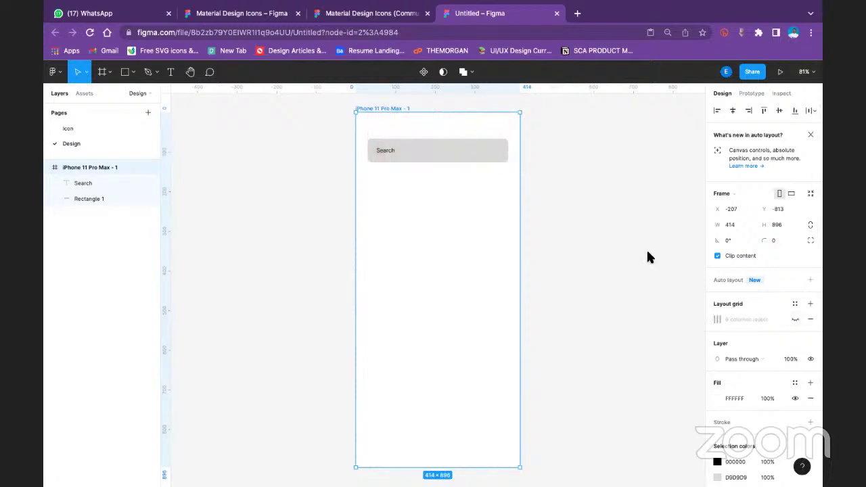
left_click(460, 151)
left_click(717, 382)
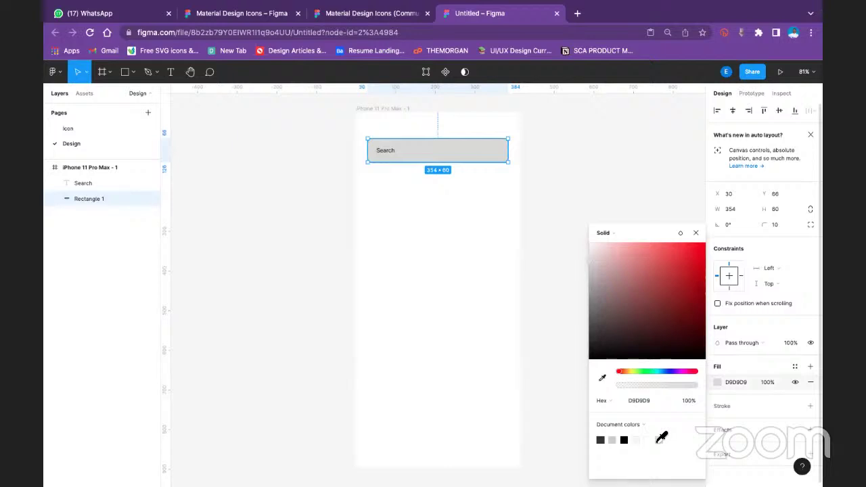
left_click(640, 440)
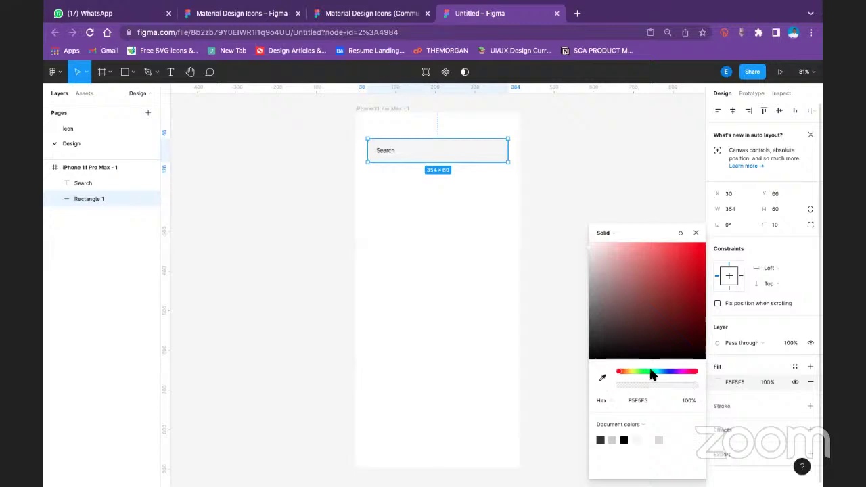
left_click_drag(696, 382, 677, 379)
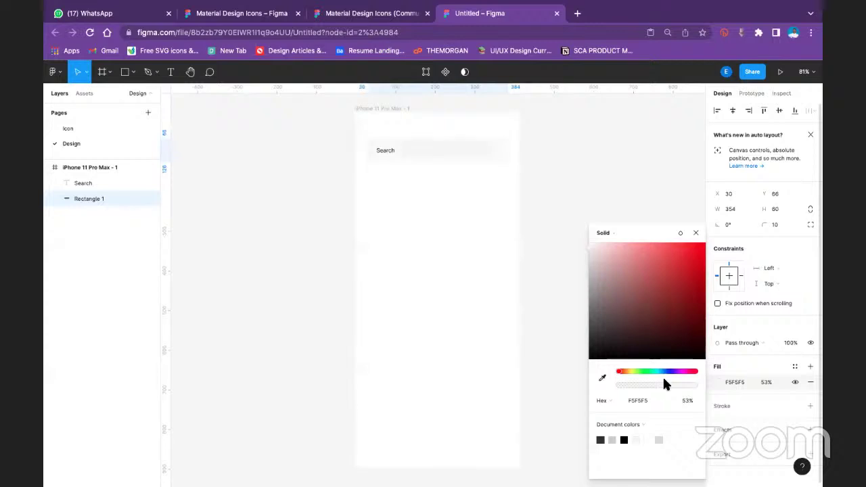
left_click(589, 135)
Change the Search text's fill to grey 868181
left_click(385, 151)
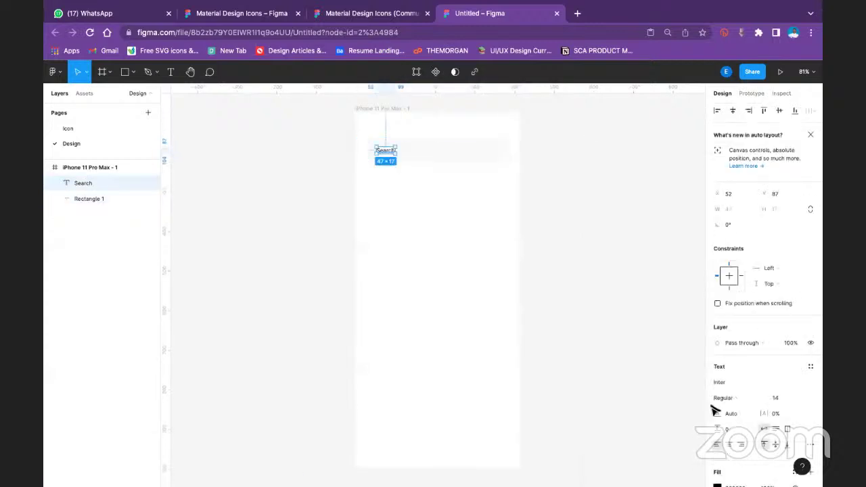
scroll(760, 355, "down", 1)
scroll(734, 376, "down", 3)
left_click(725, 379)
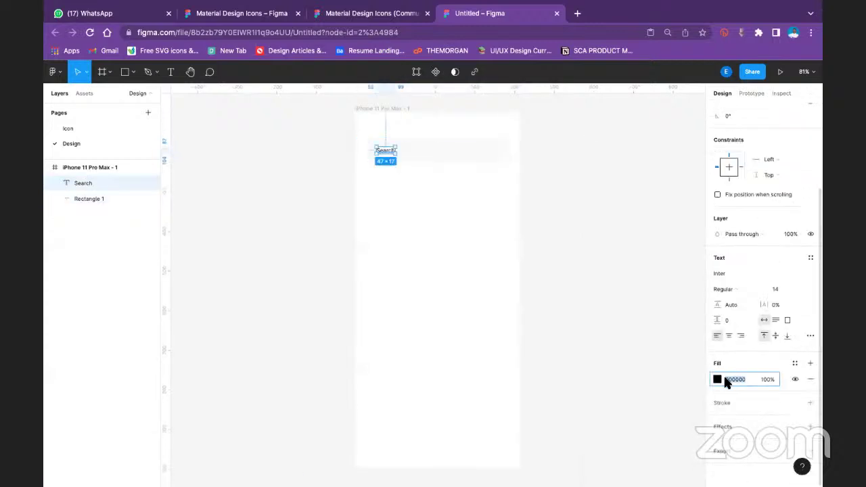
left_click(717, 379)
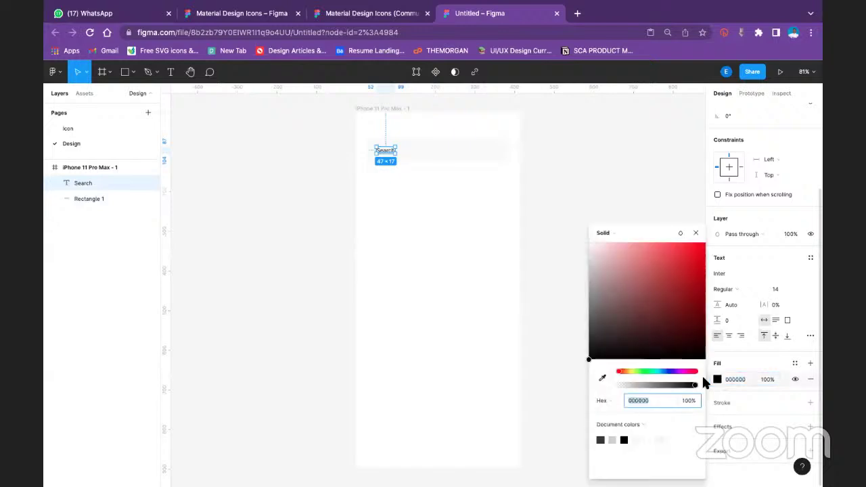
left_click_drag(593, 332, 591, 299)
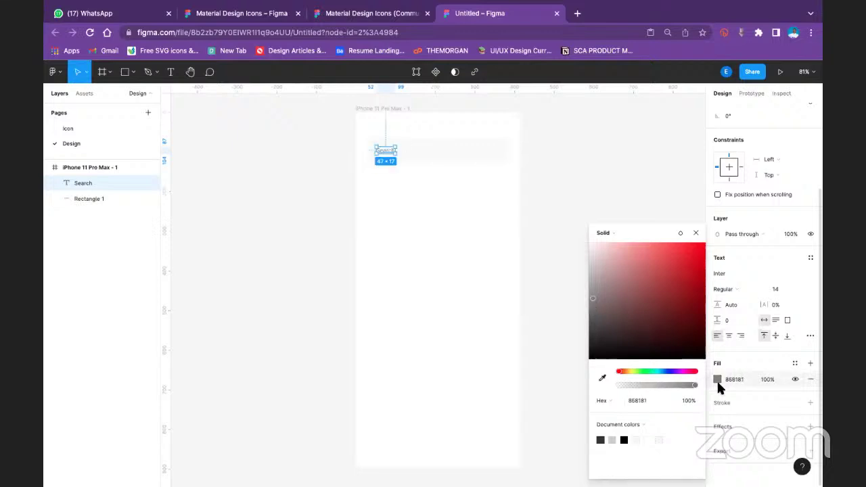
Save the 868181 grey as a colour style named Text
left_click(811, 363)
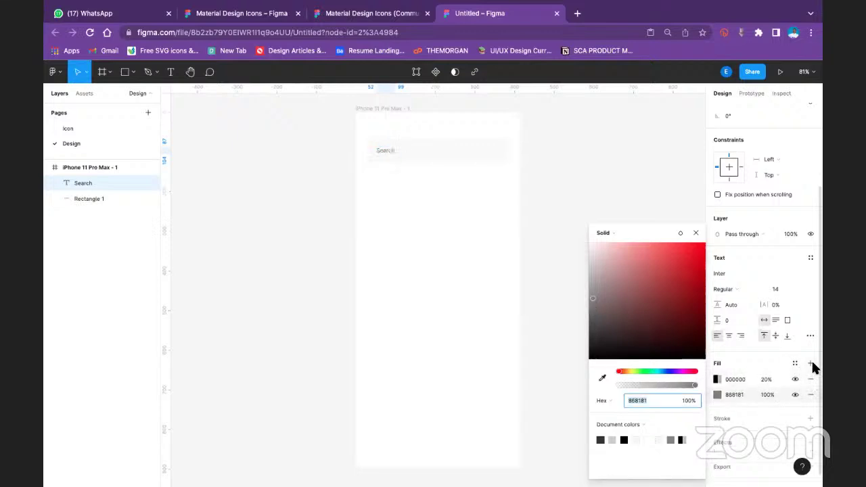
left_click(794, 364)
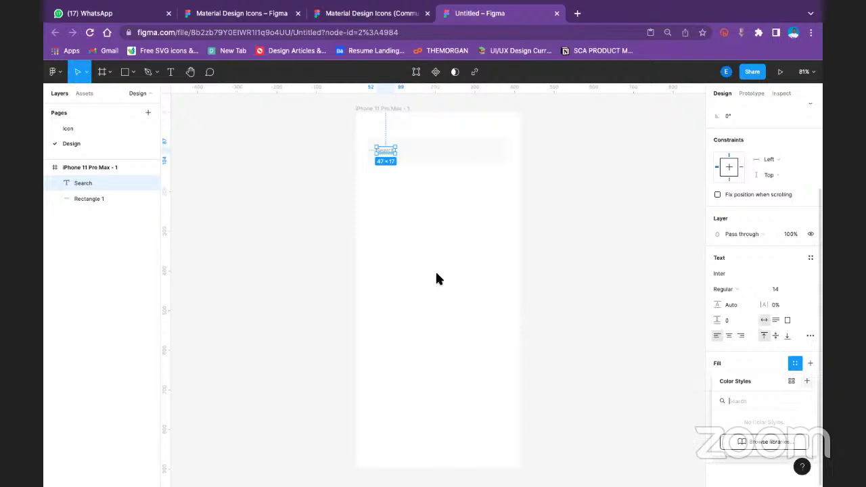
type("Text")
key("Return")
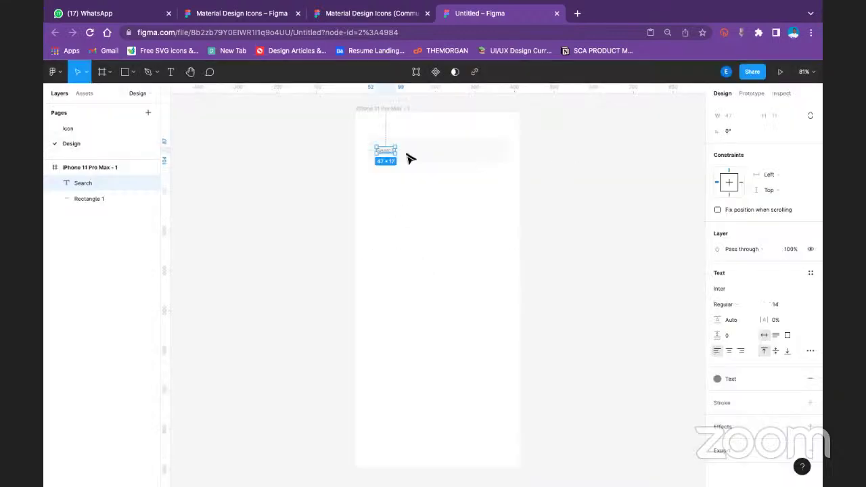
left_click(389, 157)
left_click(81, 136)
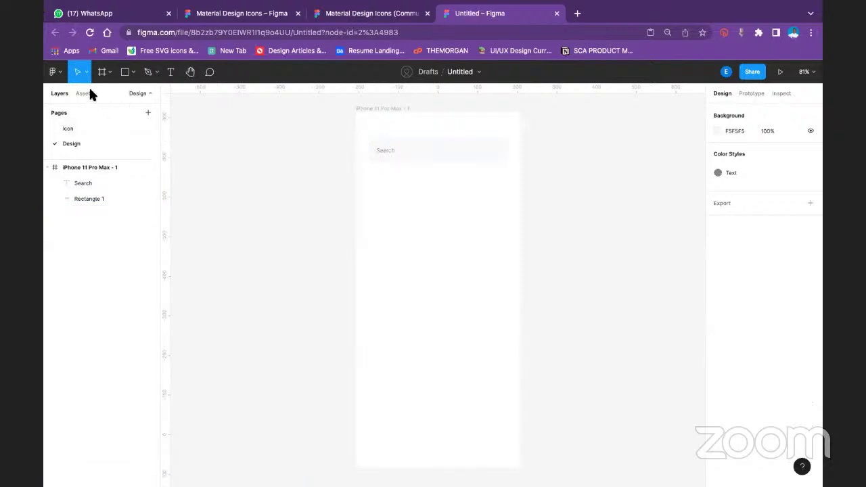
left_click(84, 93)
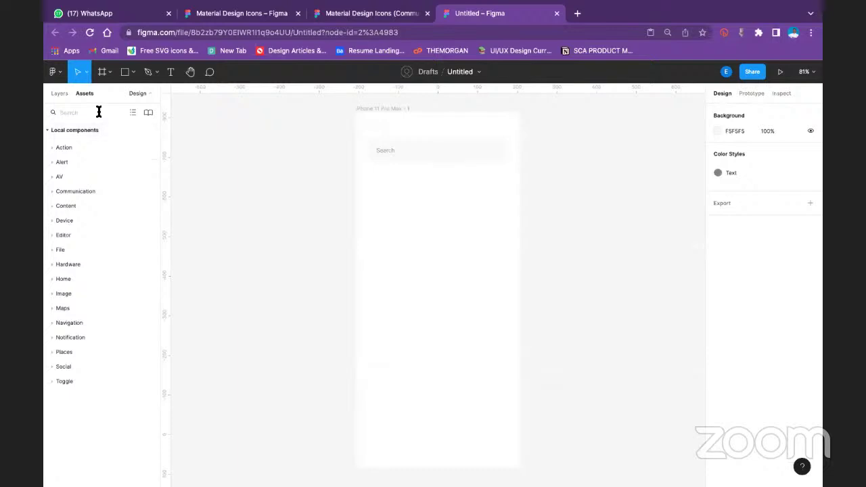
Place a search icon from Assets at the search bar's right end, vertically centred with the text
type("sea")
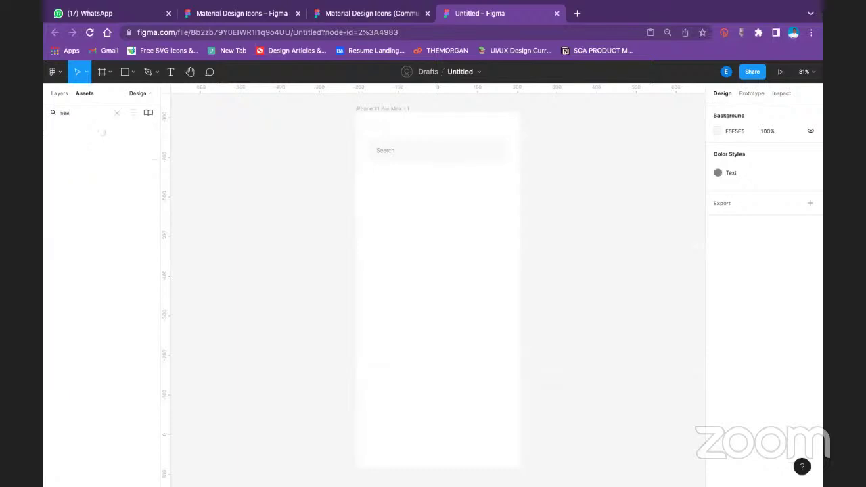
type("rch")
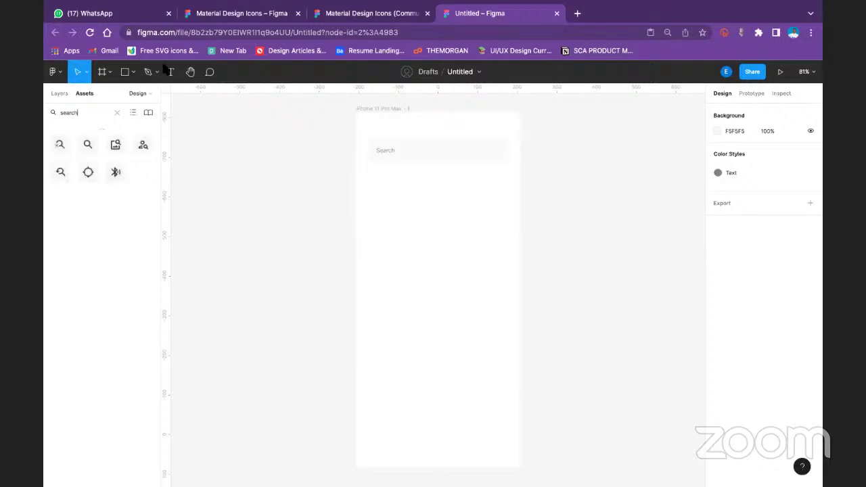
left_click_drag(95, 148, 474, 159)
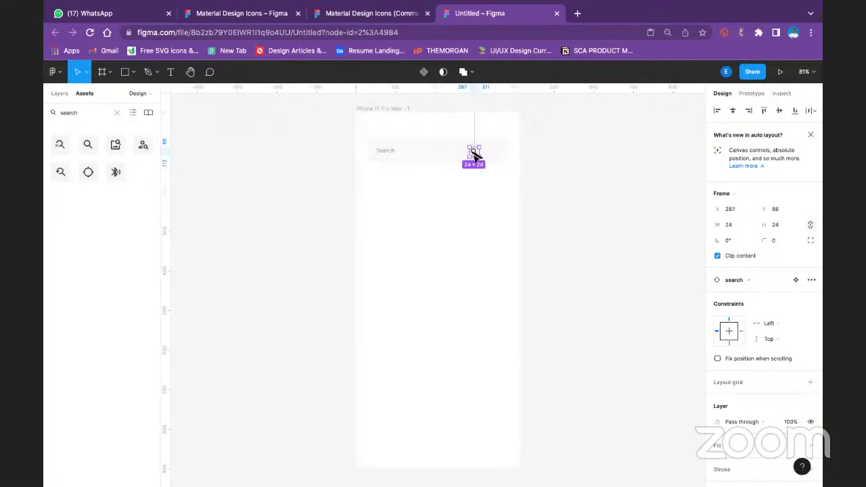
mouse_move(473, 156)
left_mouse_down()
mouse_move(495, 155)
mouse_move(475, 157)
left_mouse_up()
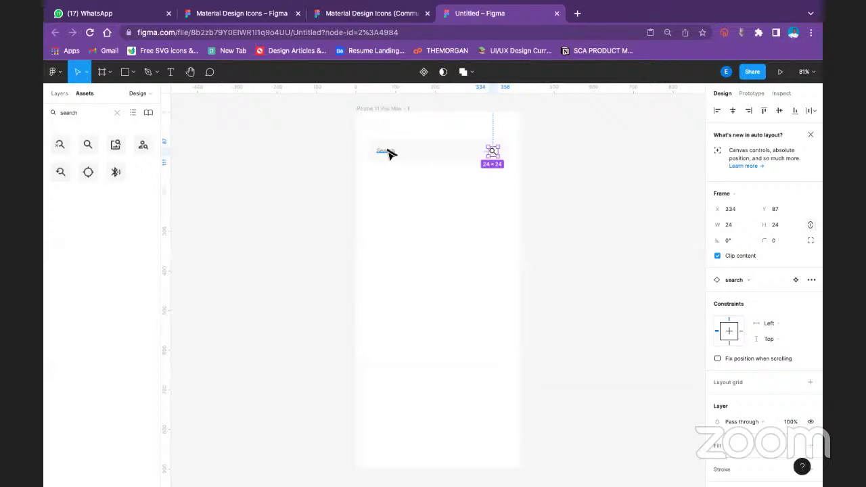
key("ctrl+a")
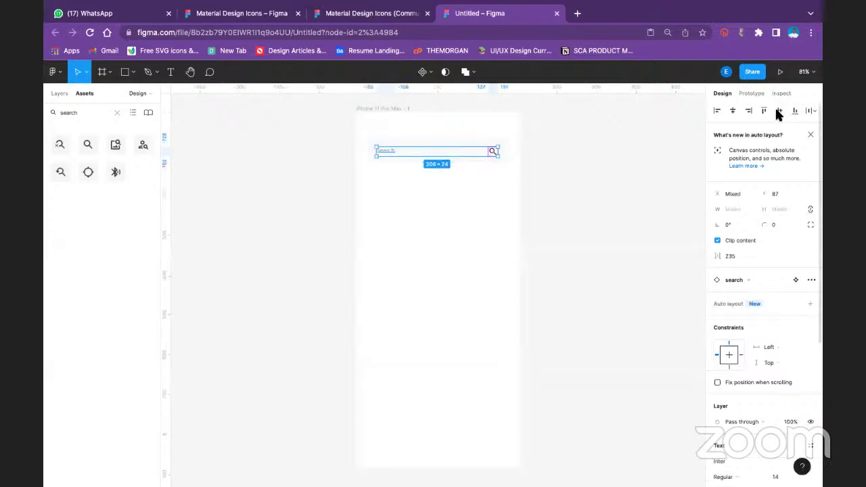
left_click(777, 111)
Apply the Text colour style to the search icon
left_click(535, 155)
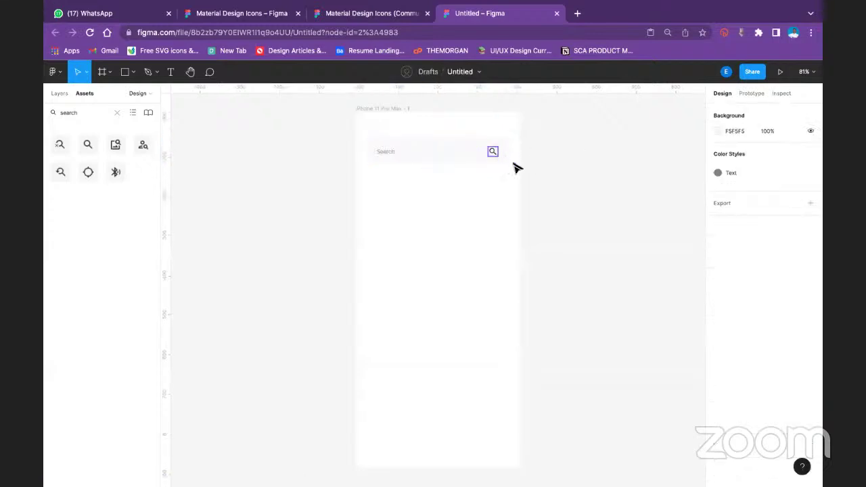
left_click(494, 151)
scroll(745, 402, "down", 3)
left_click(718, 402)
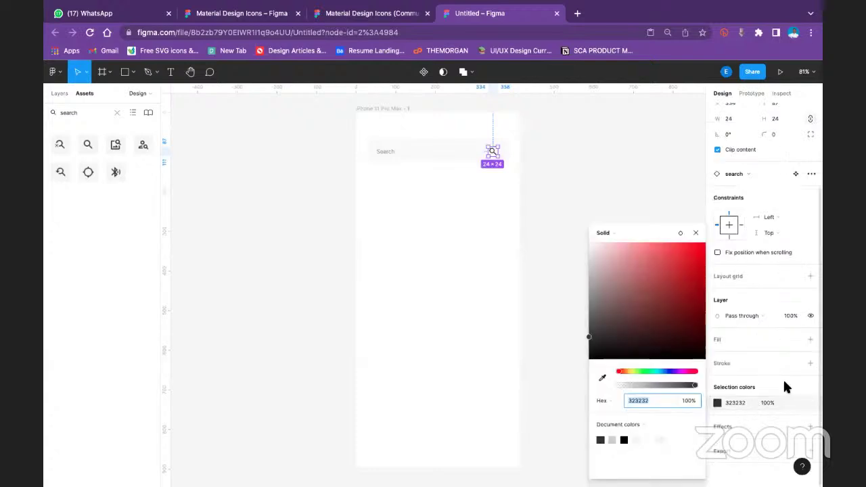
left_click(778, 403)
left_click(796, 403)
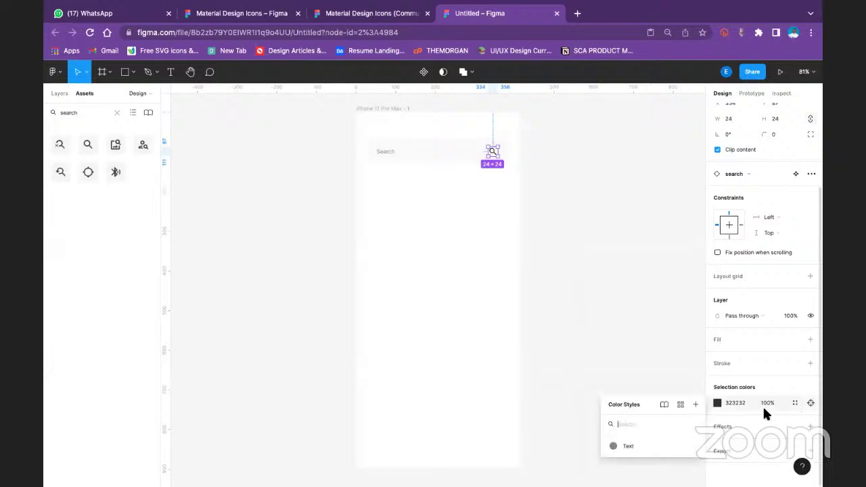
left_click(595, 271)
left_click(601, 267)
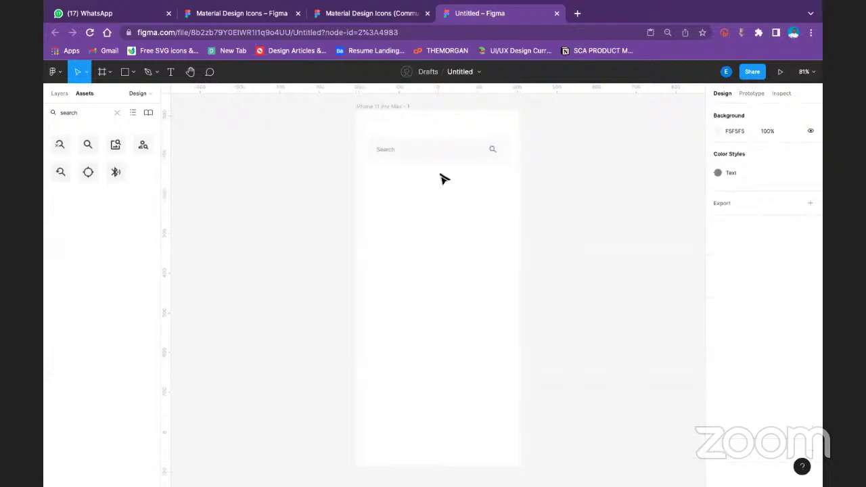
scroll(440, 180, "down", 3)
scroll(440, 194, "up", 3)
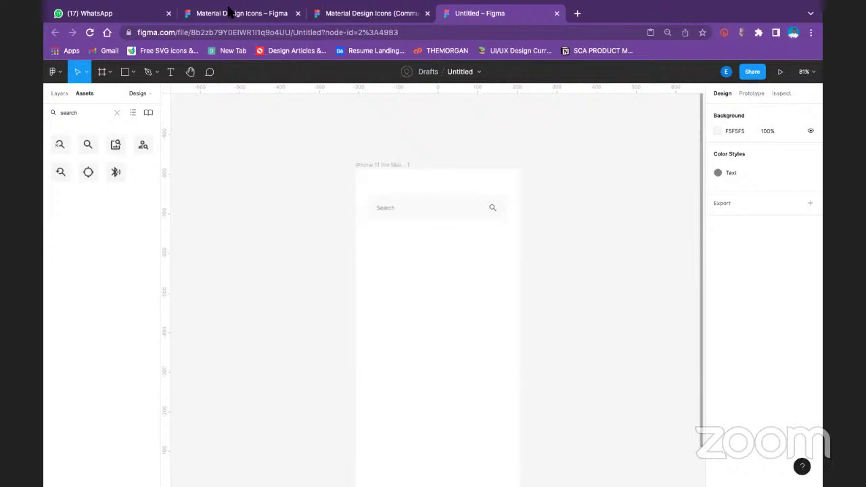
Search Figma Community for 'keyboard'
key("ctrl+2")
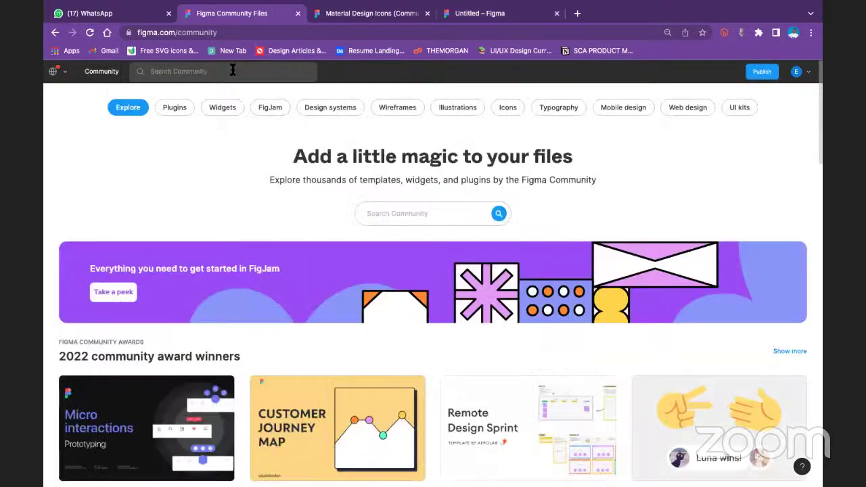
left_click(232, 70)
type("keyboa")
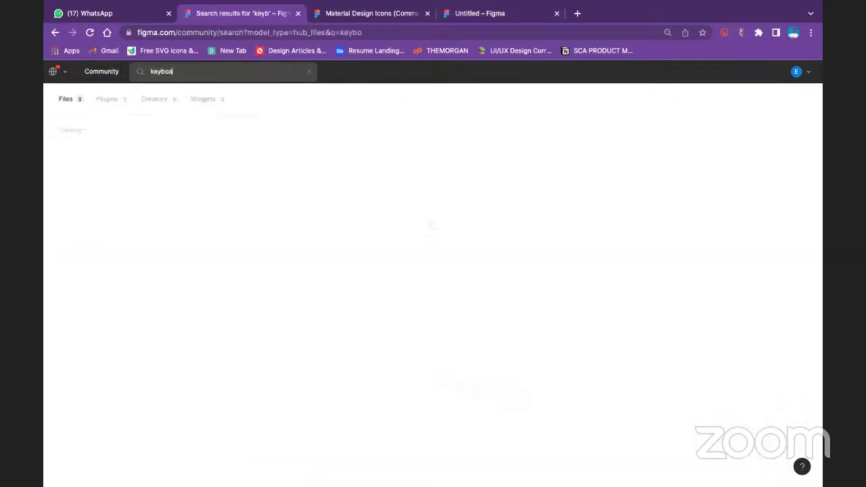
type("rd")
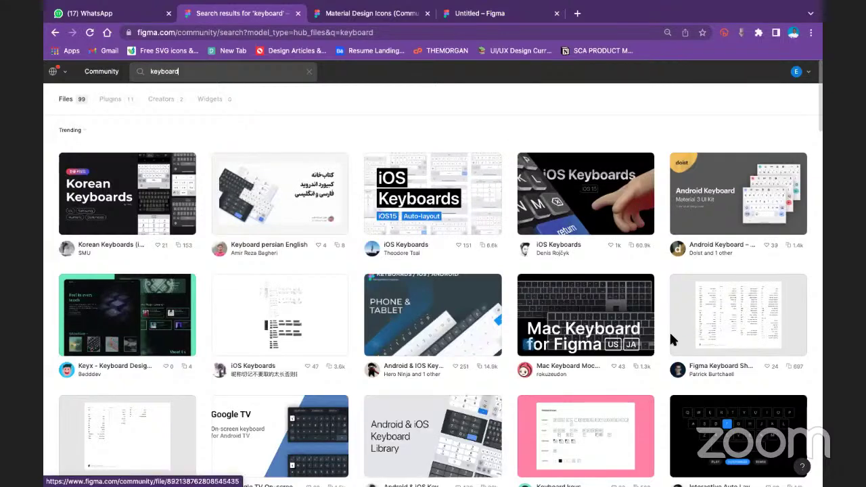
Pick the iOS Keyboards file from the keyboard results and duplicate it into drafts
left_click(109, 271)
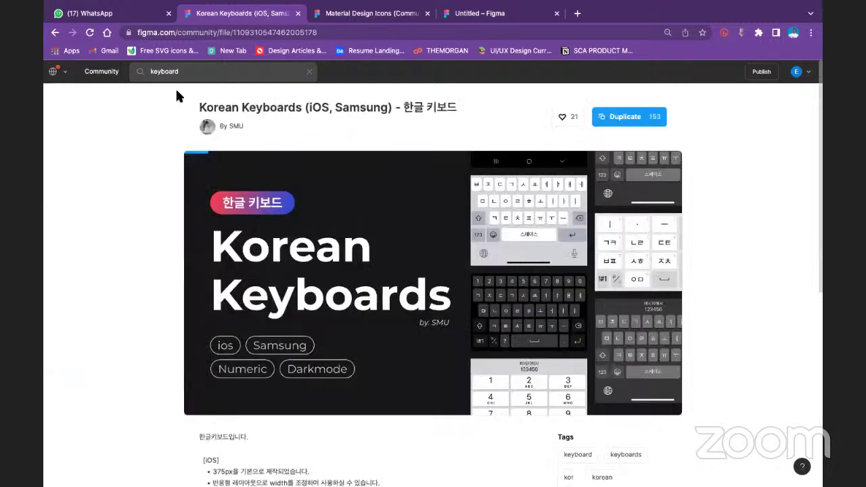
left_click(56, 33)
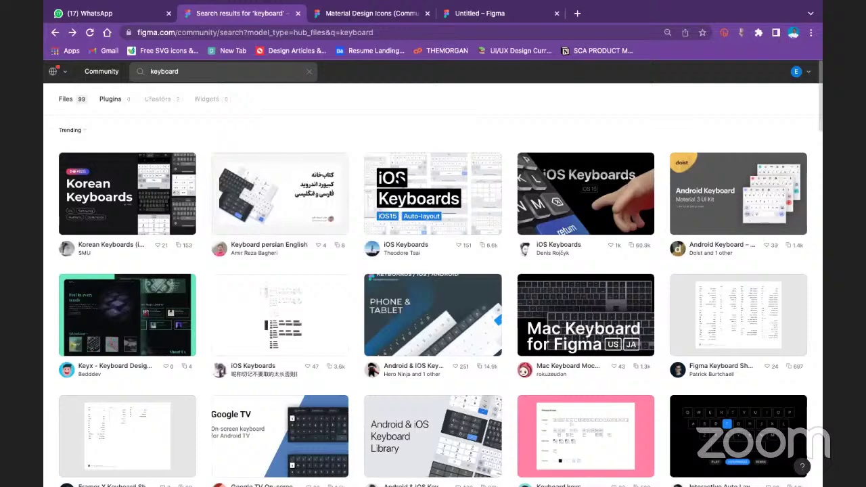
left_click(545, 172)
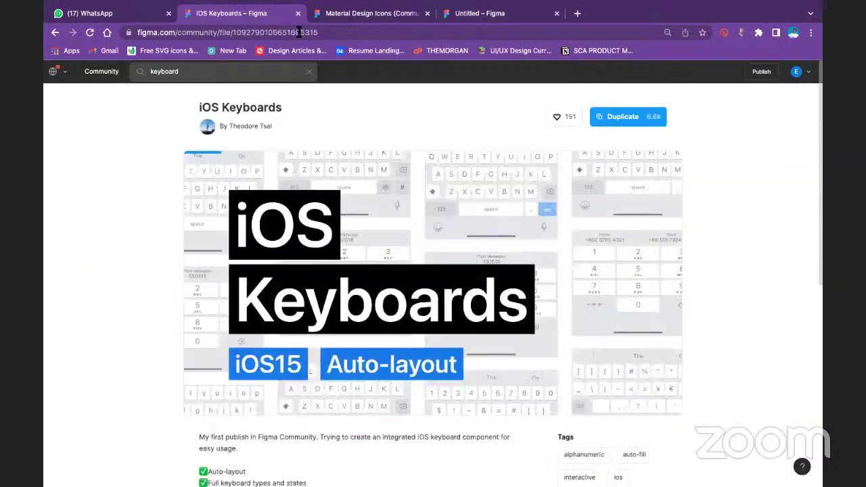
left_click(616, 114)
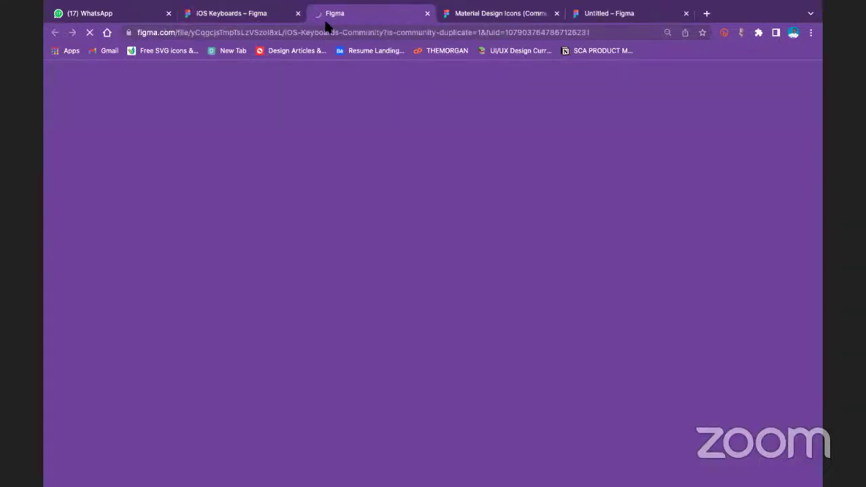
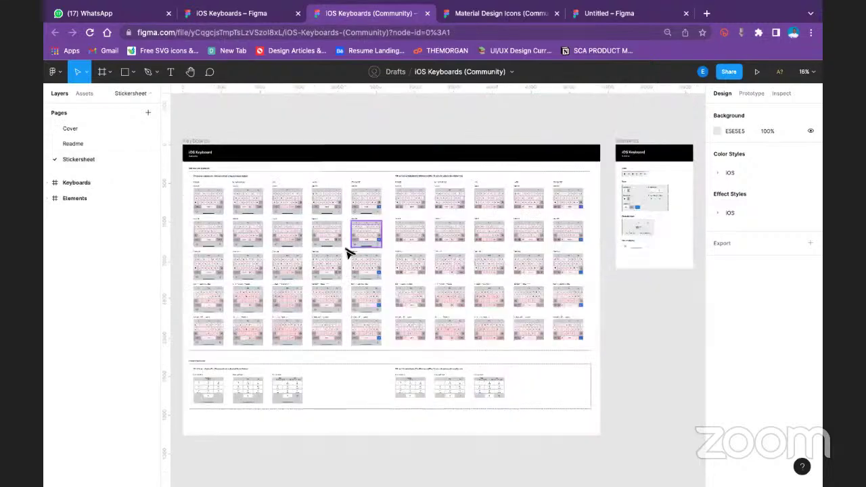
Zoom the iOS Keyboards file to 100% and pan to the Alphanumeric Keyboards section
scroll(332, 252, "down", 8)
scroll(337, 233, "up", 5)
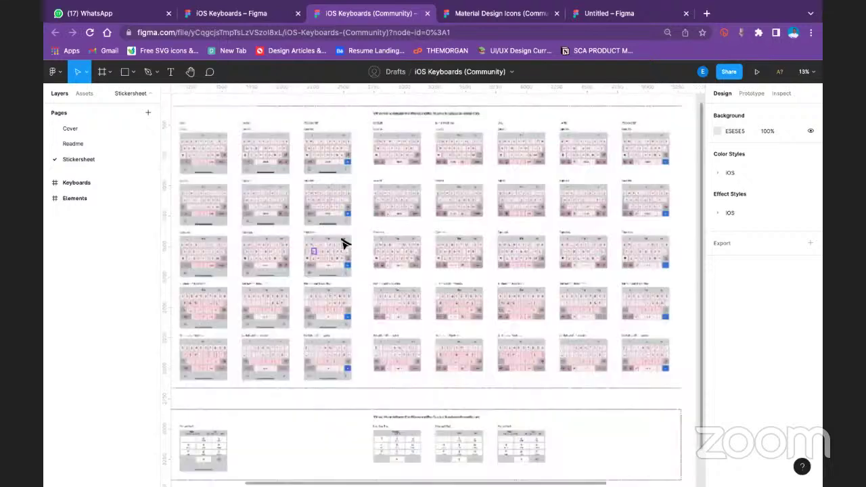
key("shift+0")
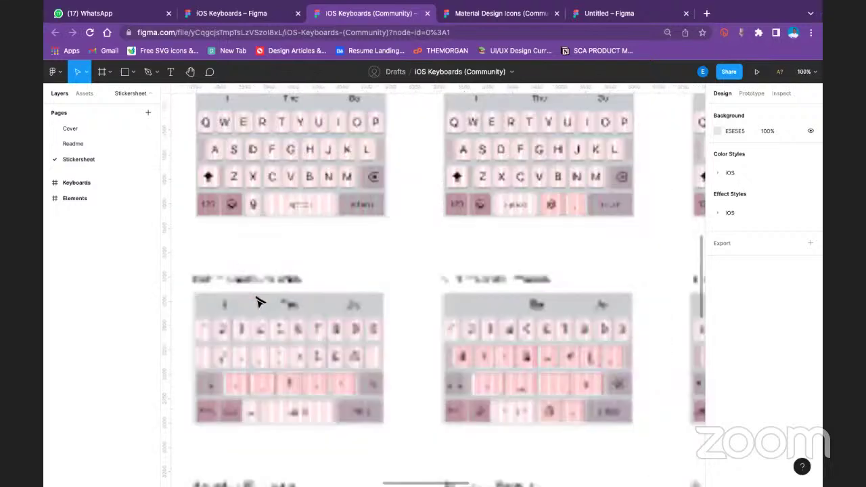
scroll(371, 264, "up", 4)
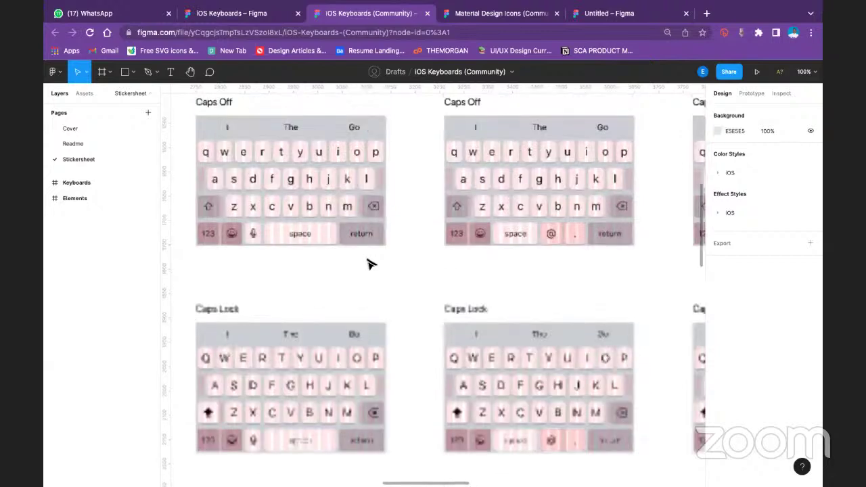
scroll(366, 267, "up", 5)
scroll(331, 279, "up", 2)
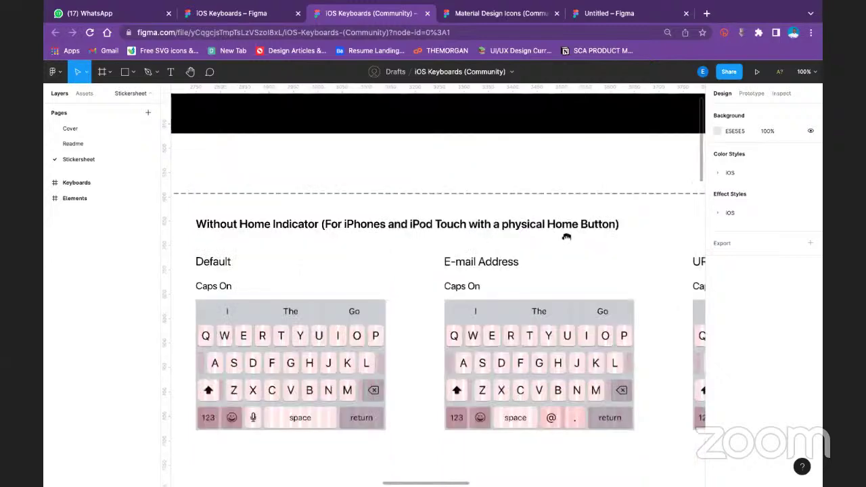
scroll(568, 237, "left", 4)
scroll(440, 235, "right", 2)
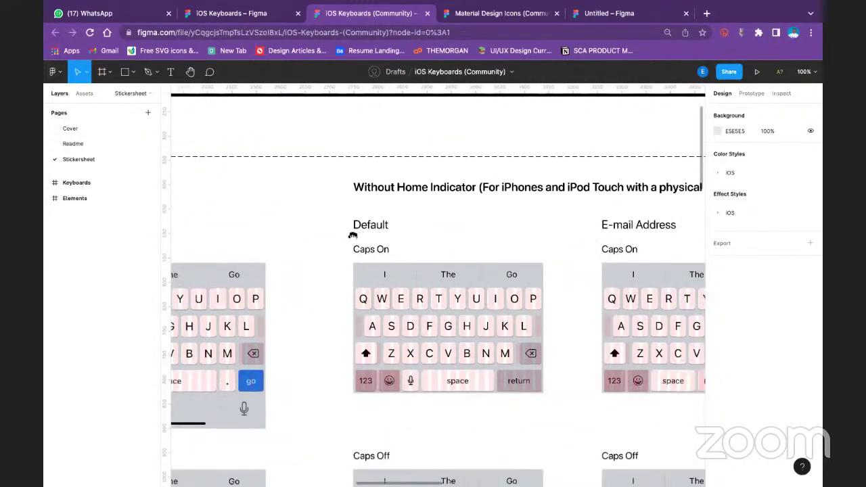
scroll(321, 221, "right", 2)
scroll(544, 236, "left", 1)
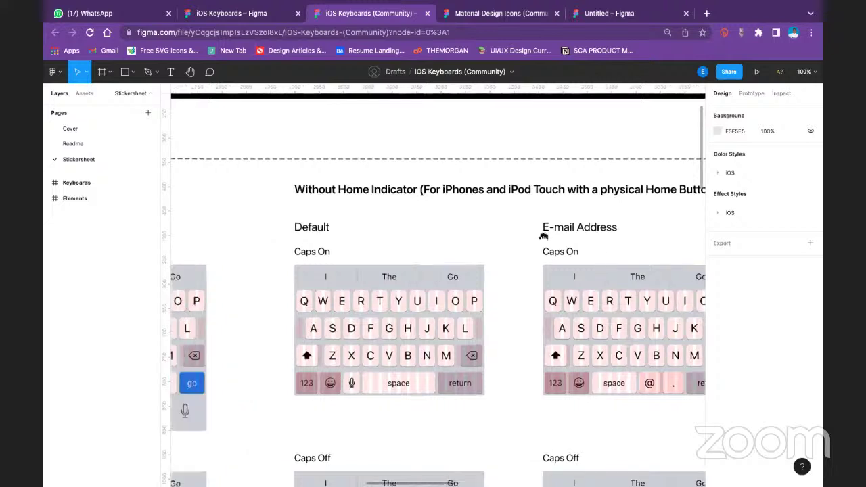
scroll(300, 269, "left", 4)
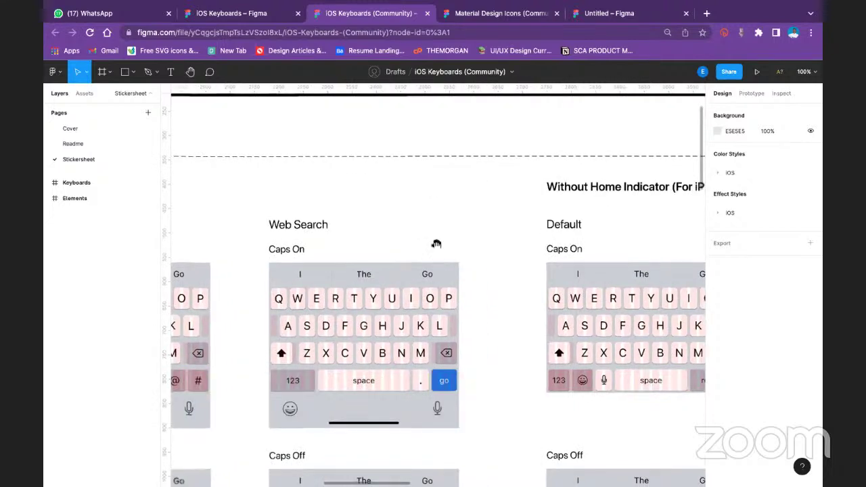
scroll(354, 245, "left", 4)
scroll(354, 245, "down", 1)
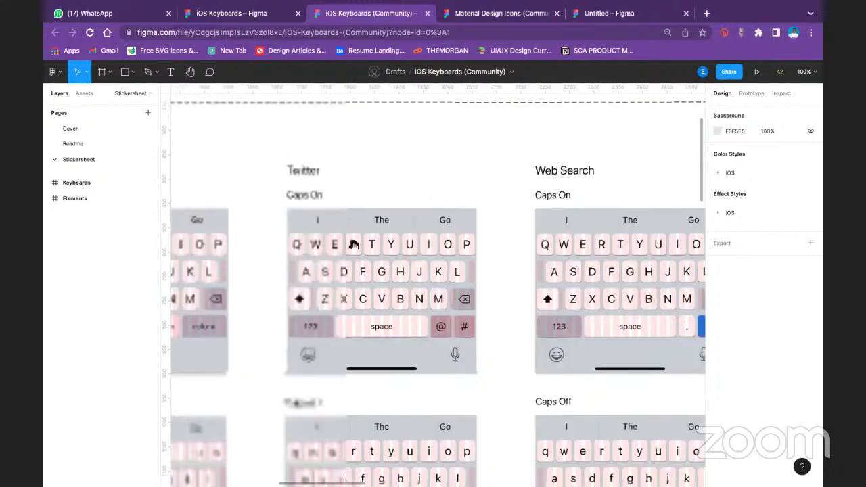
scroll(573, 213, "left", 4)
scroll(573, 213, "down", 1)
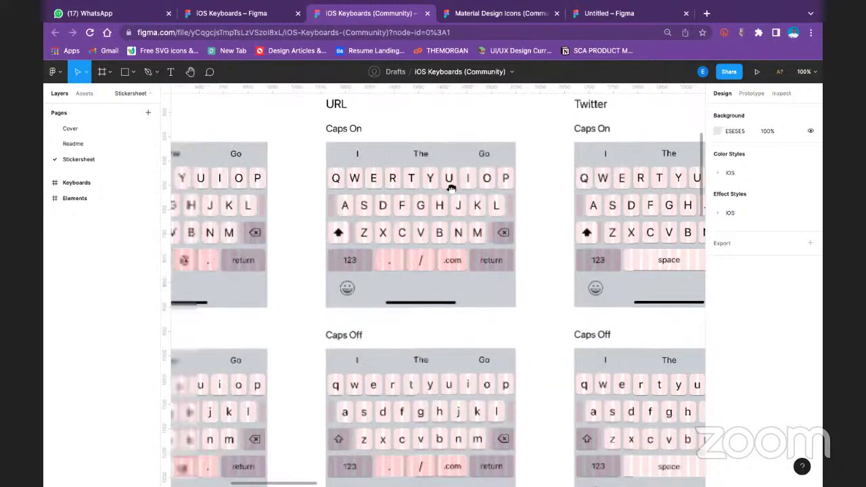
scroll(483, 251, "left", 4)
scroll(483, 251, "up", 1)
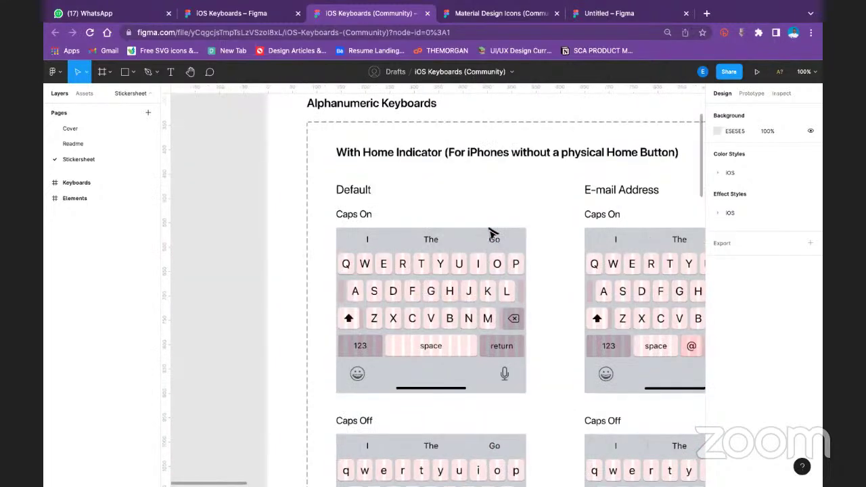
scroll(498, 254, "right", 2)
Select the E-mail Address Caps On keyboard variant, then return to the Untitled draft
left_click(498, 259)
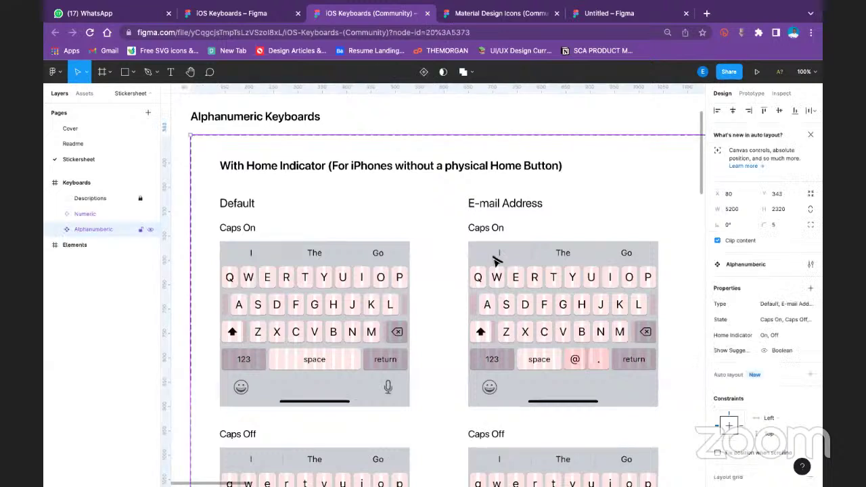
left_click(496, 261)
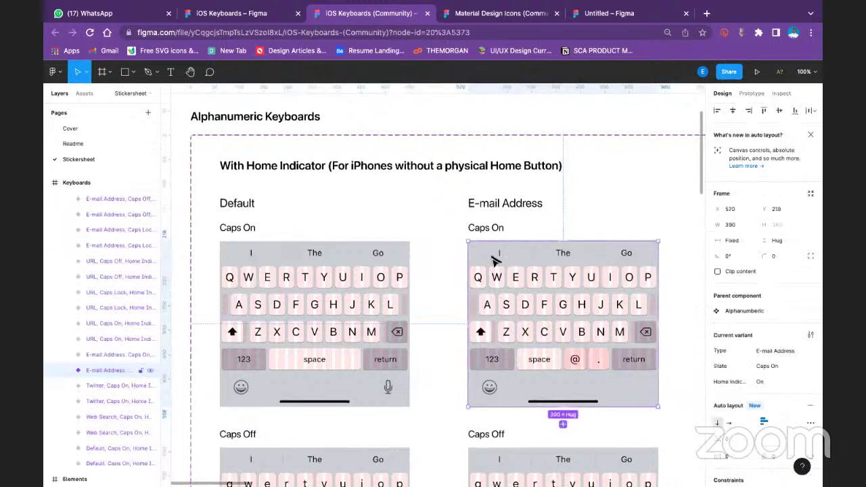
left_click(594, 13)
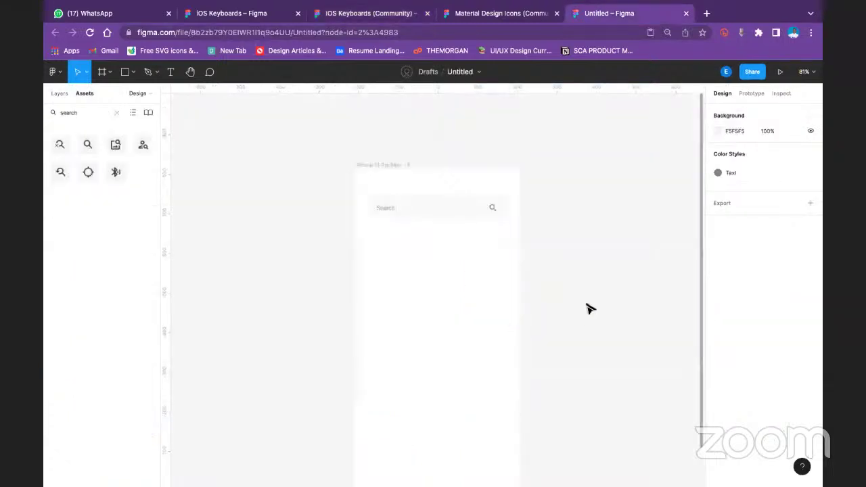
Paste the keyboard at the phone frame's bottom, resized to 414 × 361 at X 0
key("super+v")
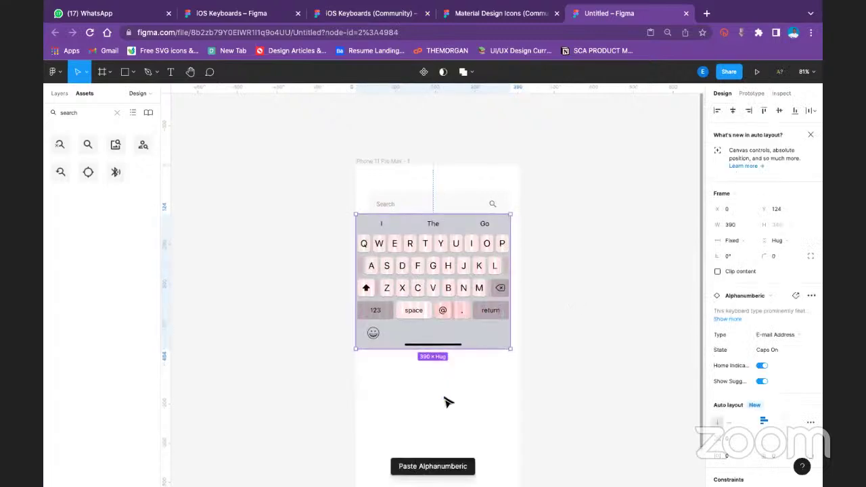
left_click_drag(451, 394, 455, 373)
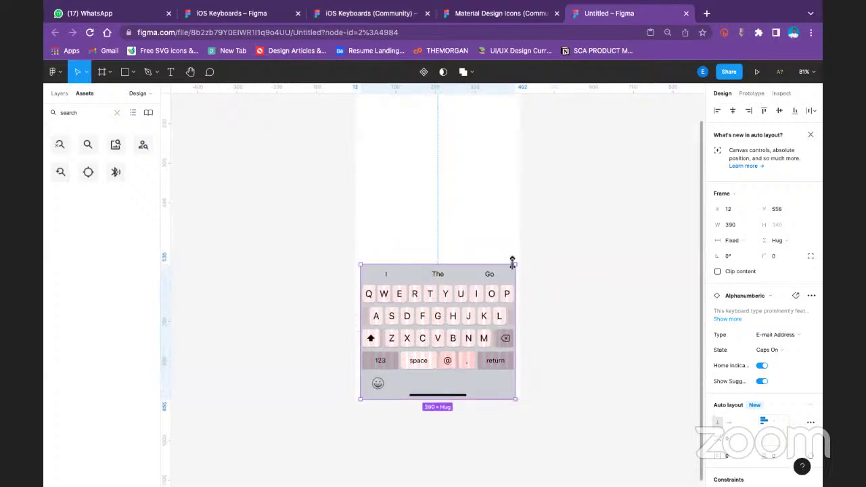
left_click_drag(515, 263, 528, 253)
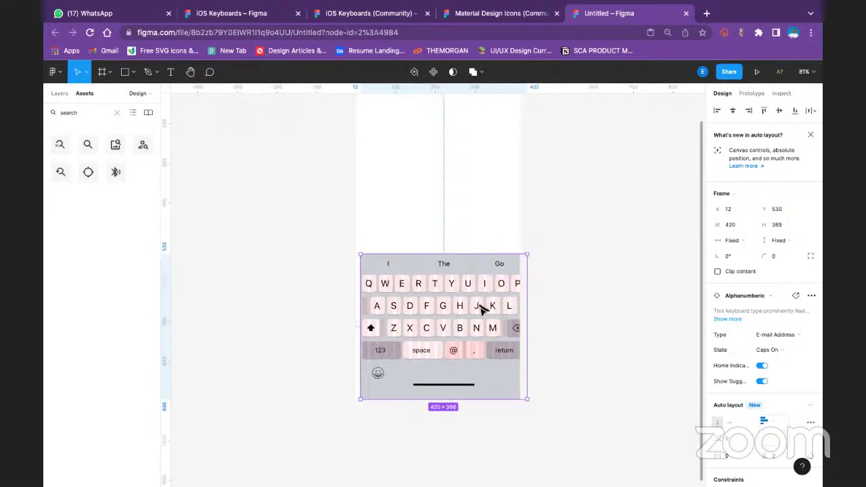
left_click_drag(480, 308, 476, 308)
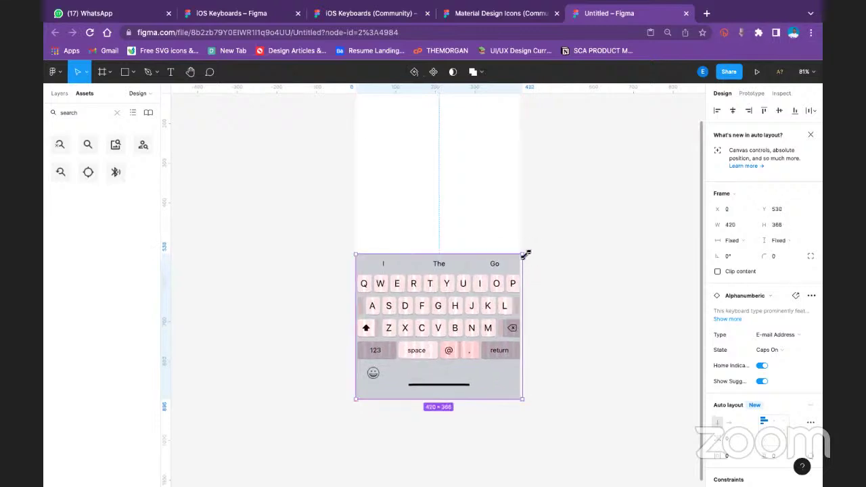
left_click_drag(523, 255, 522, 257)
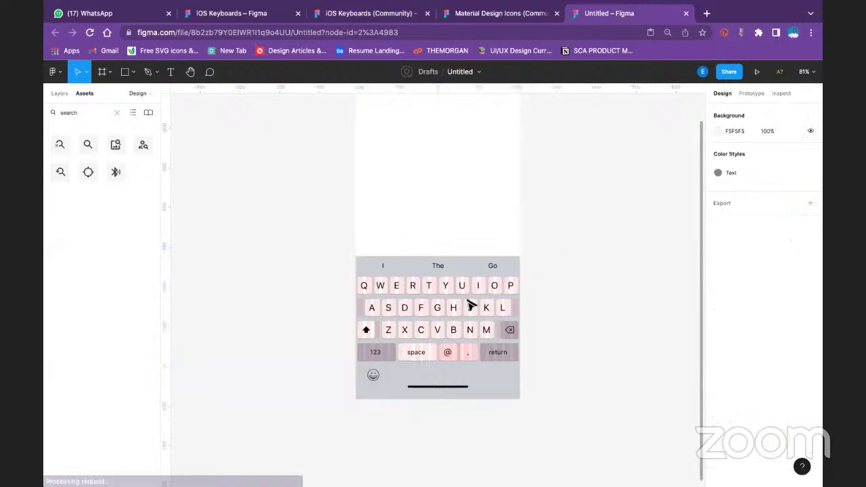
Move the keyboard off the phone frame to a lower spot on the canvas
scroll(807, 270, "down", 1)
scroll(730, 373, "down", 2)
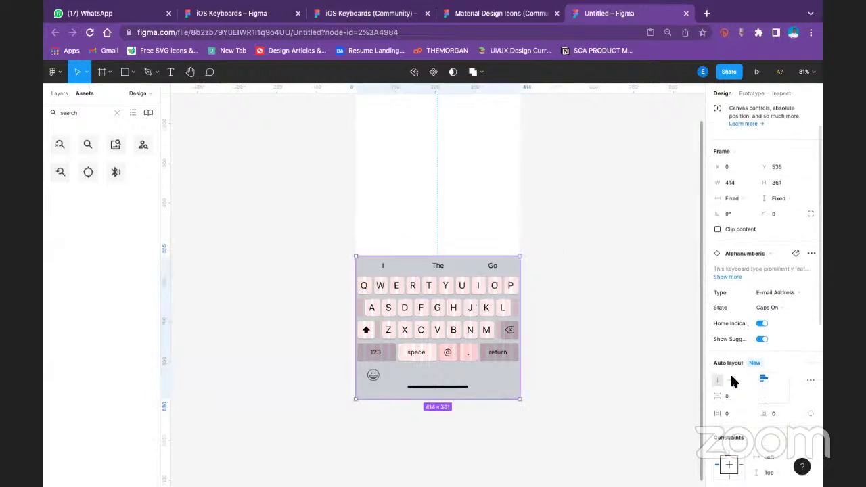
scroll(739, 378, "up", 3)
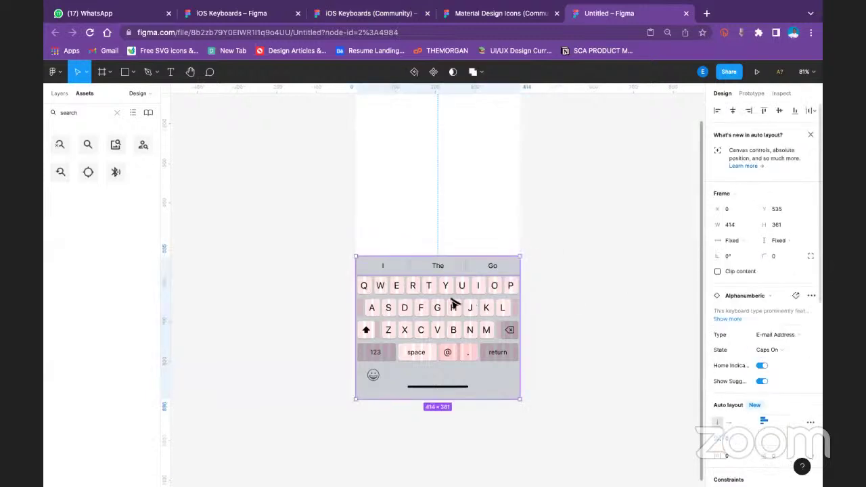
left_click_drag(448, 313, 645, 236)
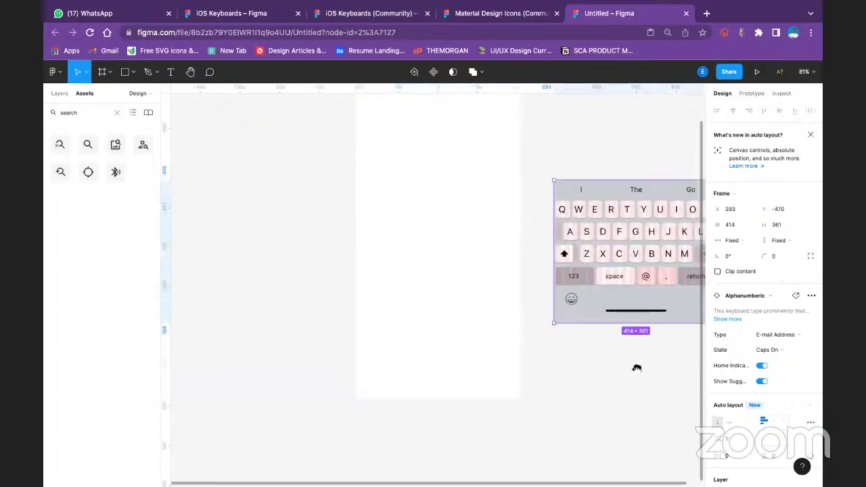
scroll(596, 329, "right", 3)
scroll(595, 329, "up", 2)
left_click_drag(595, 350, 593, 398)
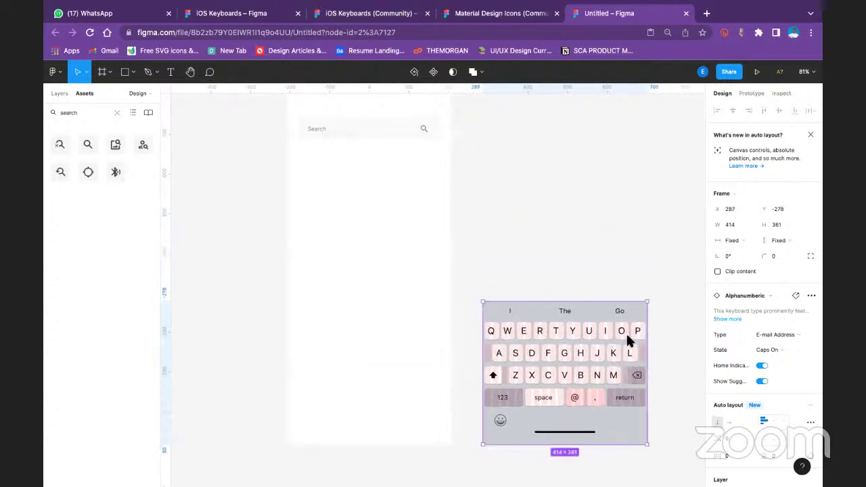
scroll(791, 373, "down", 4)
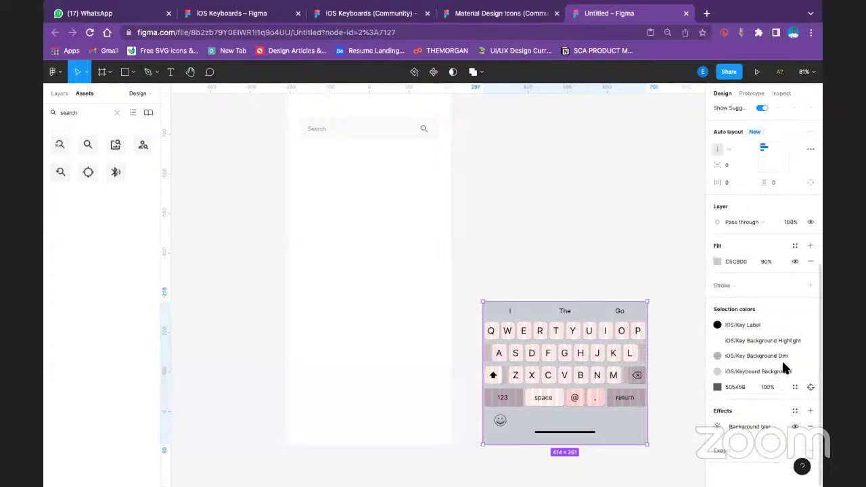
scroll(782, 360, "up", 4)
scroll(781, 357, "down", 4)
scroll(758, 311, "up", 3)
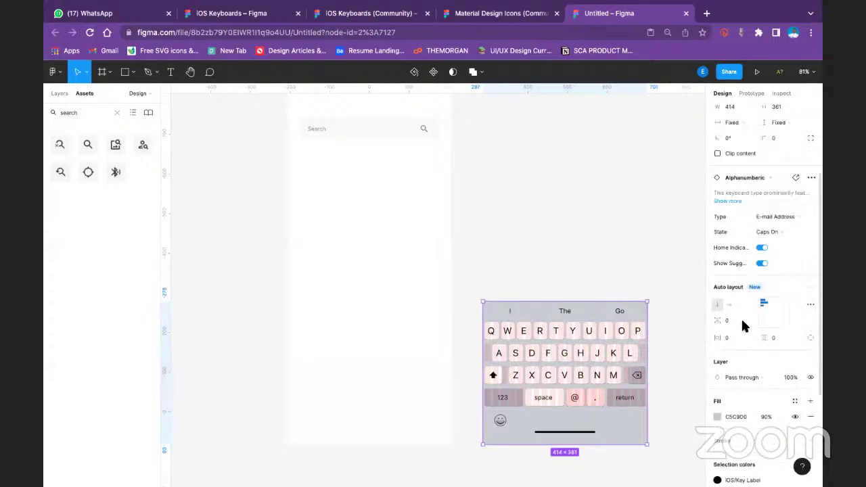
Remove the 20-column layout grids from the Q–P key row and the bottom key row
double_click(567, 362)
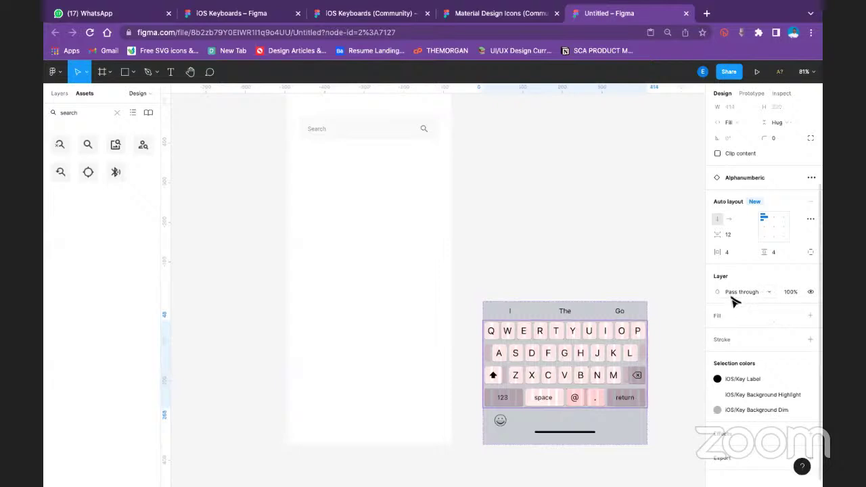
left_click(548, 359)
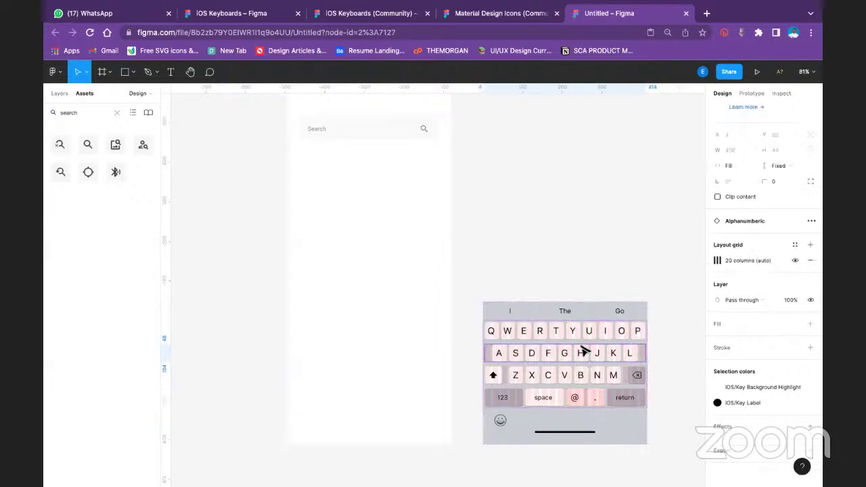
left_click(679, 337)
left_click(637, 336)
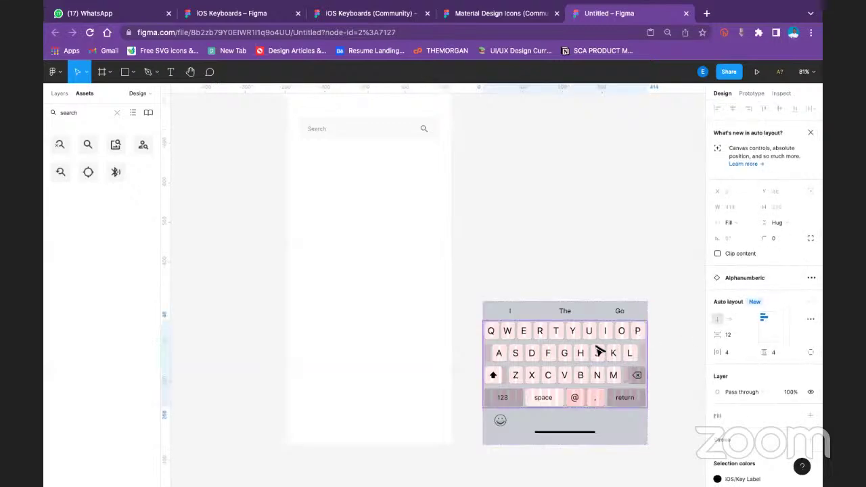
left_click(629, 332)
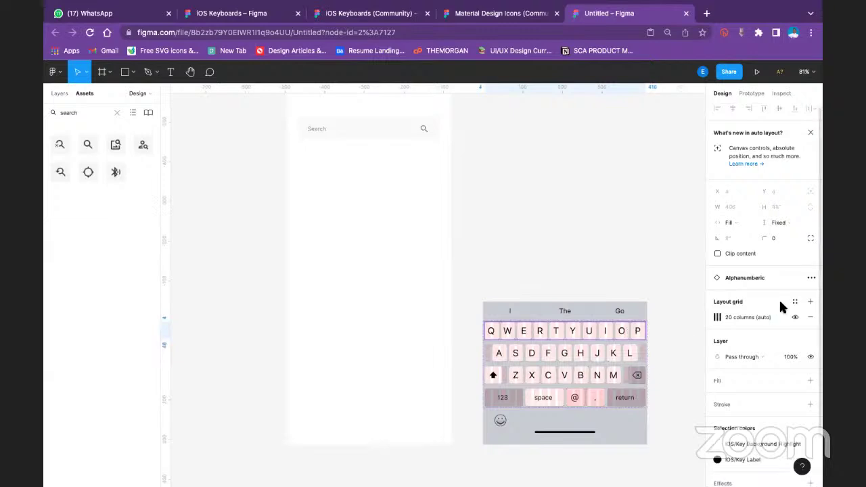
left_click(811, 318)
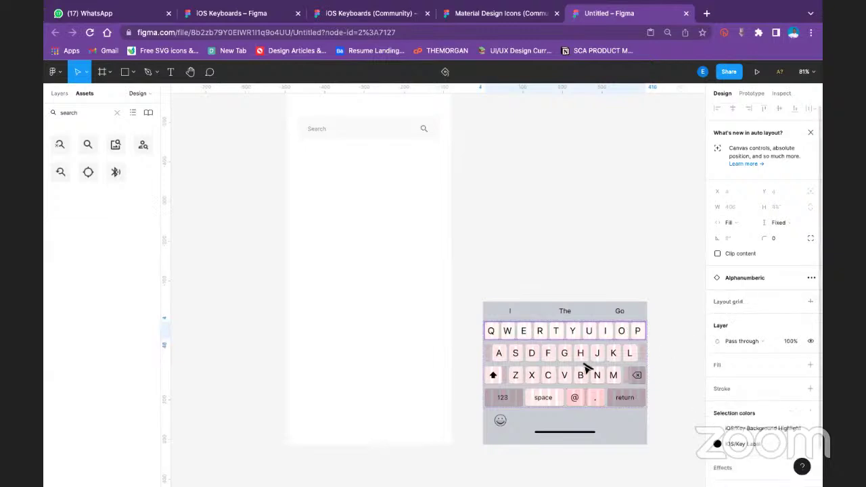
left_click(613, 355)
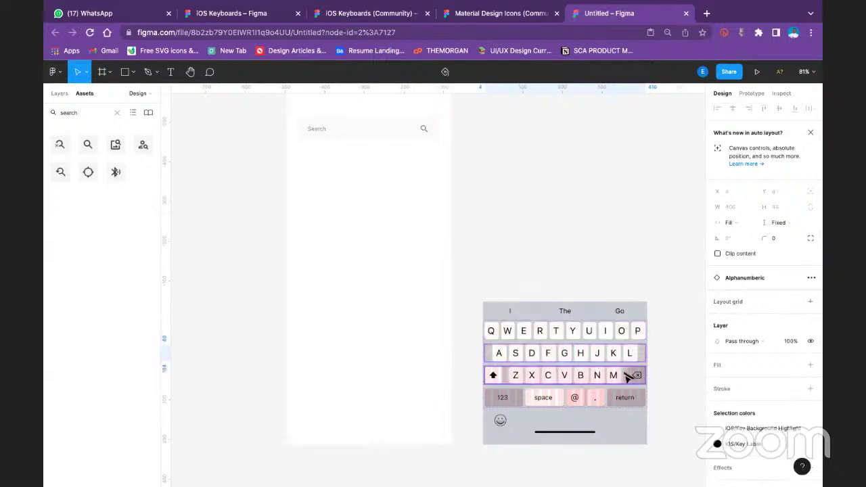
left_click(615, 400)
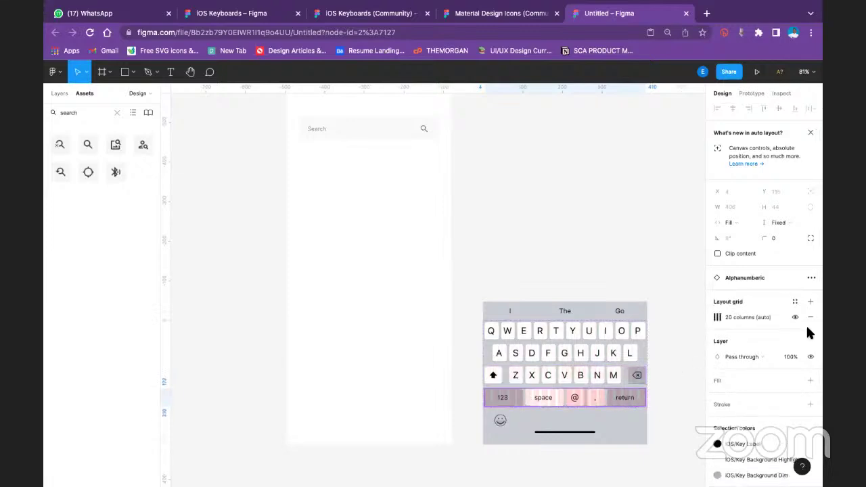
left_click(811, 318)
Delete the 2-column layout grid from the @ and . key group
key("Escape")
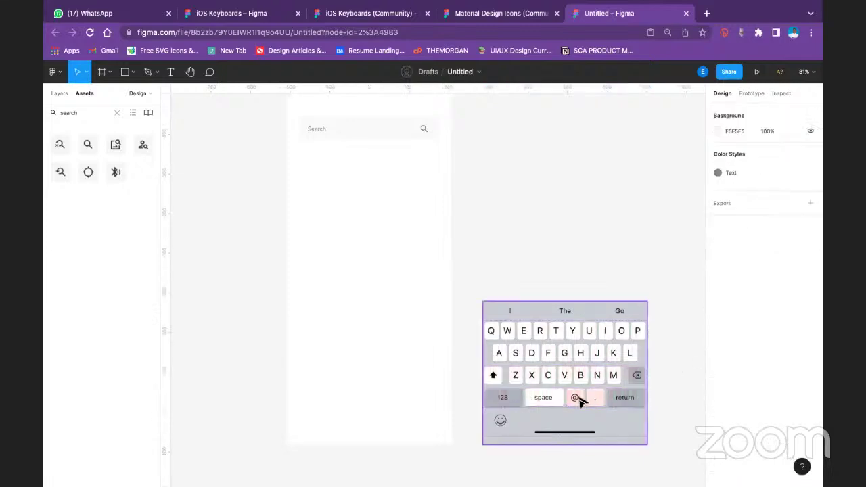
left_click(580, 401)
left_click(580, 401)
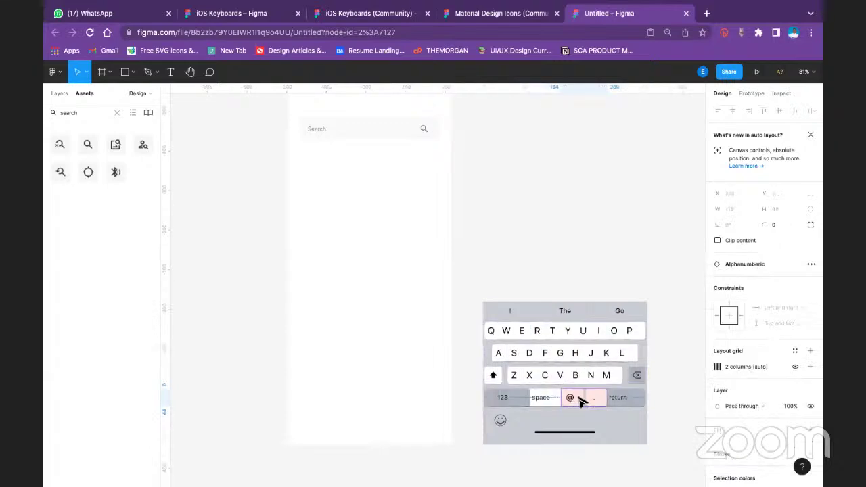
left_click(805, 367)
left_click(599, 244)
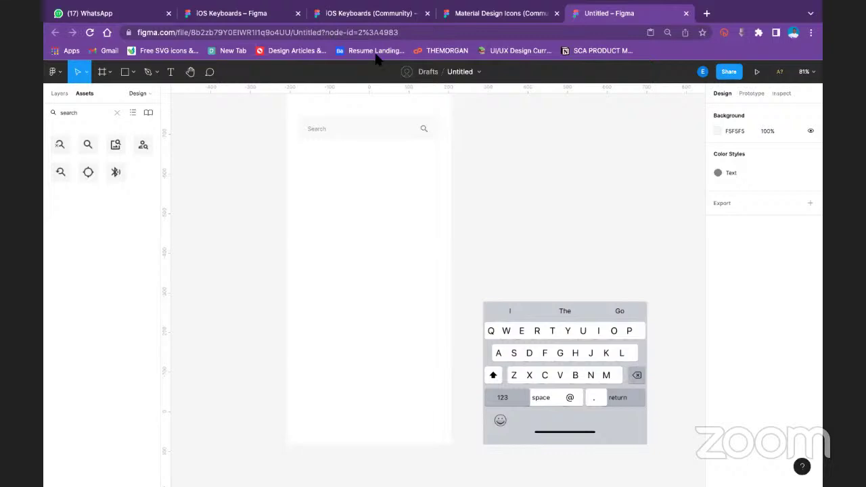
Inspect the keyboard's suggestions bar and end with the whole keyboard selected
left_click(544, 309)
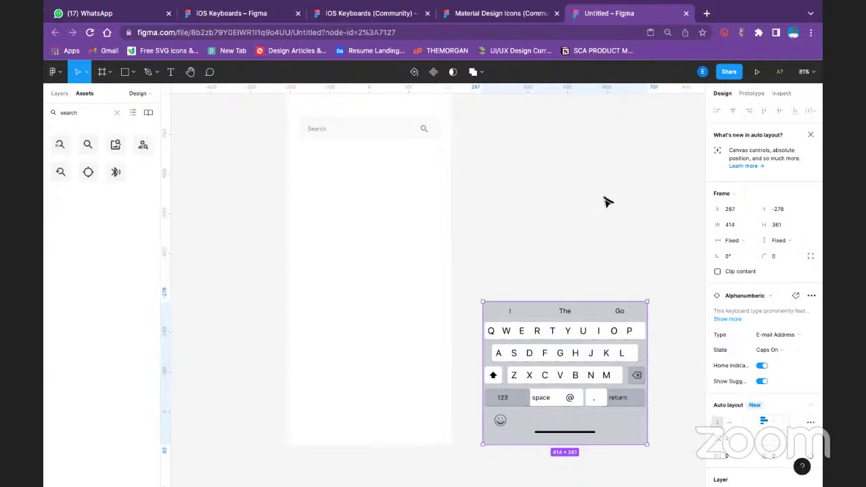
left_click(598, 320)
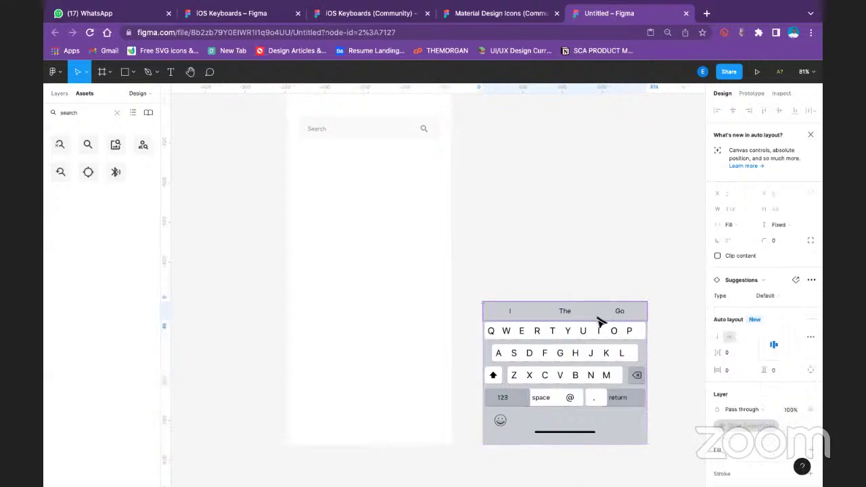
left_click(599, 257)
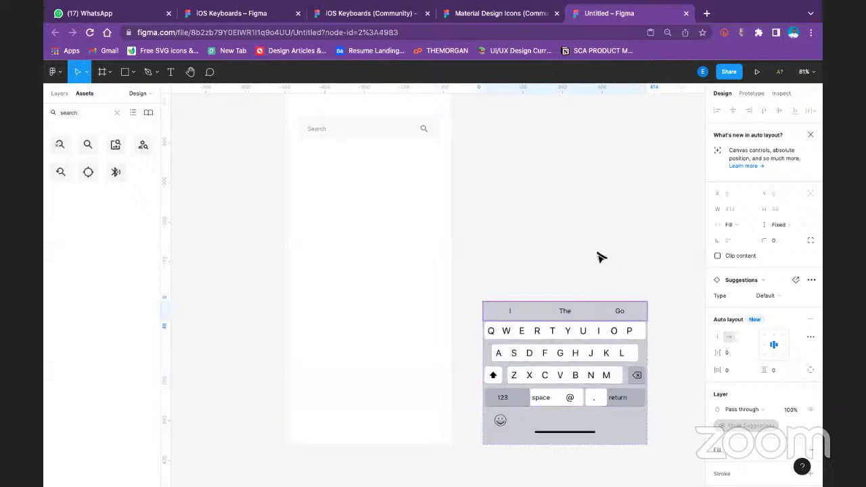
left_click(552, 308)
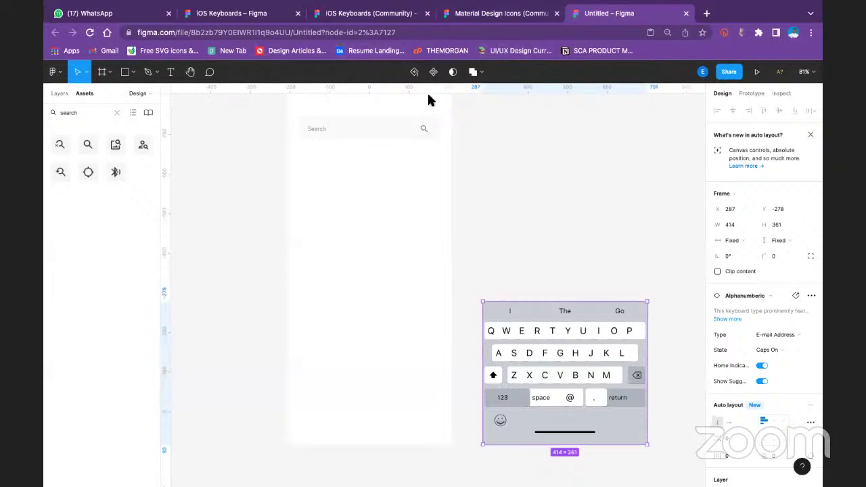
scroll(731, 304, "down", 5)
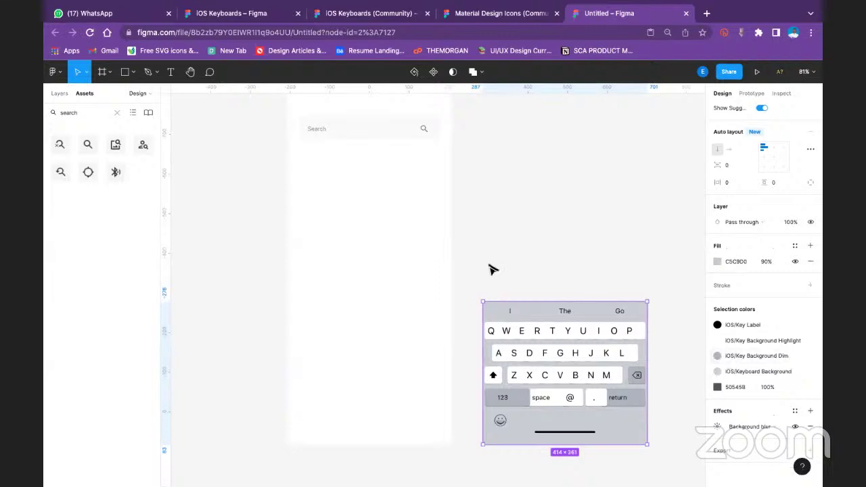
left_click(532, 264)
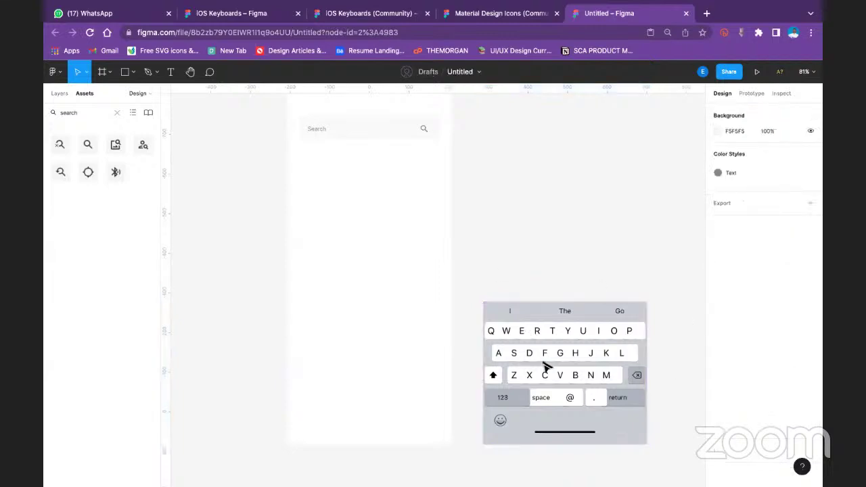
left_click(544, 365)
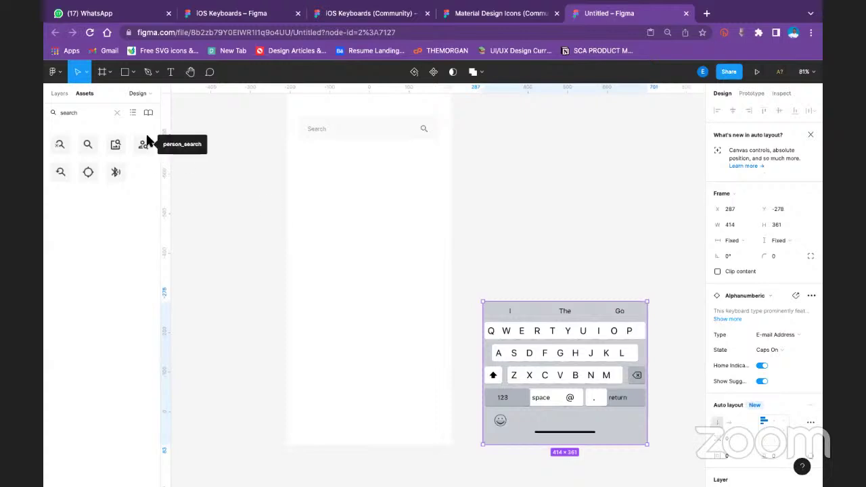
Wrap the keyboard in a new top-level Frame 3 using Frame selection
left_click(59, 94)
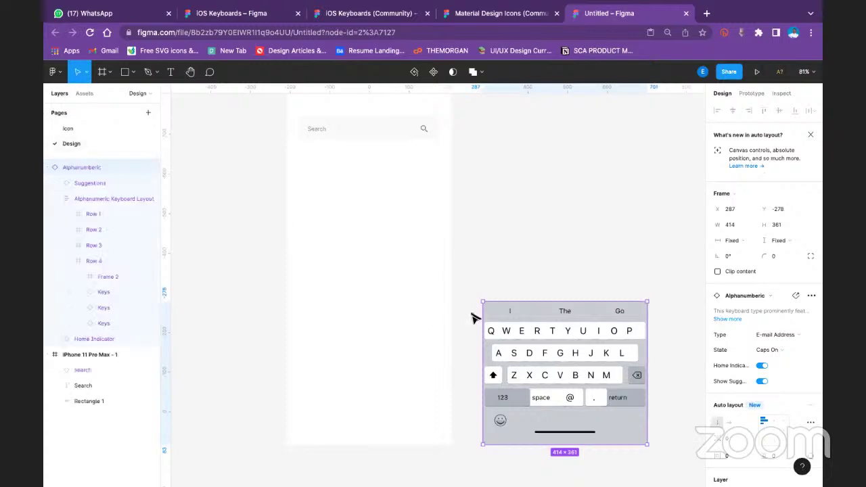
right_click(549, 341)
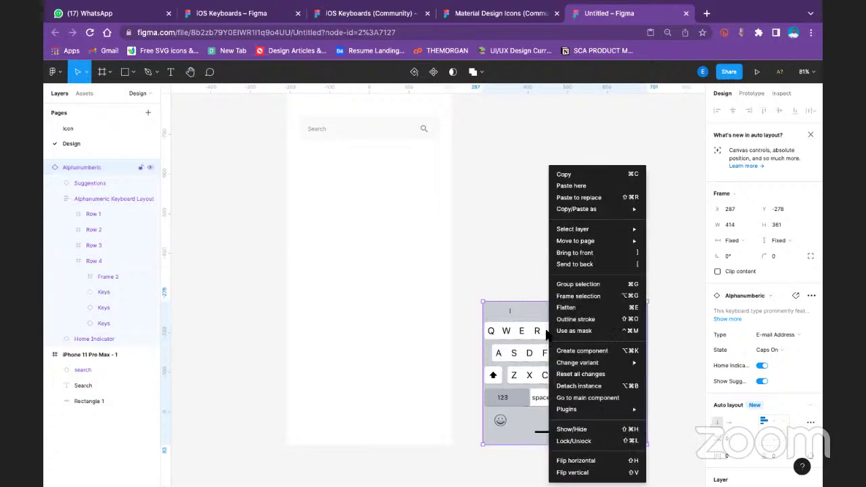
left_click(578, 296)
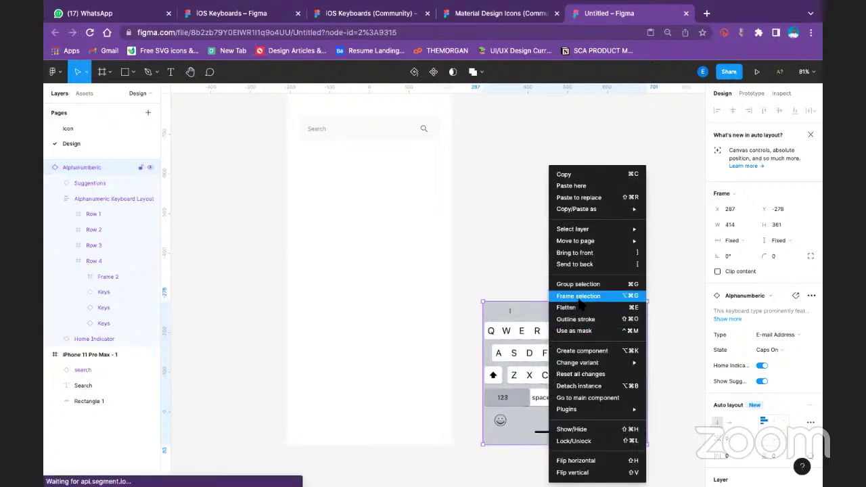
left_click(576, 272)
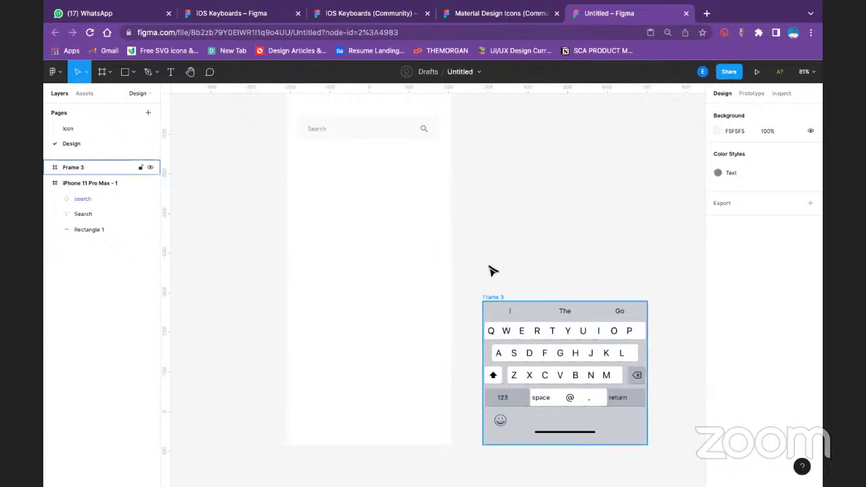
Group Rectangle 1, the Search text and the search icon into a 354 × 60 Group 1
scroll(479, 263, "up", 2)
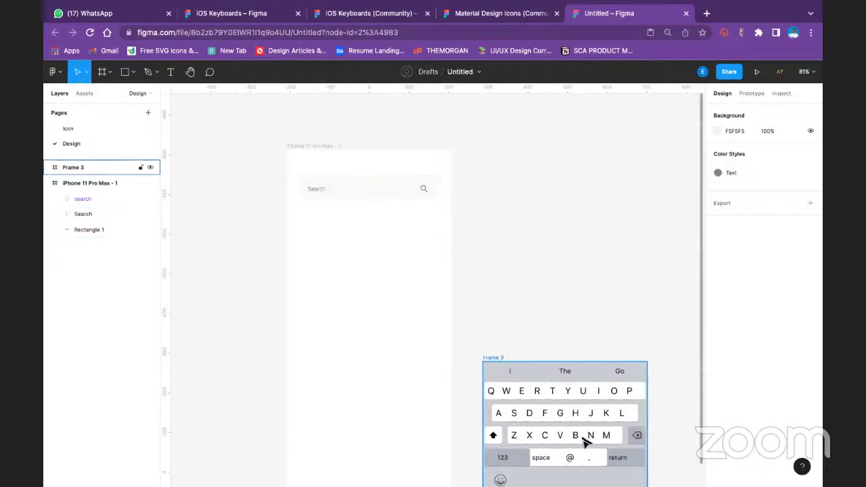
scroll(586, 440, "down", 2)
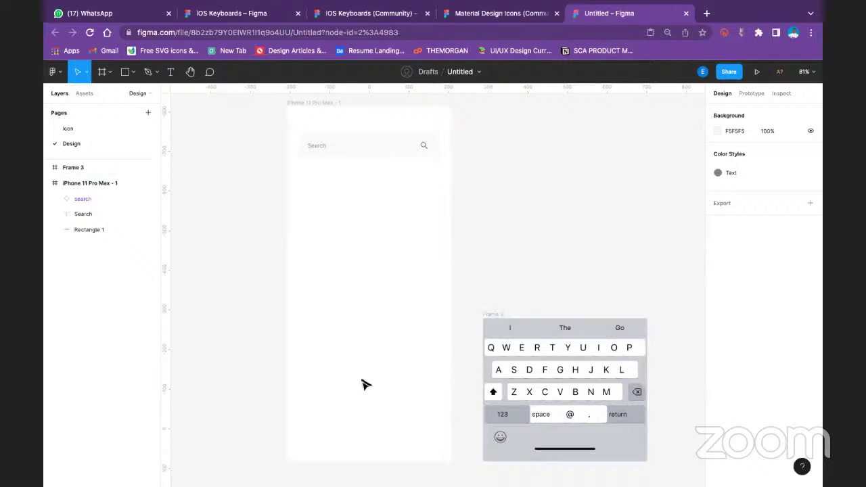
left_click(333, 152)
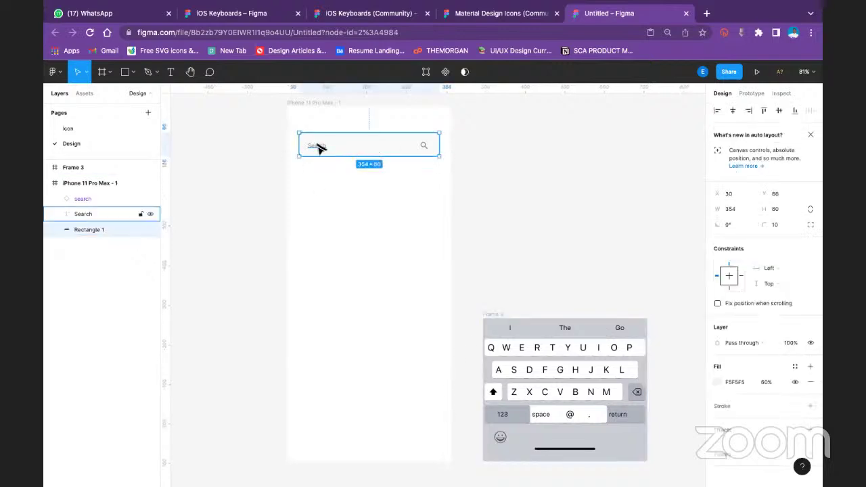
double_click(316, 145)
key("Escape")
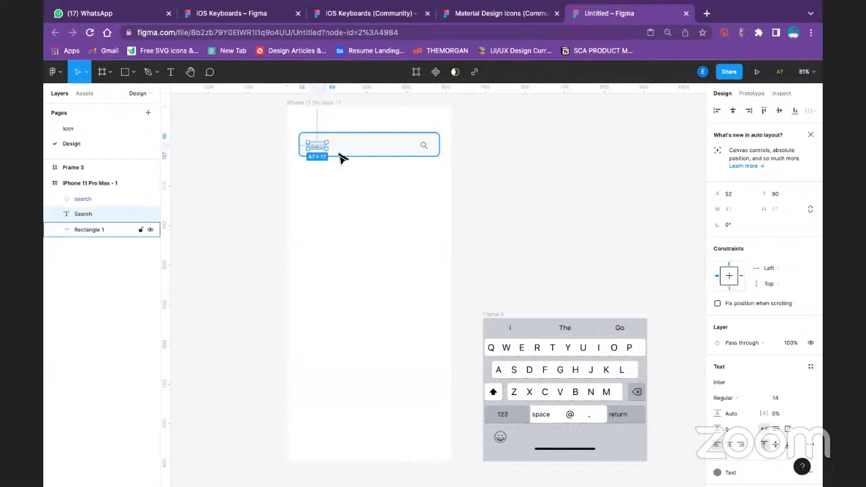
key("Escape")
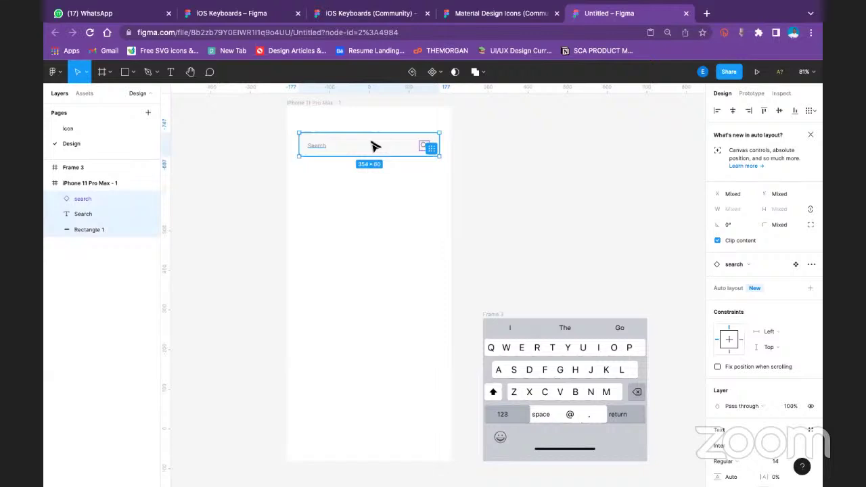
key("ctrl+g")
left_click(525, 139)
left_click(423, 157)
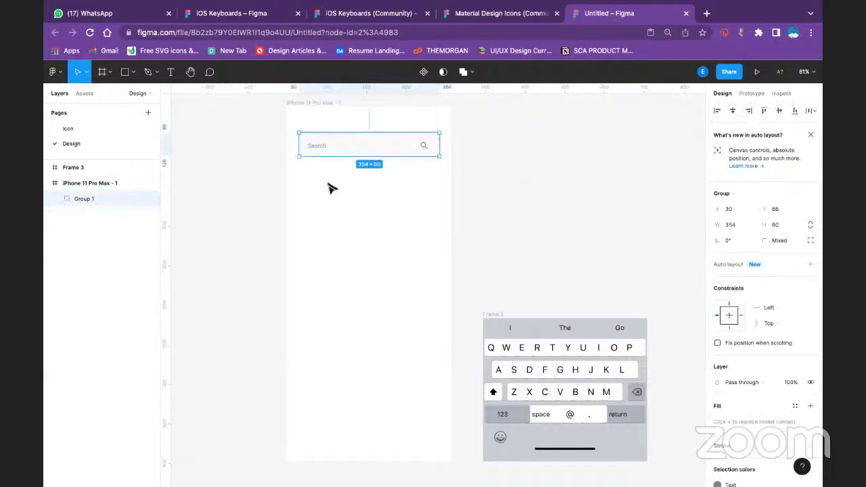
left_click(487, 180)
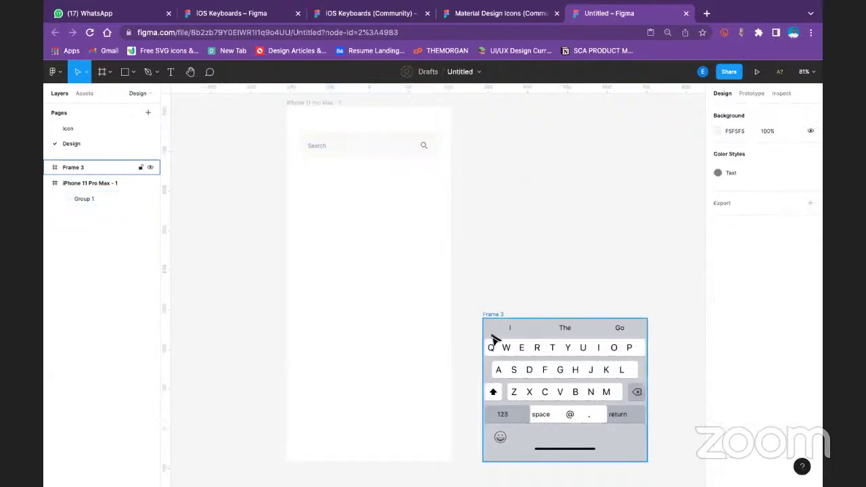
left_click(436, 153)
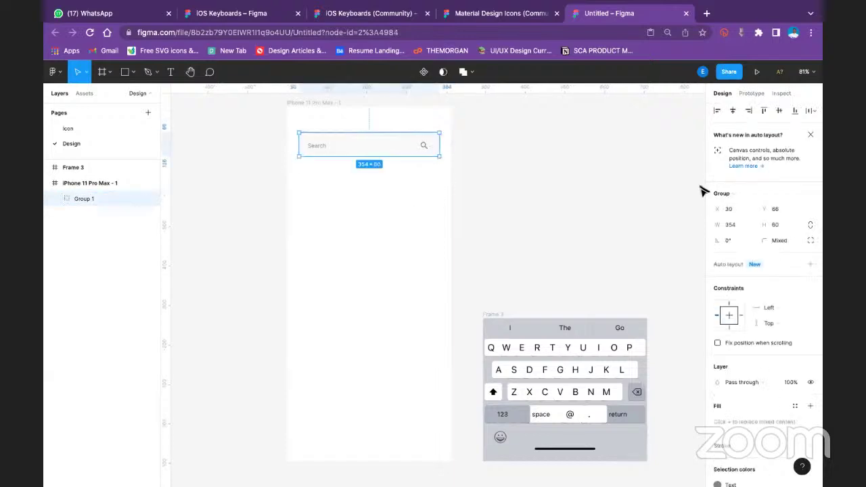
Link Group 1 to Frame 3 as an Open overlay, bottom center, closing on outside click
left_click(752, 94)
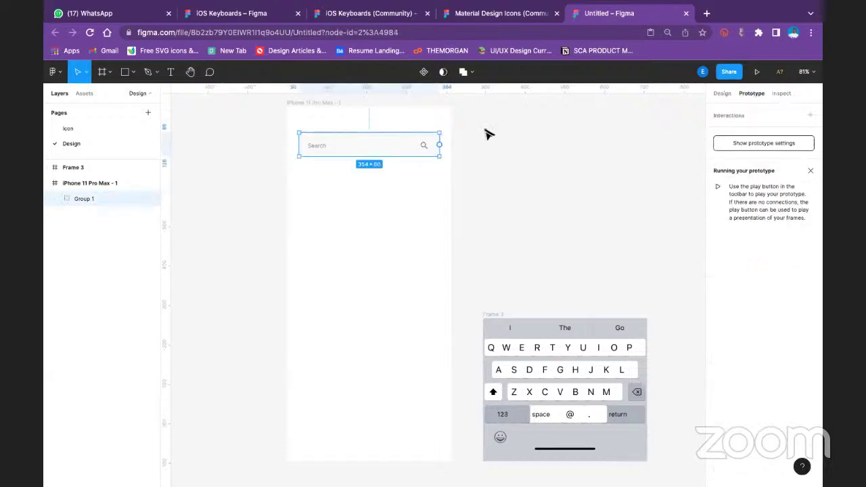
left_click_drag(440, 145, 493, 367)
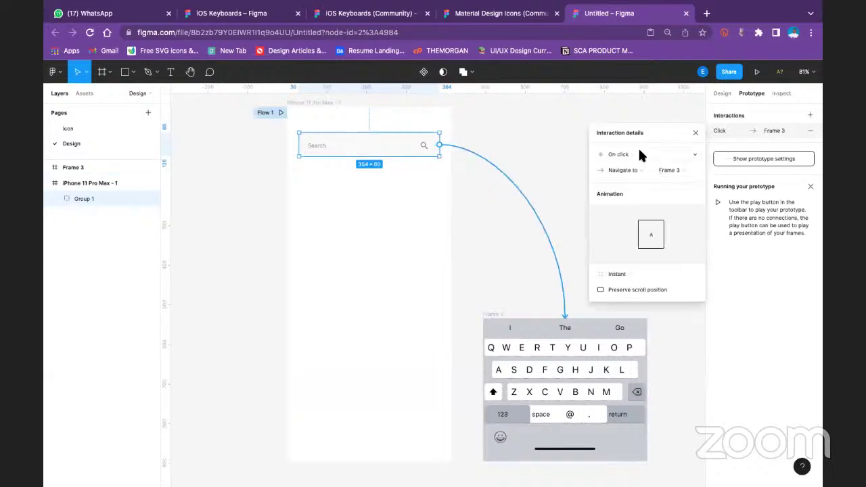
left_click(634, 170)
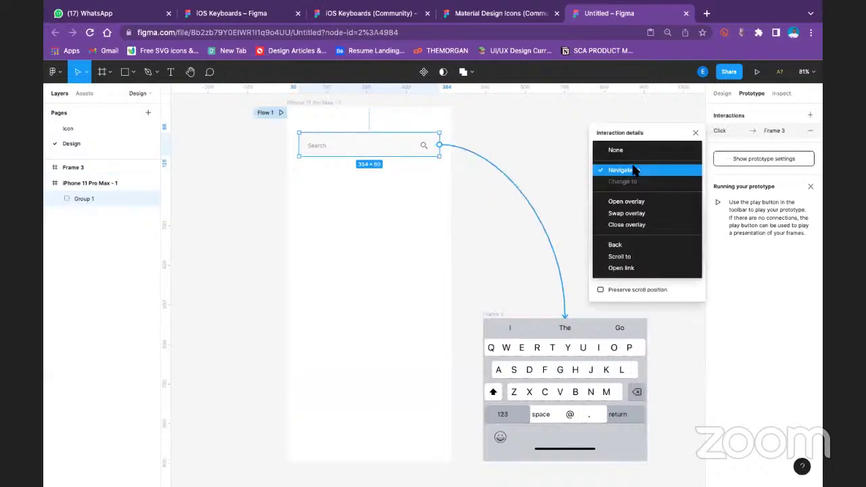
left_click(636, 201)
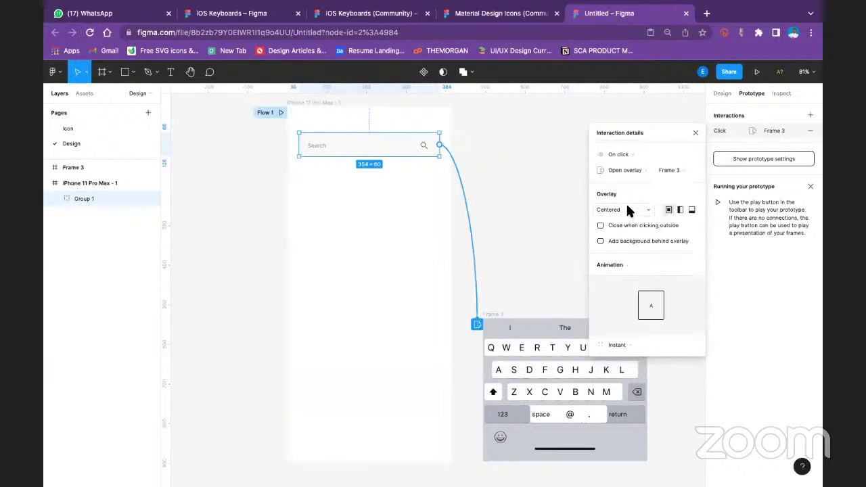
left_click(626, 209)
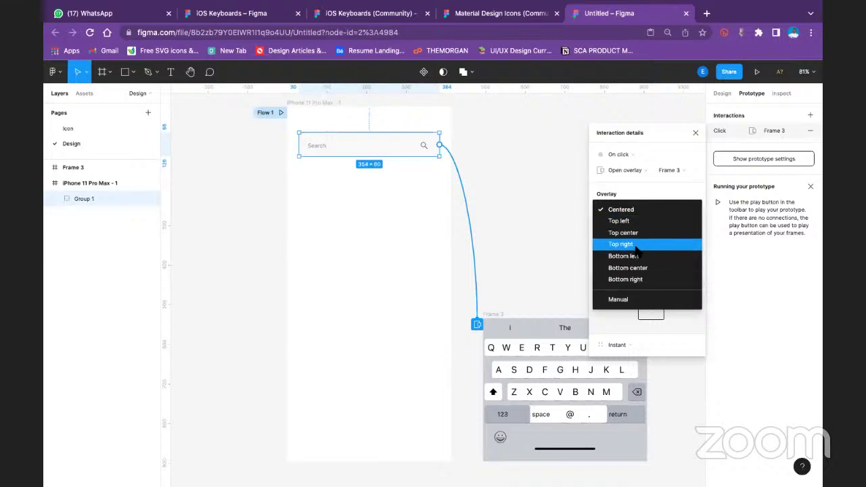
left_click(670, 209)
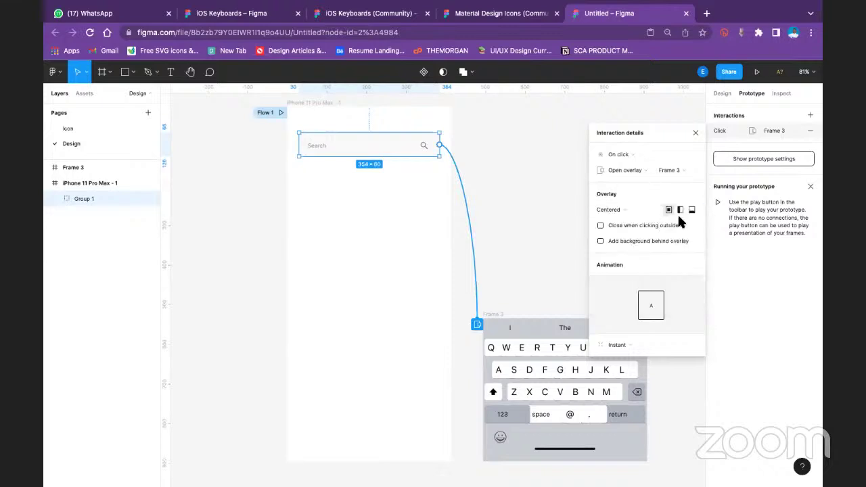
left_click(692, 211)
left_click(694, 132)
Launch the prototype preview, then return to the editor and open the shape tool list
left_click(758, 72)
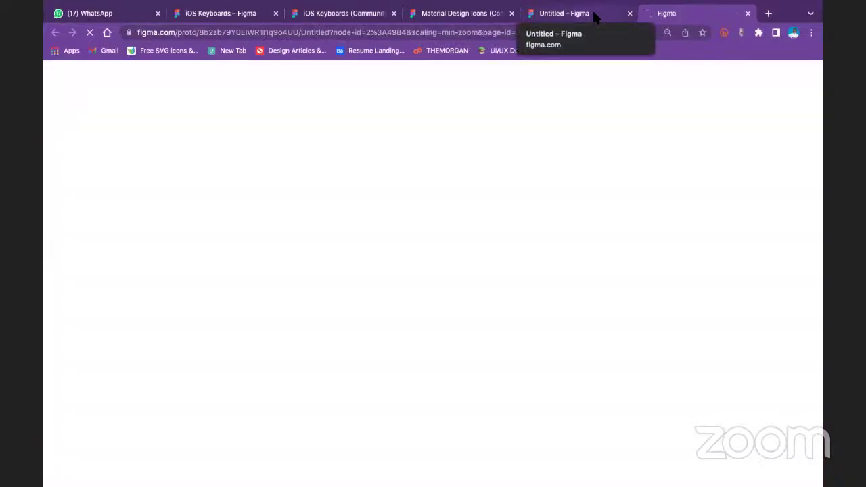
left_click(593, 14)
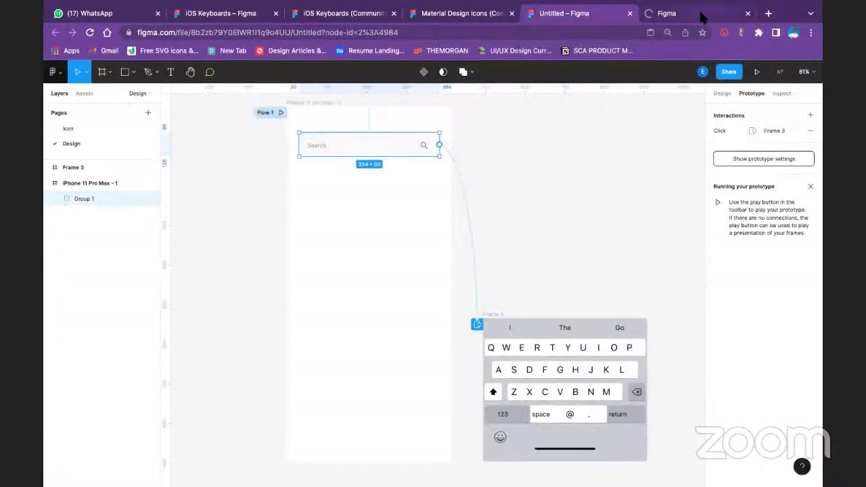
left_click(699, 10)
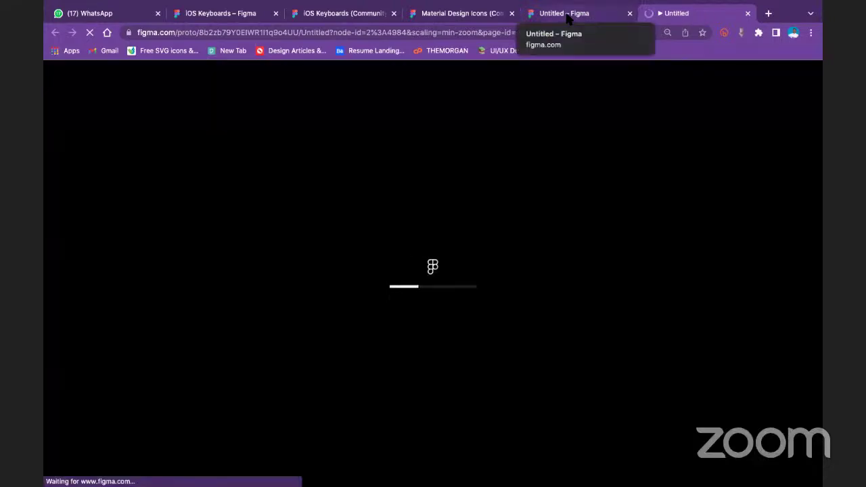
left_click(567, 15)
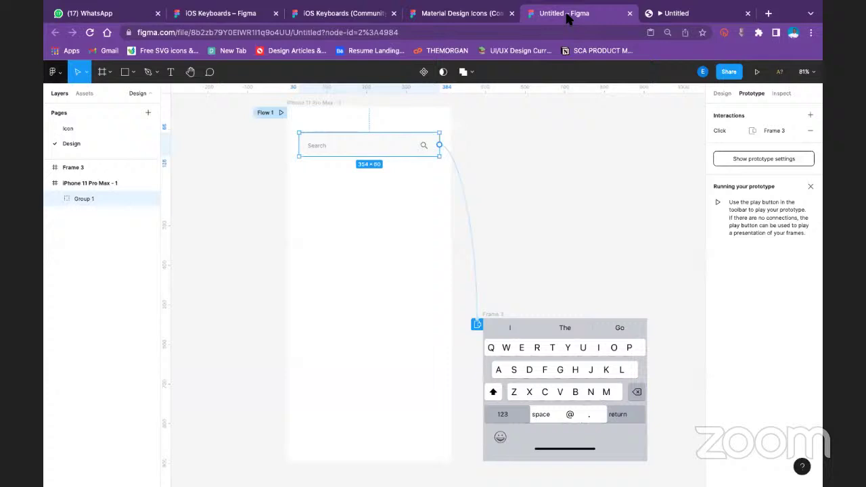
left_click(529, 179)
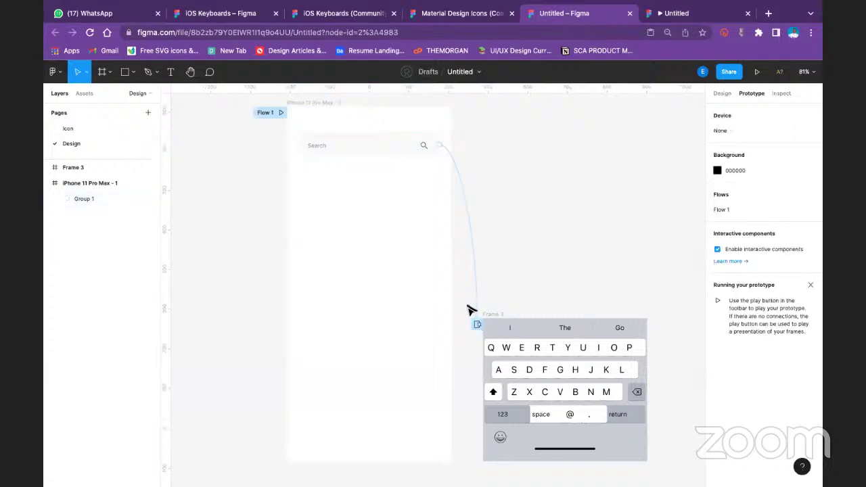
scroll(520, 251, "right", 5)
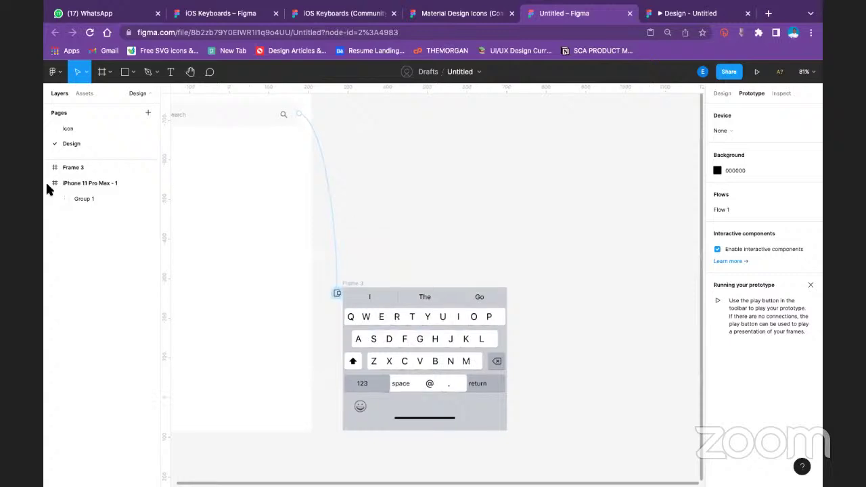
left_click(133, 72)
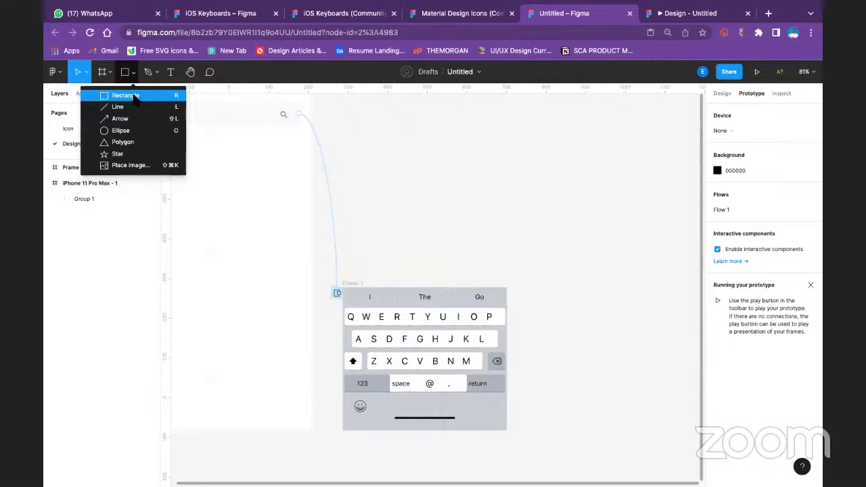
Draw a flat grey Rectangle 2 inside the bottom of the iPhone 11 Pro Max frame
left_click(129, 96)
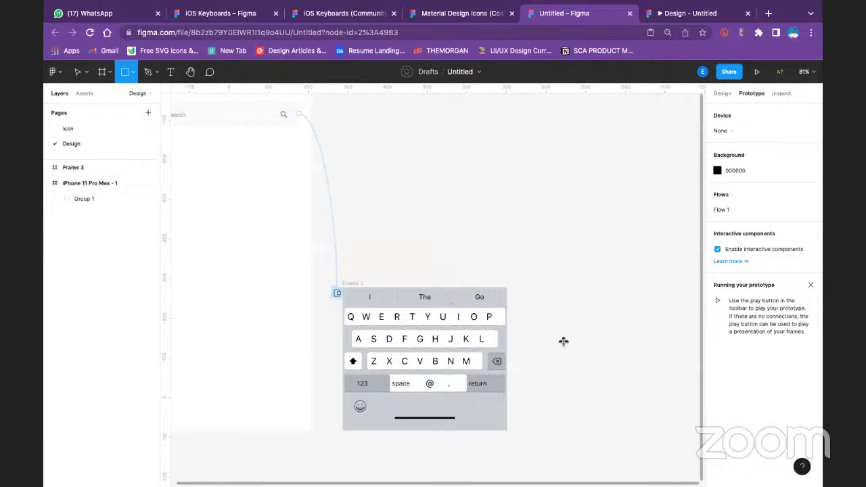
mouse_move(562, 341)
left_mouse_down()
mouse_move(584, 368)
mouse_move(702, 367)
mouse_move(597, 354)
left_mouse_up()
key("Escape")
scroll(440, 285, "left", 5)
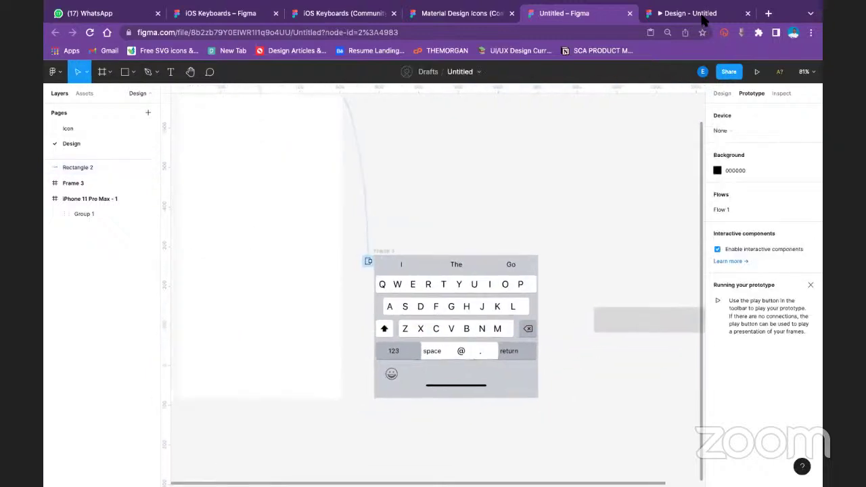
left_click_drag(650, 316, 518, 332)
key("ctrl+z")
key("ctrl+z")
key("ctrl+alt+Return")
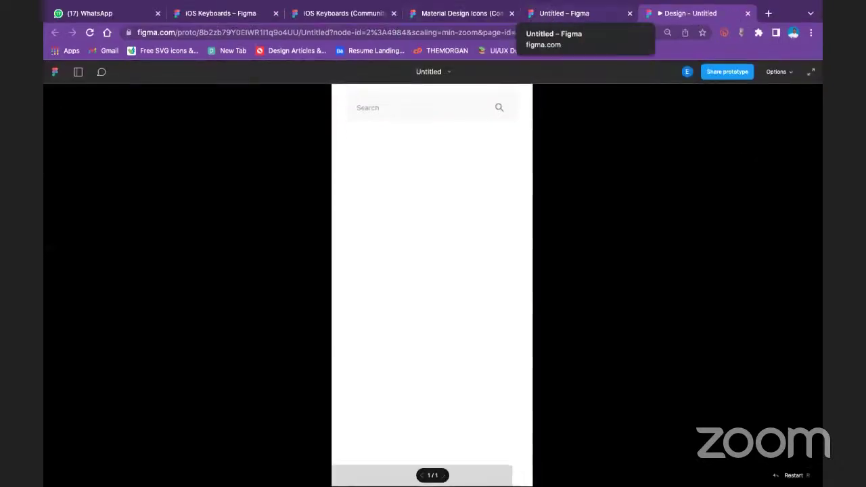
left_click(565, 13)
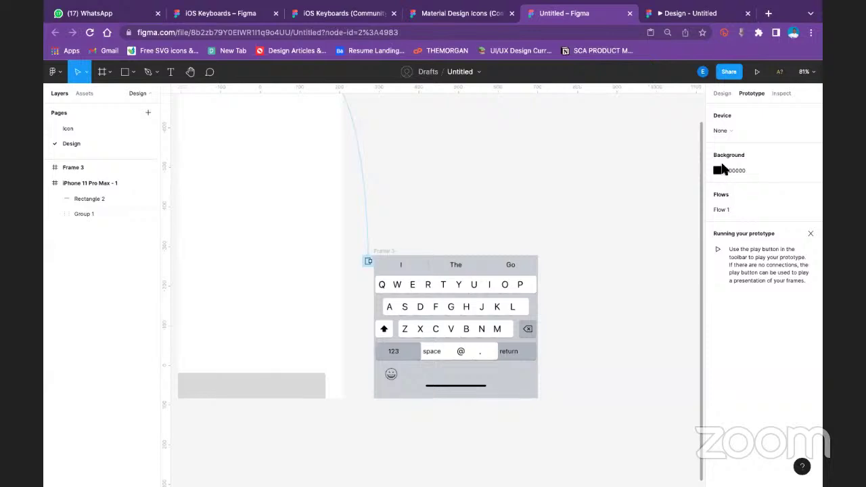
Set the prototype preview device to a Silver iPhone 11 Pro Max
left_click(744, 137)
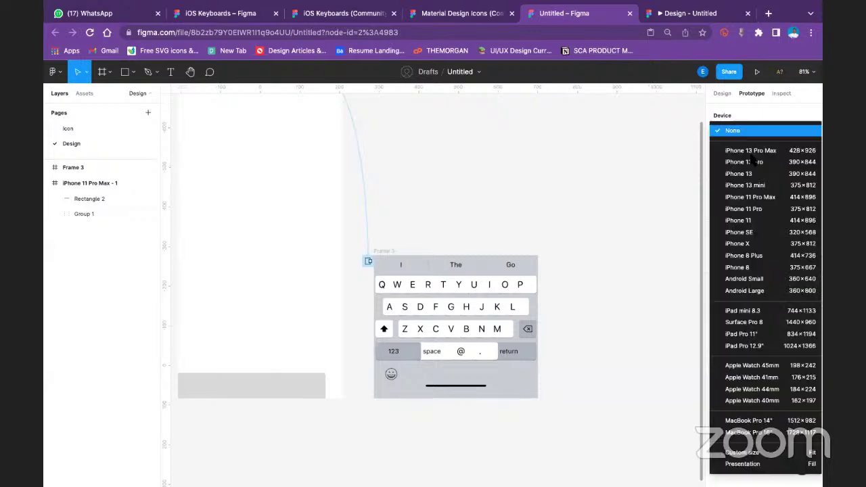
left_click(753, 195)
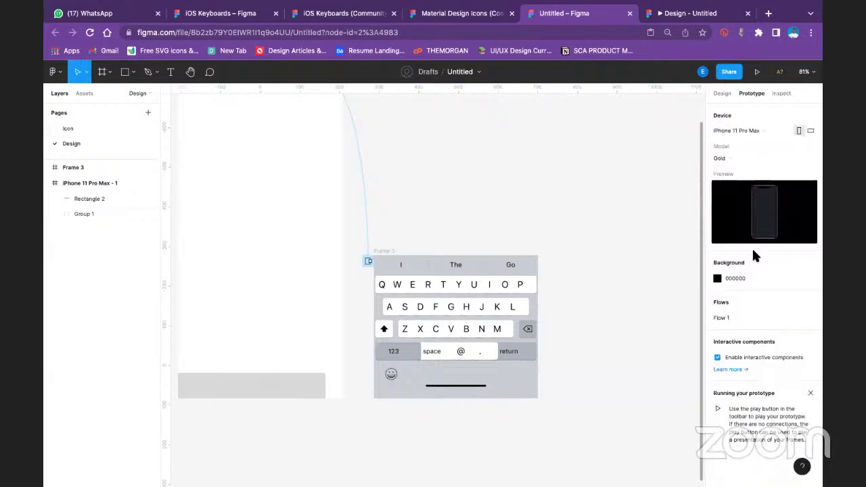
left_click(729, 159)
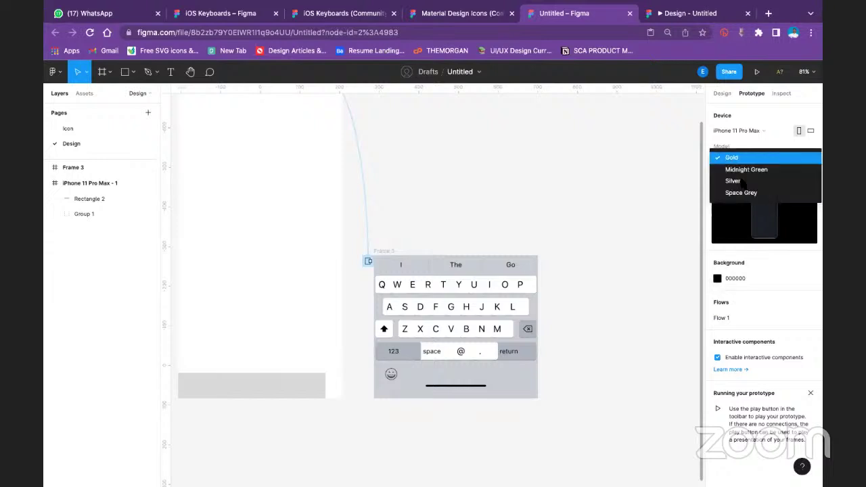
left_click(742, 181)
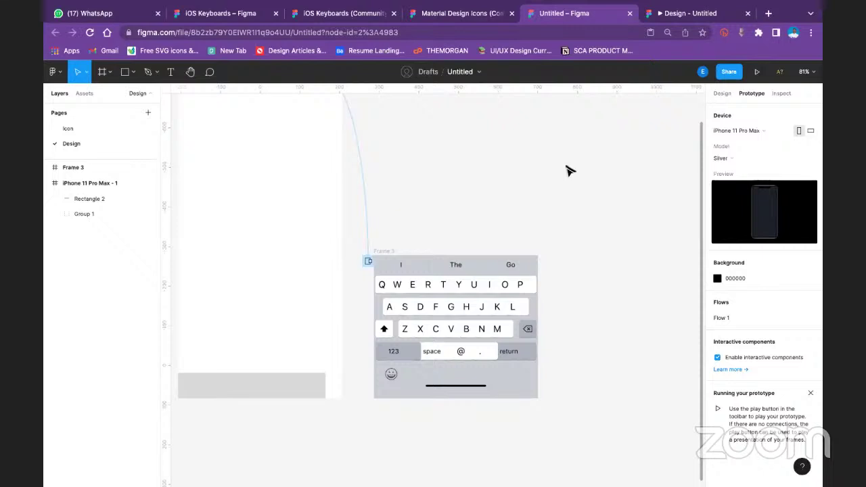
left_click(683, 15)
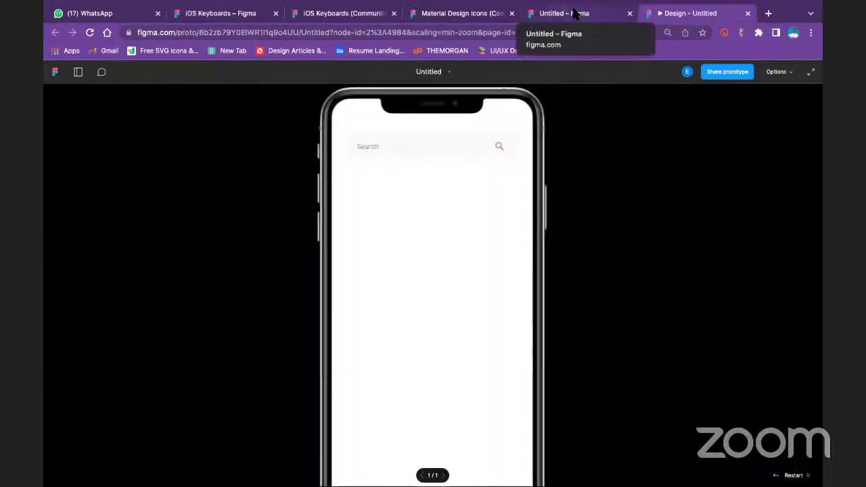
left_click(565, 13)
Drag Rectangle 2 below the phone frame and tap Search in the preview to test the keyboard overlay
left_click(267, 392)
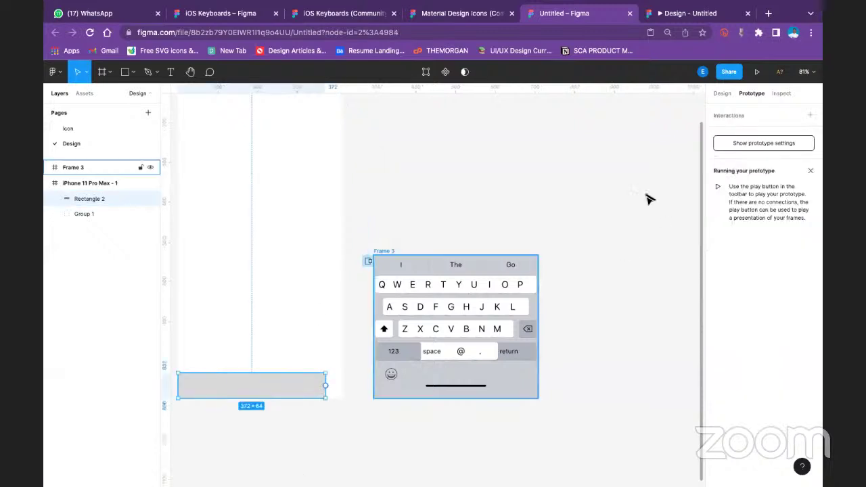
left_click(722, 93)
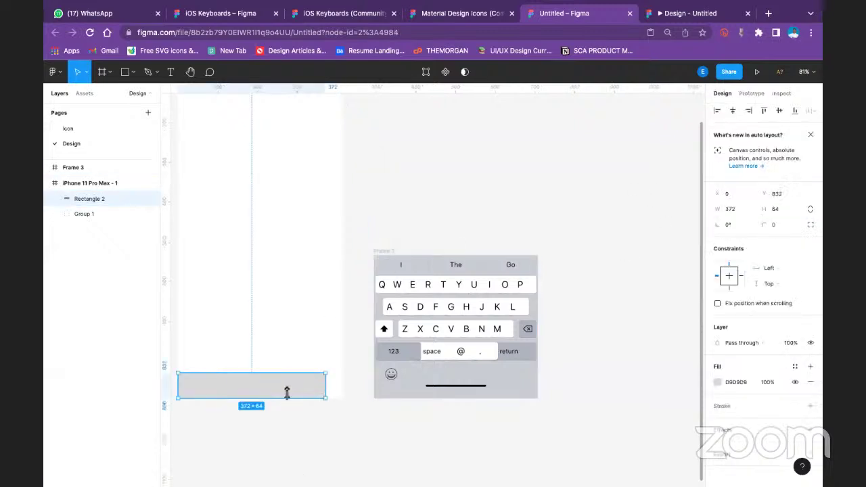
left_click_drag(286, 391, 369, 477)
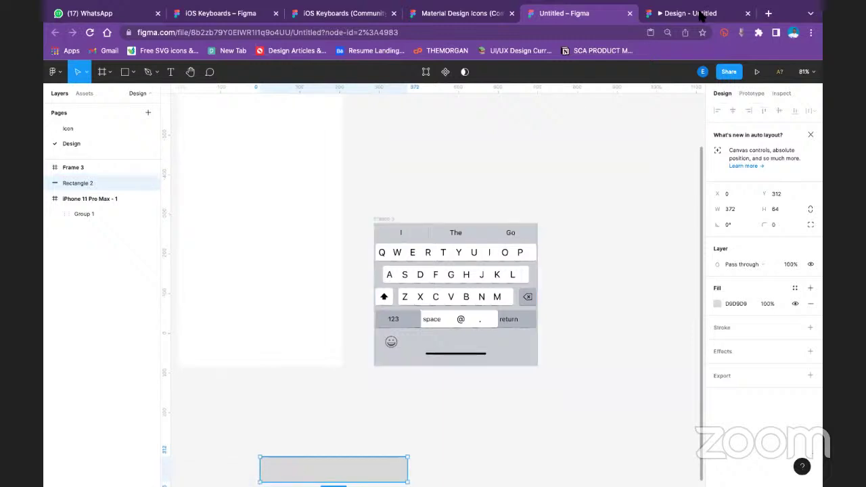
key("ctrl+Tab")
left_click(406, 154)
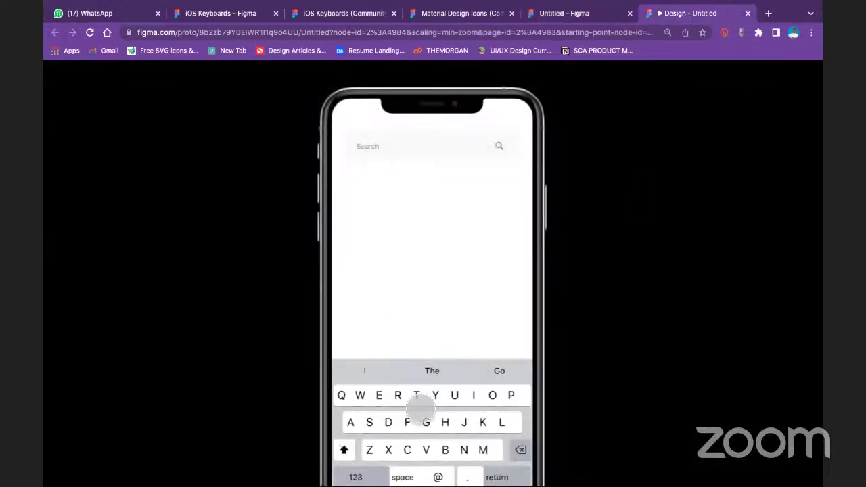
Tap the search bar repeatedly in the prototype to raise and dismiss the keyboard
left_click(416, 255)
left_click(416, 252)
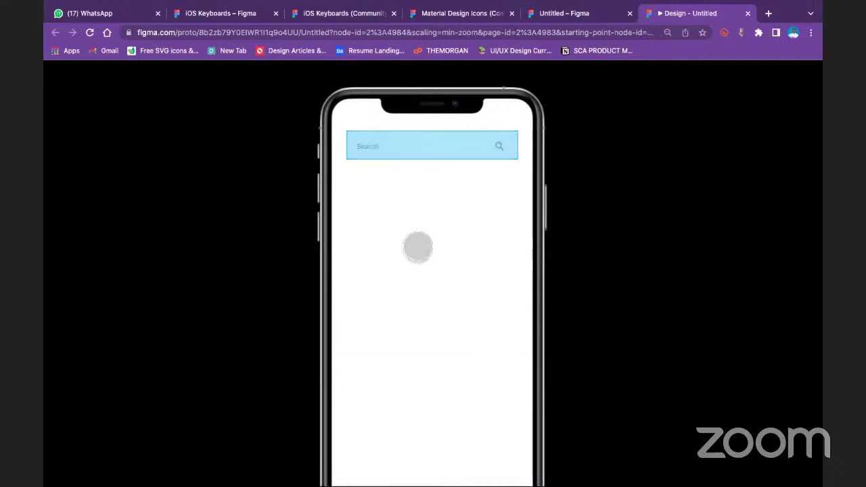
left_click(374, 149)
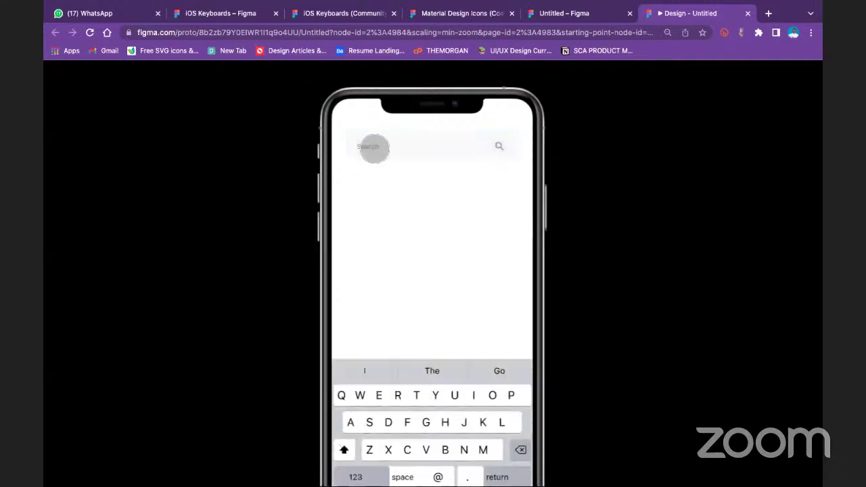
left_click(374, 149)
left_click(374, 149)
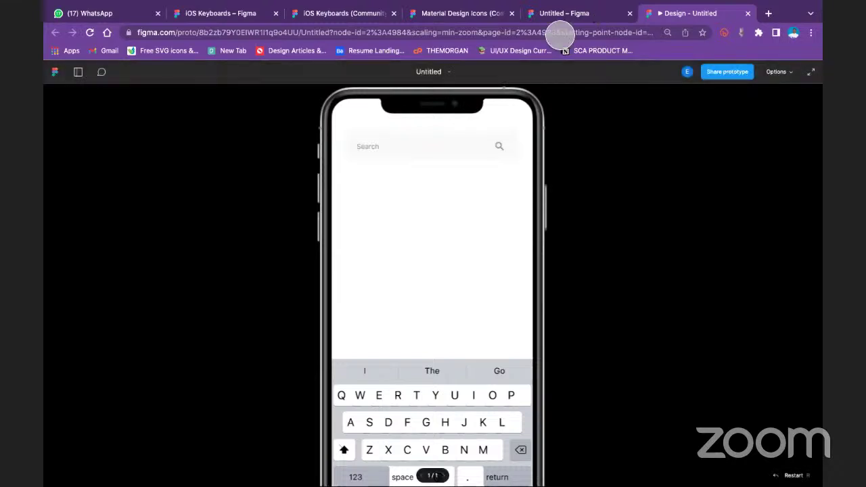
Set the prototype view to Fit to screen and retest the search bar keyboard
left_click(790, 73)
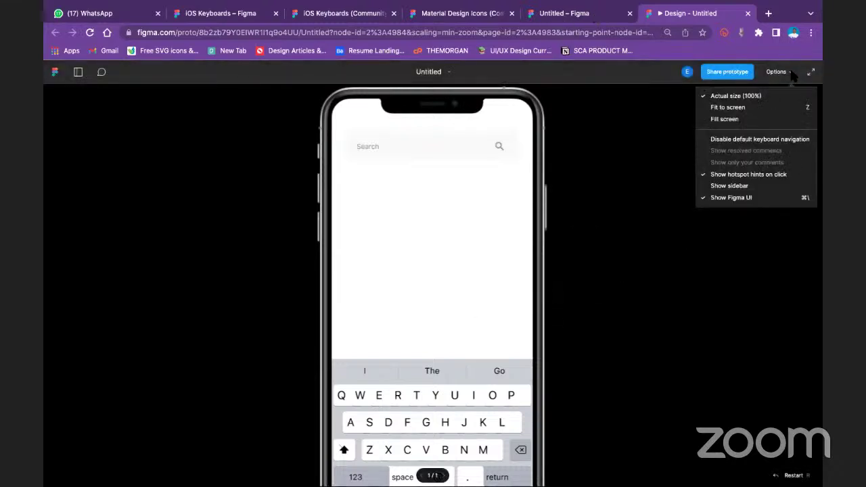
left_click(764, 107)
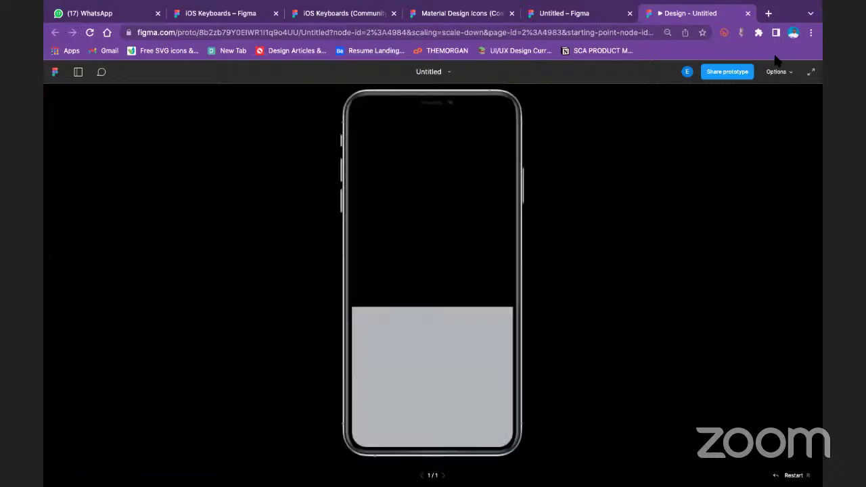
left_click(782, 74)
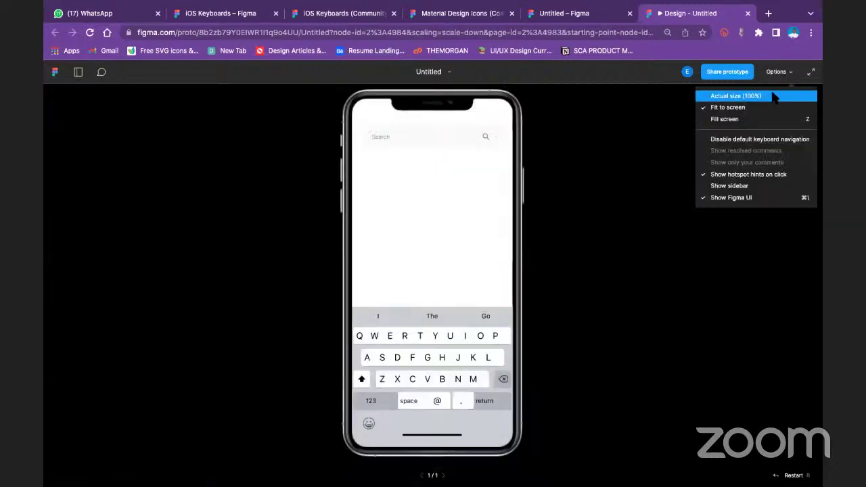
left_click(763, 118)
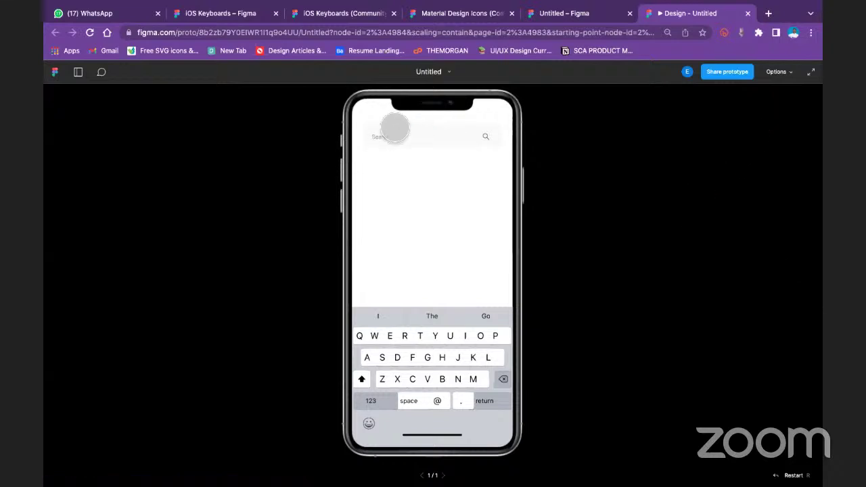
left_click(389, 136)
left_click(390, 136)
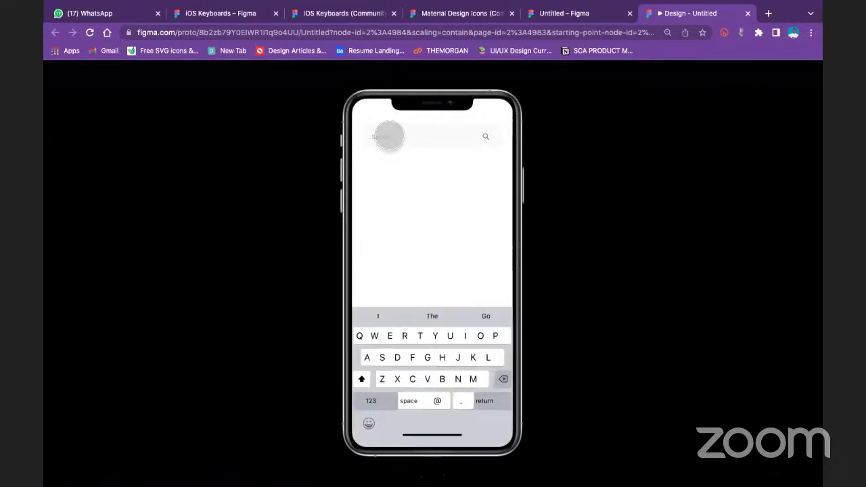
Return to the editor and show the page's iPhone 11 Pro Max prototype settings and Flow 1
left_click(592, 11)
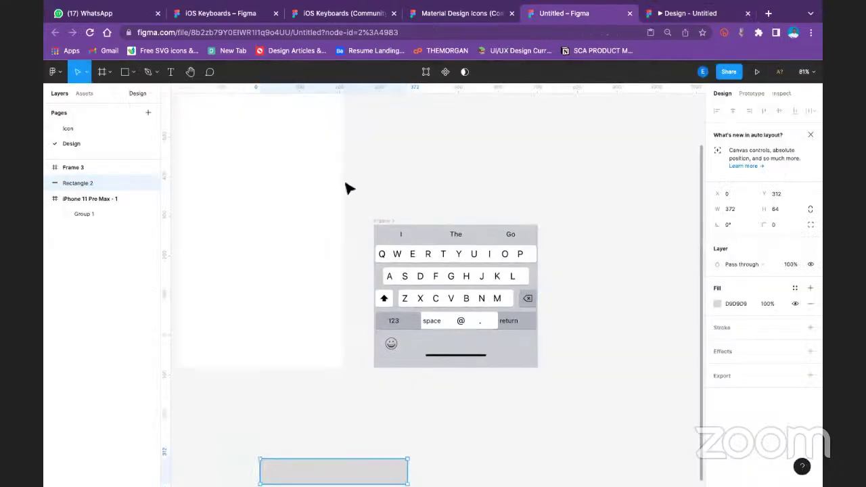
scroll(348, 188, "up", 3)
left_click(751, 94)
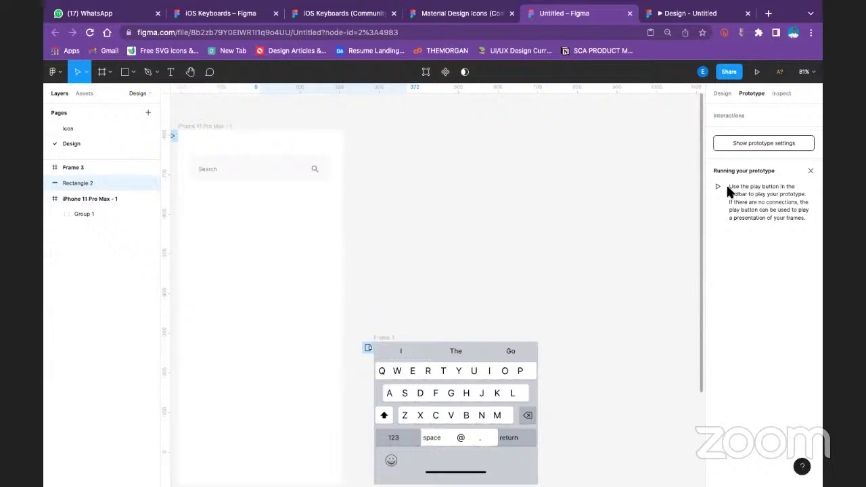
left_click(745, 144)
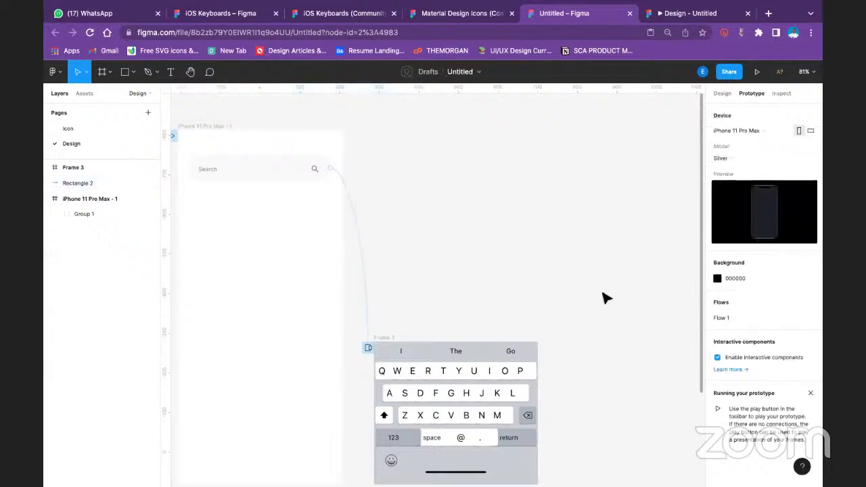
Leave Flow 1's name unchanged and connect the Search bar to Frame 3 as an overlay
double_click(726, 318)
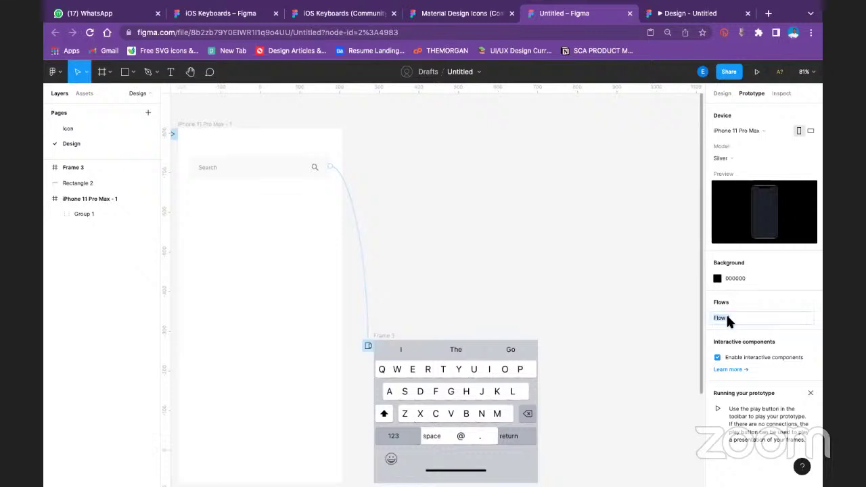
key("Escape")
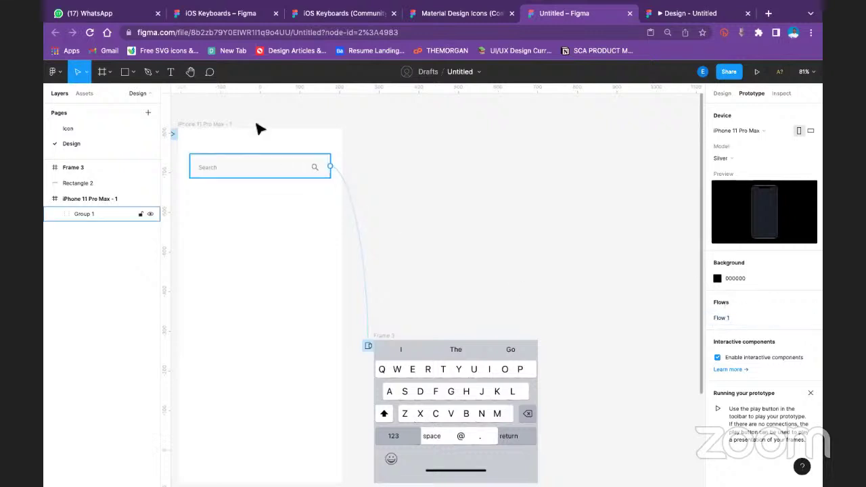
left_click_drag(369, 348, 370, 348)
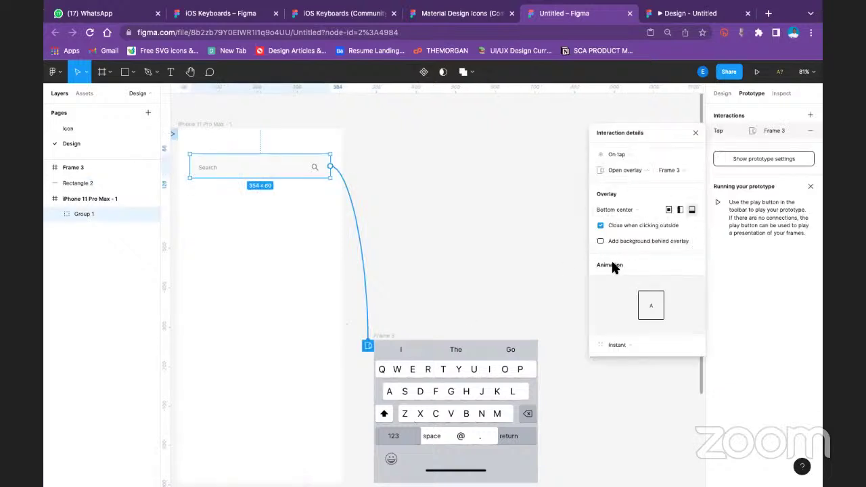
Set the overlay animation to Move in, direction up, with Ease out
left_click(617, 345)
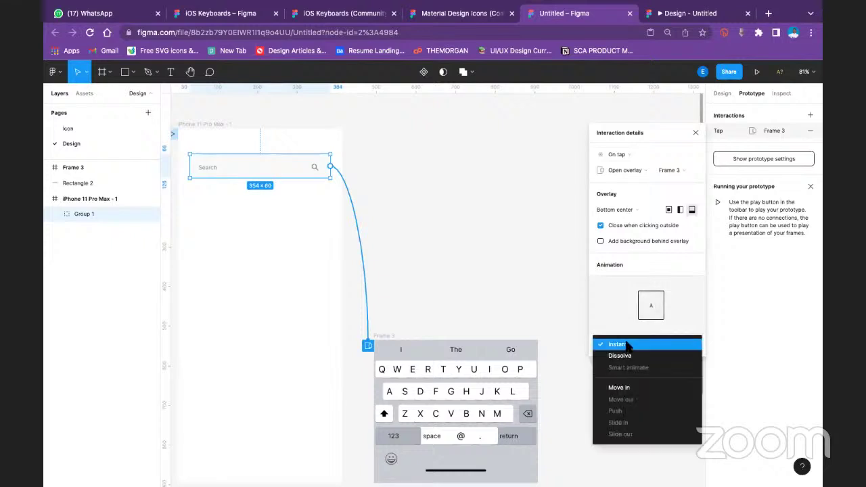
left_click(620, 387)
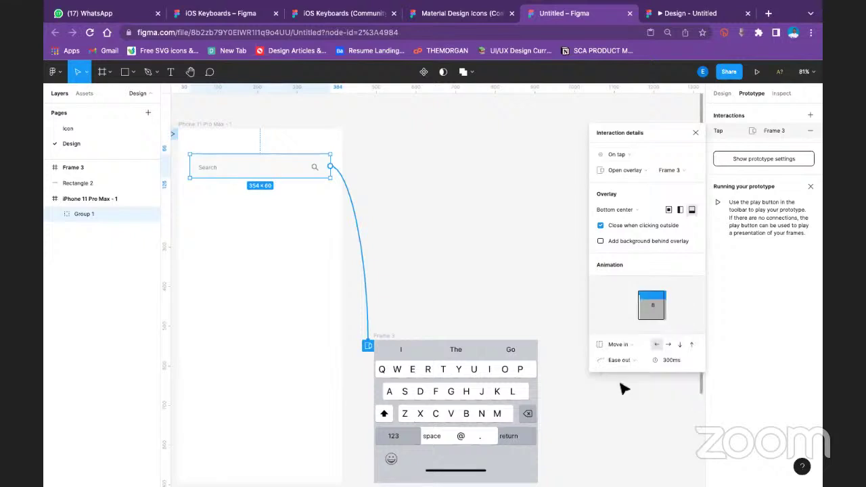
left_click(691, 344)
left_click(623, 360)
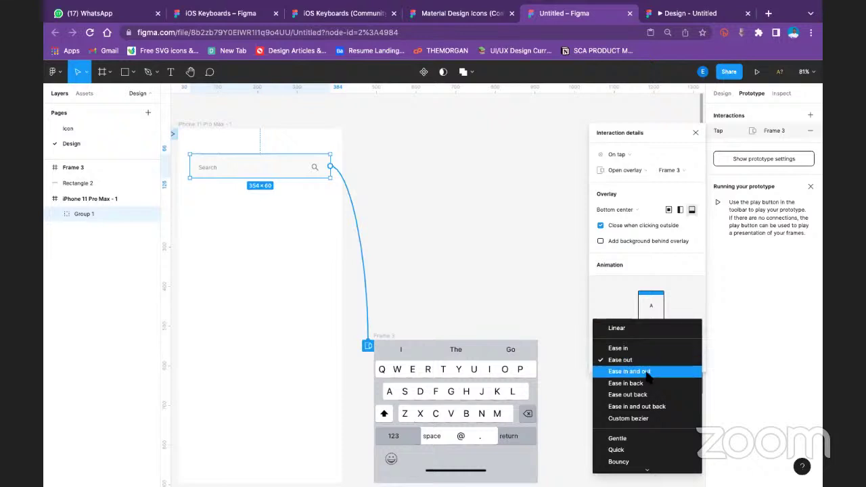
left_click(622, 360)
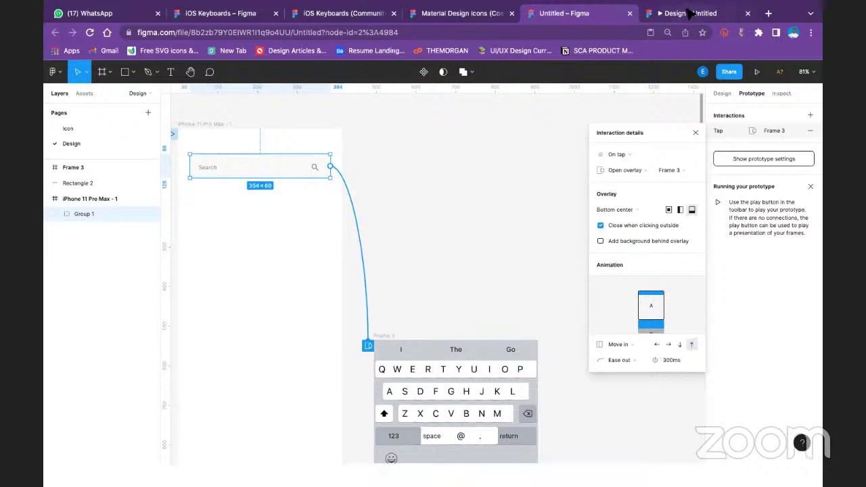
left_click(685, 13)
Restart the prototype with R four times, tapping Search each time to watch the keyboard slide up
key("r")
left_click(411, 137)
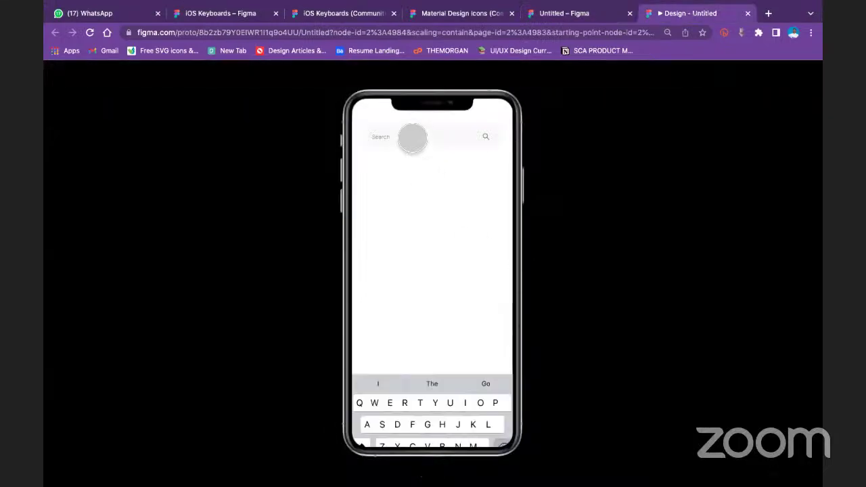
key("r")
left_click(403, 138)
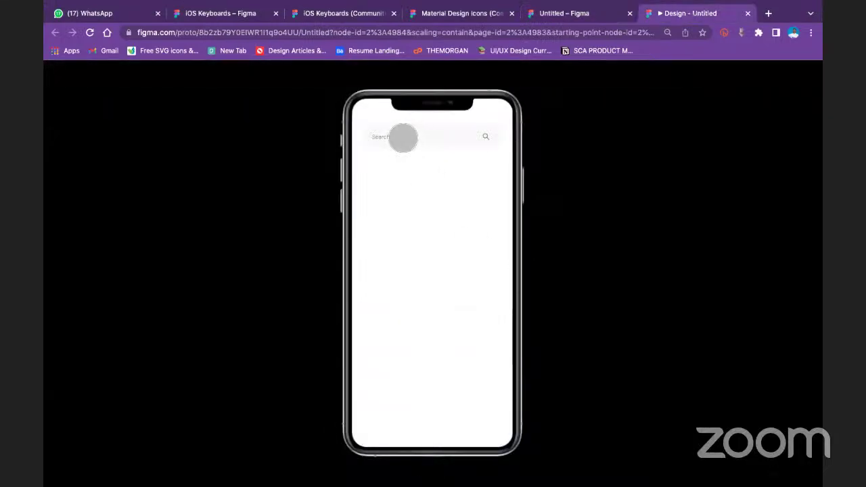
key("r")
left_click(404, 137)
key("r")
left_click(403, 137)
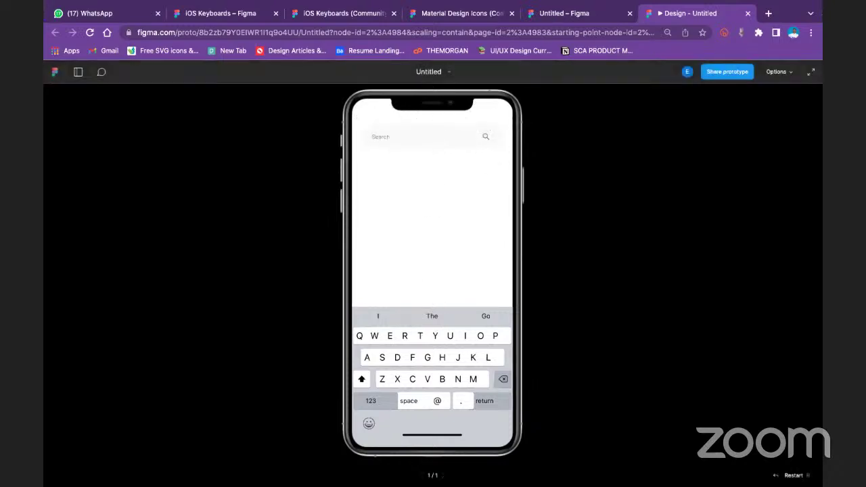
mouse_move(588, 7)
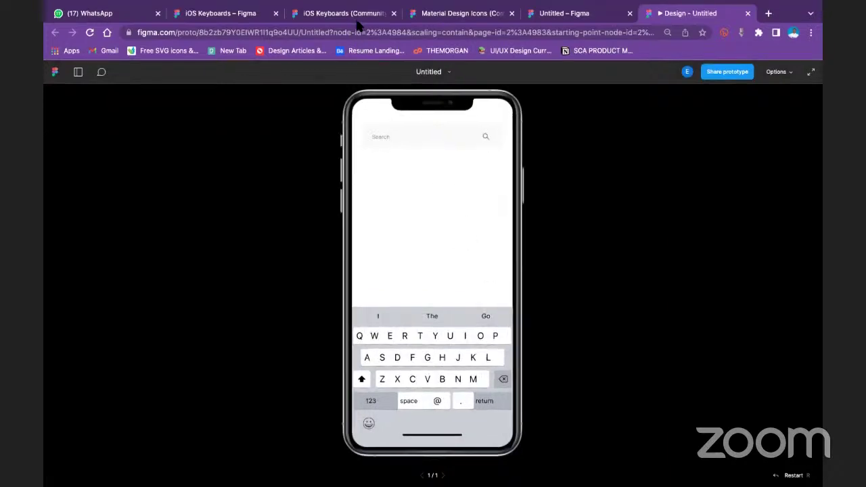
left_click(573, 14)
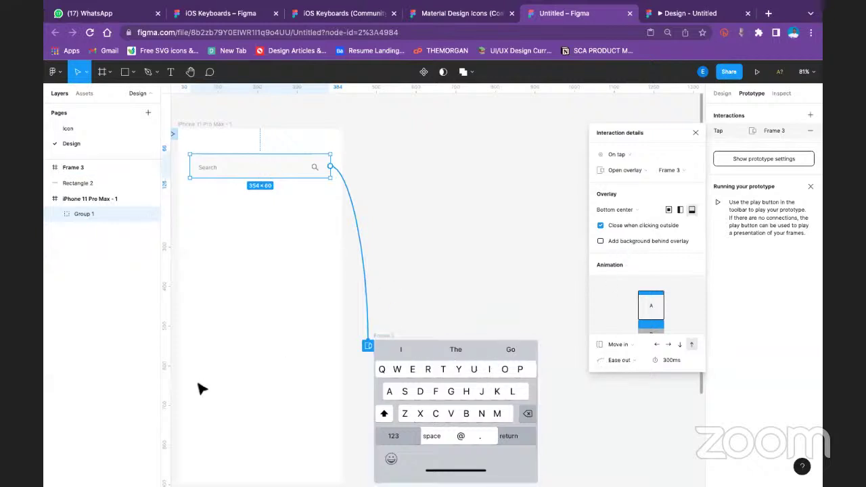
Duplicate the iPhone 11 Pro Max - 1 frame with Ctrl+D
left_click(722, 91)
left_click(295, 208)
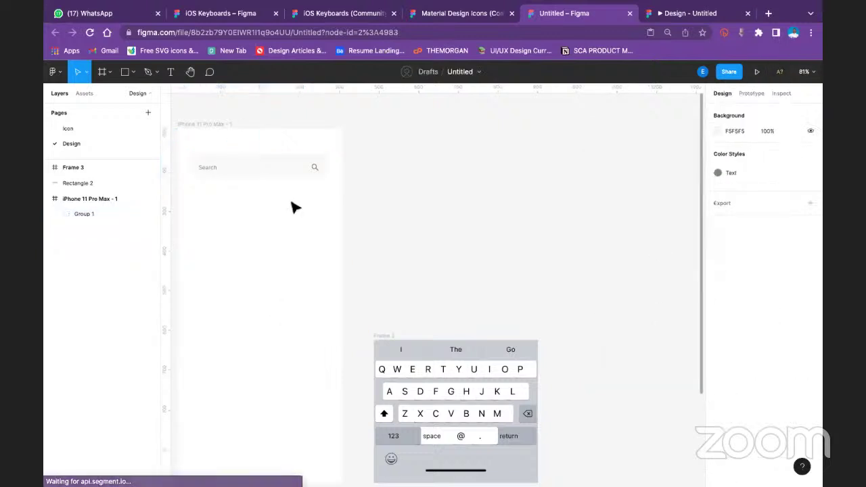
left_click(214, 125)
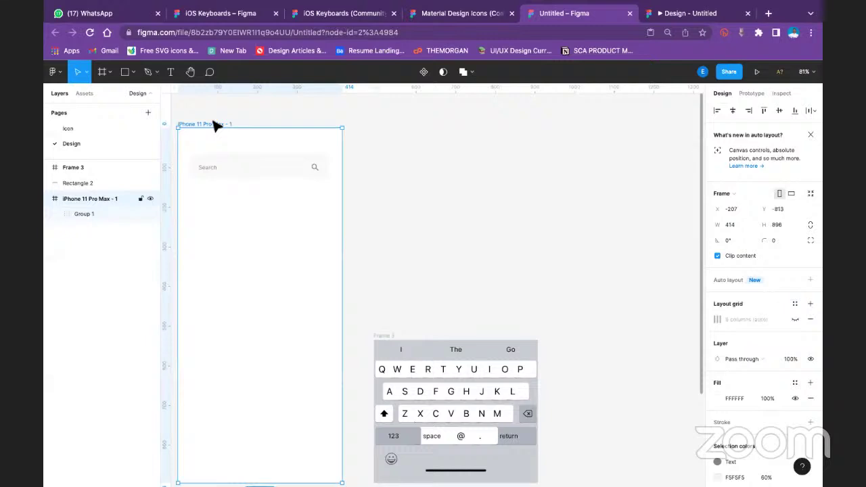
key("ctrl+d")
scroll(305, 214, "right", 1)
Copy the keyboard frame onto the bottom of the new frame at X 0, Y 535
left_click(418, 369)
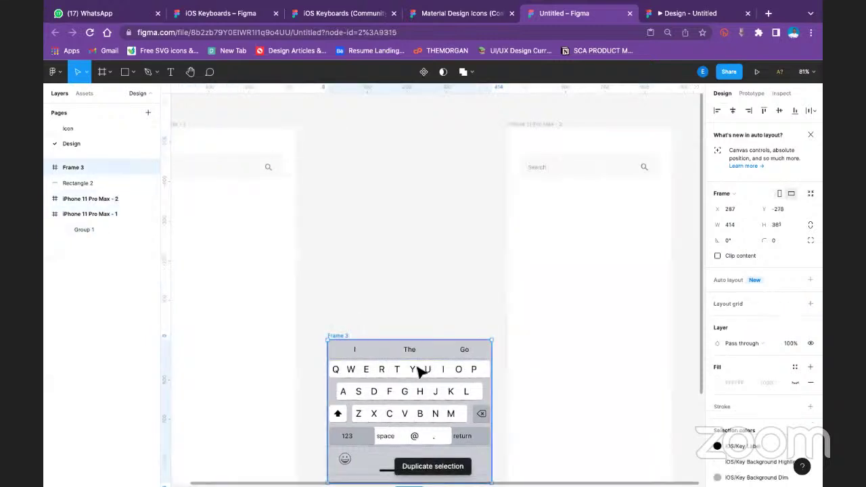
double_click(418, 374)
key("Escape")
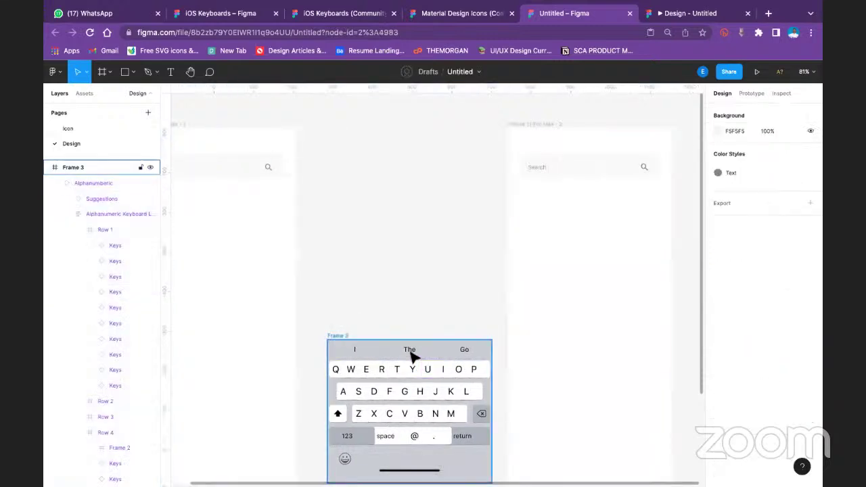
double_click(413, 357)
left_click(332, 331)
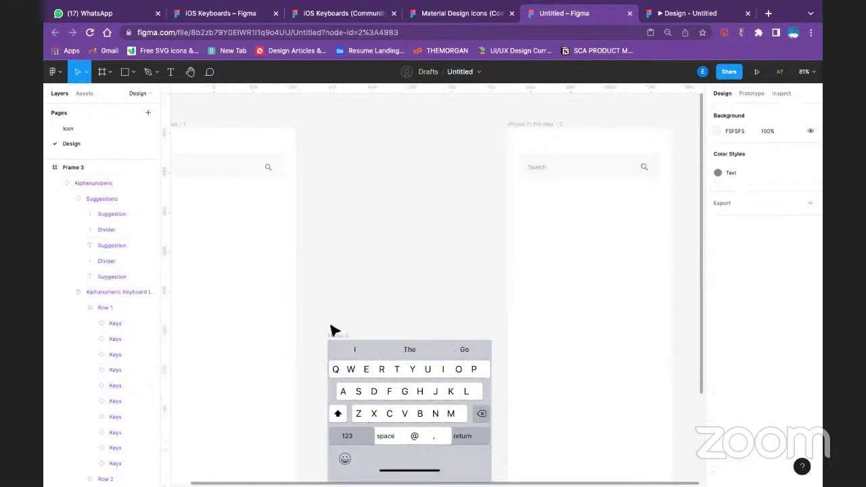
left_click(332, 335)
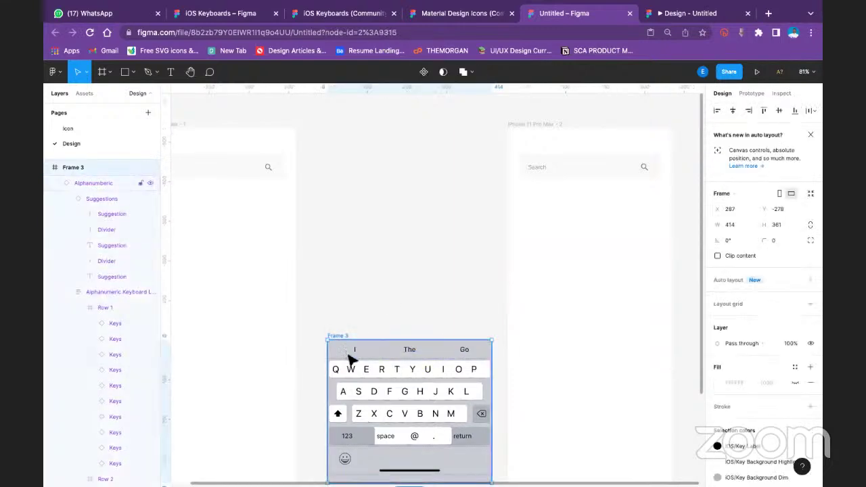
left_click_drag(431, 362, 534, 357)
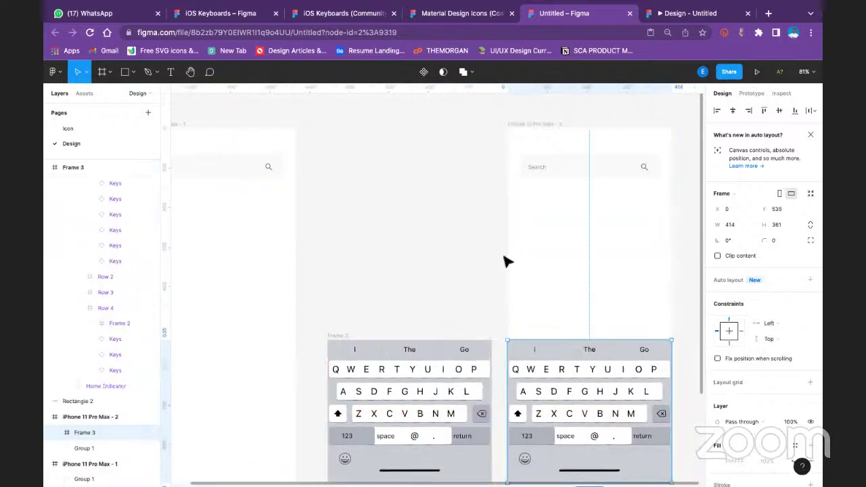
scroll(505, 257, "down", 4)
left_click(531, 394)
scroll(531, 394, "up", 5)
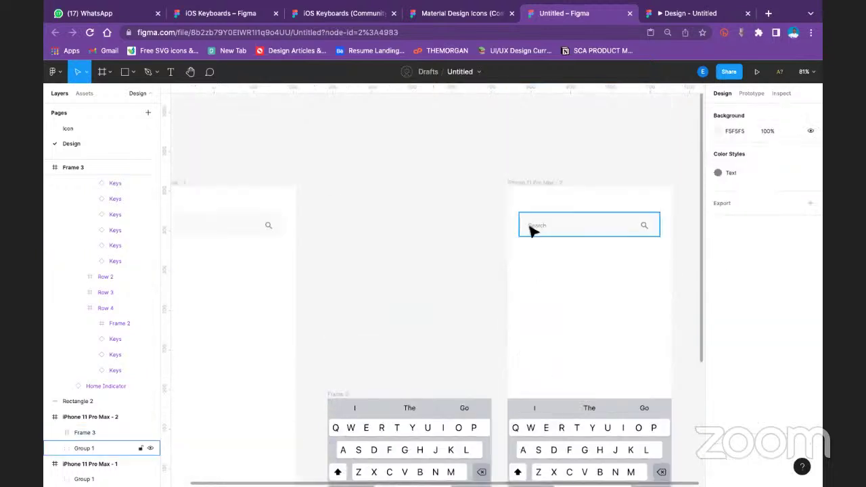
Change the second frame's Search placeholder text to 'B'
double_click(531, 228)
double_click(534, 225)
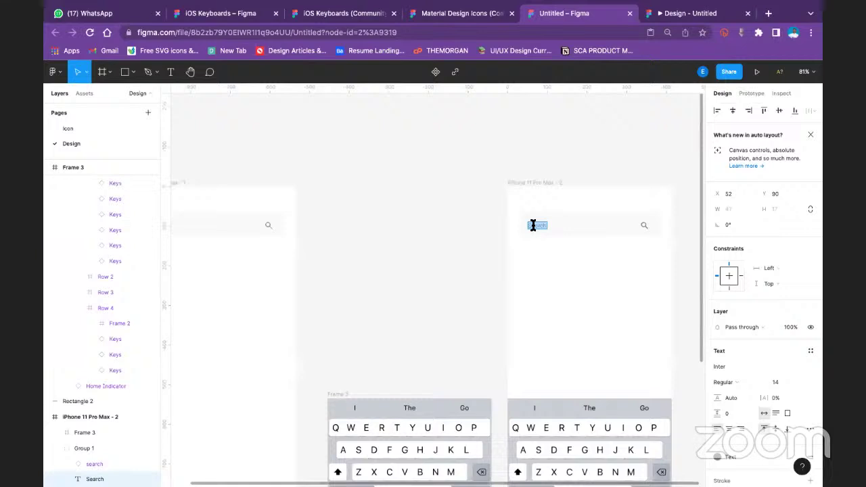
type("B")
Drill into the left keyboard's third key row to select the B key
left_click(432, 466)
scroll(433, 462, "down", 1)
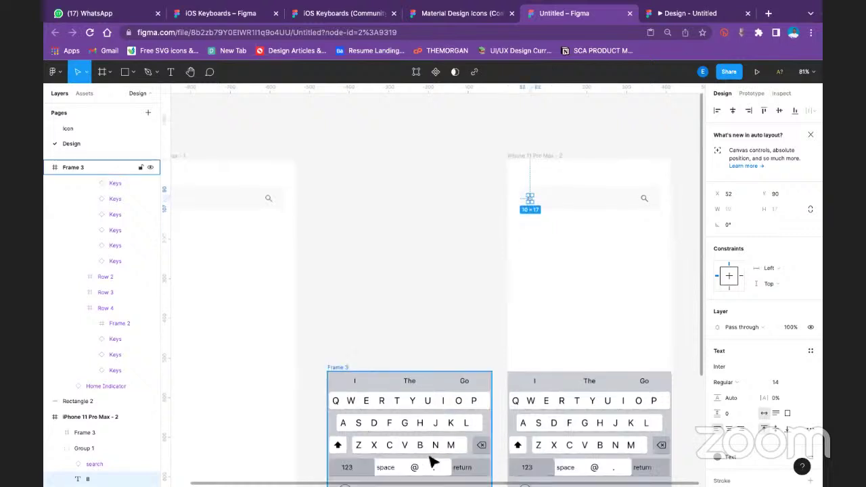
double_click(422, 448)
double_click(421, 449)
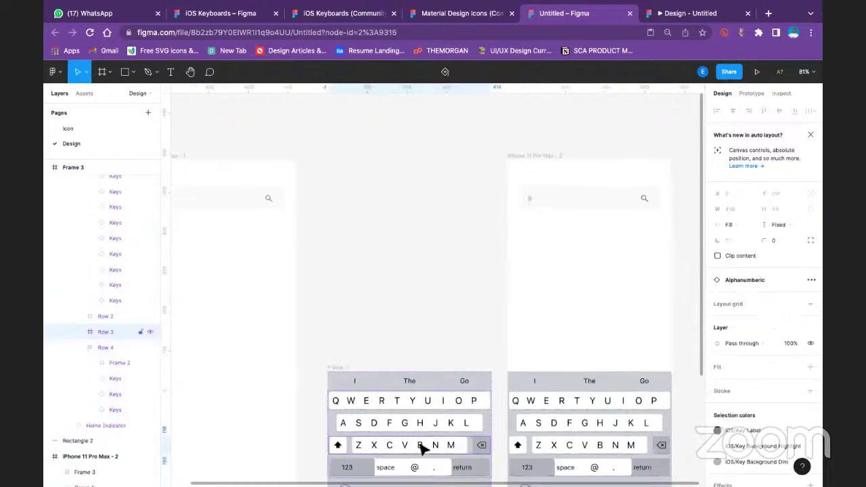
double_click(421, 449)
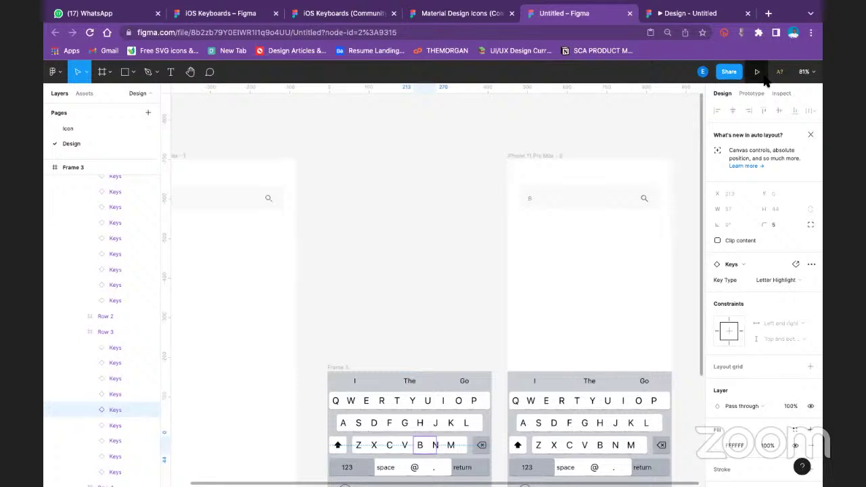
Link the B key to the second phone screen and test tapping it in the prototype
left_click(751, 93)
left_click_drag(436, 444, 509, 406)
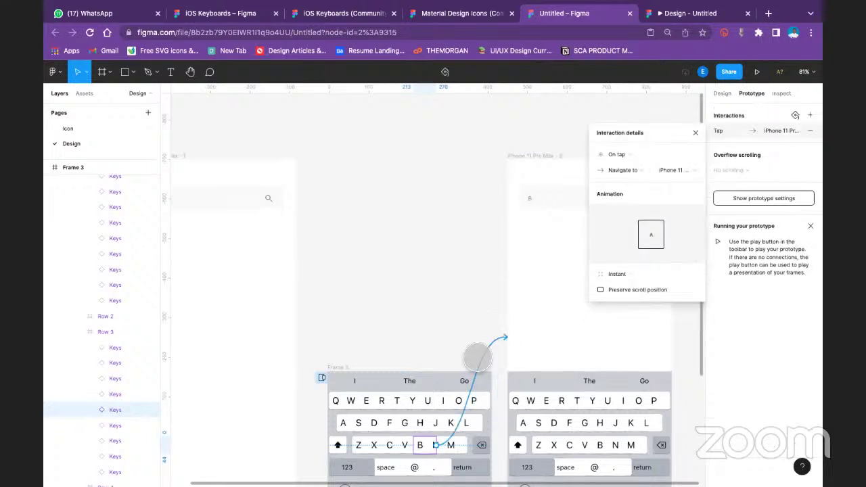
key("super+alt+Return")
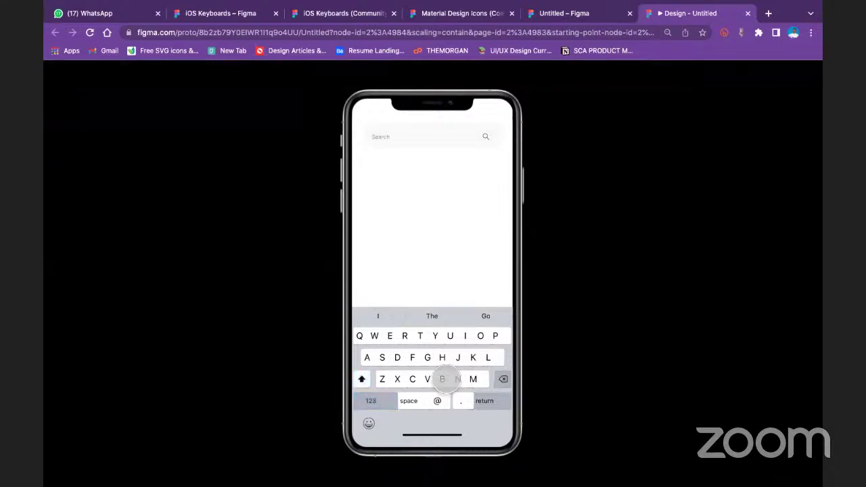
left_click(443, 379)
left_click(443, 379)
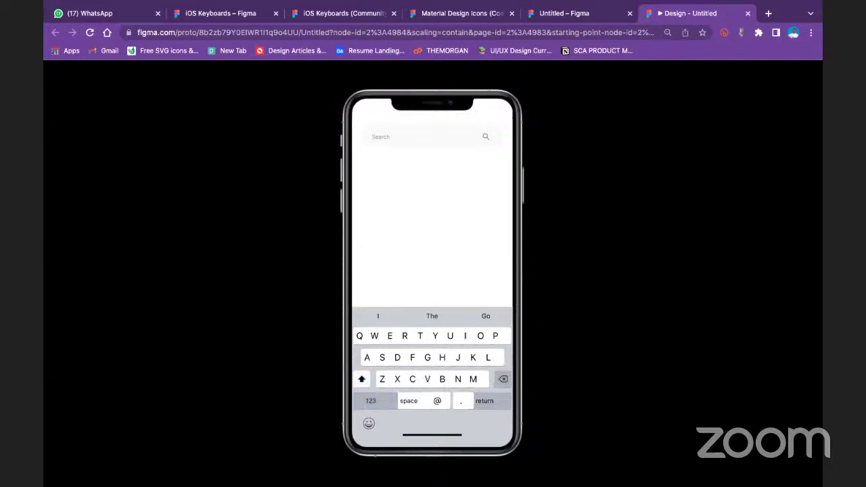
Back in the editor, clear the selection and launch the prototype in presentation view
left_click(555, 16)
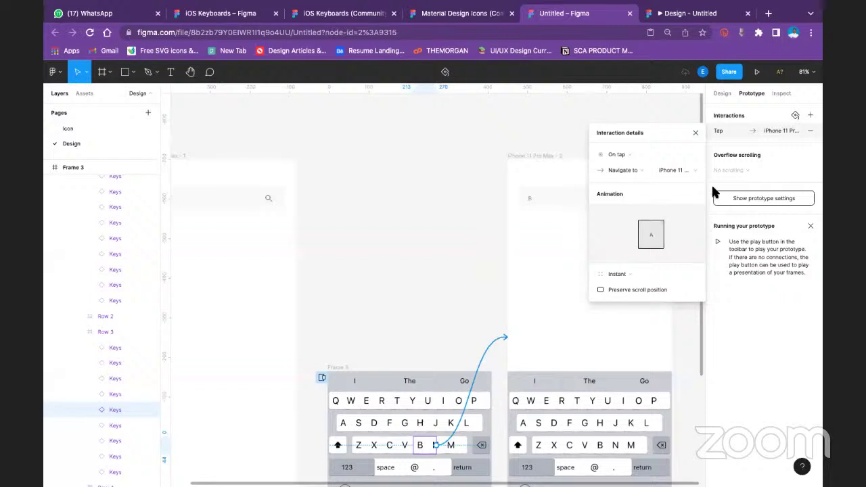
left_click(696, 132)
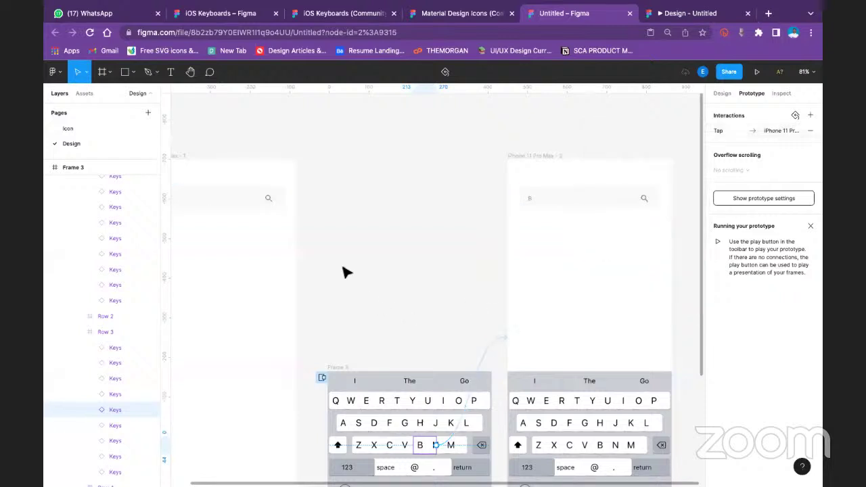
left_click(212, 164)
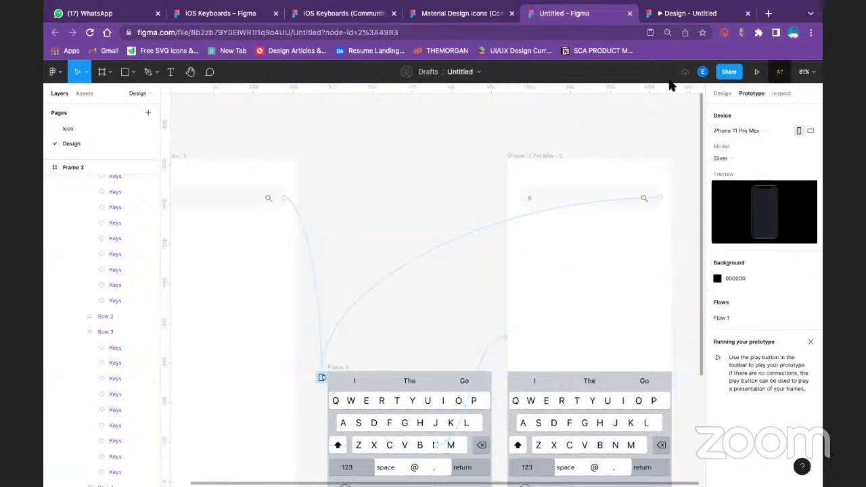
left_click(756, 72)
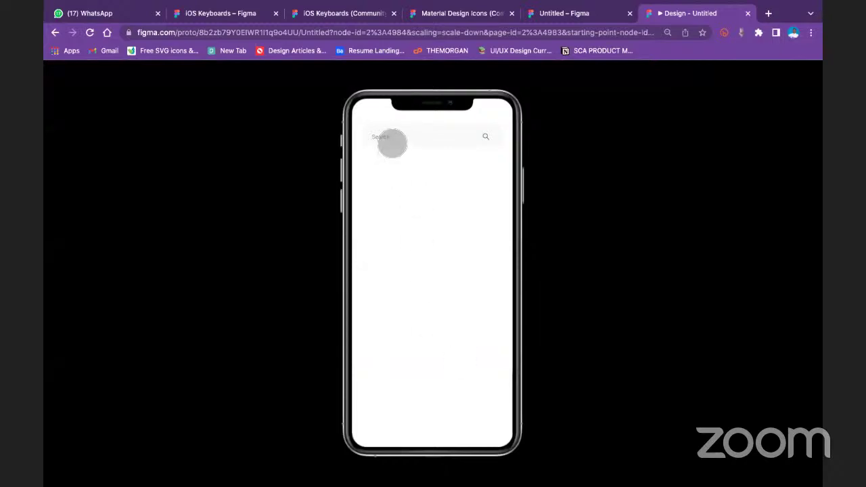
Tap the search bar to raise the keyboard, then tap the B key several times
left_click(393, 142)
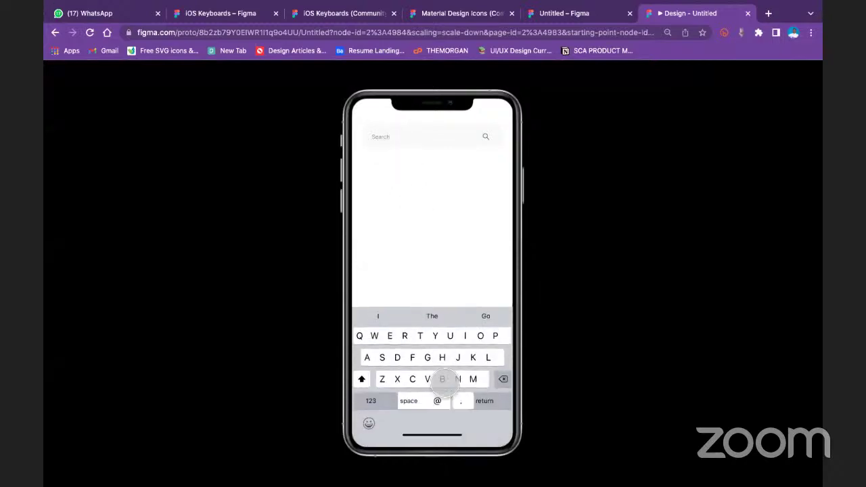
left_click(442, 384)
left_click(441, 384)
left_click(443, 385)
left_click(443, 383)
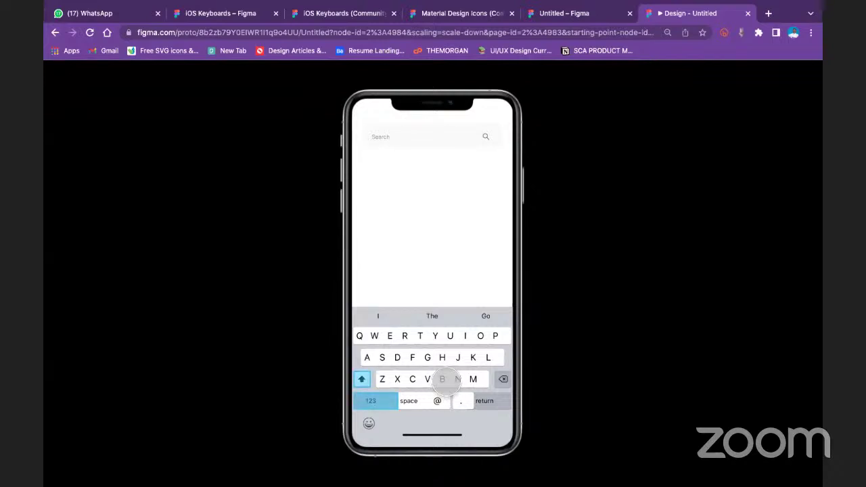
Check Frame 3's interaction, then retest B opening the screen that reads 'B'
left_click(562, 13)
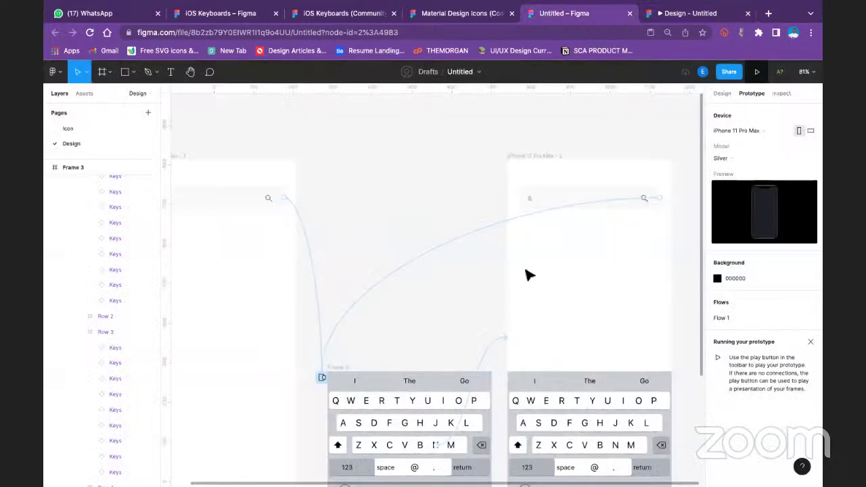
left_click(427, 440)
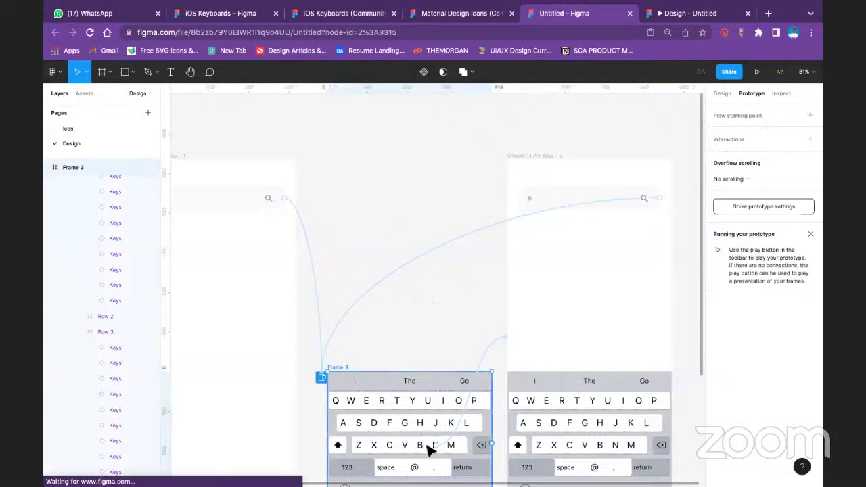
left_click(677, 13)
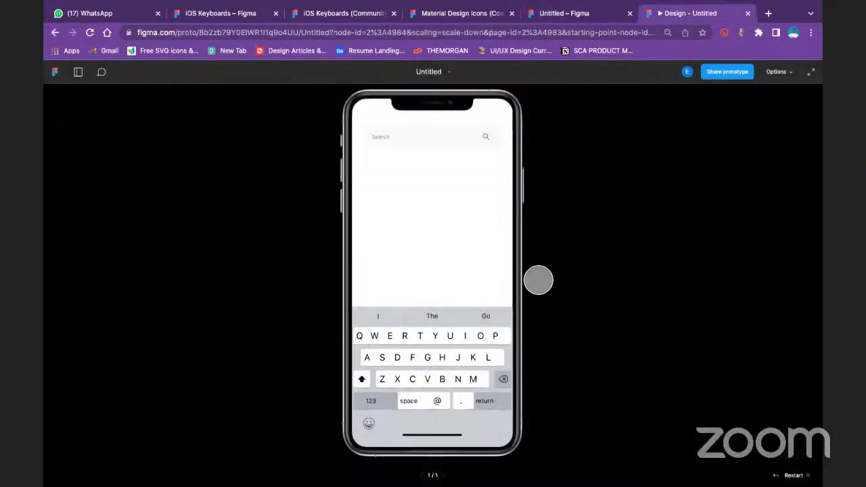
left_click(462, 379)
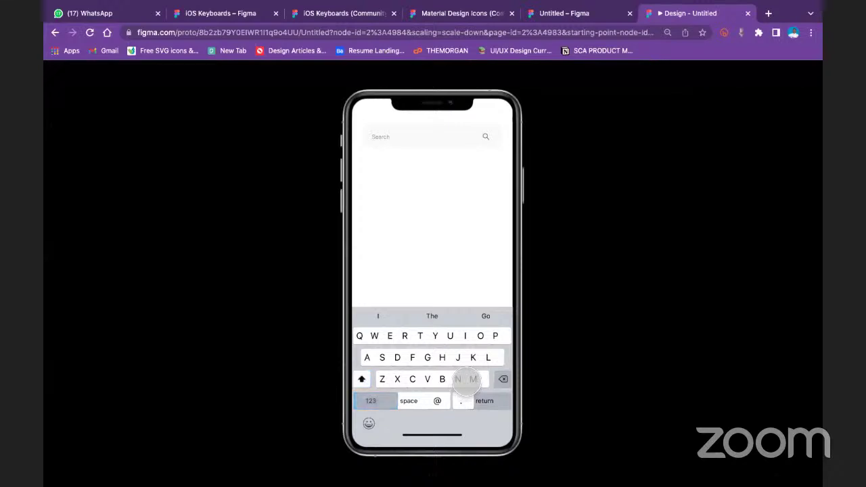
left_click(465, 381)
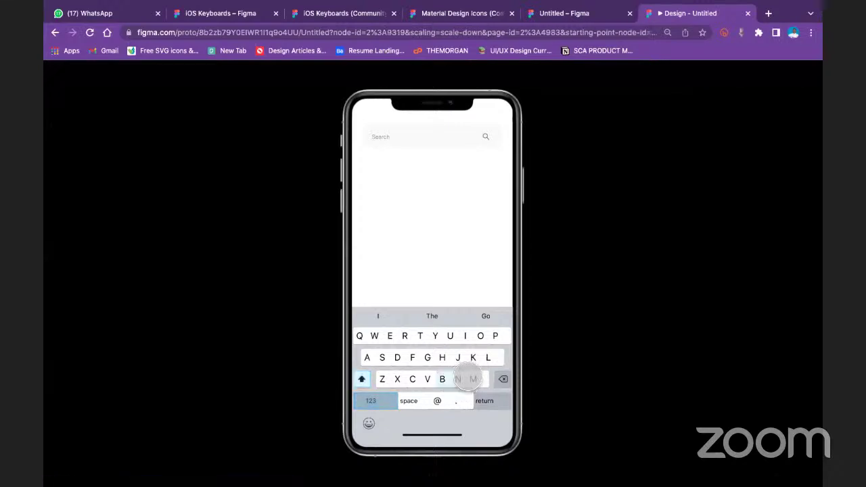
left_click(443, 379)
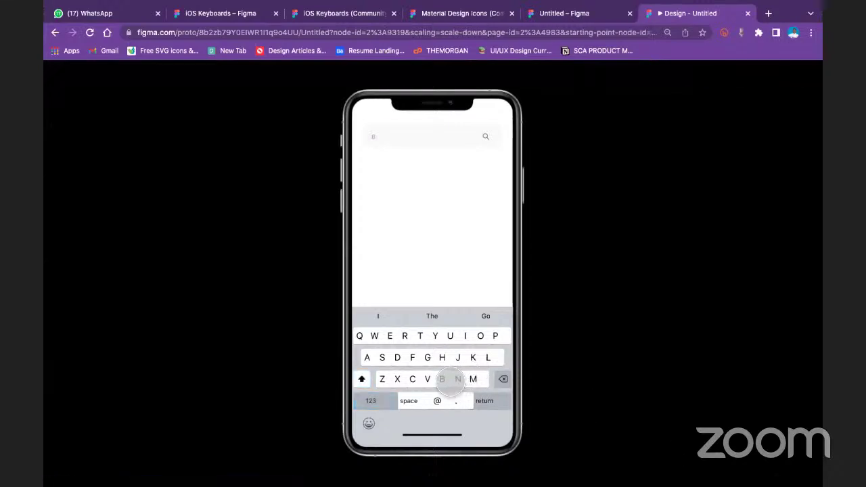
left_click(448, 379)
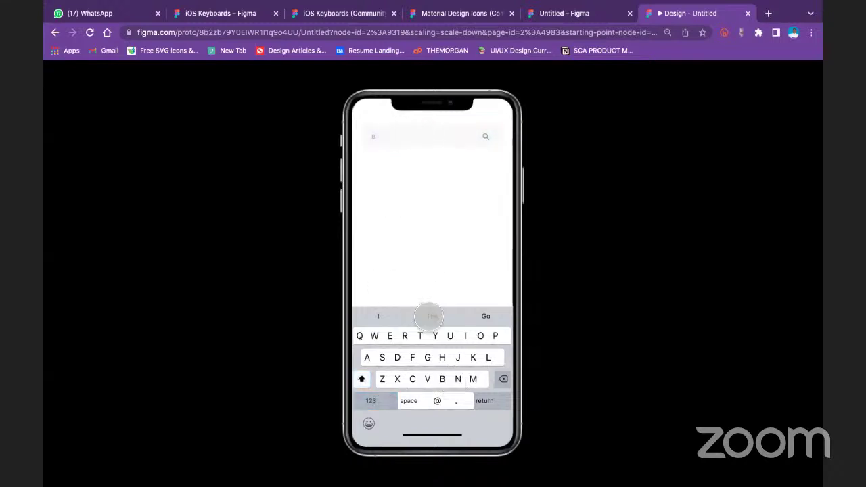
left_click(574, 15)
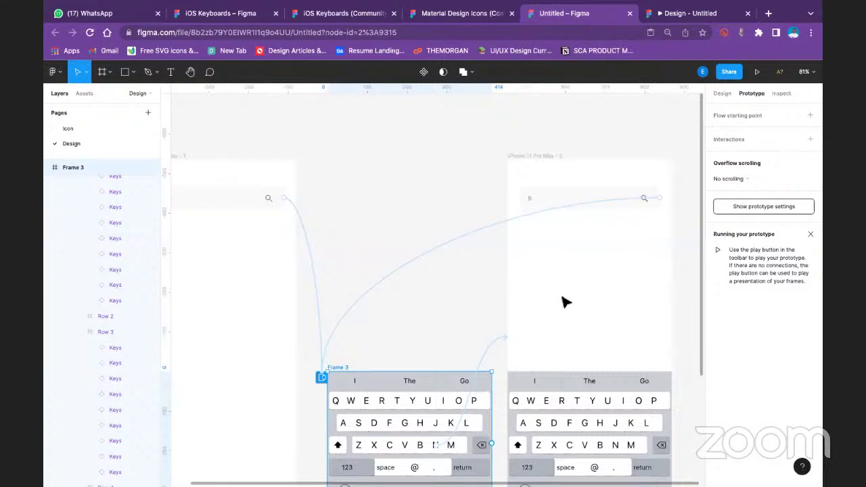
Deselect Frame 3, check iPhone 11 Pro Max - 1's prototype settings, then show Rectangle 2's design properties
scroll(566, 302, "down", 5)
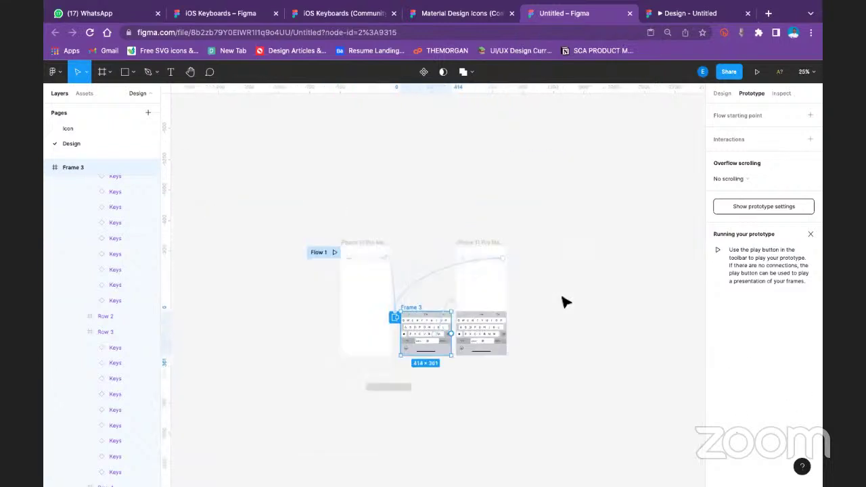
left_click(721, 94)
left_click(531, 251)
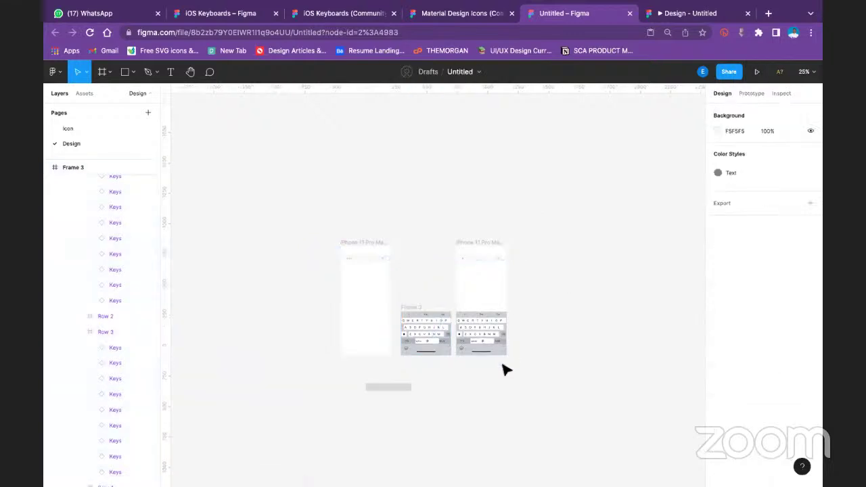
scroll(495, 340, "down", 3)
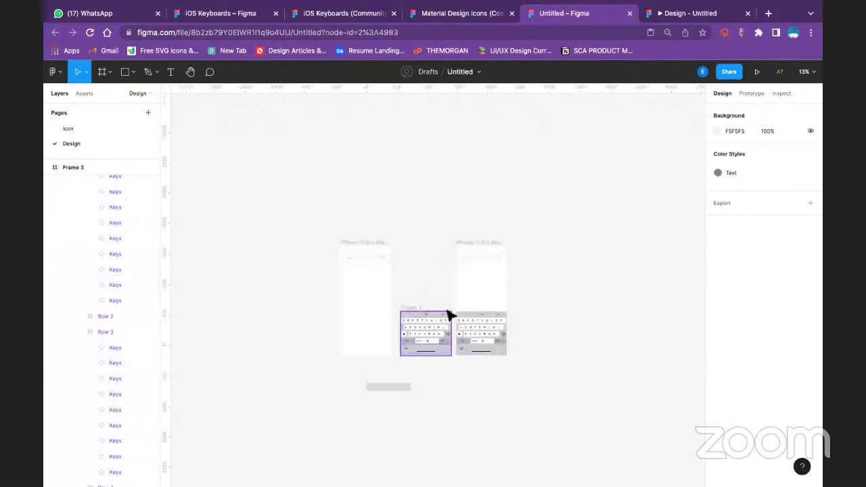
scroll(437, 303, "up", 5)
scroll(437, 290, "down", 3)
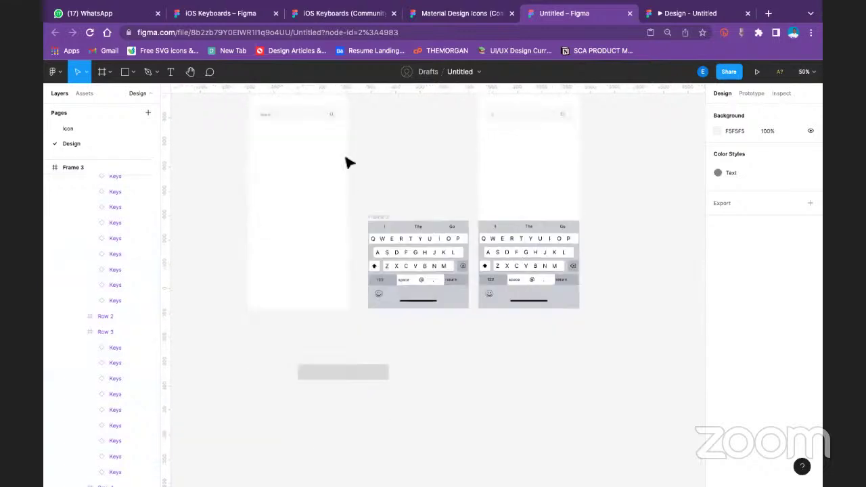
scroll(290, 175, "up", 2)
left_click(289, 150)
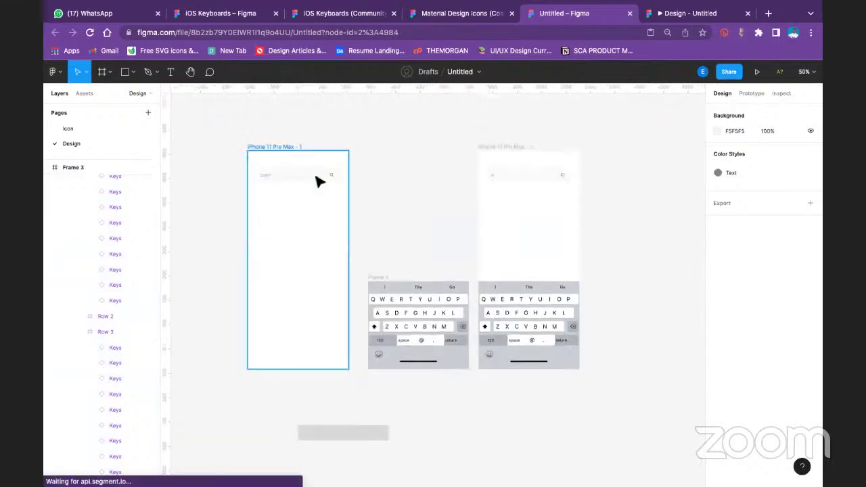
left_click(750, 93)
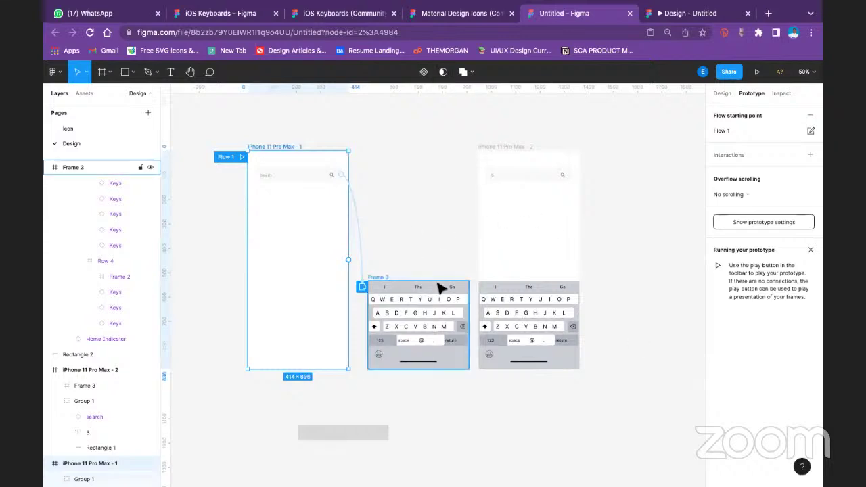
left_click(336, 432)
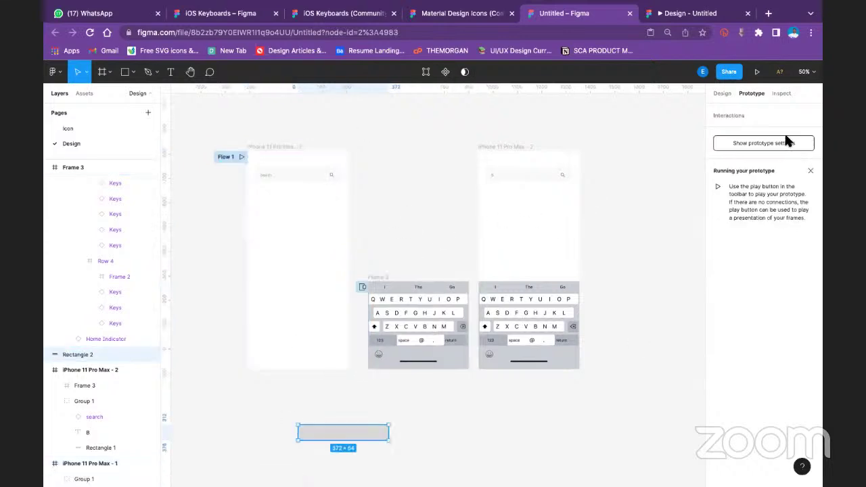
left_click(721, 92)
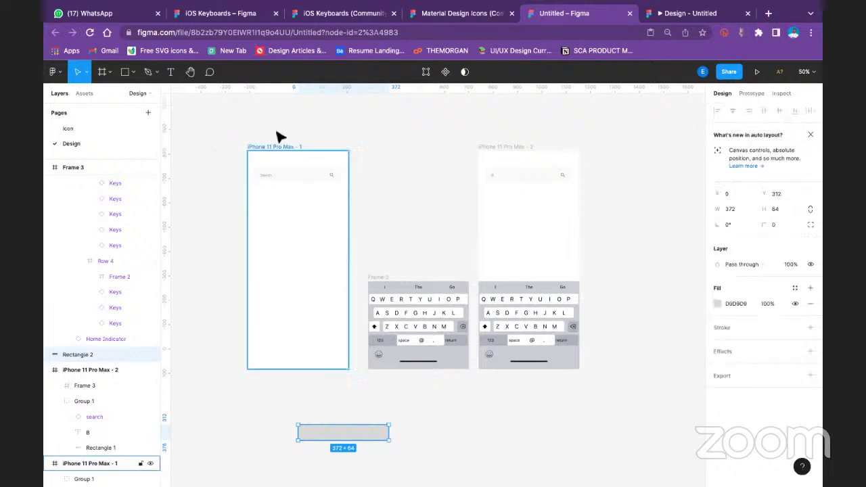
Resize Rectangle 2 to 414 × 89 at the phone's bottom, then move it back below the phones
left_click_drag(342, 432, 313, 347)
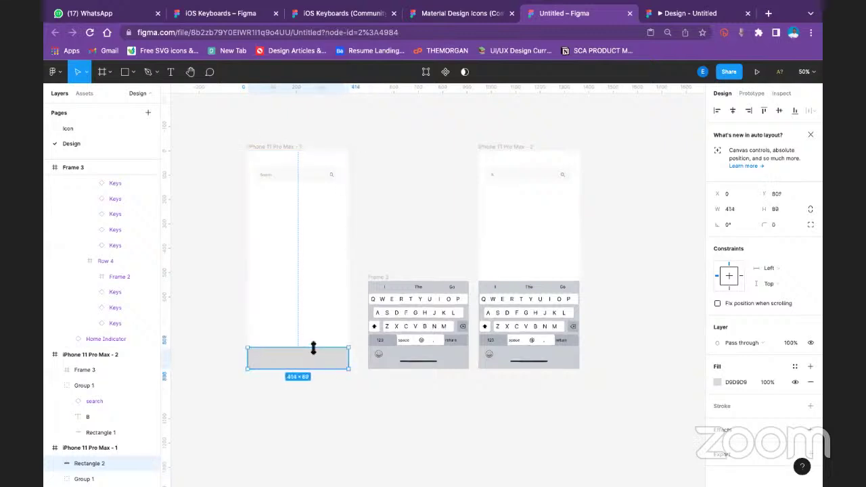
left_click(327, 397)
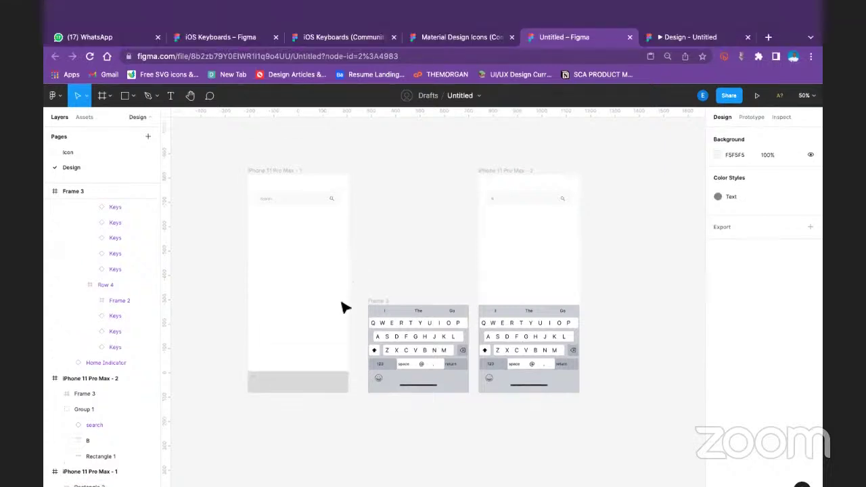
left_click(288, 391)
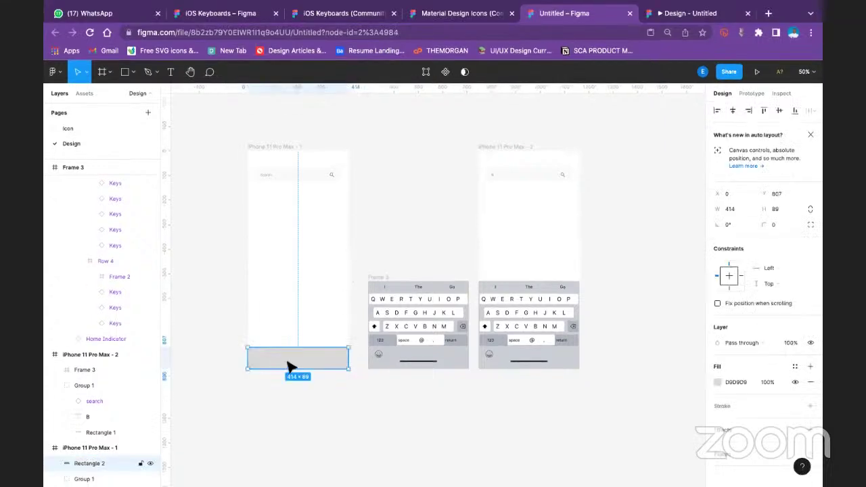
left_click_drag(293, 366, 380, 457)
left_click(477, 436)
scroll(482, 427, "down", 5)
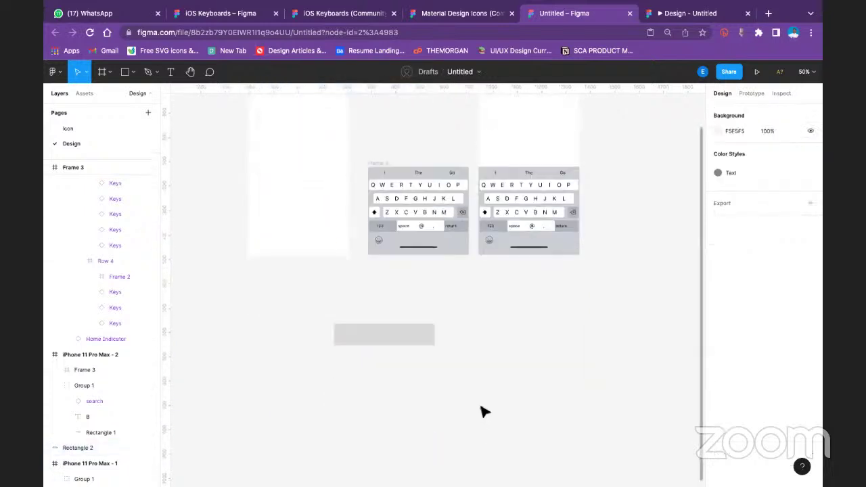
Zoom to 100% and change Rectangle 2's fill to white FFFFFF
key("shift+0")
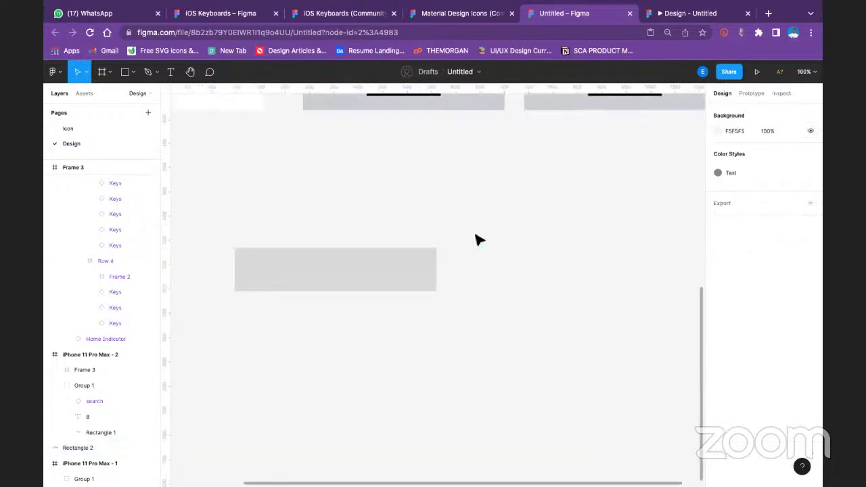
left_click(381, 287)
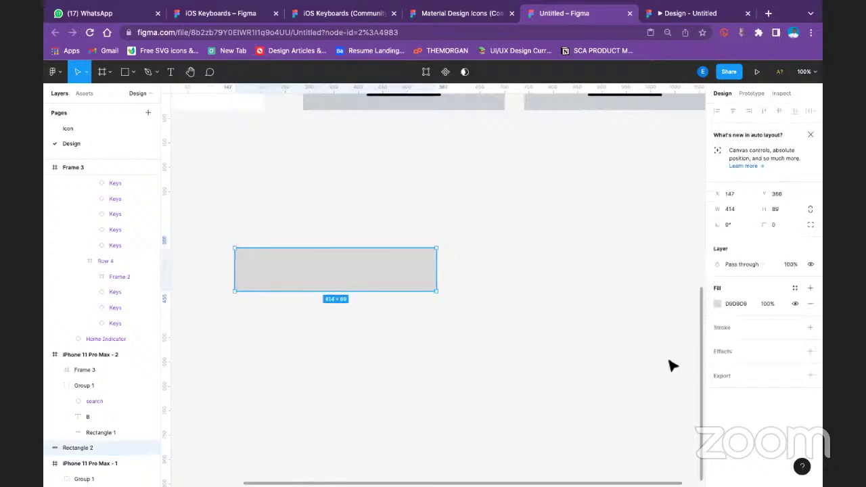
left_click(717, 304)
left_click(623, 441)
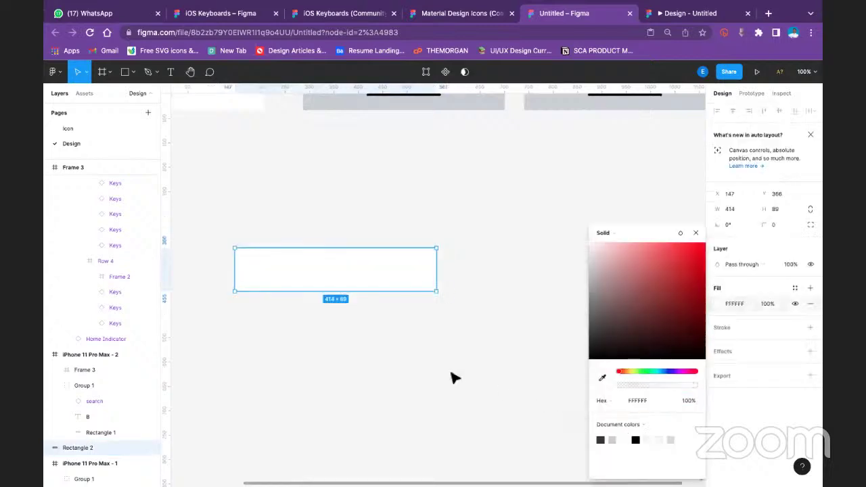
left_click(451, 376)
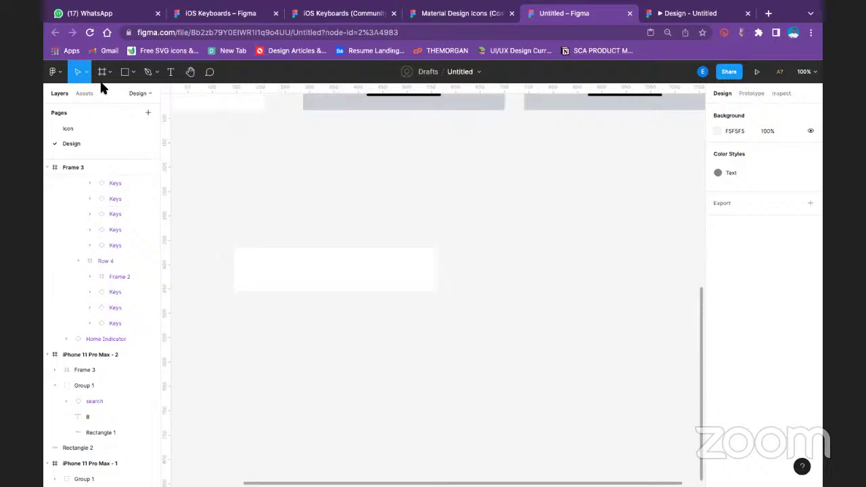
Place a home icon from Assets inside the white bar, sized 48 × 48
left_click(84, 94)
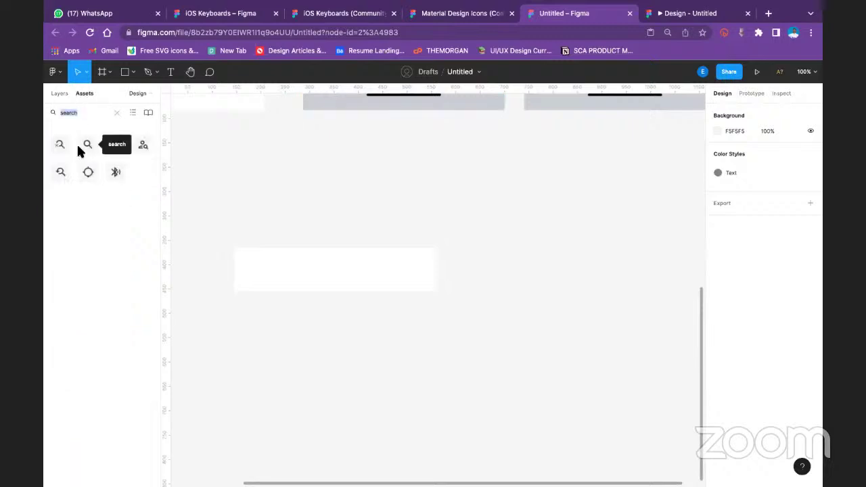
type("home")
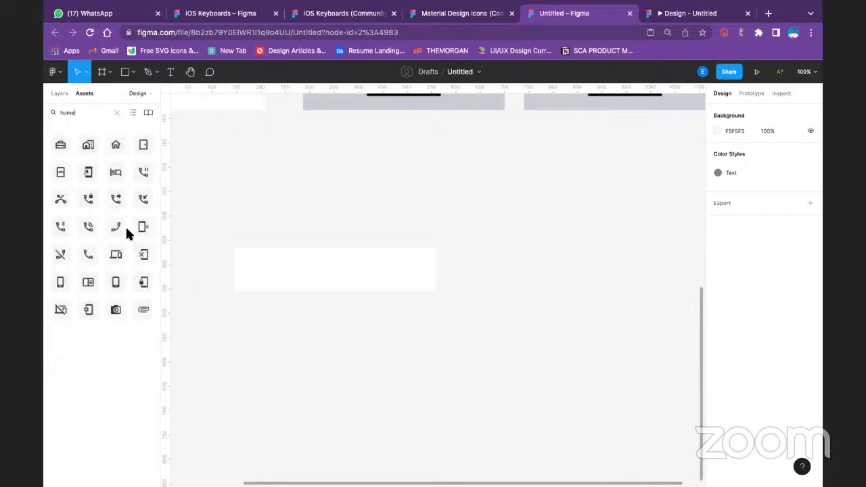
left_click_drag(116, 146, 259, 273)
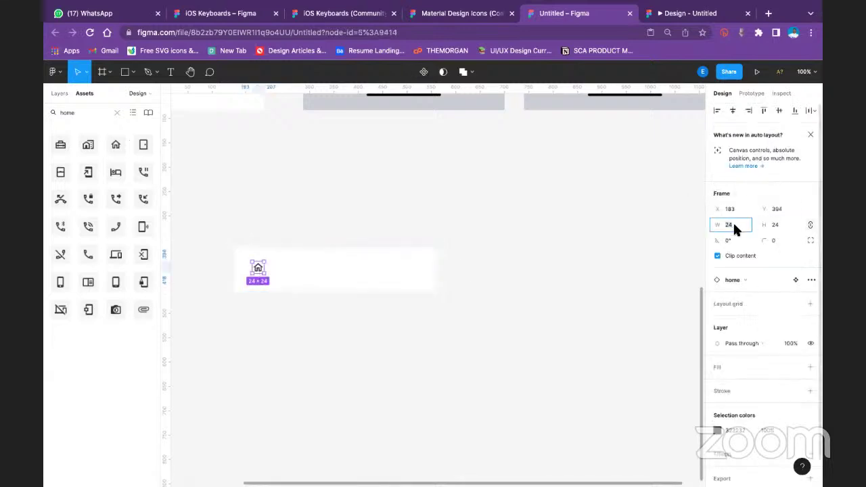
type("48")
left_click(774, 226)
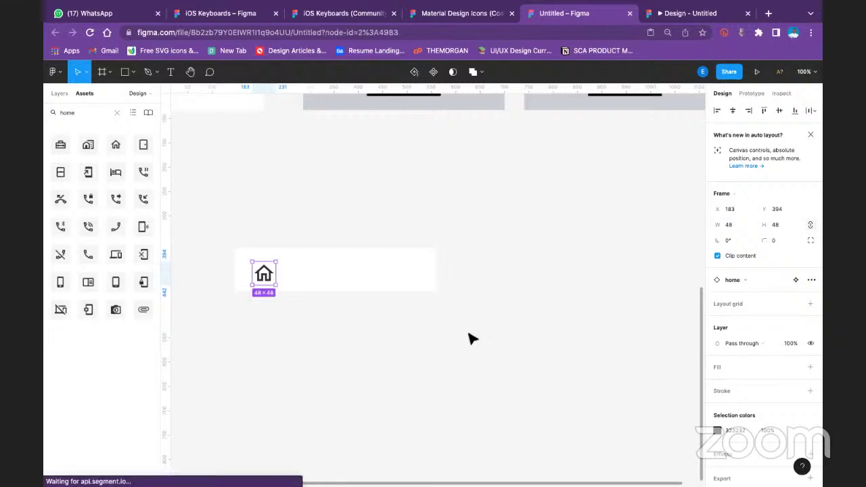
Nudge the home icon into position and duplicate it twice with Ctrl+D
left_click(242, 276)
left_click(264, 276)
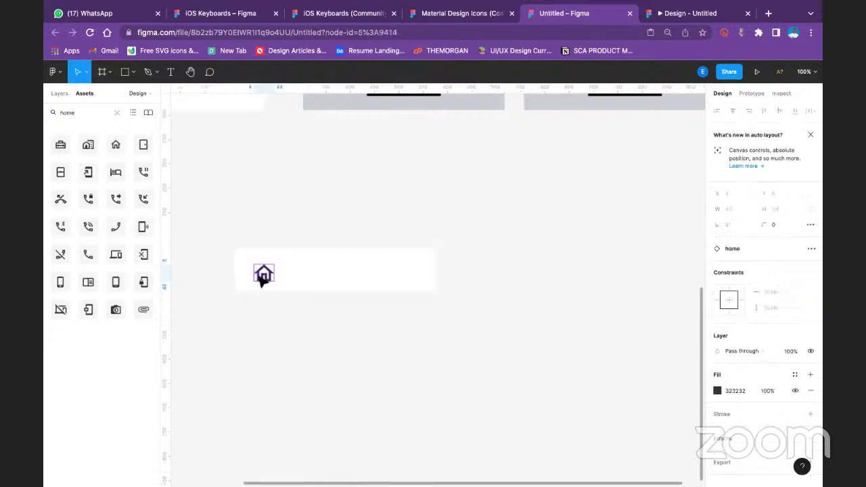
left_click_drag(261, 278, 290, 272)
key("ctrl+d")
key("ctrl+d")
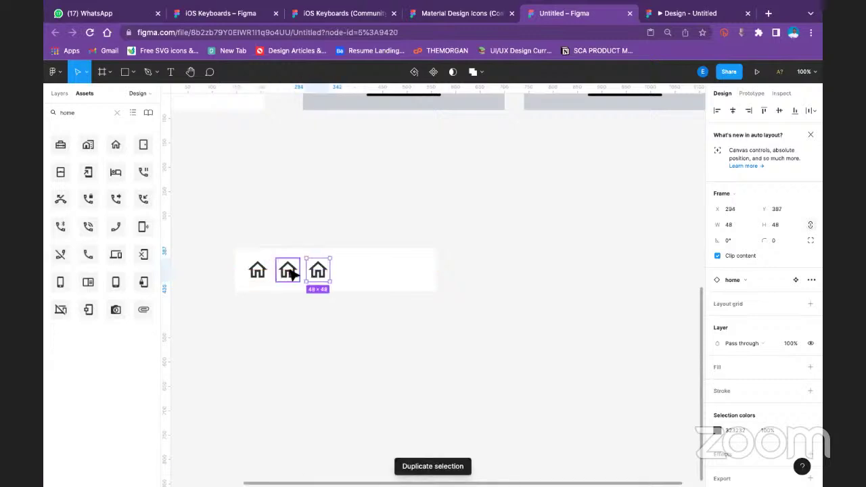
key("ctrl+d")
Move the fourth home icon to the right end of the white bar
left_click(459, 288)
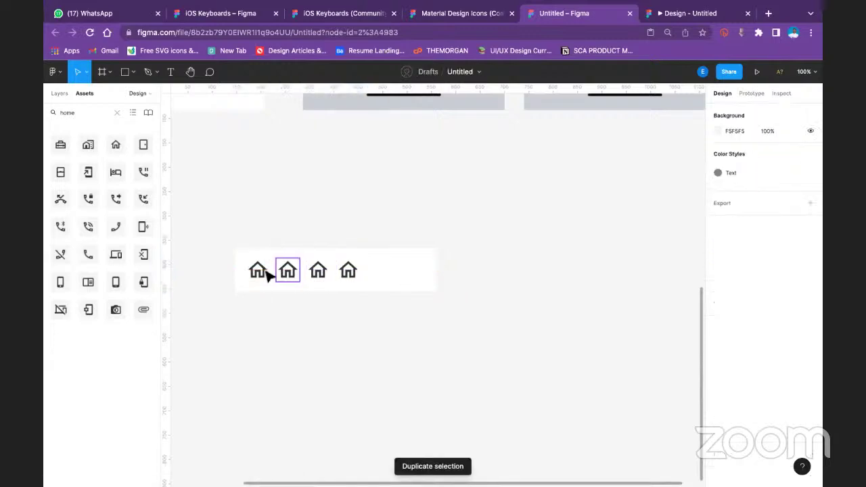
left_click(257, 270)
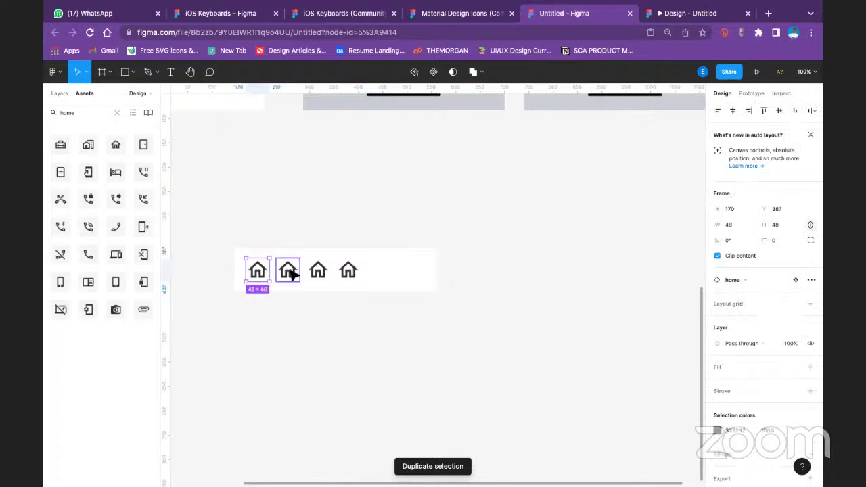
left_click(348, 270)
left_click_drag(354, 272, 413, 270)
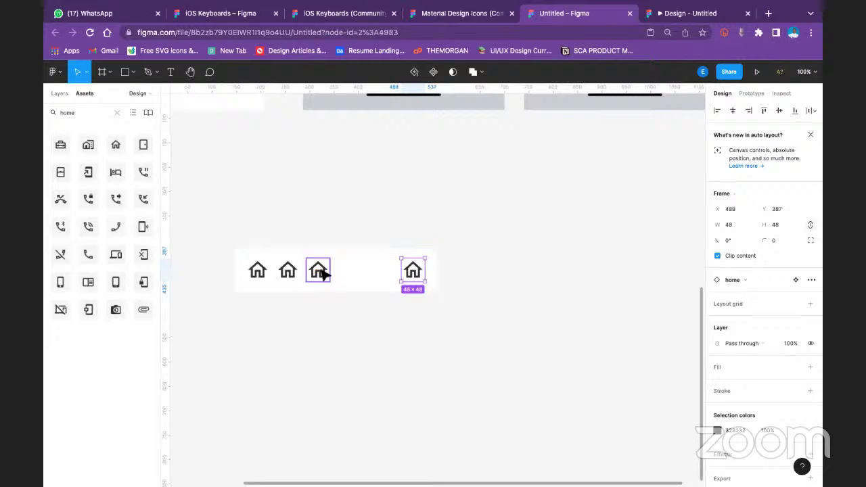
Select all four home icons and apply Distribute horizontal spacing instead of Tidy up
left_click(318, 271, "shift")
left_click(287, 271, "shift")
left_click(258, 272, "shift")
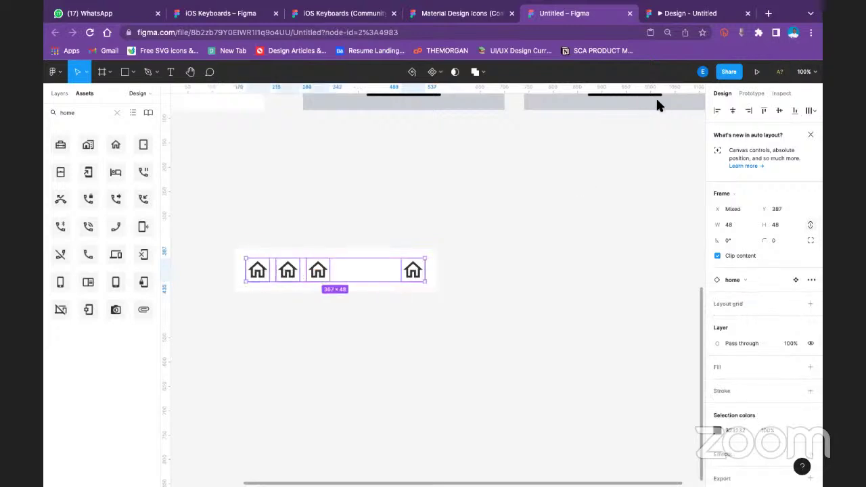
left_click(802, 110)
left_click(777, 127)
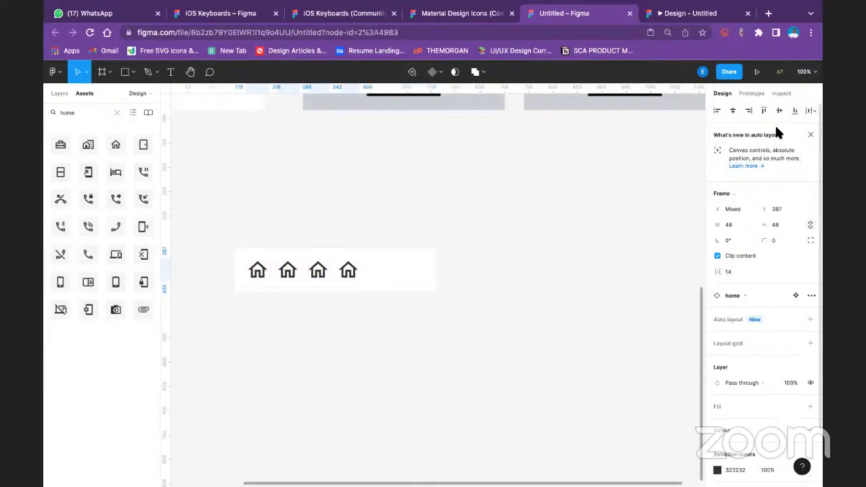
key("ctrl+z")
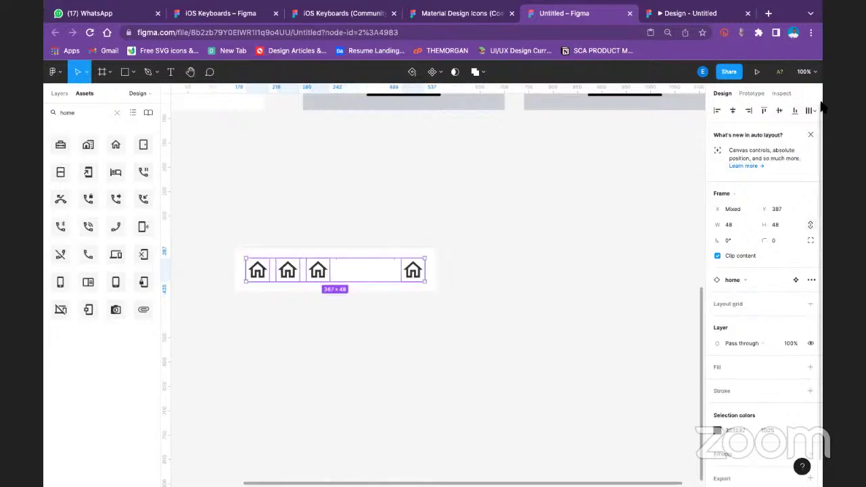
left_click(806, 110)
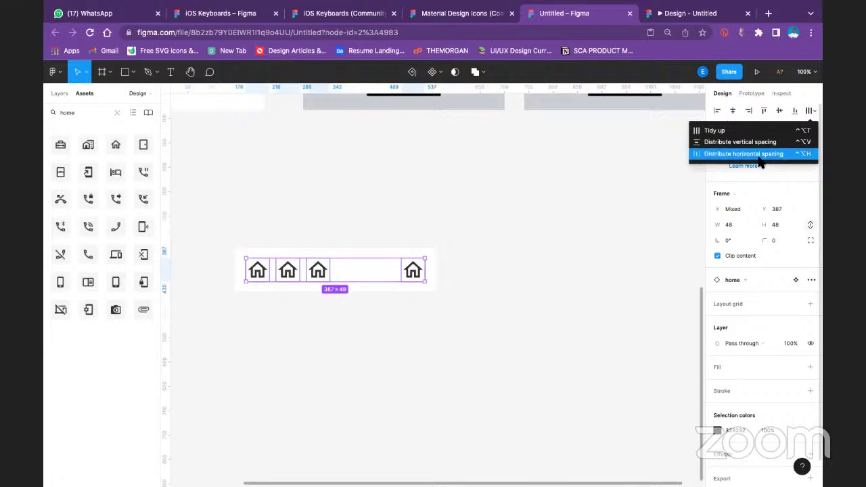
left_click(758, 151)
left_click(467, 312)
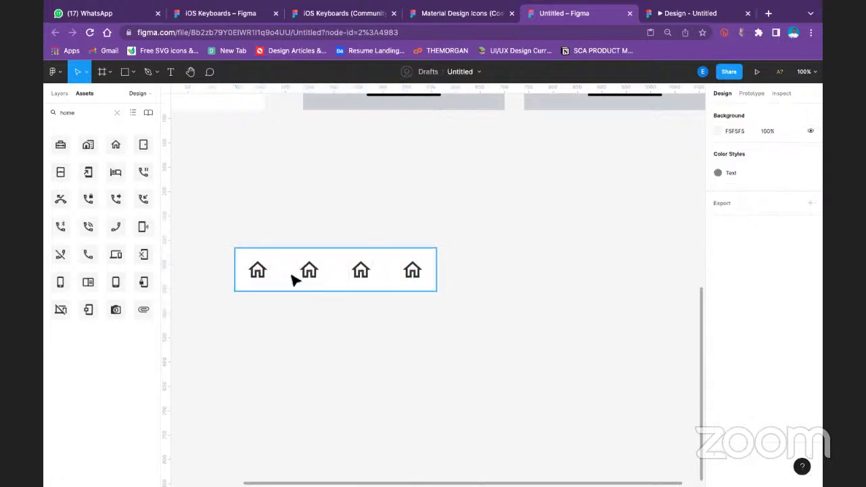
Swap the second home icon for the plain search icon
left_click(305, 270)
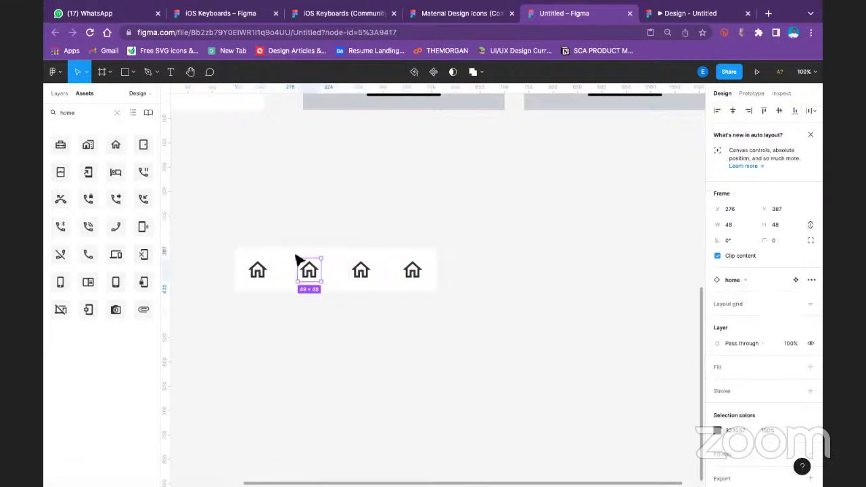
left_click(739, 279)
type("search")
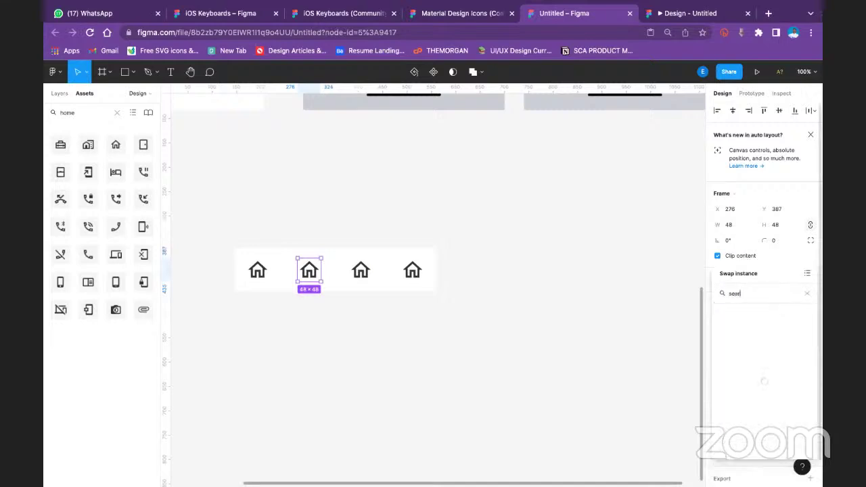
key("Return")
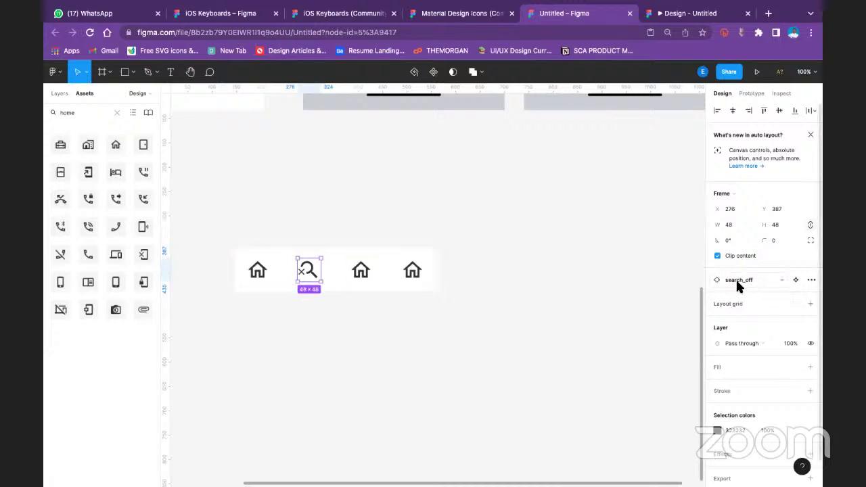
left_click(737, 280)
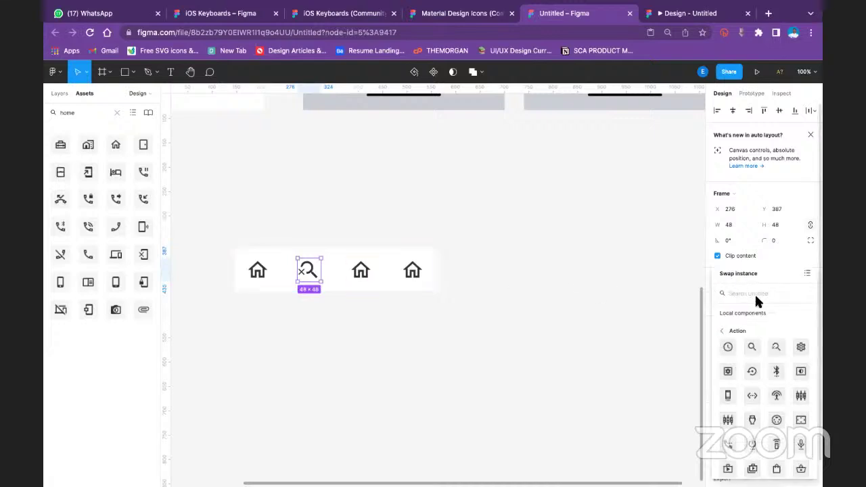
left_click(751, 346)
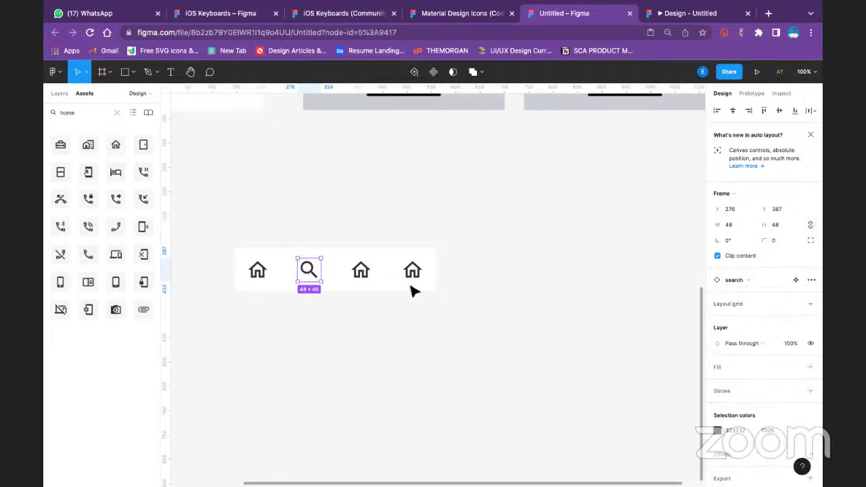
Swap the third home icon for the shopping_cart icon
left_click(361, 271)
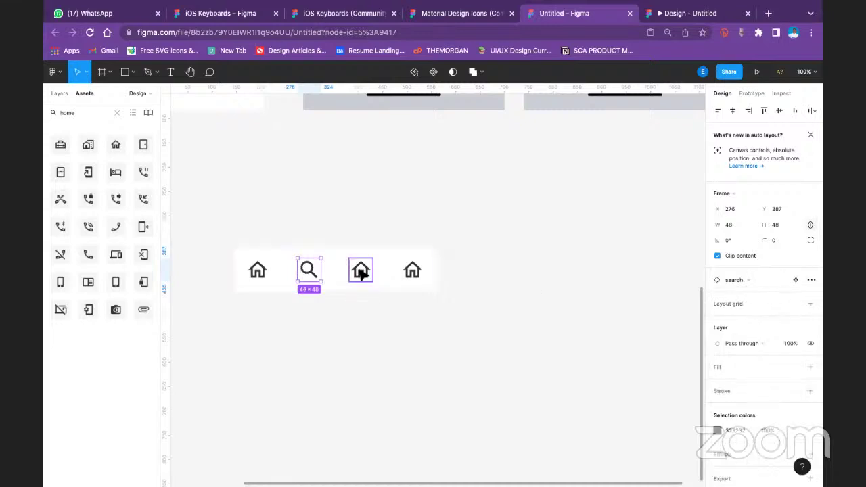
left_click(737, 280)
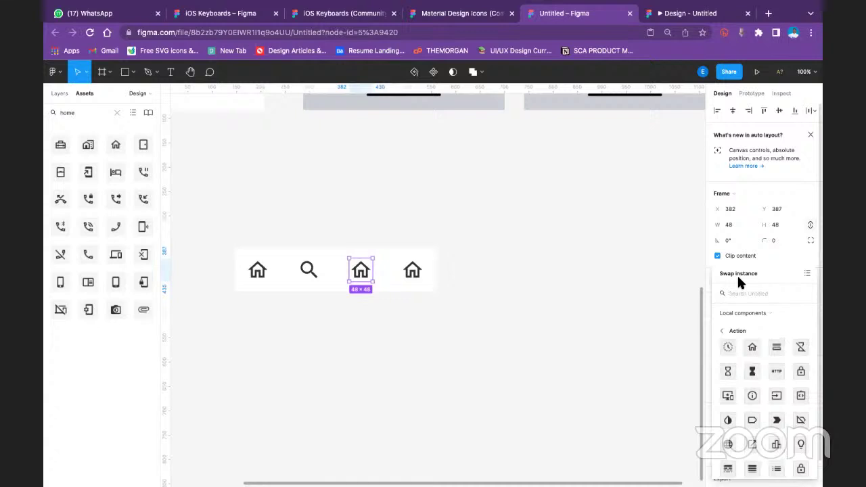
type("cart")
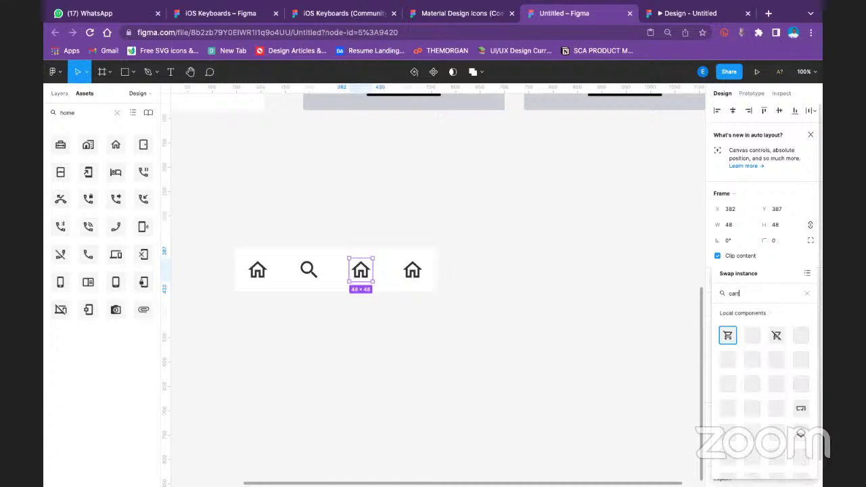
key("Return")
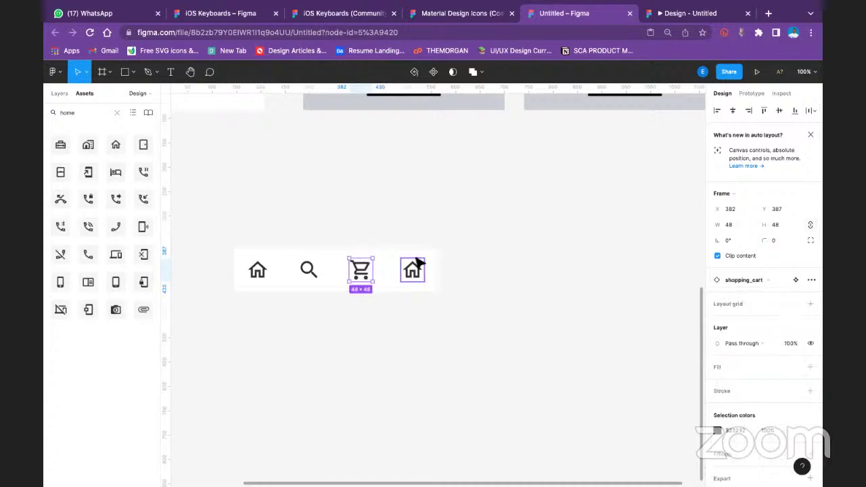
Swap the fourth home icon for the gear settings icon
left_click(414, 267)
left_click(734, 278)
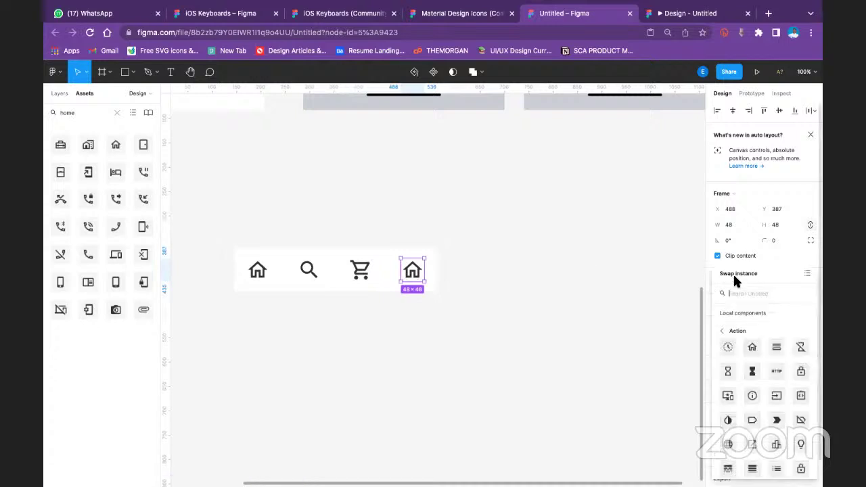
type("setting")
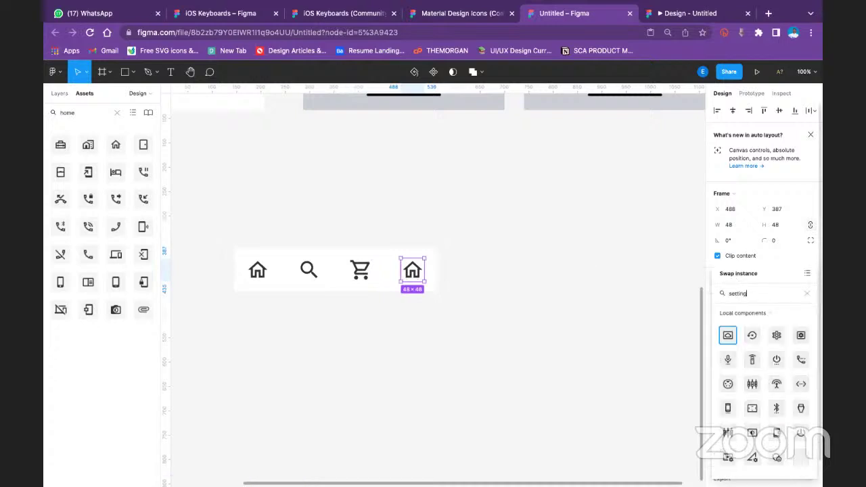
key("Return")
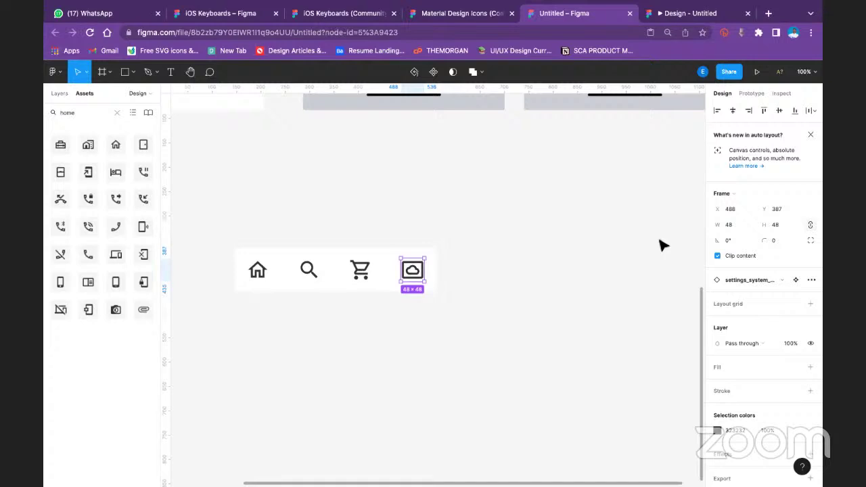
left_click(751, 275)
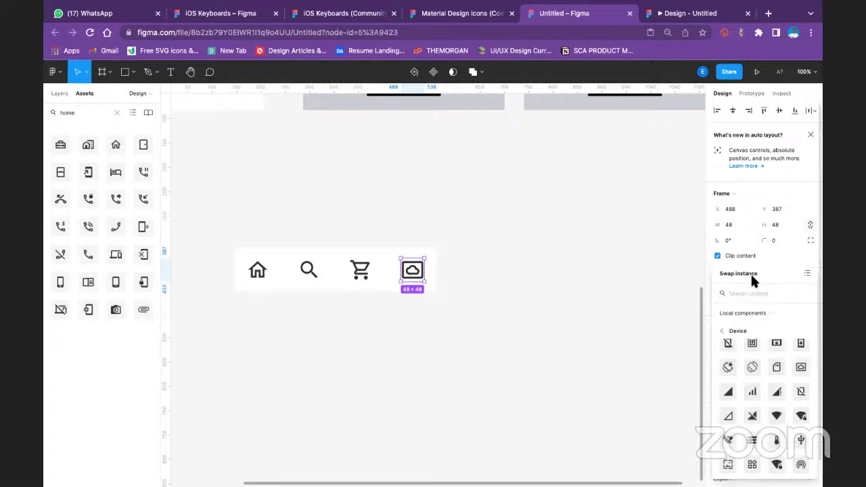
type("sett")
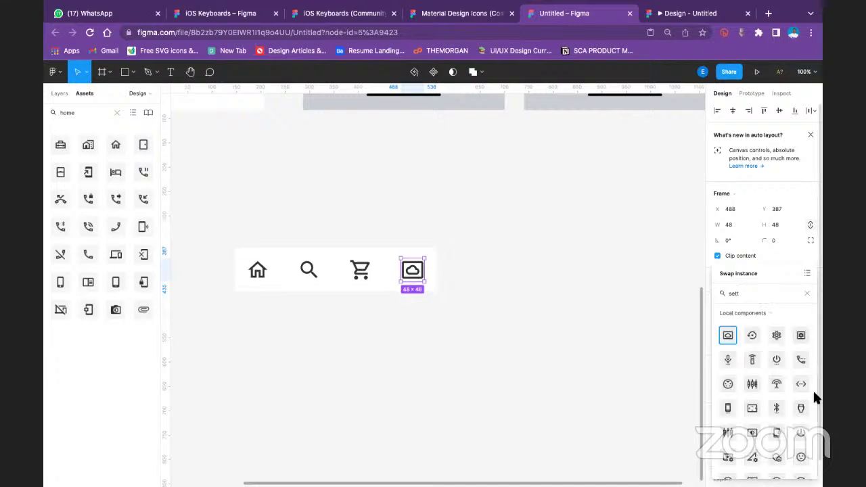
scroll(793, 383, "down", 3)
scroll(789, 362, "up", 3)
left_click(776, 335)
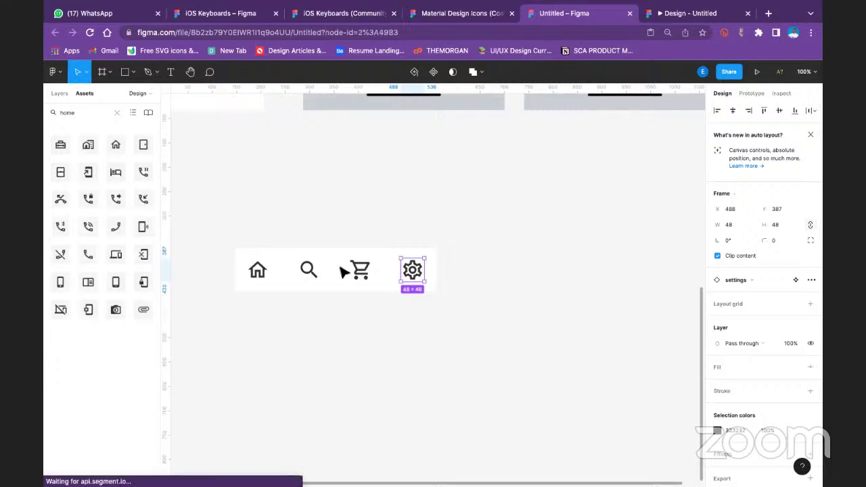
Select the home, search, cart and gear icons together to recolour them
key("Escape")
left_click(258, 271)
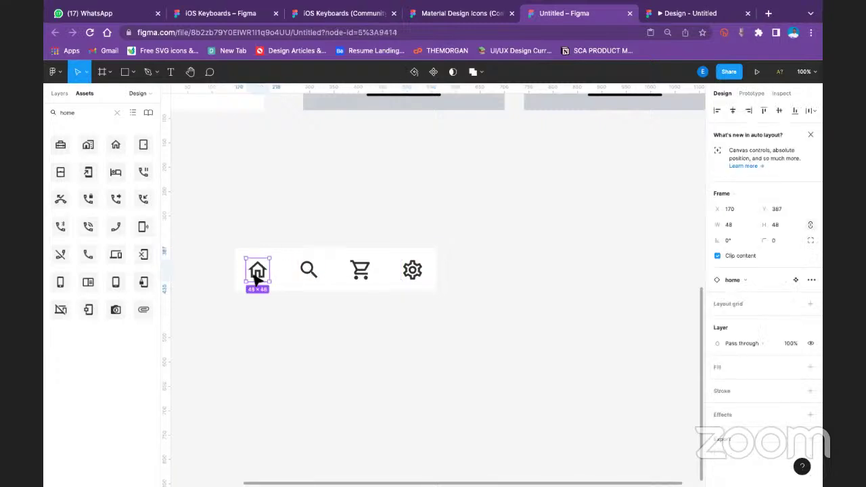
left_click(309, 271, "shift")
left_click(361, 271, "shift")
left_click(412, 271, "shift")
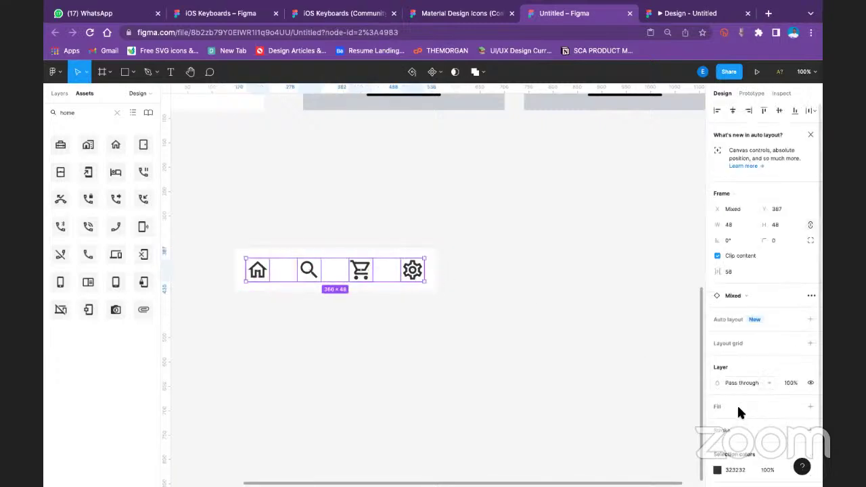
scroll(741, 420, "down", 2)
left_click(718, 402)
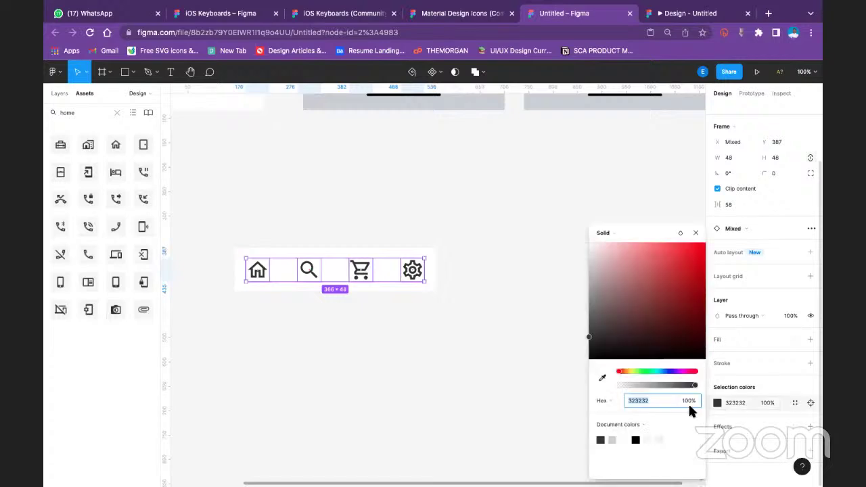
Apply the CCCCCC document colour to the four nav icons, then deselect
left_click(612, 440)
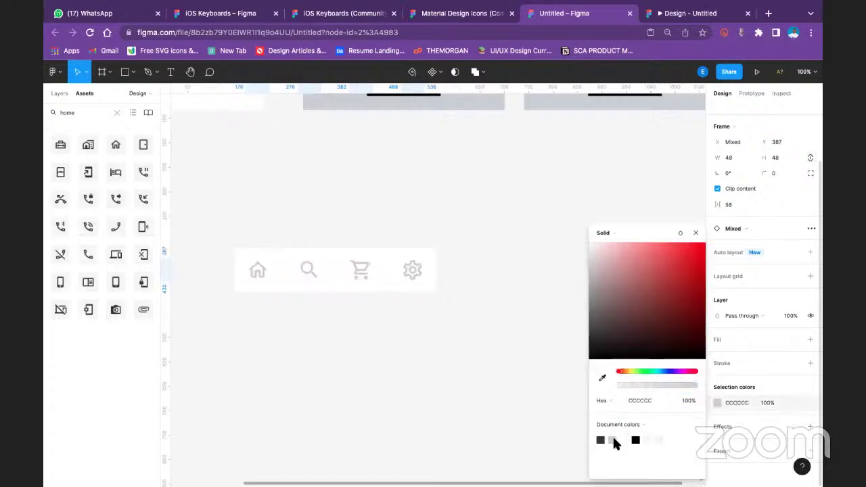
left_click(492, 368)
scroll(276, 230, "up", 2)
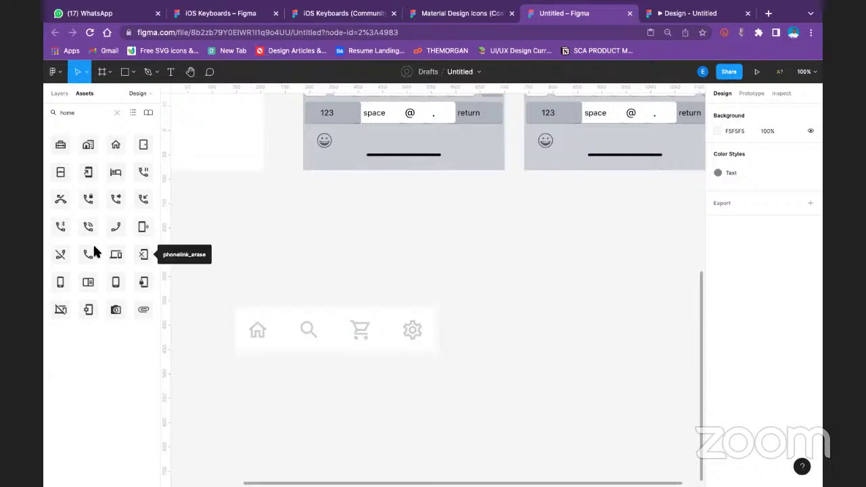
Add a 12-point 'Home' text label above the nav bar
left_click(171, 72)
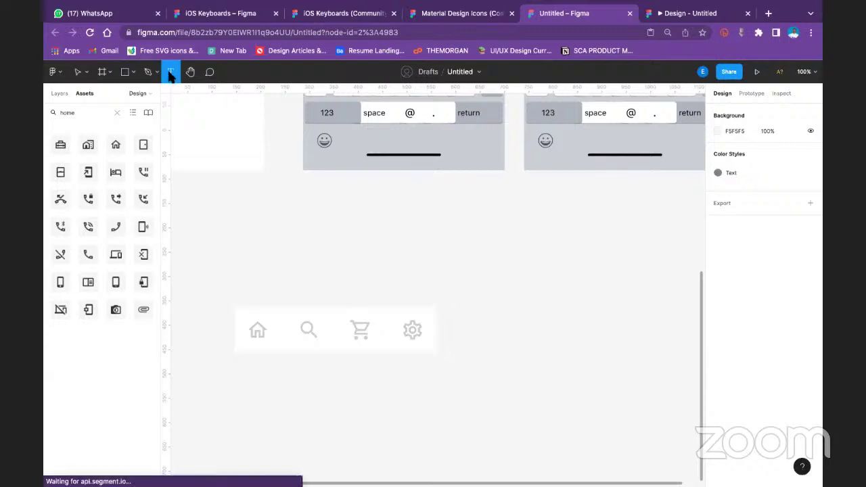
left_click(59, 93)
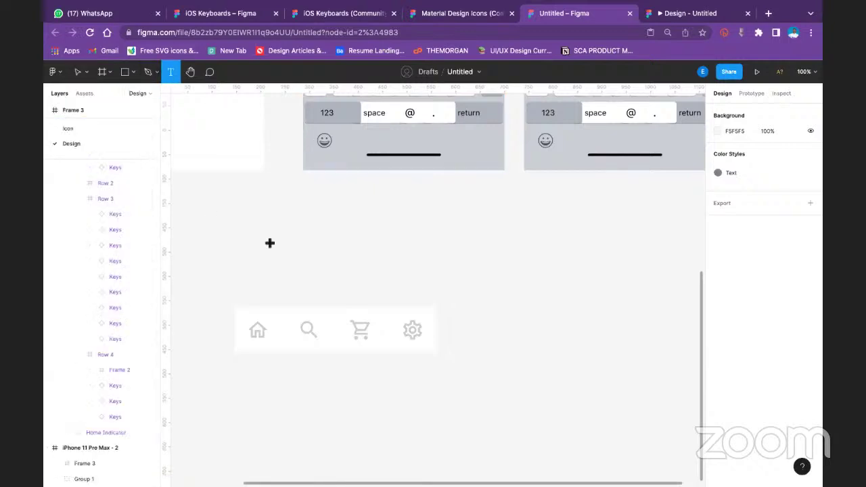
left_click(238, 266)
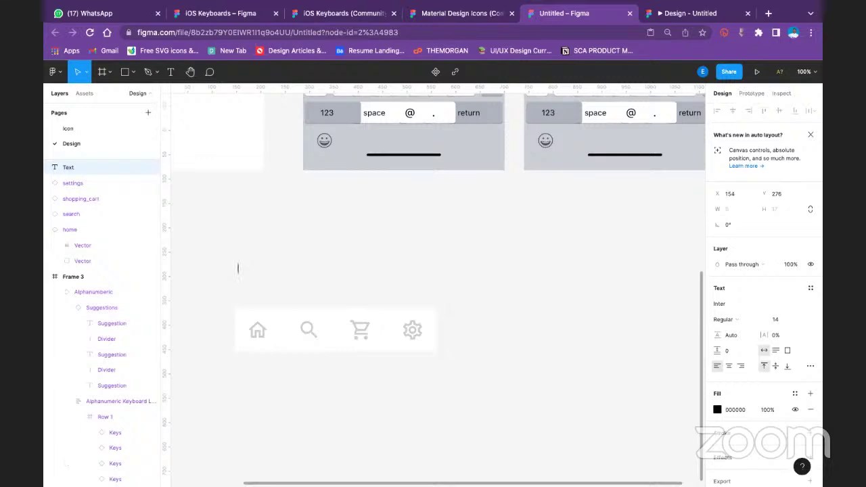
type("Home")
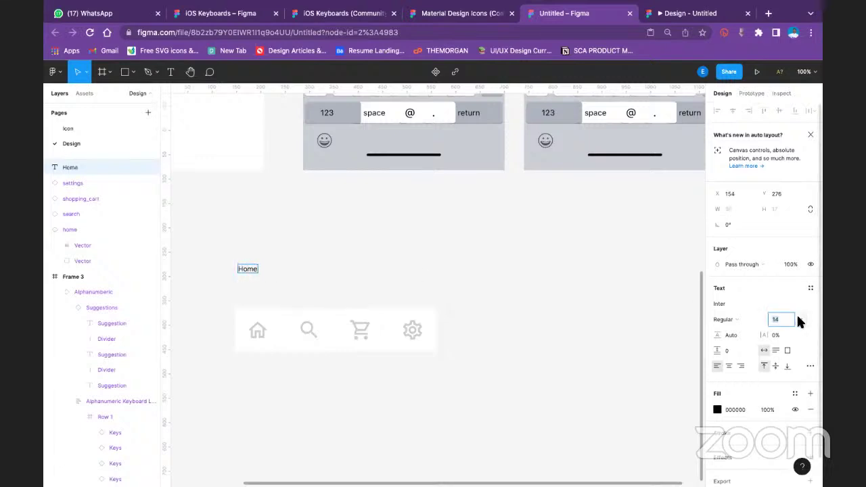
left_click(799, 319)
key("Escape")
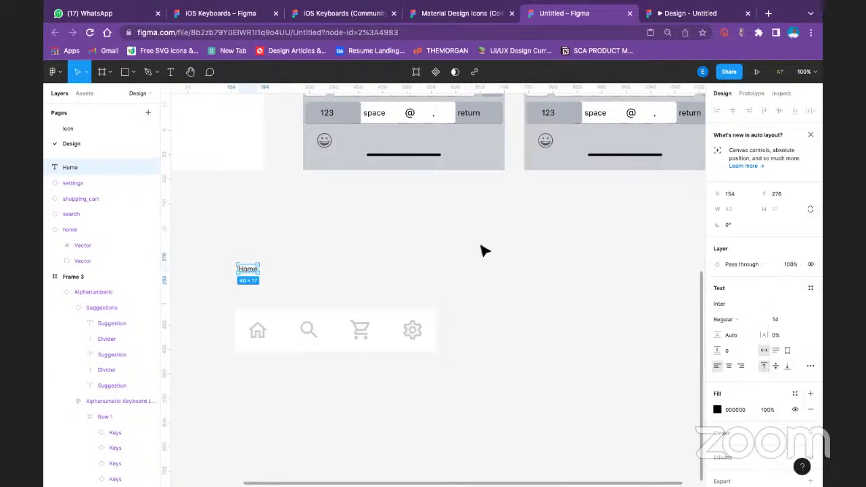
left_click(801, 318)
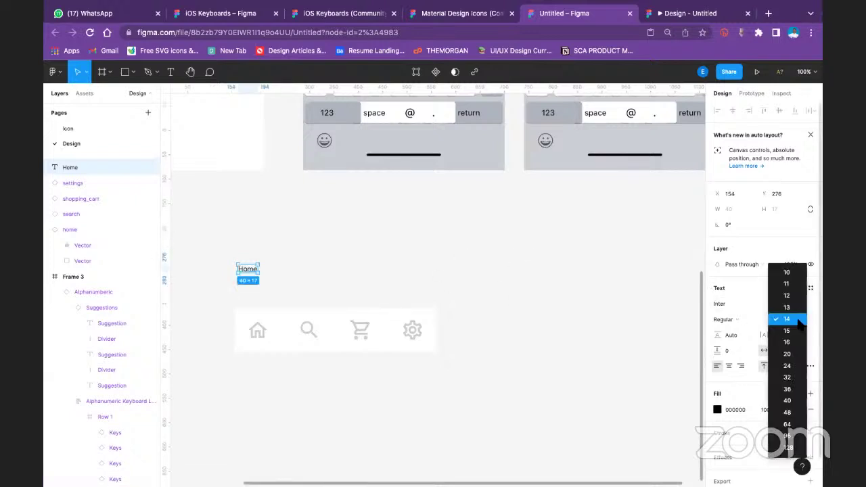
key("Escape")
left_click(203, 267)
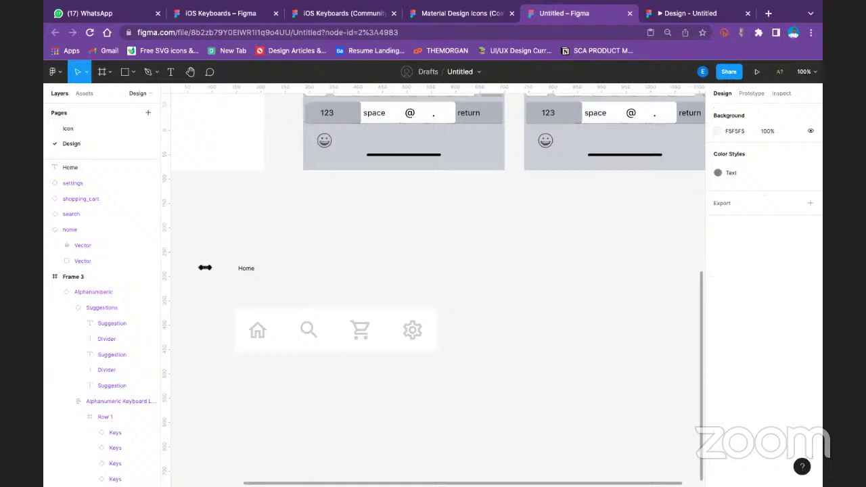
Wrap the Home label in an auto layout frame with Shift+A
left_click(246, 269)
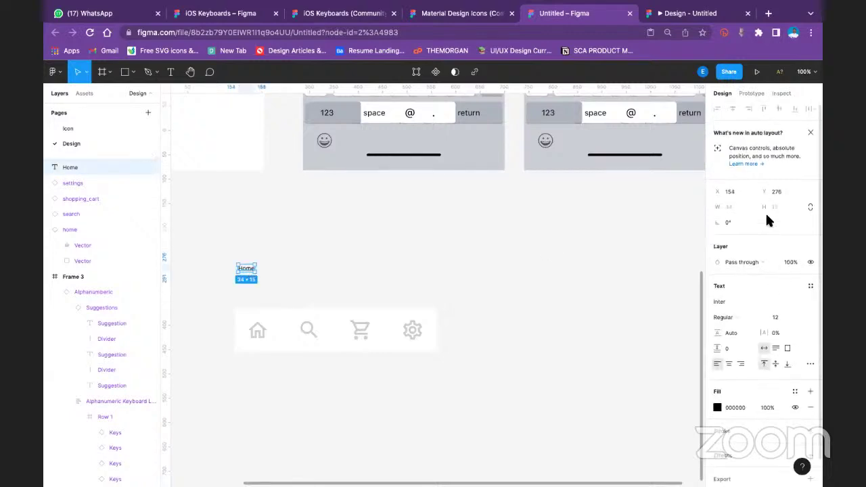
scroll(786, 314, "down", 1)
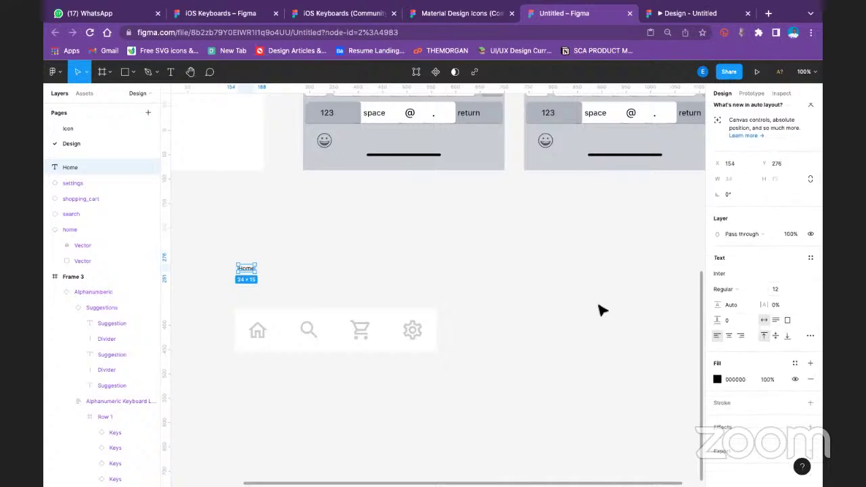
left_click(578, 295)
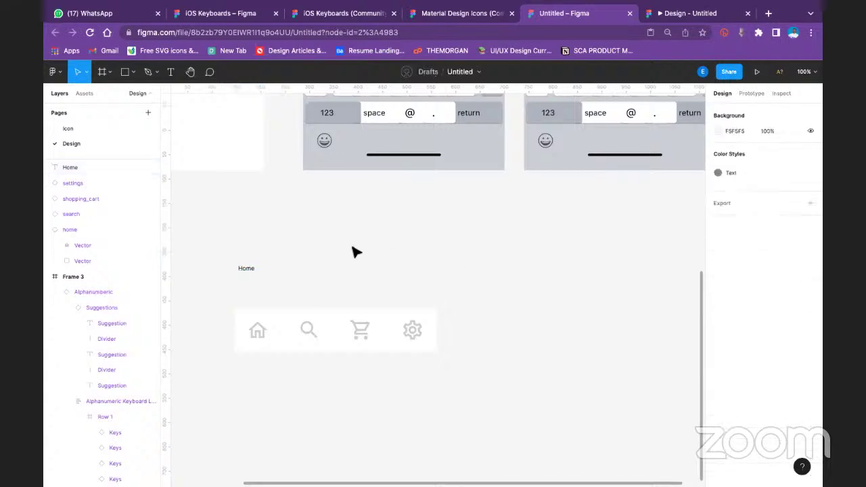
left_click(246, 270)
key("shift+a")
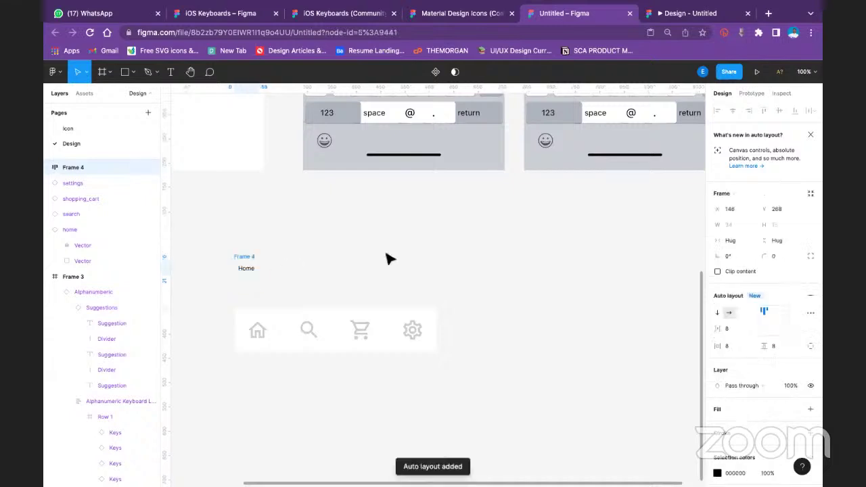
Alt-drag a copy of the Home label frame to its right
left_click(387, 257)
left_click(242, 269)
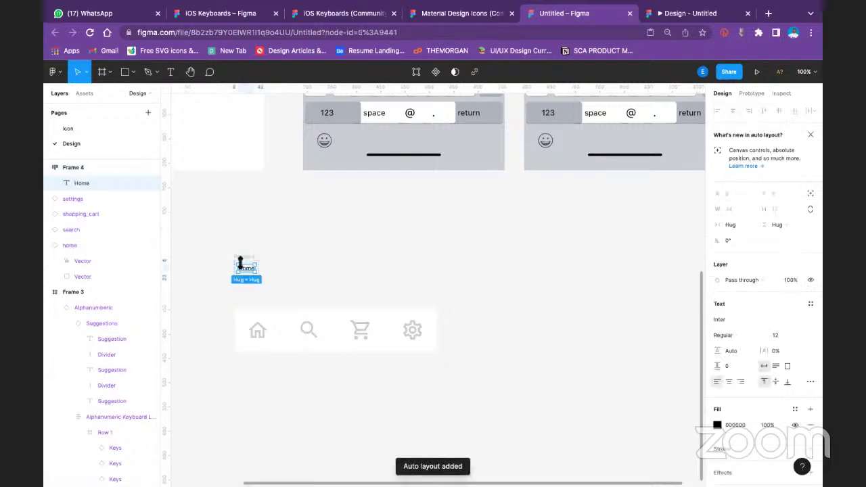
left_click(248, 258)
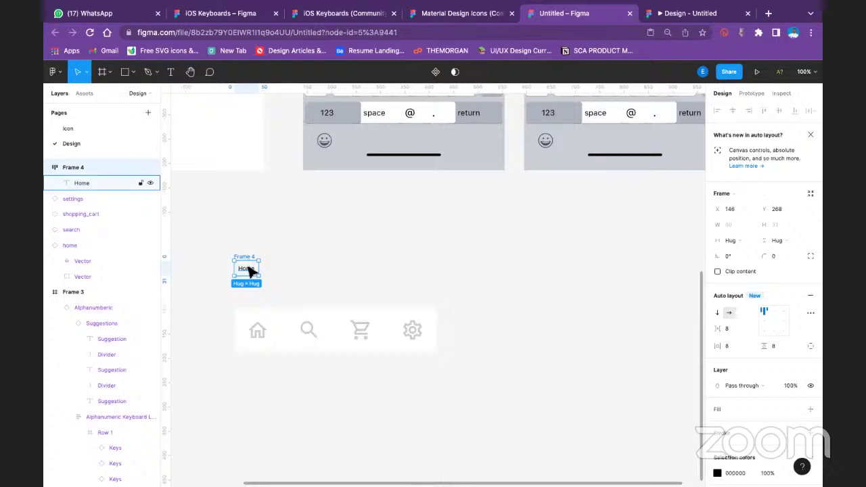
left_click_drag(249, 269, 335, 273)
Duplicate the Home label frame twice more with Ctrl+D
key("ctrl+z")
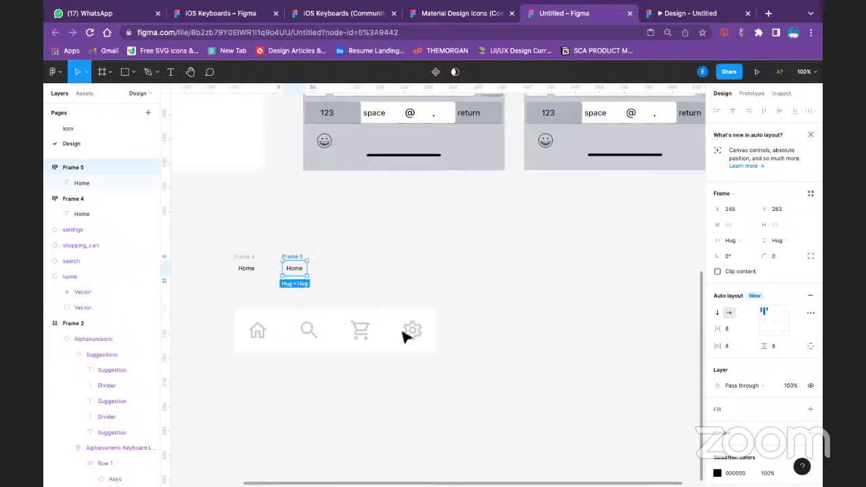
key("ctrl+d")
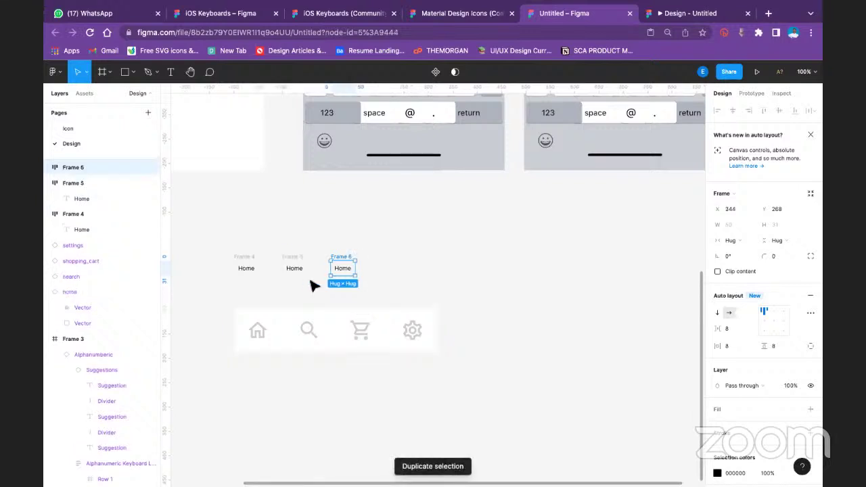
key("ctrl+d")
key("Escape")
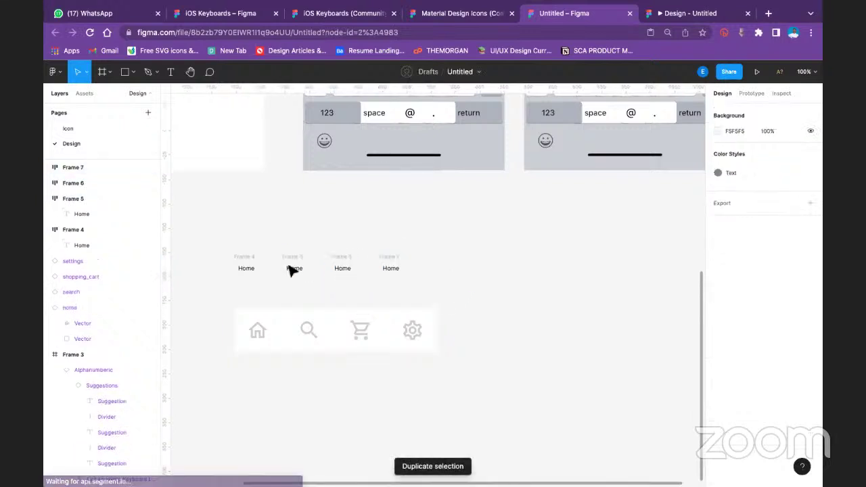
Retype the copied labels as Search, cart and Settings
left_click(238, 269)
double_click(242, 269)
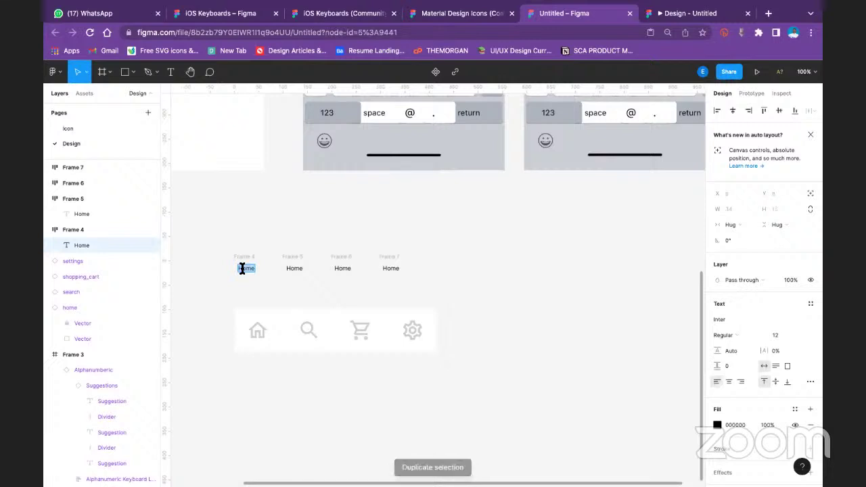
double_click(294, 269)
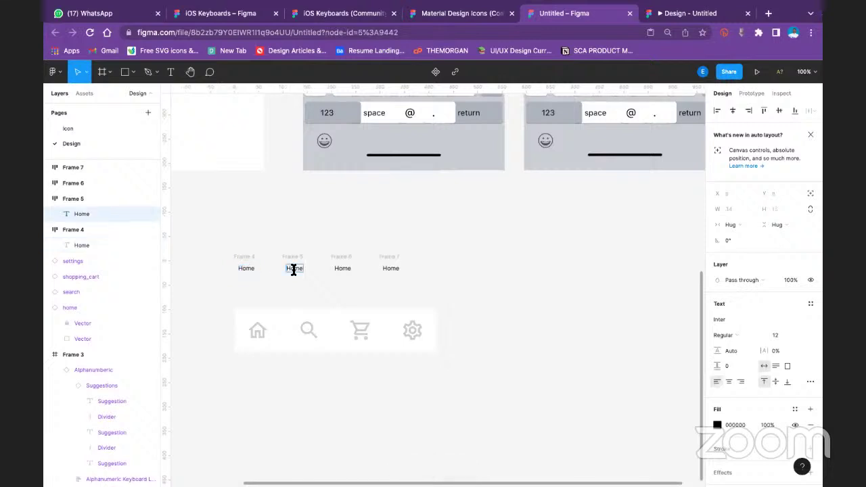
type("Search")
double_click(342, 268)
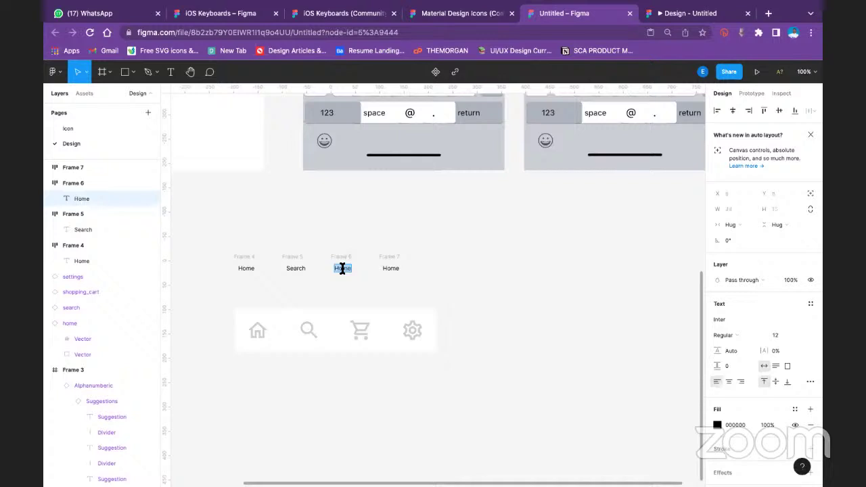
type("cart")
double_click(391, 268)
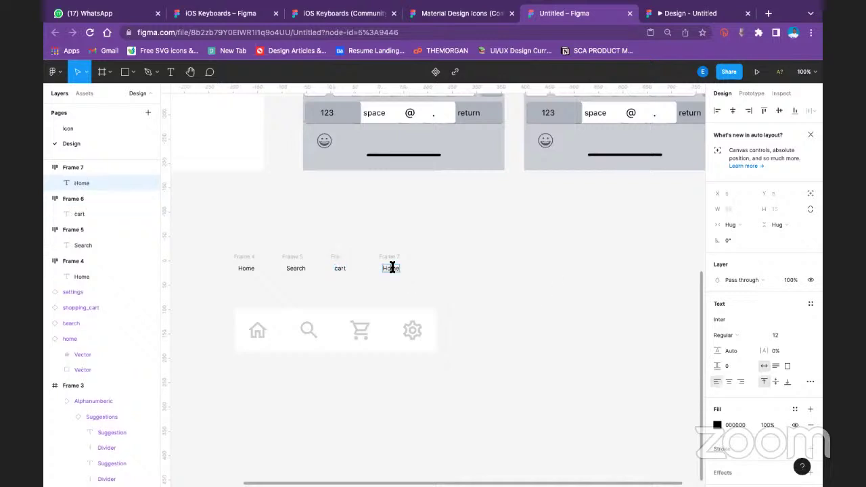
type("Settings")
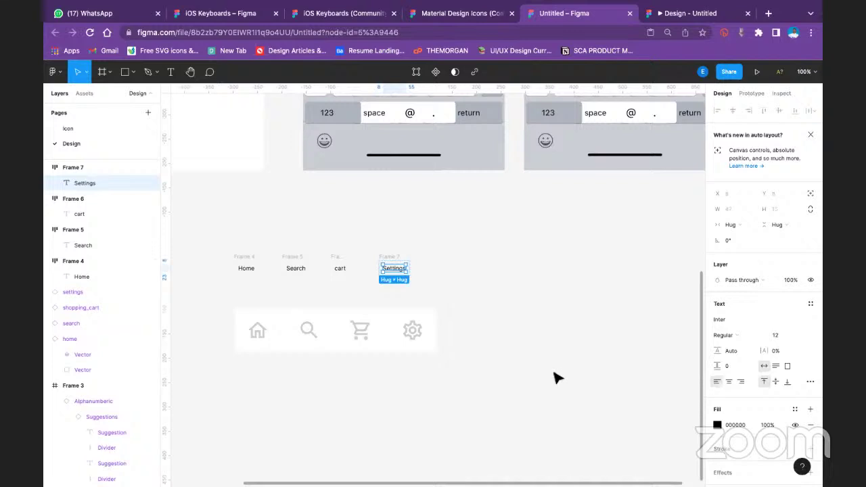
Give the Home label frame a While hovering → Open overlay interaction
left_click(245, 263)
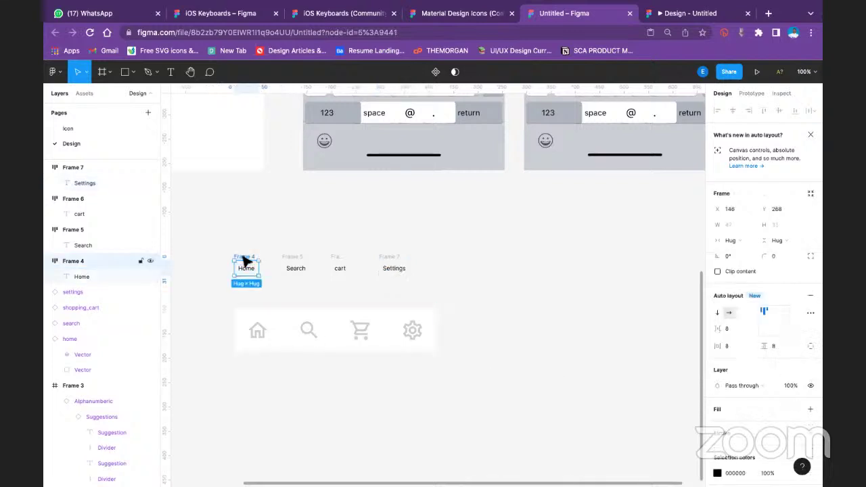
left_click(752, 92)
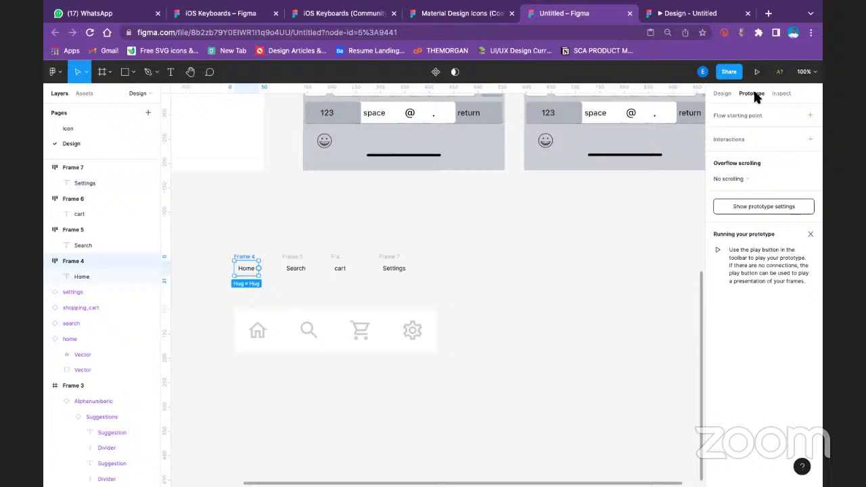
left_click(743, 135)
left_click(731, 152)
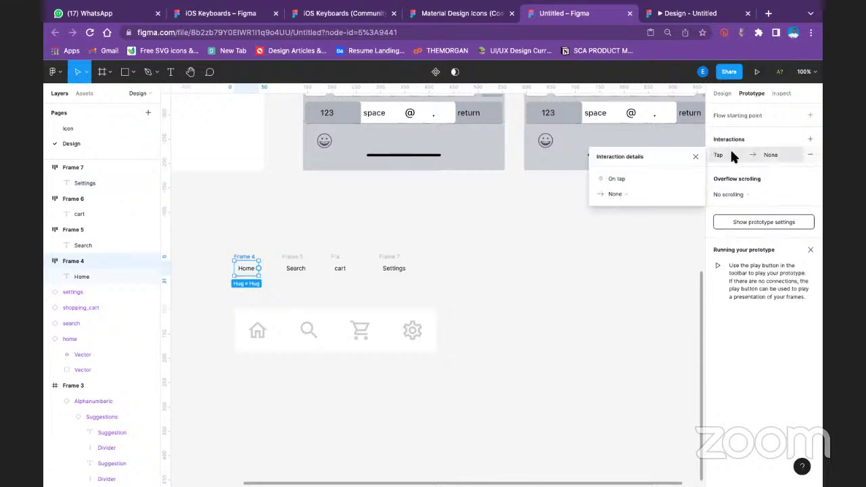
left_click(612, 178)
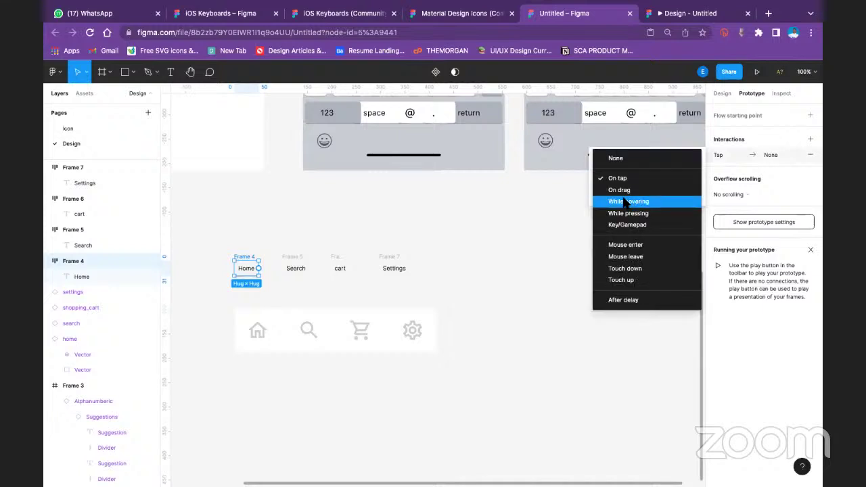
left_click(626, 202)
left_click(627, 193)
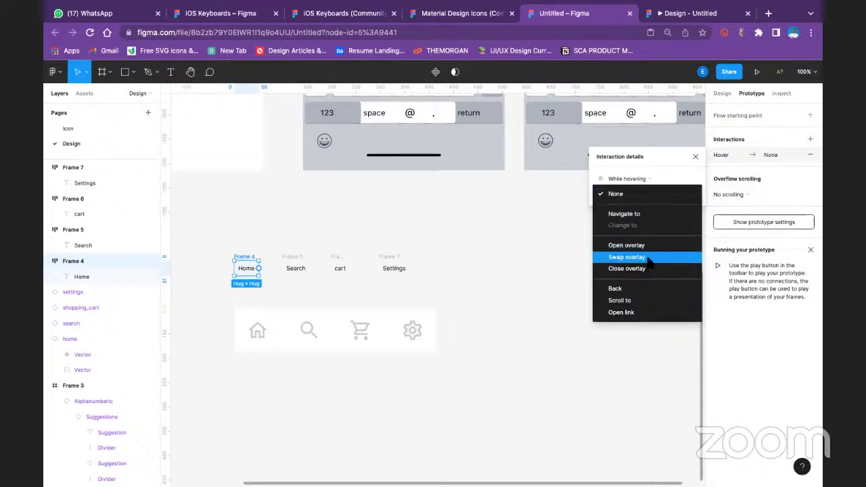
left_click(649, 262)
left_click(644, 193)
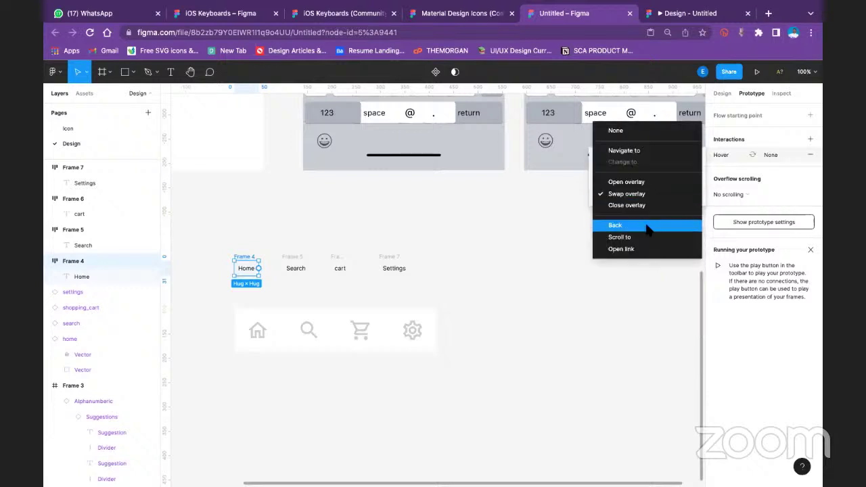
left_click(641, 183)
Browse the overlay destinations, leave it at None, and close the interaction details
left_click(671, 194)
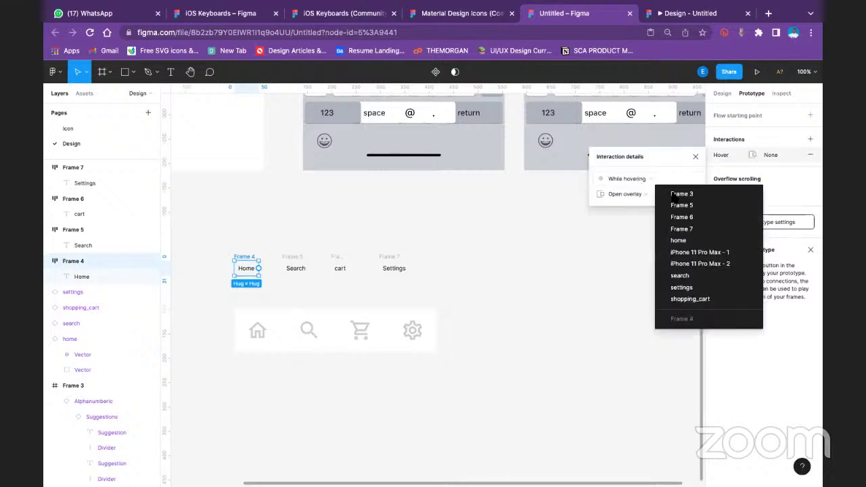
left_click(679, 171)
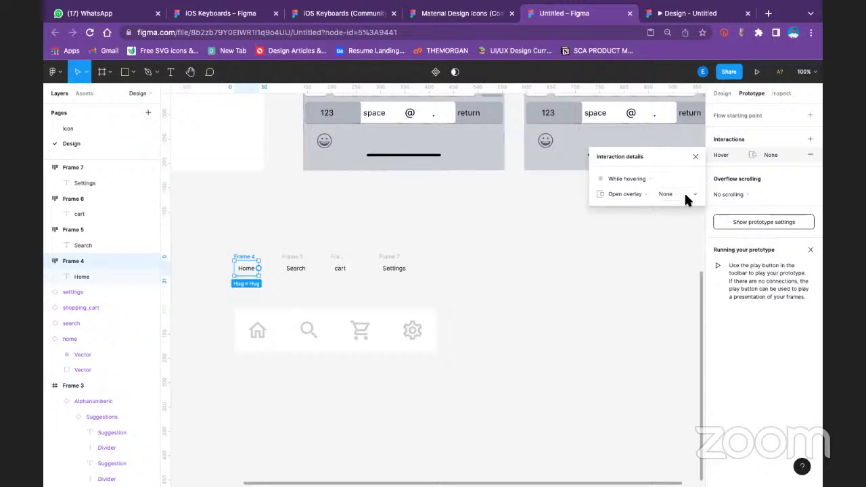
left_click(686, 196)
left_click(688, 166)
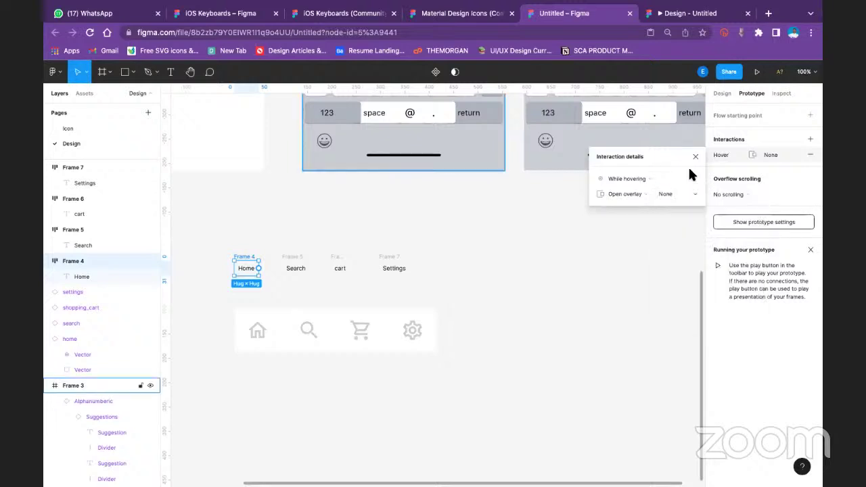
left_click(775, 216)
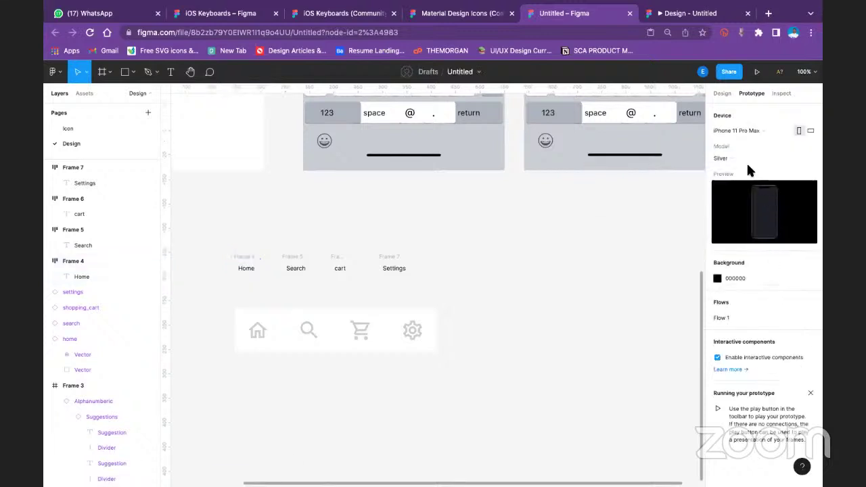
Keep No scrolling on the Home frame and leave the overlay destination at None
left_click(247, 261)
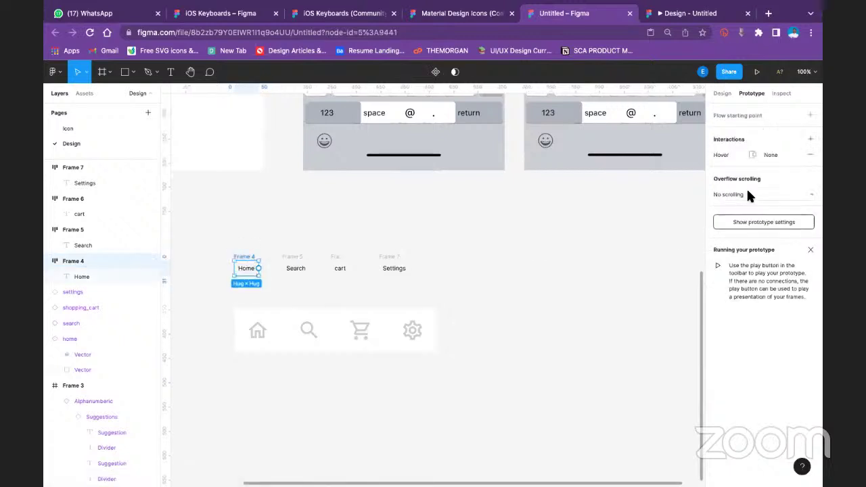
left_click(749, 196)
left_click(751, 195)
left_click(722, 153)
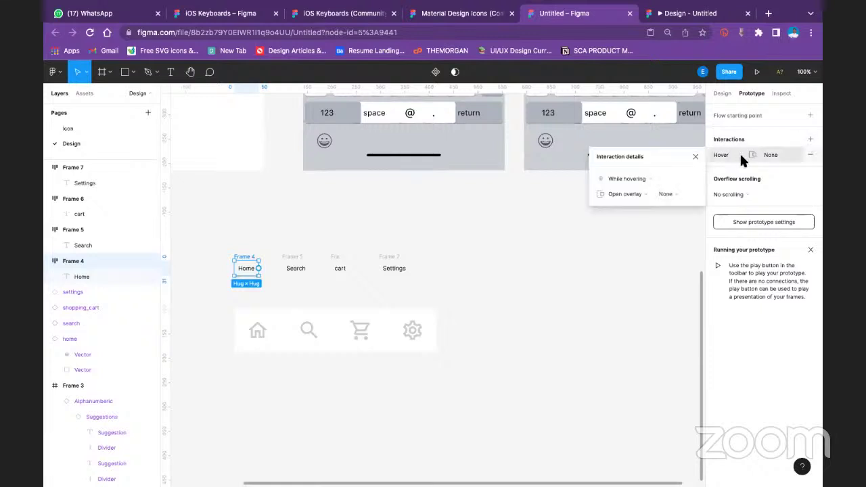
left_click(676, 193)
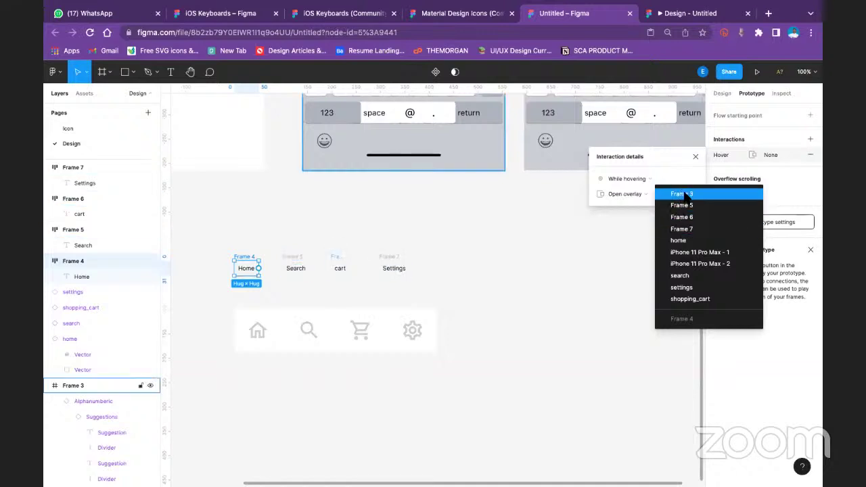
left_click(648, 184)
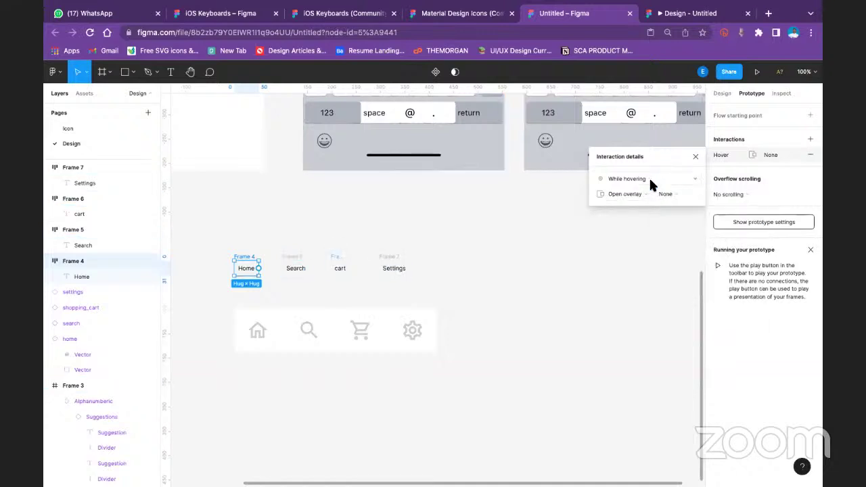
Confirm the While hovering trigger and None destination, then close the details
left_click(685, 181)
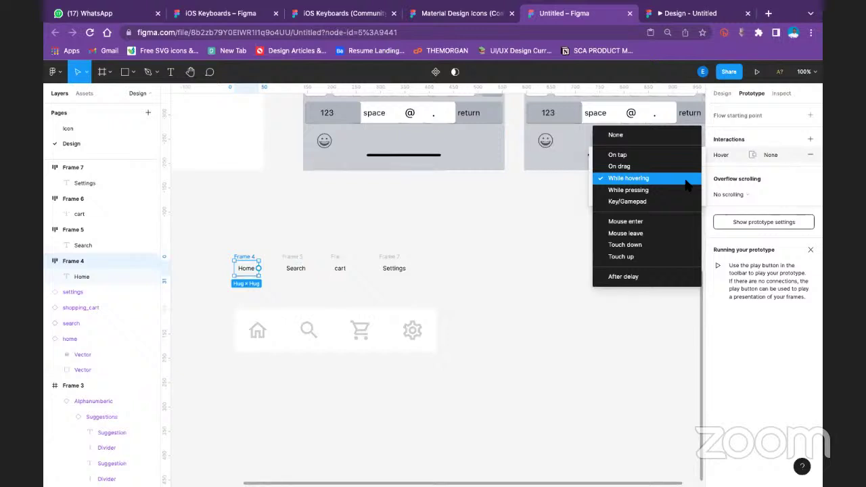
left_click(686, 183)
left_click(676, 193)
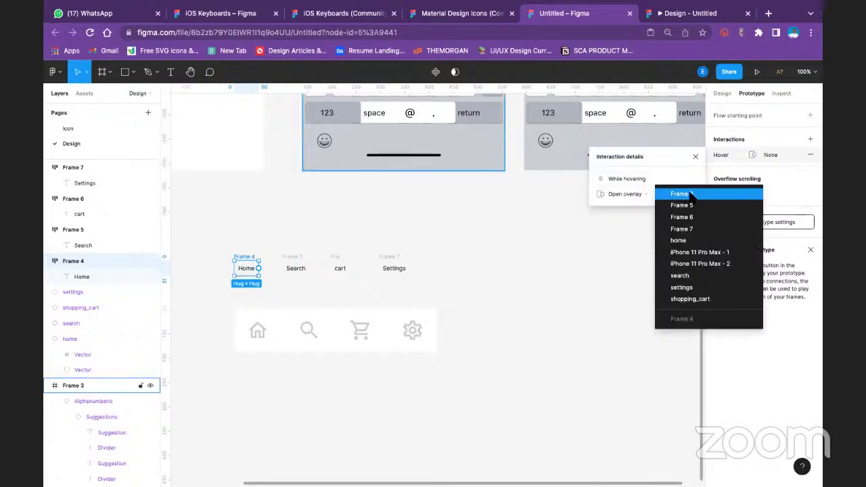
left_click(612, 210)
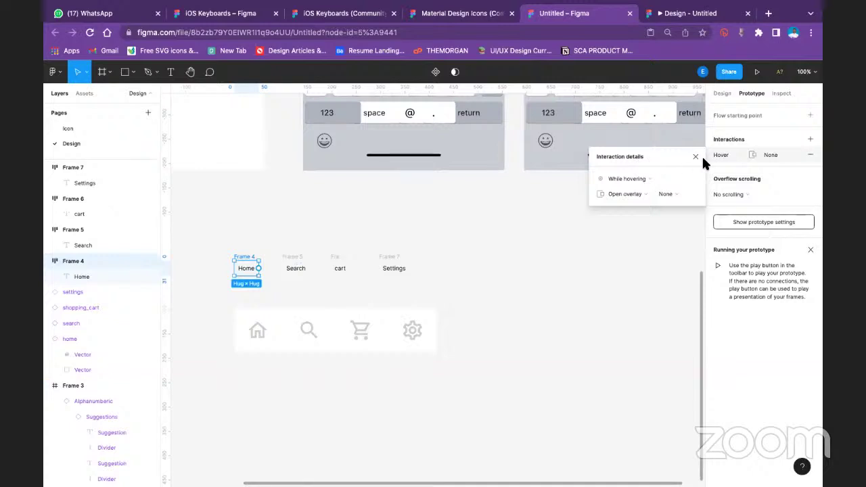
left_click(755, 154)
left_click(755, 154)
left_click(743, 193)
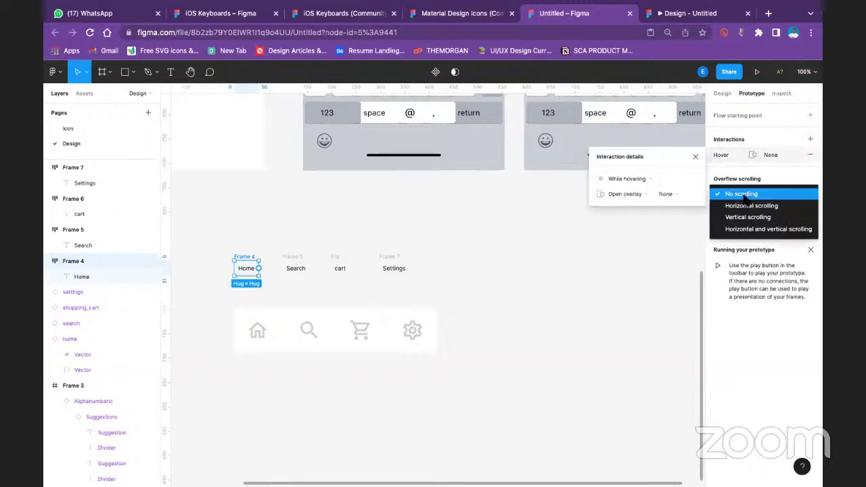
left_click(658, 148)
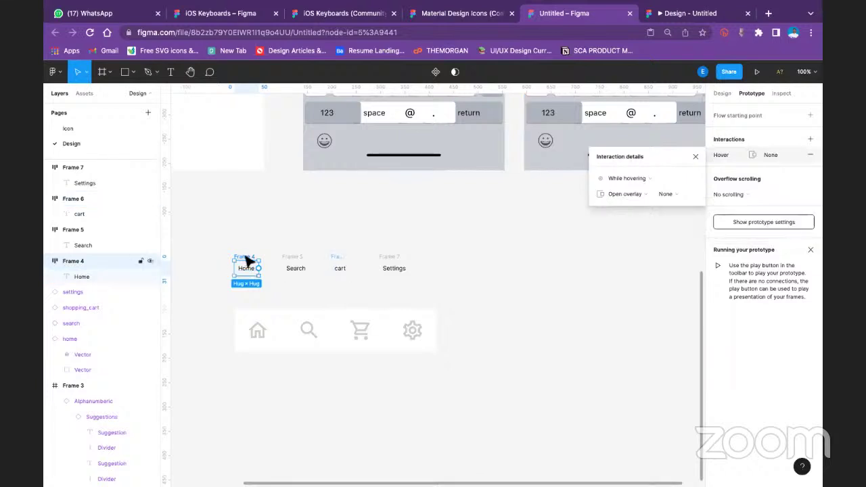
Try moving the Home label frame toward the icon bar, then cancel the move
mouse_move(249, 262)
left_mouse_down()
mouse_move(253, 344)
mouse_move(241, 259)
left_mouse_up()
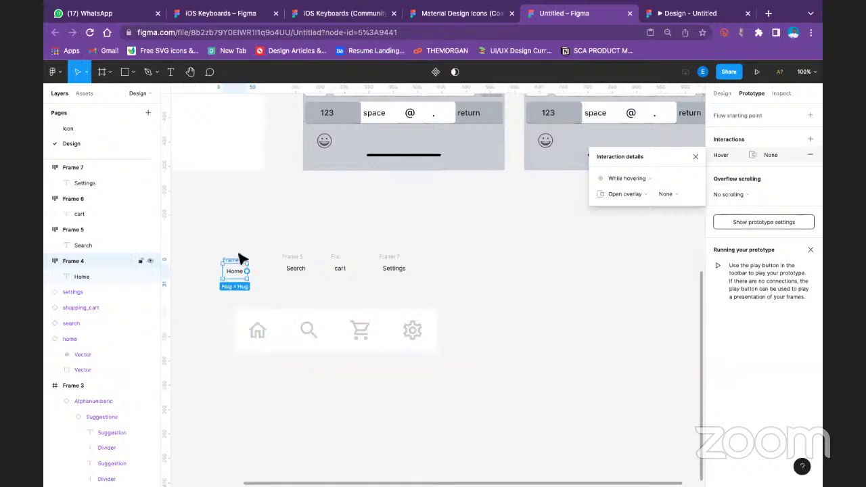
key("Escape")
left_click(646, 186)
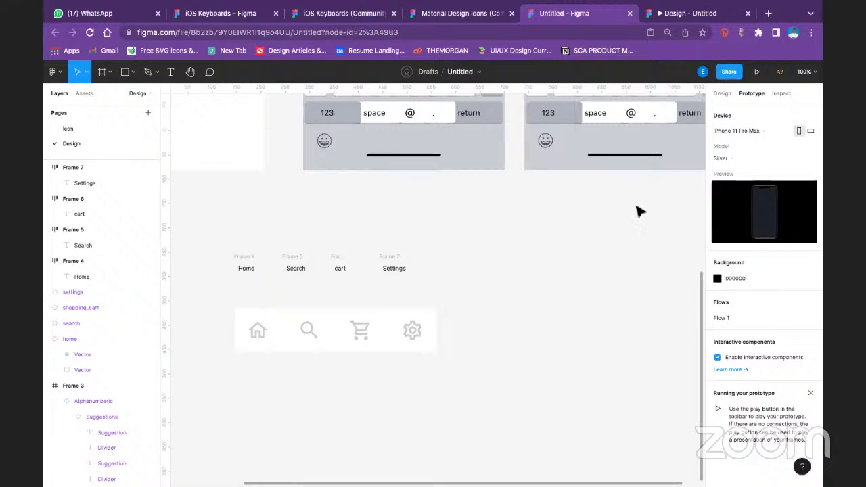
left_click(243, 257)
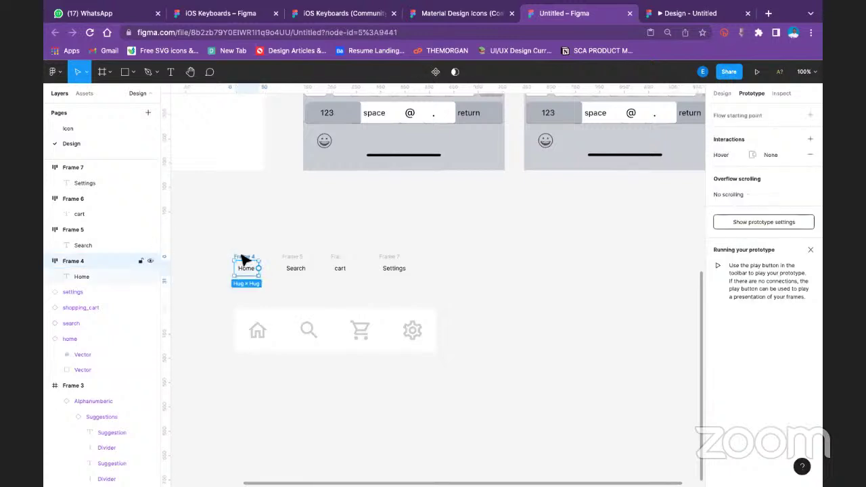
Make the home icon a flow starting point, then undo it and earlier edits
left_click(257, 330)
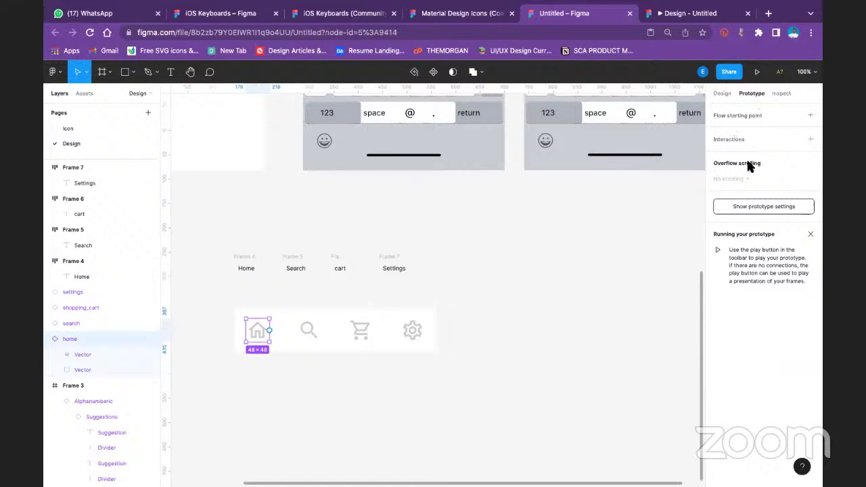
left_click(811, 116)
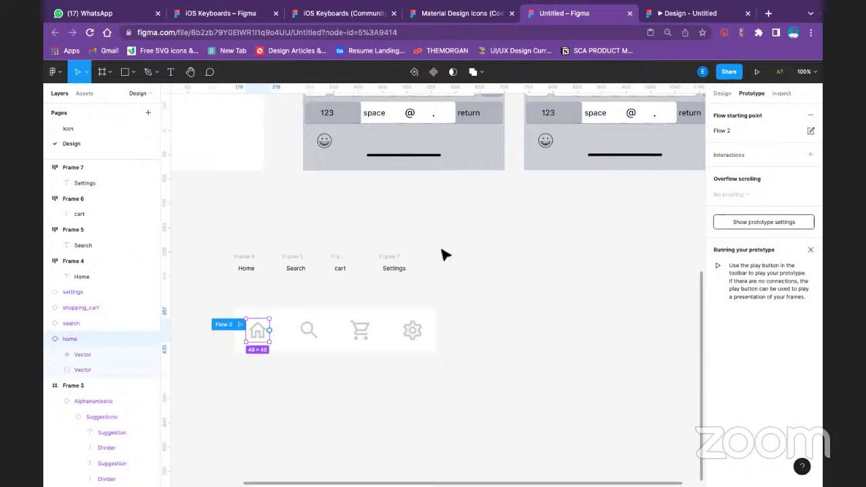
left_click(393, 267)
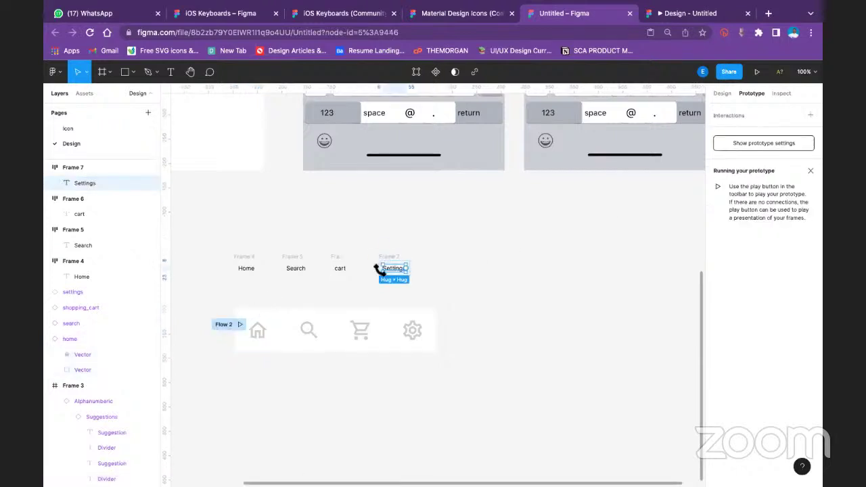
left_click(271, 226)
key("ctrl+z")
key("ctrl+z")
key("ctrl+z")
key("ctrl+z")
key("ctrl+z")
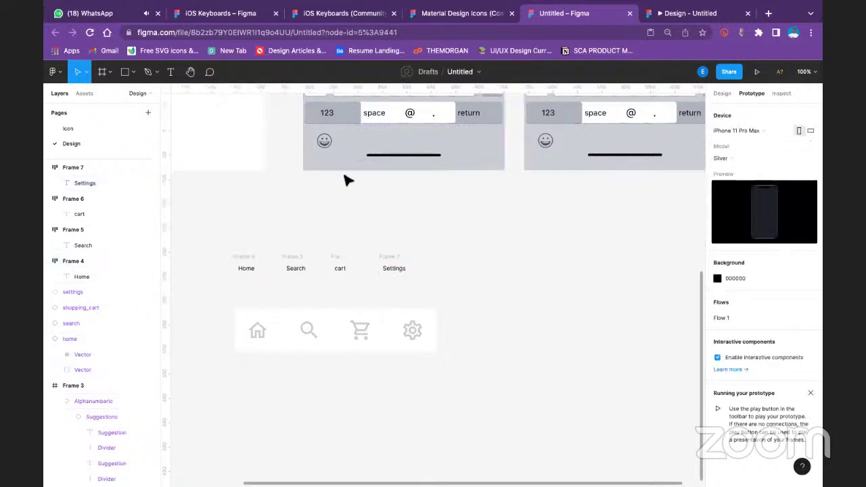
key("ctrl+z")
key("ctrl+z")
key("ctrl+z")
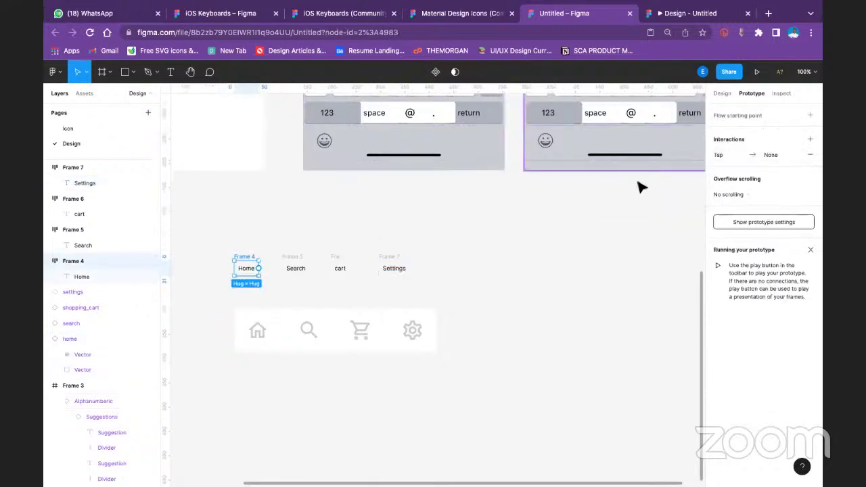
key("ctrl+z")
key("ctrl+z")
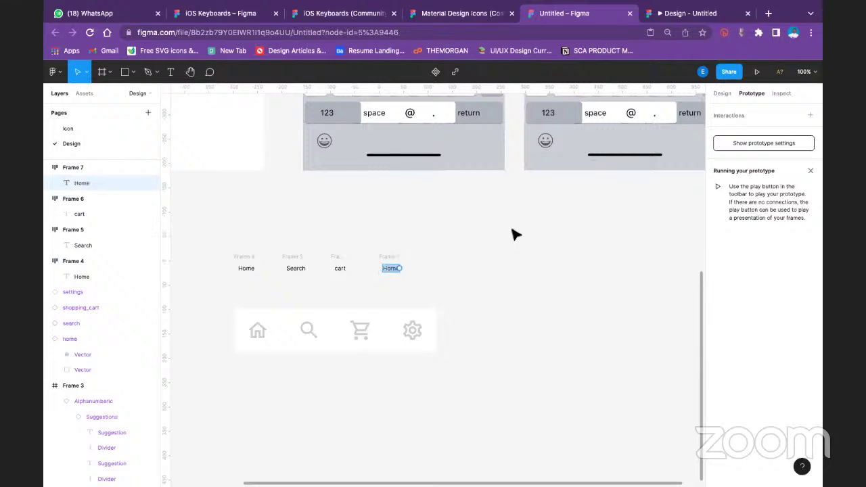
Retype Frame 7's label from Home back to Settings
left_click(722, 95)
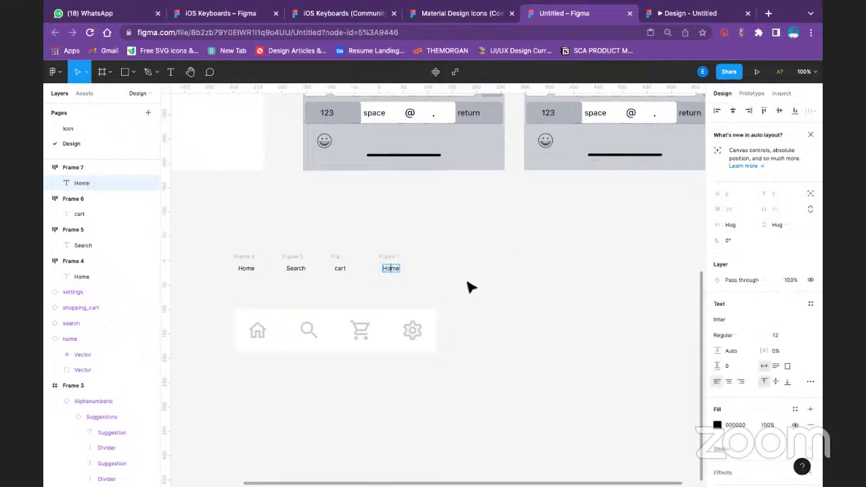
double_click(391, 269)
type("Settings")
key("Escape")
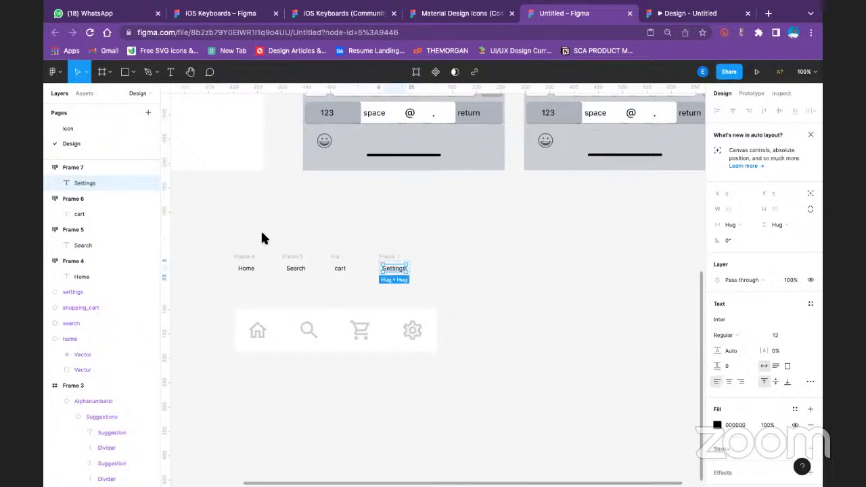
Check the home icon's prototype settings, then select the nav bar background rectangle
left_click(251, 256)
left_click(256, 338)
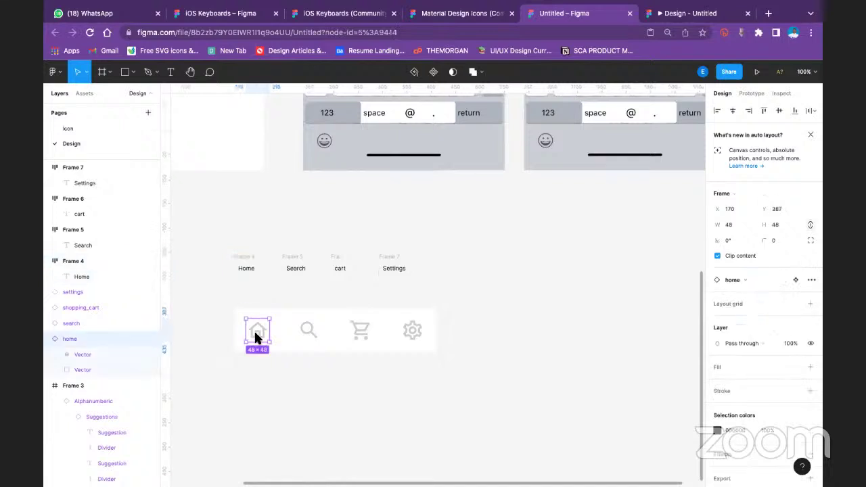
left_click(751, 94)
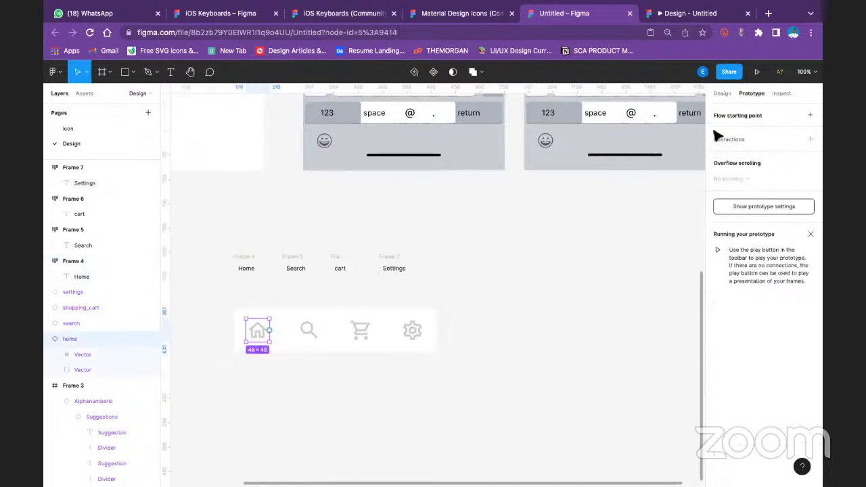
left_click(503, 265)
left_click(288, 312)
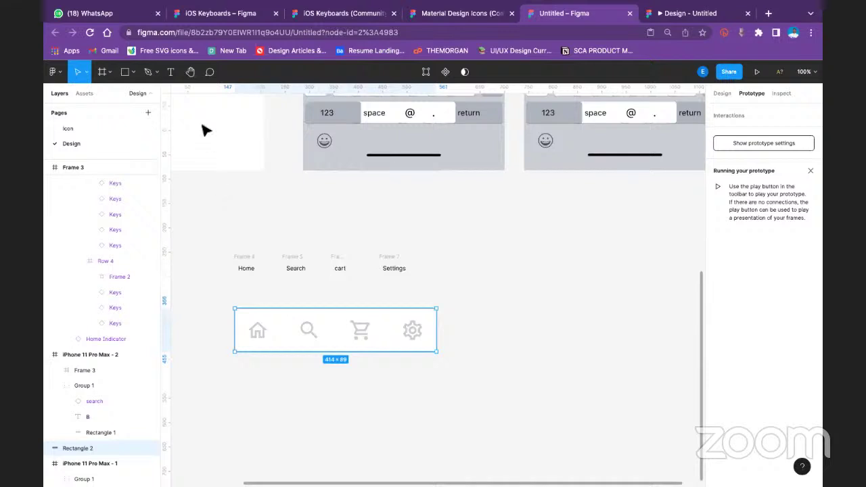
Wrap the nav bar rectangle and icons in a new frame
right_click(282, 328)
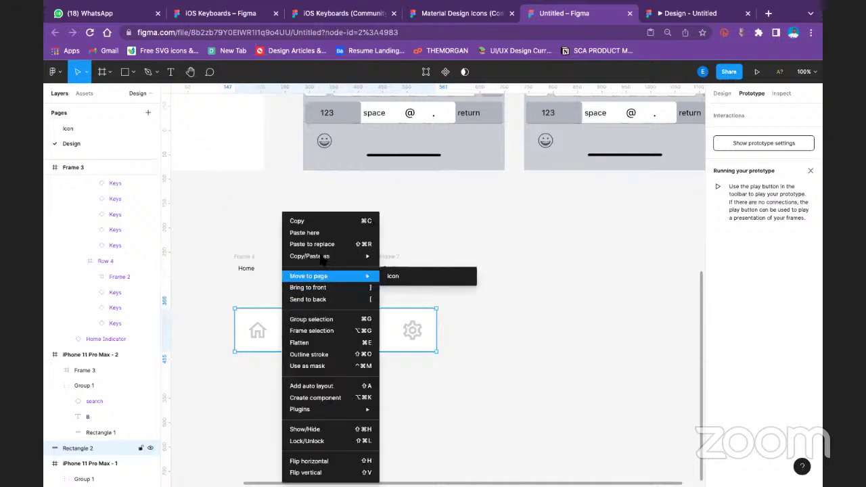
left_click(331, 332)
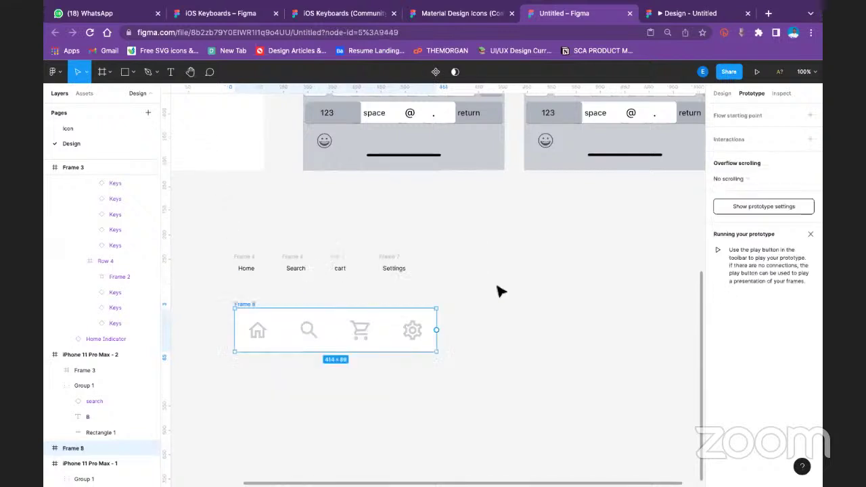
left_click(354, 364)
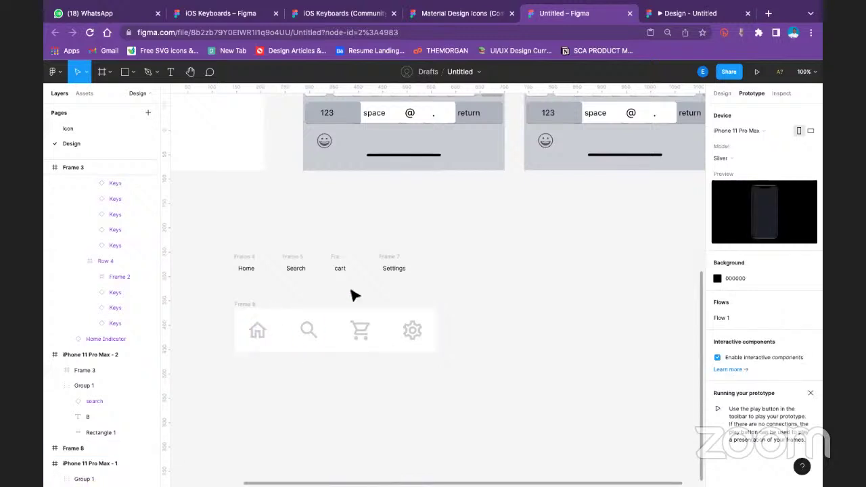
Give the home icon a While hovering → Open overlay → Frame 4 interaction
left_click(258, 330)
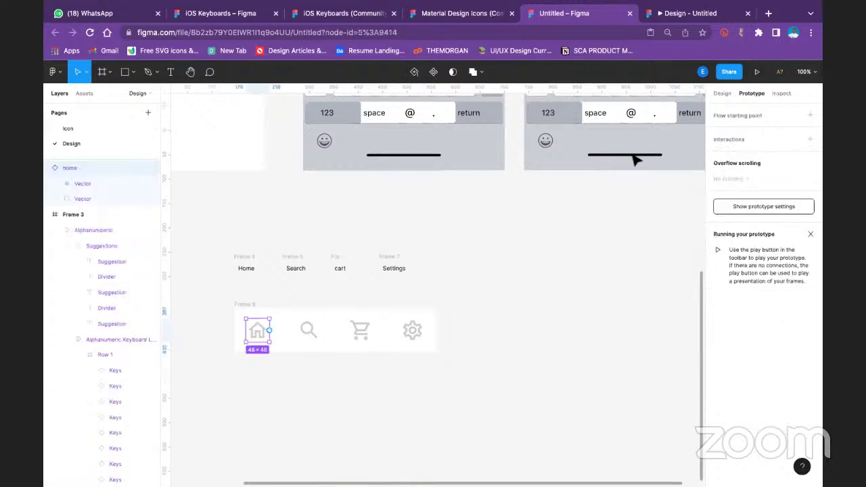
left_click(810, 139)
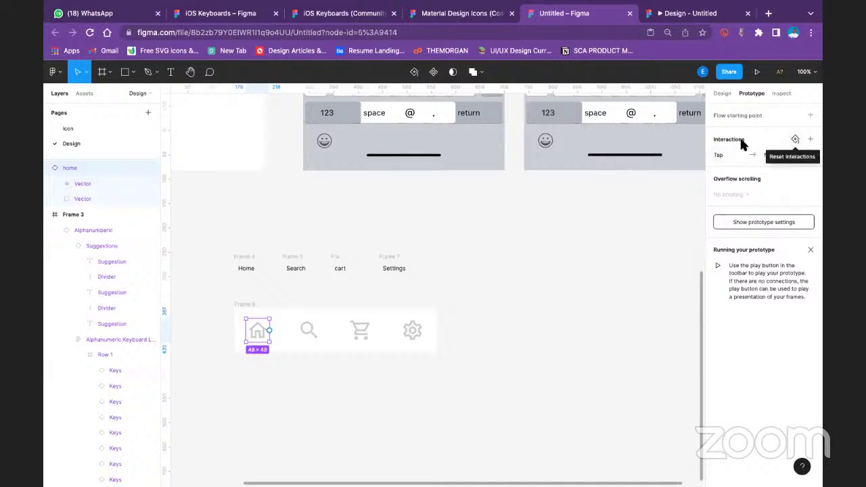
left_click(721, 154)
left_click(630, 177)
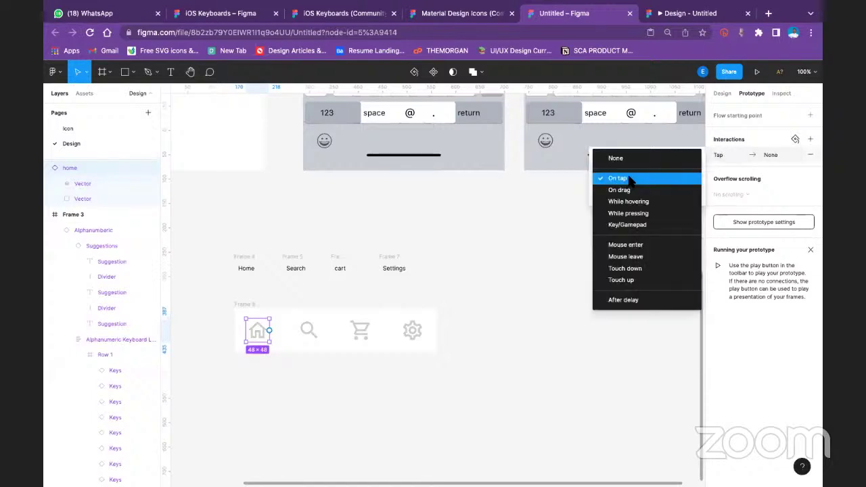
left_click(632, 201)
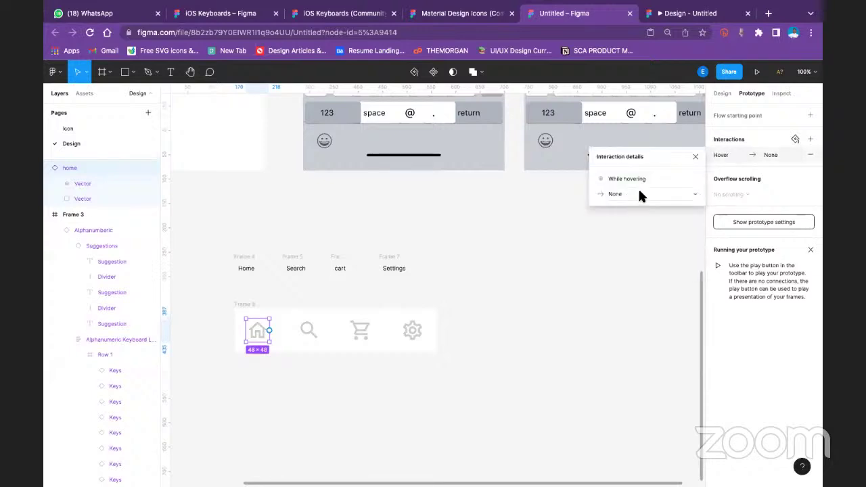
left_click(641, 194)
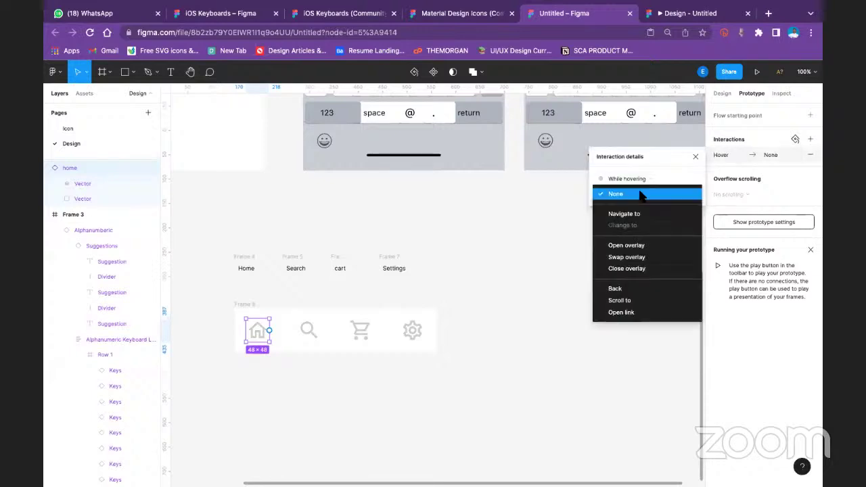
left_click(640, 246)
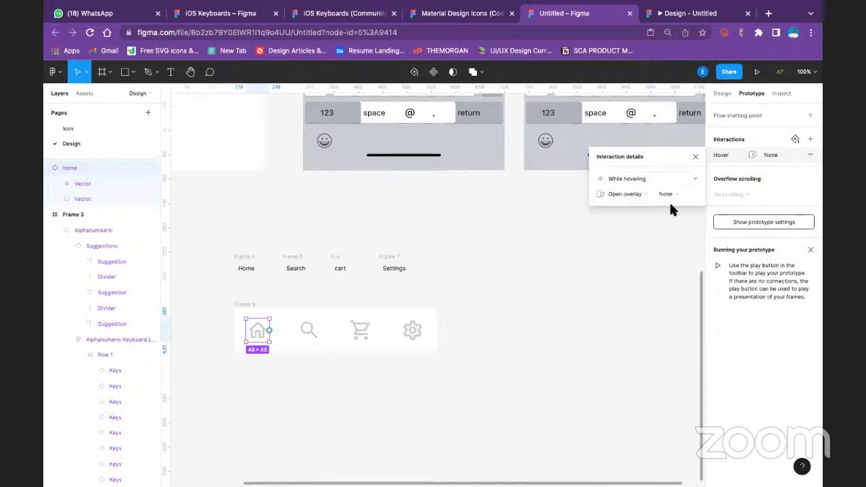
left_click(678, 194)
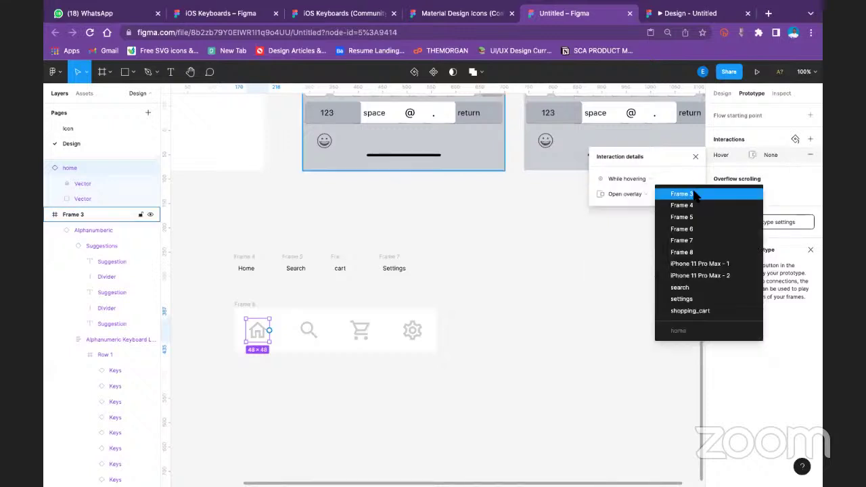
left_click(694, 204)
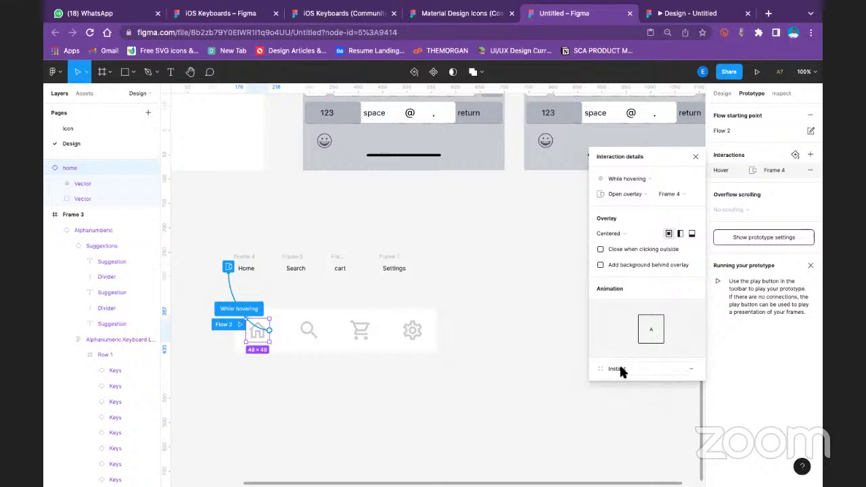
Keep Instant animation, set overlay position to Manual, and place the label under the home icon
left_click(620, 369)
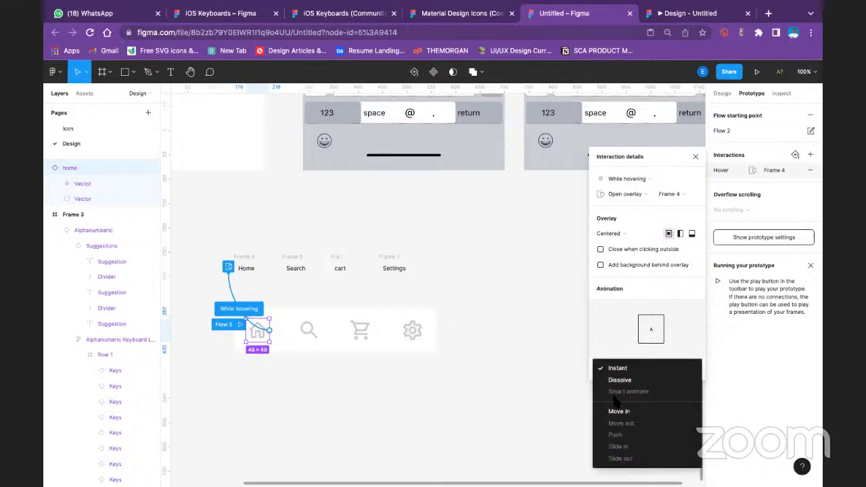
left_click(598, 322)
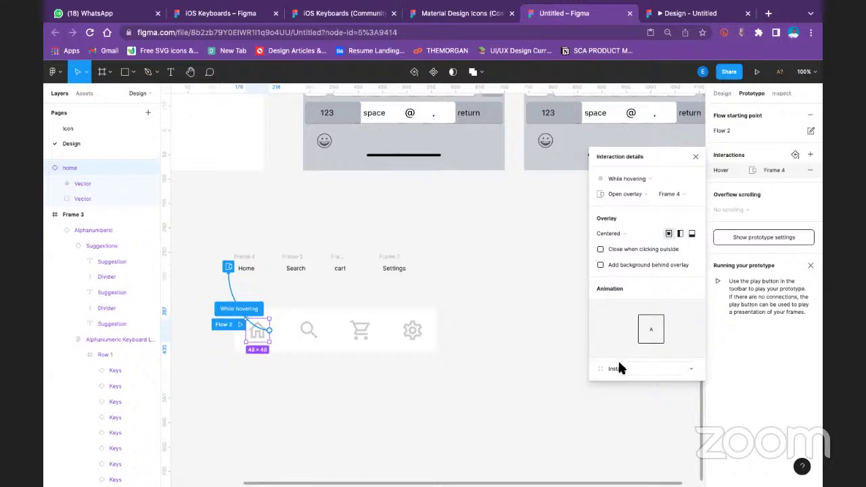
left_click(618, 369)
left_click(623, 311)
left_click(607, 232)
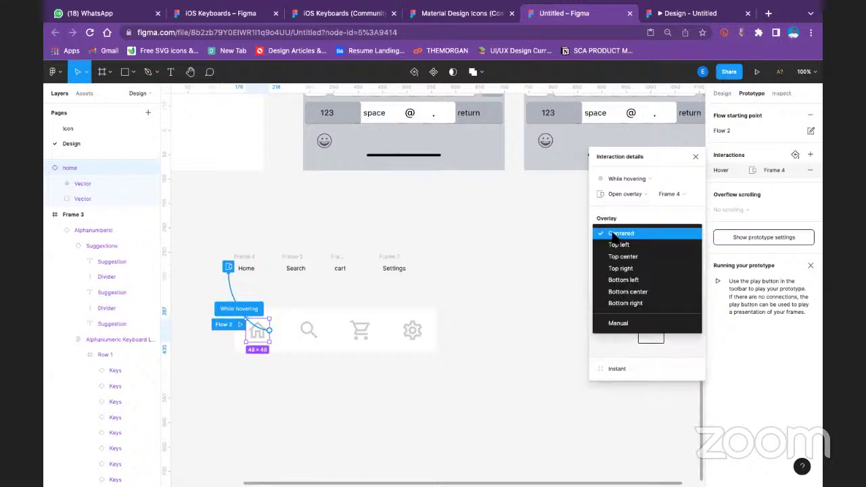
left_click(617, 324)
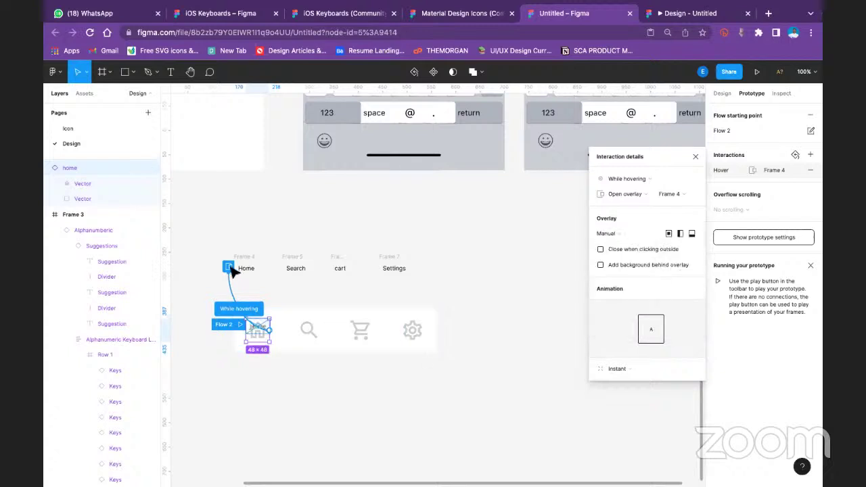
left_click_drag(243, 263, 257, 341)
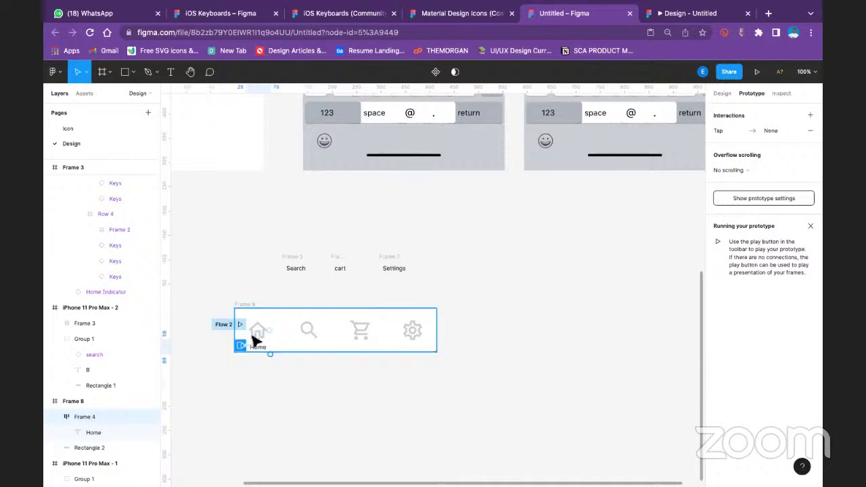
Stretch Rectangle 2, the nav bar's white background in Frame 8, to 414 × 128 below the icons
left_click(249, 306)
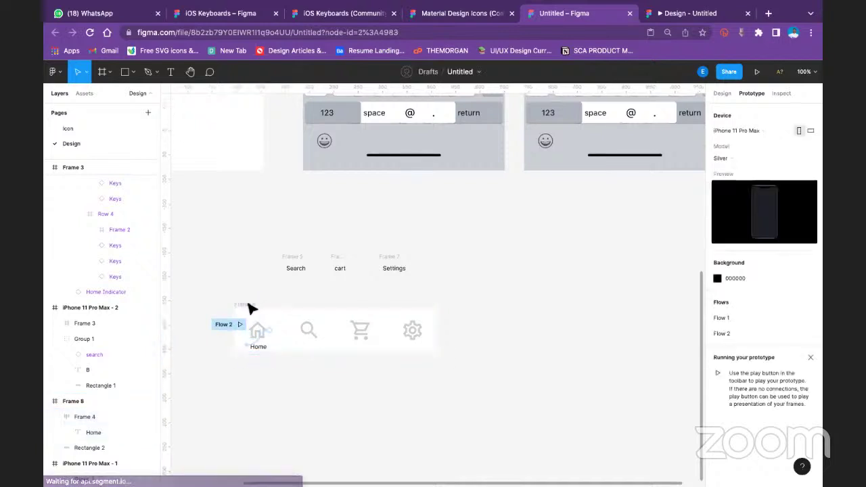
left_click(249, 306)
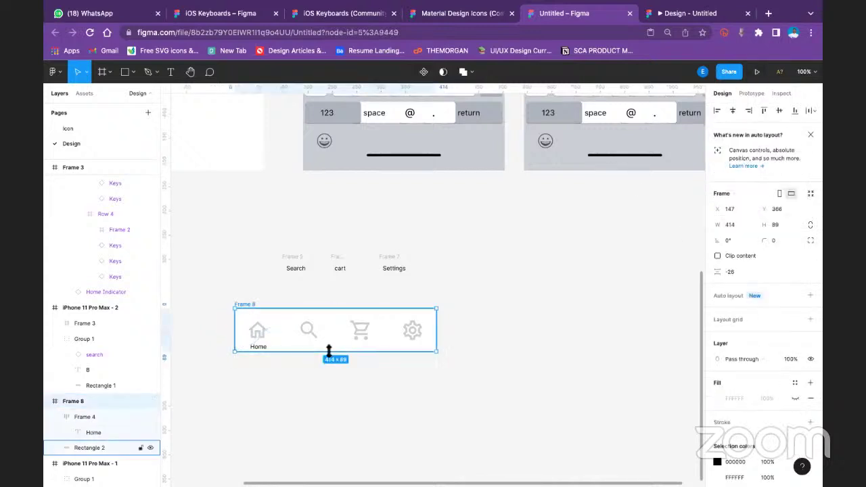
mouse_move(332, 351)
left_mouse_down()
mouse_move(332, 369)
mouse_move(344, 358)
mouse_move(321, 363)
mouse_move(322, 351)
left_mouse_up()
left_click(311, 339)
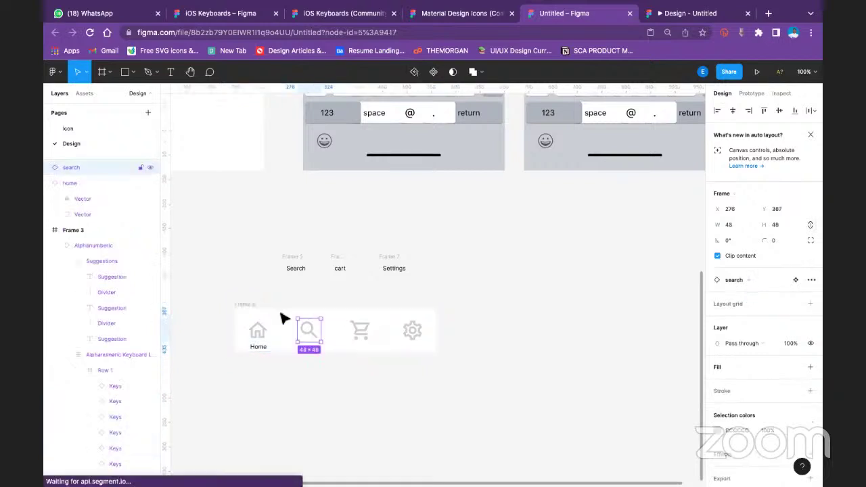
left_click(280, 315)
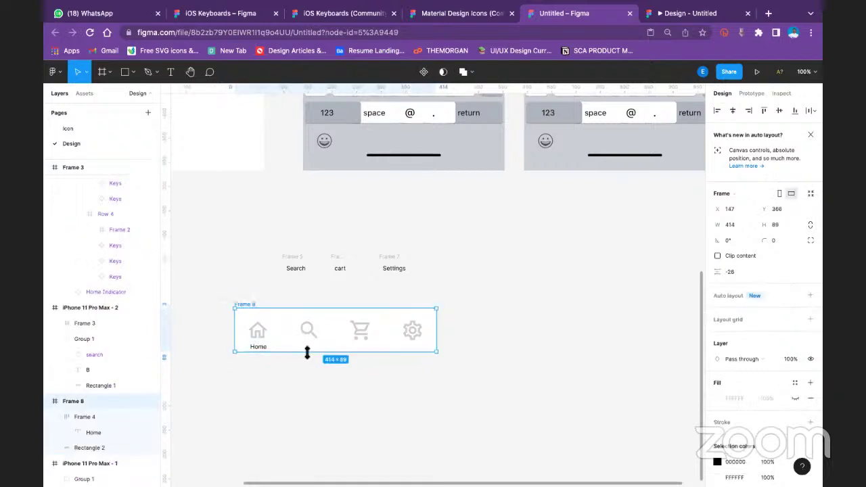
mouse_move(307, 353)
left_mouse_down()
mouse_move(309, 367)
mouse_move(307, 352)
left_mouse_up()
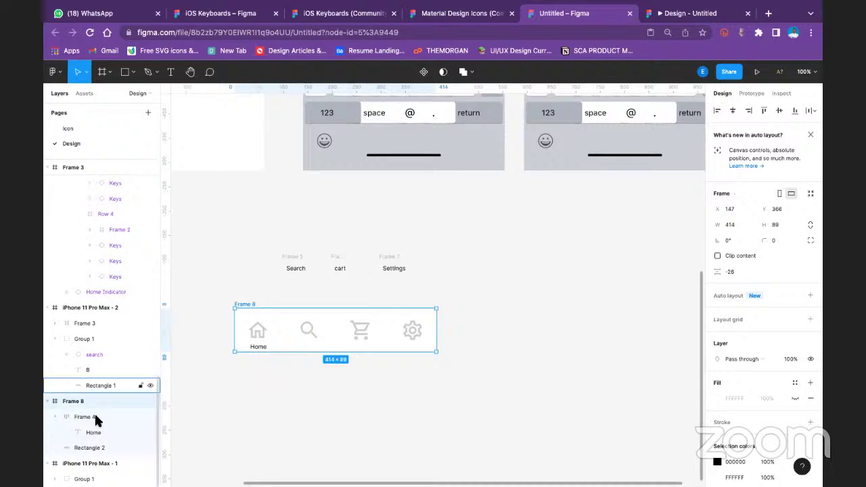
left_click(91, 447)
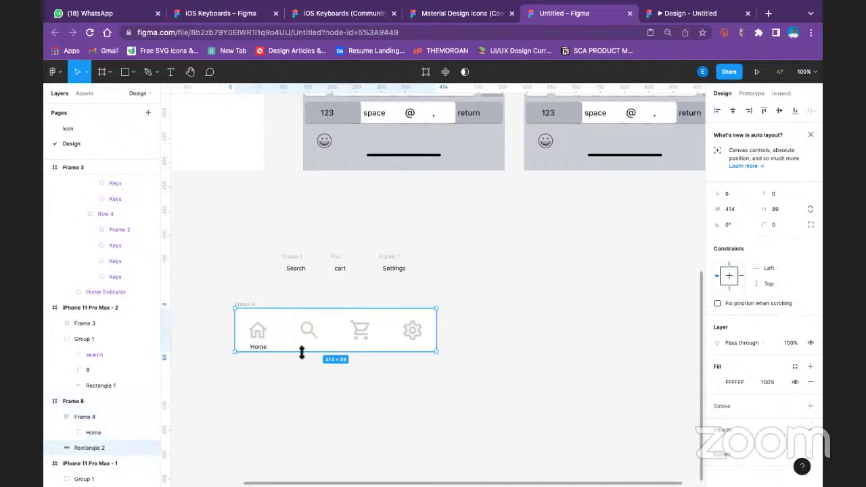
left_click_drag(302, 353, 303, 368)
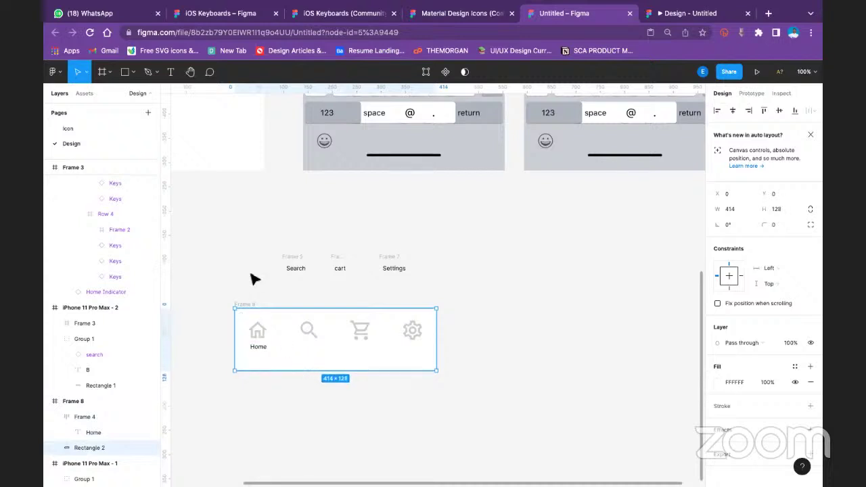
key("Escape")
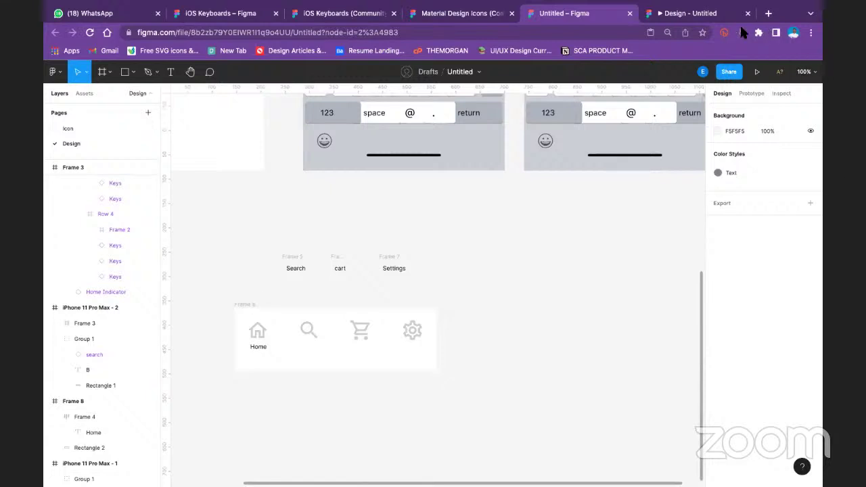
Present the prototype with the nav bar frame selected to preview the keyboard screen
left_click(751, 94)
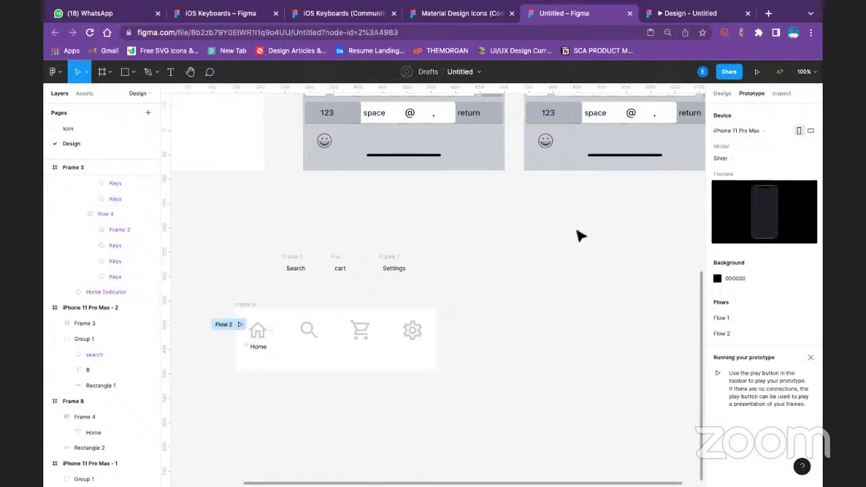
left_click(306, 336)
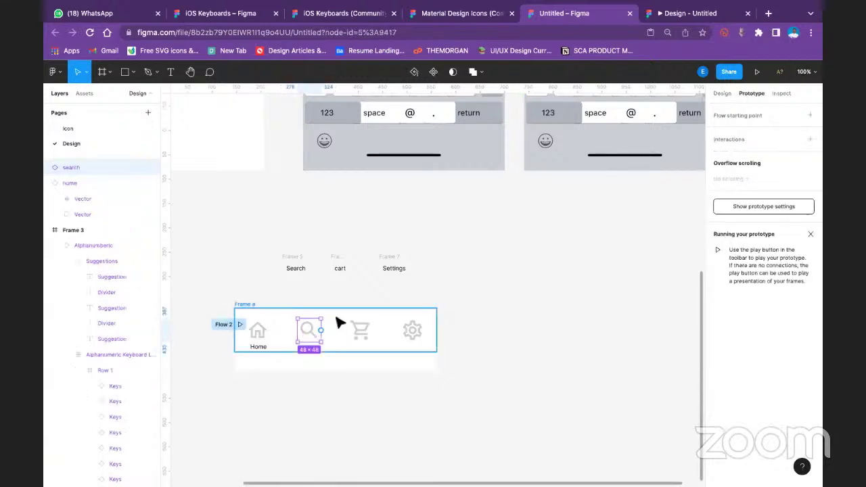
left_click(223, 324)
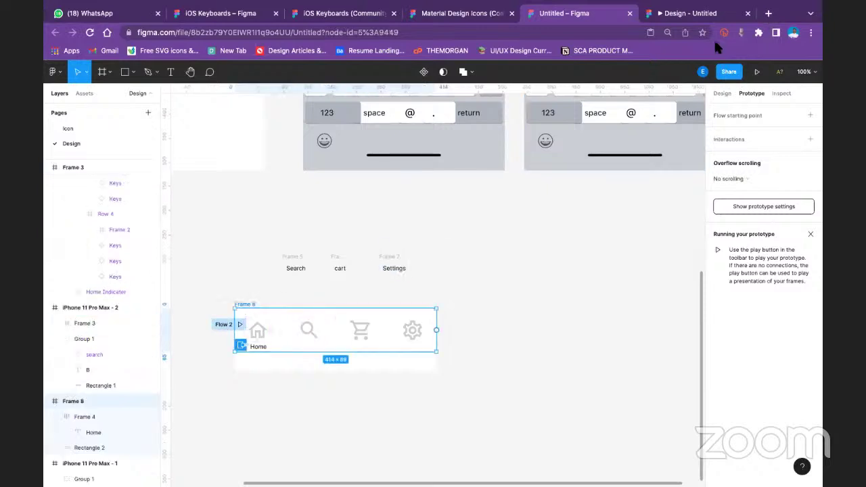
left_click(757, 72)
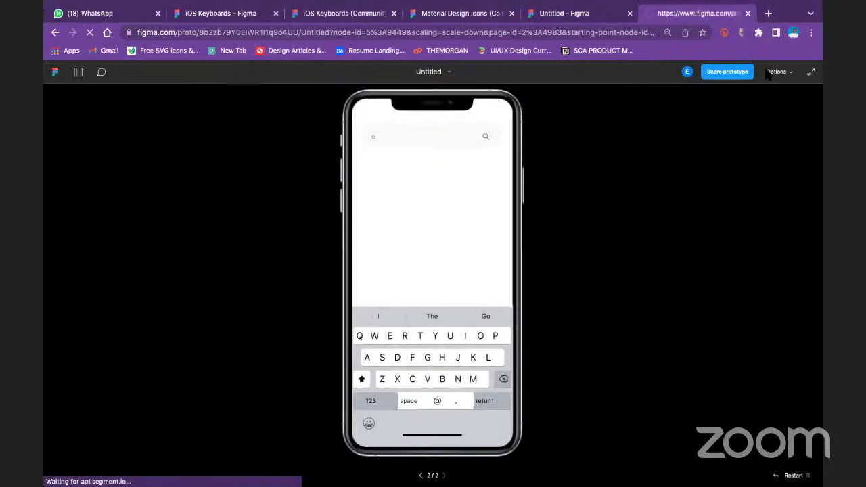
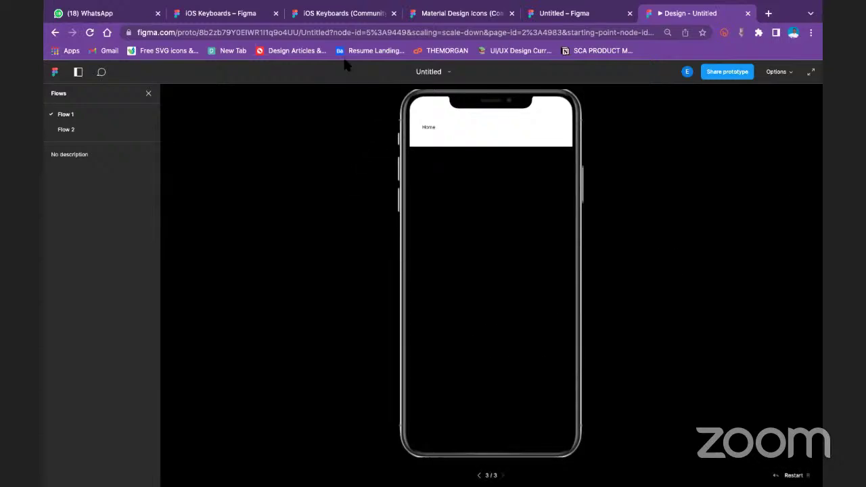
Reload the prototype preview, then go back to the Figma design file
left_click(90, 33)
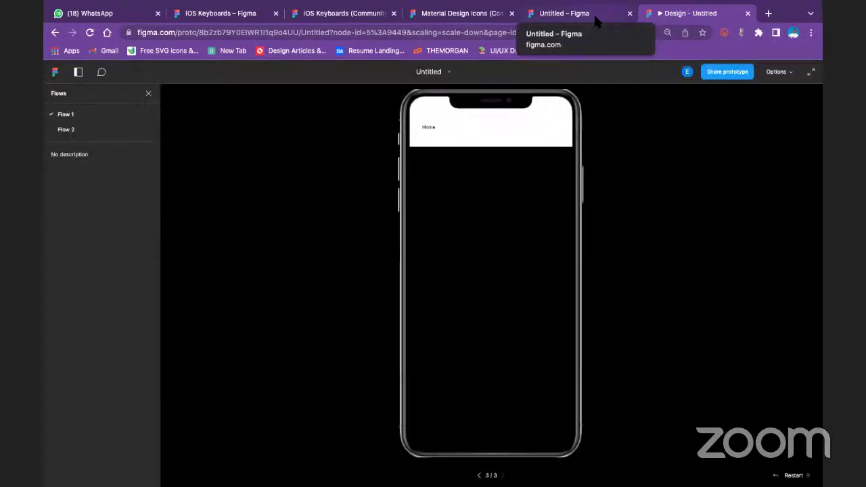
left_click(593, 13)
Drag the nav bar frame's bottom edge down to make it 414 × 128
left_click(509, 296)
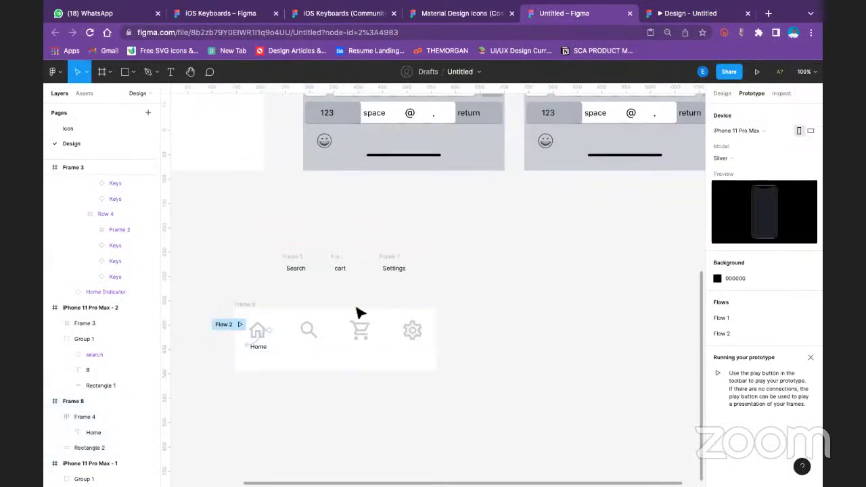
left_click(242, 304)
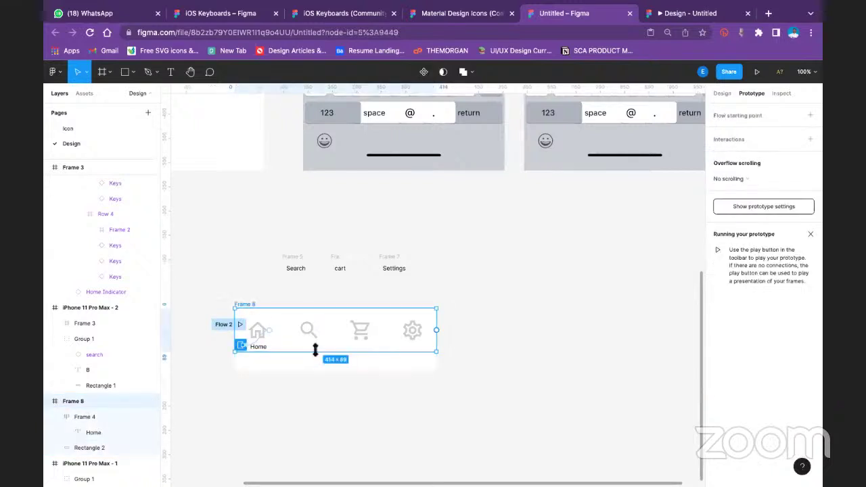
left_click_drag(314, 349, 316, 374)
left_click(471, 302)
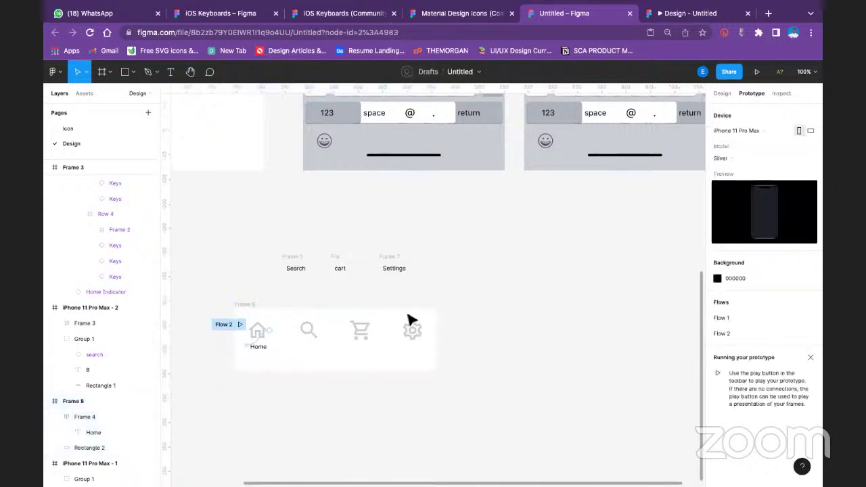
Present the nav bar frame as a prototype and restart it from the first screen
left_click(258, 351)
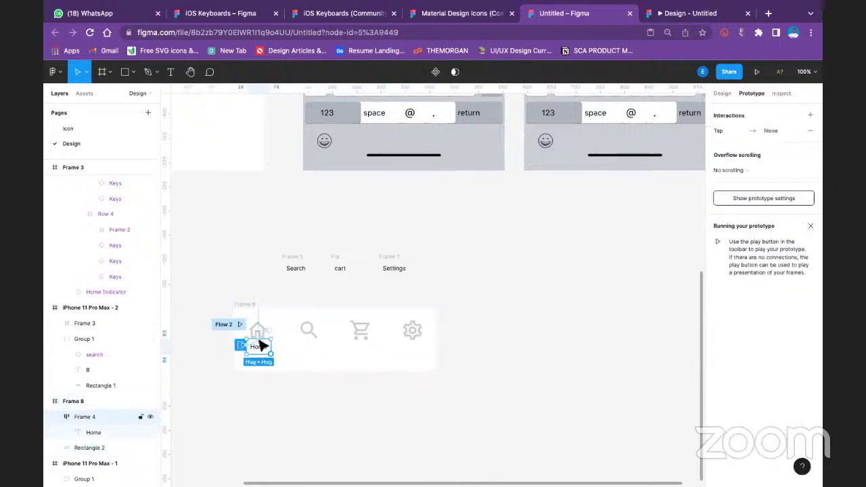
left_click(243, 304)
left_click(757, 71)
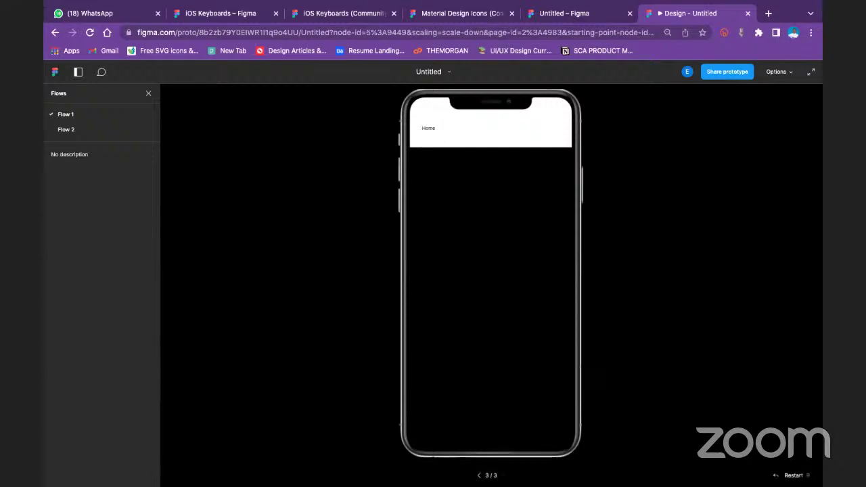
key("r")
Back in the editor, try moving the nav bar frame right, then undo the move
left_click(602, 8)
left_click(380, 284)
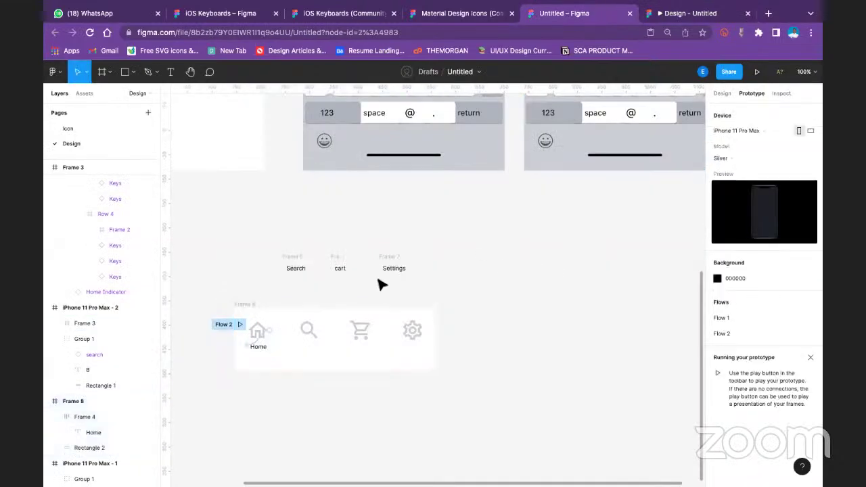
left_click(253, 305)
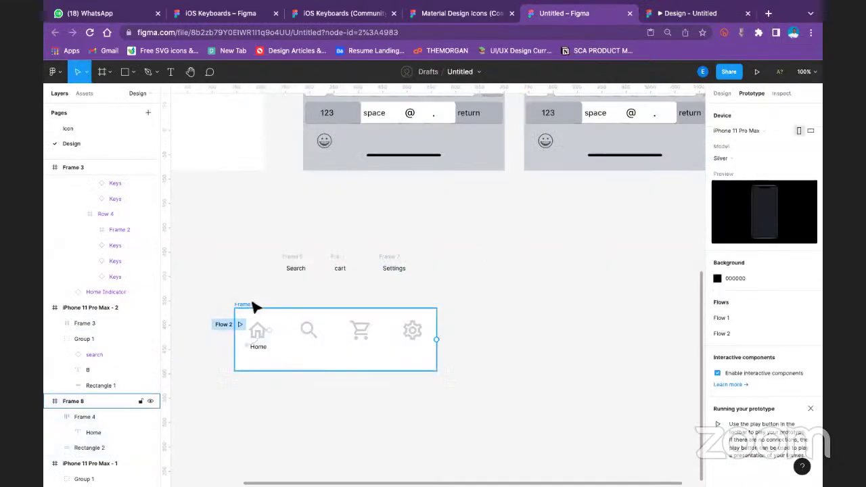
key("Escape")
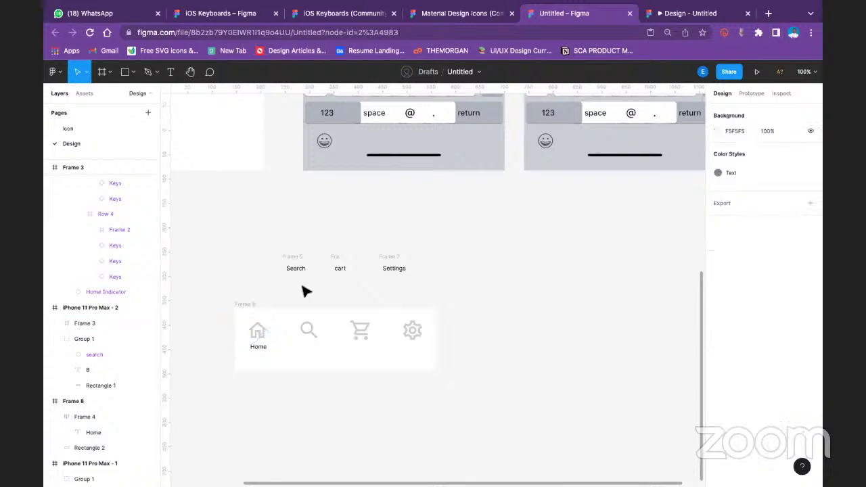
left_click_drag(252, 307, 511, 289)
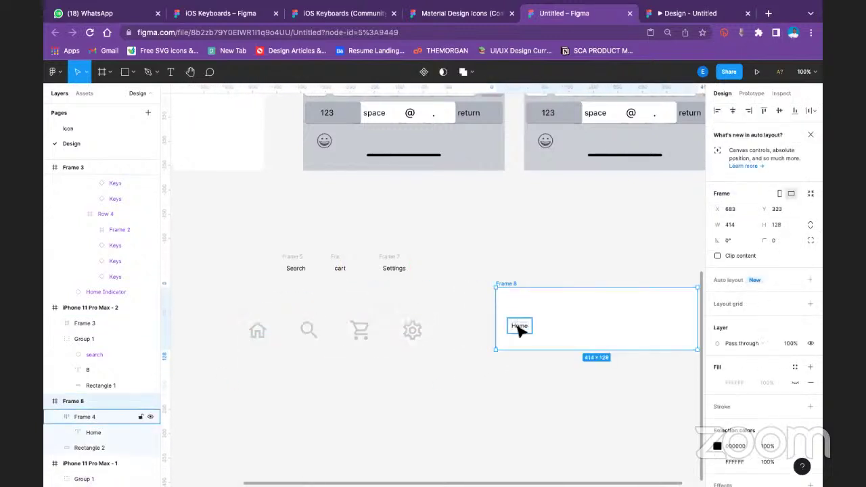
key("ctrl+z")
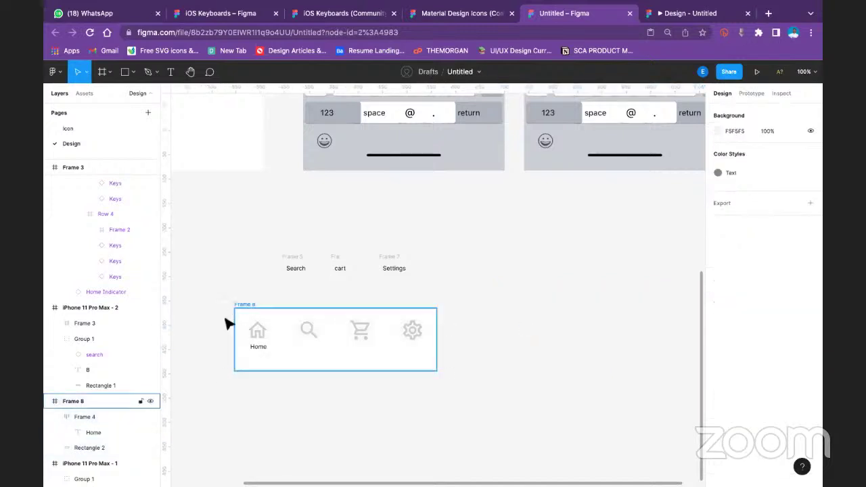
Pull the Home label frame, Frame 4, out of the nav bar and drop it beside Search
left_click(258, 334)
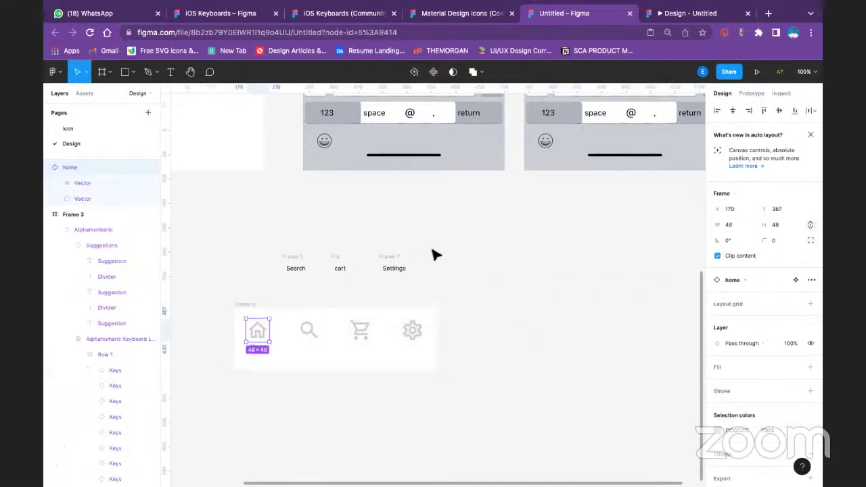
left_click(464, 304)
left_click(258, 349)
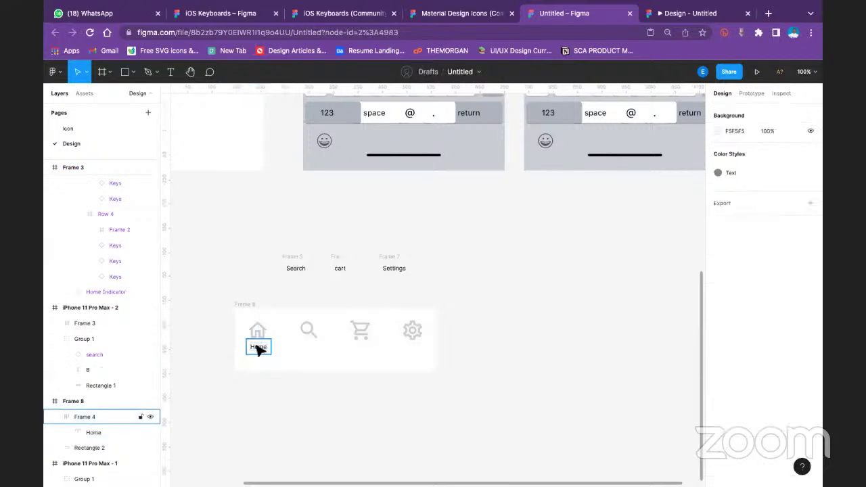
left_click_drag(257, 348, 251, 273)
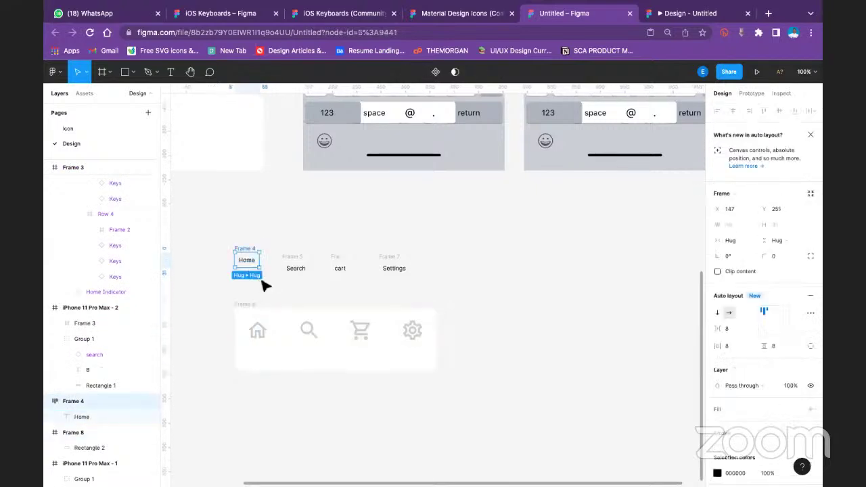
left_click(502, 280)
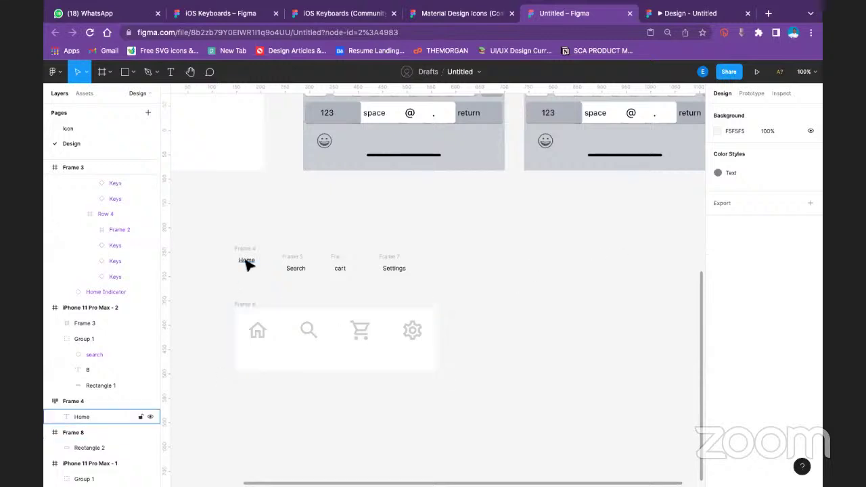
left_click(249, 257)
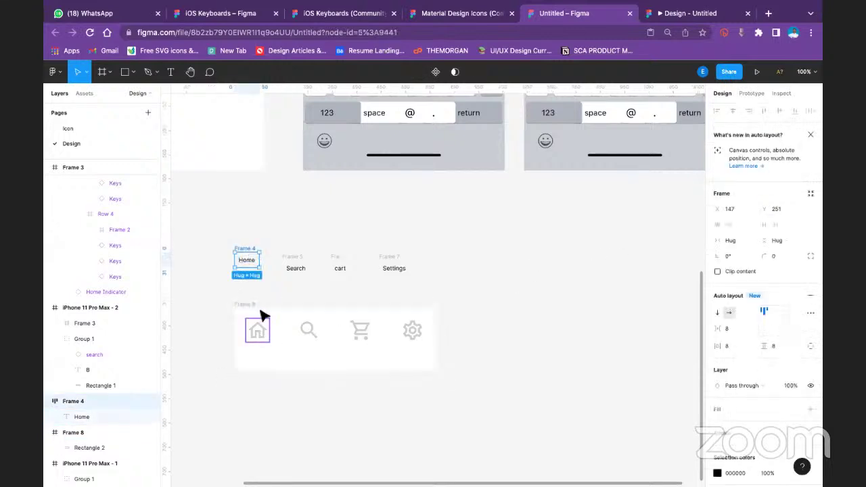
Check that the home icon's hover interaction leads to Frame 4, and review the Flow 2 starting point
left_click(259, 332)
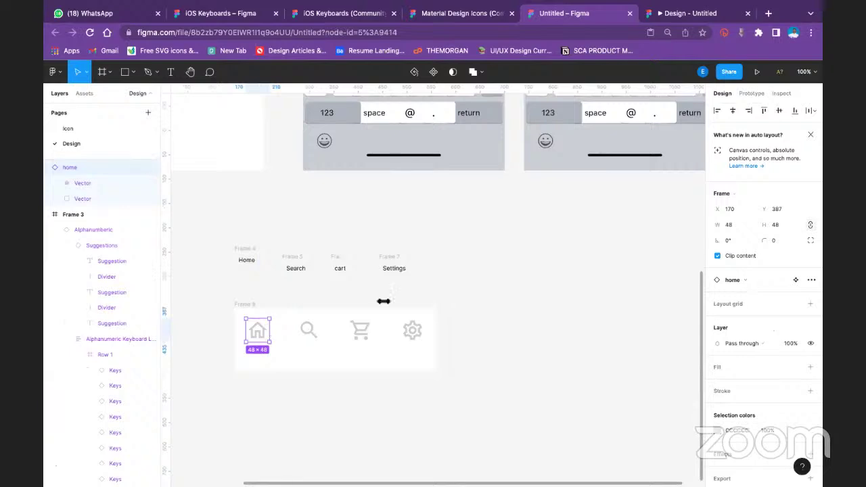
left_click(749, 92)
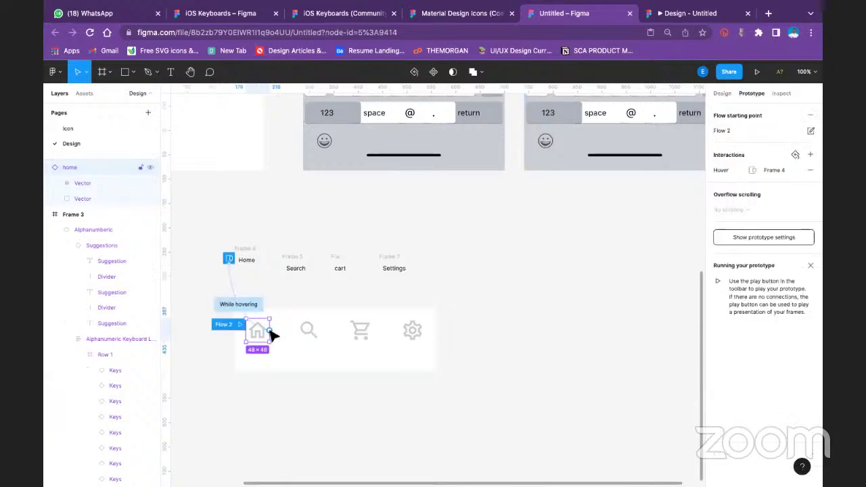
double_click(245, 260)
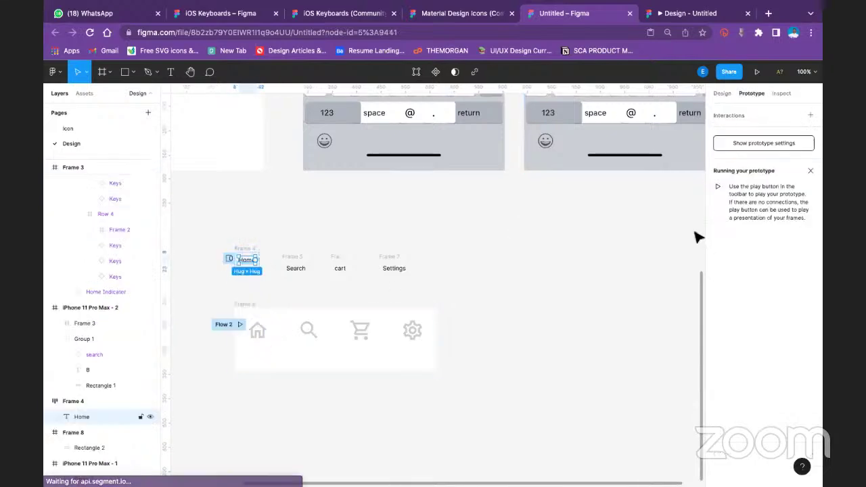
left_click(246, 250)
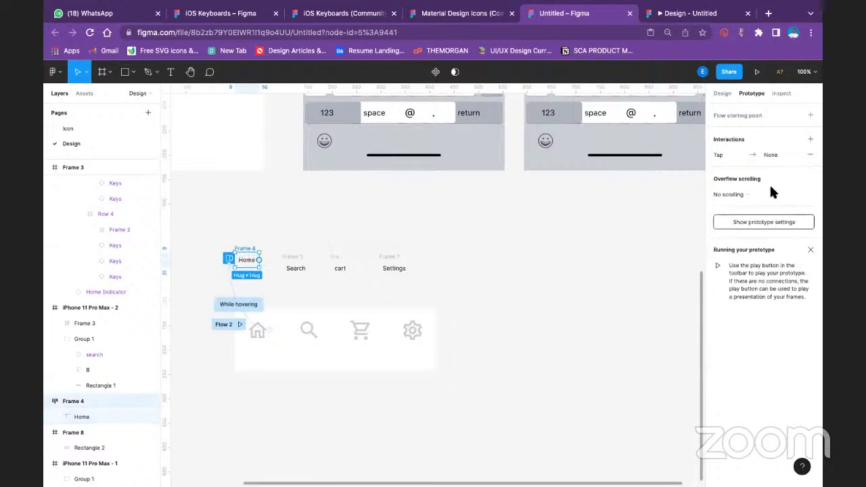
left_click(752, 224)
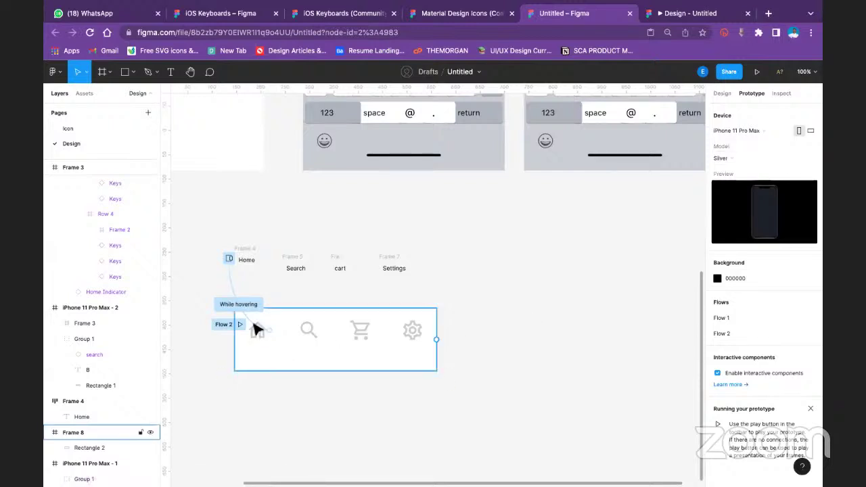
left_click(220, 325)
left_click(220, 325)
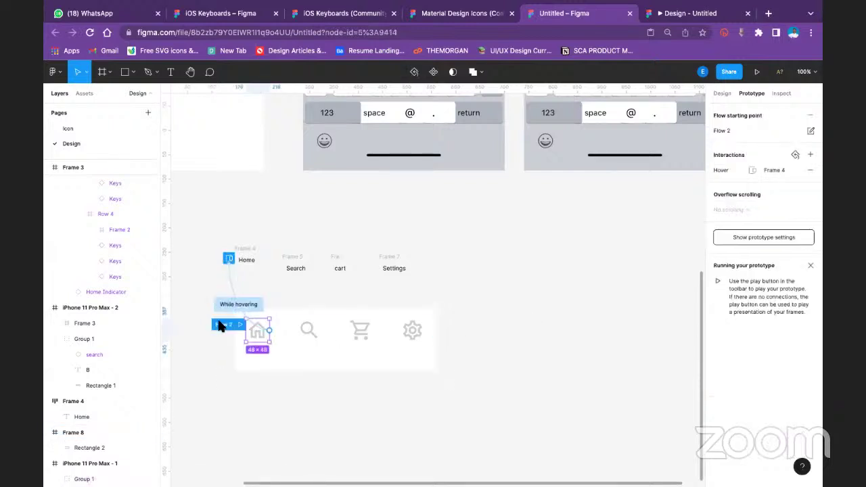
Play Flow 2 in the prototype viewer, then return to the editor
left_click(758, 73)
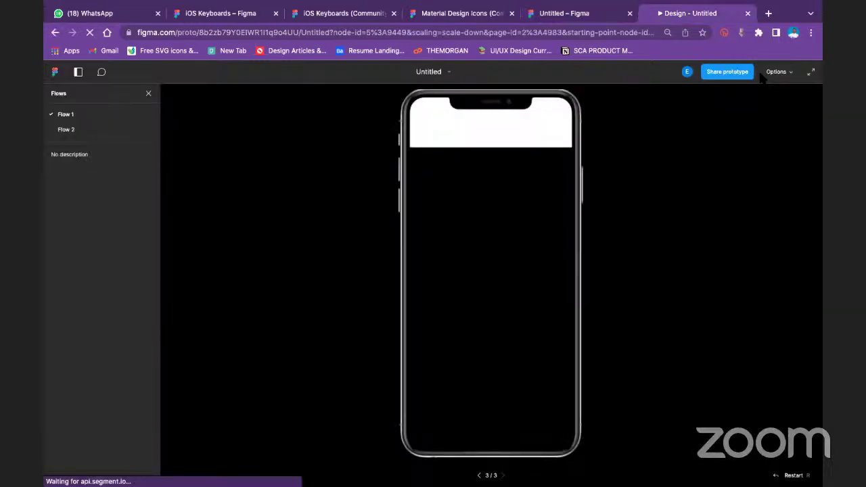
left_click(66, 130)
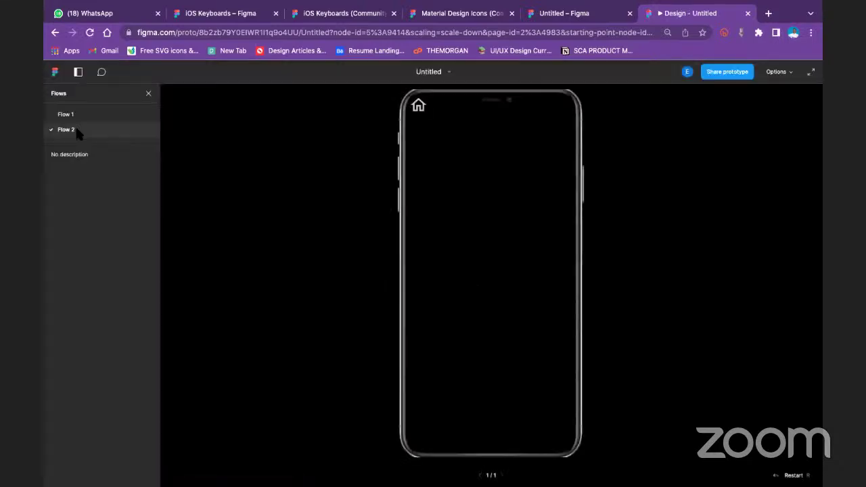
left_click(580, 23)
Delete the leftover tab row frame from the canvas
left_click(518, 271)
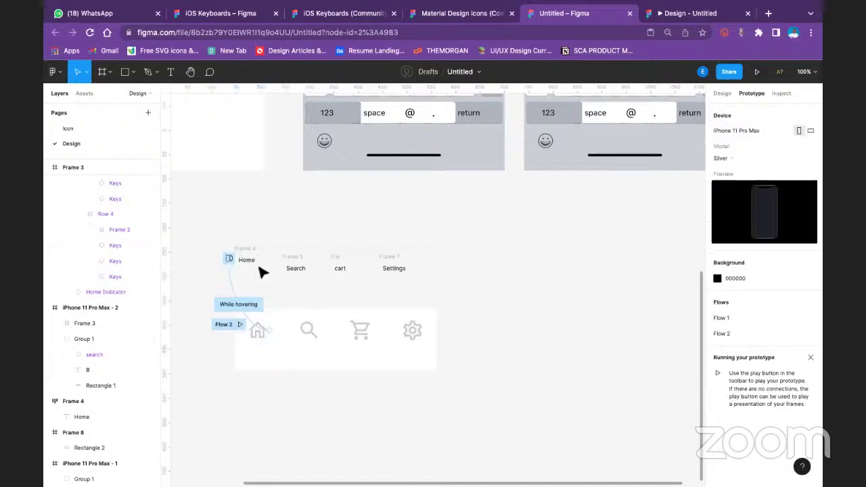
left_click(250, 252)
left_click(195, 204)
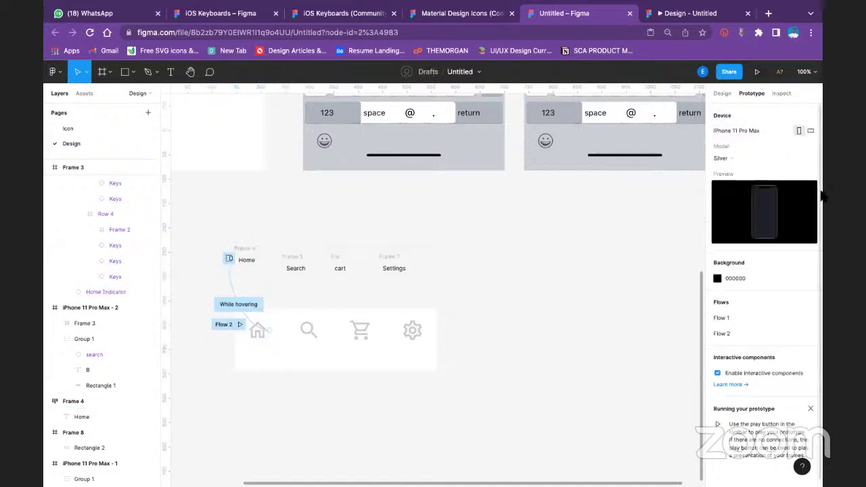
left_click(177, 144)
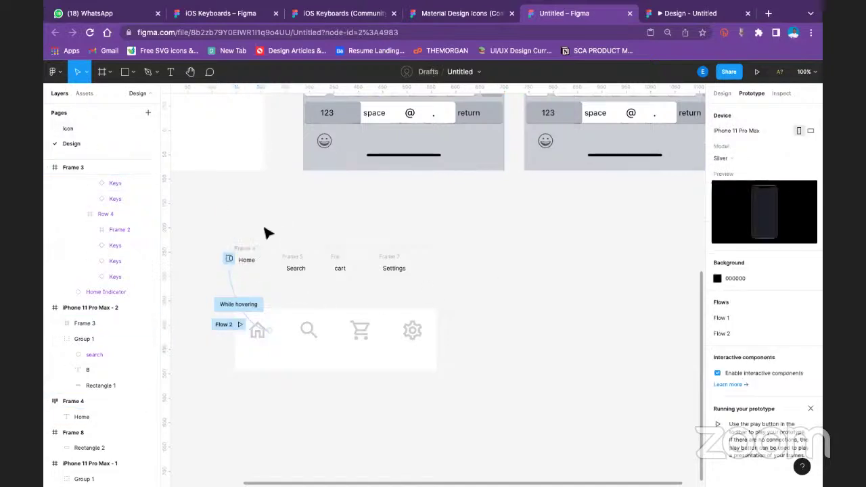
left_click(723, 92)
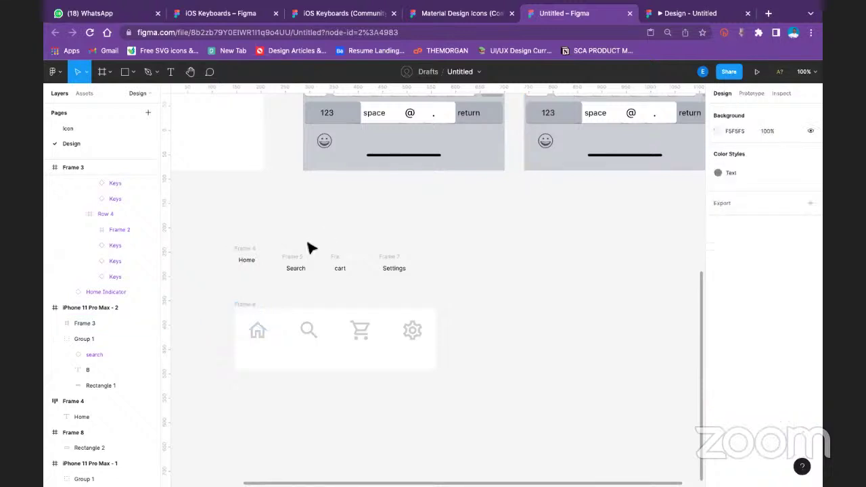
left_click_drag(218, 238, 448, 292)
key("Delete")
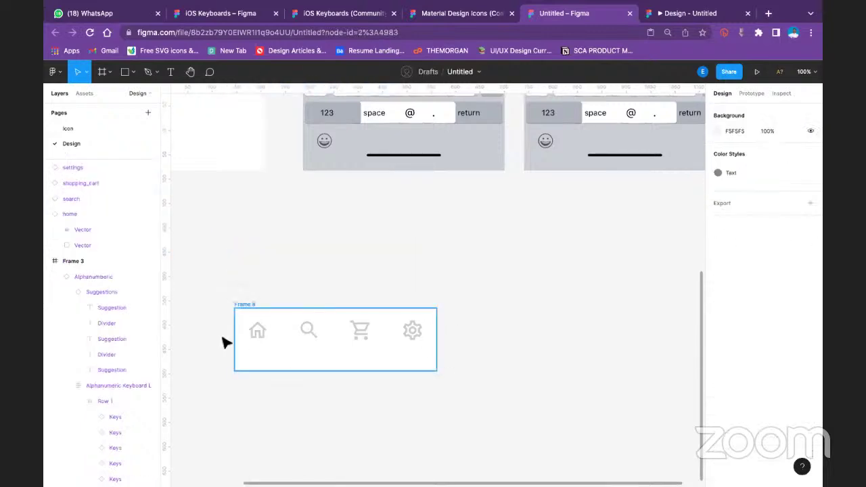
Shift-select the home, search, cart and settings icons and move them lower in the nav bar
left_click(261, 340)
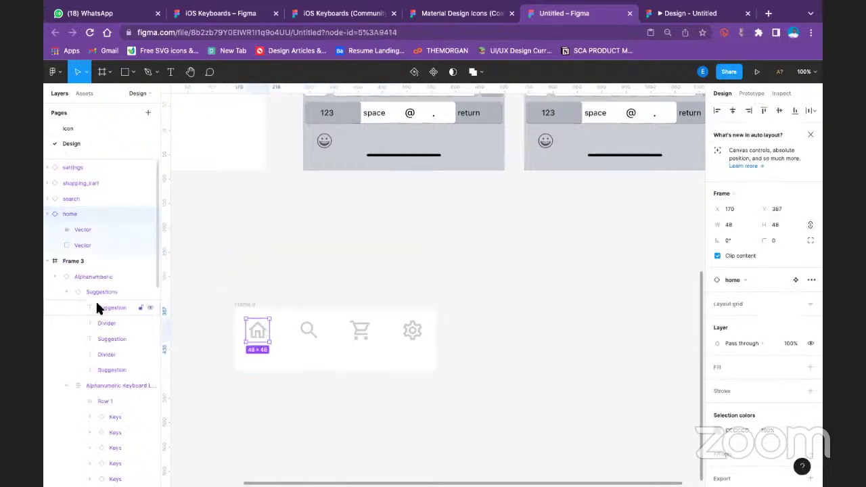
left_click(311, 330, "shift")
left_click(362, 331, "shift")
left_click(415, 332, "shift")
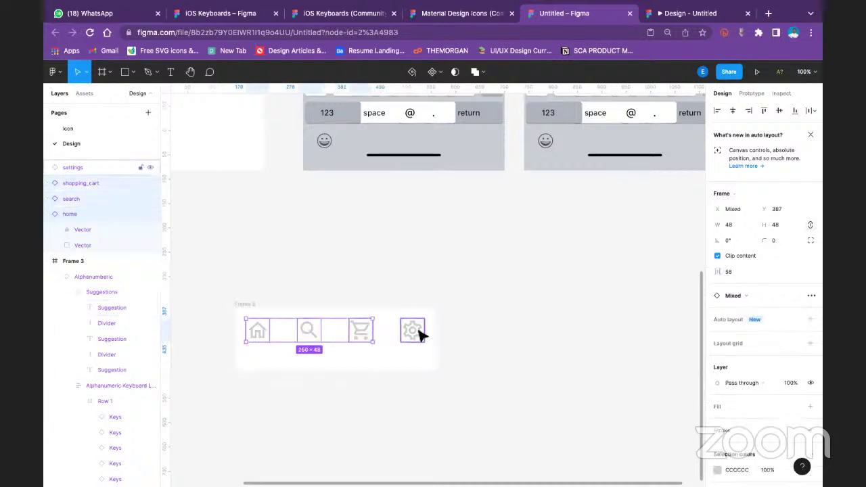
left_click_drag(420, 340, 421, 345)
left_click(515, 343)
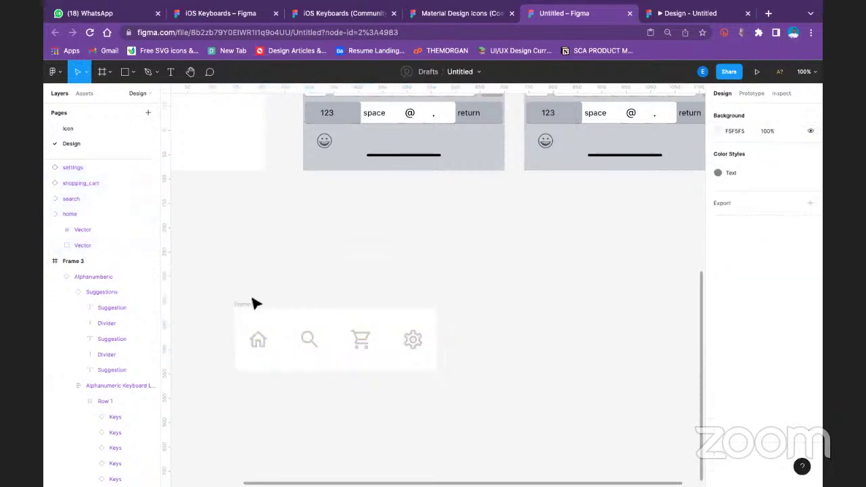
left_click(253, 304)
left_click(522, 356)
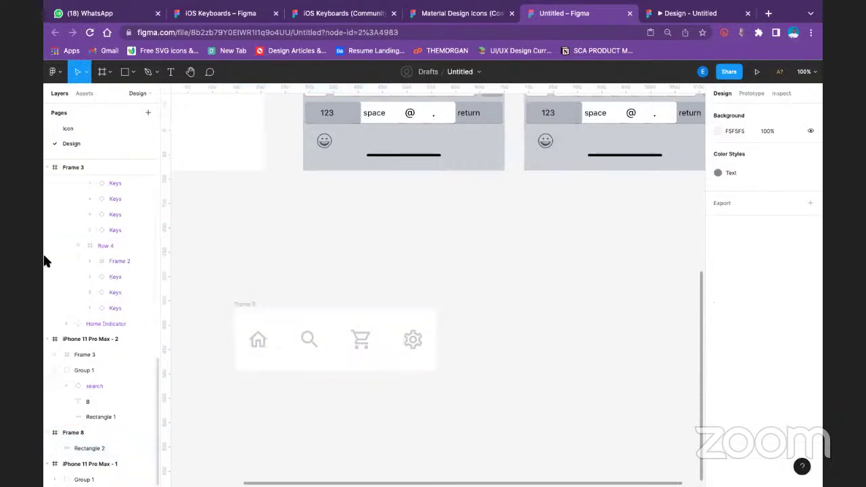
Create a 'Home' text label above the home icon and duplicate it to the right
left_click(172, 73)
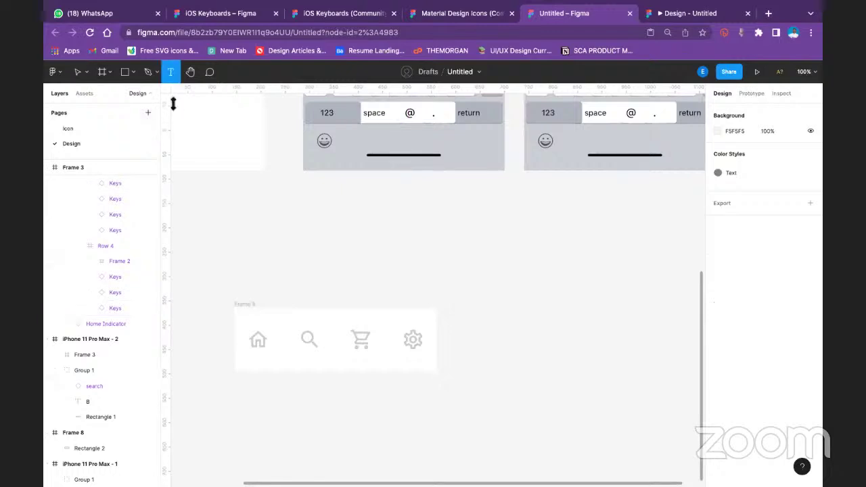
left_click(232, 256)
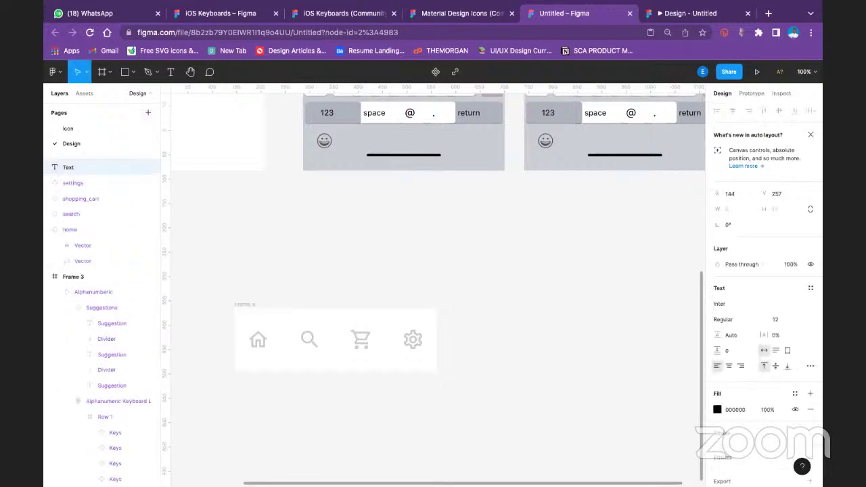
key("Escape")
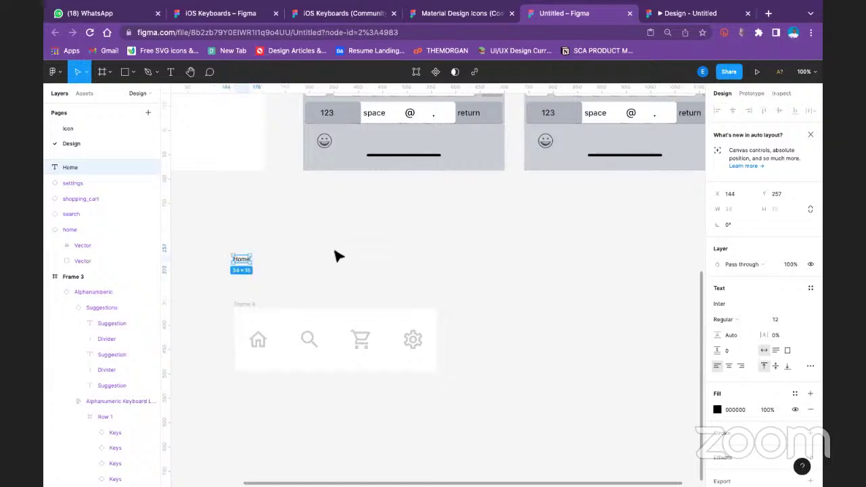
key("ctrl+d")
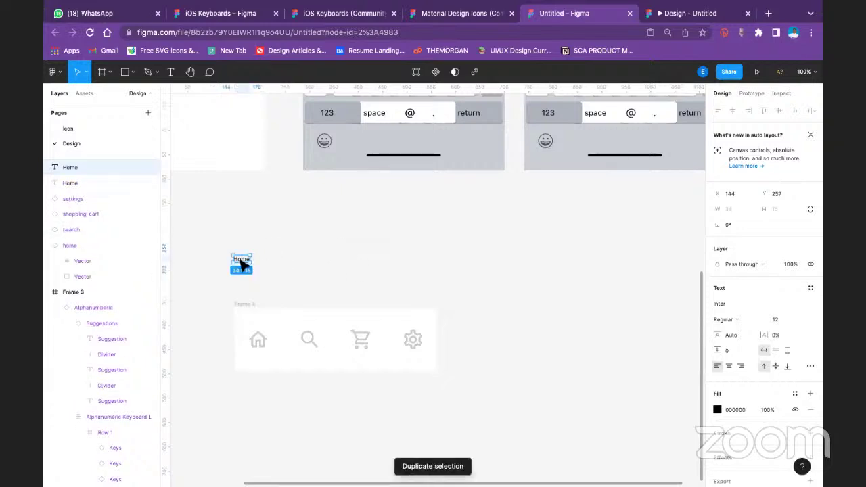
left_click_drag(242, 263, 441, 269)
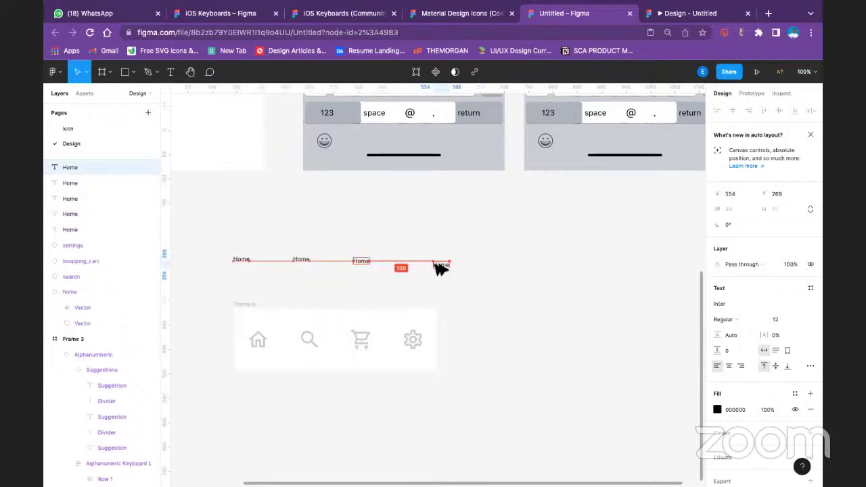
left_click(240, 258)
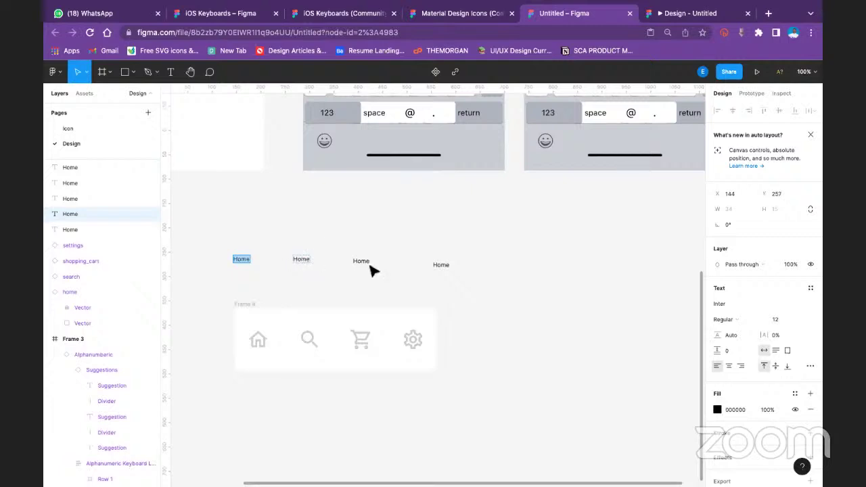
key("Escape")
left_click(259, 346)
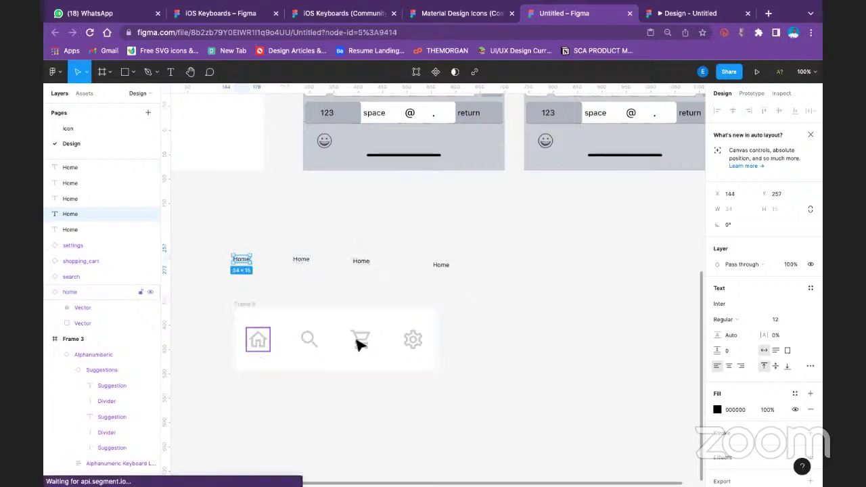
Clear the Flow 2 name on the nav frame's starting point so it can be renamed Nav
left_click(751, 93)
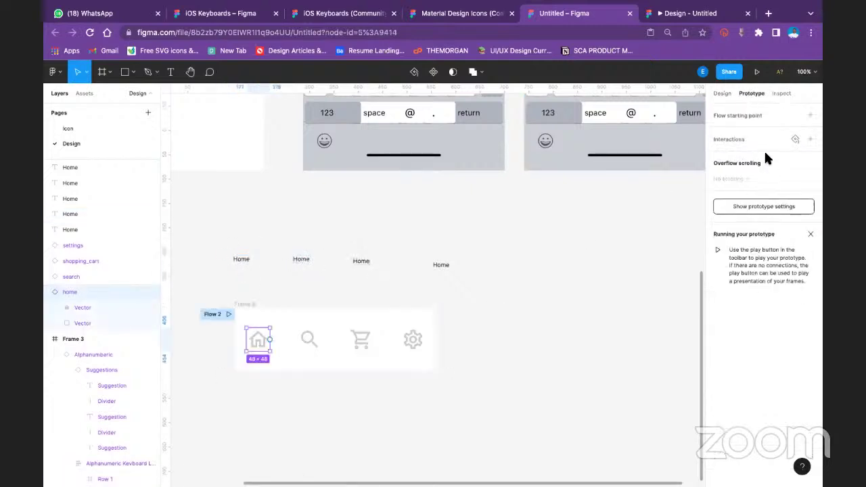
left_click(209, 312)
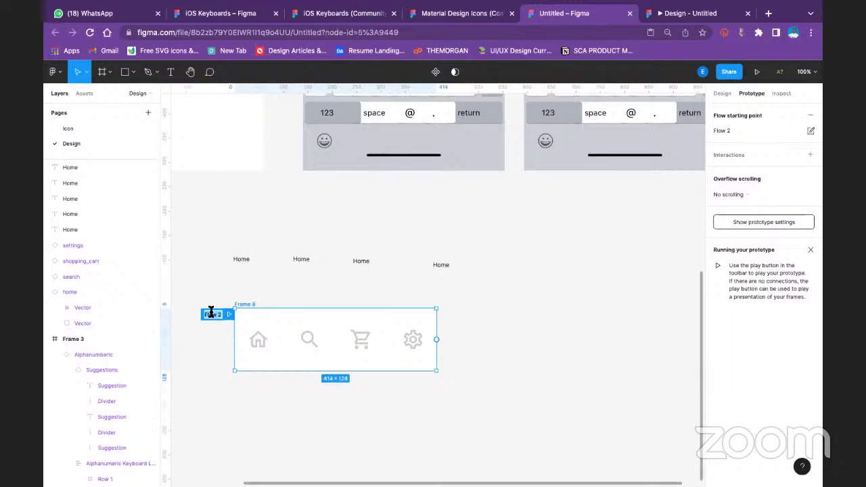
key("BackSpace")
Select the home icon in the Nav frame and try dragging a connection to the Home text
left_click(295, 295)
left_click(245, 305)
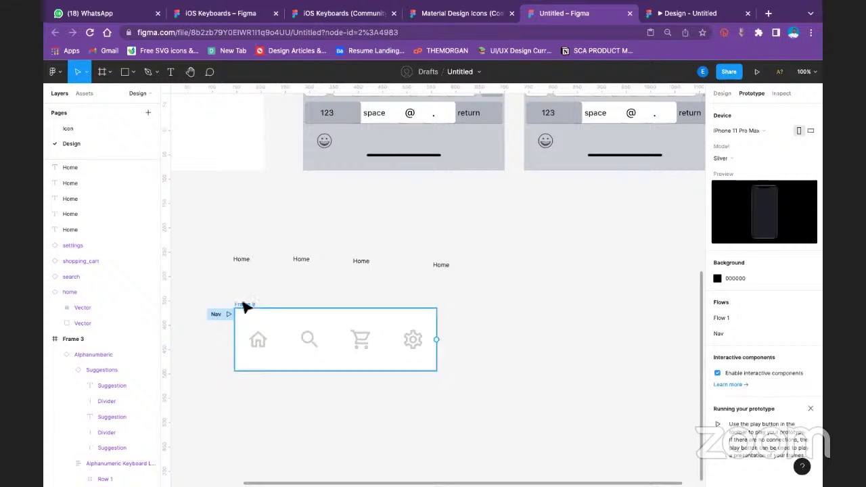
left_click(257, 342)
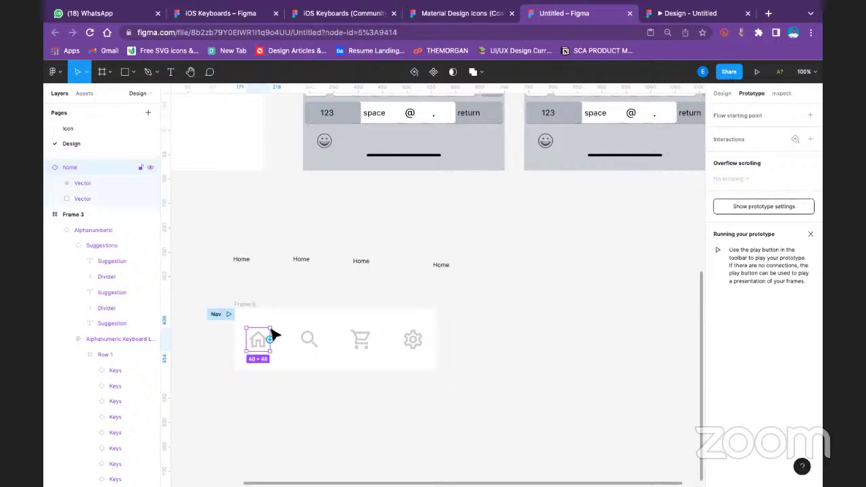
left_click_drag(270, 338, 244, 265)
Wrap the first Home text in new Frame 9 using Frame selection
left_click(244, 263)
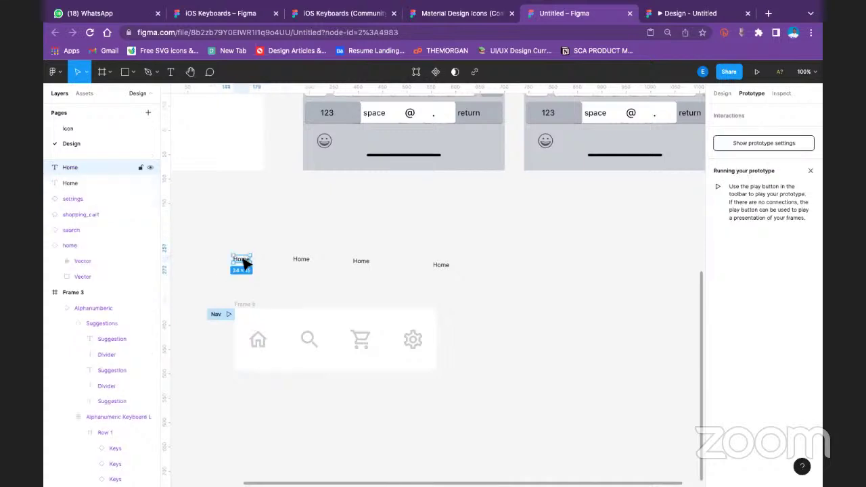
right_click(244, 263)
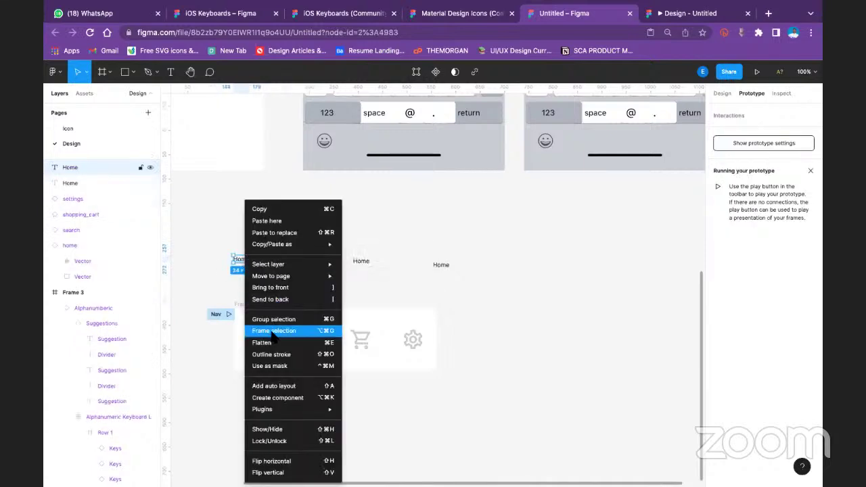
left_click(284, 330)
left_click(264, 341)
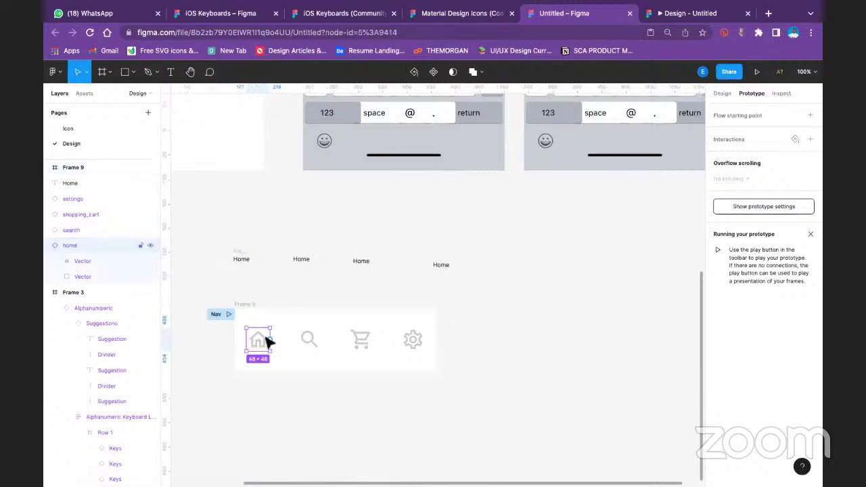
Link the home icon to Frame 9 as a While hovering Open overlay that closes on outside click
left_click_drag(269, 339, 240, 255)
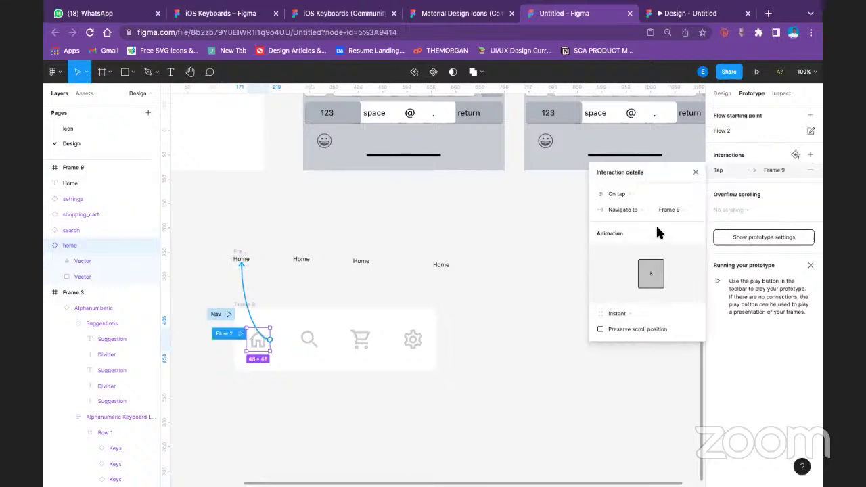
left_click(635, 195)
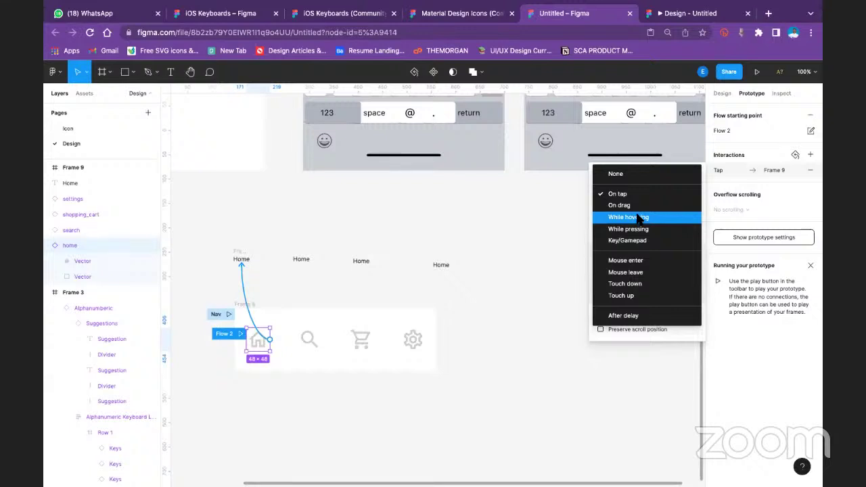
left_click(638, 217)
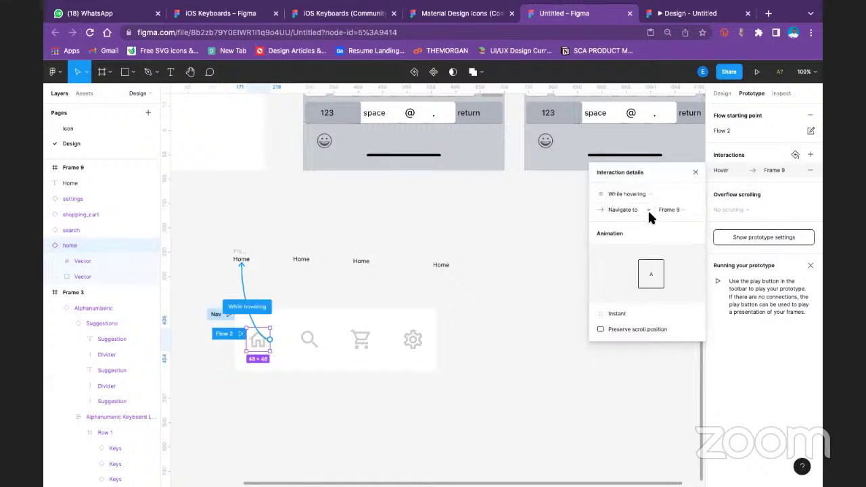
left_click(621, 208)
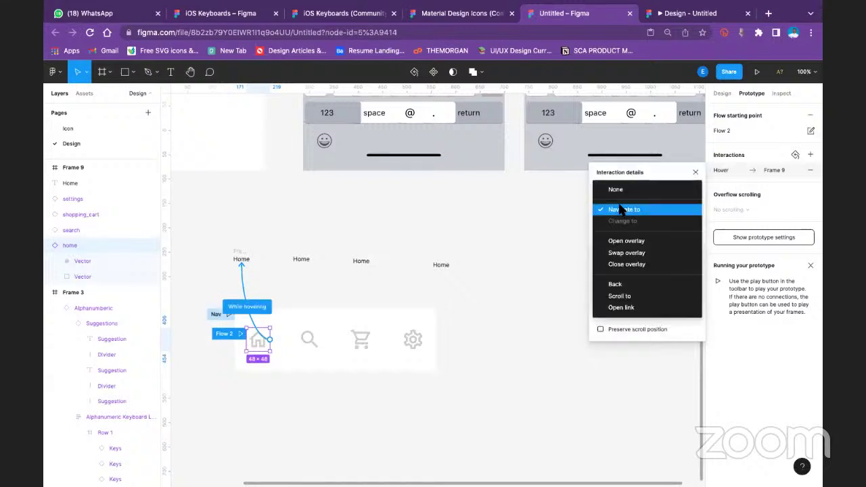
left_click(632, 241)
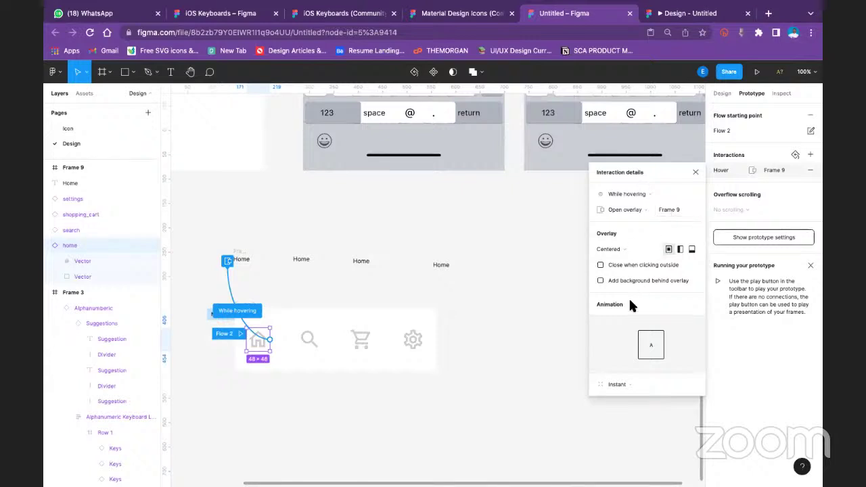
left_click(613, 266)
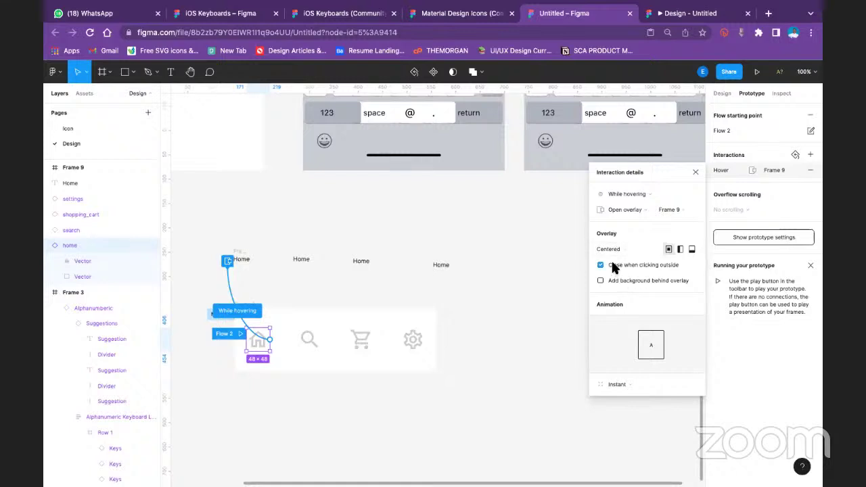
left_click(692, 250)
Give the overlay a 300ms Ease out Dissolve animation and Manual position
left_click(616, 384)
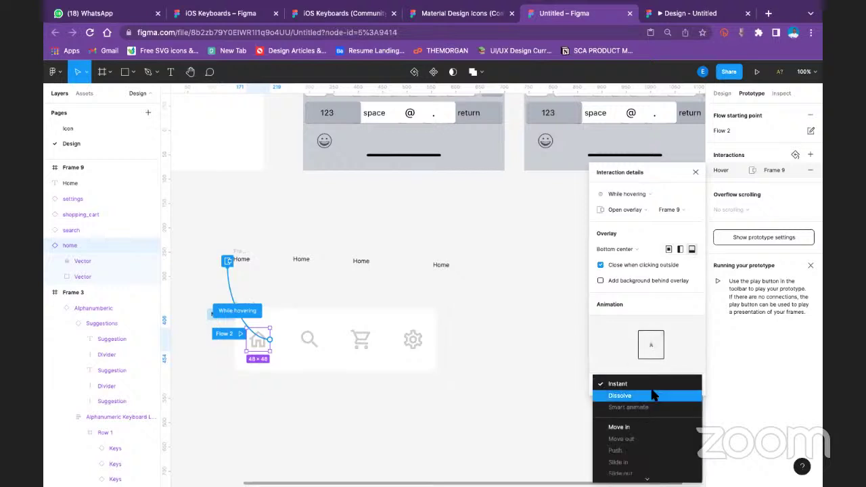
left_click(653, 396)
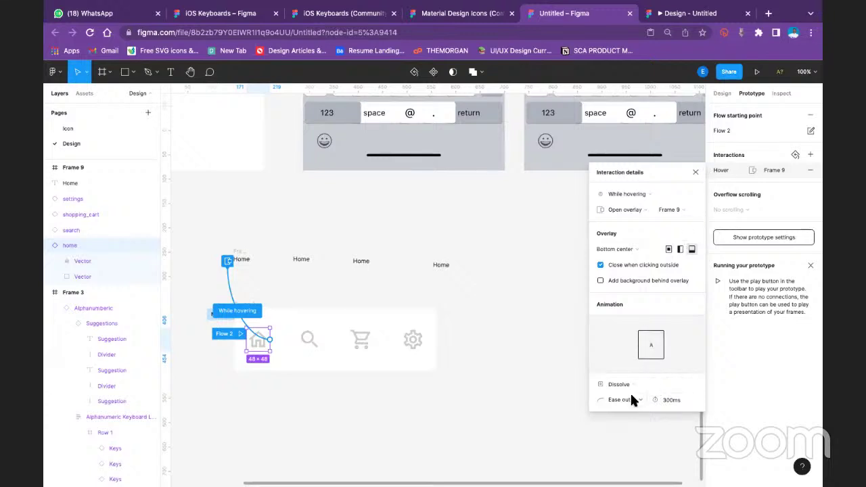
left_click(632, 400)
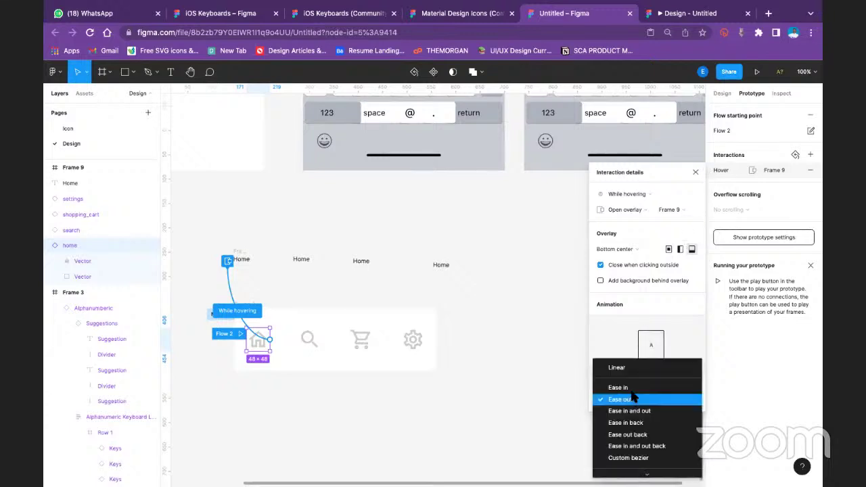
left_click(615, 333)
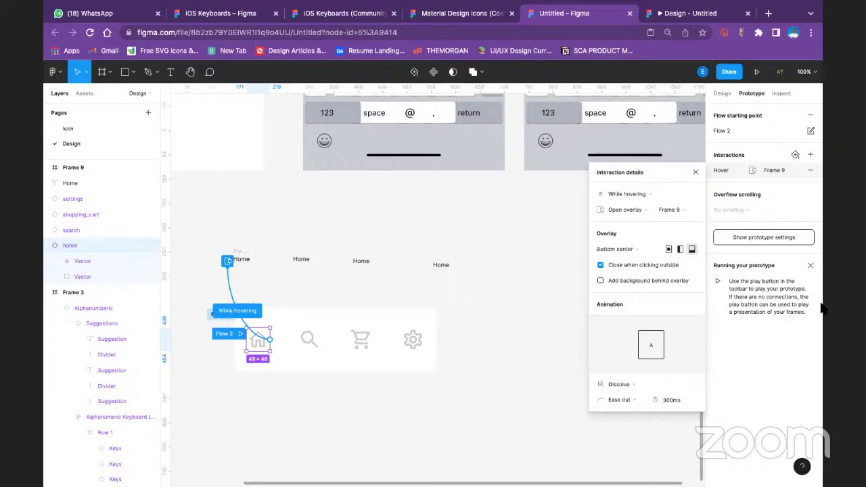
left_click(634, 245)
left_click(635, 280)
Move Frame 9 down and nudge it so it sits just under the house icon
left_click_drag(238, 262, 260, 358)
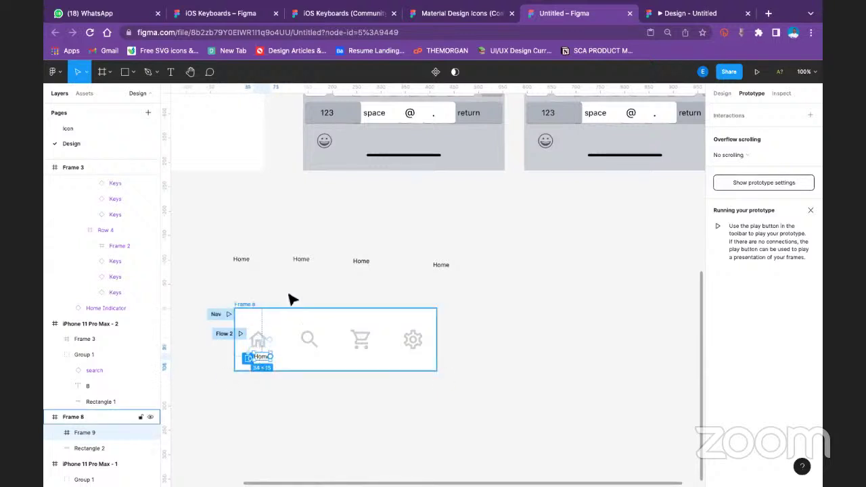
left_click(286, 271)
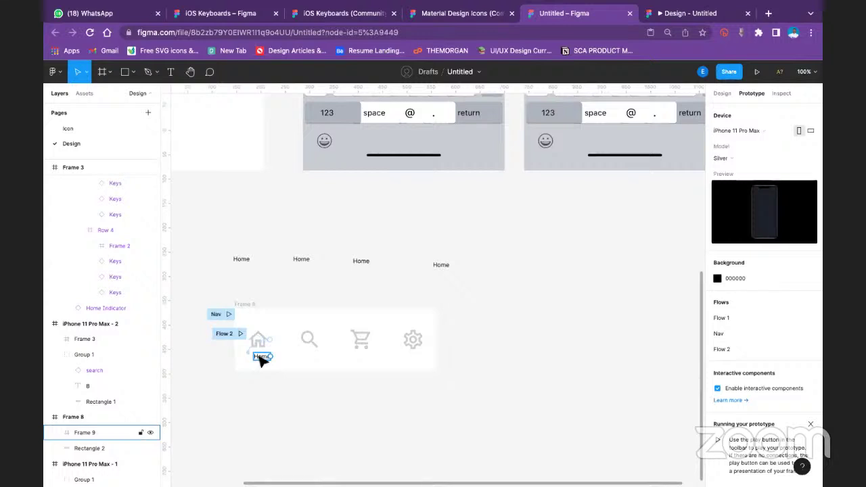
left_click(261, 361)
left_click_drag(260, 360, 257, 360)
left_click(267, 247)
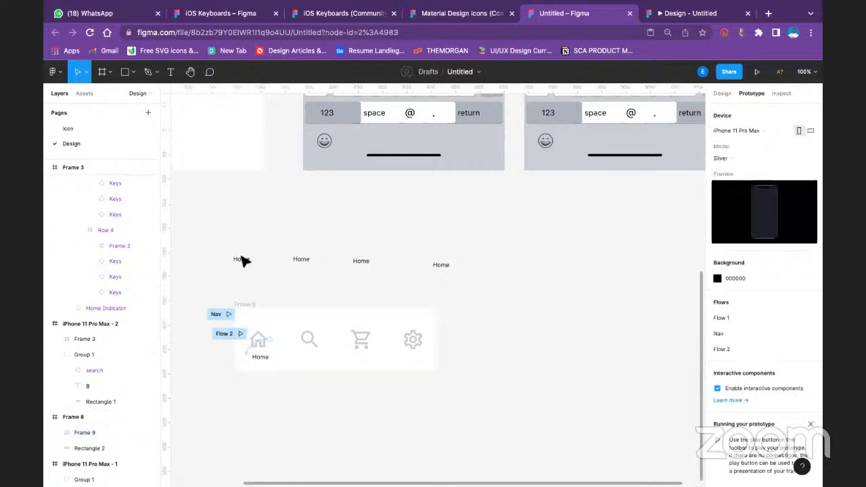
Select the whole nav bar frame and preview the Nav flow prototype
left_click(257, 360)
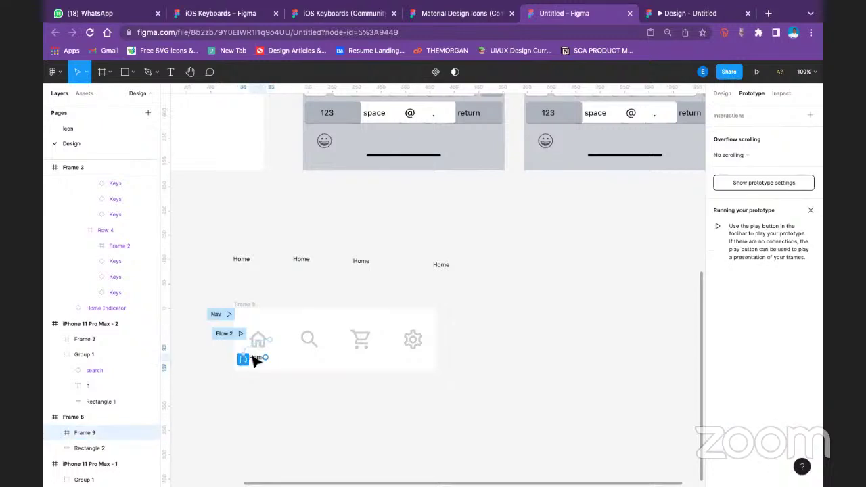
left_click(301, 259)
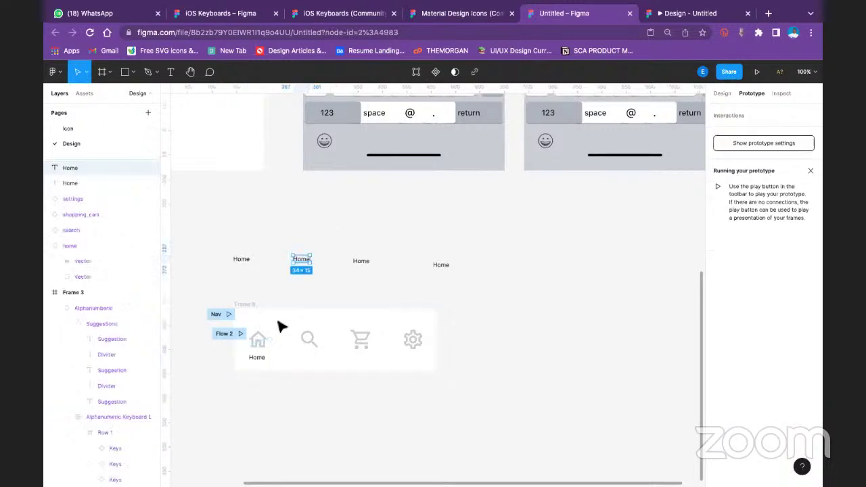
left_click(258, 359)
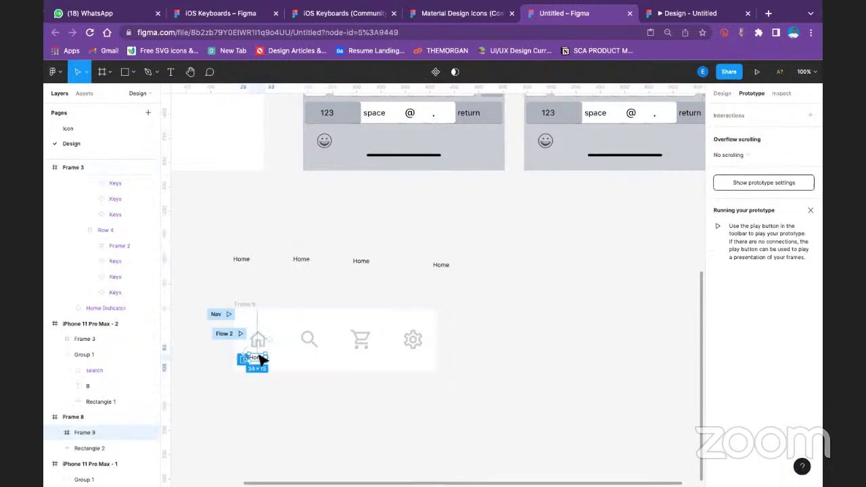
left_click(264, 310)
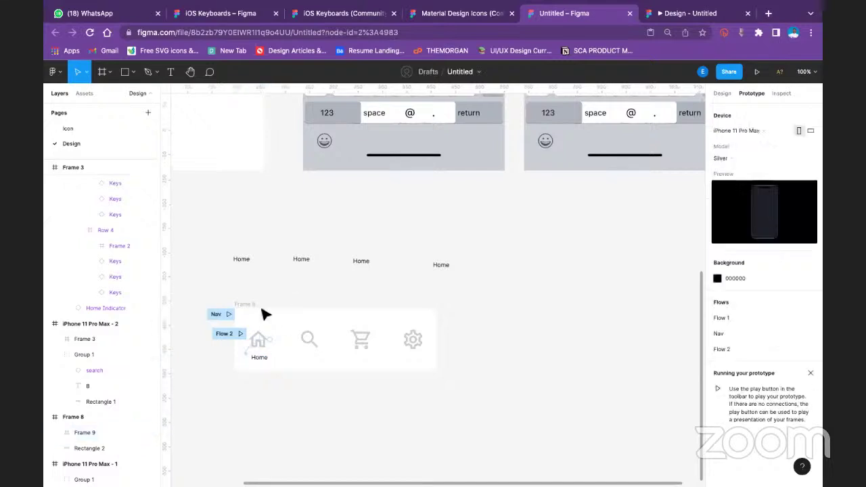
left_click(248, 306)
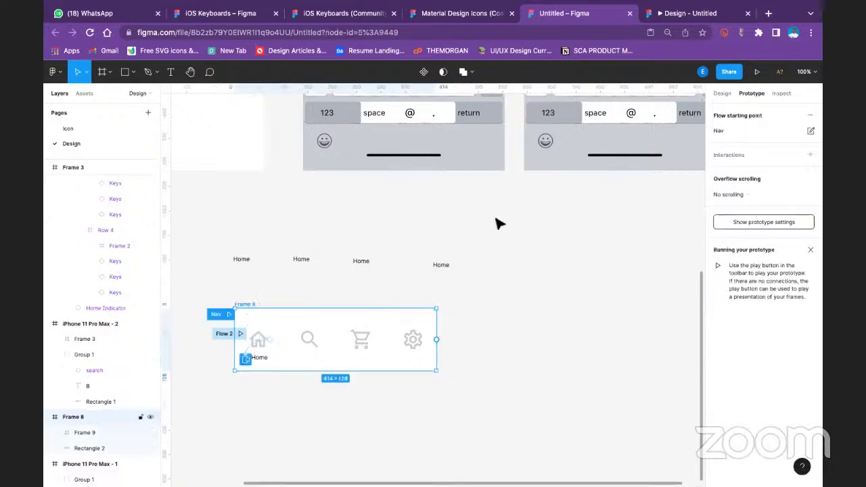
left_click(756, 72)
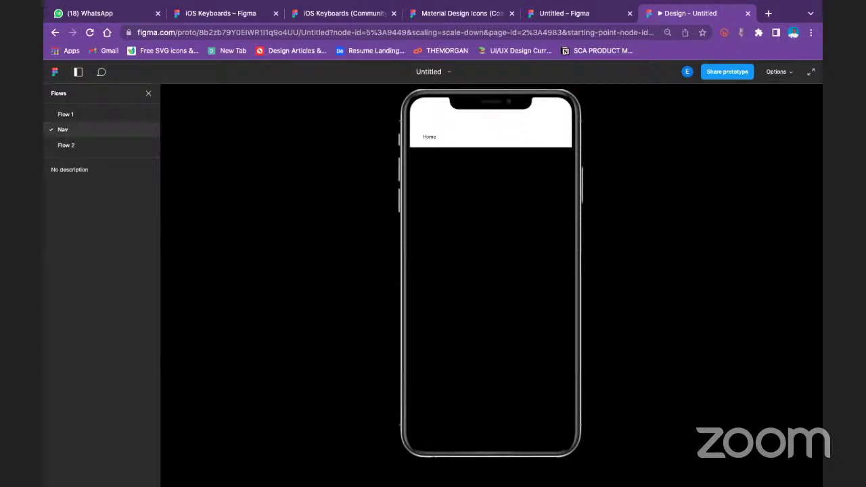
Switch the preview back and forth between the Nav flow and Flow 2, then return to the design file
left_click(65, 144)
left_click(69, 133)
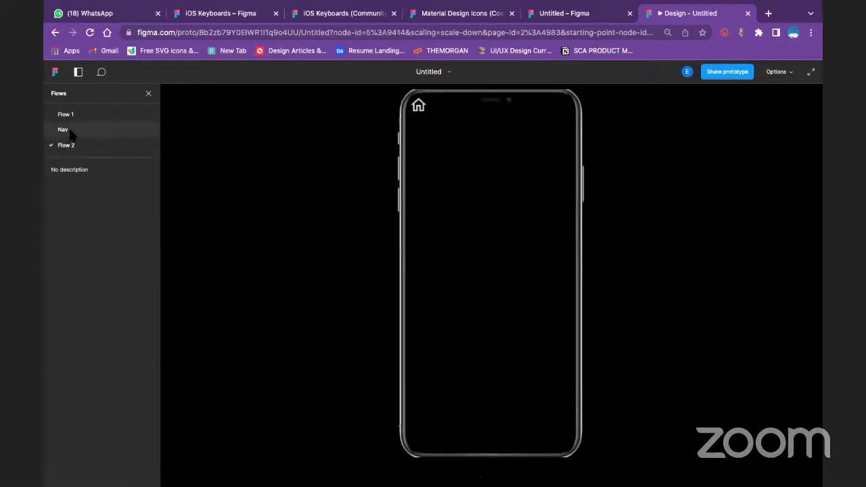
left_click(69, 147)
left_click(70, 132)
left_click(72, 147)
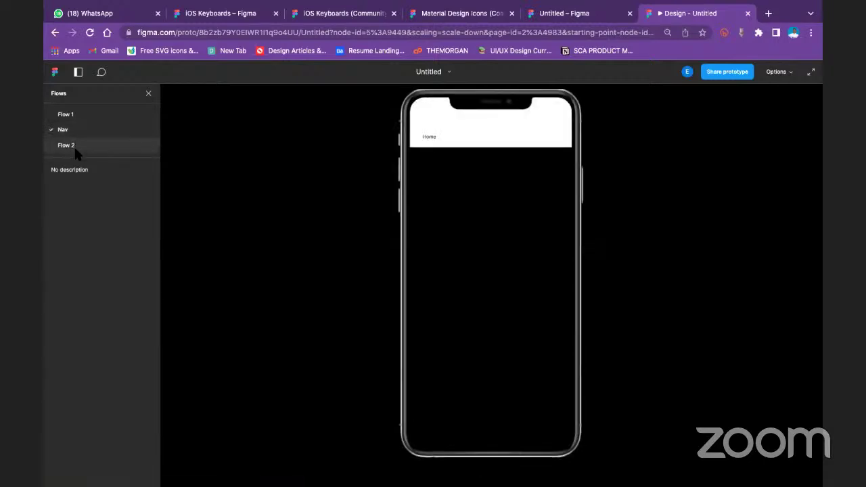
left_click(576, 13)
Remove all prototype interactions from the canvas
left_click(559, 287)
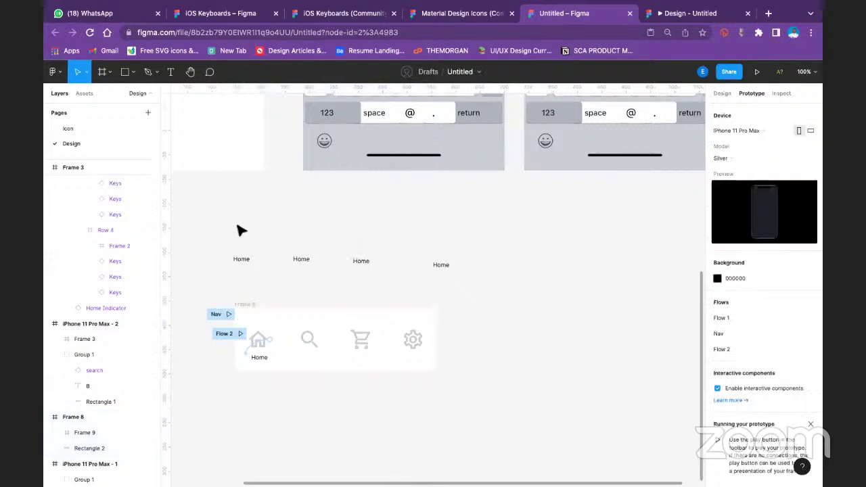
right_click(222, 313)
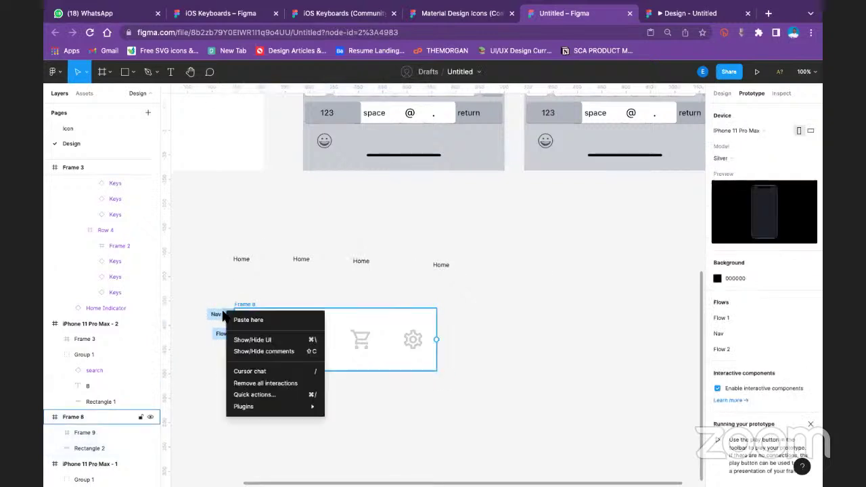
left_click(276, 383)
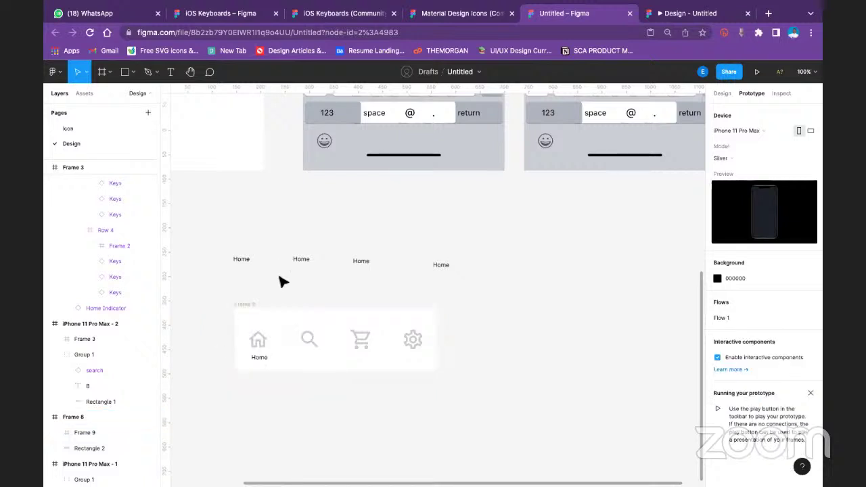
Delete the four loose Home labels, then move the Home label frame above the nav bar and delete it
left_click_drag(192, 231, 464, 273)
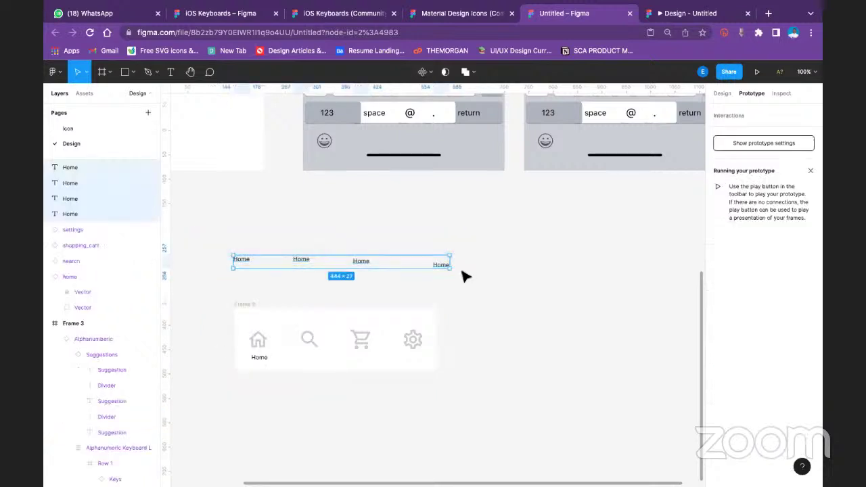
key("Delete")
left_click(722, 93)
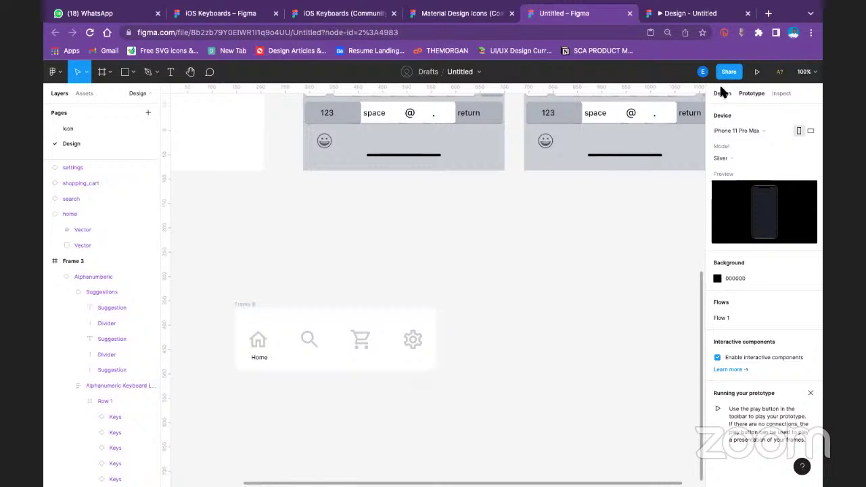
left_click_drag(261, 359, 259, 276)
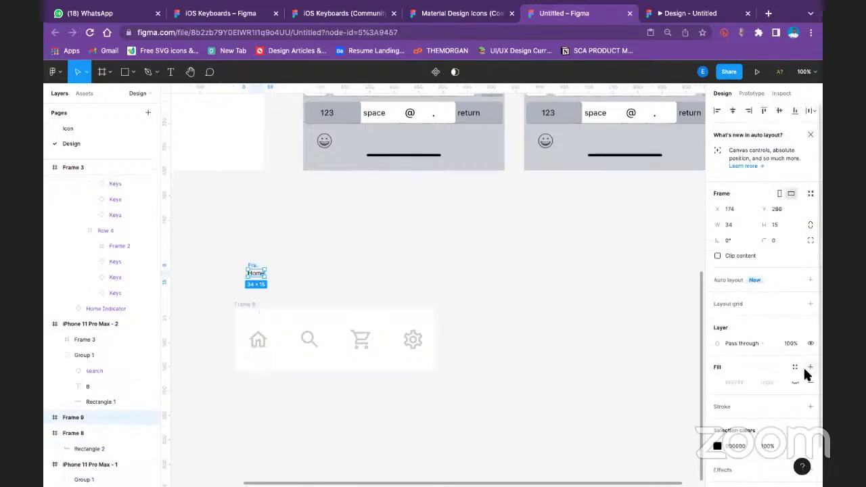
left_click(460, 240)
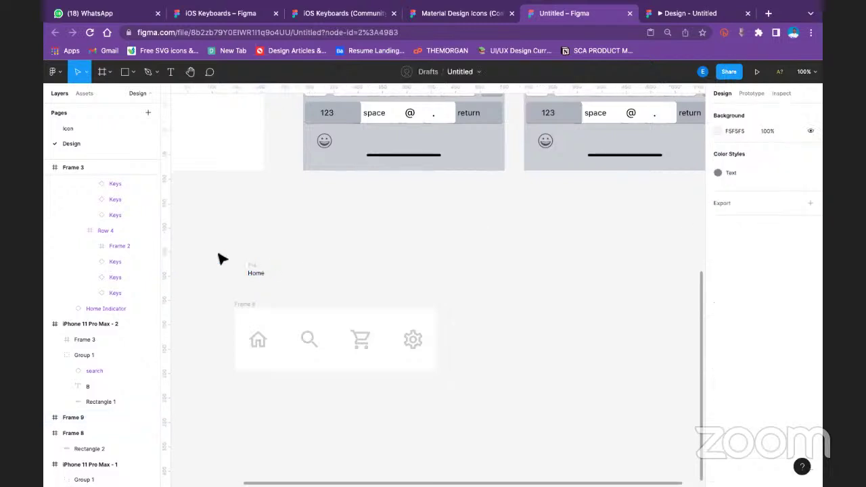
left_click(260, 270)
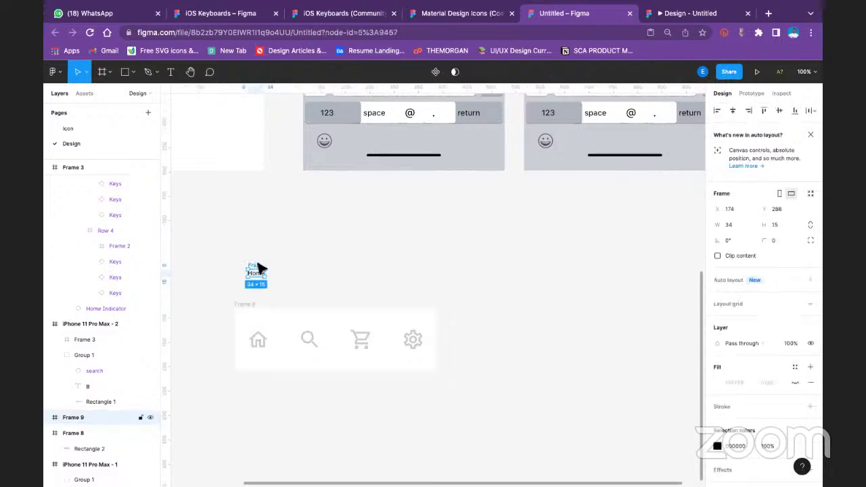
key("Delete")
Add a 'Home' text label above the nav bar
left_click(171, 73)
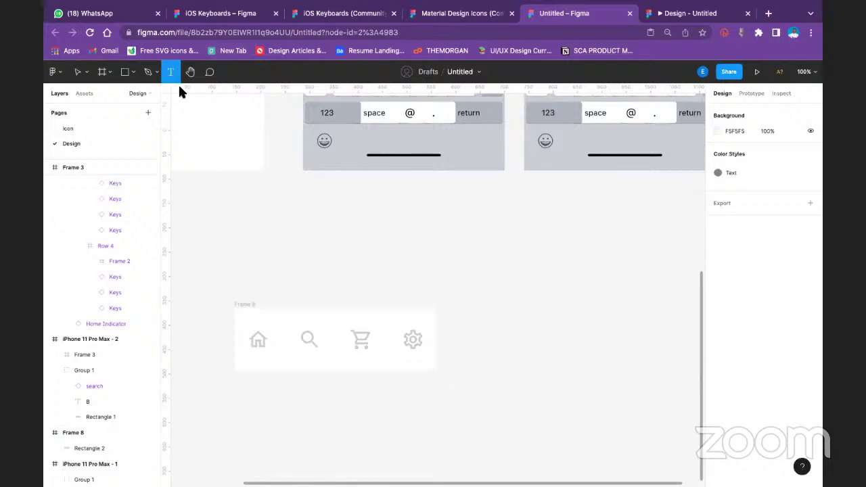
left_click(237, 273)
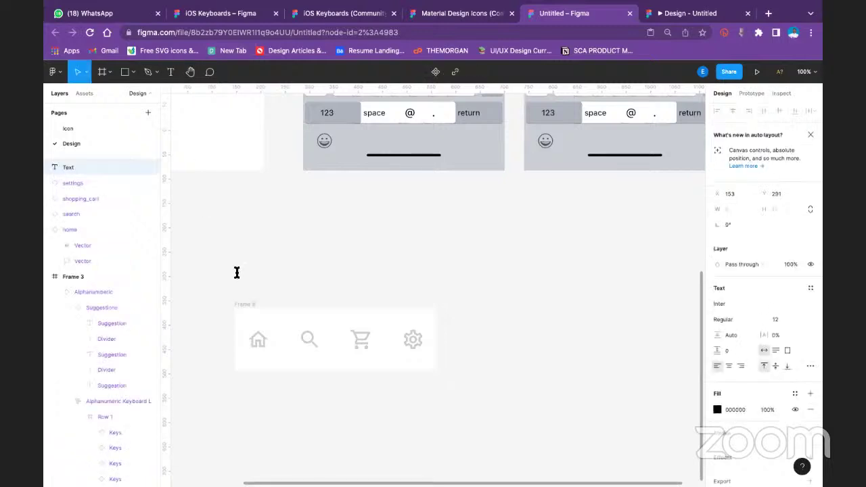
type("Home")
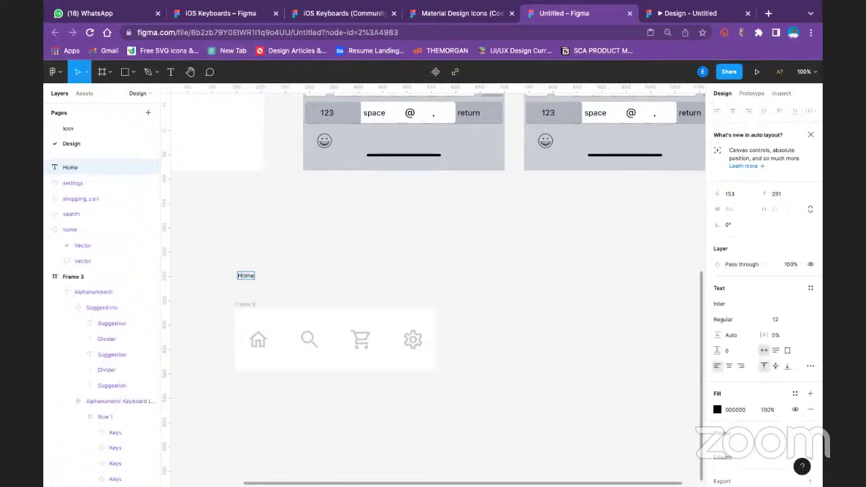
key("Escape")
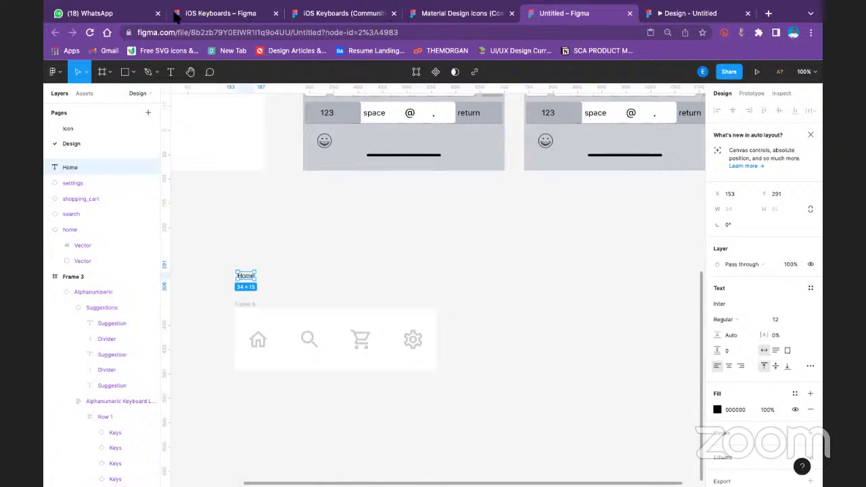
left_click(284, 277)
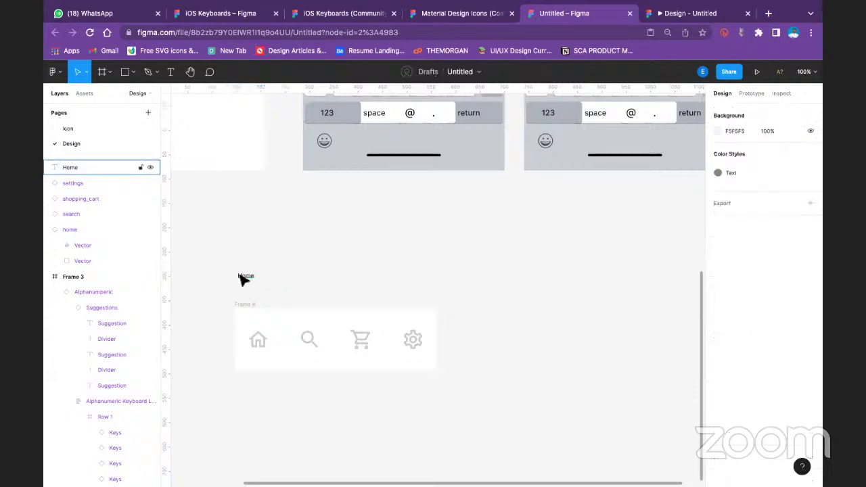
left_click(243, 278)
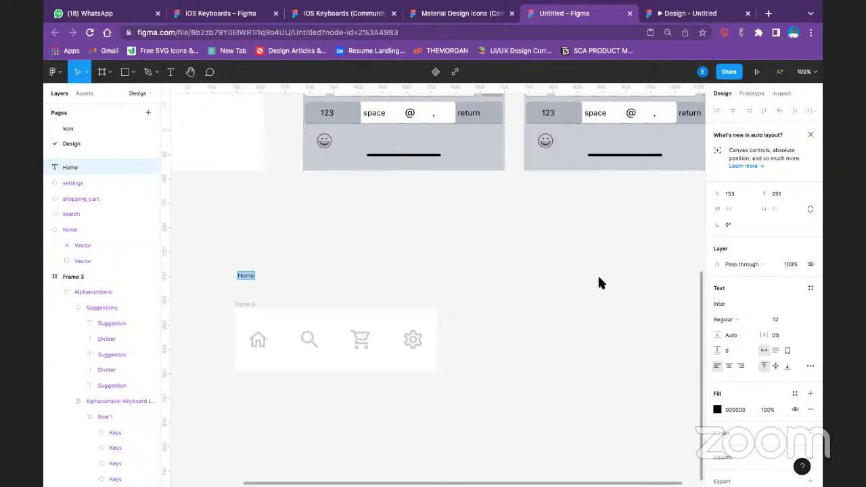
key("Escape")
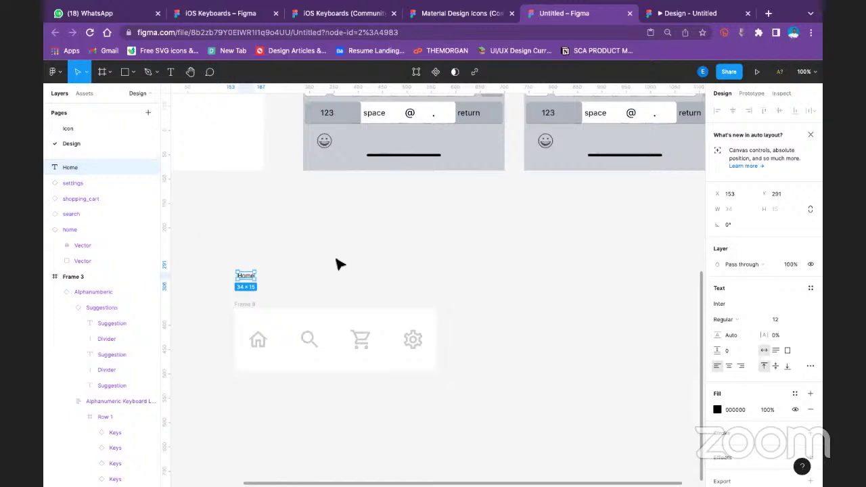
left_click(304, 276)
left_click(250, 277)
Wrap the Home text in a frame with auto layout
right_click(251, 277)
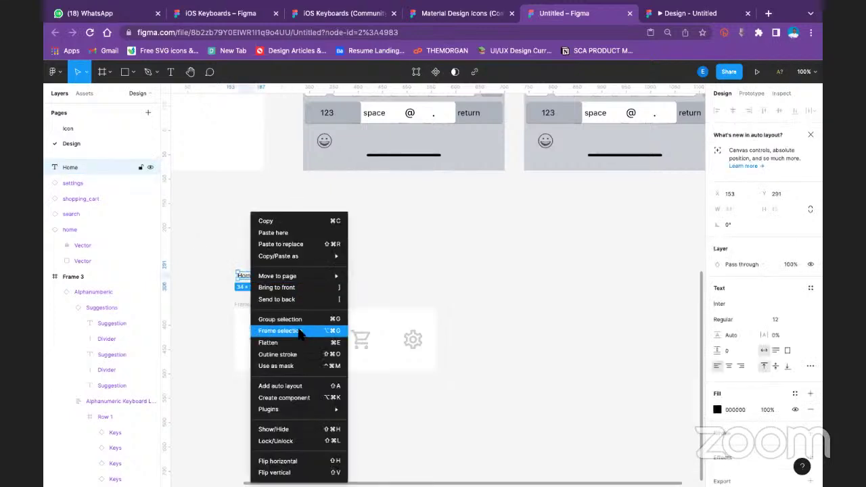
left_click(300, 331)
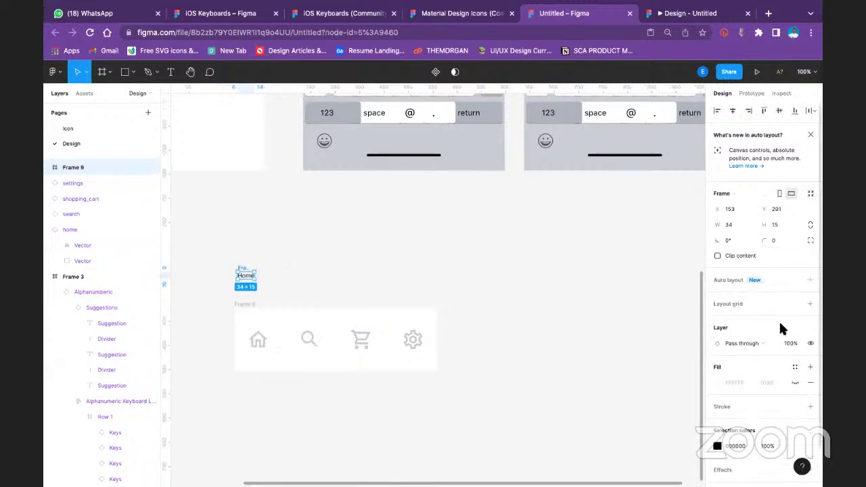
left_click(810, 279)
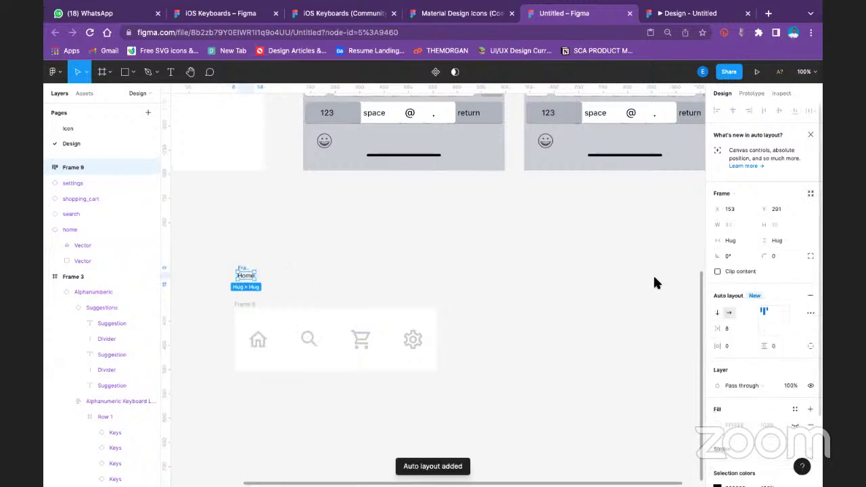
Rename the label frame Frame 9 to 'Home' and reselect it
left_click(326, 276)
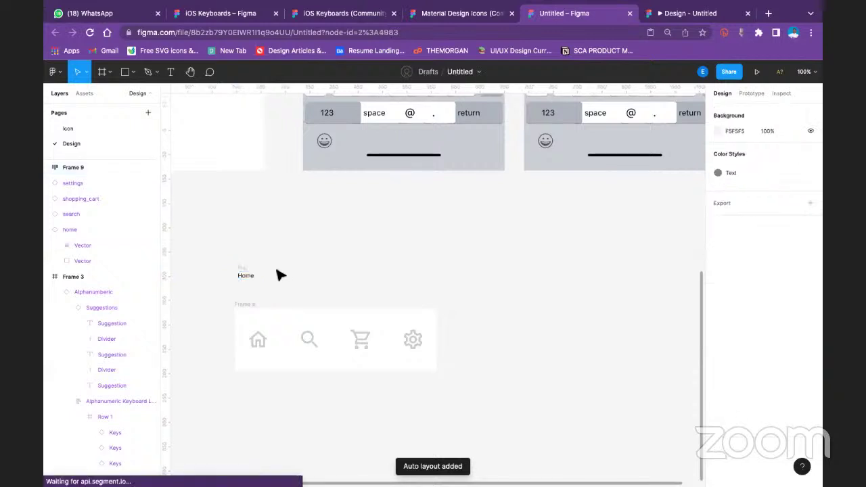
left_click(246, 275)
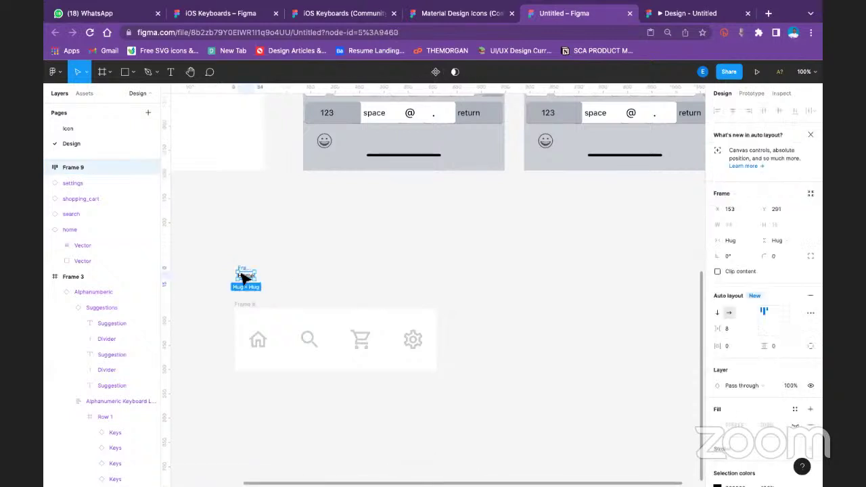
double_click(243, 267)
type("Home")
key("Return")
left_click(320, 229)
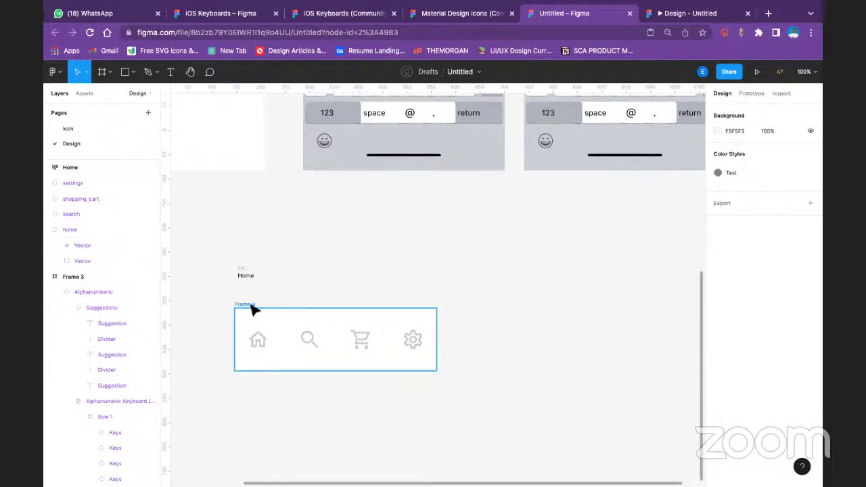
left_click(249, 275)
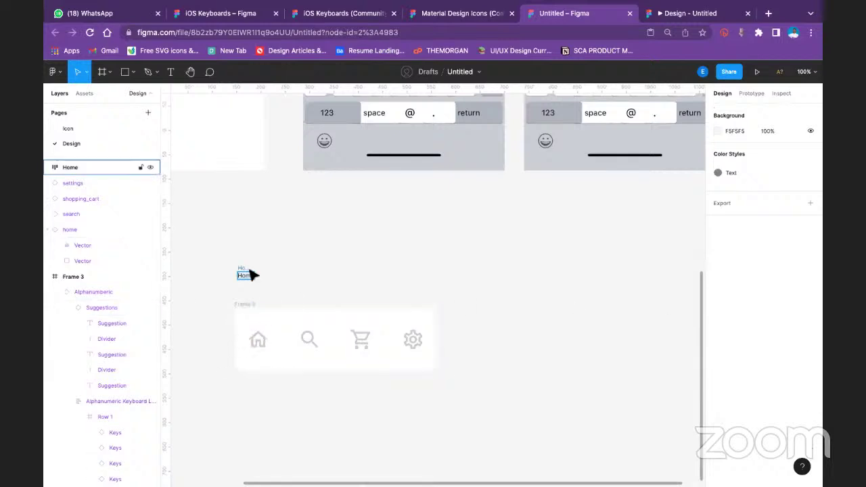
left_click(248, 274)
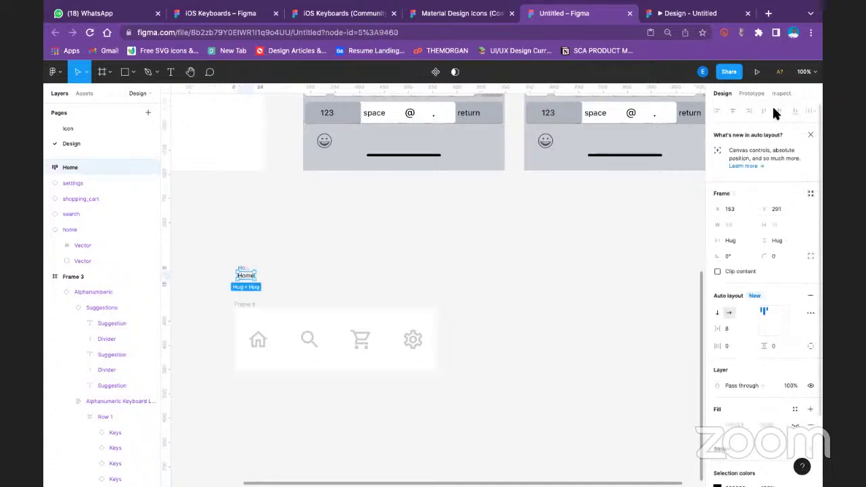
left_click(257, 342)
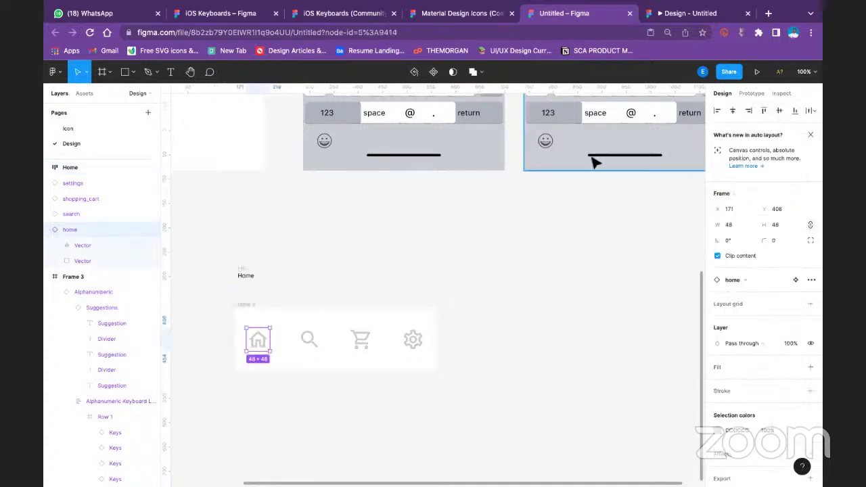
left_click(246, 272)
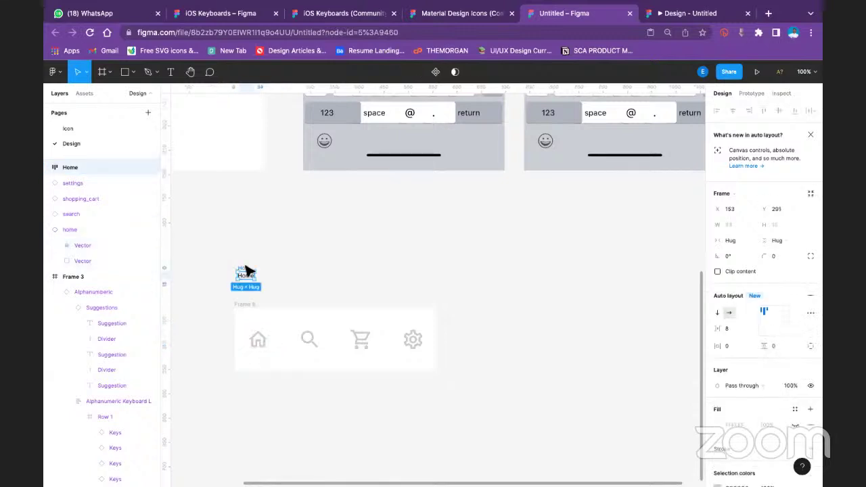
Add a Flow 2 starting point to the icon bar frame, Frame 8
left_click(749, 92)
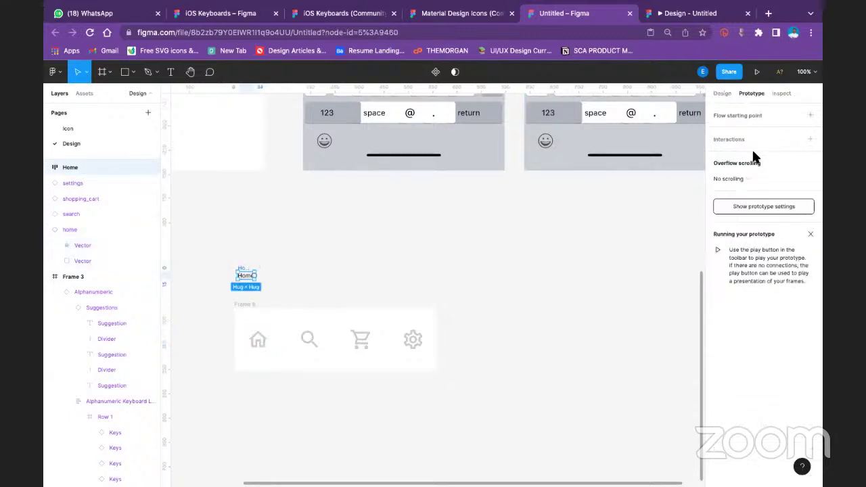
left_click(497, 229)
left_click(243, 307)
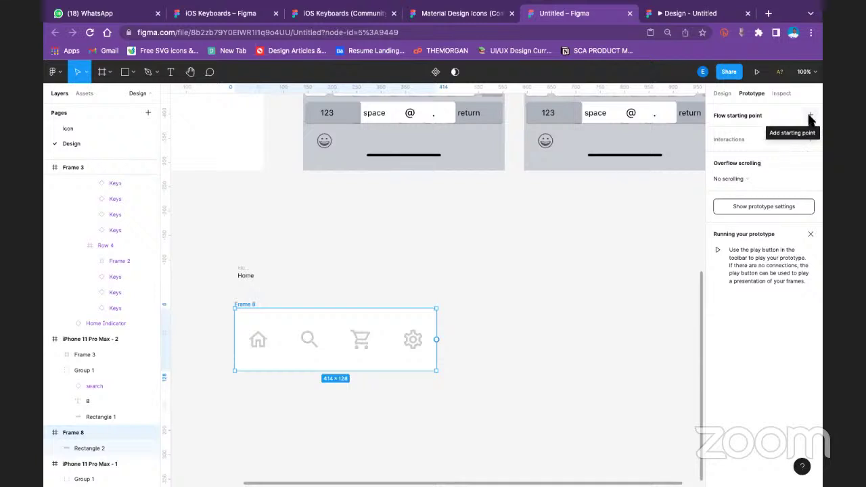
left_click(810, 116)
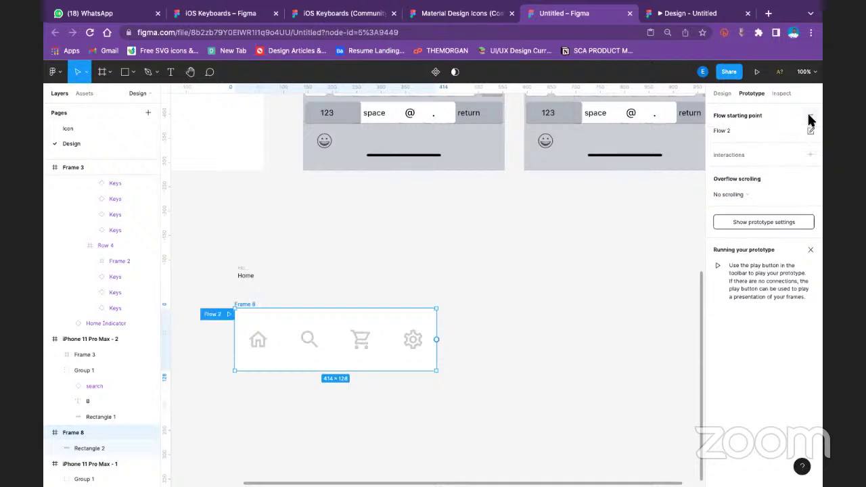
left_click(264, 342)
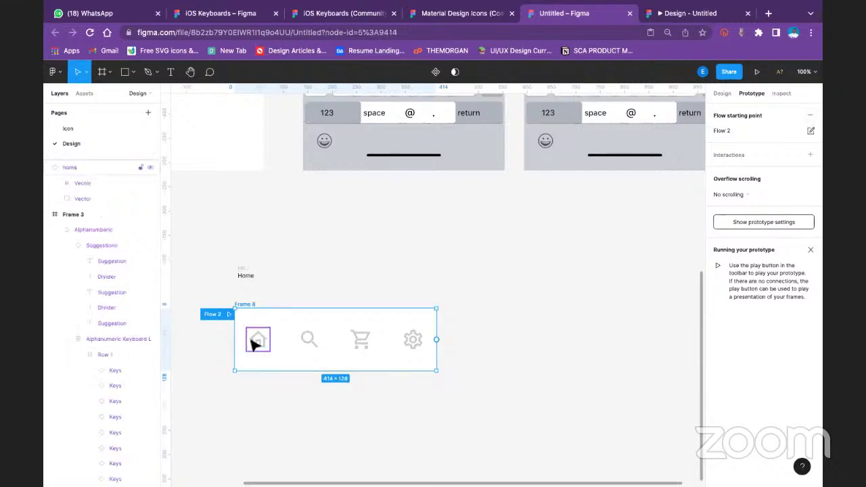
Link the home icon to the Home frame: While hovering, Open overlay, Manual position
left_click_drag(270, 340, 245, 279)
left_click(618, 195)
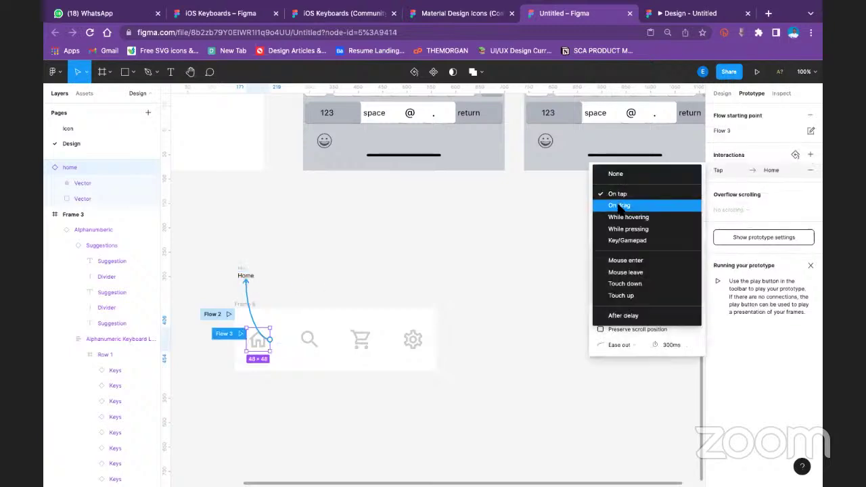
left_click(624, 216)
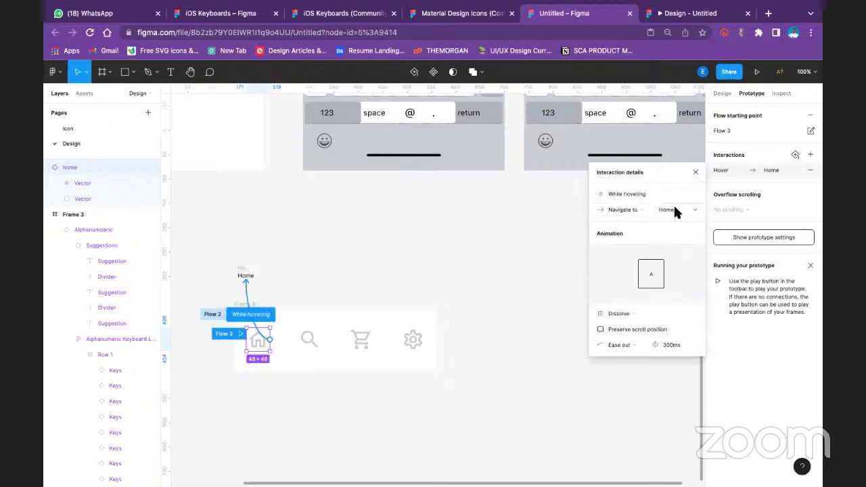
left_click(631, 210)
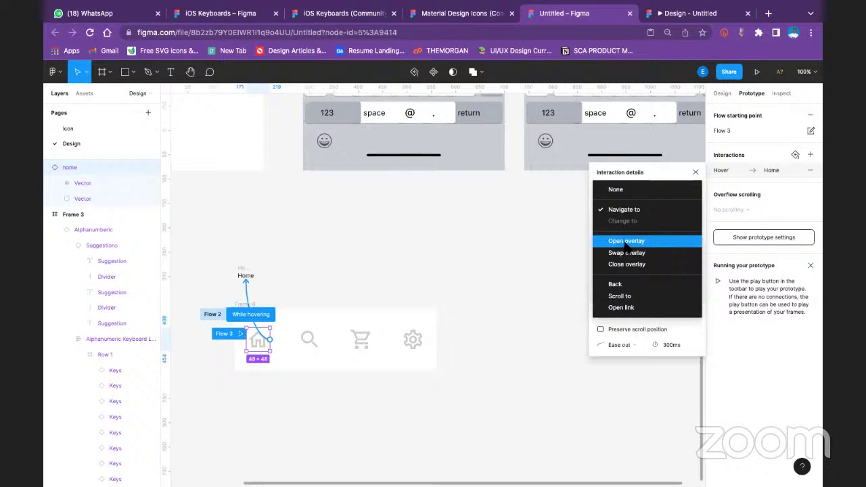
left_click(627, 242)
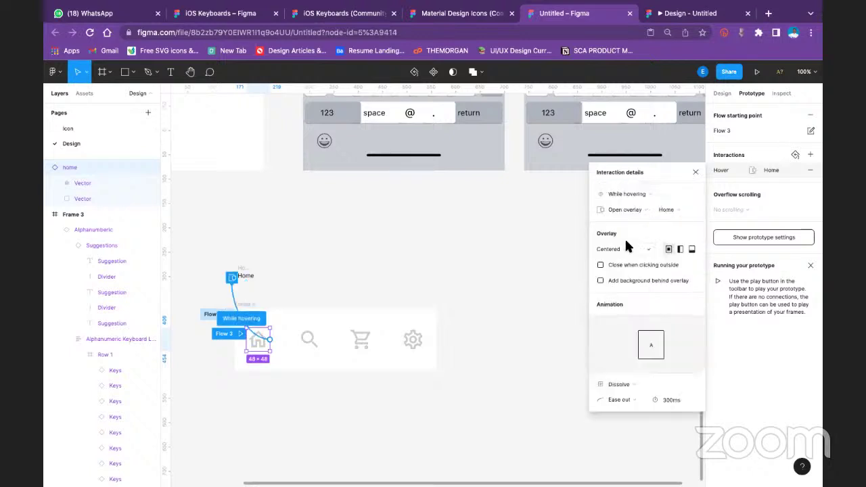
left_click(630, 254)
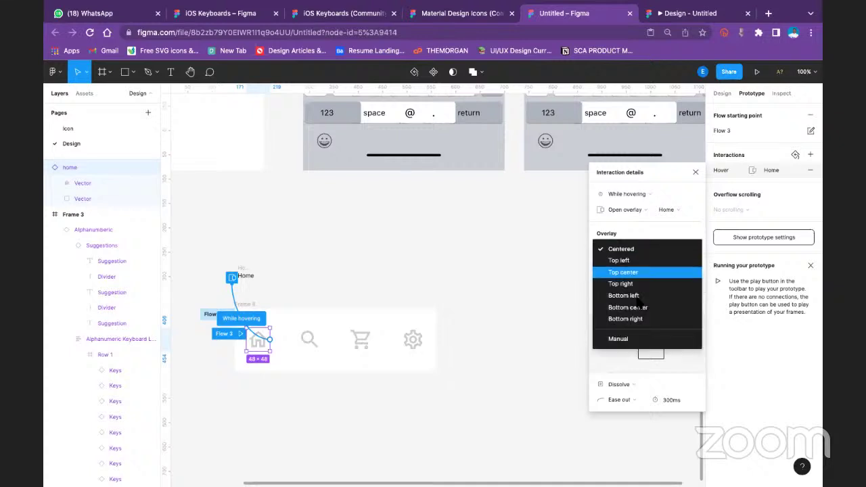
left_click(643, 342)
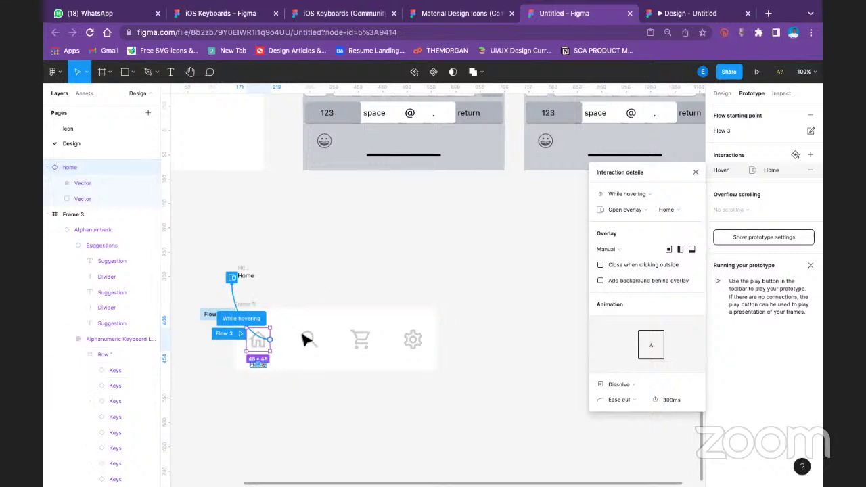
left_click(328, 296)
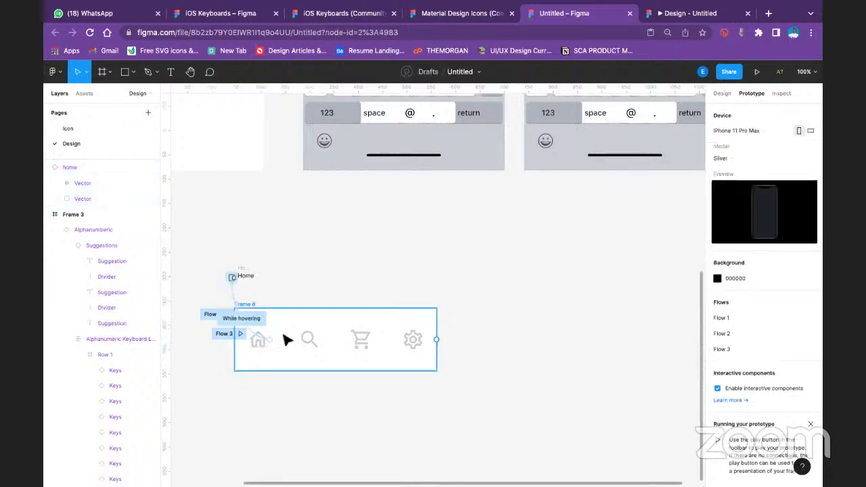
Set the hover interaction's animation easing to Linear
left_click(253, 321)
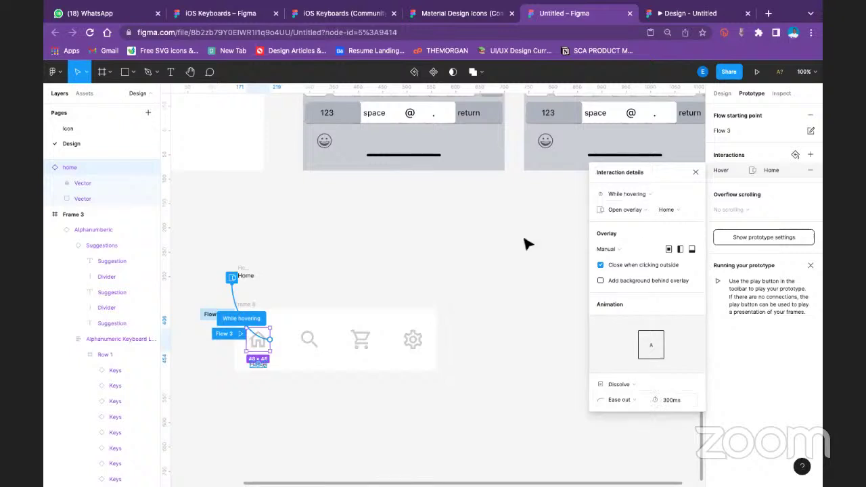
left_click(629, 401)
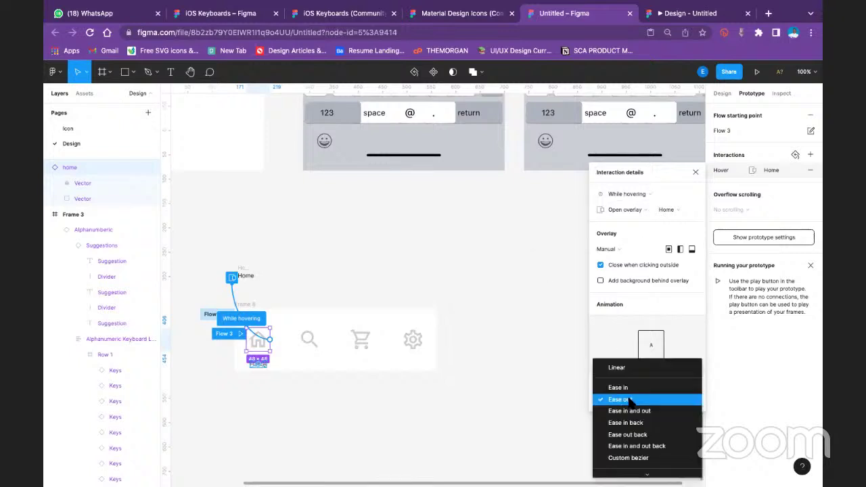
left_click(641, 366)
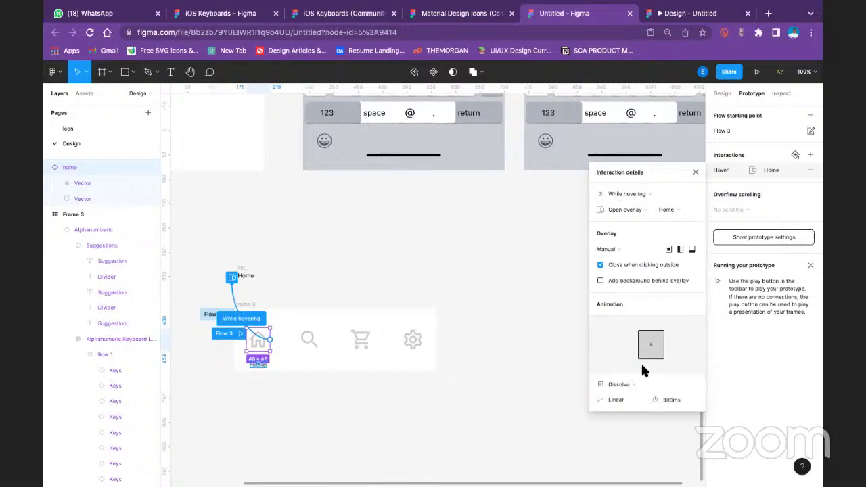
left_click(695, 172)
left_click(486, 242)
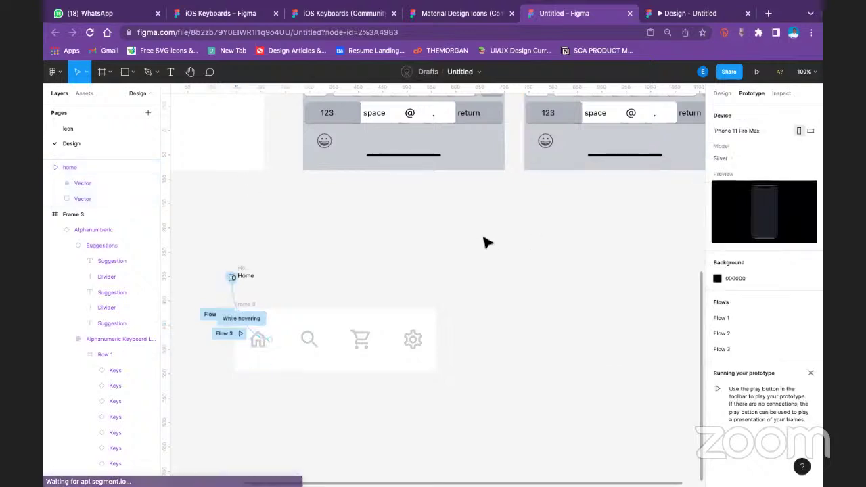
Preview the prototype and switch through Flows 3, 2, 1 and 2, ending on Flow 3
left_click(245, 306)
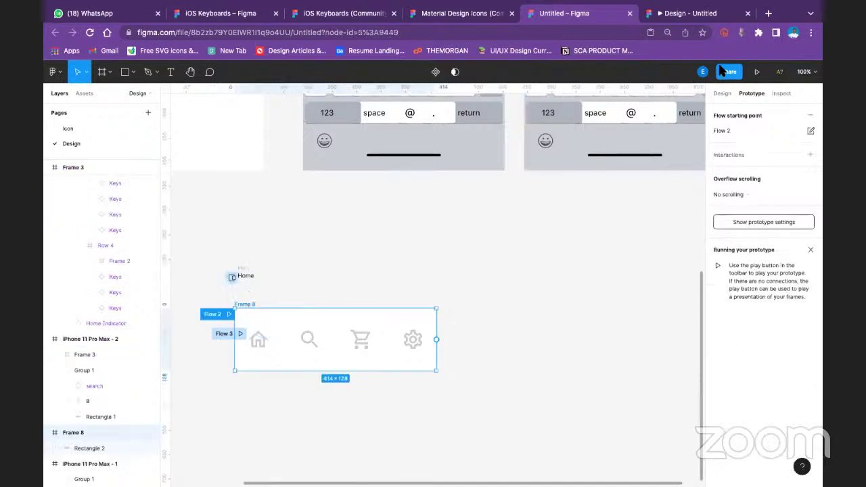
left_click(757, 72)
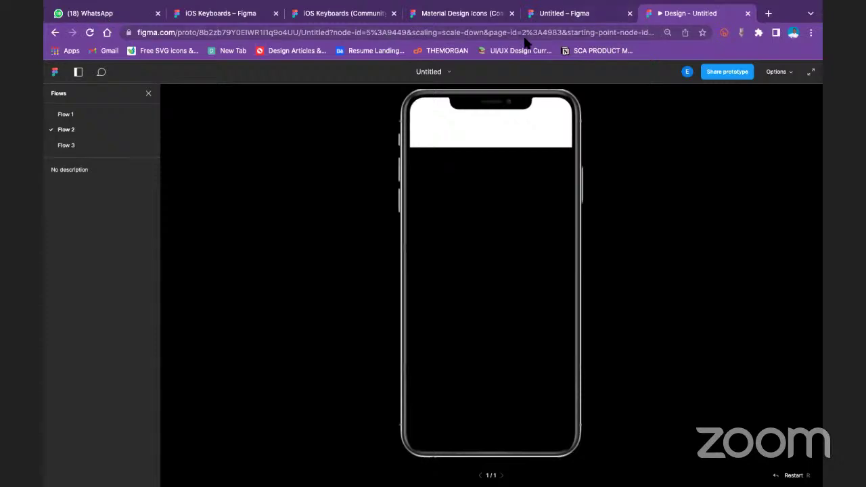
left_click(75, 145)
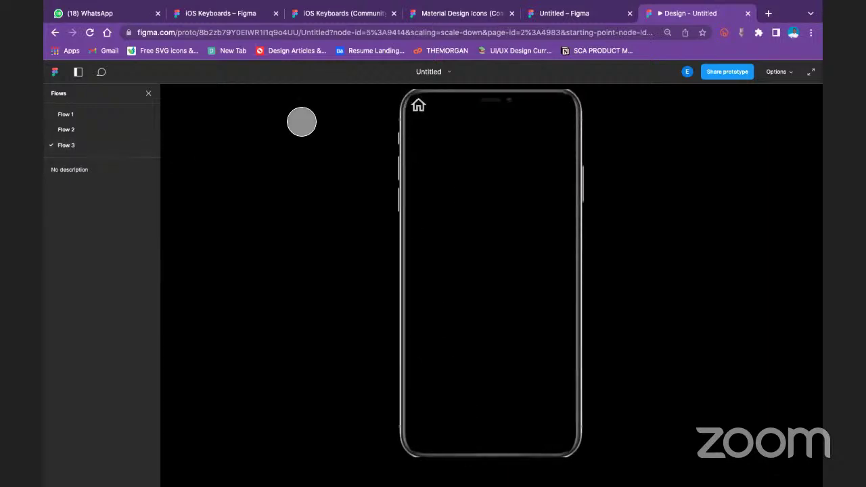
left_click(70, 129)
left_click(73, 115)
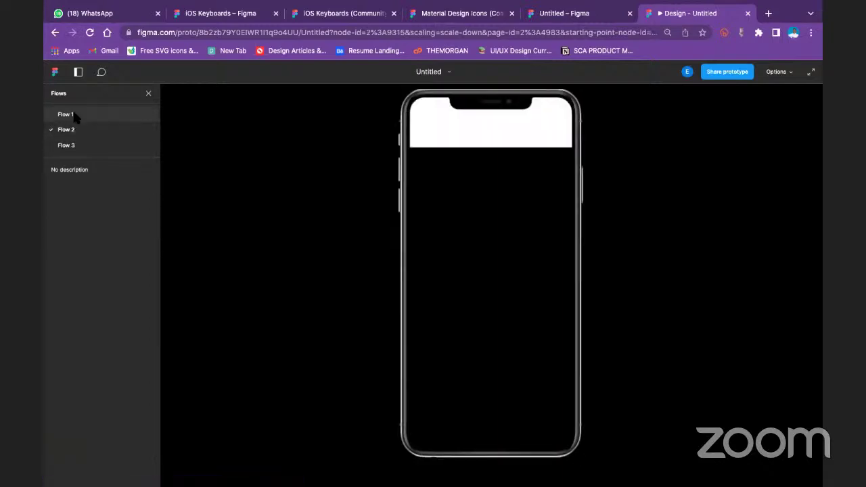
left_click(73, 131)
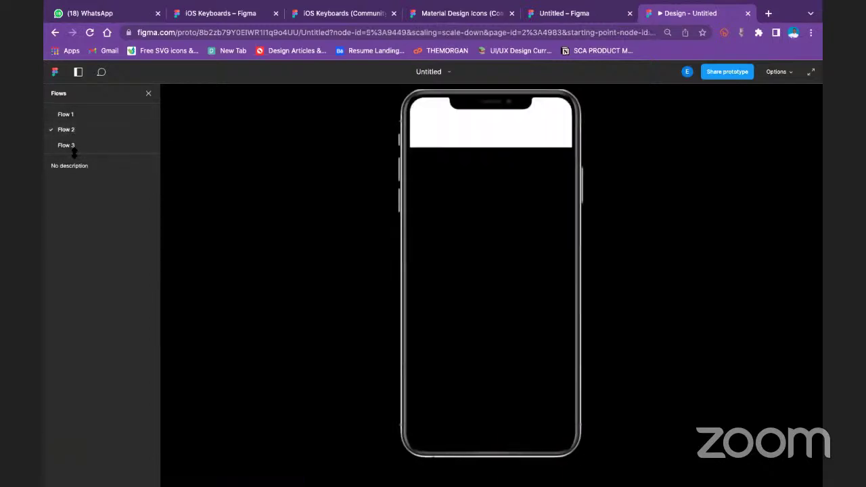
left_click(71, 145)
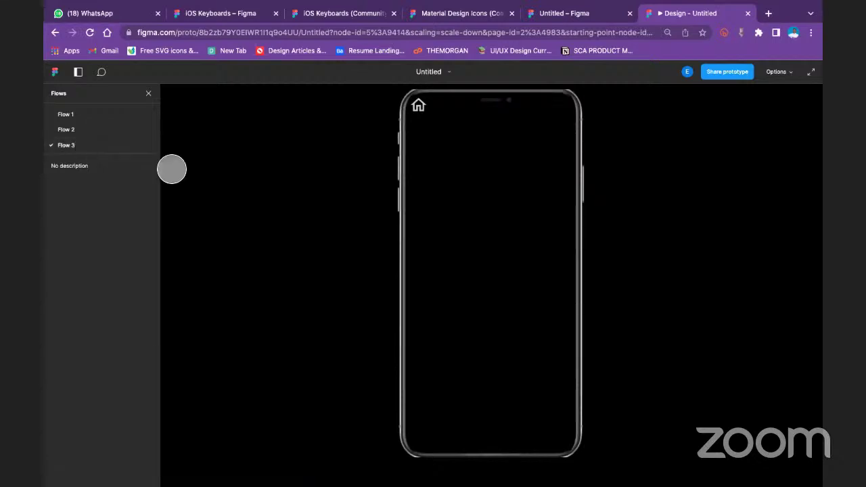
Delete the old nav bar and its Home label from the design file
left_click(192, 15)
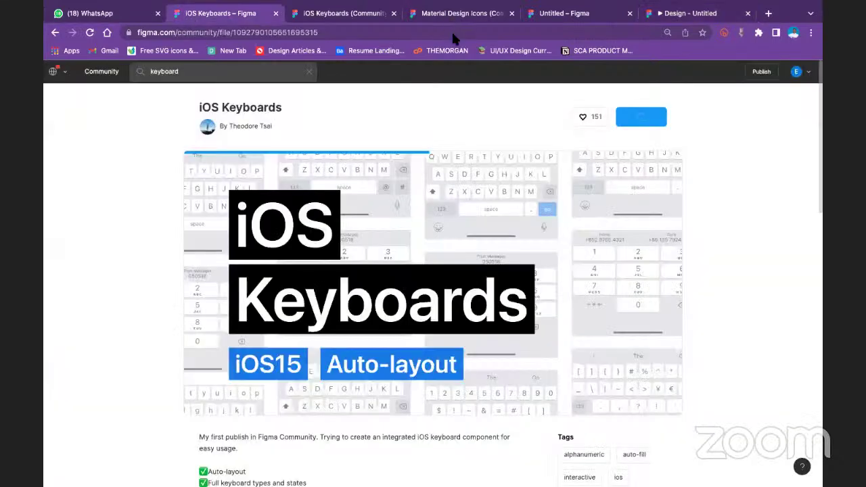
left_click(567, 15)
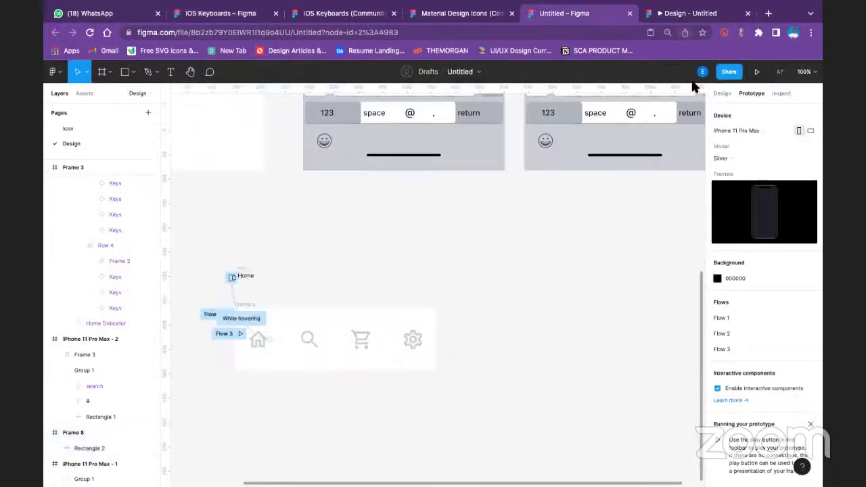
left_click(723, 94)
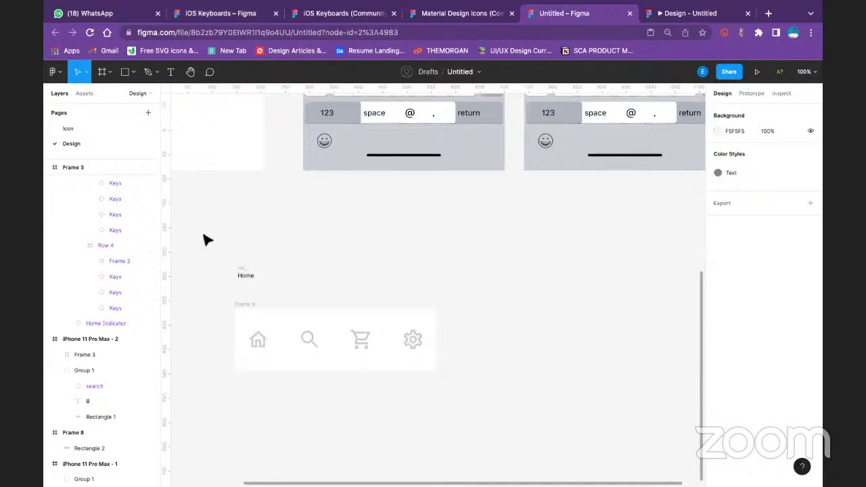
left_click_drag(203, 241, 449, 377)
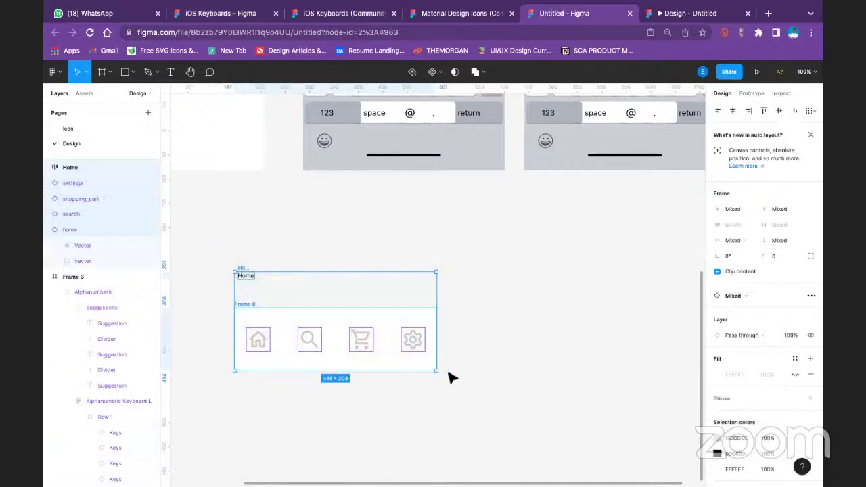
key("Delete")
Create an iPhone 11 Pro / X frame and place it below the keyboard frames
scroll(396, 262, "up", 2)
scroll(393, 260, "up", 4)
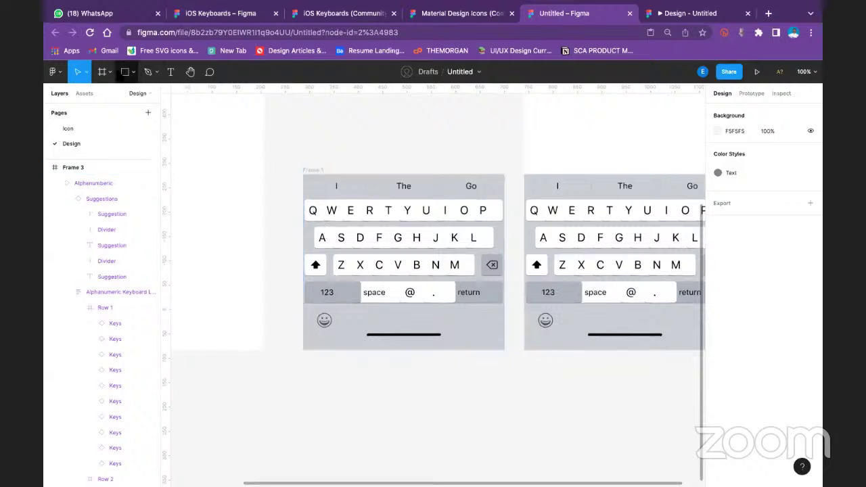
left_click(108, 72)
left_click(94, 90)
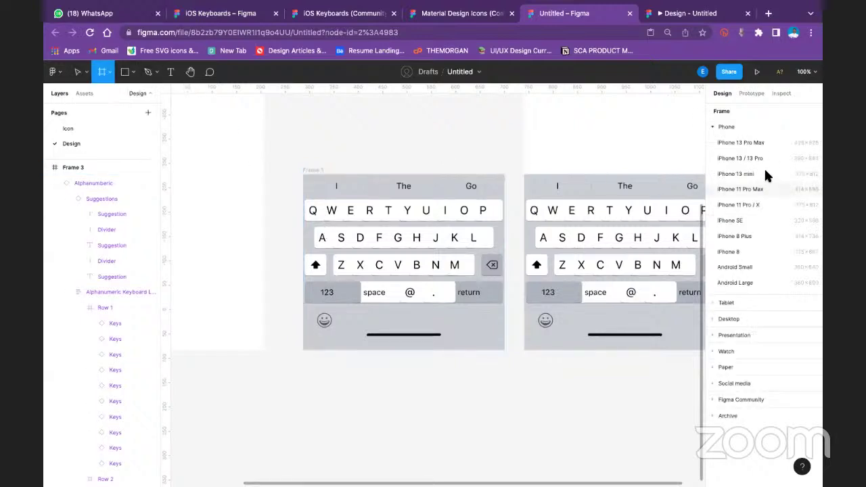
left_click(739, 204)
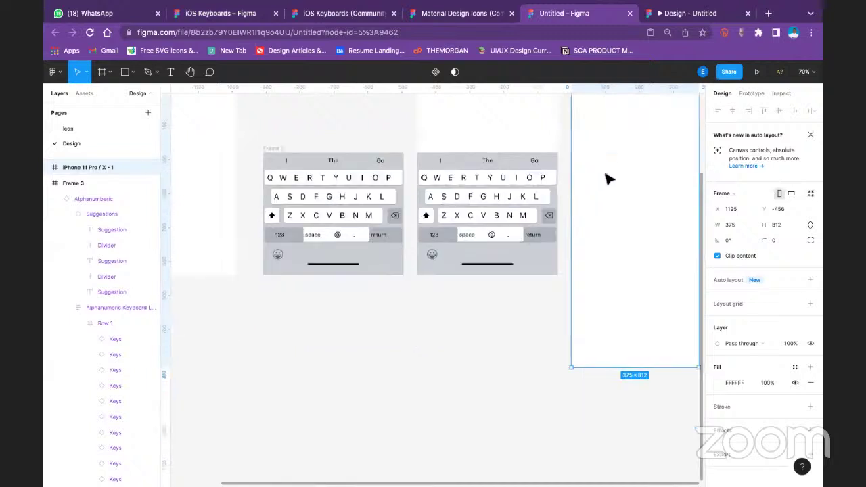
left_click_drag(614, 149, 308, 362)
left_click(451, 361)
scroll(383, 348, "down", 5)
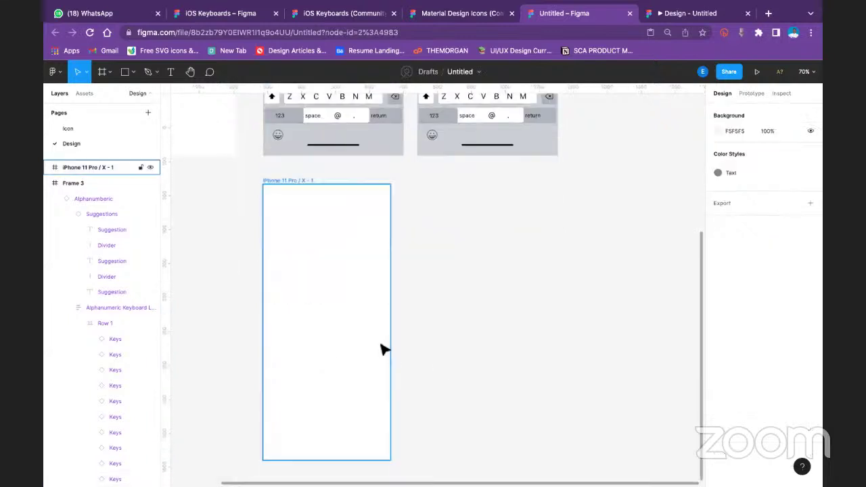
Draw a rectangle along the phone frame's bottom, setting its height to 60, then 70
left_click(133, 71)
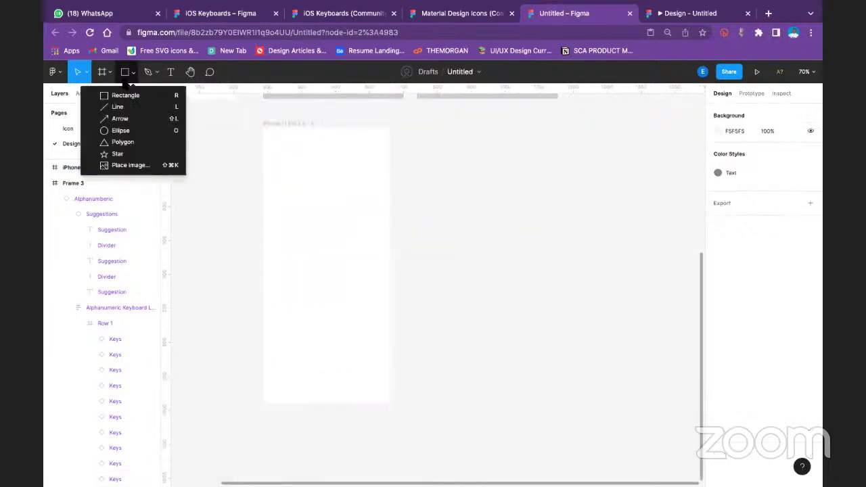
left_click(116, 106)
left_click(133, 72)
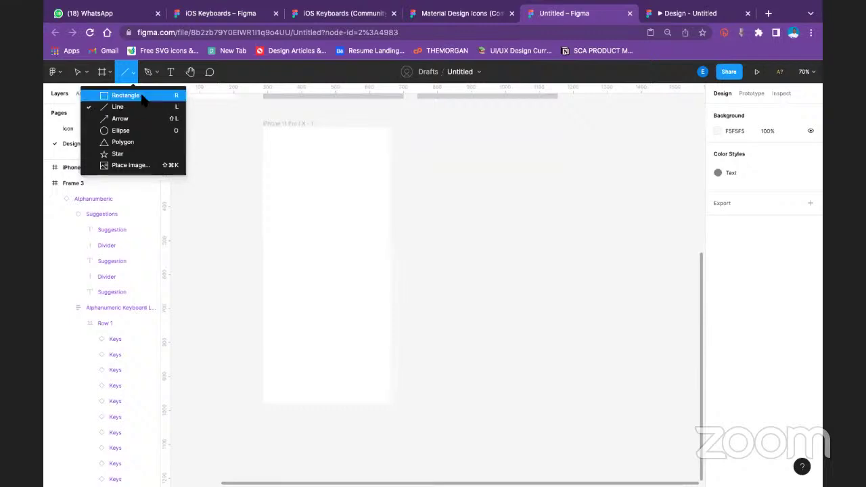
left_click(128, 94)
mouse_move(265, 376)
left_mouse_down()
mouse_move(309, 397)
mouse_move(388, 406)
left_mouse_up()
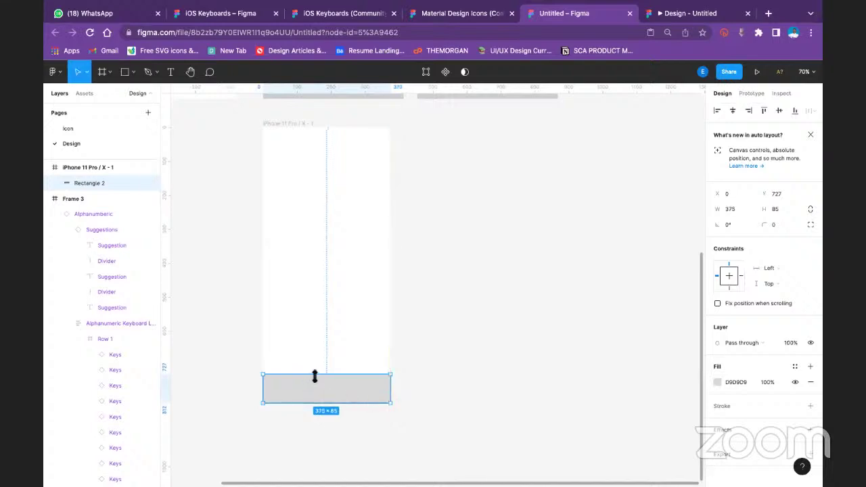
left_click_drag(316, 379, 318, 377)
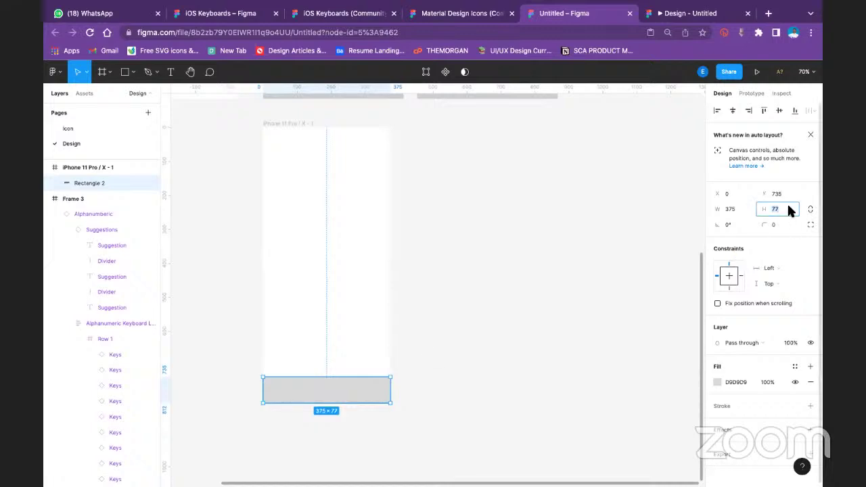
type("60")
key("Return")
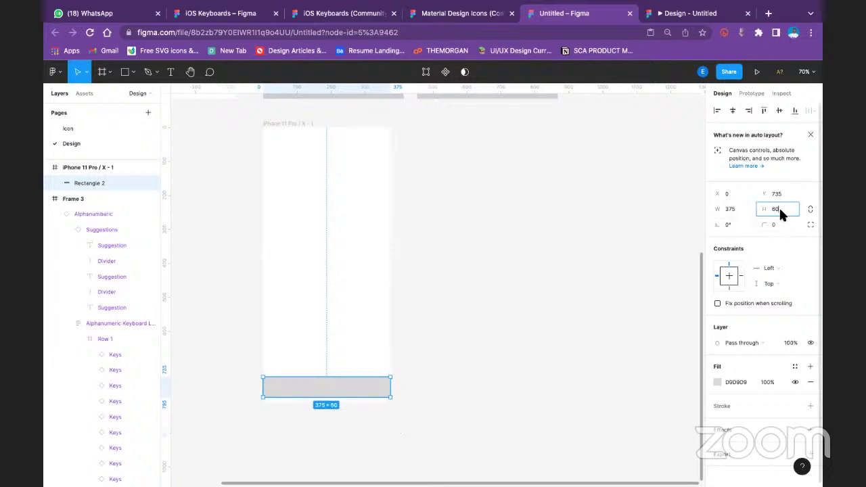
type("709")
key("Return")
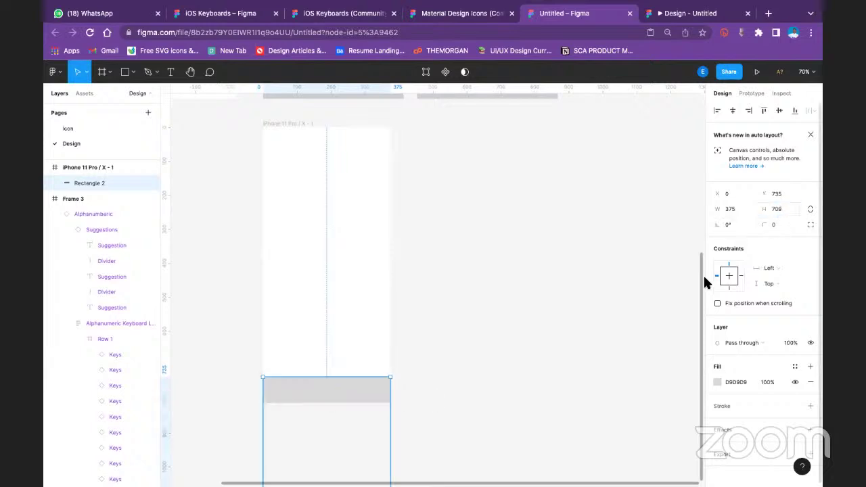
key("Escape")
Adjust the bottom rectangle's height until it fits the frame's bottom edge
scroll(338, 396, "down", 2)
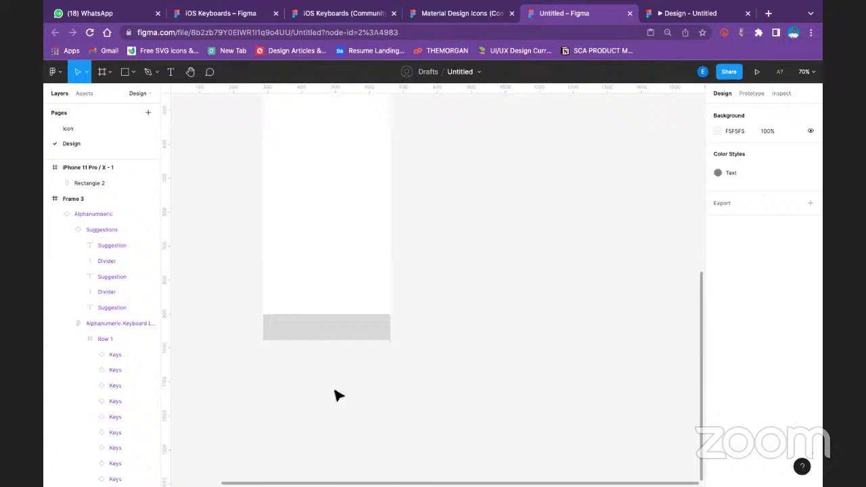
left_click(356, 330)
scroll(359, 335, "down", 5)
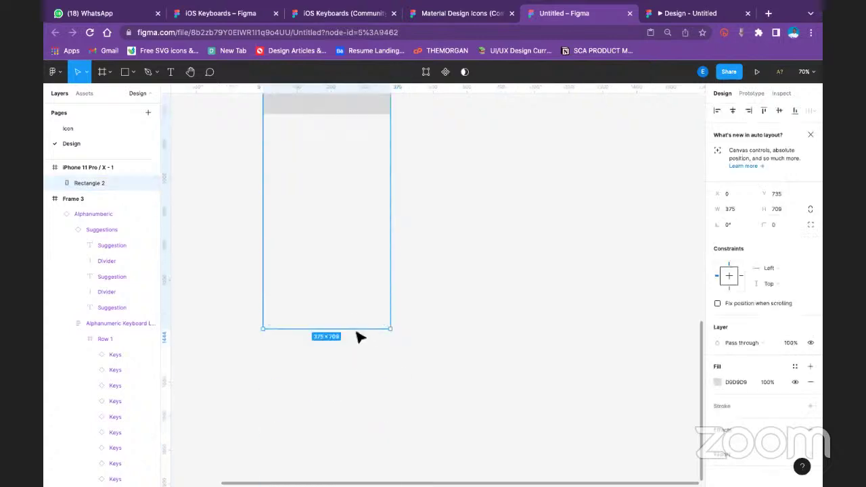
left_click_drag(357, 329, 376, 117)
left_click(474, 186)
scroll(425, 264, "up", 7)
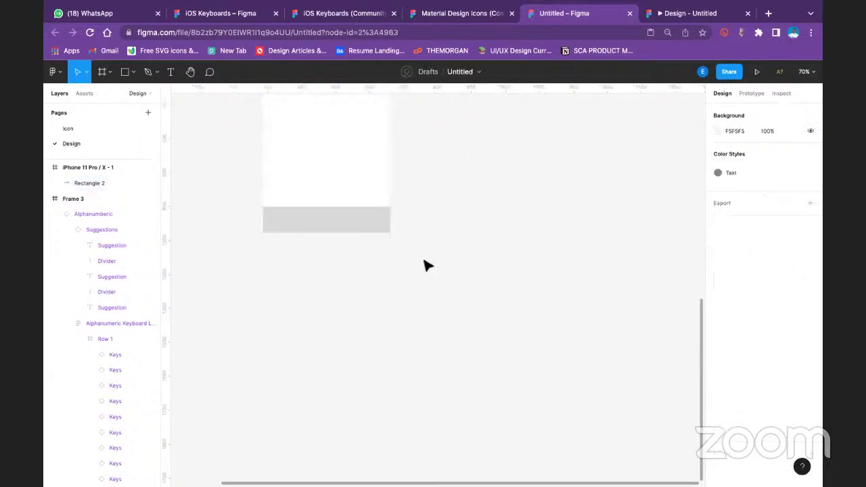
left_click(323, 345)
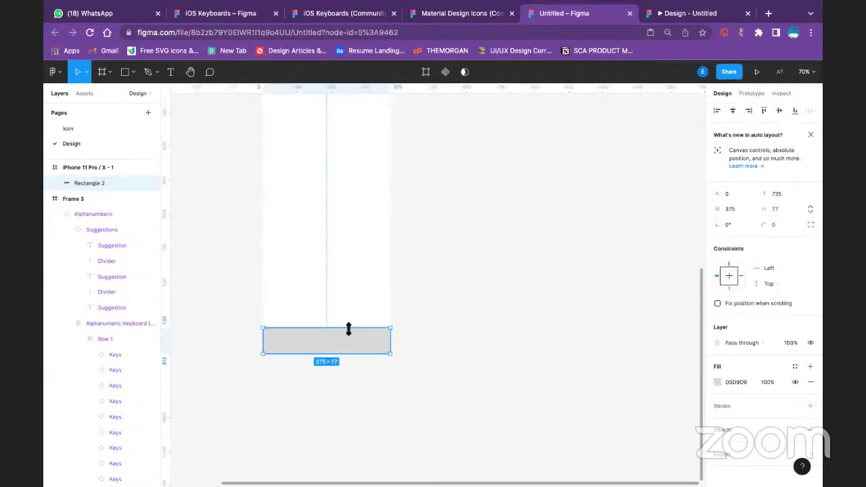
left_click_drag(348, 329, 350, 324)
left_click(460, 295)
left_click(346, 343)
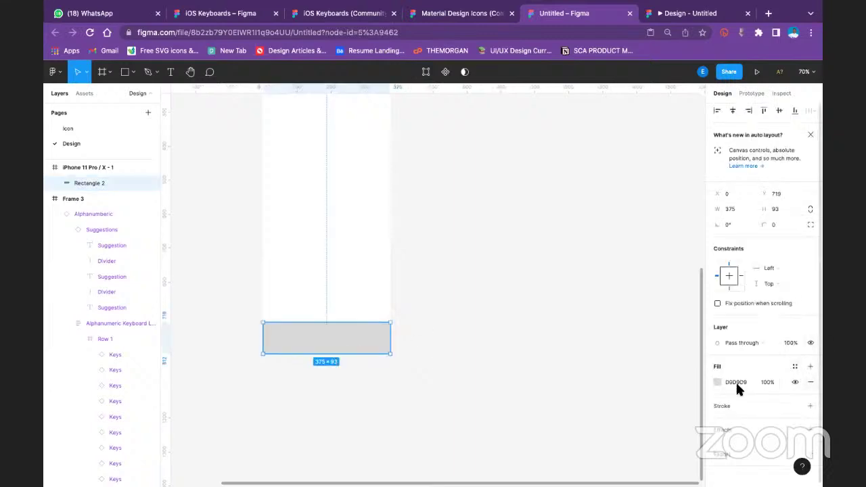
Fill the bottom bar white (FFFFFF) and browse the assets for home icons
left_click(717, 383)
left_click(662, 440)
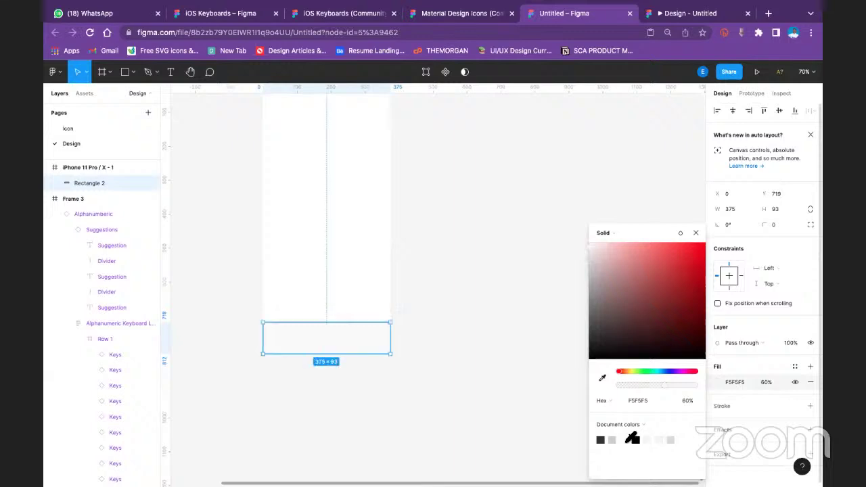
left_click(433, 346)
scroll(373, 318, "up", 3)
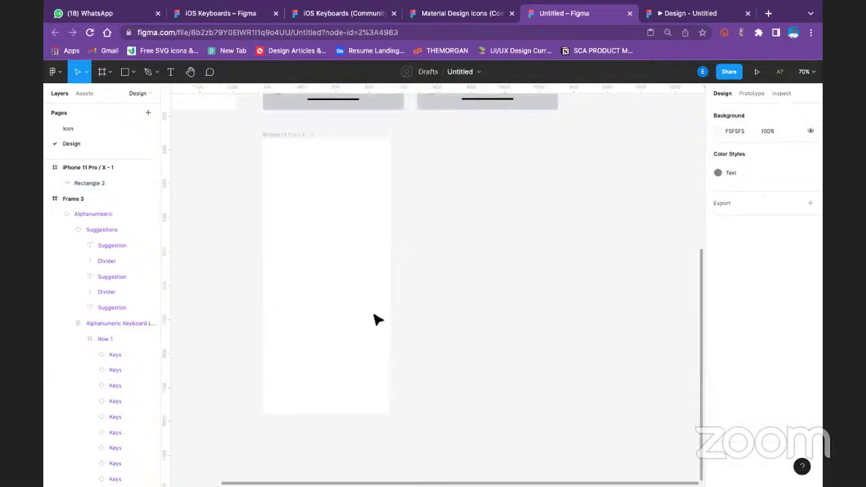
left_click(298, 452)
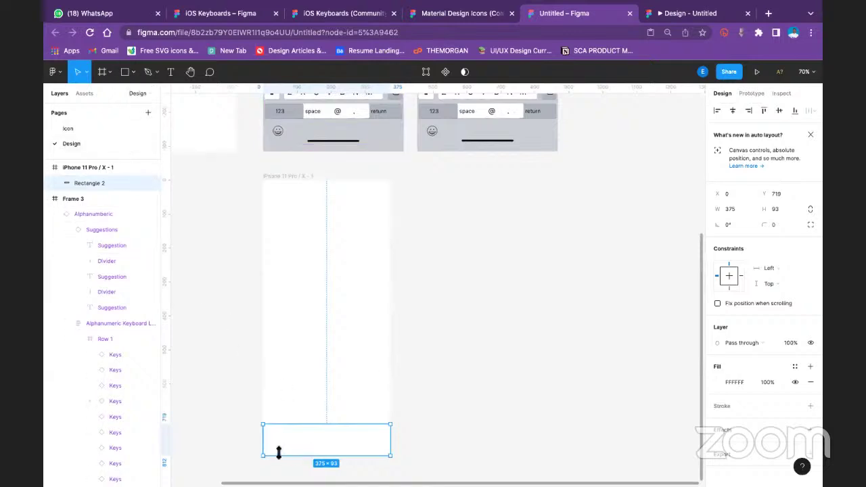
left_click(86, 94)
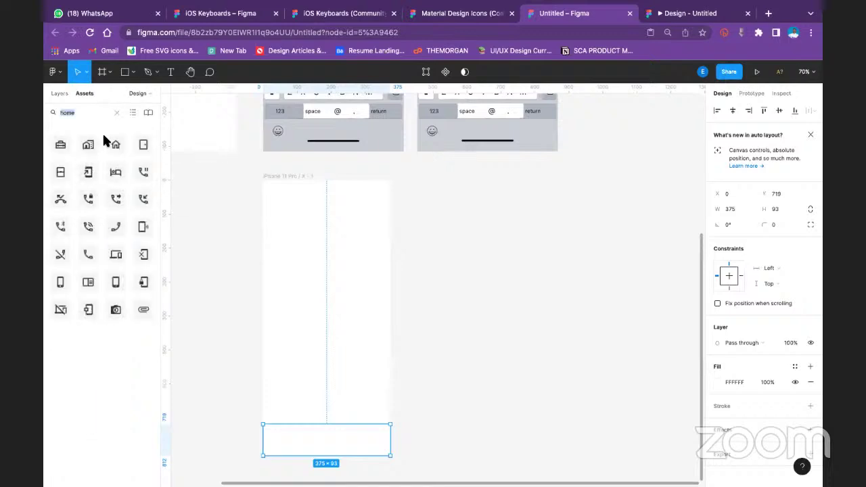
Place a home icon in the bottom bar and give the bar an outline stroke
left_click_drag(116, 144, 284, 441)
left_click(406, 410)
scroll(329, 410, "down", 2)
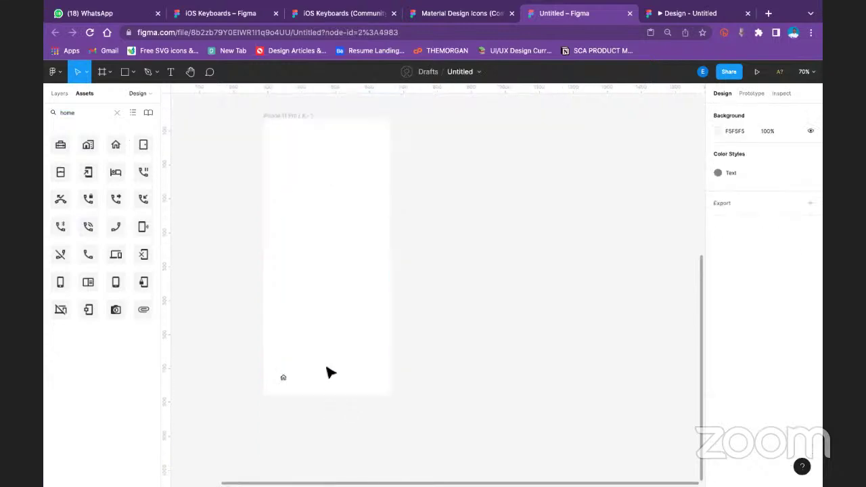
left_click(285, 379)
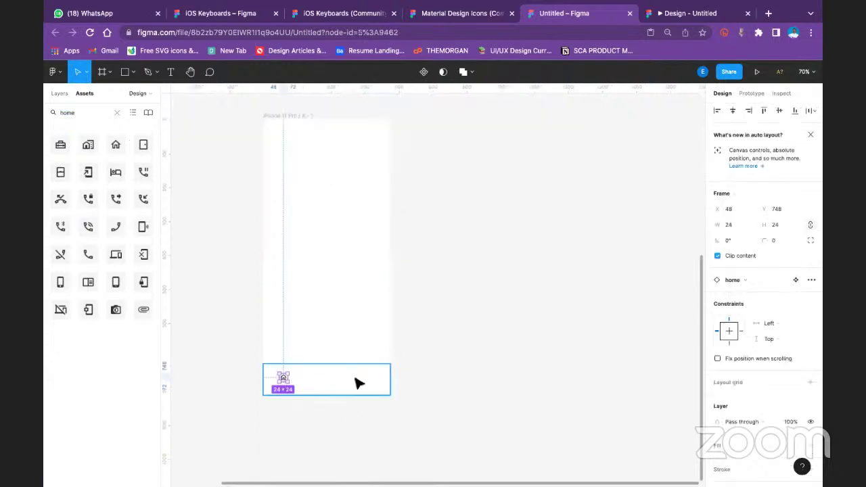
left_click(379, 383)
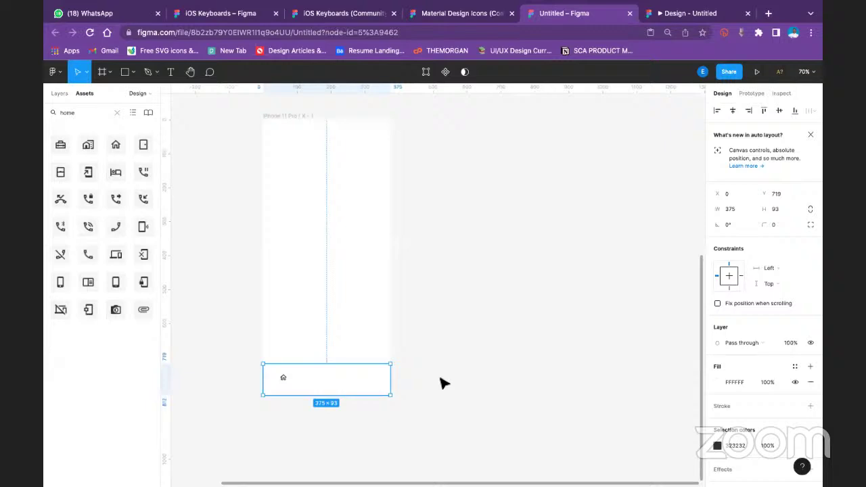
left_click(810, 403)
left_click(518, 343)
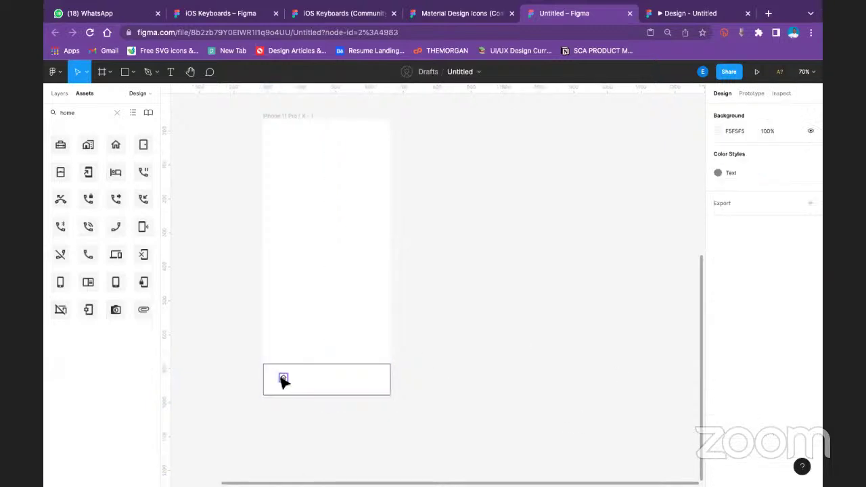
Resize the home icon to 36×36
left_click(283, 377)
left_click(747, 230)
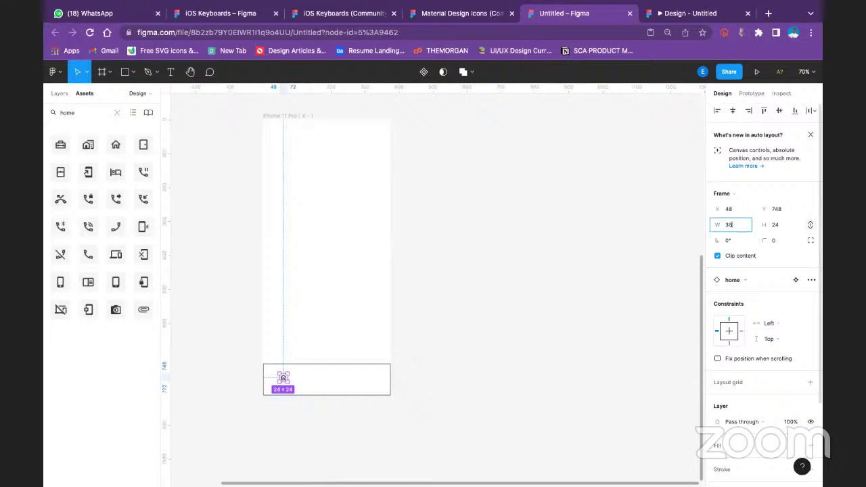
type("36")
key("Return")
left_click(512, 313)
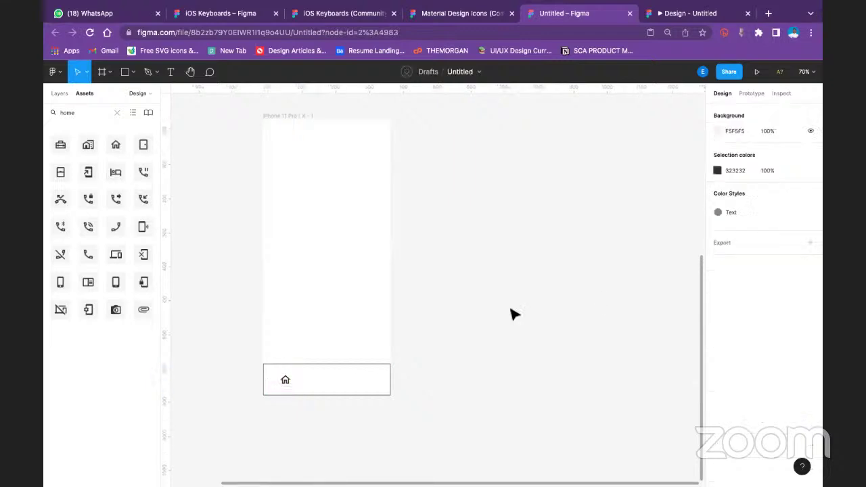
left_click(284, 380)
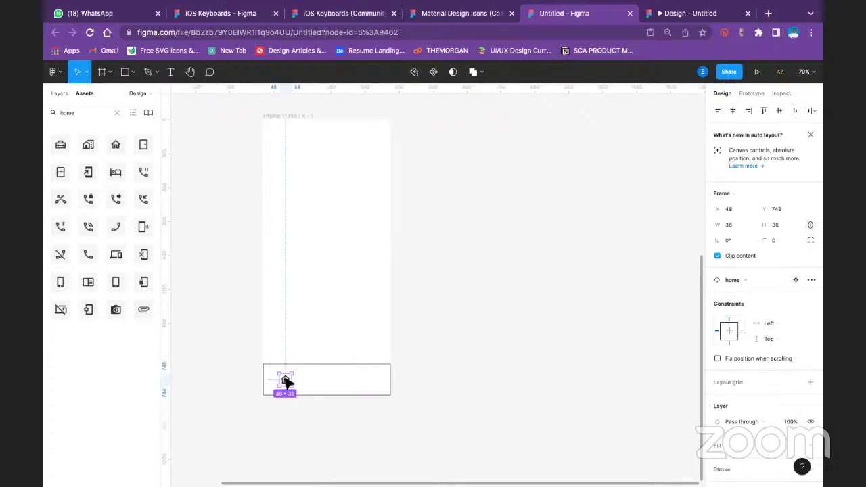
Duplicate the icon into four evenly spaced copies, align them, and shift the row slightly left
left_click_drag(285, 381, 356, 385, "alt")
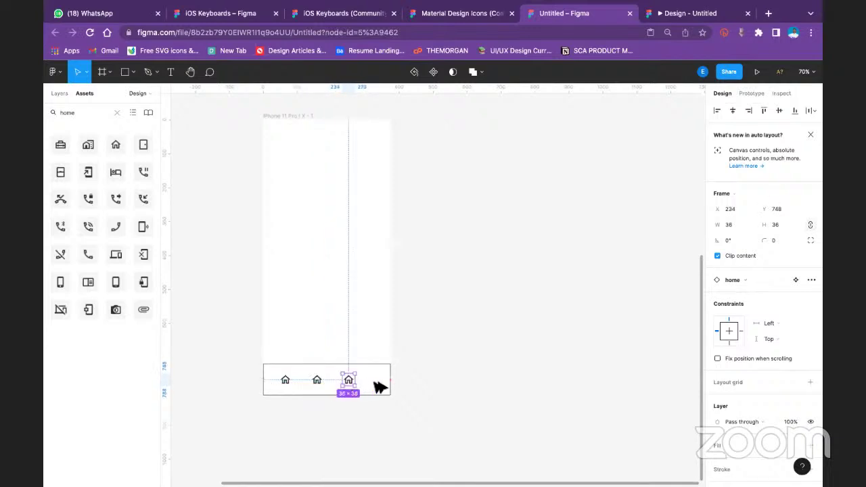
key("ctrl+d")
key("Down")
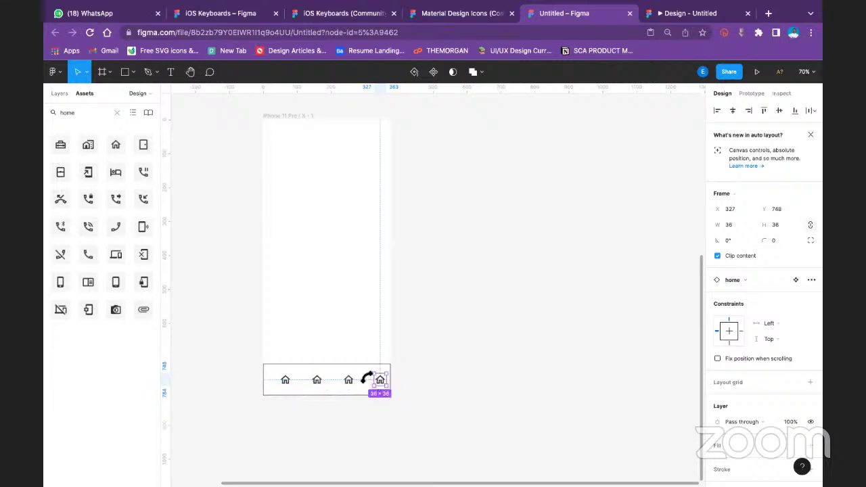
left_click(346, 382, "shift")
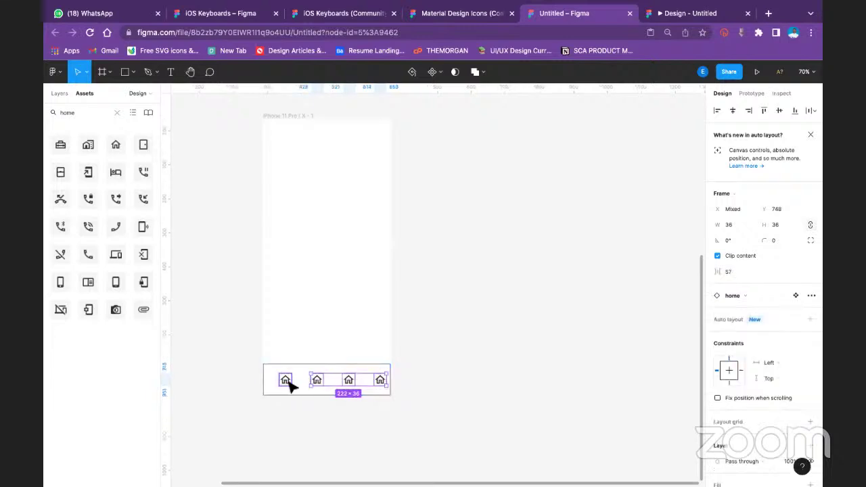
left_click(286, 381, "shift")
left_click_drag(319, 381, 318, 385)
Swap the second home icon for the search icon
left_click(475, 344)
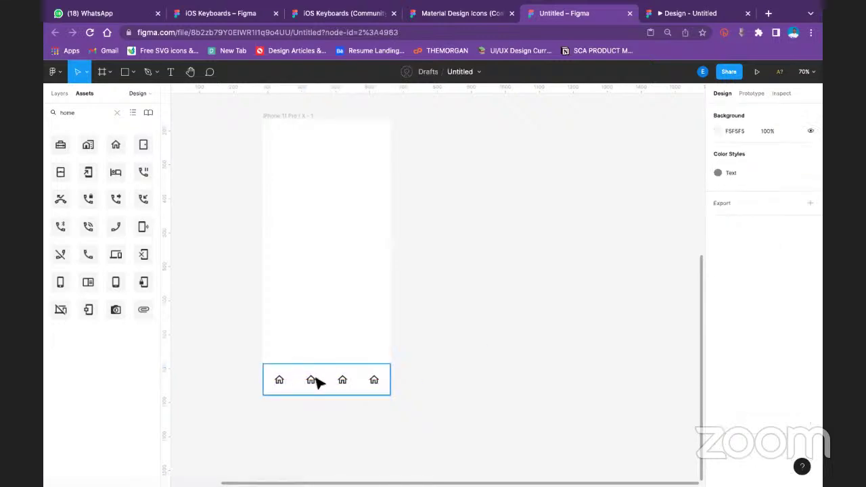
left_click(312, 381)
scroll(759, 294, "down", 3)
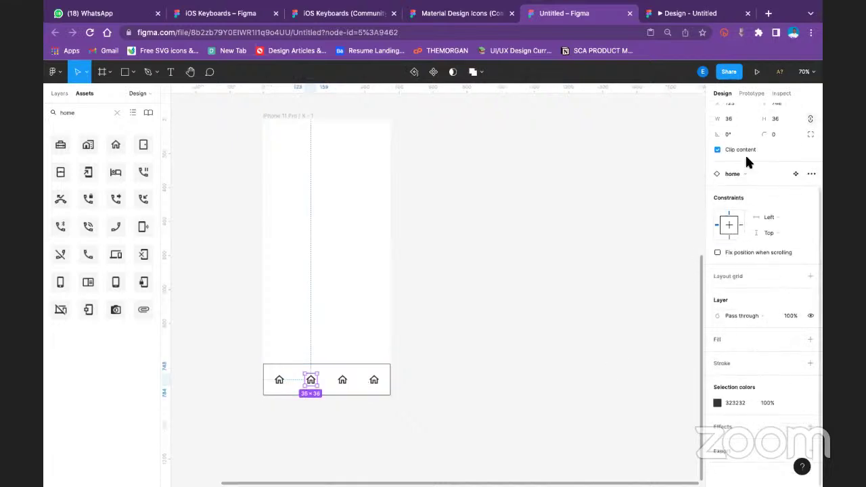
left_click(729, 175)
type("s")
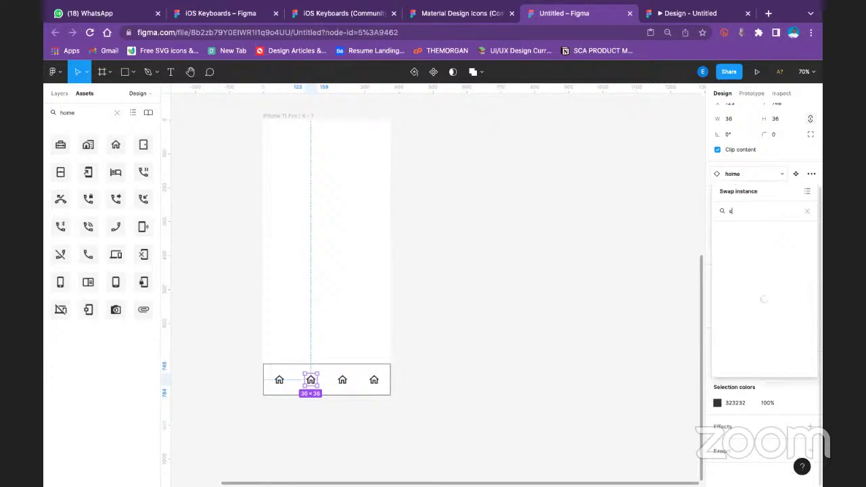
type("earch")
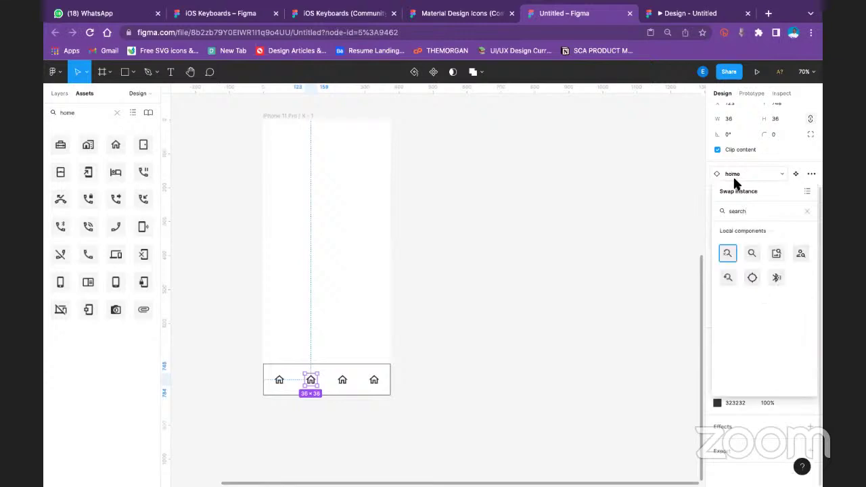
left_click(726, 275)
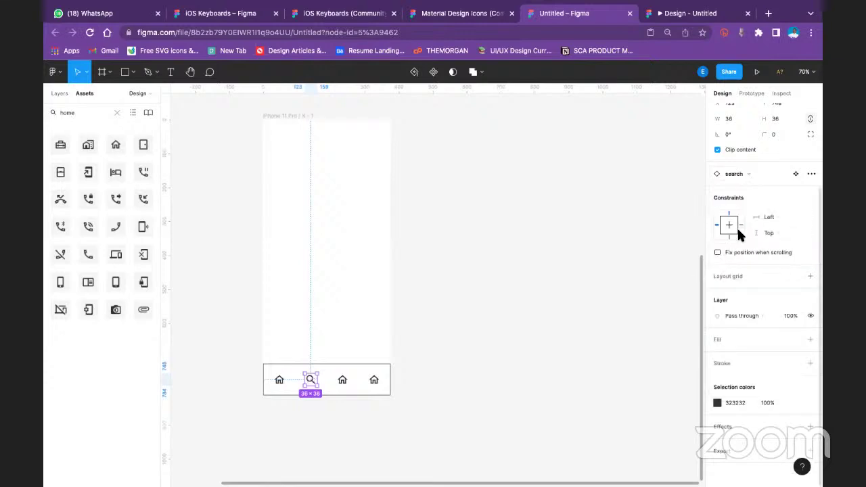
Swap the third home icon for the shopping cart icon
left_click(343, 382)
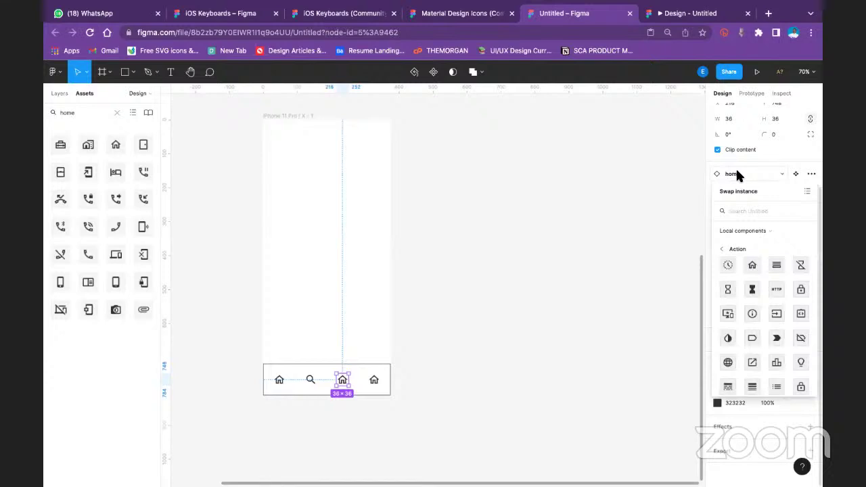
type("s")
key("BackSpace")
type("cart")
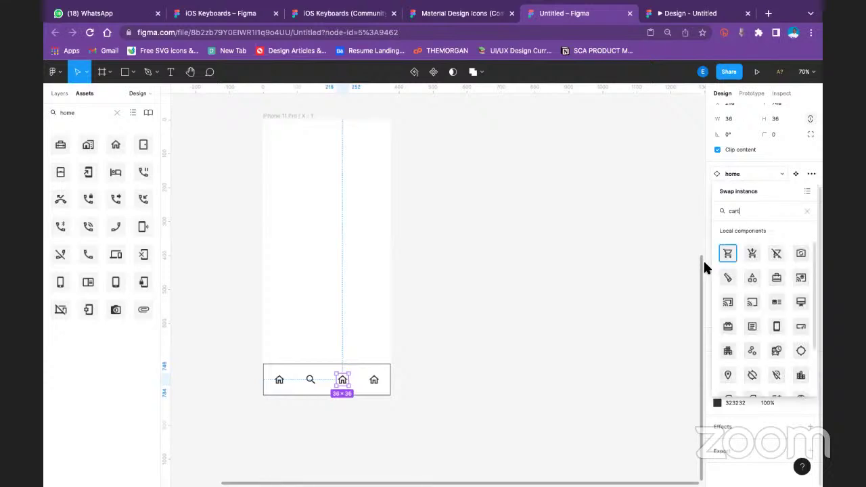
left_click(724, 255)
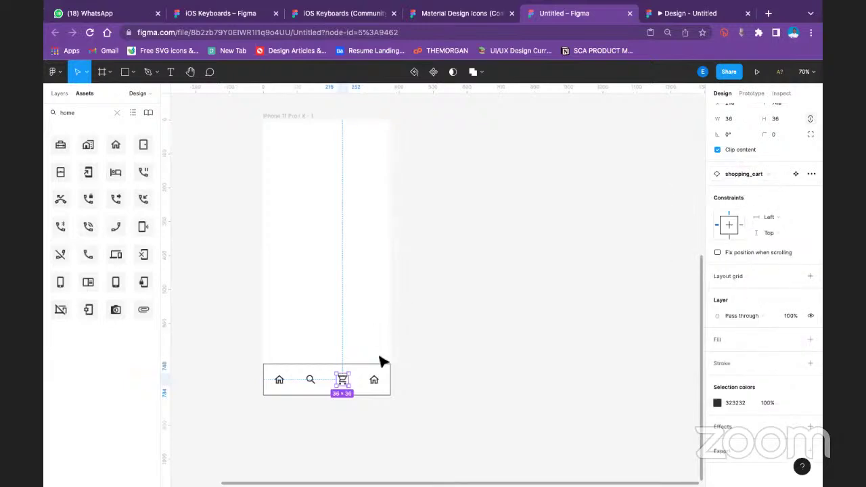
Swap the fourth home icon for the settings icon
left_click(375, 380)
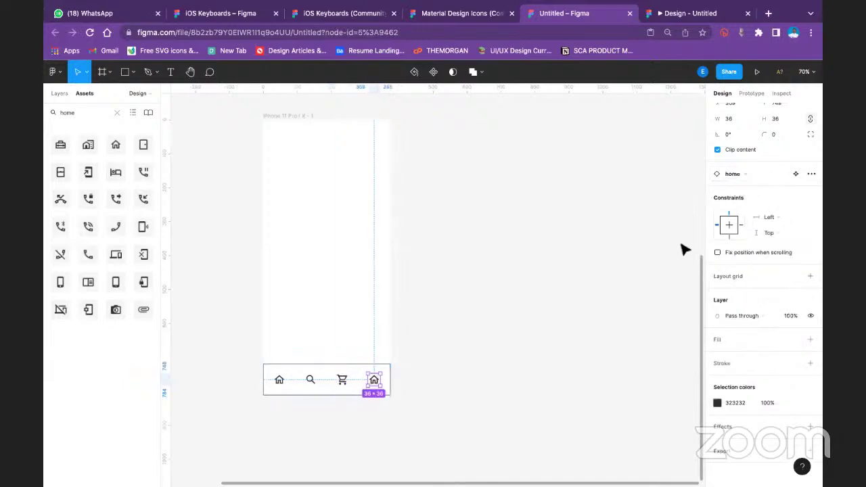
left_click(749, 170)
type("settings")
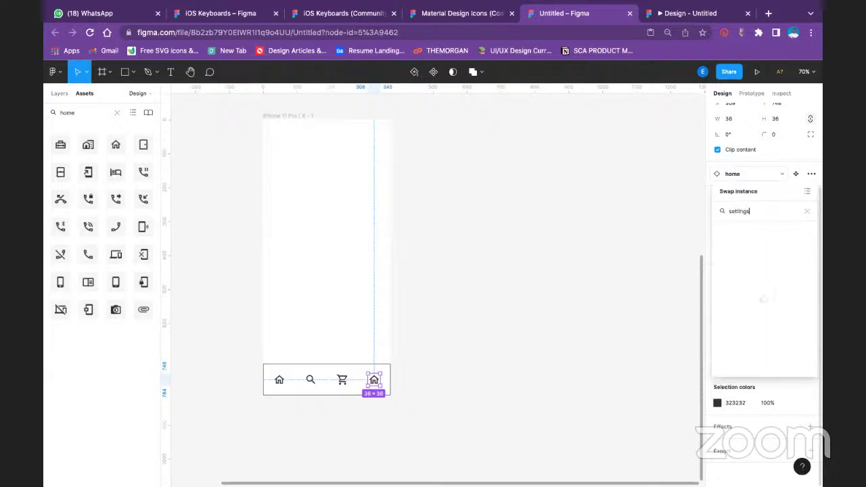
key("Return")
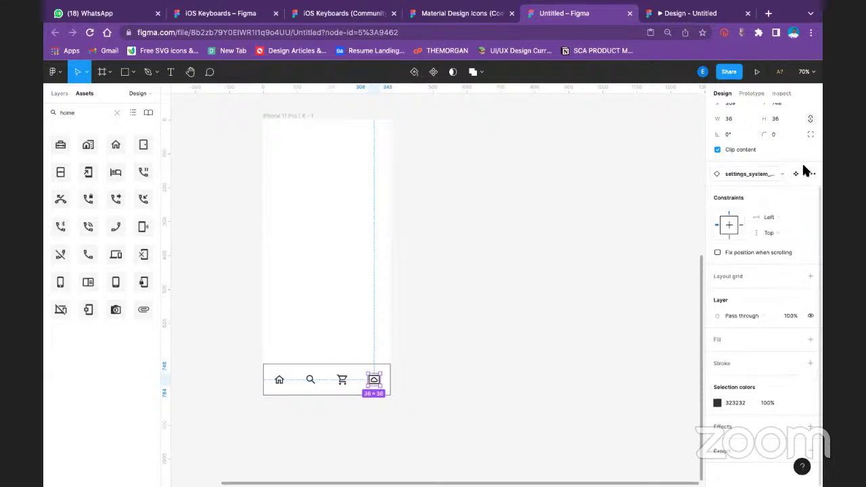
left_click(535, 251)
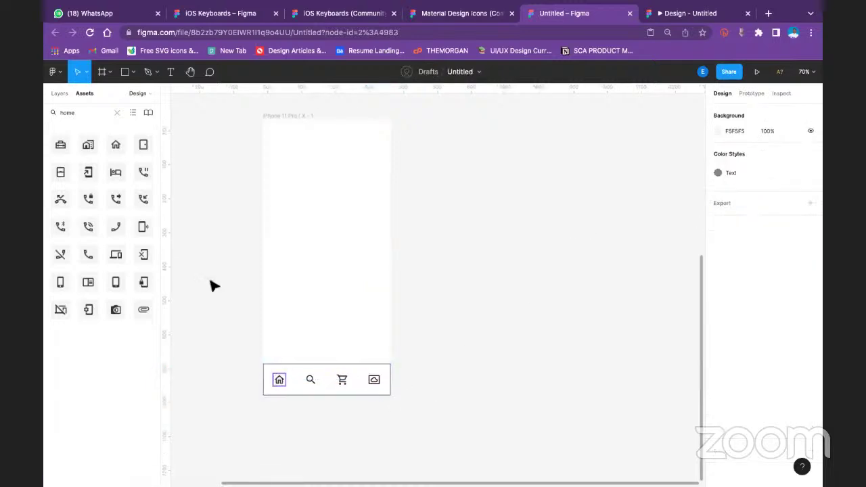
left_click(170, 71)
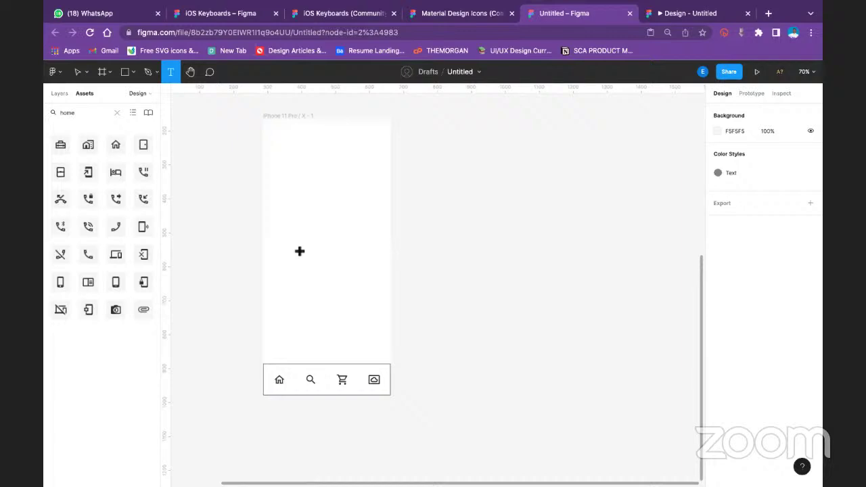
Type a Home text label above the nav bar inside the phone frame
left_click(284, 303)
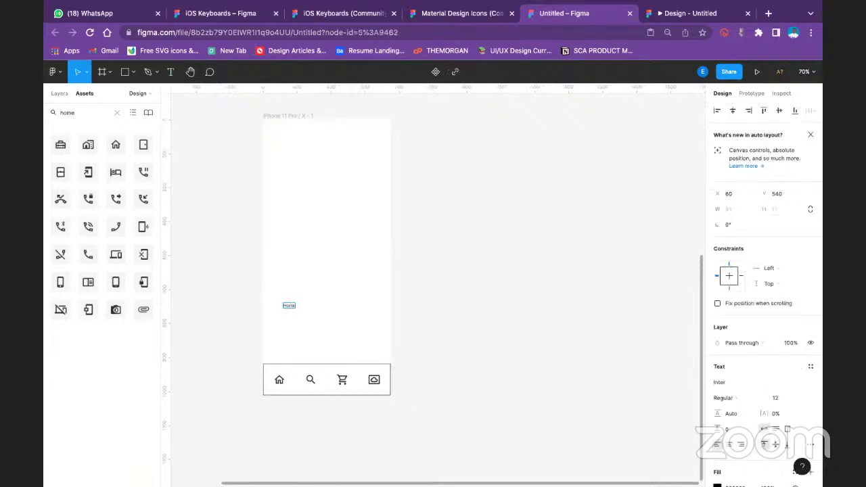
left_click(54, 93)
key("Escape")
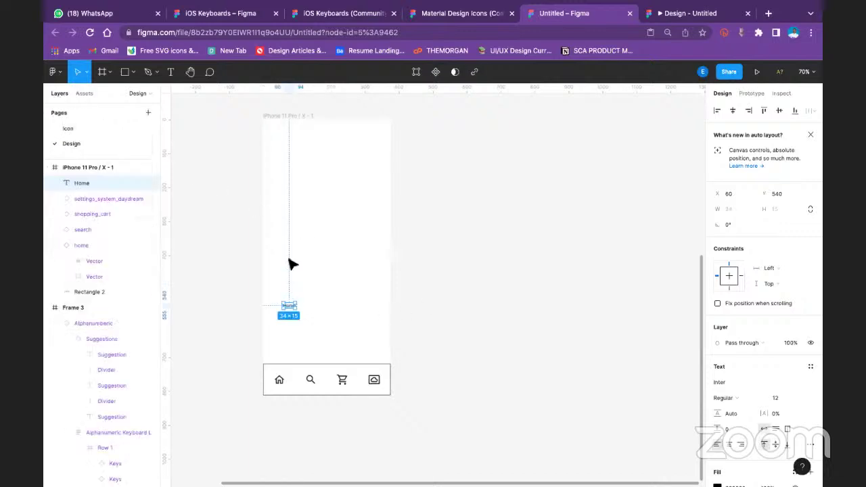
scroll(288, 263, "down", 5)
scroll(301, 271, "up", 3)
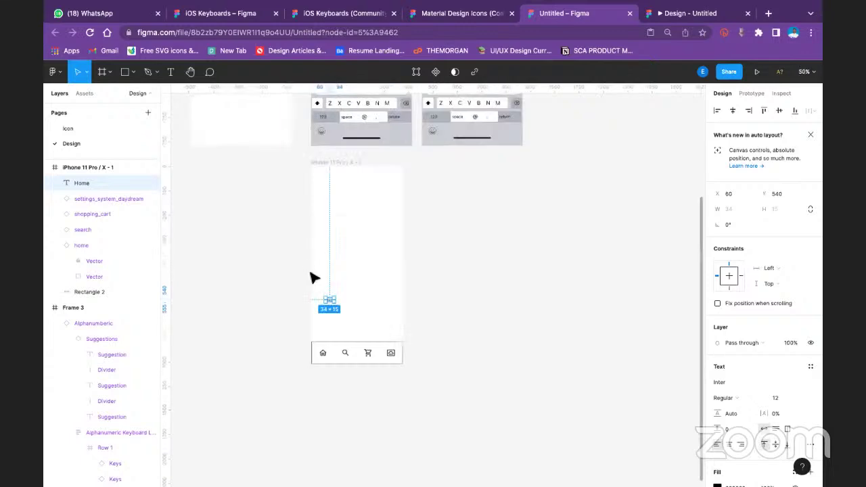
key("shift+0")
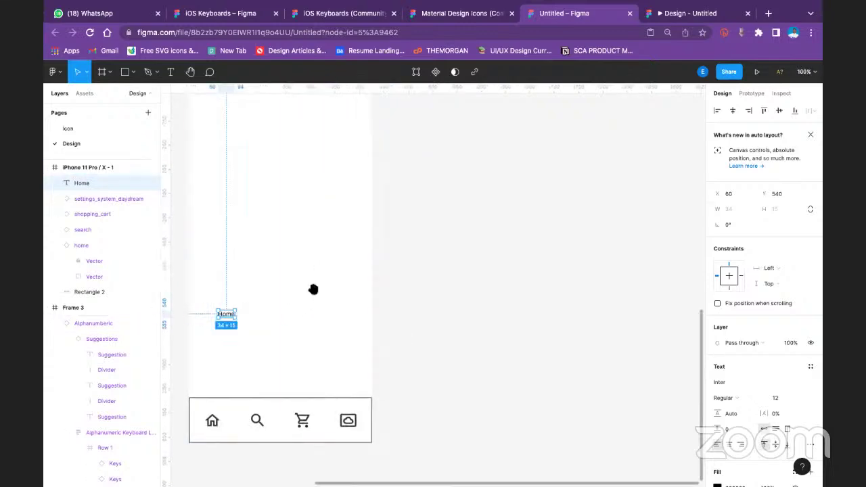
left_click_drag(313, 289, 466, 278)
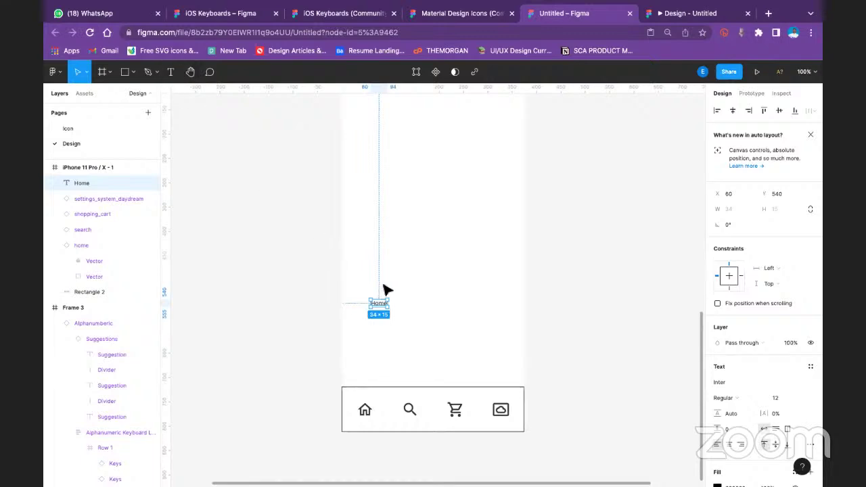
Wrap the Home text in its own frame and rename that frame Home
right_click(379, 308)
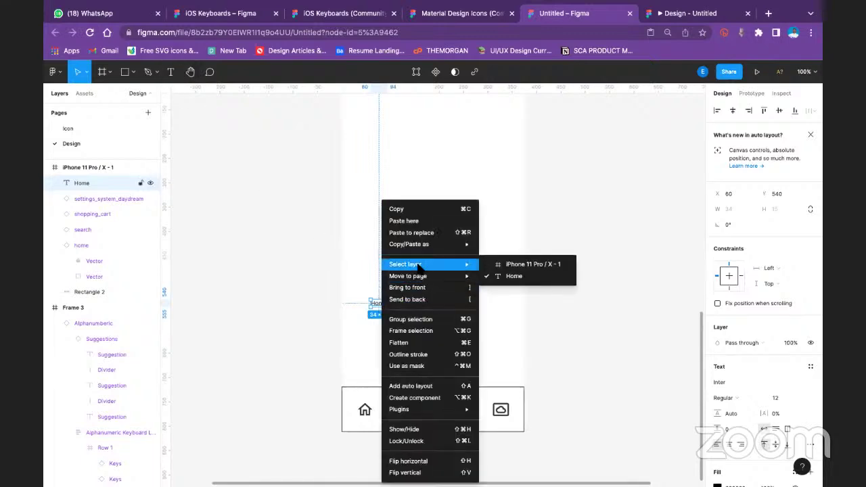
left_click(424, 331)
left_click(625, 290)
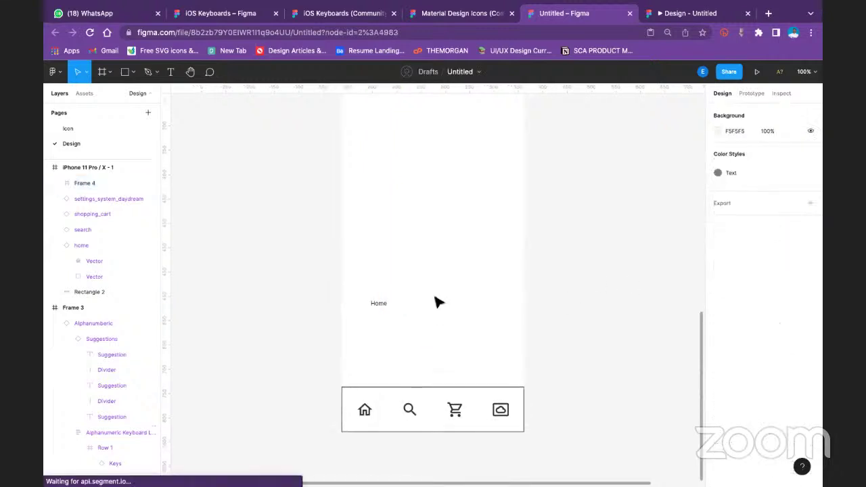
left_click(378, 305)
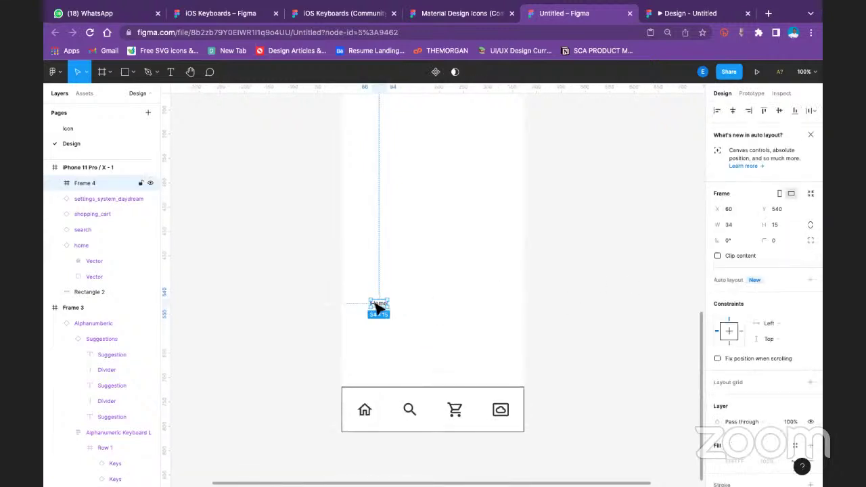
double_click(90, 184)
type("Home")
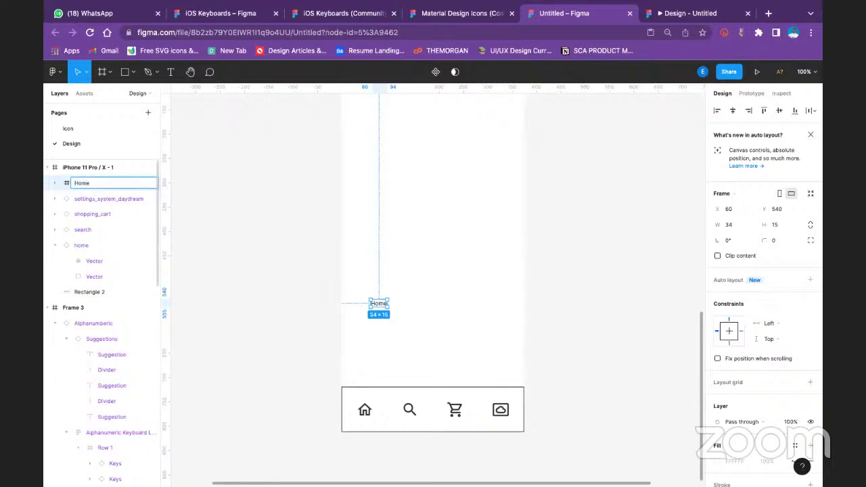
key("Return")
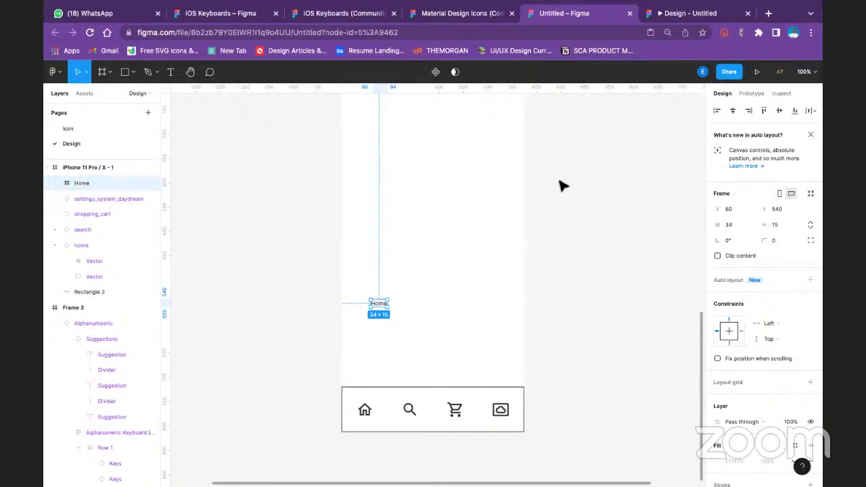
left_click(577, 183)
scroll(556, 272, "down", 3)
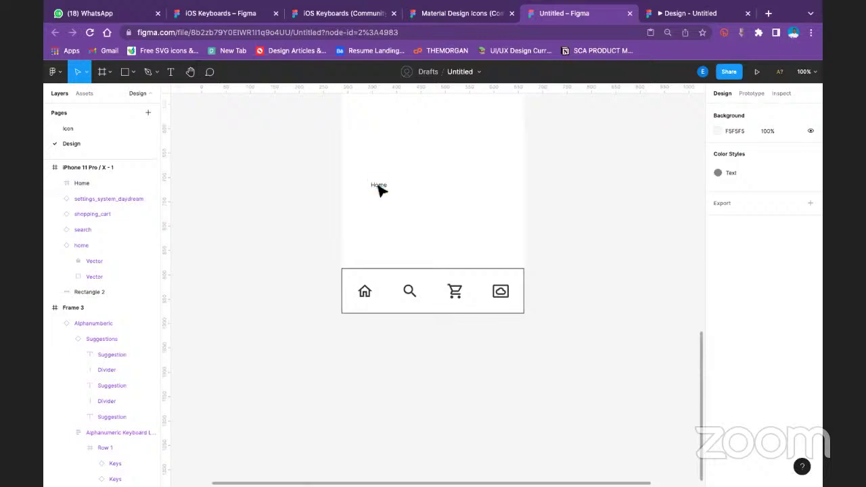
left_click(379, 187)
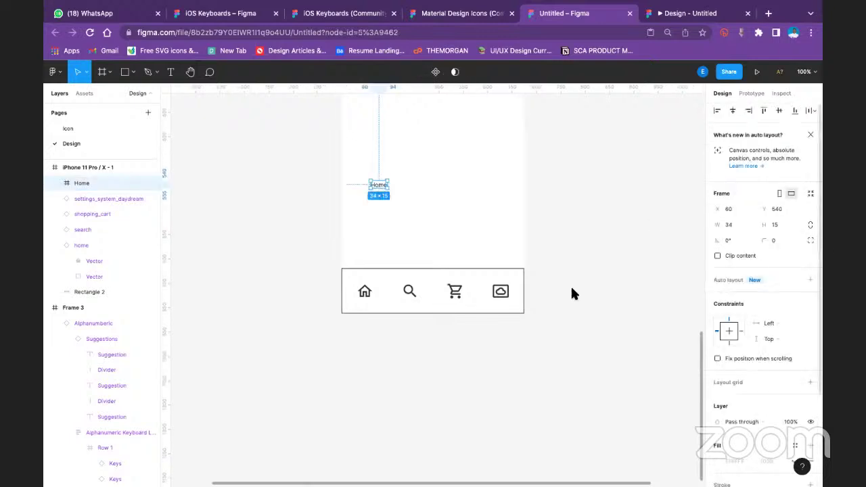
Make the iPhone 11 Pro / X - 1 frame a prototype flow starting point
left_click(366, 292)
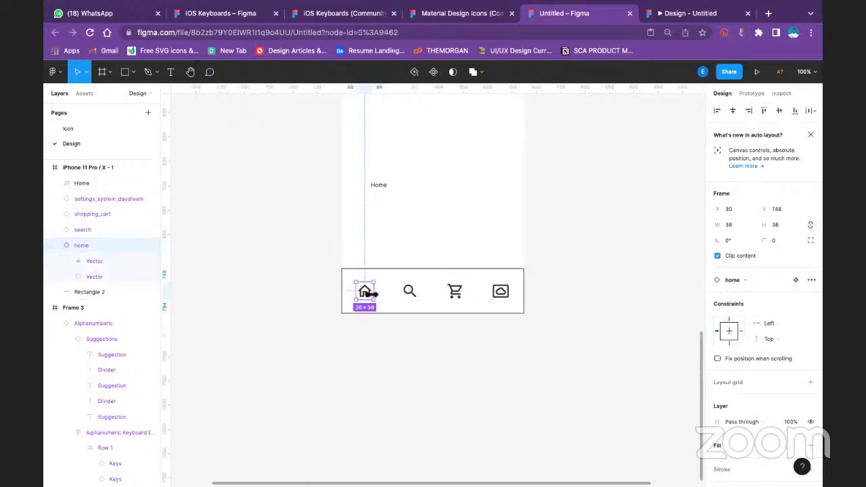
left_click(750, 95)
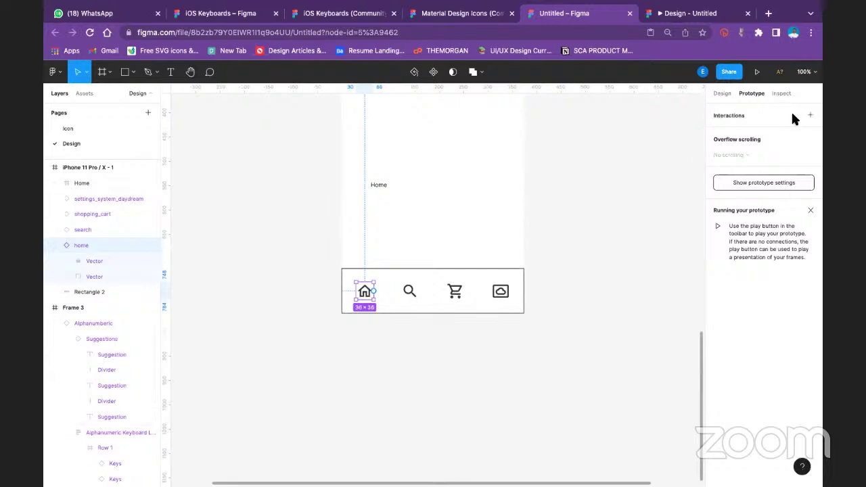
scroll(319, 223, "up", 5)
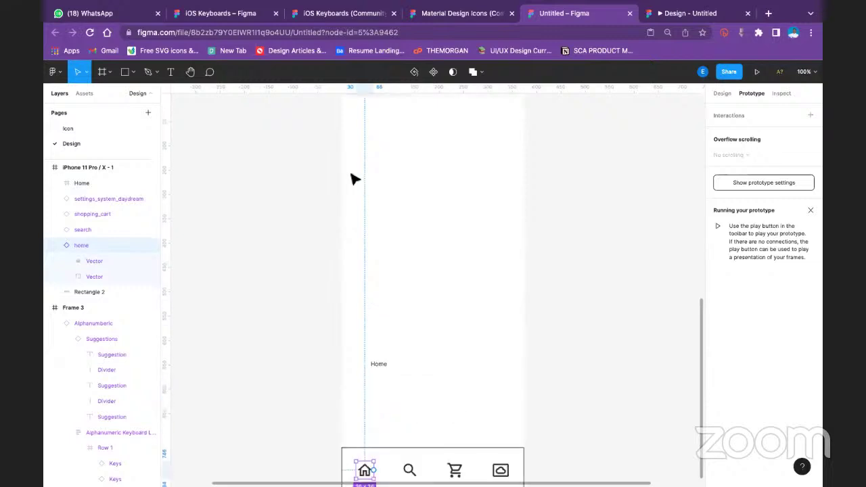
scroll(352, 179, "up", 3)
left_click(386, 216)
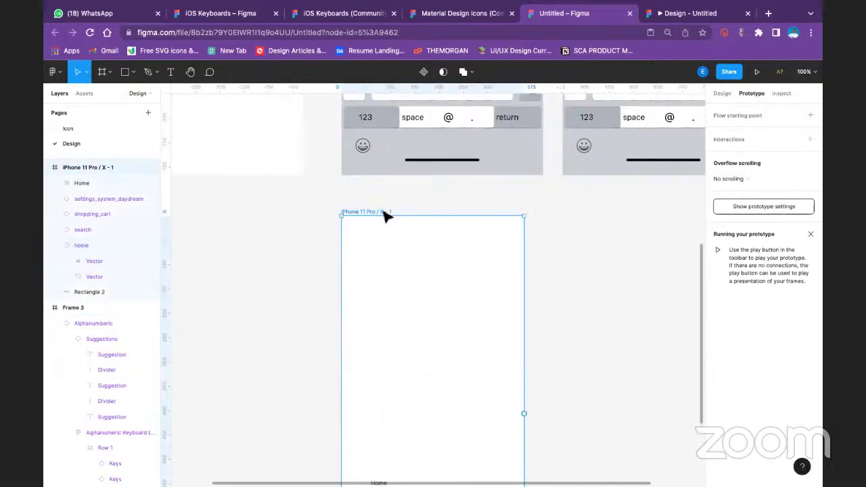
left_click(766, 117)
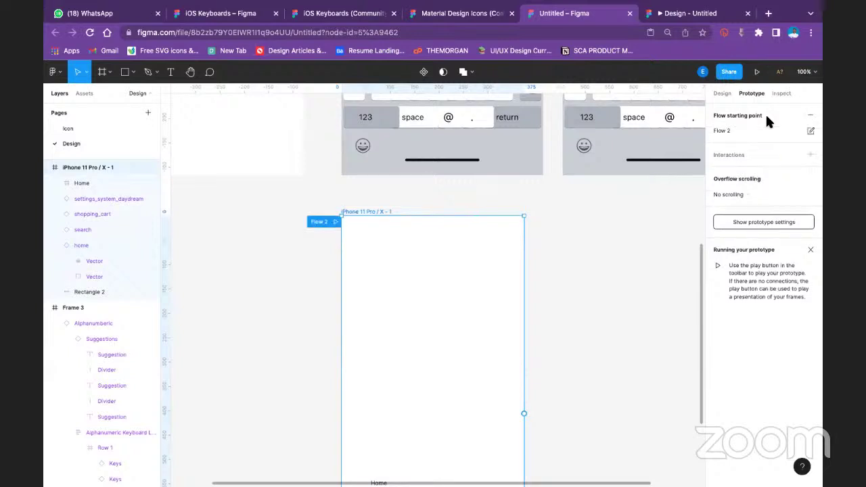
Connect the home icon to the Home label with a While hovering trigger and Open overlay action
scroll(525, 264, "down", 7)
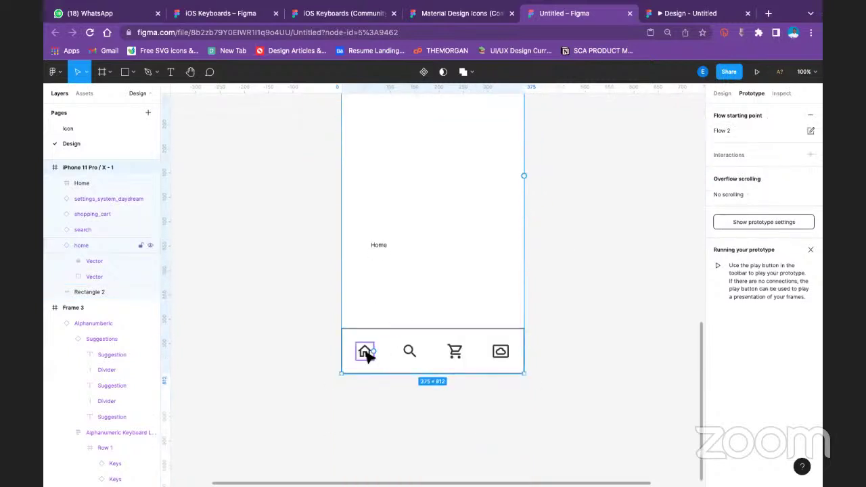
left_click(366, 357)
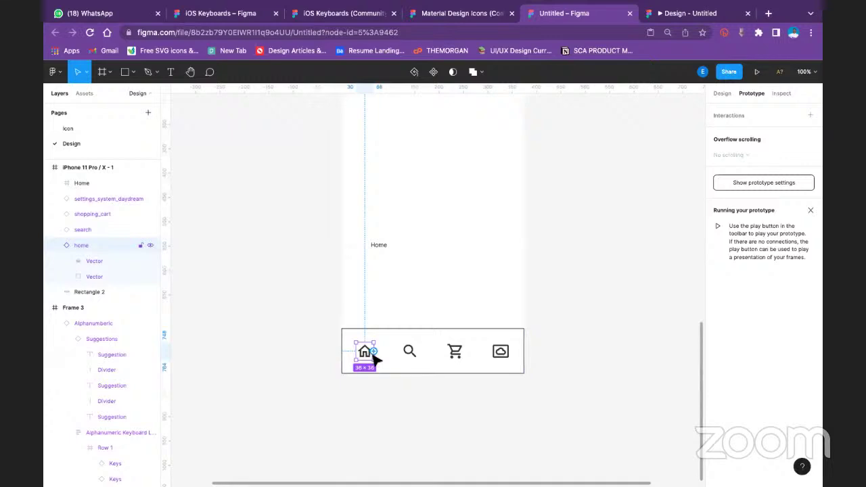
left_click_drag(375, 353, 381, 249)
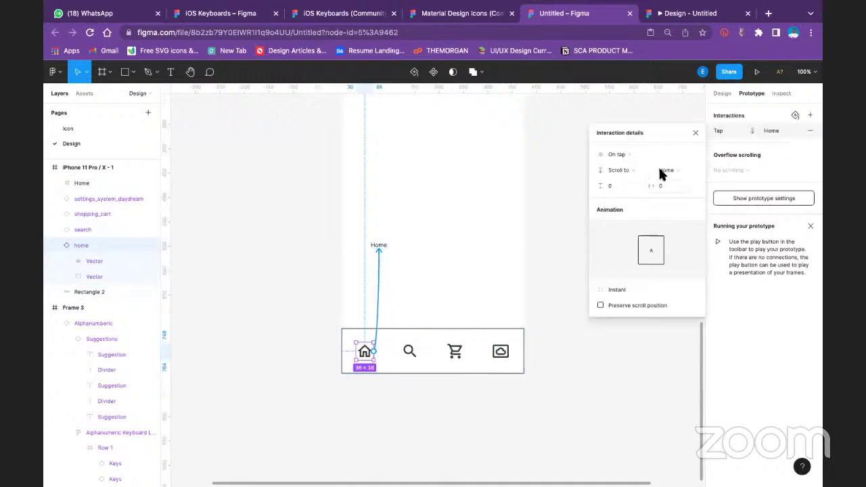
left_click(624, 156)
left_click(644, 177)
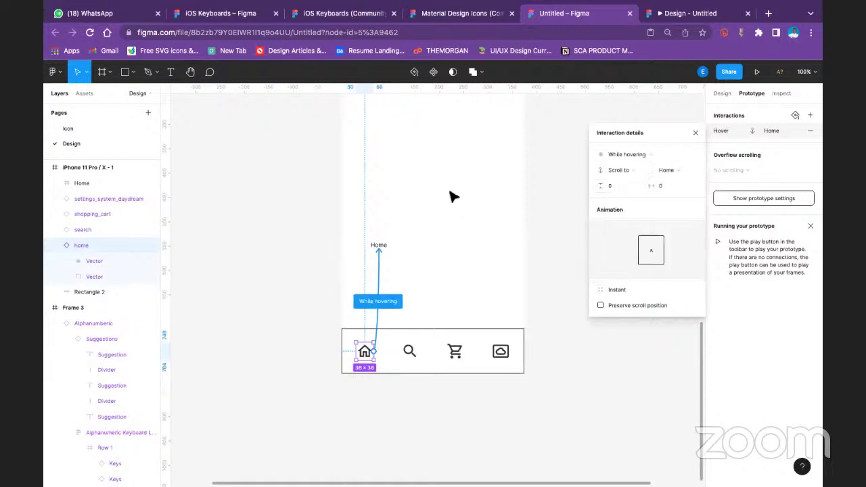
left_click(618, 171)
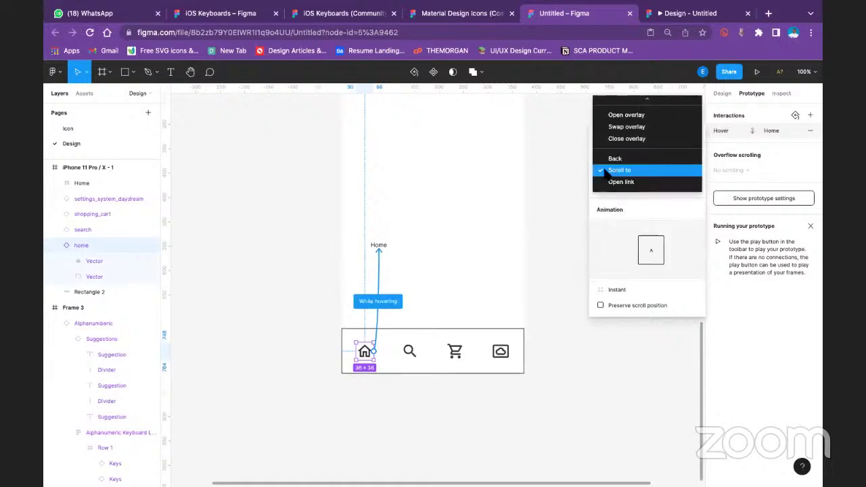
left_click(646, 114)
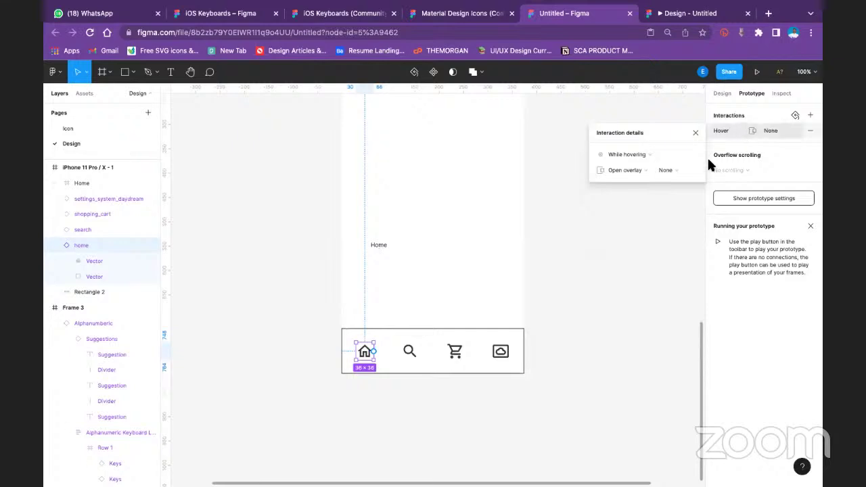
left_click(689, 167)
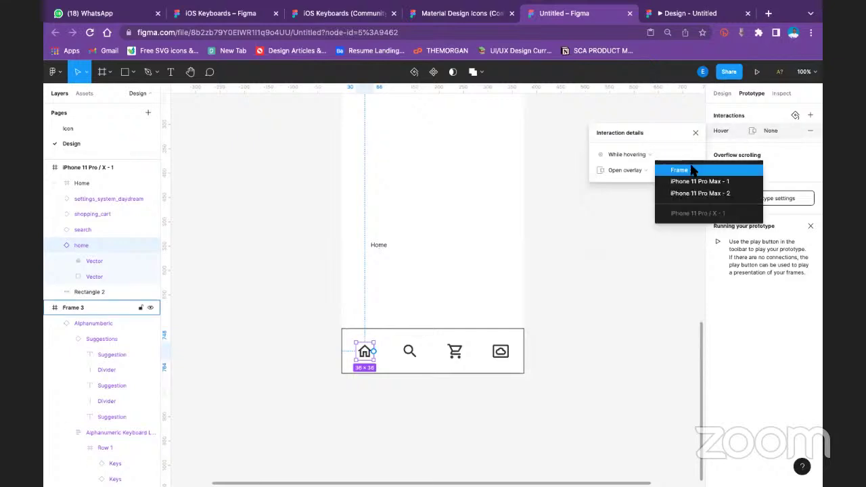
Pick an overlay destination, tick Close when clicking outside, and try Bottom center and Manual positions
left_click(738, 170)
scroll(518, 244, "up", 10)
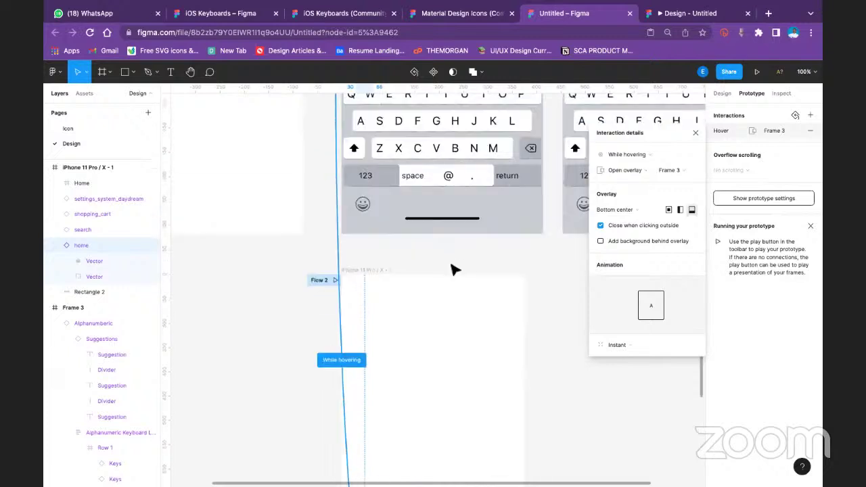
left_click(676, 170)
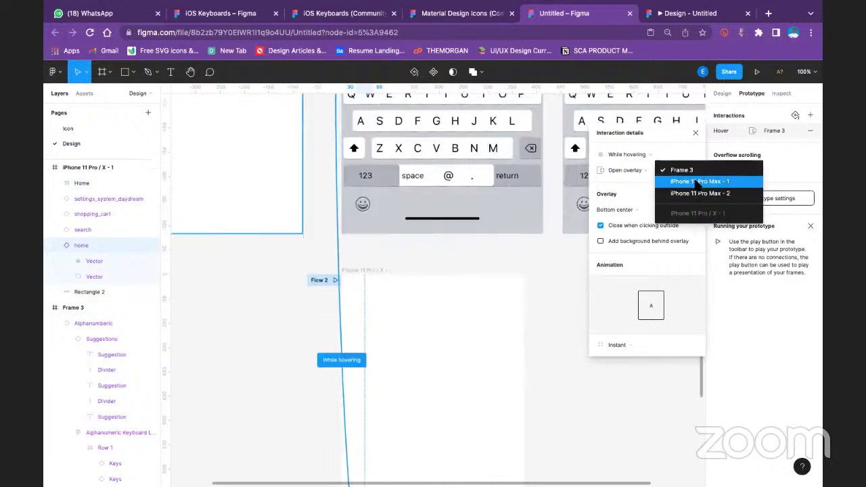
left_click(697, 181)
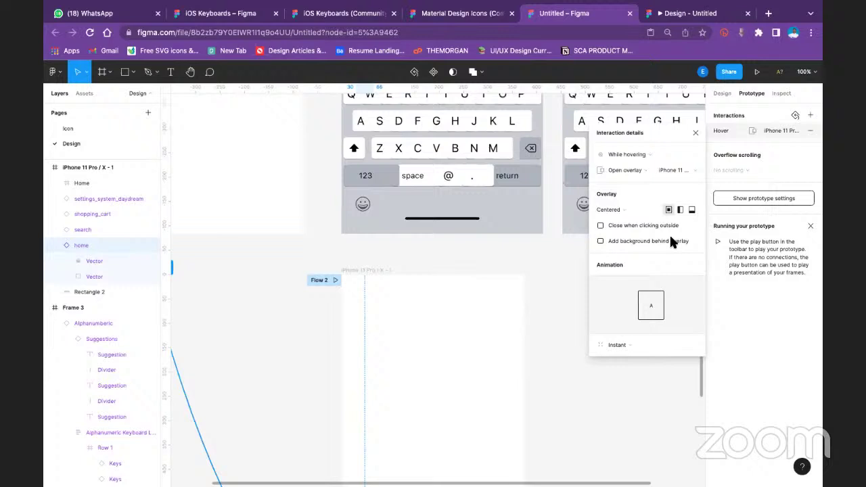
left_click(608, 227)
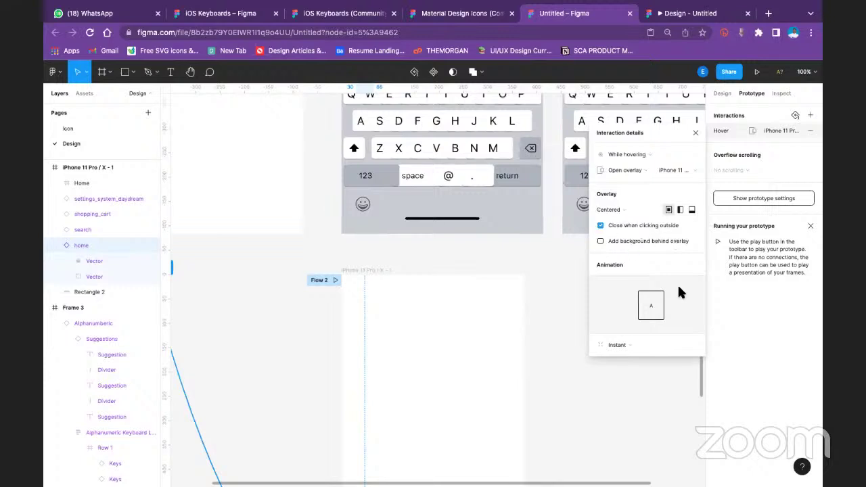
left_click(690, 210)
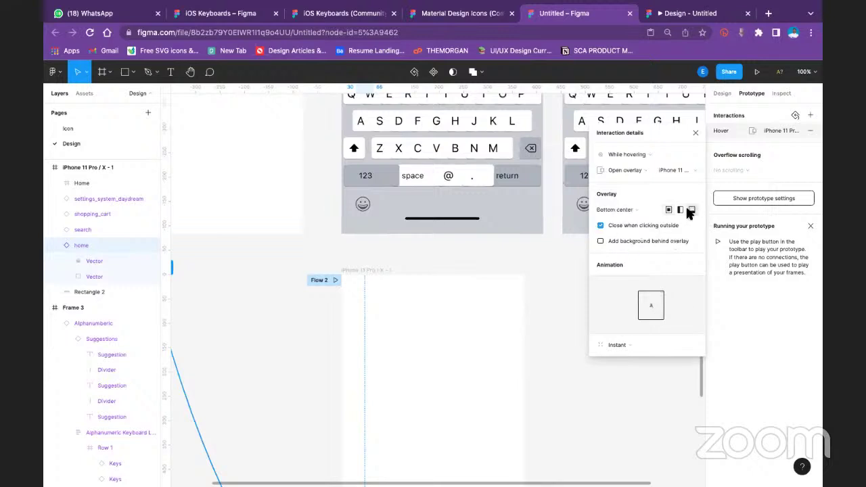
left_click(625, 213)
left_click(619, 239)
scroll(452, 369, "down", 3)
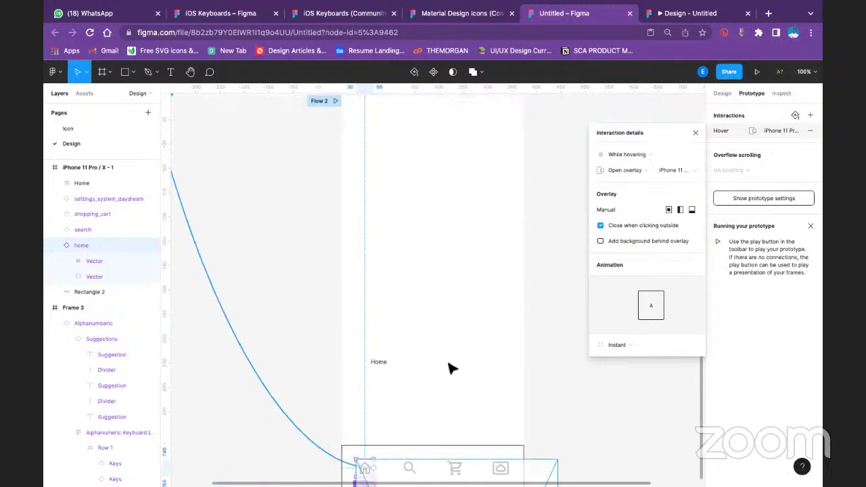
scroll(433, 339, "down", 8)
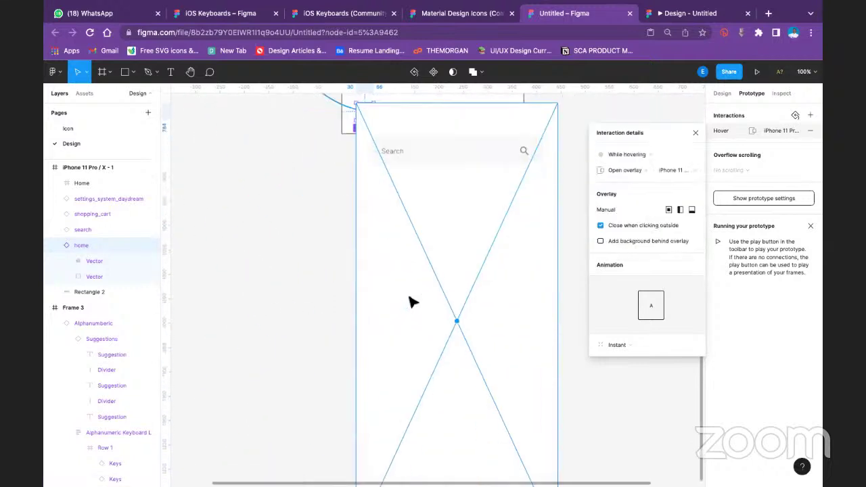
Undo the manual position, restore Frame 3 as the overlay, and close the interaction details
key("ctrl+z")
scroll(433, 235, "up", 5)
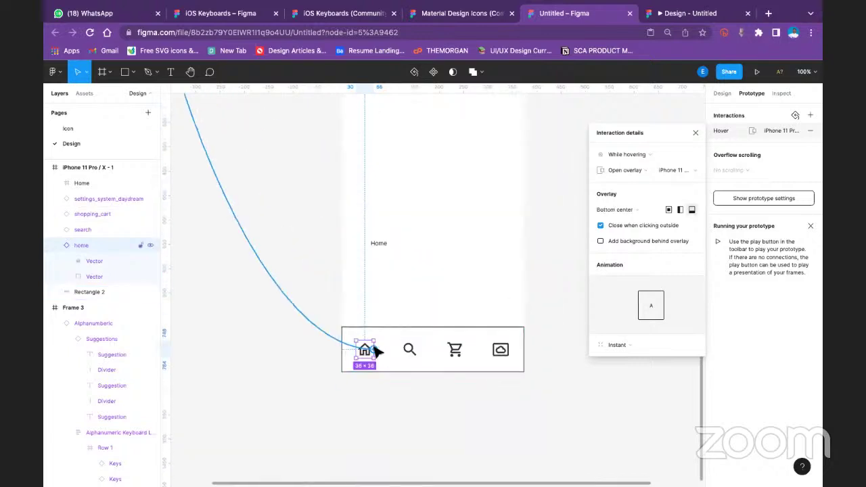
scroll(376, 351, "up", 3)
left_click(667, 171)
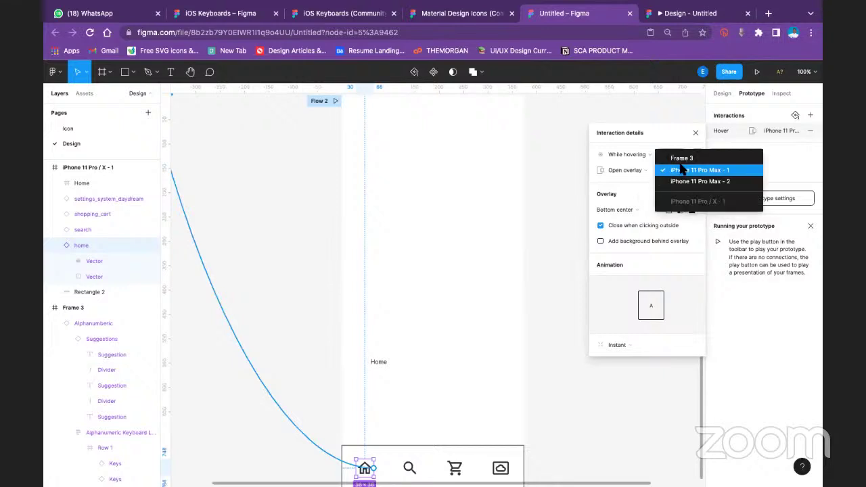
left_click(677, 159)
scroll(509, 283, "up", 3)
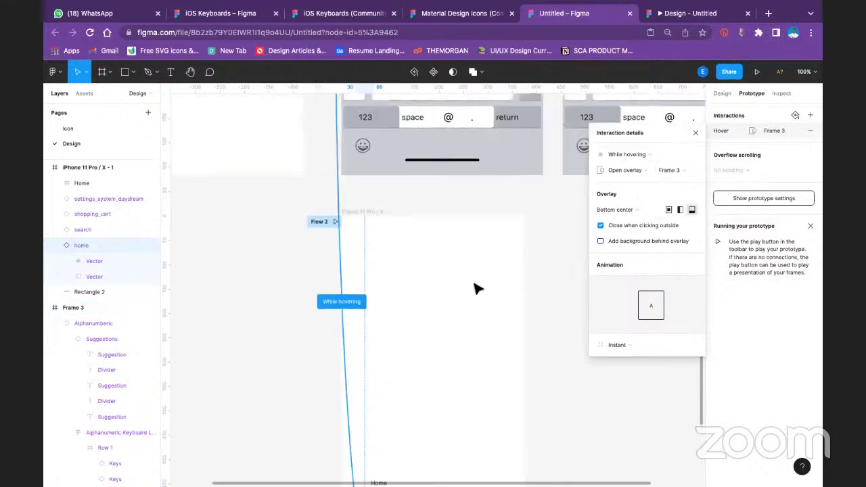
left_click(689, 170)
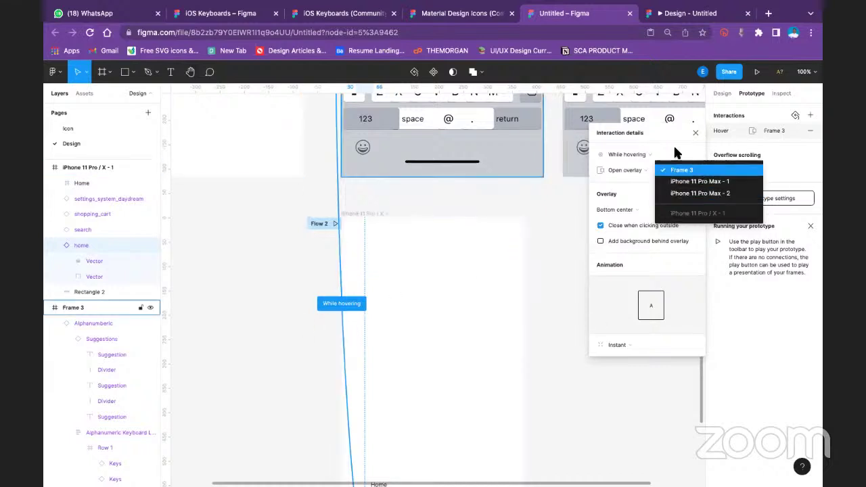
left_click(680, 170)
scroll(555, 239, "down", 3)
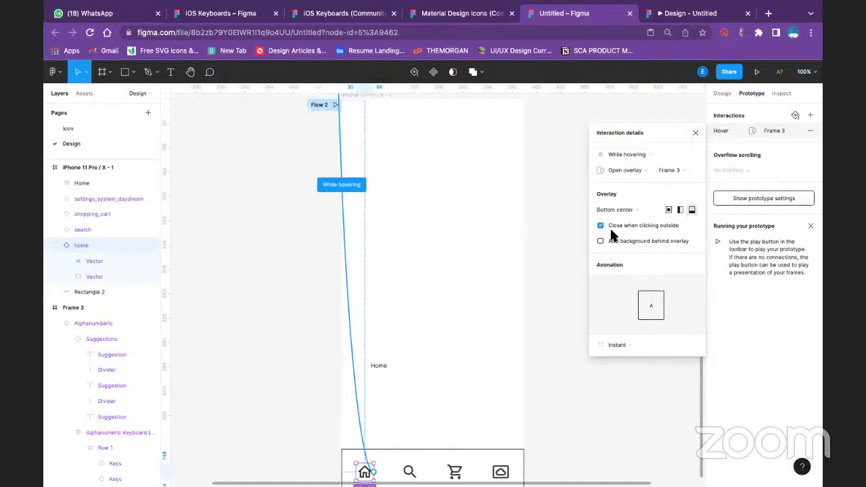
key("Escape")
left_click(543, 375)
Remove all interactions from the iPhone 11 Pro / X - 1 frame, clearing the Flow 2 start
scroll(413, 268, "up", 2)
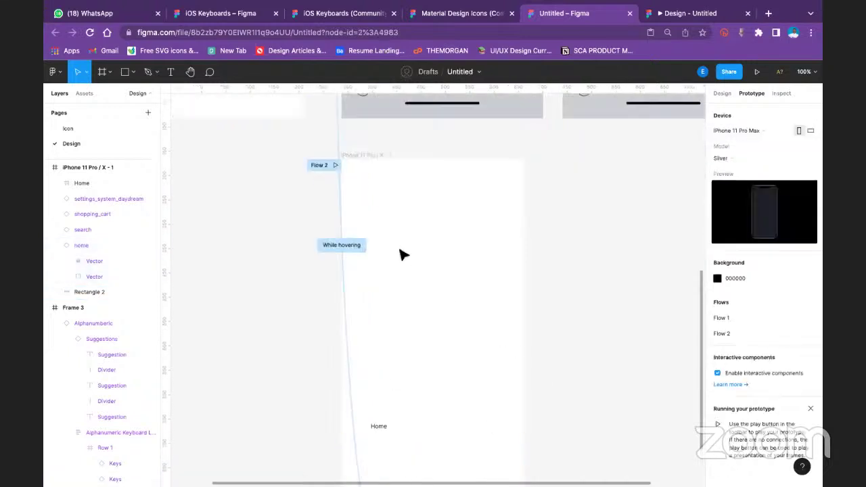
scroll(403, 255, "up", 2)
left_click(381, 214)
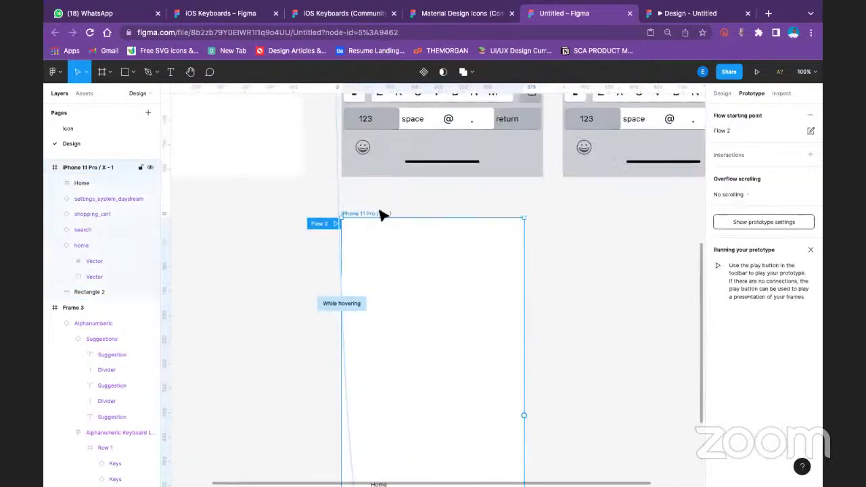
right_click(339, 223)
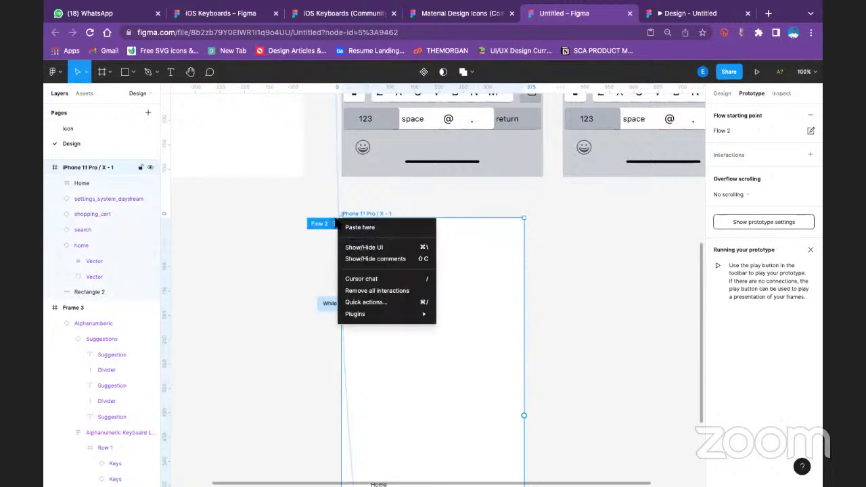
left_click(357, 291)
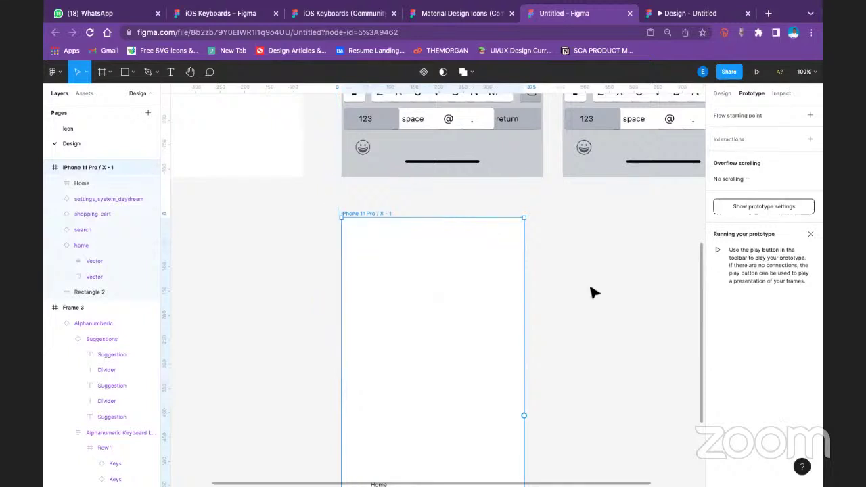
left_click(525, 357)
scroll(373, 354, "down", 5)
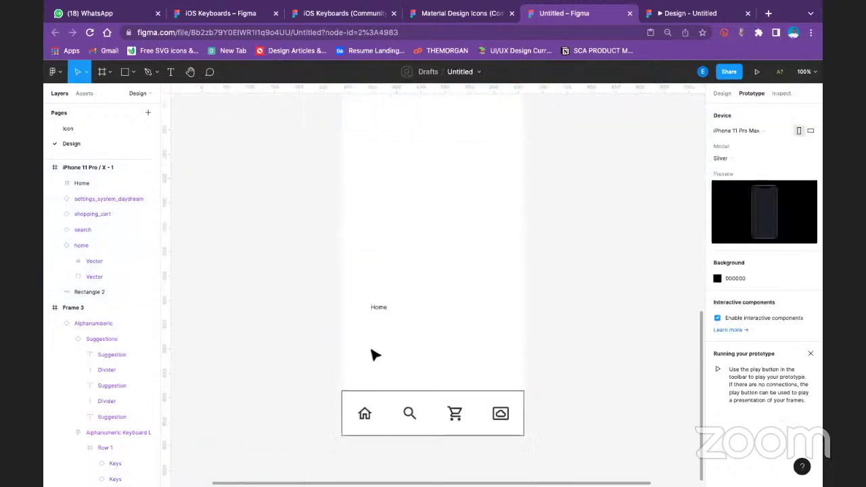
left_click(380, 309)
Connect the home icon to the Home frame with a tap action set to Open overlay
left_click(368, 414)
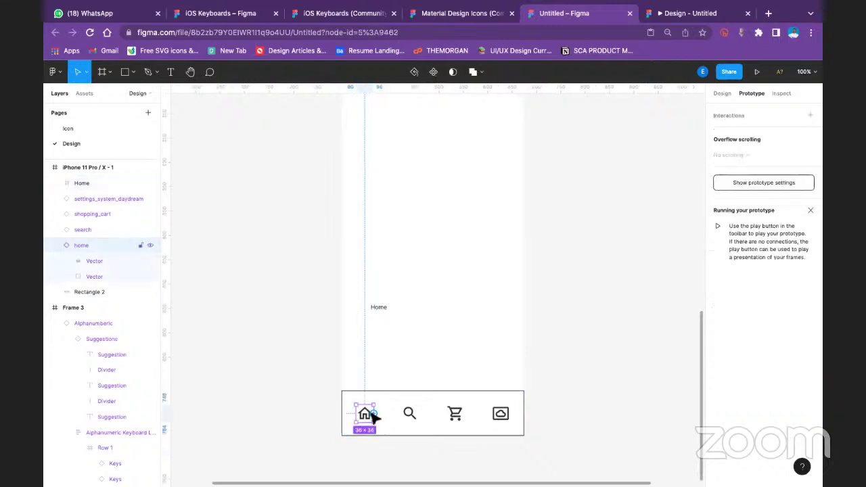
left_click_drag(374, 414, 384, 311)
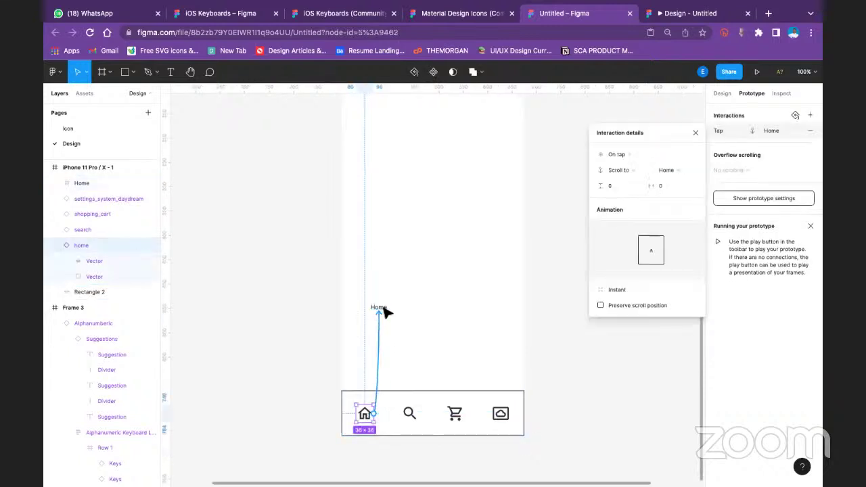
left_click(621, 171)
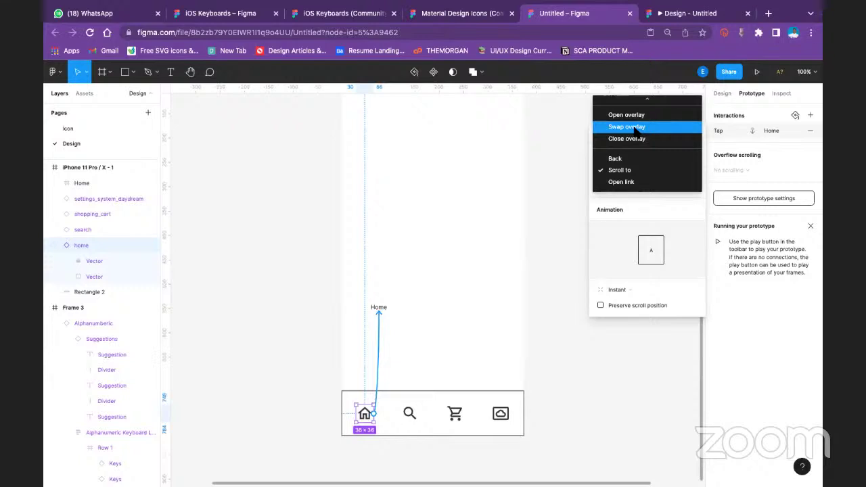
left_click(673, 115)
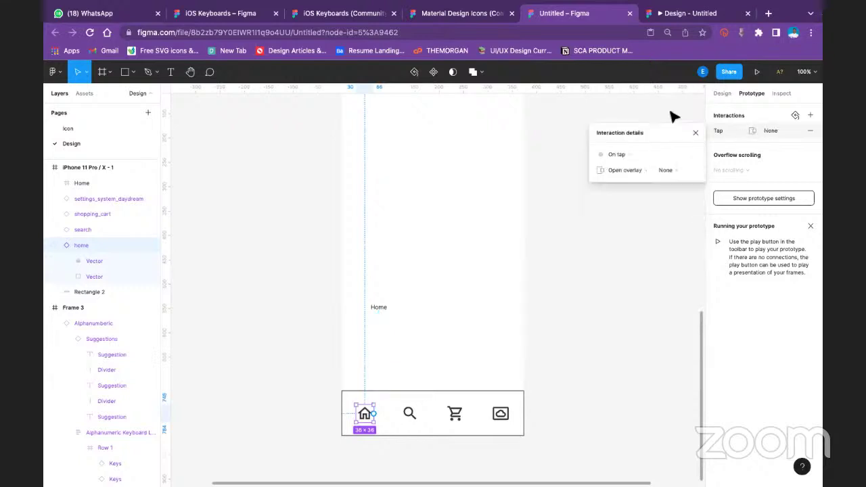
left_click(670, 170)
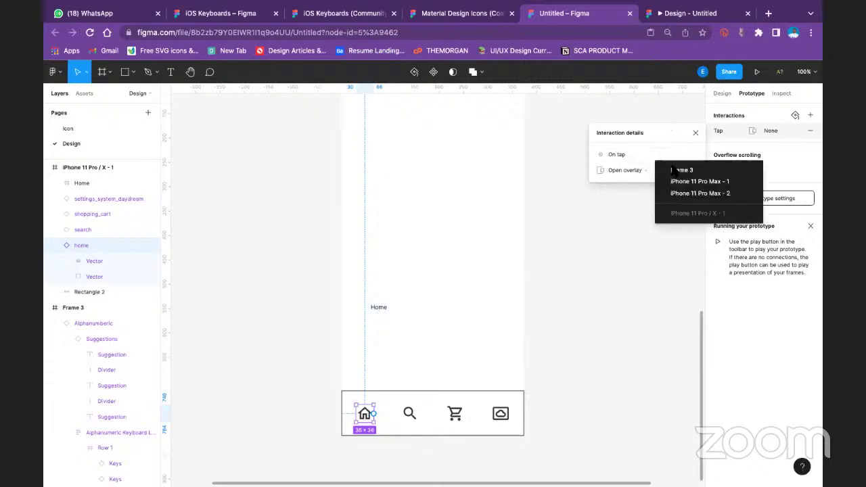
Select the Home label frame, then the iPhone 11 Pro / X - 1 frame, now Flow 1
left_click(375, 306)
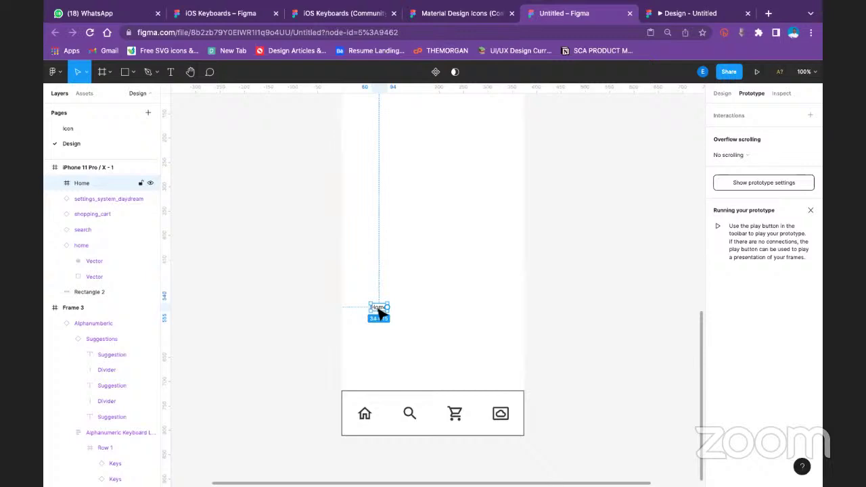
left_click(567, 261)
scroll(433, 209, "up", 3)
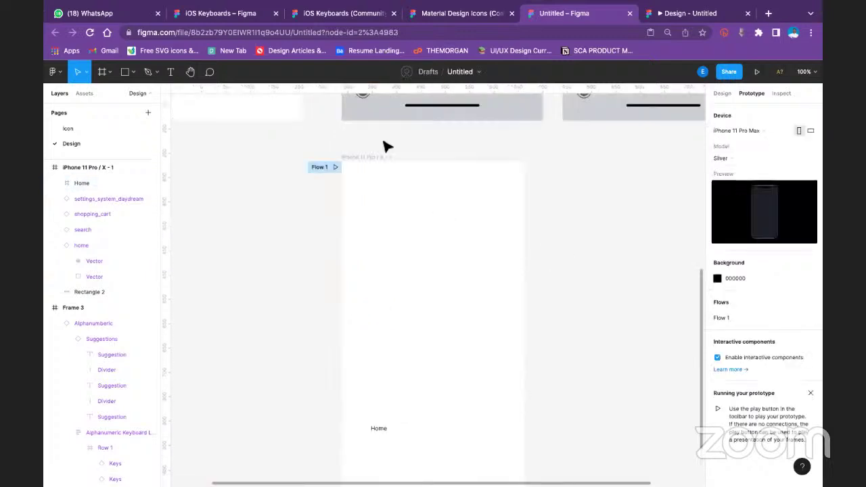
left_click(364, 157)
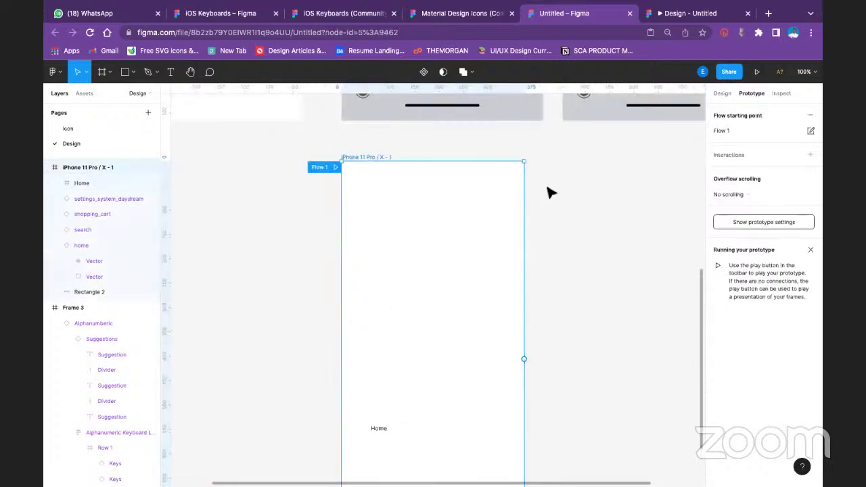
left_click(546, 319)
scroll(466, 199, "down", 3)
scroll(466, 198, "up", 3)
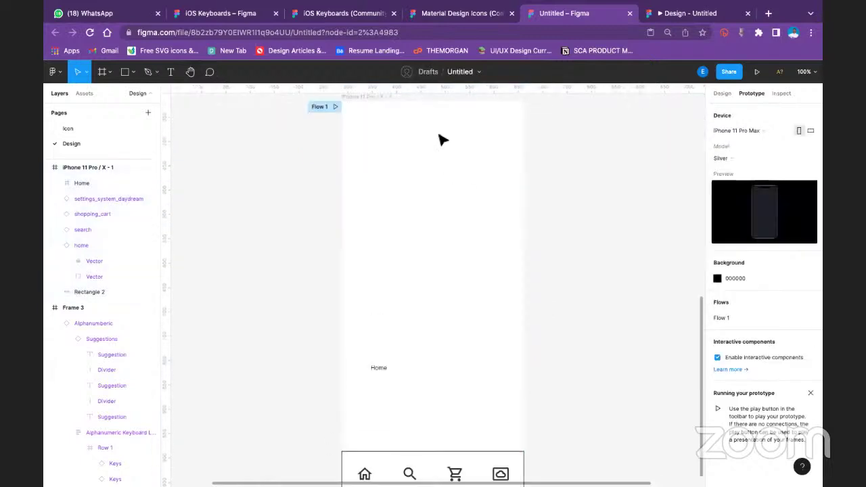
left_click(383, 158)
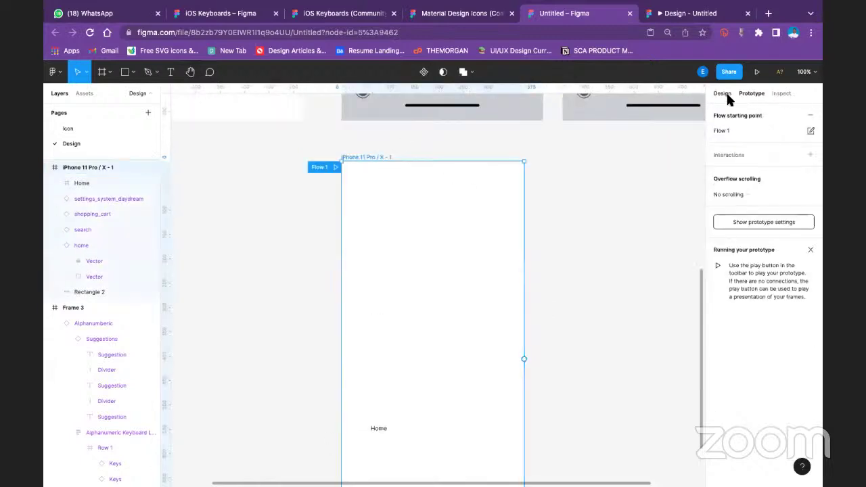
Move the home icon out and revert it, then marquee-select Rectangle 2 with all four nav icons
left_click(580, 251)
scroll(483, 338, "down", 5)
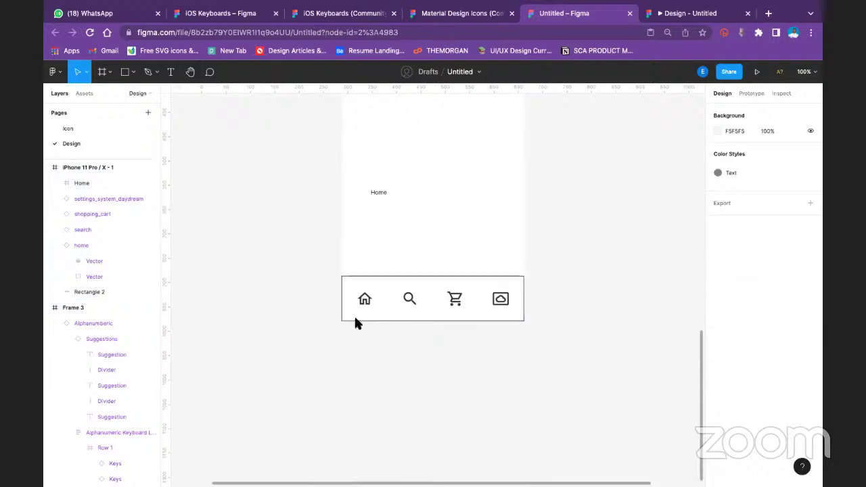
left_click(365, 299)
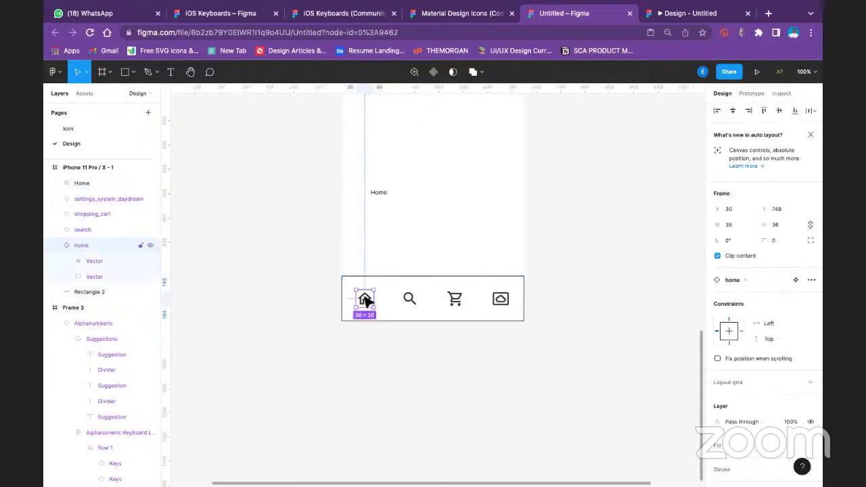
left_click_drag(366, 299, 601, 278)
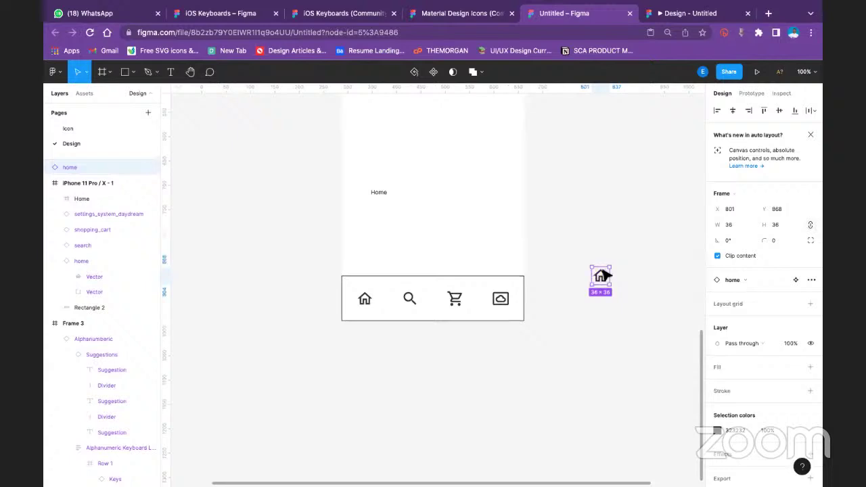
key("Delete")
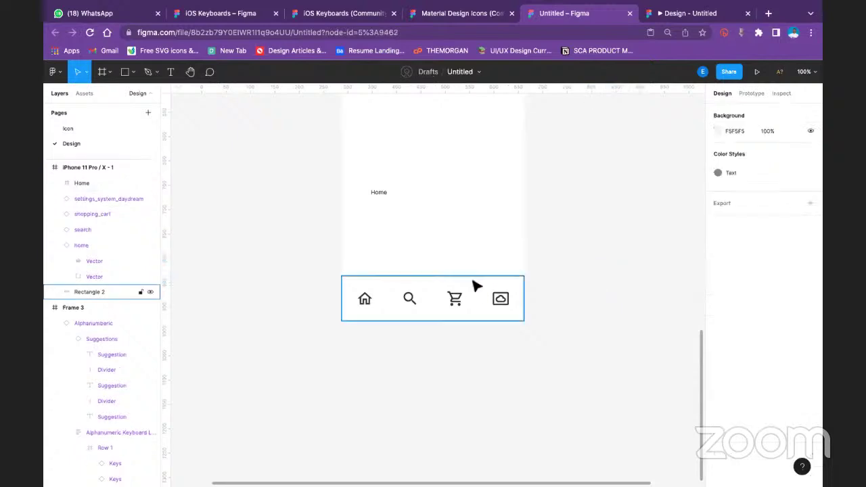
left_click(476, 287)
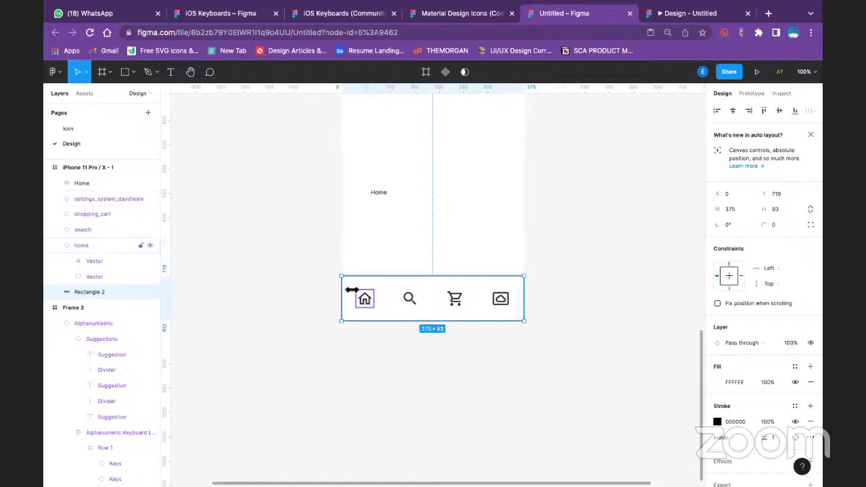
left_click_drag(289, 241, 555, 332)
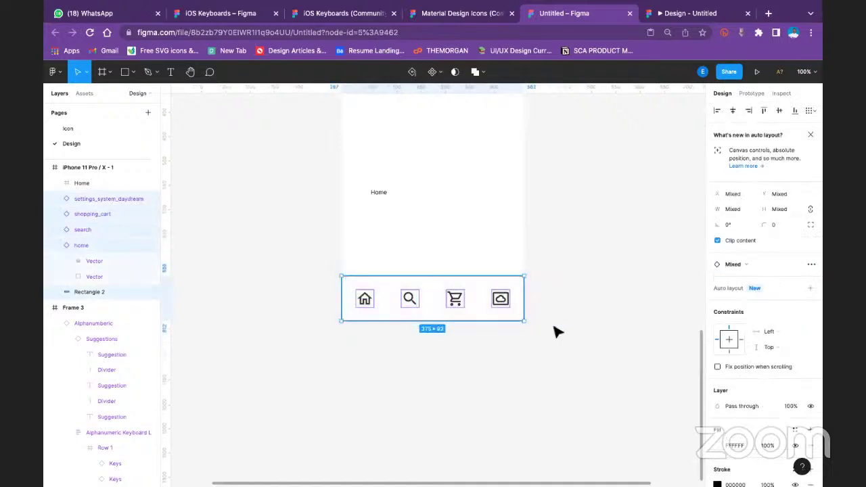
Group the icons and background, move them off the phone, frame them, and name it Nav bar
key("ctrl+g")
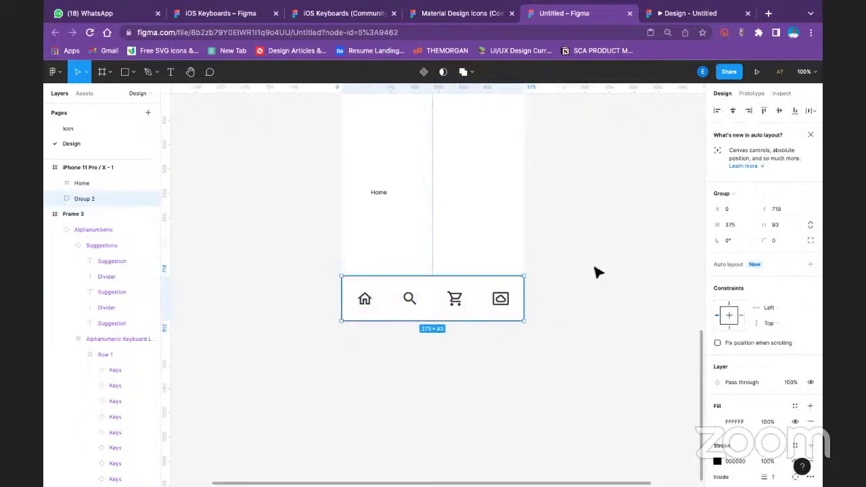
left_click_drag(629, 259, 667, 253)
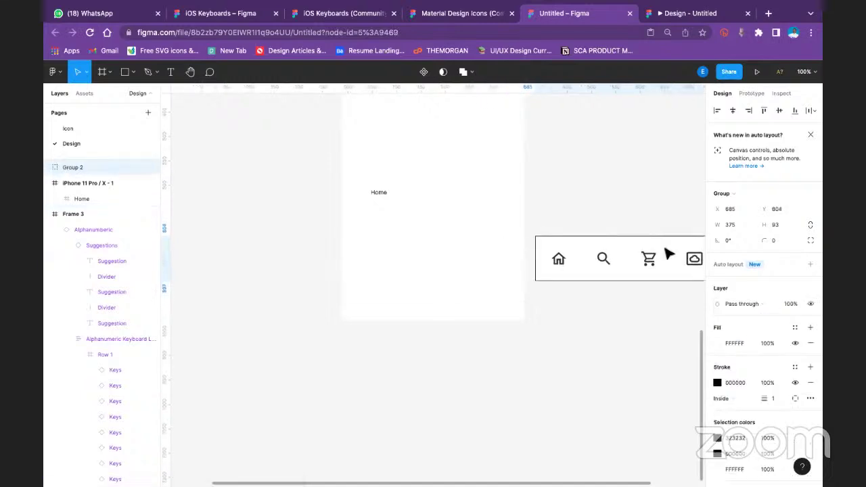
right_click(565, 249)
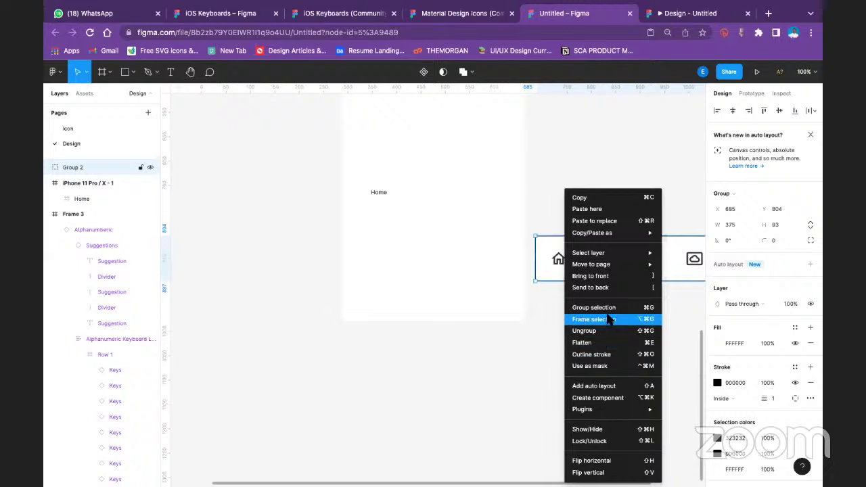
left_click(594, 319)
key("Escape")
left_click(545, 232)
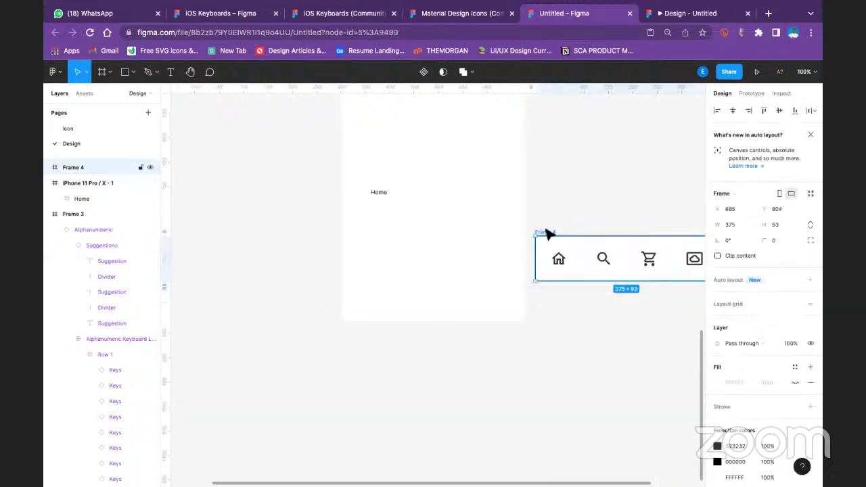
double_click(544, 231)
type("Nav bar")
key("Return")
Move the Home label frame out of the phone frame and nudge the Nav bar slightly right
left_click(378, 192)
left_click_drag(379, 194, 559, 181)
left_click(589, 202)
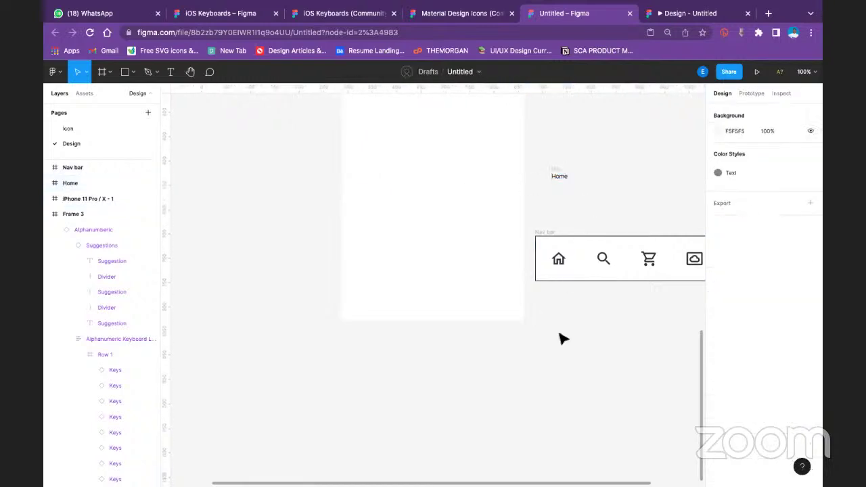
scroll(594, 345, "right", 5)
scroll(593, 345, "up", 2)
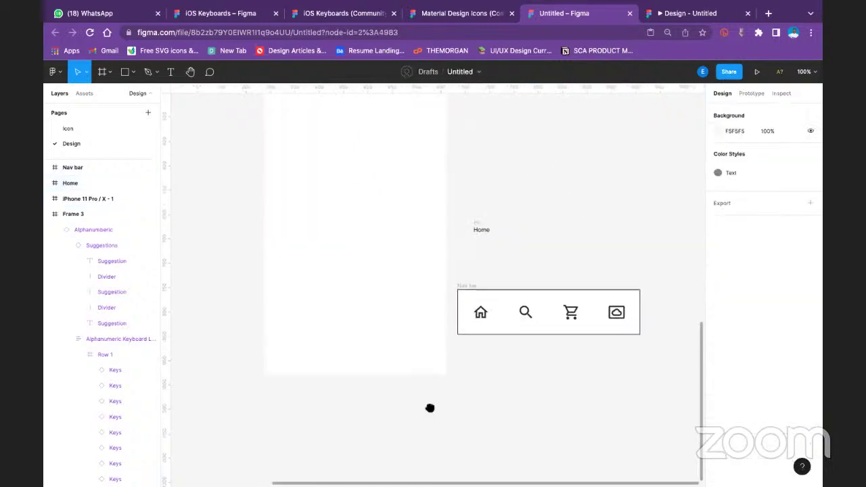
mouse_move(385, 296)
left_mouse_down()
mouse_move(414, 291)
mouse_move(401, 292)
left_mouse_up()
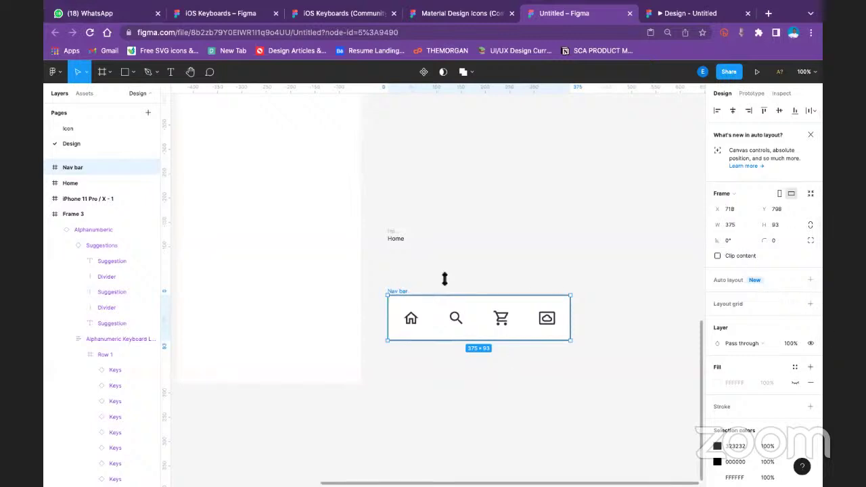
Drill down through the Nav bar group to select the home icon
left_click(413, 317)
double_click(412, 320)
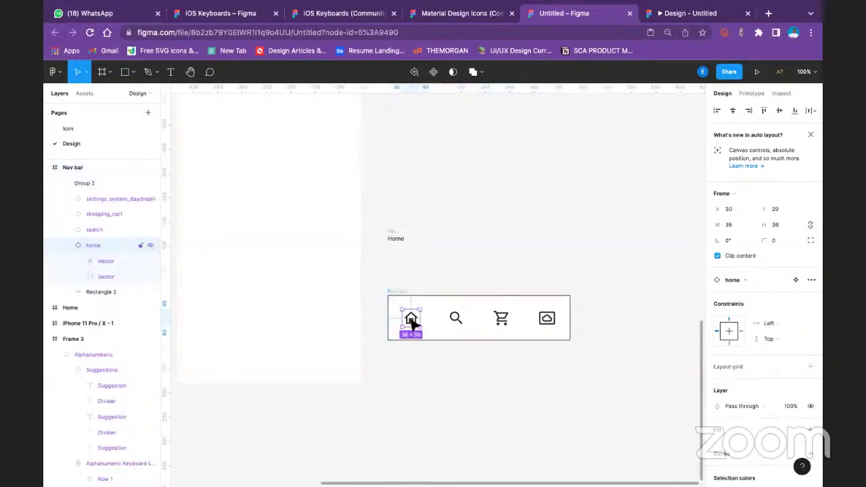
left_click(462, 228)
left_click(413, 323)
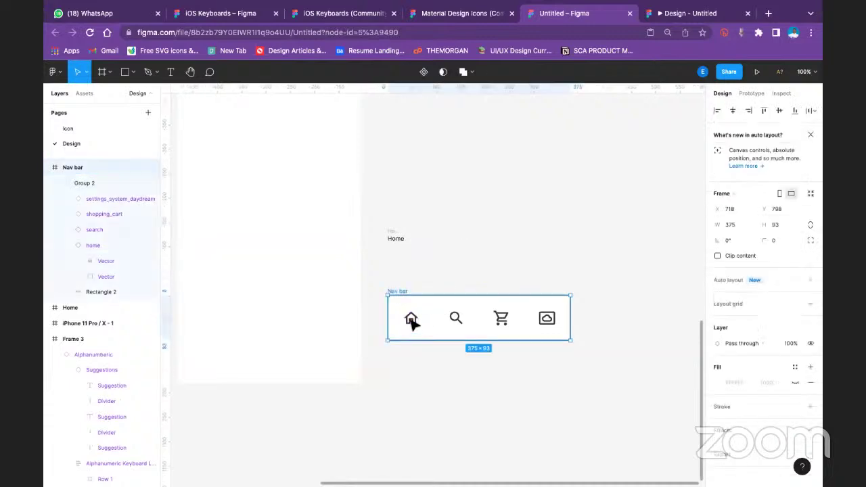
left_click(413, 324)
double_click(412, 321)
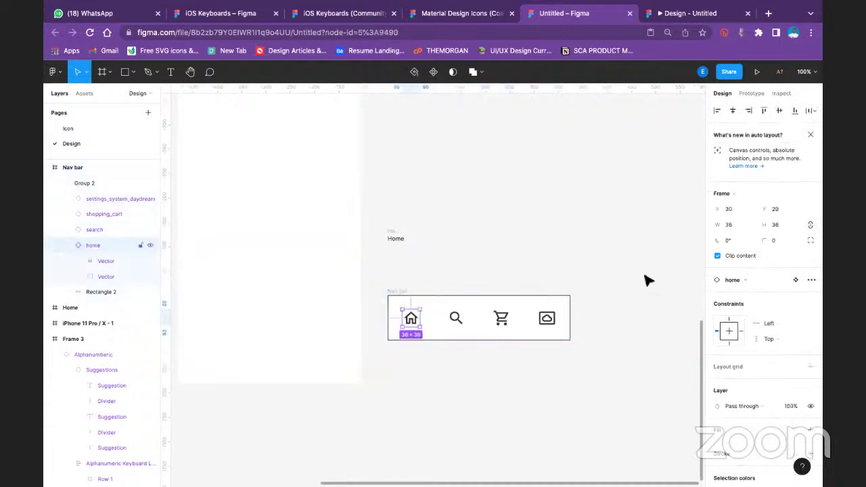
Link the home icon to the Home frame as a While hovering interaction with Manual position
left_click(758, 94)
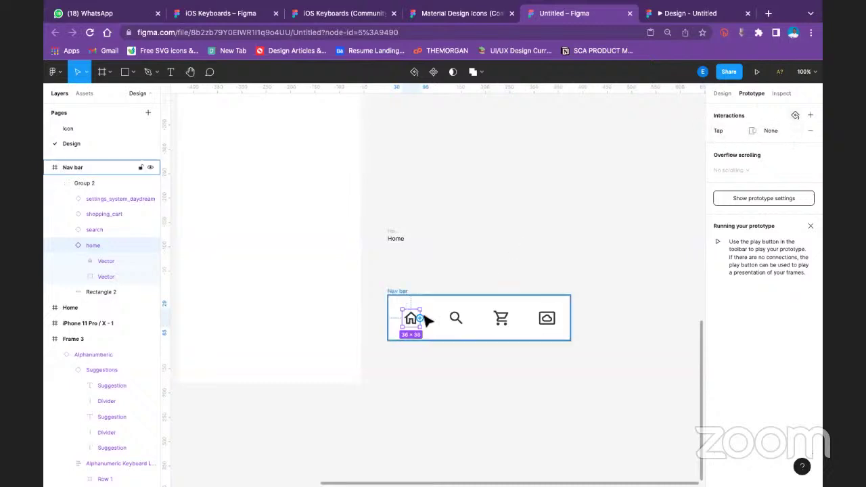
left_click_drag(420, 317, 395, 238)
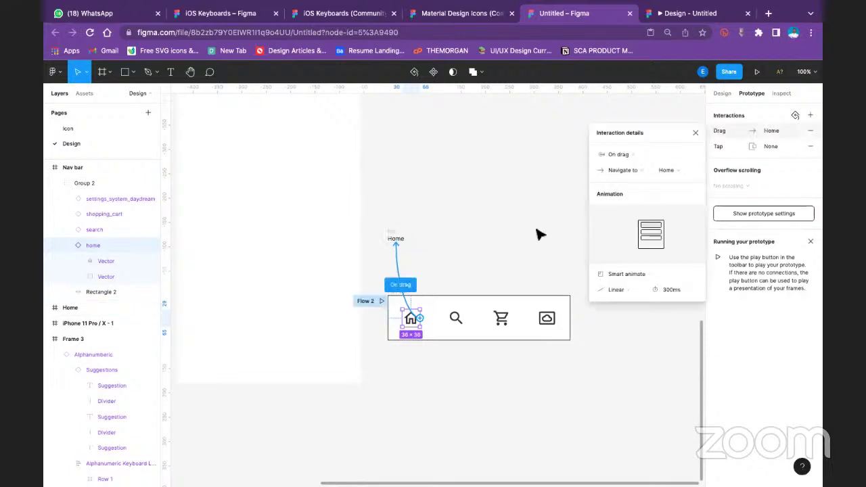
left_click(645, 152)
left_click(642, 170)
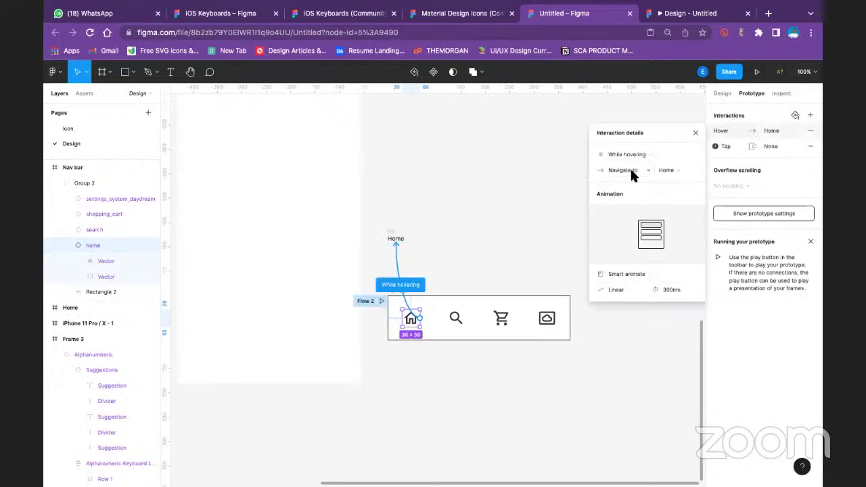
left_click(630, 168)
left_click(632, 203)
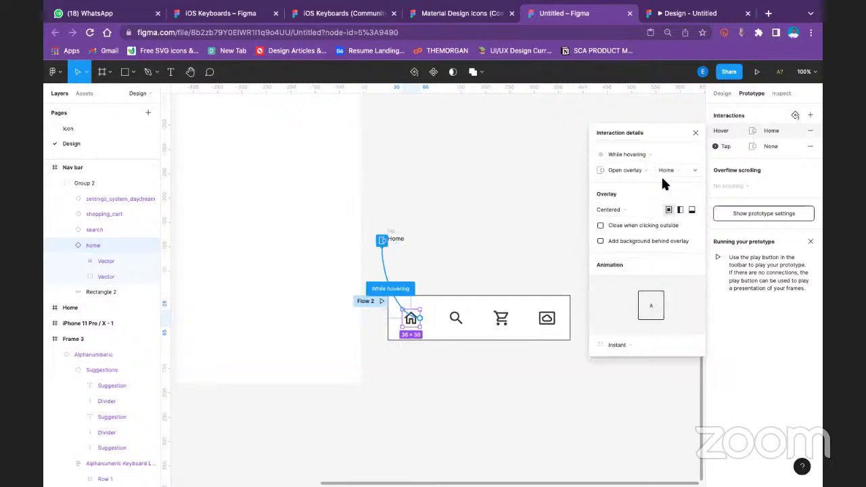
left_click(612, 211)
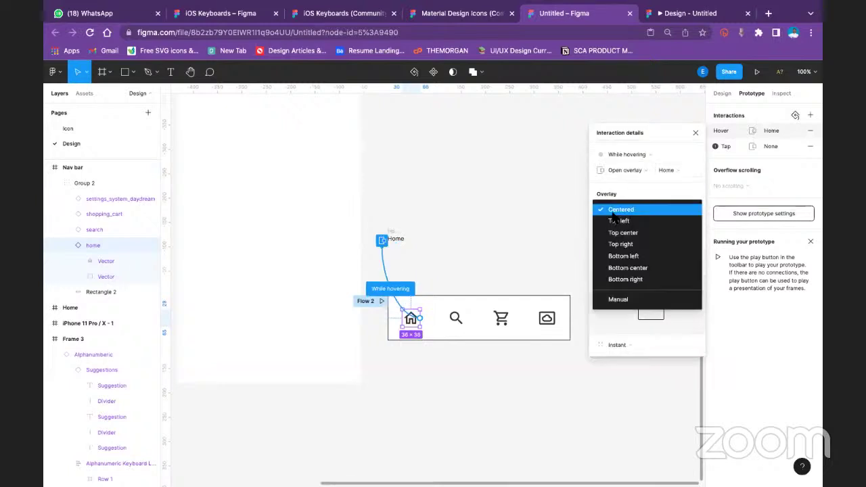
left_click(607, 299)
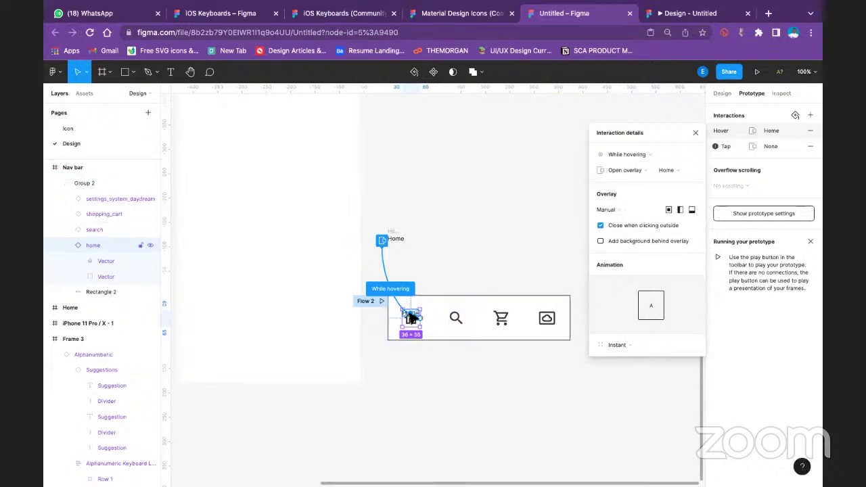
left_click_drag(411, 318, 414, 324)
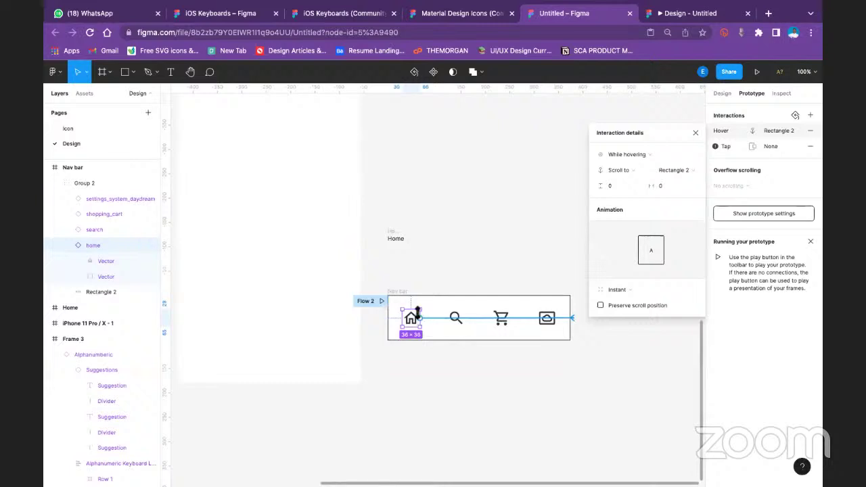
left_click(396, 232)
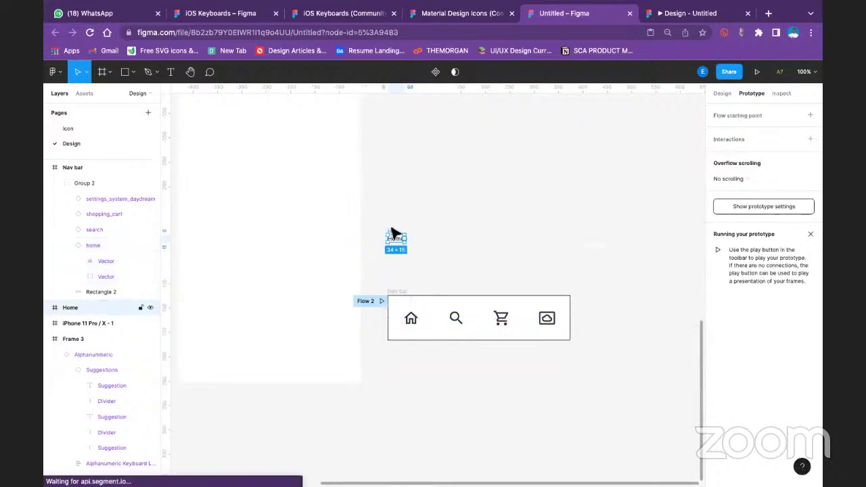
Relink the home icon to the Home frame, keeping Rectangle 2 as the scroll target
left_click(411, 316)
left_click(414, 322)
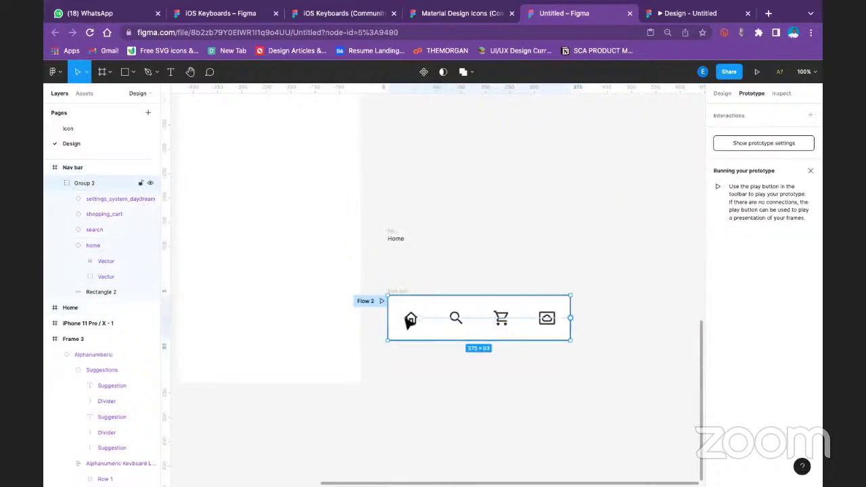
double_click(415, 322)
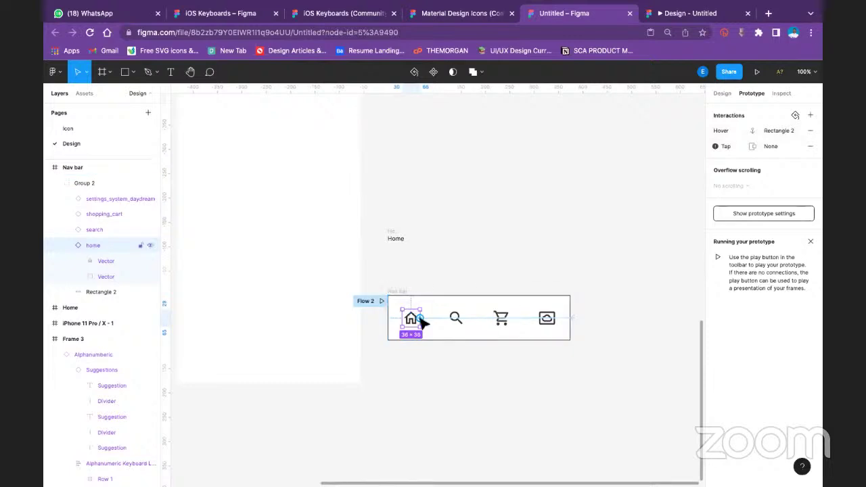
left_click_drag(419, 318, 398, 238)
left_click(778, 129)
left_click(674, 169)
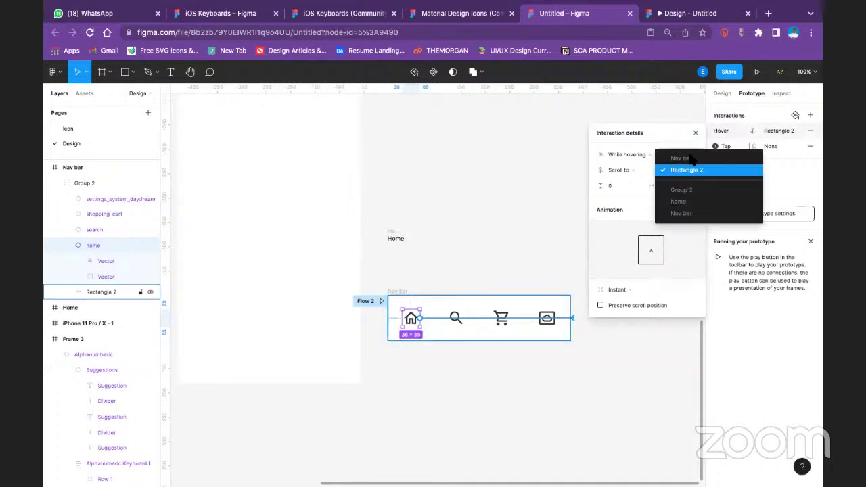
left_click(431, 269)
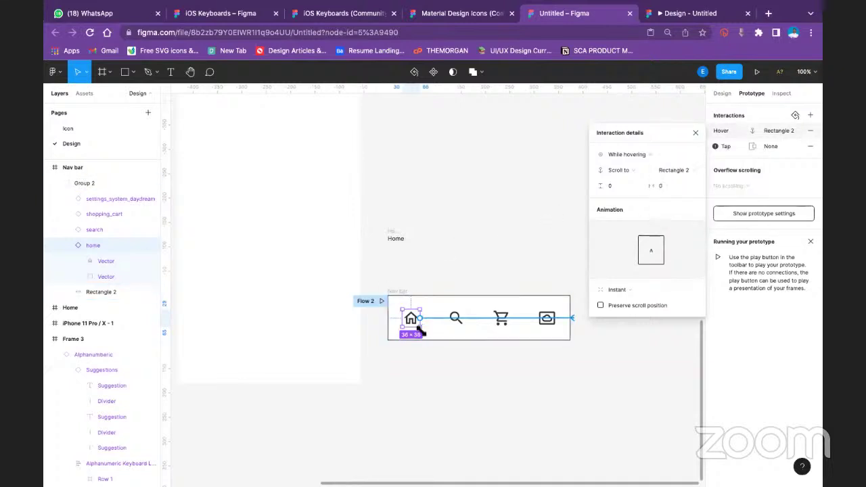
left_click(398, 291)
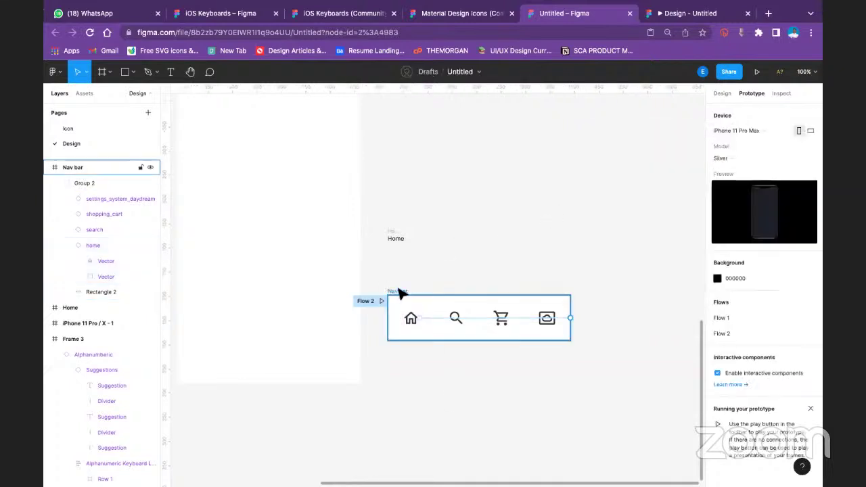
Remove all prototype interactions, clearing the Nav bar's Flow 2 starting point
right_click(567, 318)
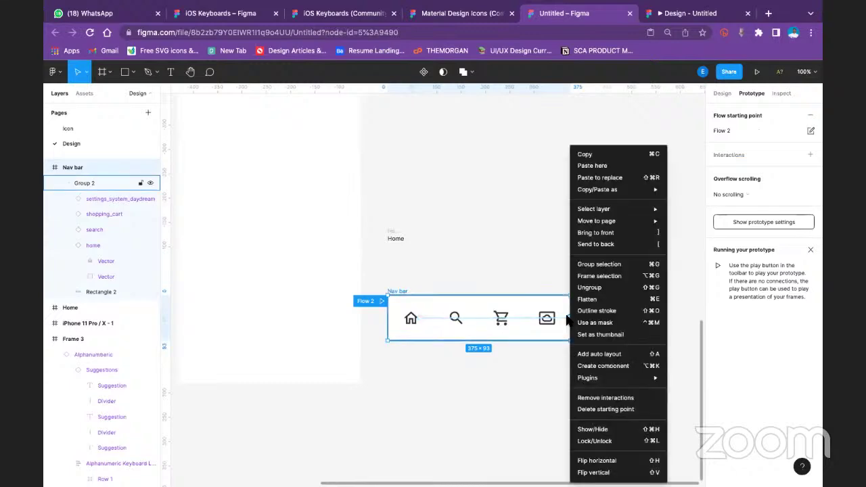
left_click(504, 219)
right_click(381, 301)
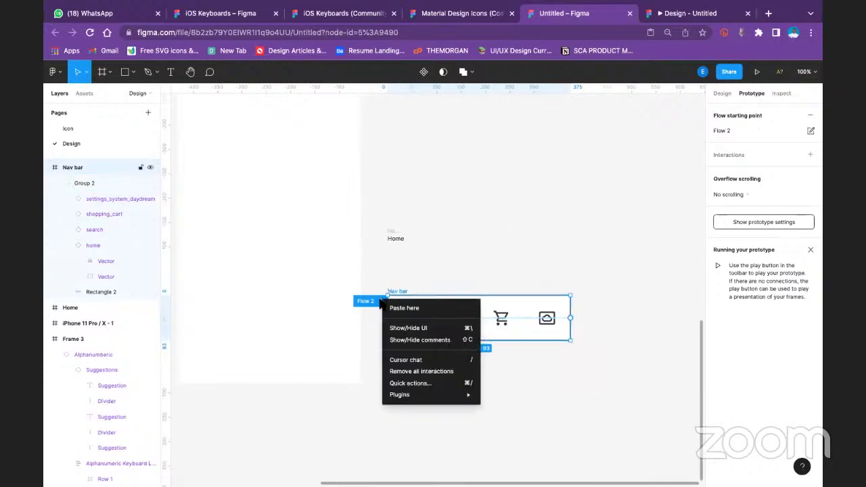
left_click(421, 371)
left_click(464, 248)
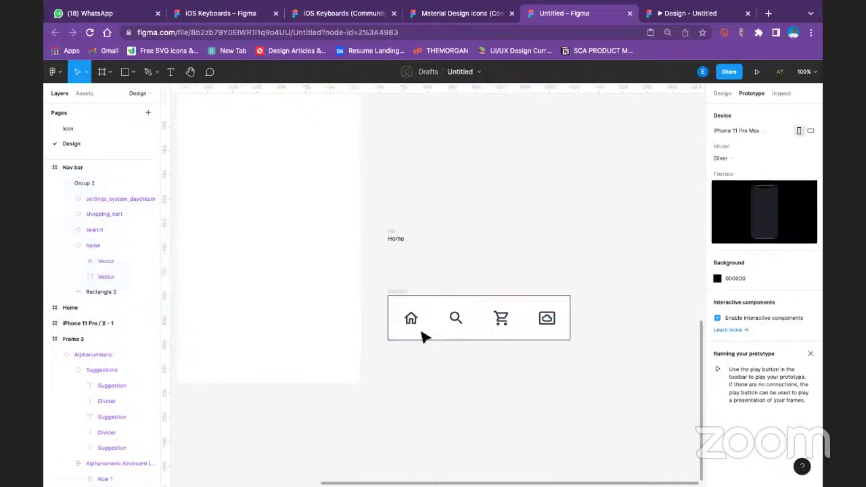
Ungroup Group 2 so the icons and Rectangle 2 sit directly in the Nav bar frame
left_click(423, 337)
left_click(412, 319)
double_click(411, 318)
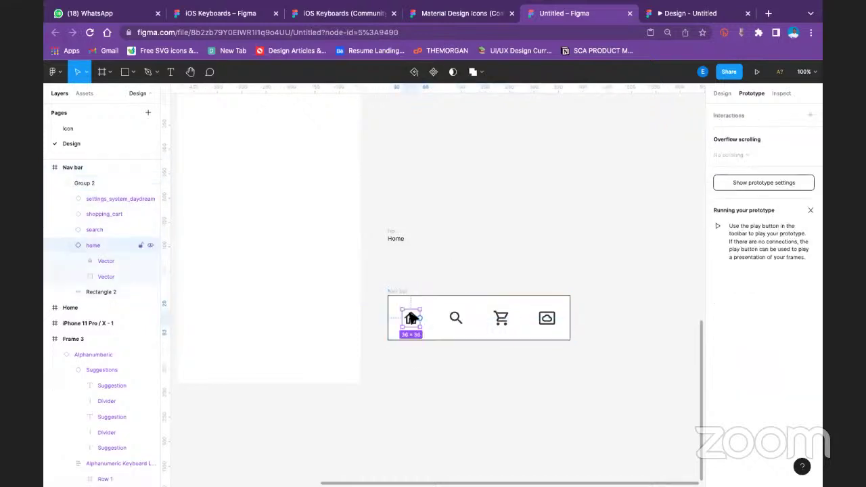
left_click(102, 181)
right_click(102, 182)
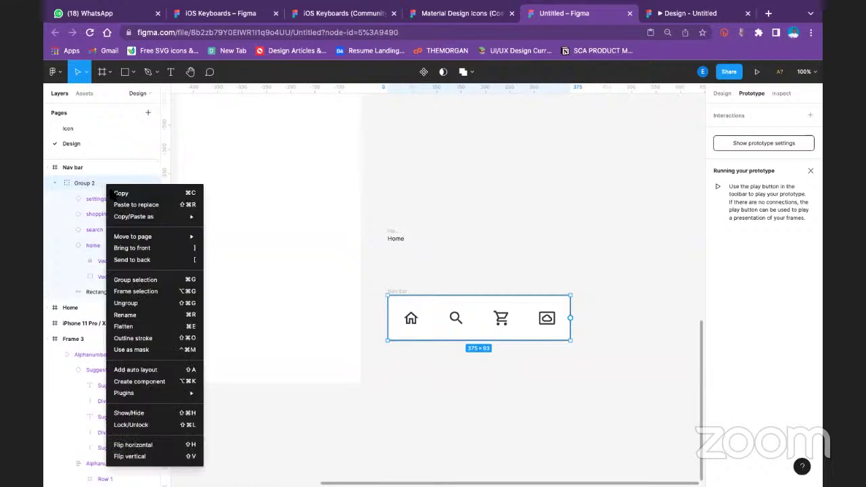
left_click(126, 303)
left_click(467, 228)
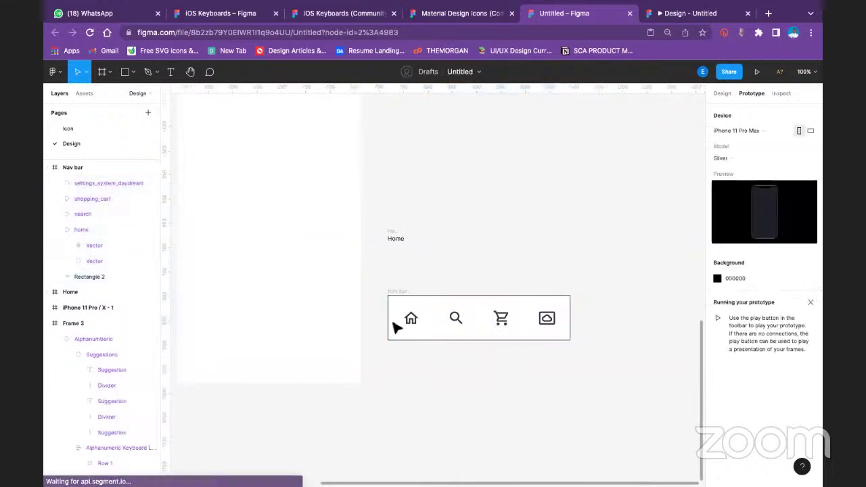
left_click(410, 322)
Link the home icon to the Home frame with a While hovering → Open overlay interaction
left_click_drag(420, 318, 397, 237)
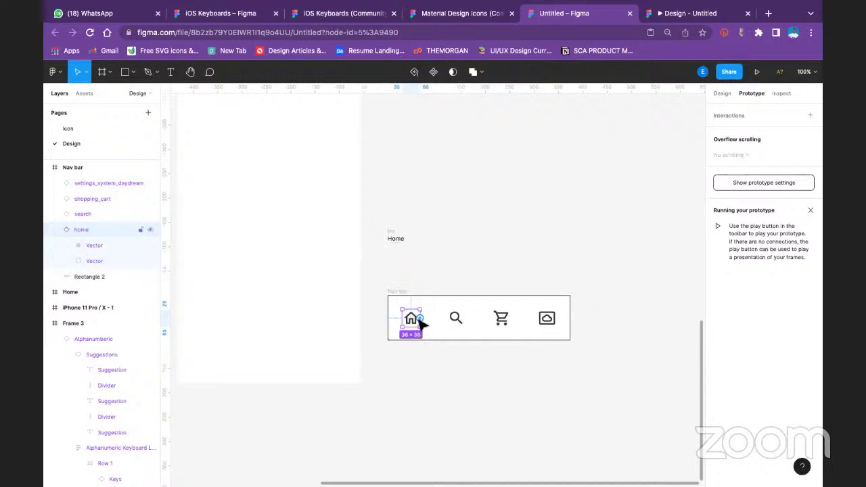
left_click_drag(419, 318, 394, 244)
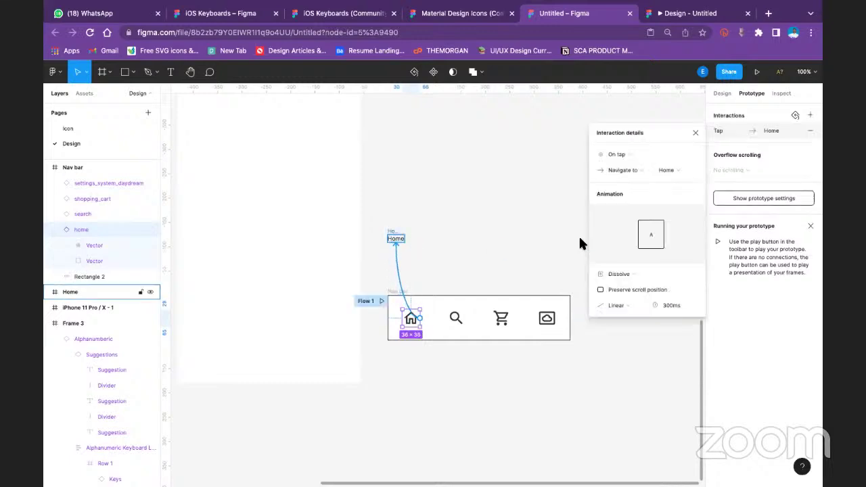
left_click(634, 151)
left_click(644, 179)
left_click(640, 169)
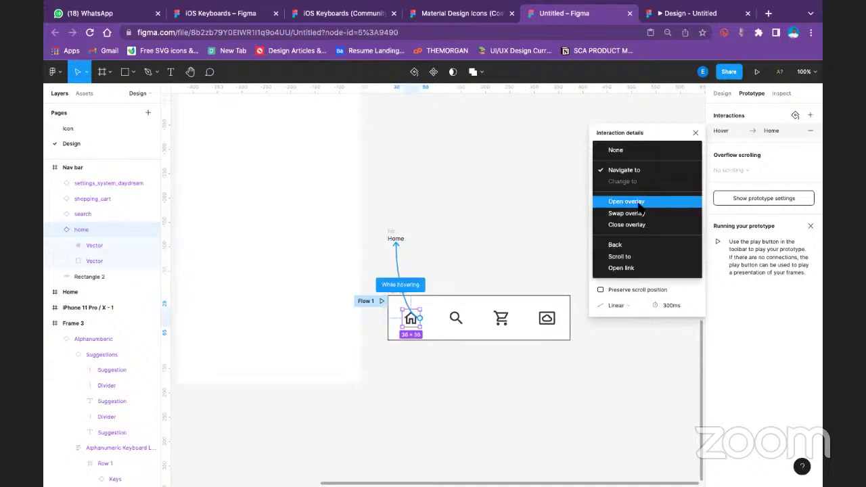
left_click(638, 202)
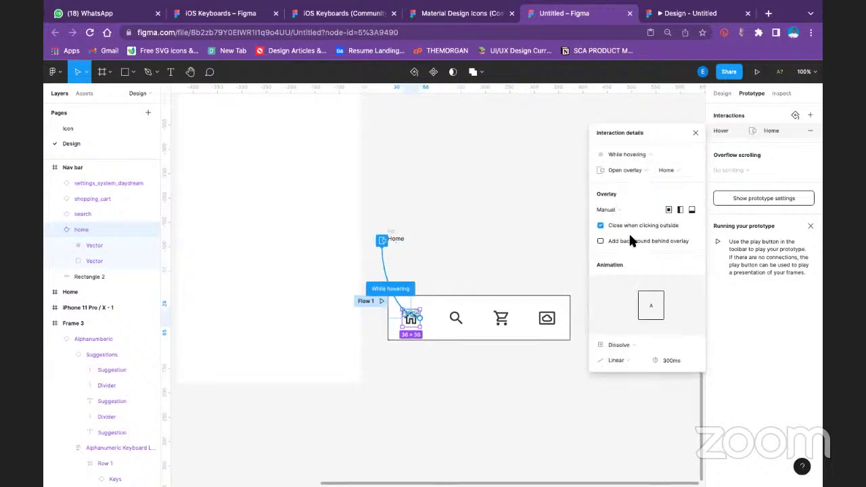
Keep the overlay position Manual and place the Home overlay just below the house icon
left_click(618, 206)
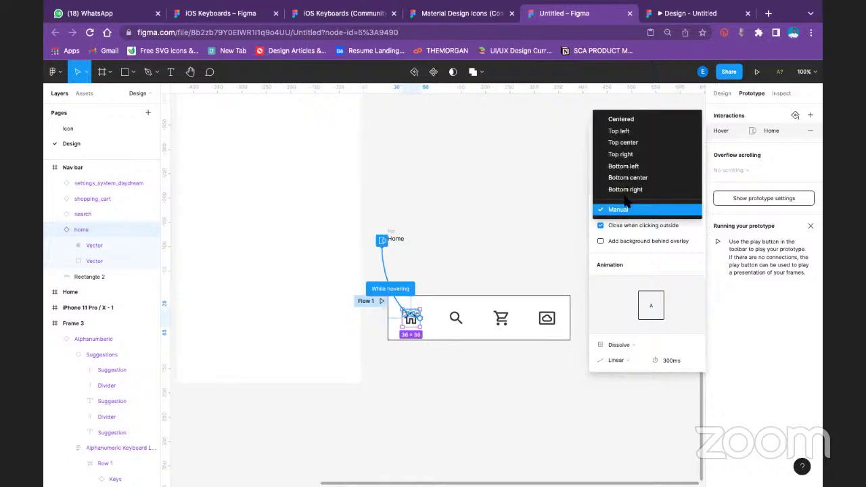
left_click(617, 210)
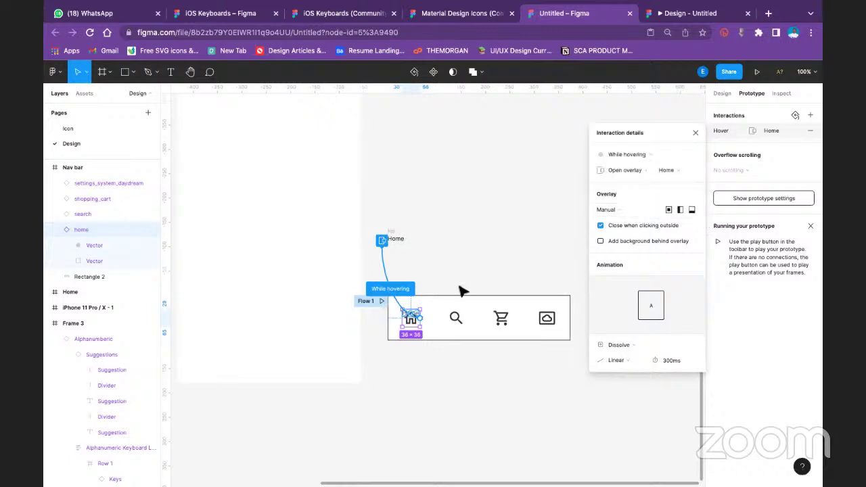
scroll(406, 321, "up", 3)
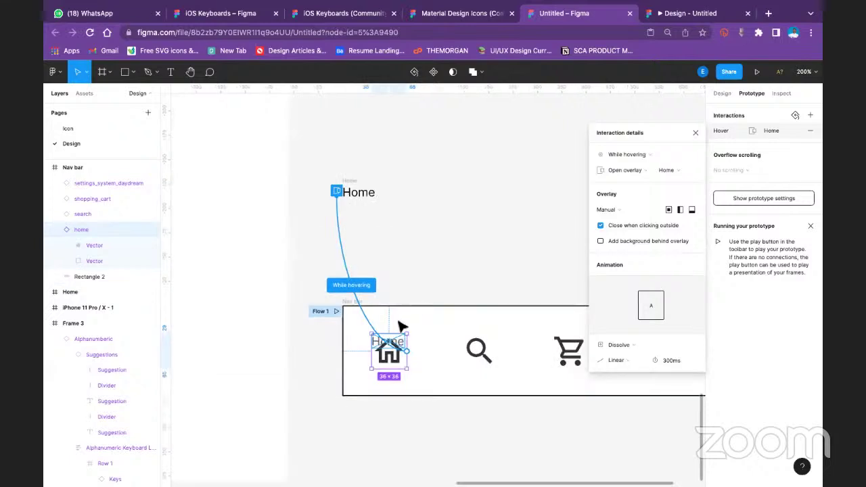
scroll(401, 339, "up", 3)
scroll(369, 325, "down", 3)
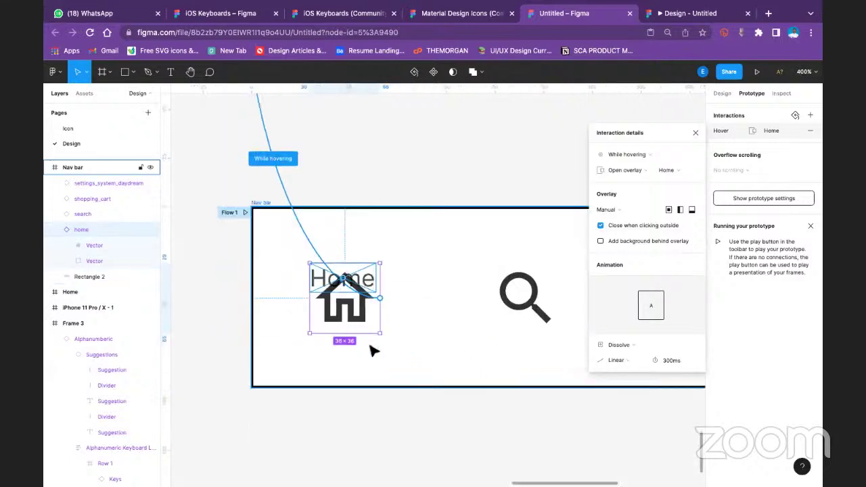
left_click_drag(366, 283, 368, 362)
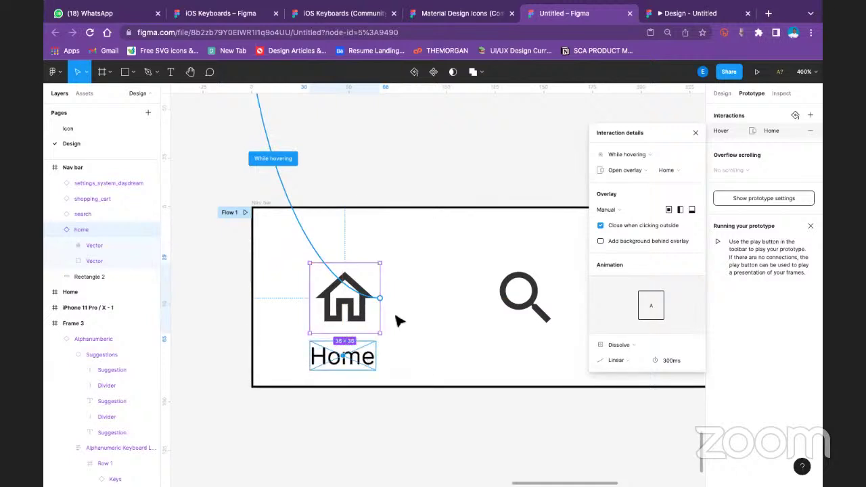
Set the overlay animation easing to Ease in and start the prototype preview
left_click(634, 359)
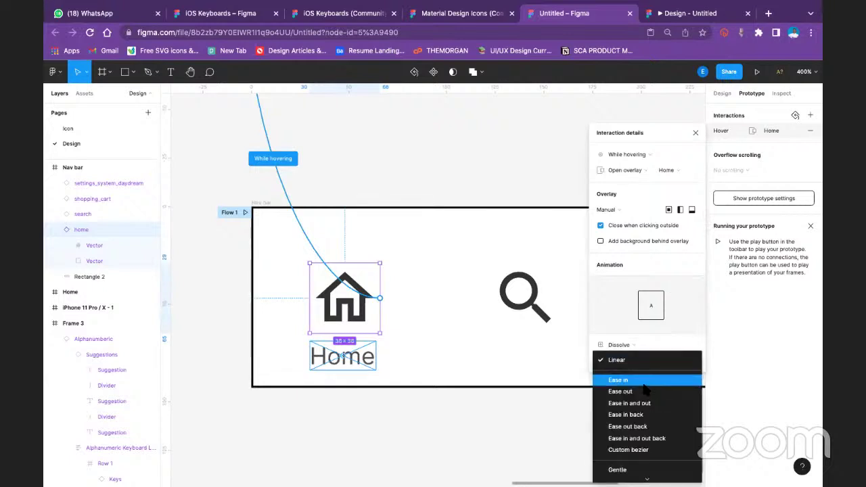
left_click(619, 380)
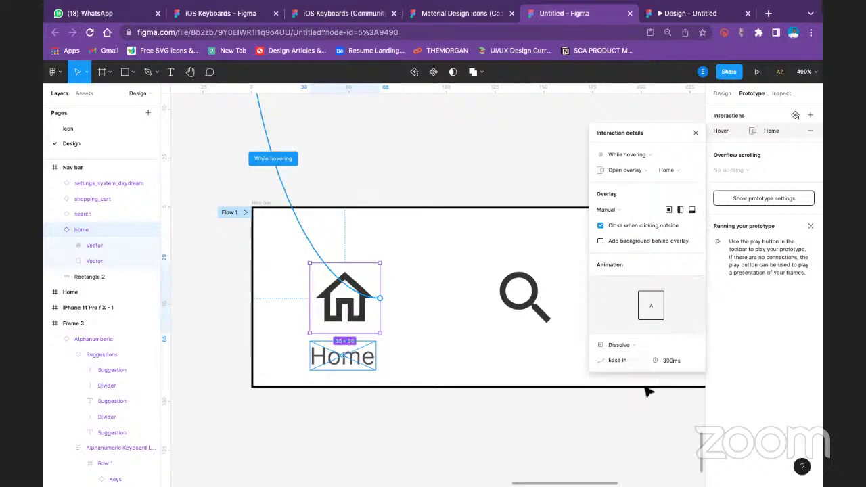
left_click(694, 133)
left_click(757, 71)
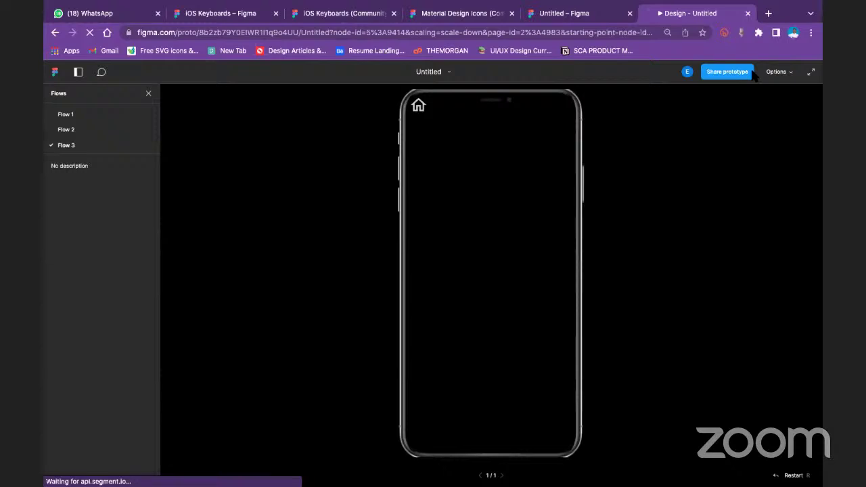
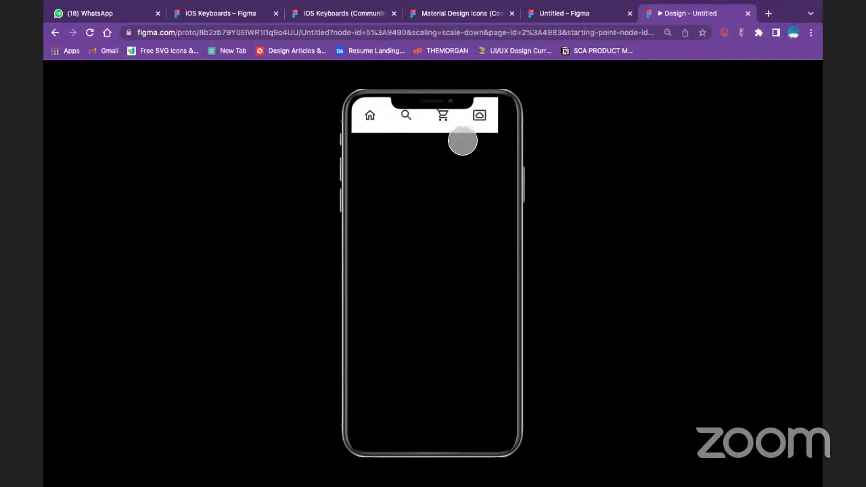
Check that the Home label appears on the home icon in the preview, then return to the editor
left_click(370, 115)
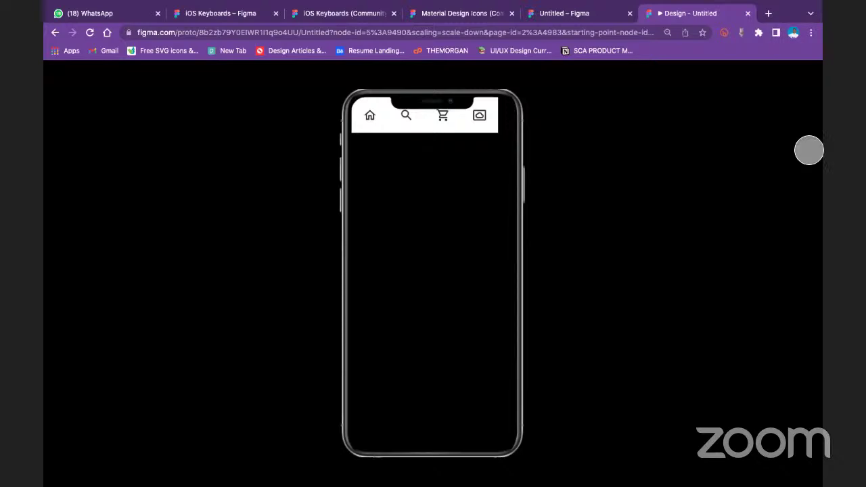
left_click(371, 121)
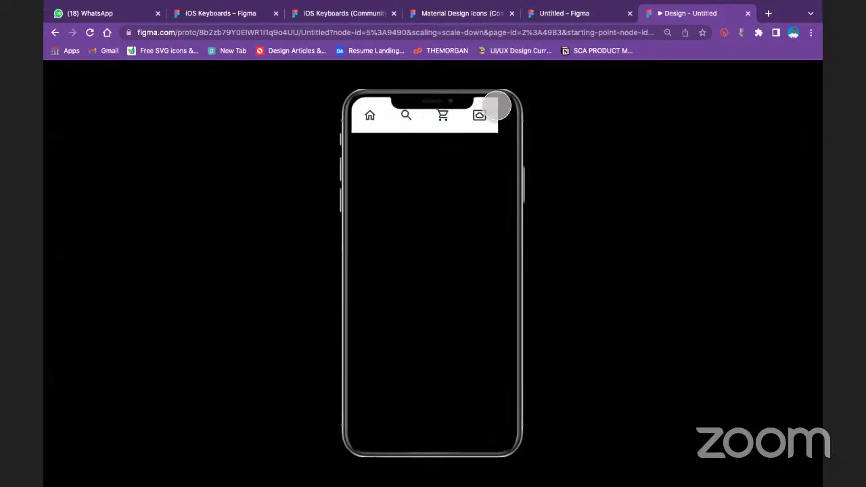
left_click(370, 115)
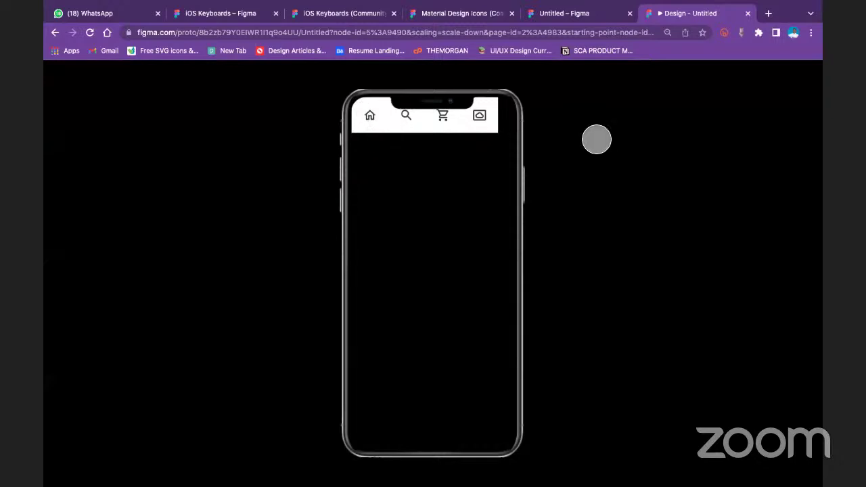
left_click(372, 122)
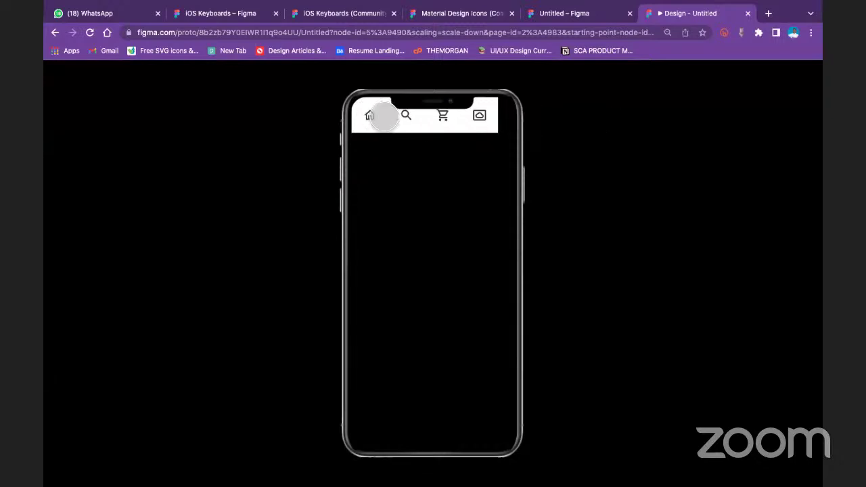
left_click(375, 116)
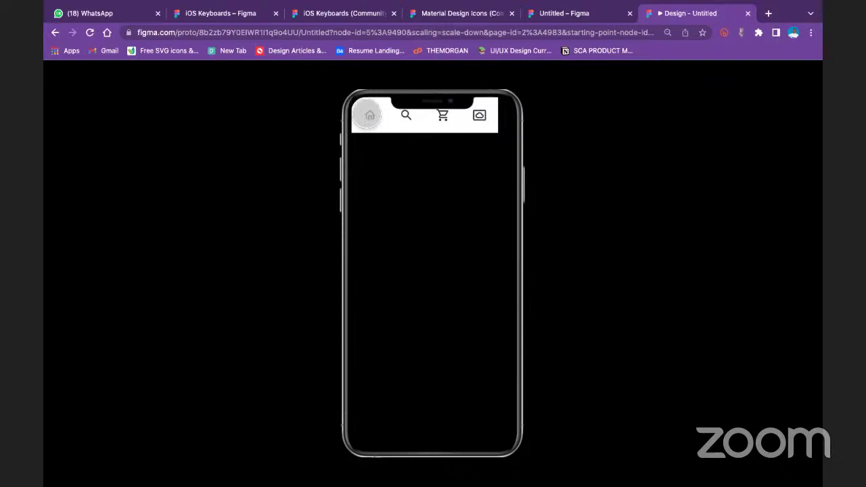
left_click(562, 14)
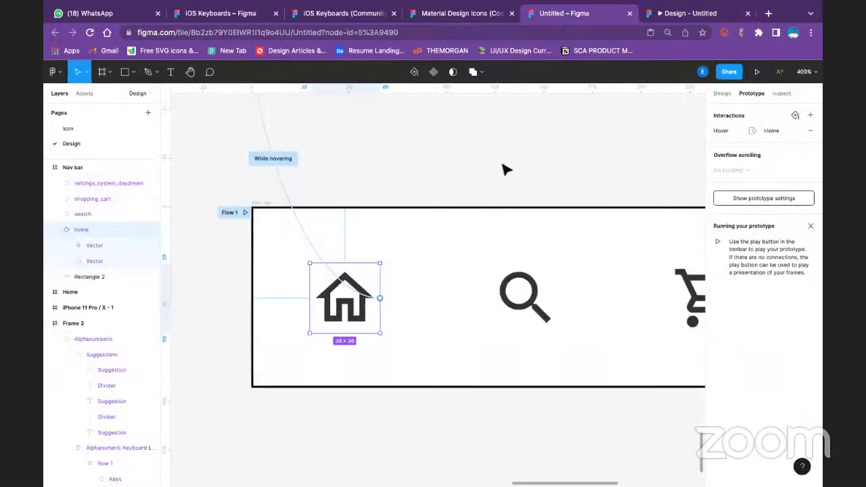
Duplicate the Home label frame three times to make four label frames
key("minus")
key("minus")
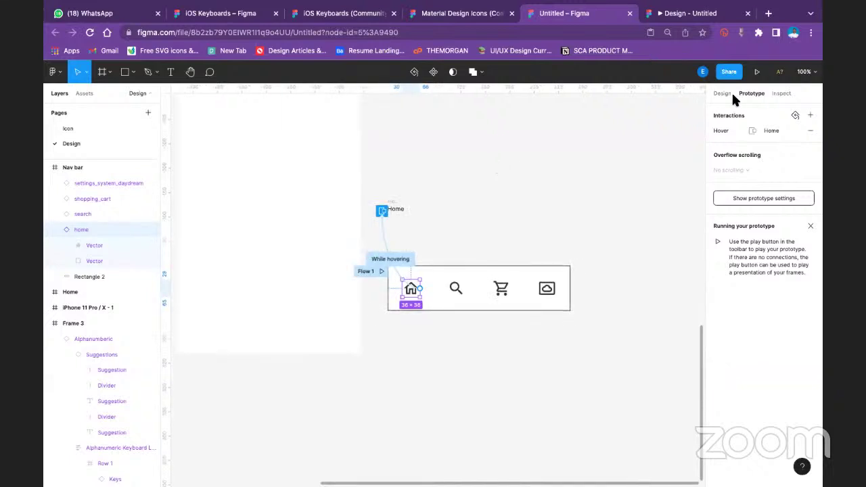
left_click(722, 93)
left_click(522, 178)
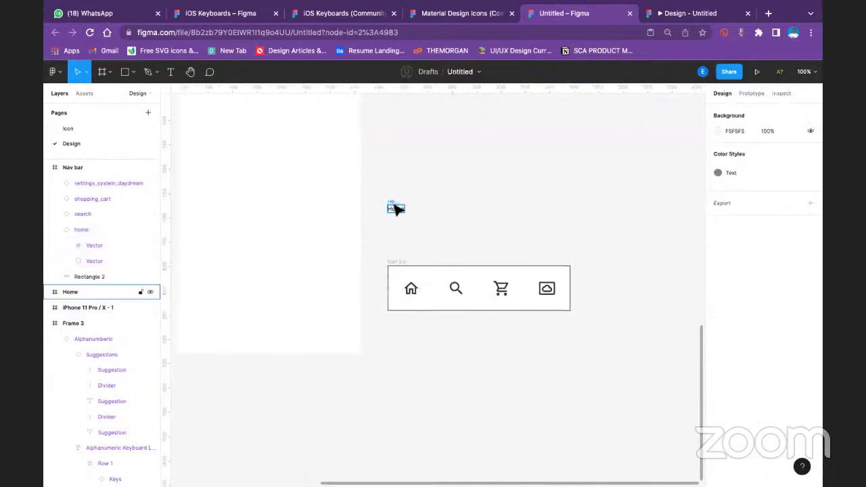
left_click(395, 207)
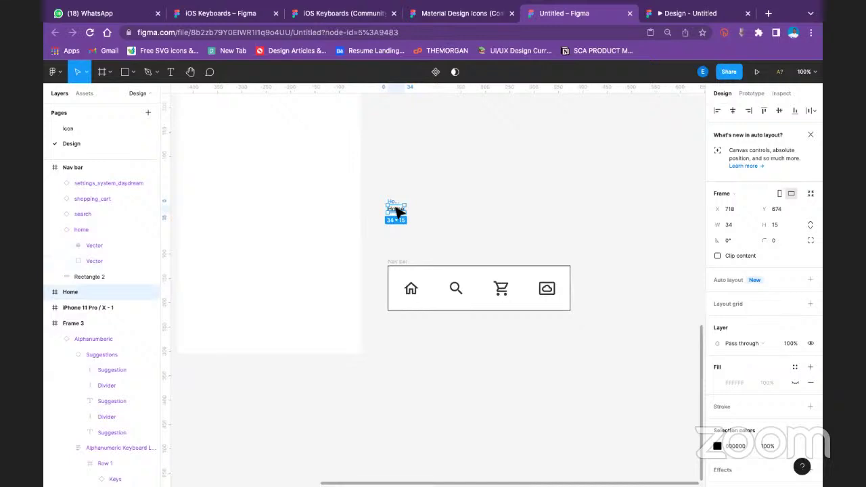
key("ctrl+d")
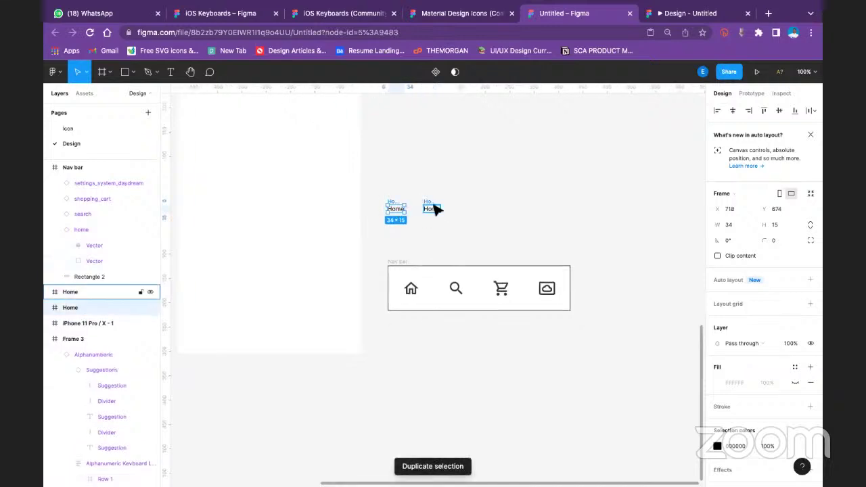
left_click(434, 207)
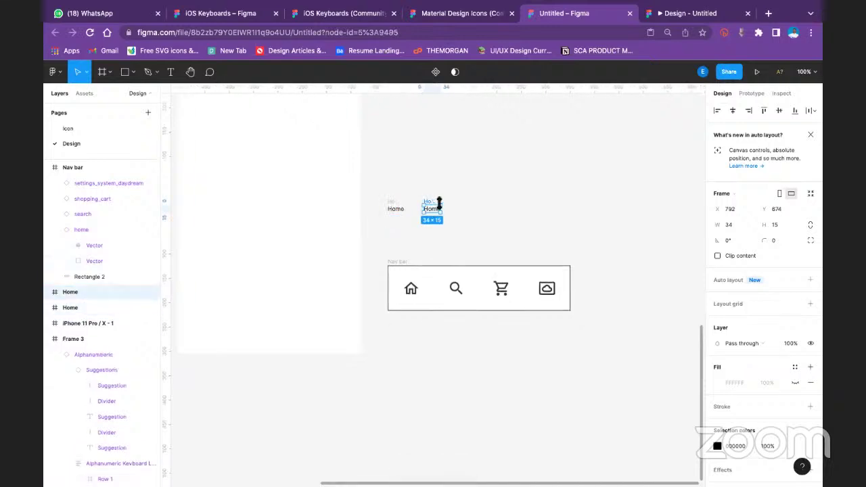
key("ctrl+d")
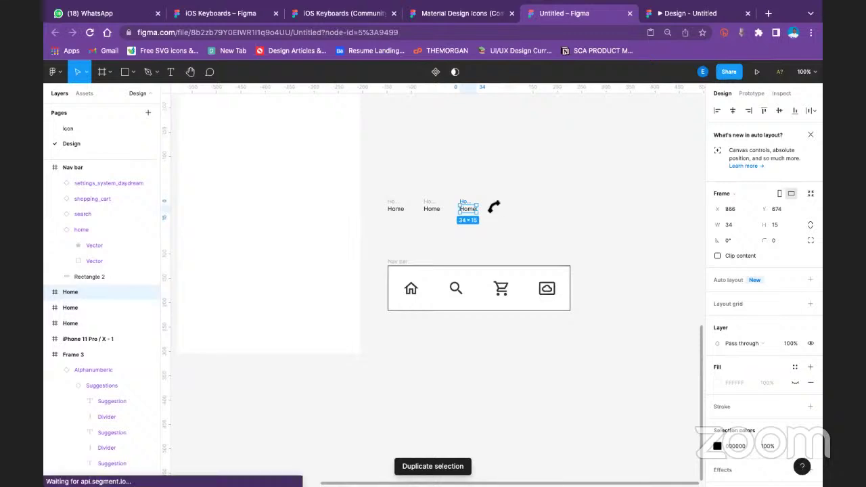
key("ctrl+d")
Retype the copies' text as Search, Cart and Settings, then zoom to 200%
left_click(435, 211)
left_click(435, 212)
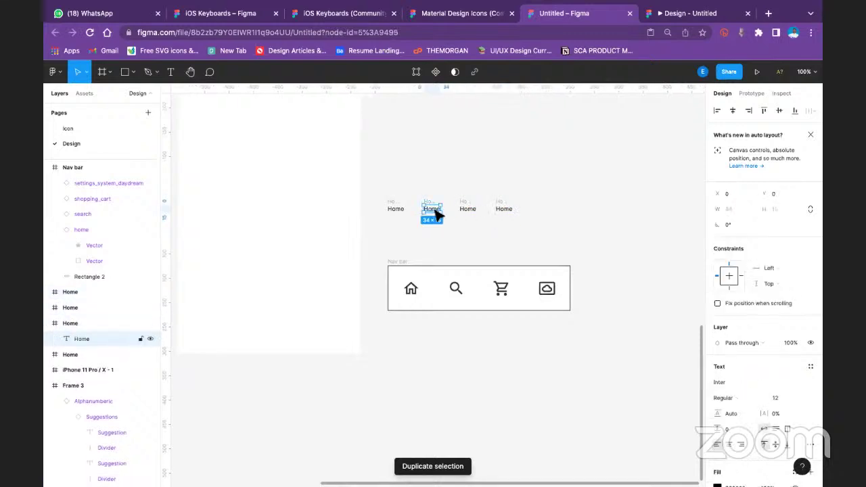
double_click(435, 210)
type("Search")
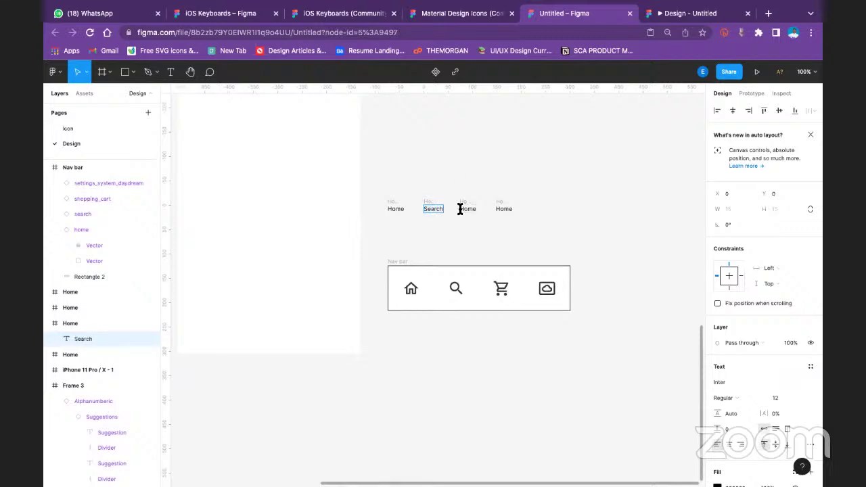
double_click(459, 210)
type("Sea")
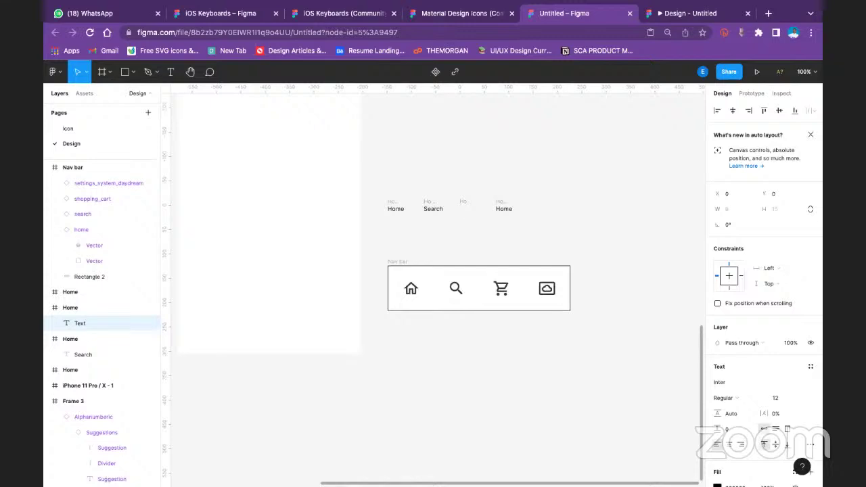
double_click(502, 207)
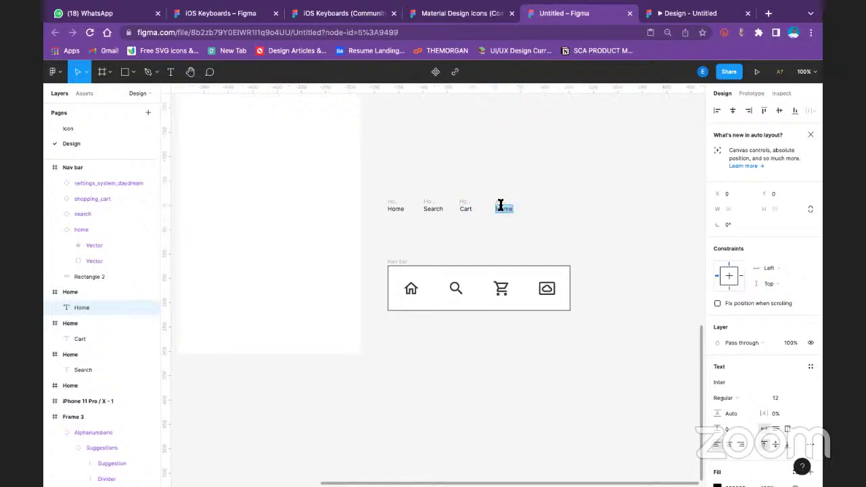
type("Settings")
key("Escape")
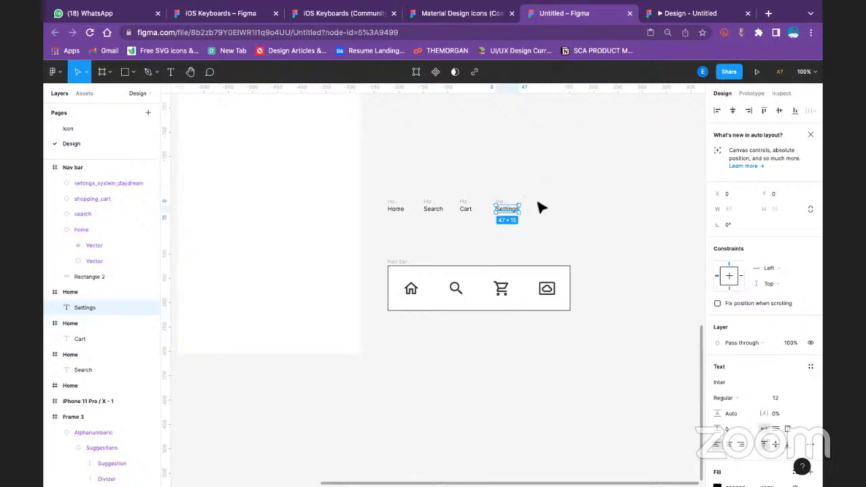
key("minus")
key("plus")
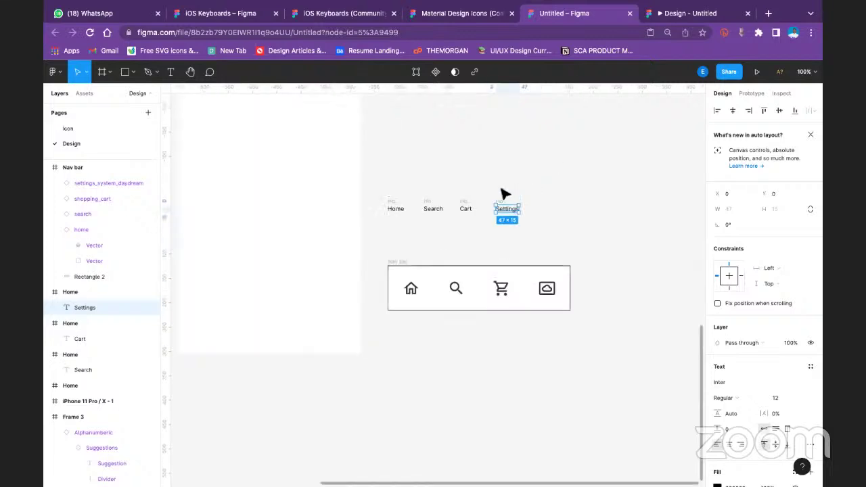
key("plus")
Connect the search icon in the nav bar to the Search label frame
left_click(475, 290)
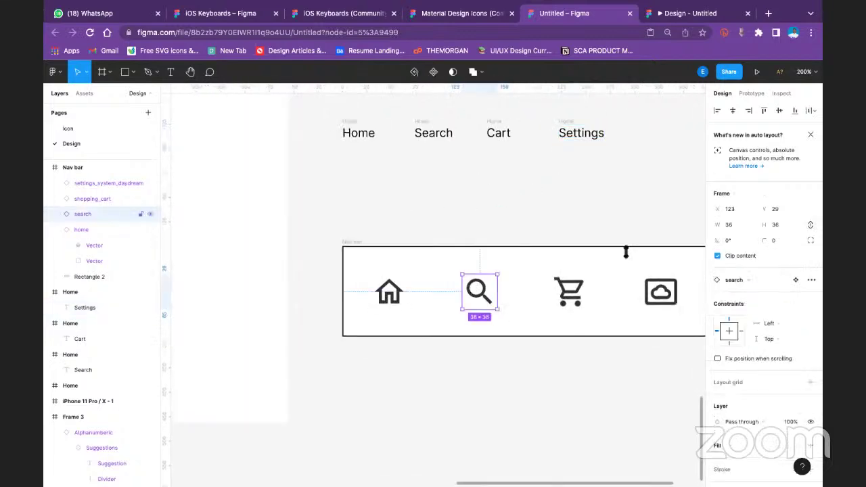
left_click(753, 93)
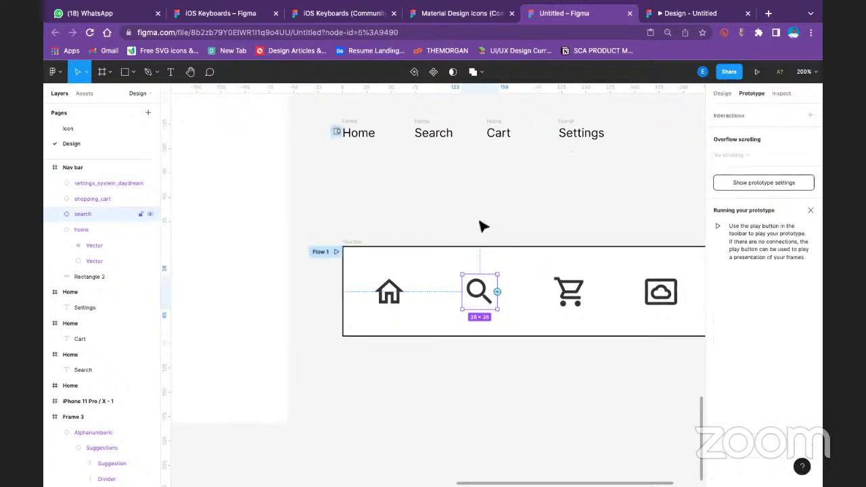
left_click_drag(497, 291, 430, 136)
left_click_drag(497, 292, 423, 137)
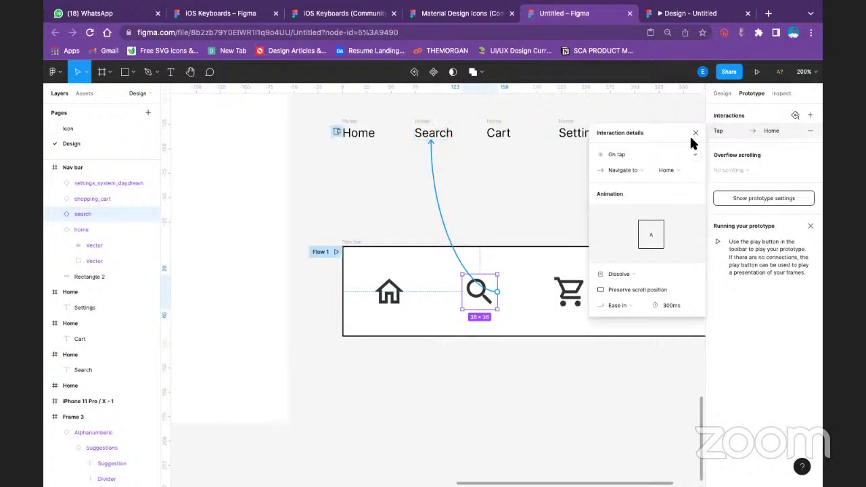
key("Escape")
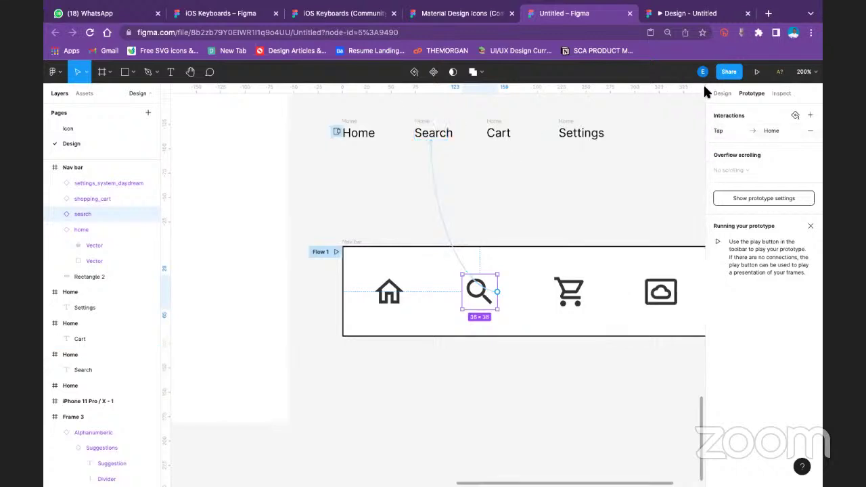
Name the label frame Search and widen it to 40 px
left_click(722, 94)
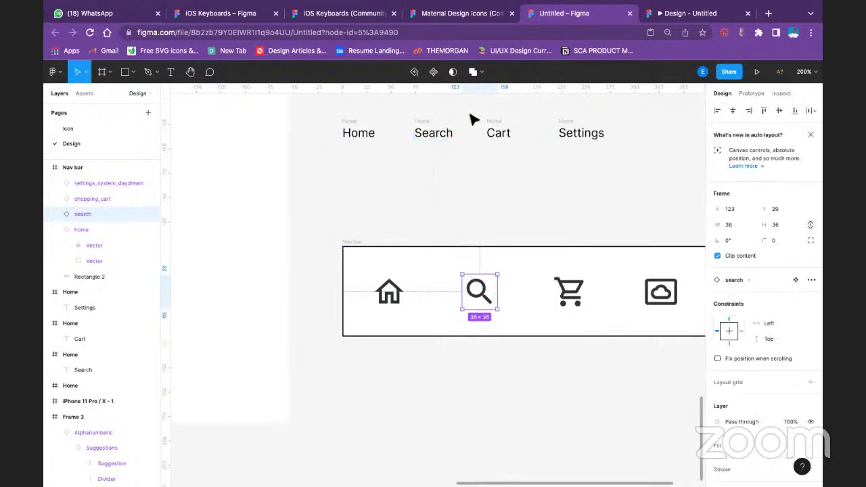
left_click(418, 124)
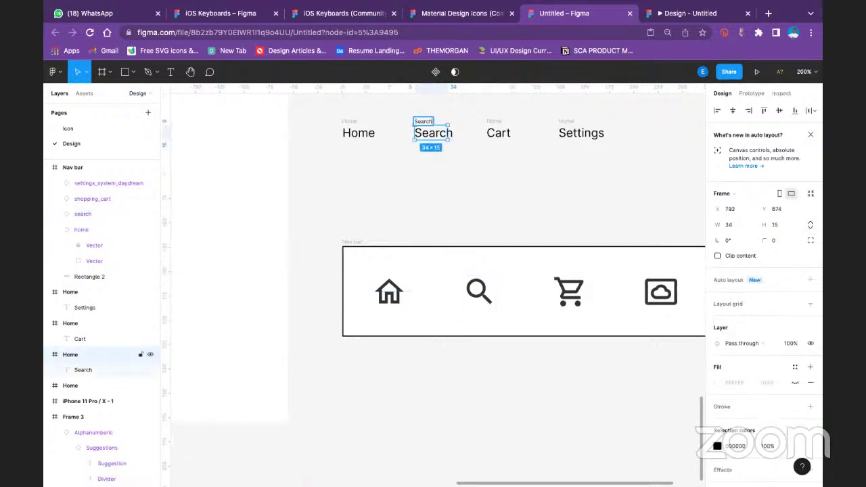
key("Return")
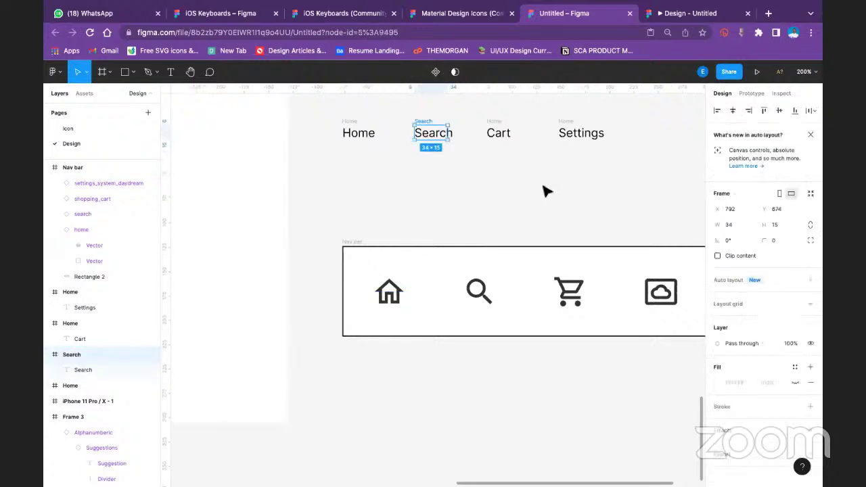
scroll(775, 335, "down", 2)
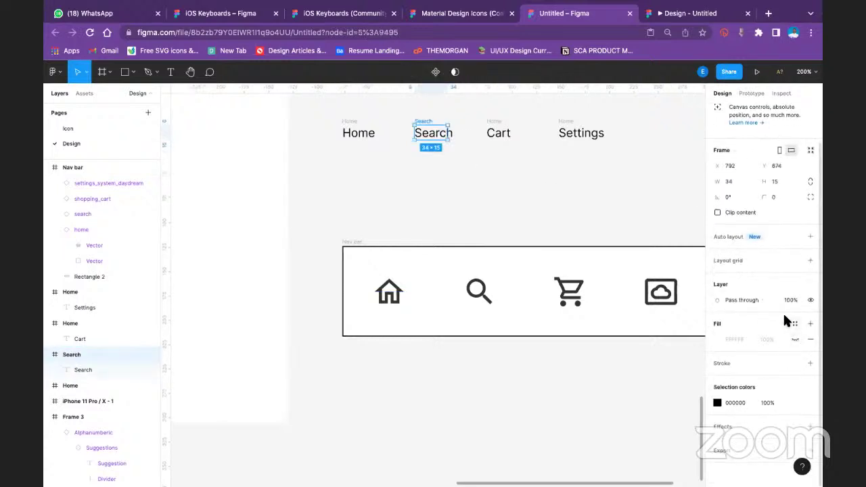
left_click(464, 168)
left_click(446, 134)
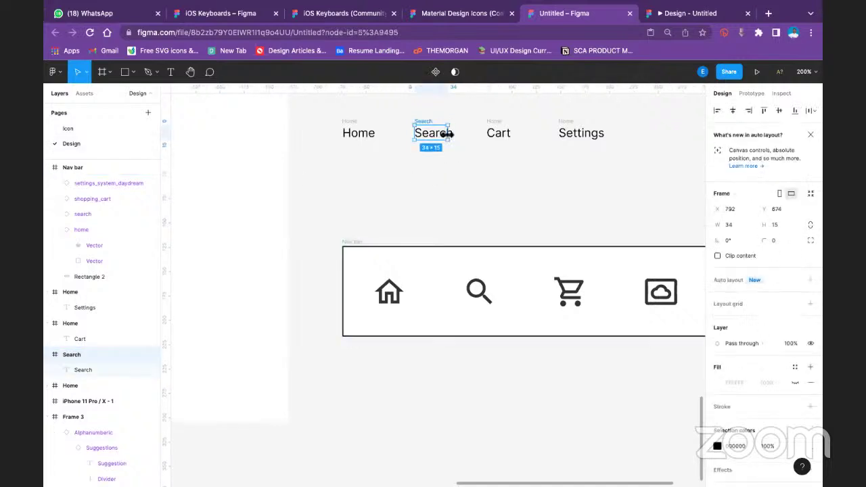
left_click_drag(452, 134, 457, 135)
left_click(507, 184)
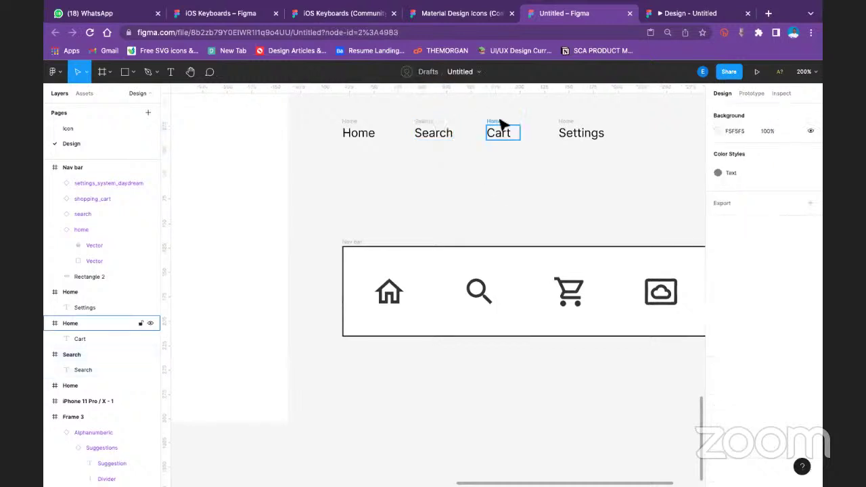
Rename the last two frames Cart and Settings, widening Settings to fit its text
left_click(499, 122)
type("C")
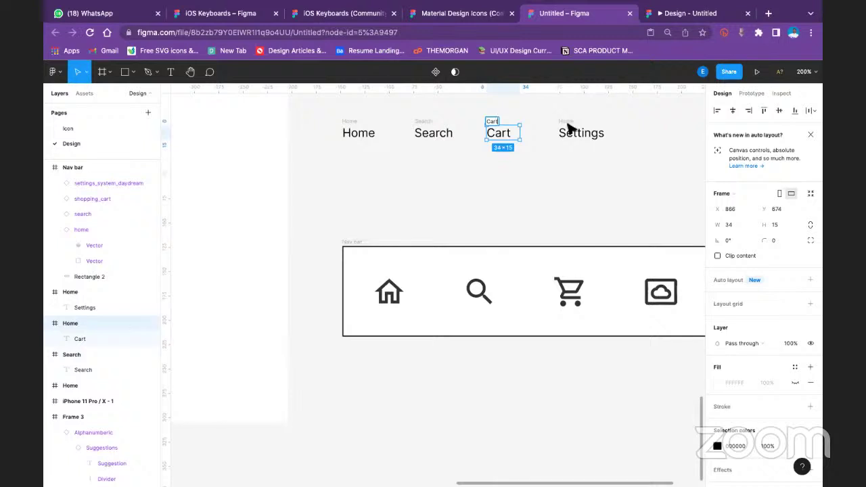
type("art")
left_click(568, 122)
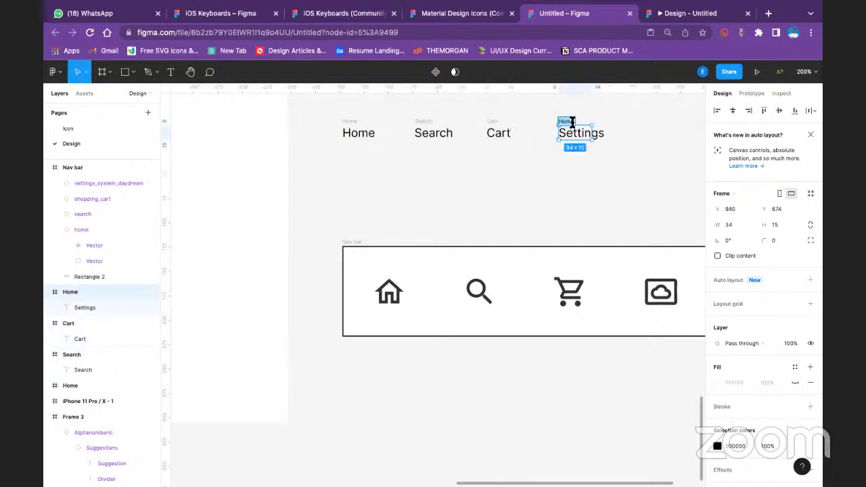
type("Settings")
left_click_drag(601, 136, 610, 137)
left_click(645, 171)
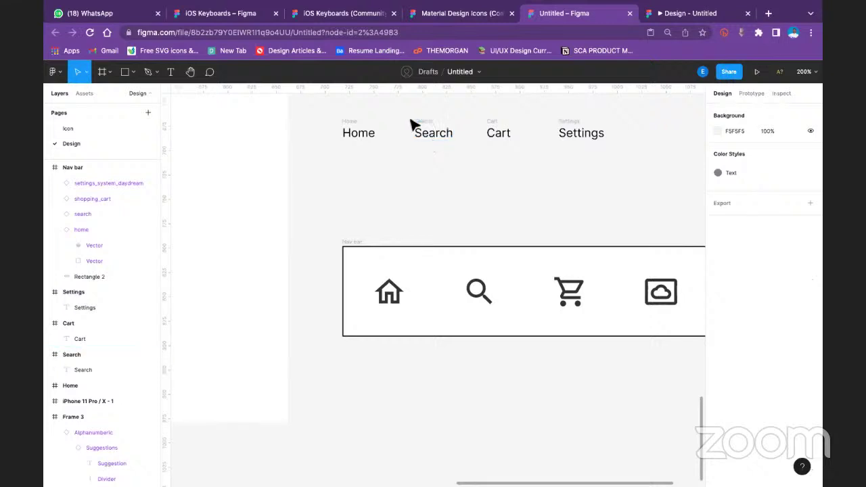
Set the search icon's interaction to While hovering → Open overlay, with Search placed below the icon
left_click(752, 92)
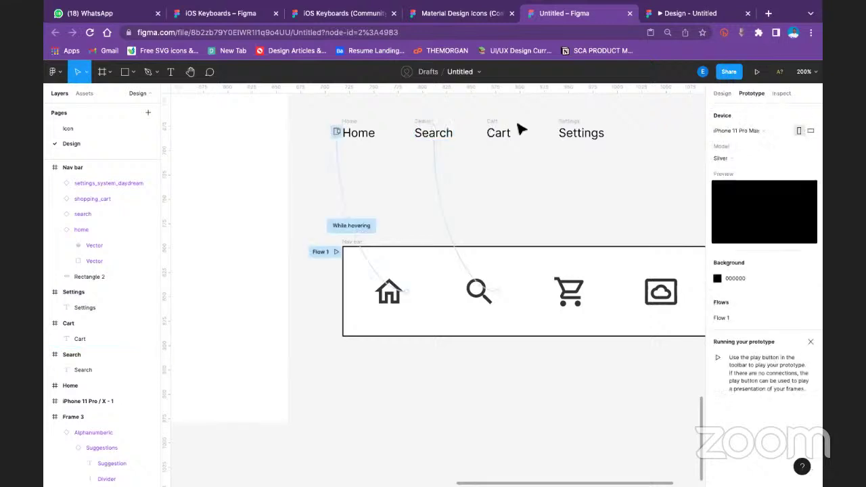
left_click(435, 130)
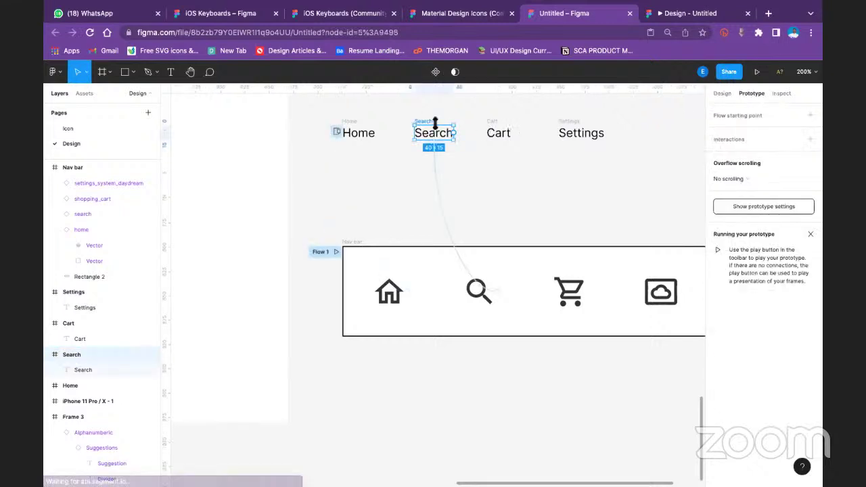
left_click(479, 295)
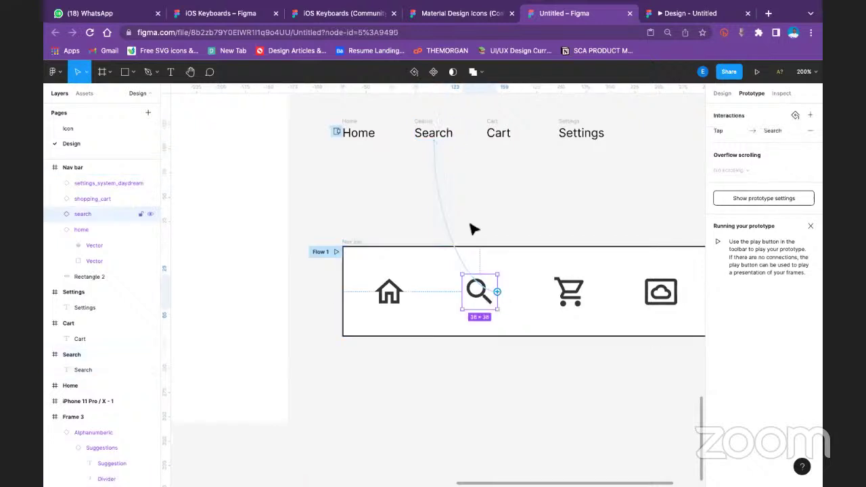
left_click(458, 183)
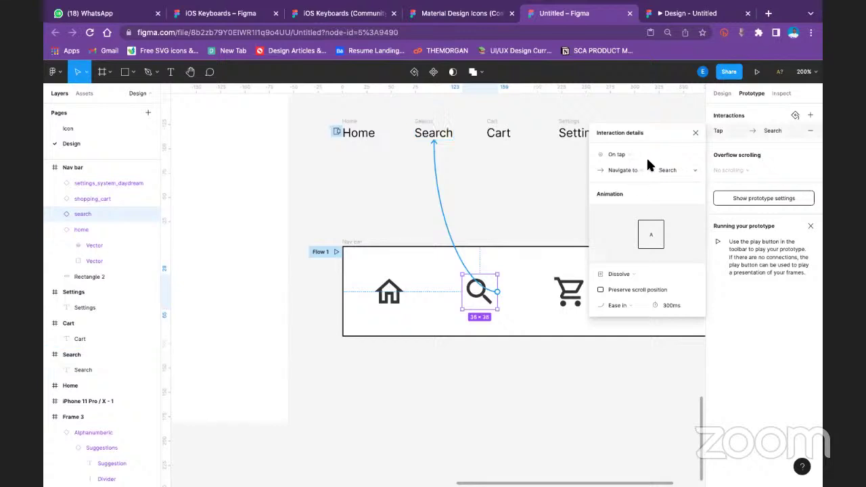
left_click(626, 153)
left_click(628, 177)
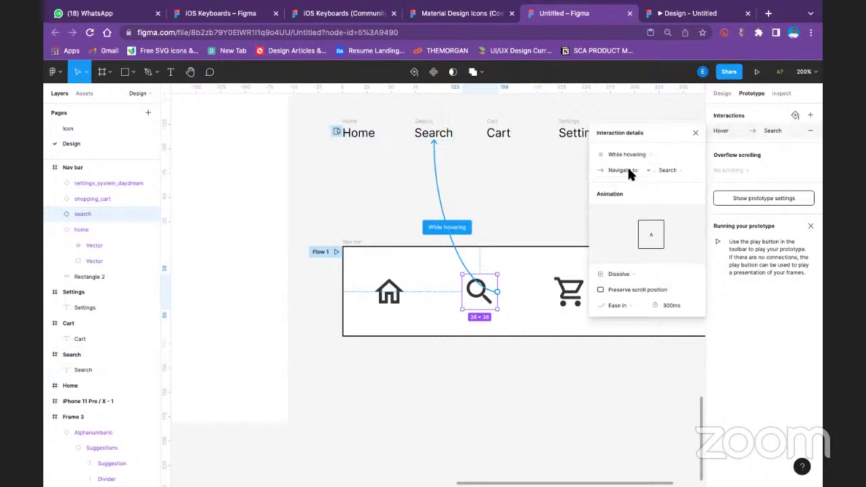
left_click(627, 168)
left_click(630, 198)
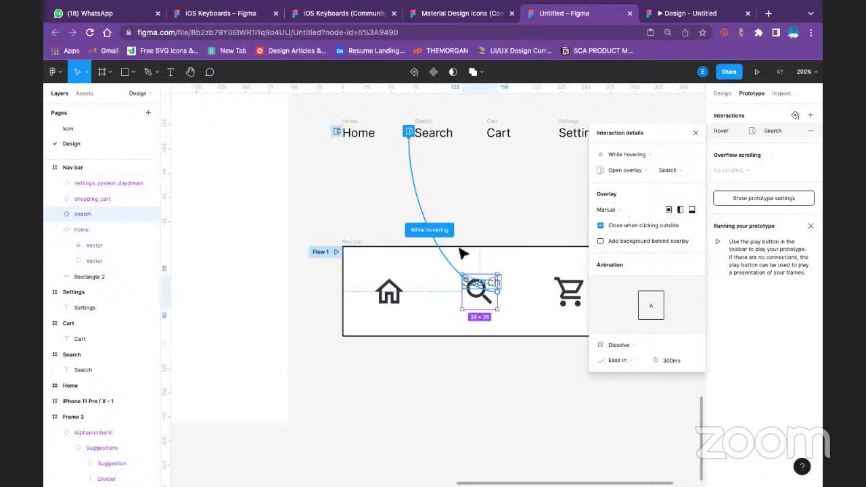
left_click_drag(492, 282, 497, 326)
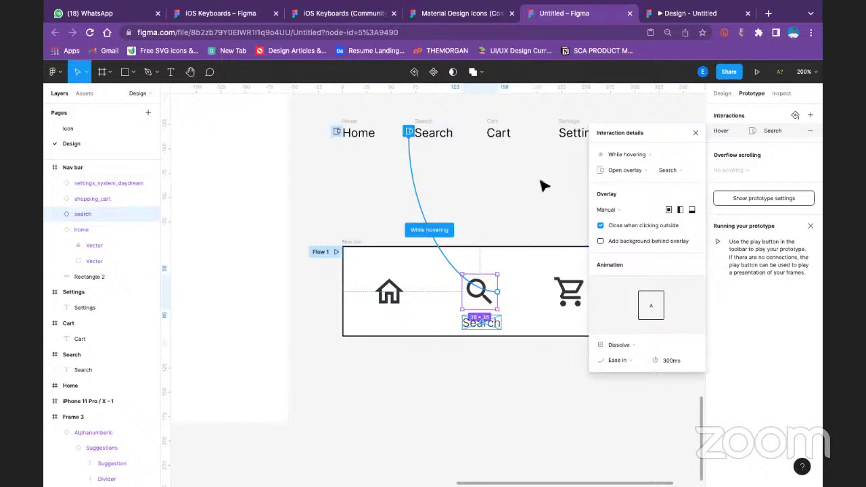
left_click(567, 290)
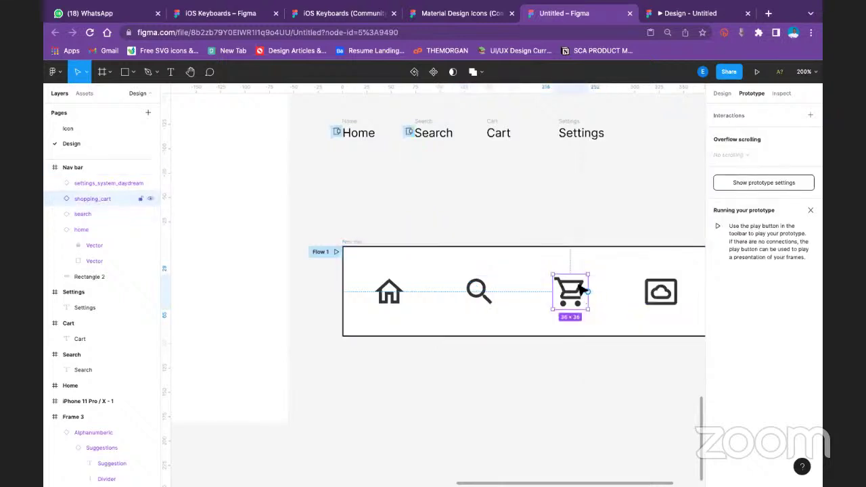
Link the cart icon to Cart as a While hovering overlay placed below the icon
left_click_drag(588, 293, 592, 248)
left_click_drag(588, 292, 500, 139)
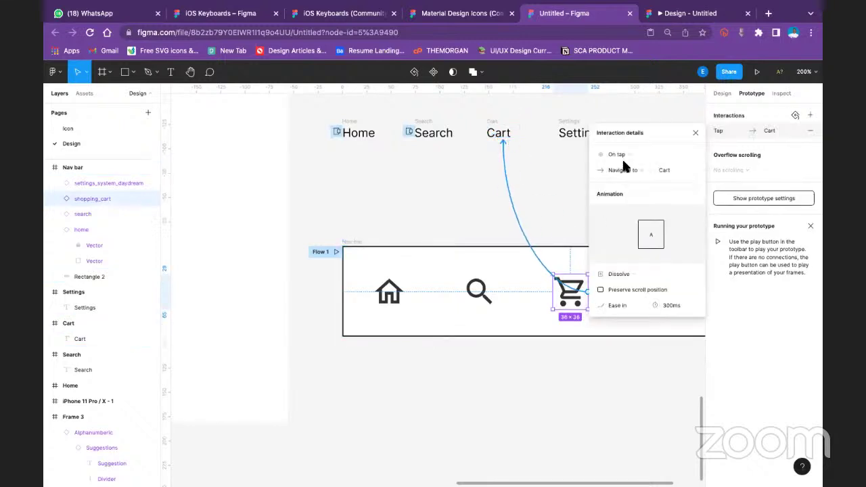
left_click(660, 157)
left_click(654, 177)
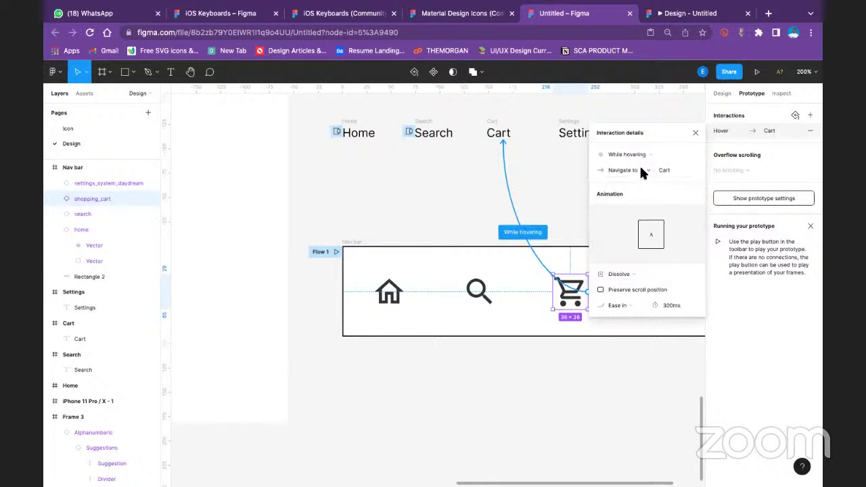
left_click(641, 172)
left_click(624, 197)
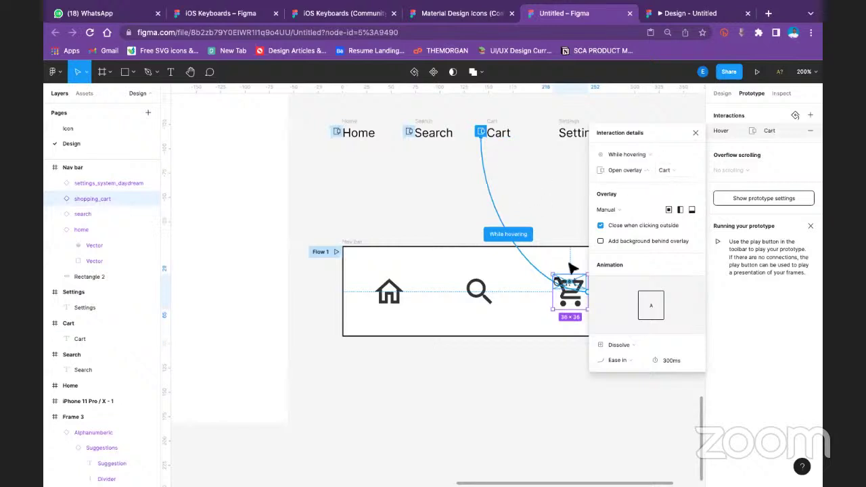
left_click_drag(575, 281, 576, 326)
left_click(695, 132)
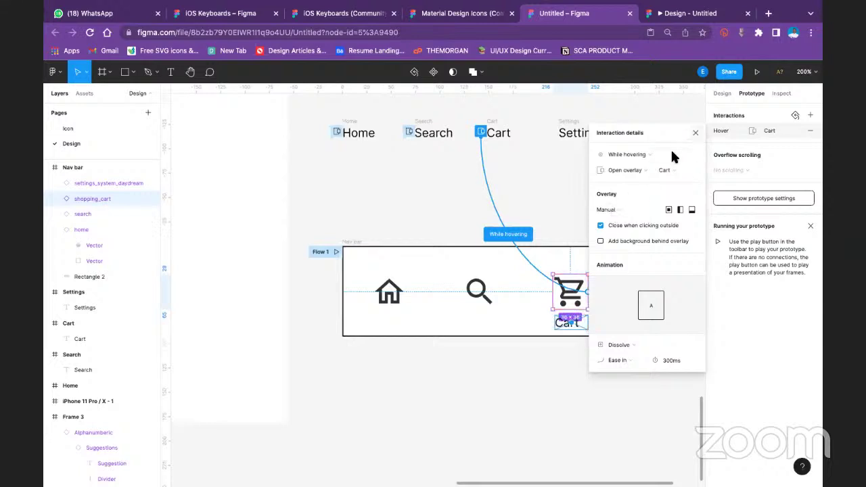
Link the settings icon to Settings as a While hovering overlay below it, then preview
scroll(617, 244, "down", 2)
scroll(622, 169, "up", 2)
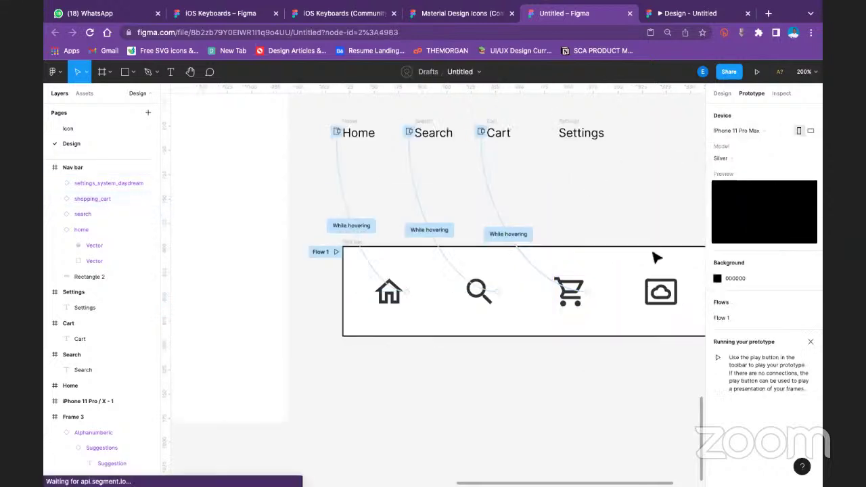
left_click(661, 294)
left_click_drag(679, 293, 582, 136)
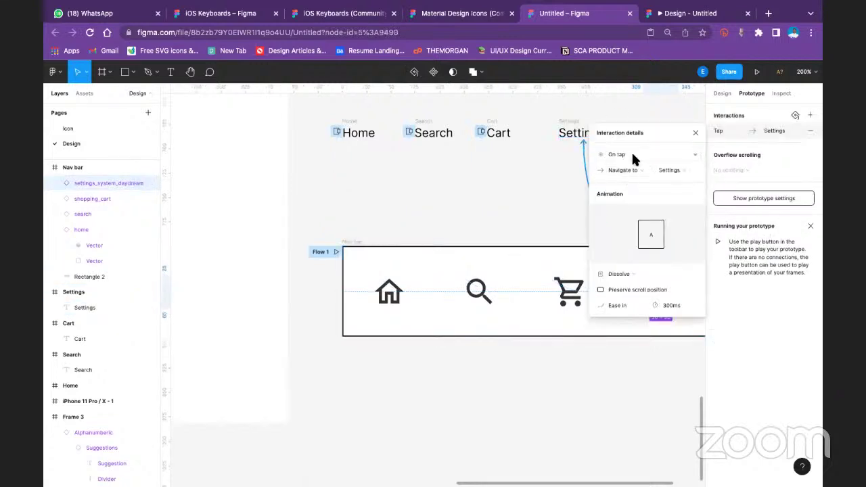
left_click(633, 155)
left_click(646, 181)
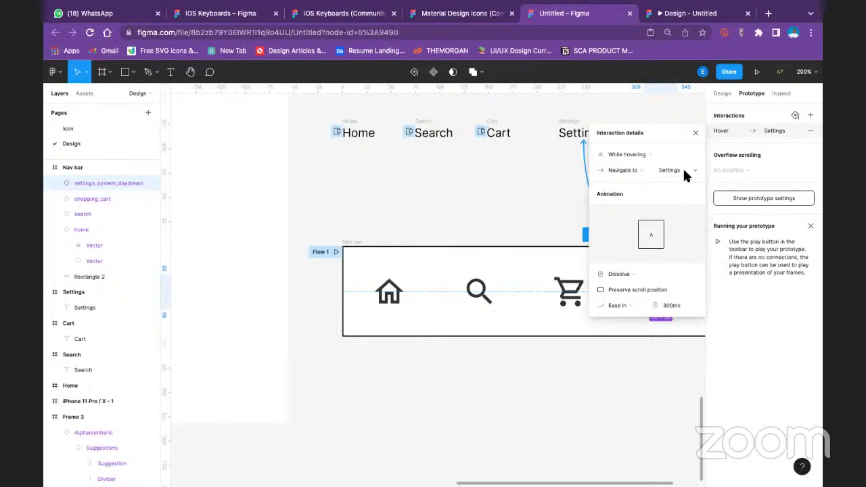
left_click(622, 170)
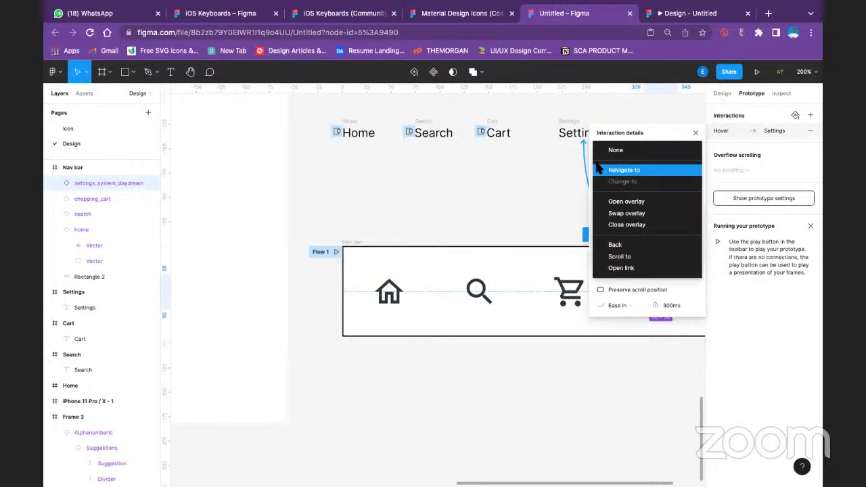
left_click(637, 199)
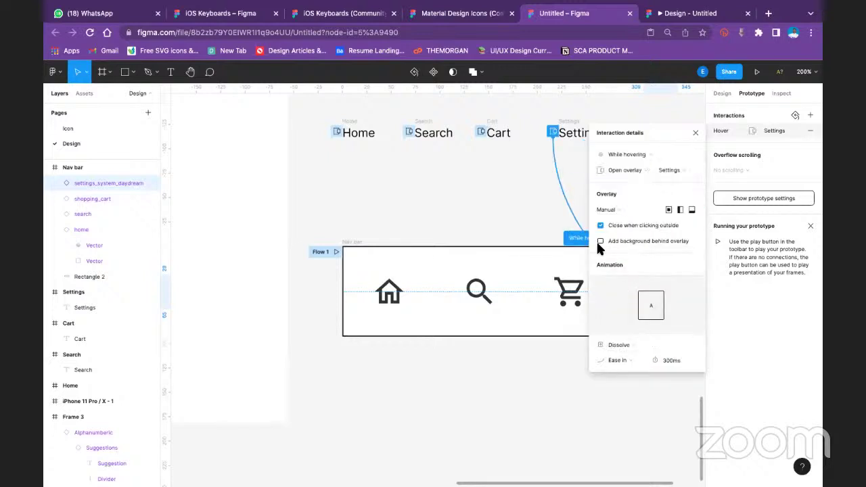
left_click_drag(634, 133, 724, 368)
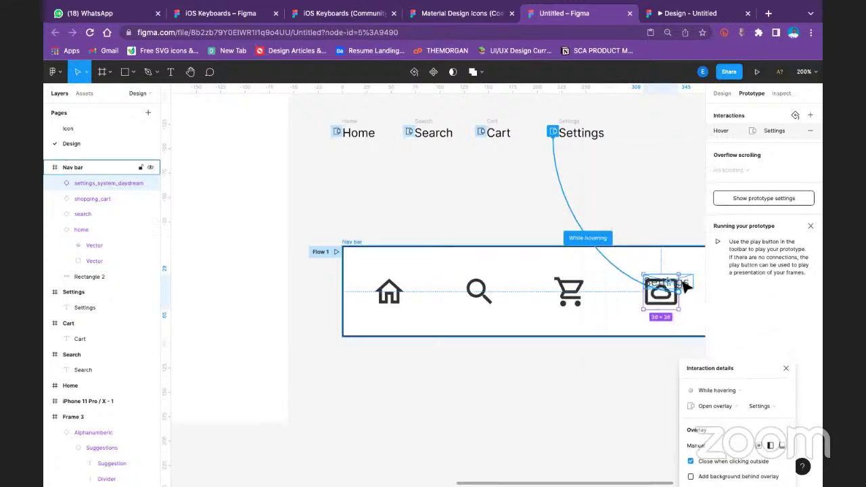
left_click_drag(687, 287, 681, 325)
left_click(757, 72)
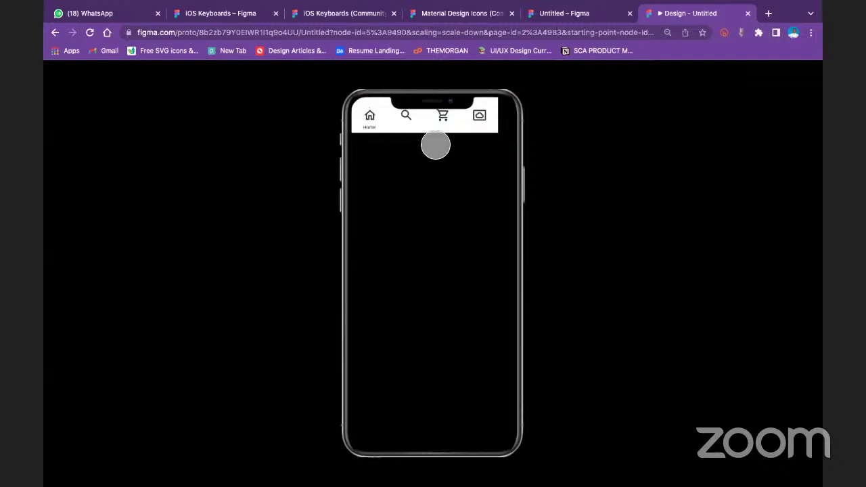
Go back to the editor's Design tab, deselect the settings icon and select the Home label frame
left_click(575, 13)
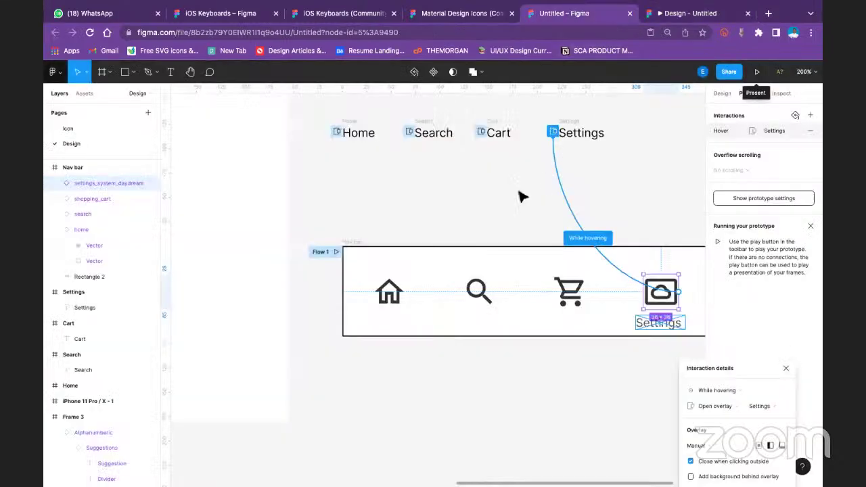
left_click(723, 94)
left_click(528, 207)
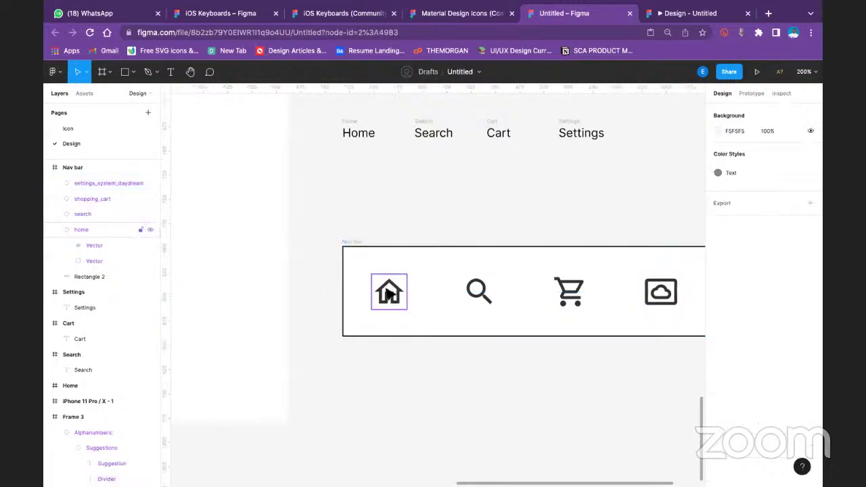
left_click(356, 125)
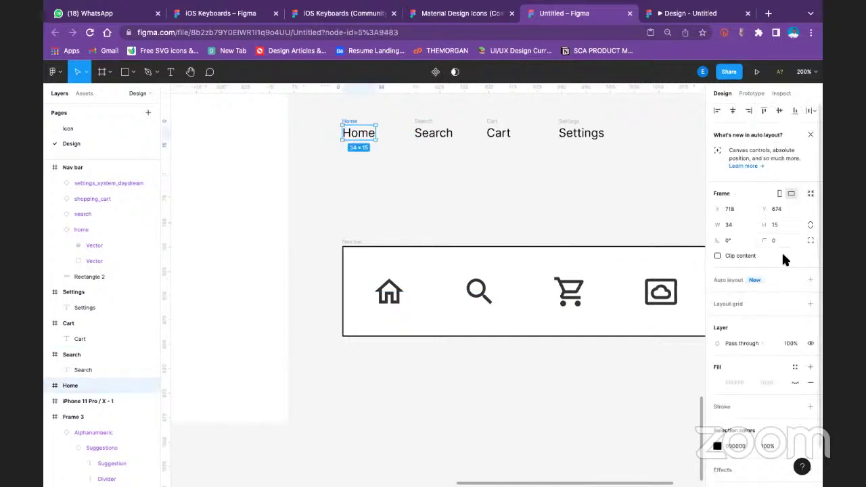
Add auto layout to the Home frame and move all four nav icons above the labels
left_click(811, 280)
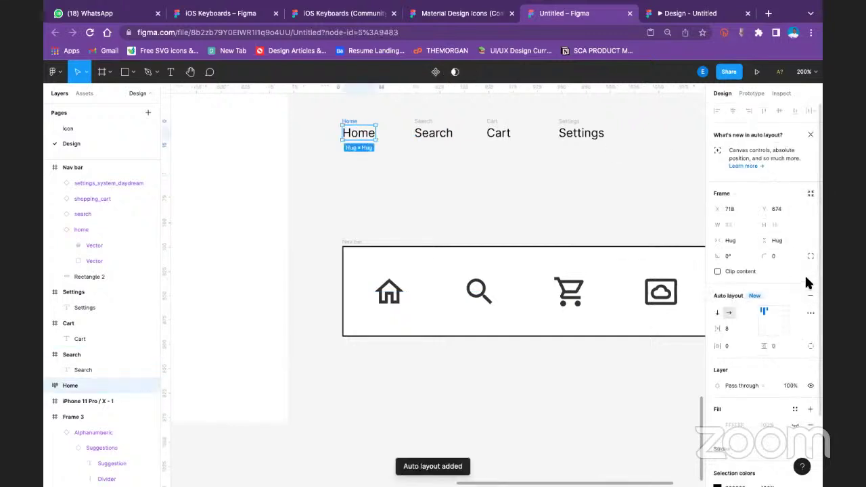
left_click(359, 244)
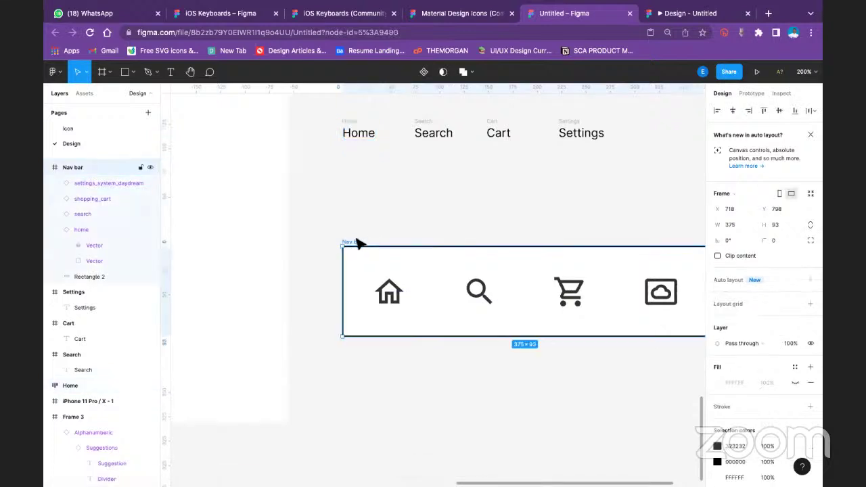
left_click(396, 298)
left_click(477, 292, "shift")
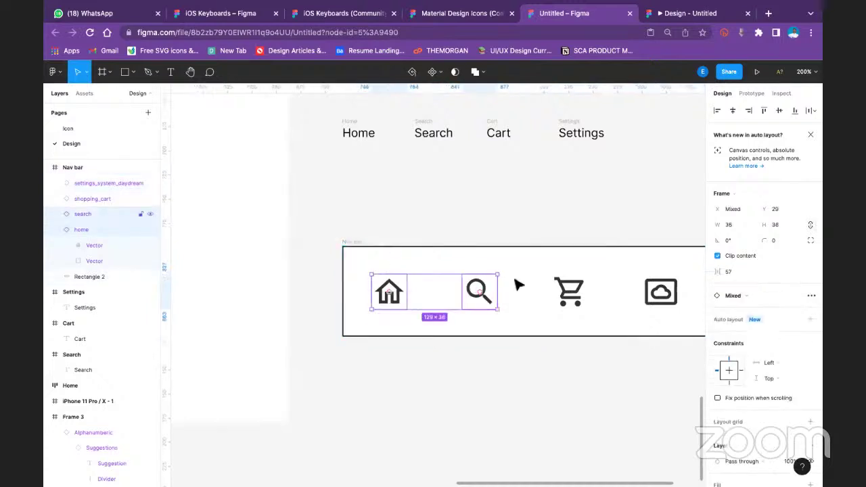
left_click(586, 293, "shift")
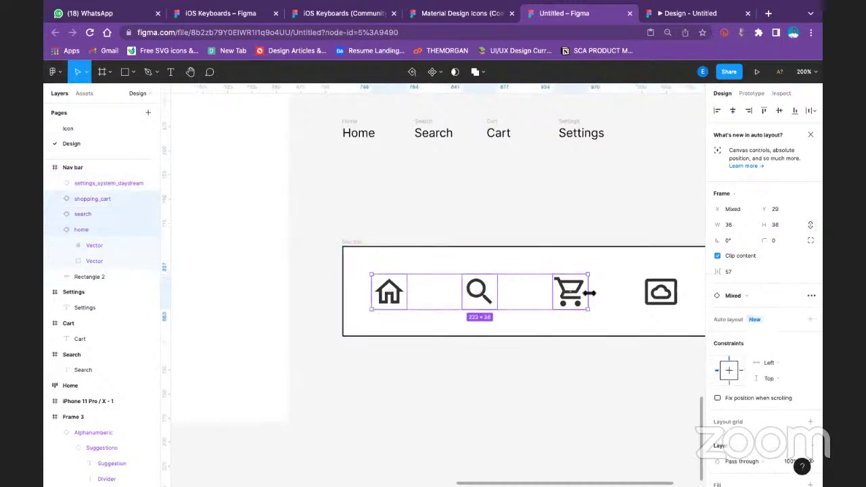
left_click(664, 293, "shift")
left_click_drag(594, 296, 551, 149)
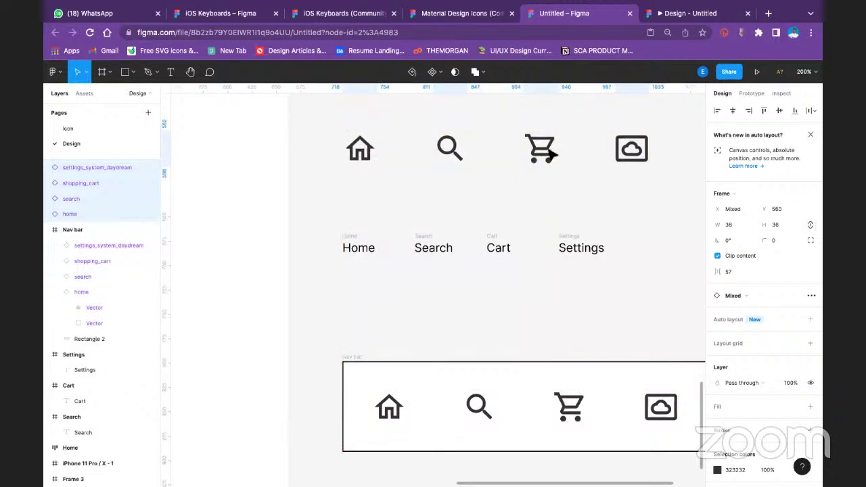
left_click(427, 286)
Delete the Search, Cart and Settings label frames
left_click(426, 238)
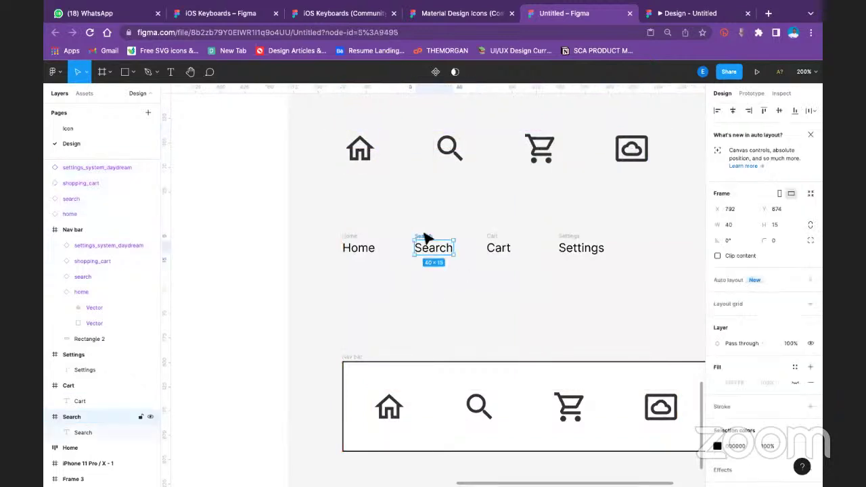
key("Delete")
left_click(498, 246)
key("Delete")
left_click(562, 245)
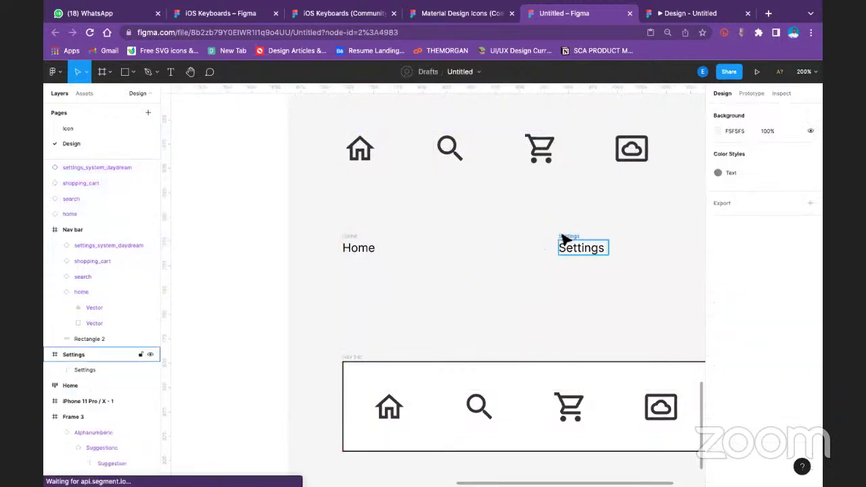
key("Delete")
Set the Home frame's auto layout direction to Vertical, undoing a drop of the home icon
left_click(358, 246)
left_click(359, 240)
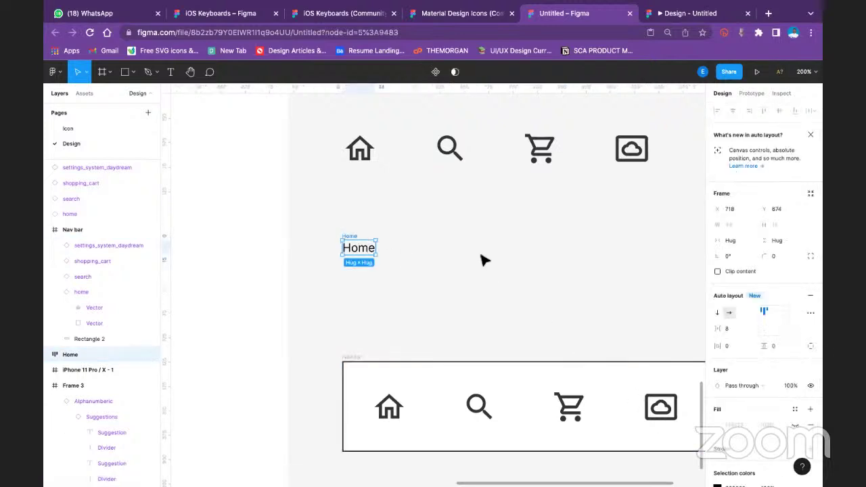
left_click(718, 315)
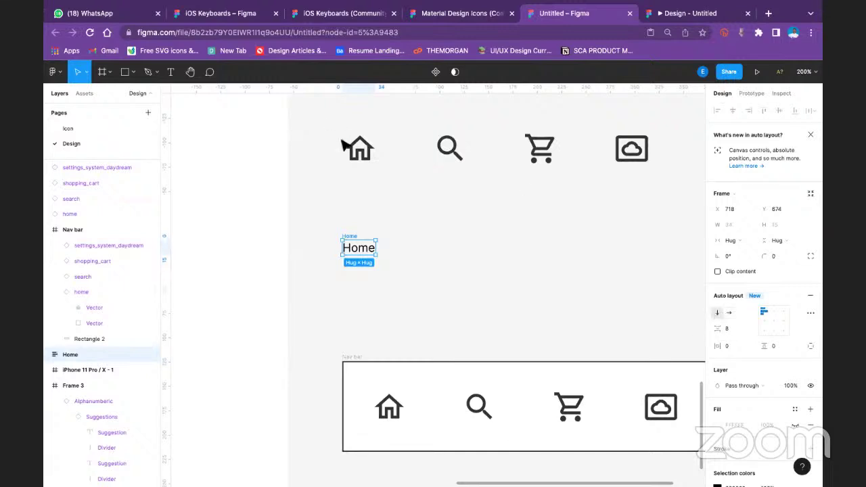
mouse_move(362, 152)
left_mouse_down()
mouse_move(374, 180)
mouse_move(355, 225)
mouse_move(358, 253)
mouse_move(351, 226)
mouse_move(360, 183)
mouse_move(365, 232)
mouse_move(356, 242)
left_mouse_up()
key("ctrl+z")
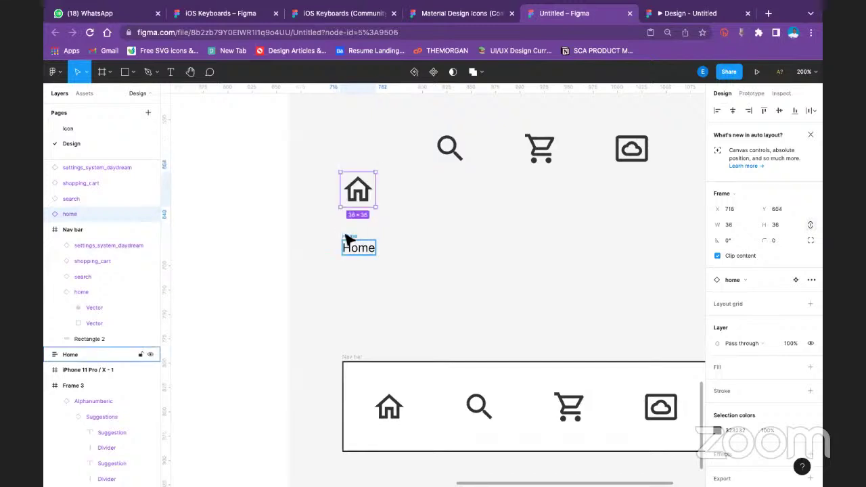
Move the home icon layer into the Home frame, stacked above the Home text
left_click(351, 244)
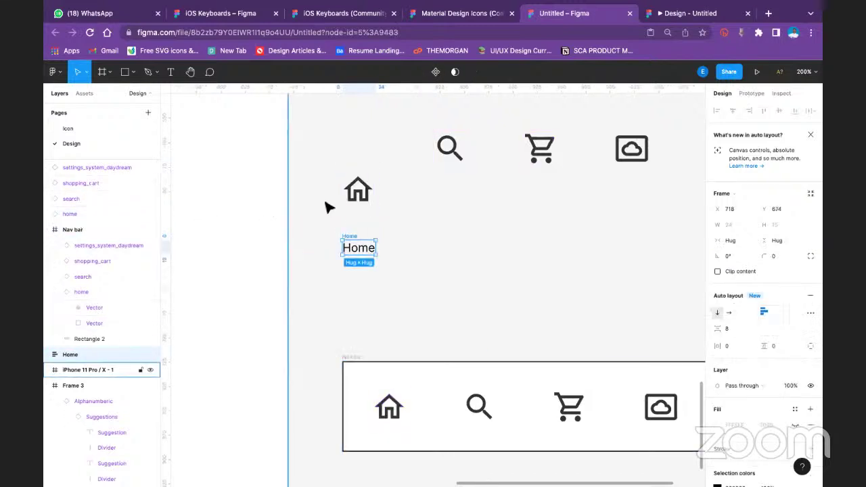
left_click(350, 196)
left_click_drag(77, 208, 75, 350)
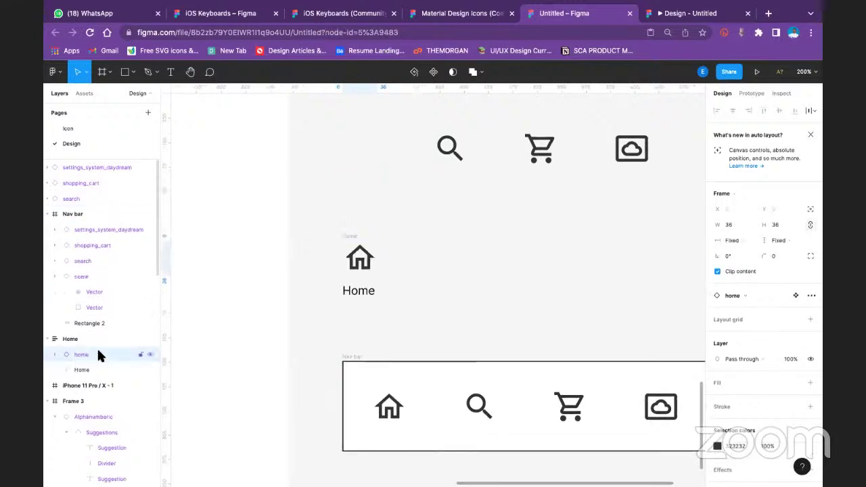
left_click(421, 237)
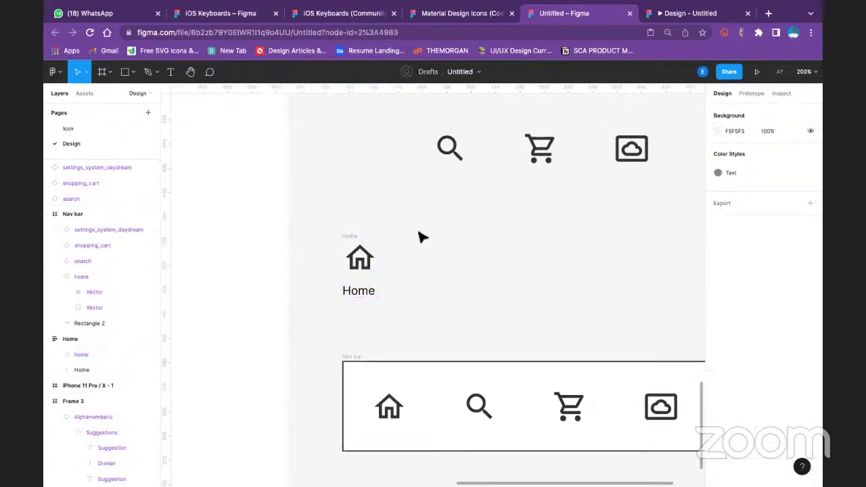
left_click(352, 241)
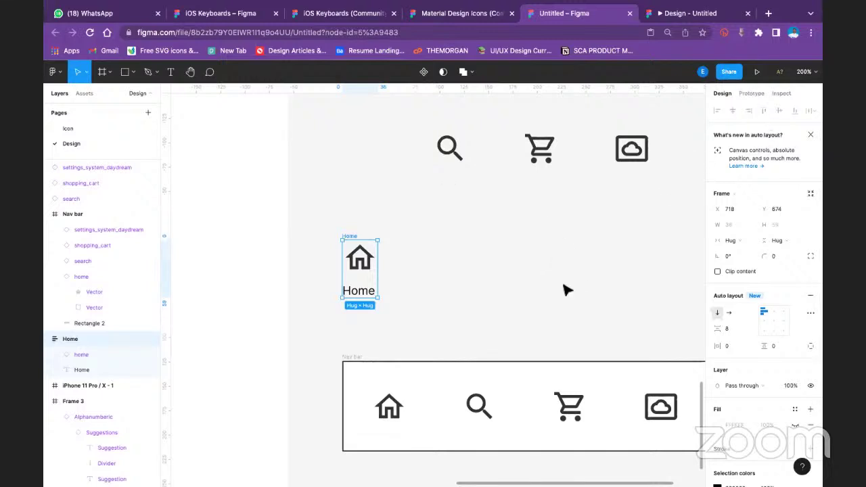
key("Escape")
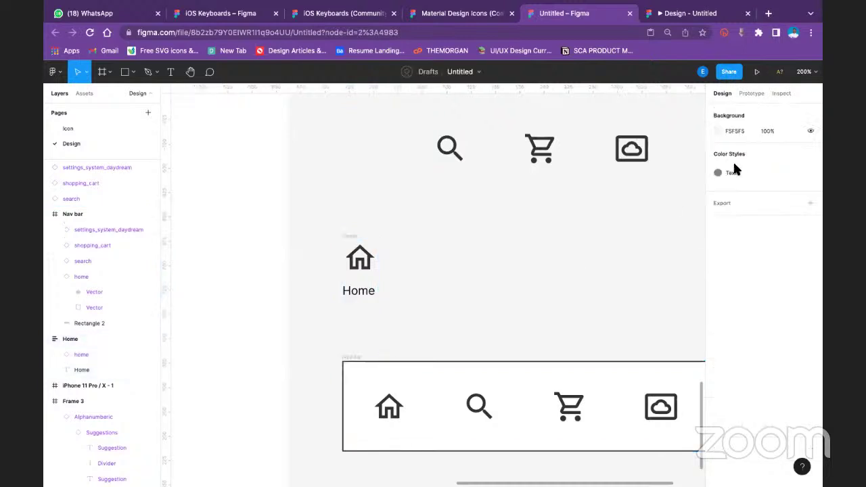
left_click(731, 73)
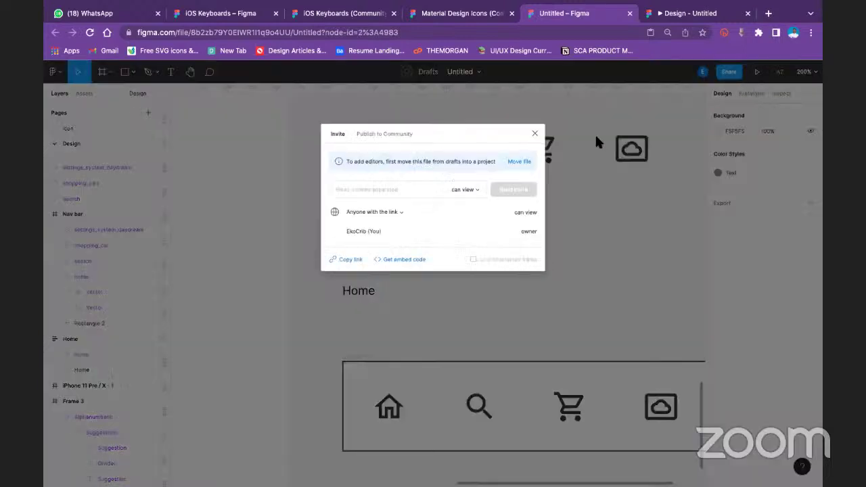
left_click(749, 91)
left_click(749, 92)
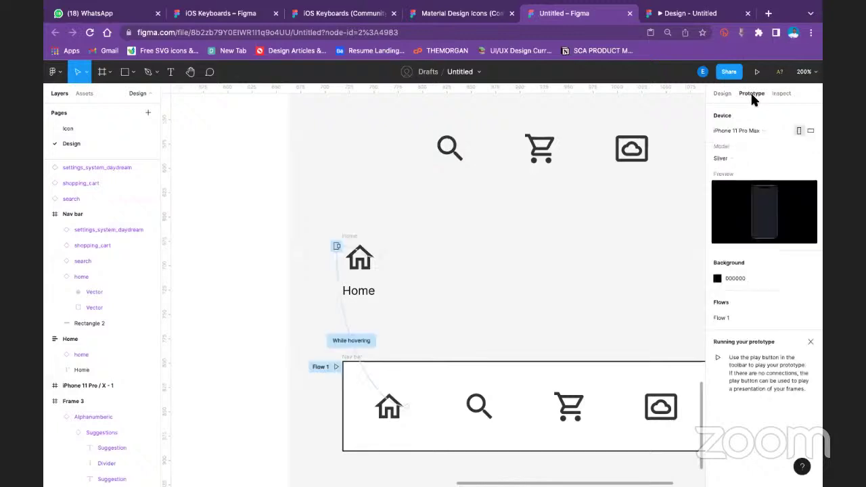
left_click(737, 129)
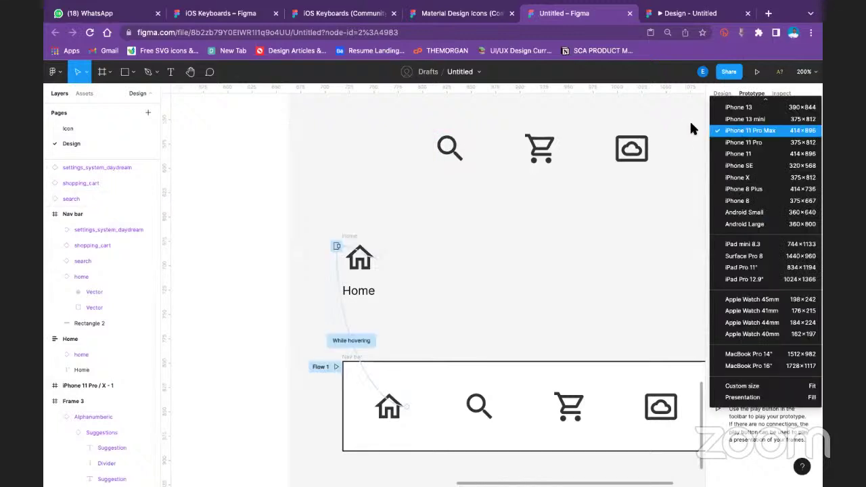
left_click(726, 127)
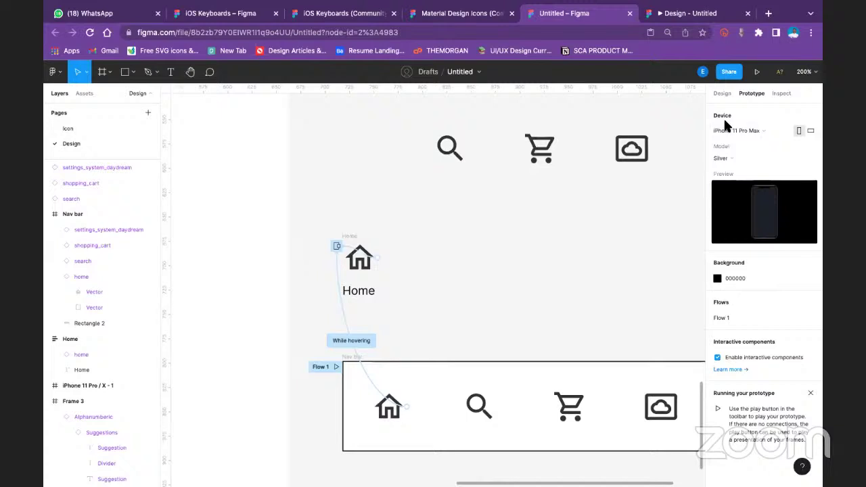
left_click(726, 158)
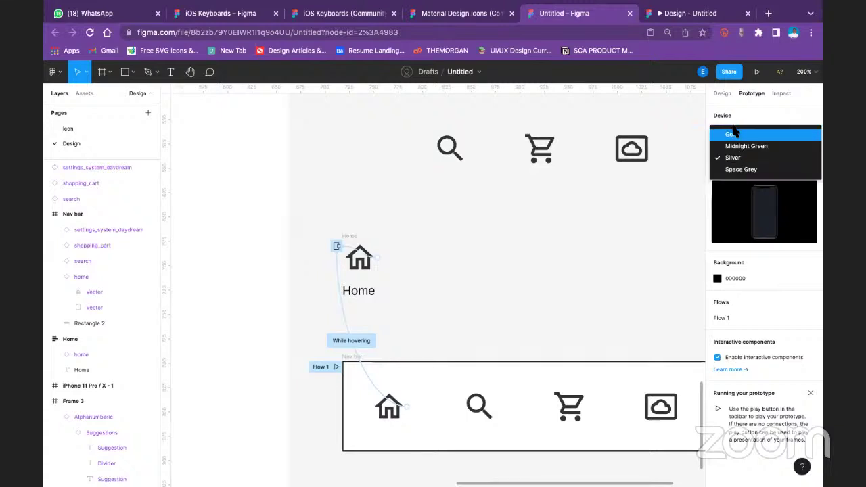
left_click(688, 217)
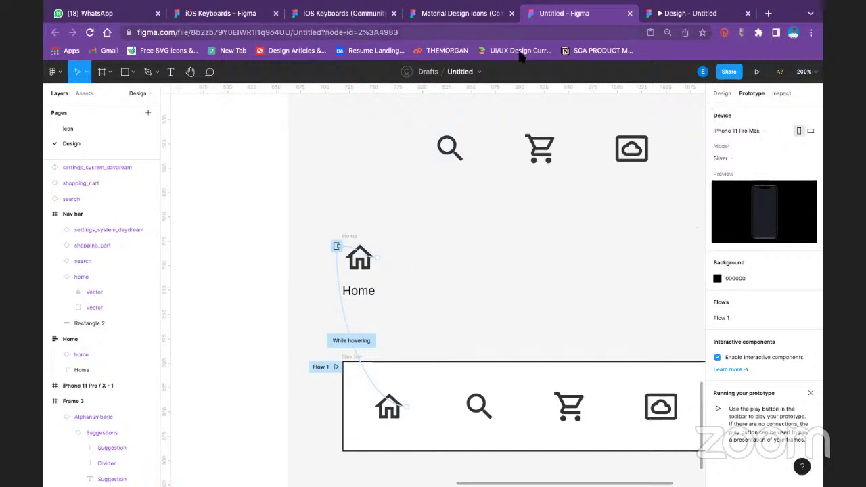
left_click(680, 14)
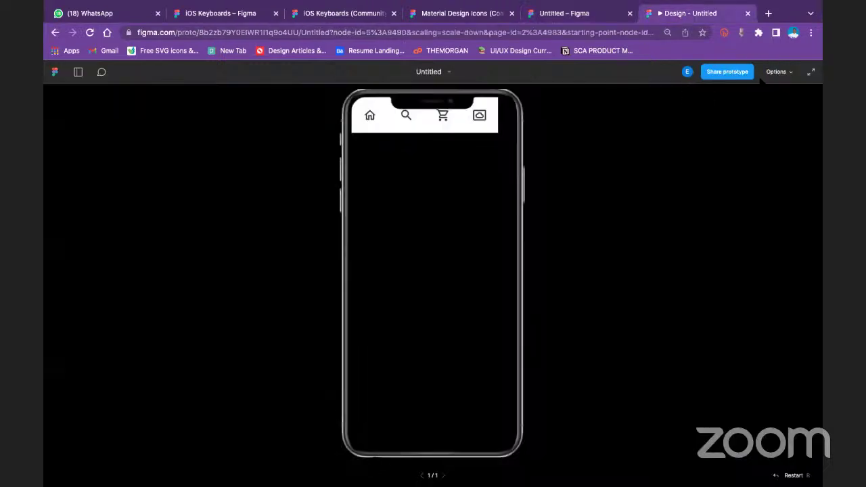
left_click(792, 73)
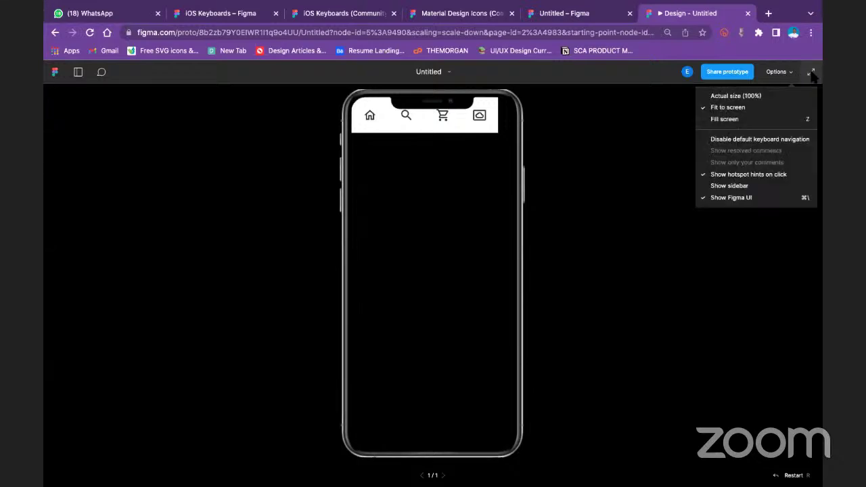
left_click(811, 73)
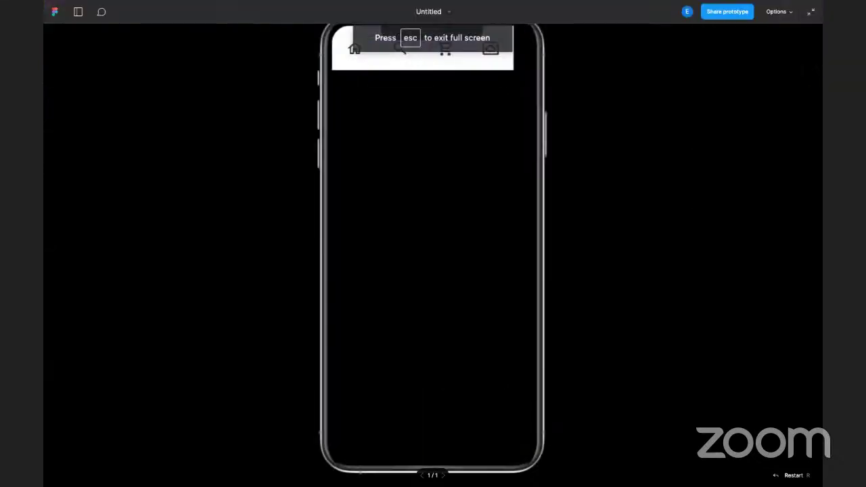
left_click(811, 11)
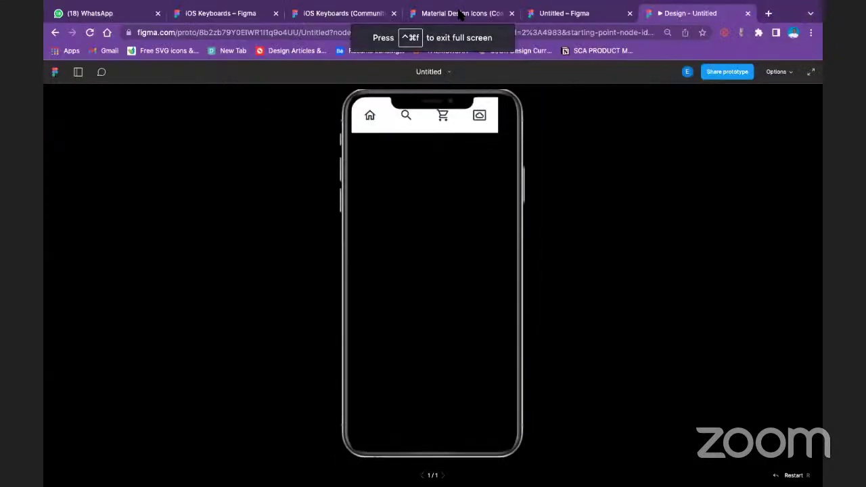
left_click(589, 10)
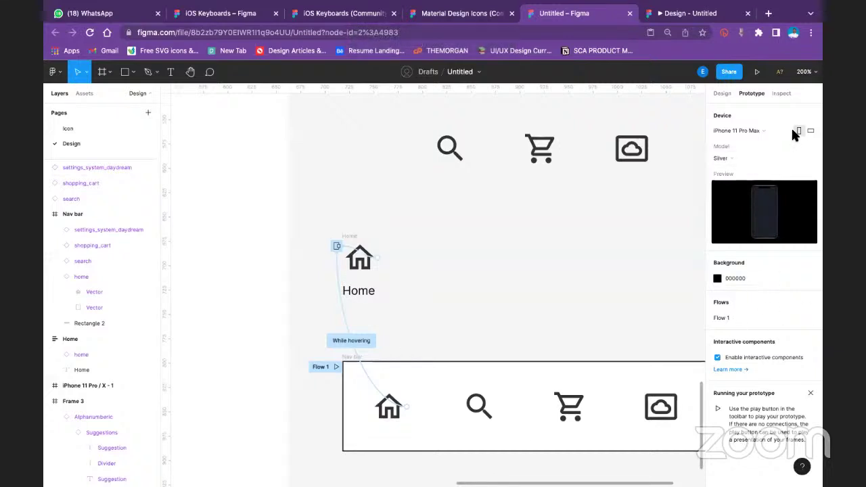
left_click(723, 95)
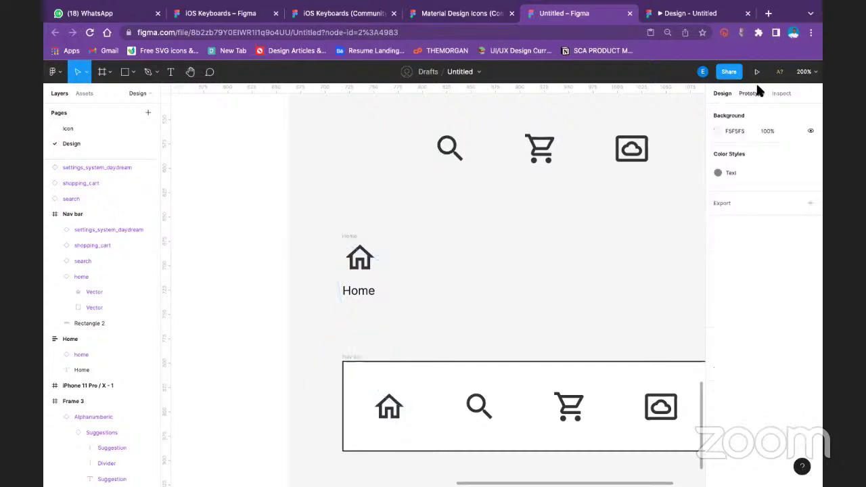
Set the prototype Device to None, check the preview, and return to the Design tab
left_click(757, 93)
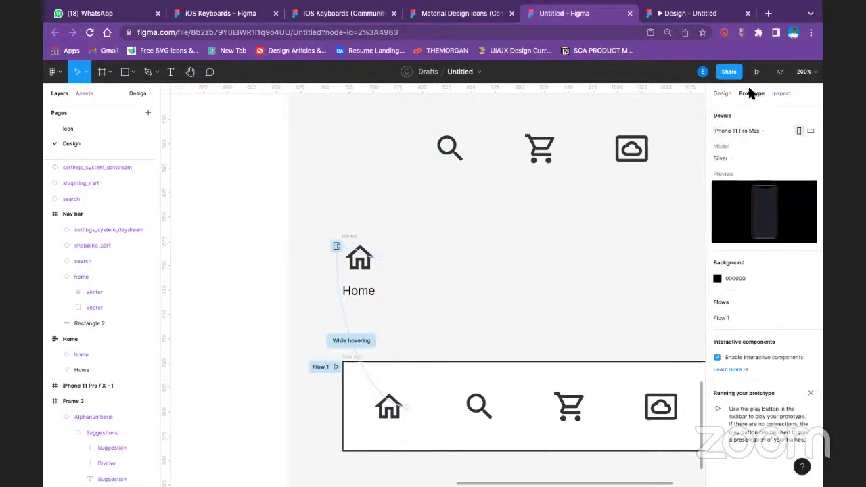
left_click(734, 129)
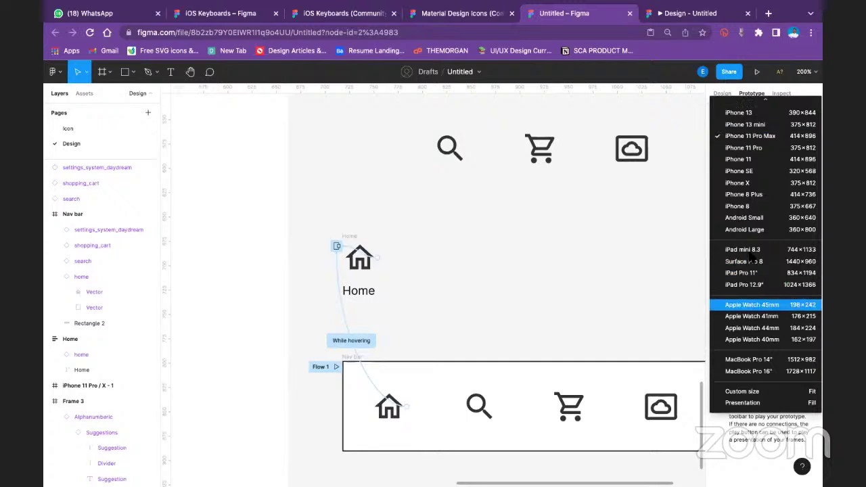
left_click(760, 98)
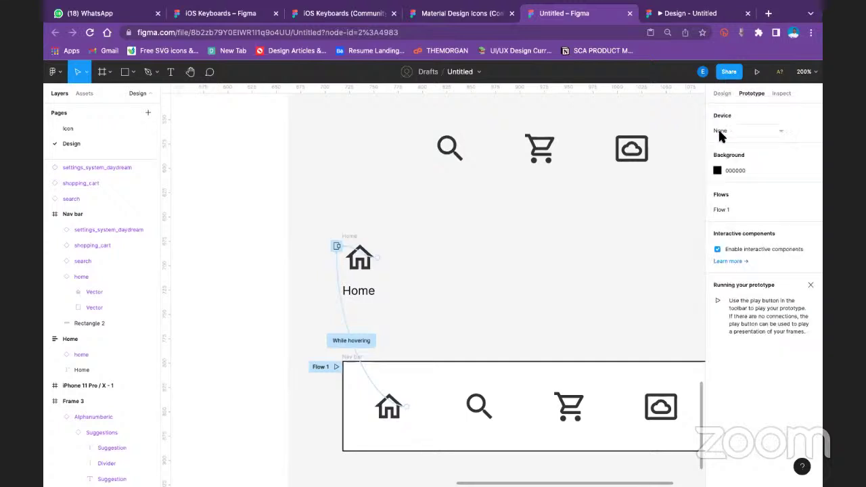
left_click(673, 21)
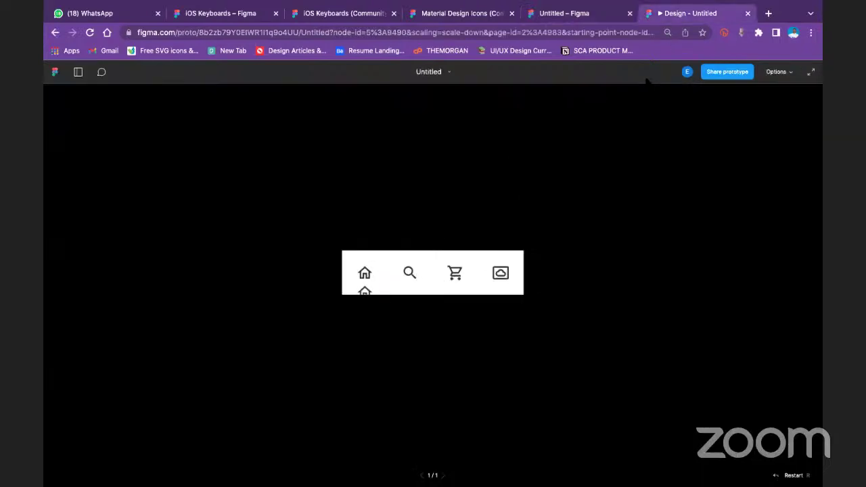
left_click(587, 15)
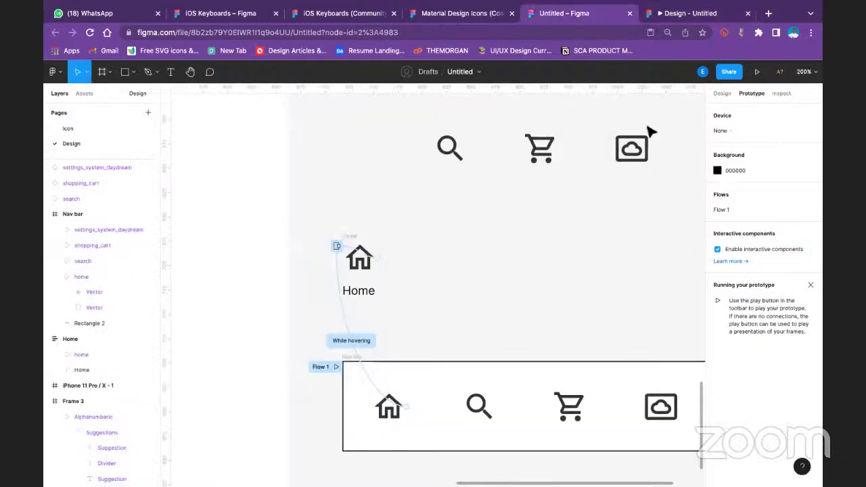
left_click(724, 94)
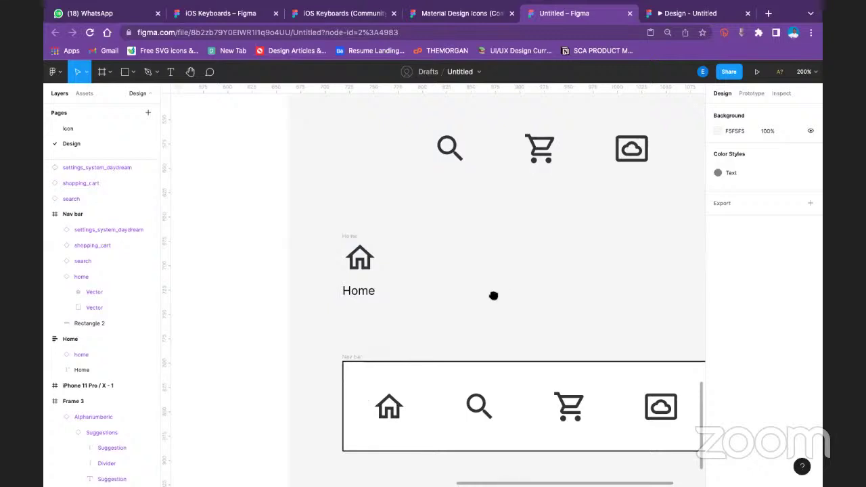
Recolour the home, search, cart and cloud icons light grey CCCCCC from Document colors
scroll(493, 296, "right", 2)
scroll(487, 291, "down", 1)
left_click(325, 228)
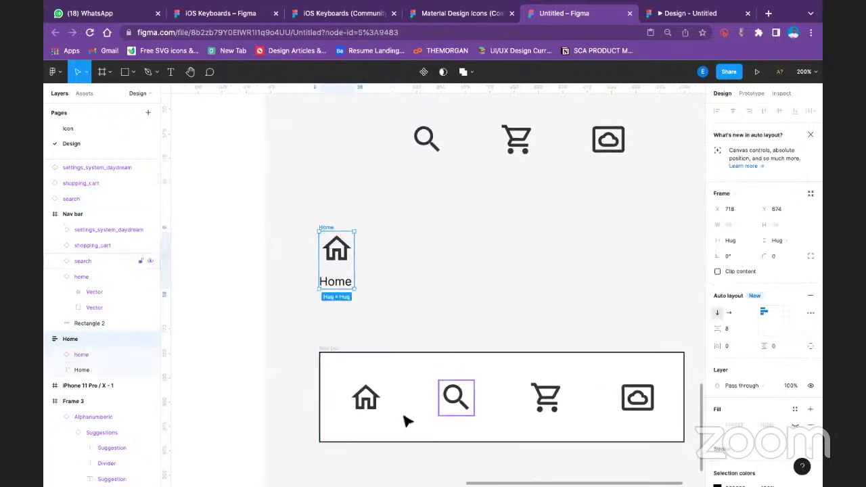
left_click(364, 400)
left_click(455, 400, "shift")
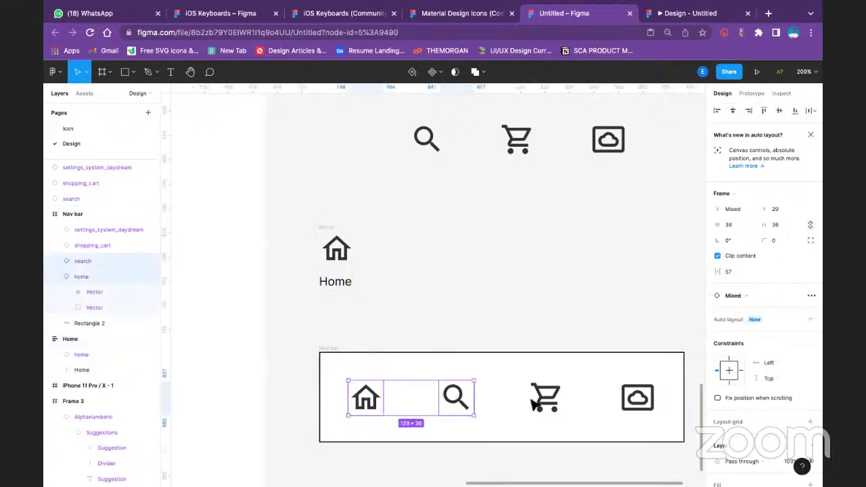
left_click(546, 398, "shift")
left_click(637, 398, "shift")
scroll(781, 404, "down", 3)
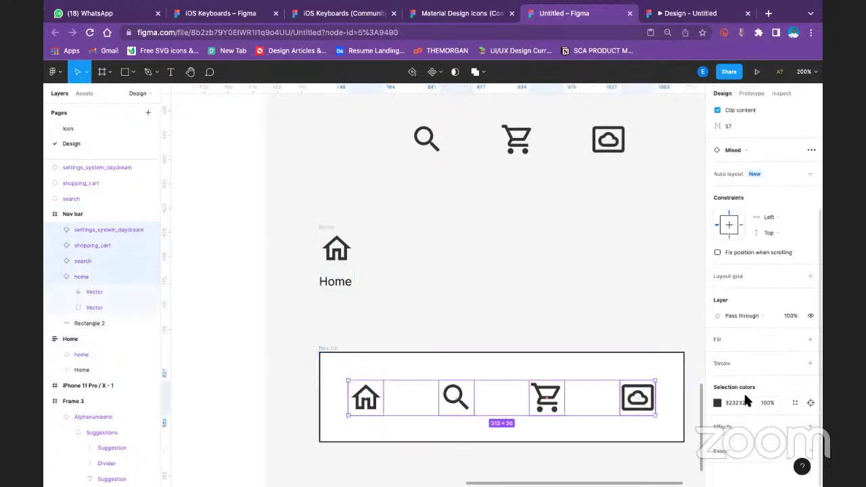
left_click(721, 404)
left_click(717, 402)
left_click(615, 440)
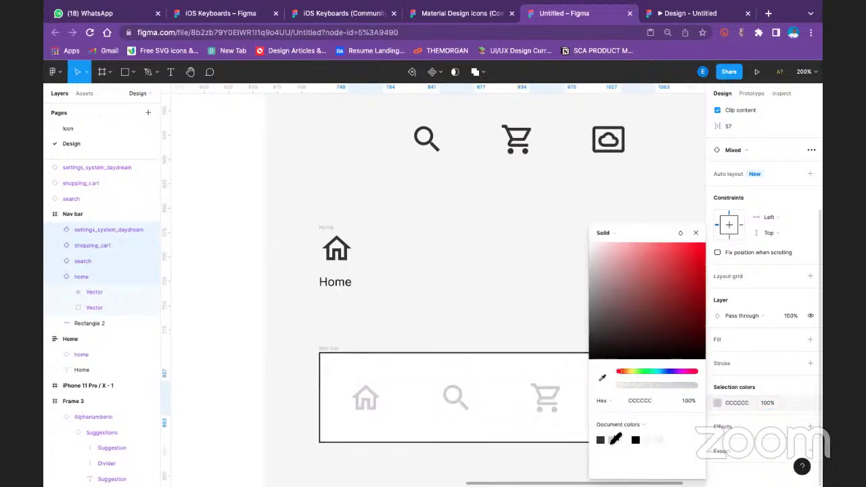
left_click(520, 271)
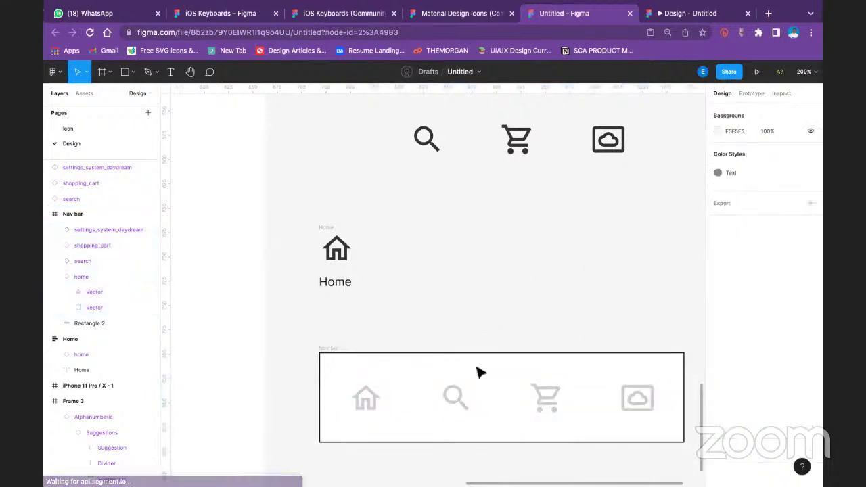
Add a black stroke to the Nav bar frame, then remove it again
left_click(534, 393)
scroll(725, 392, "down", 1)
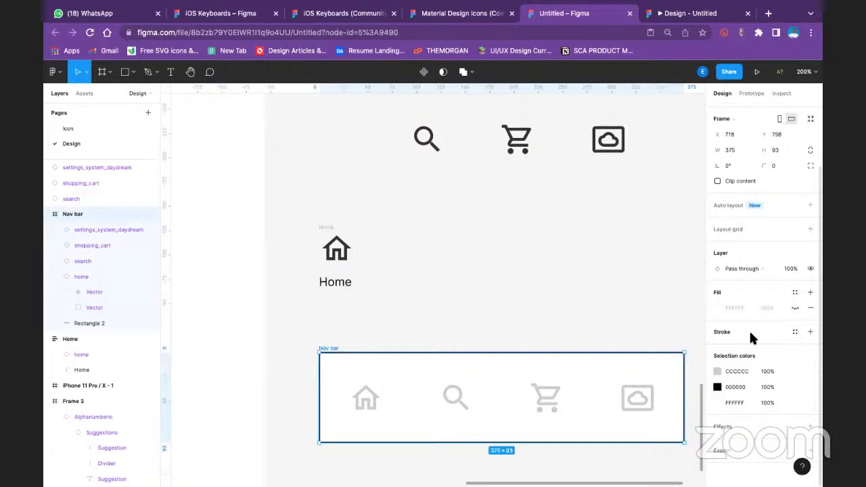
left_click(808, 332)
double_click(643, 373)
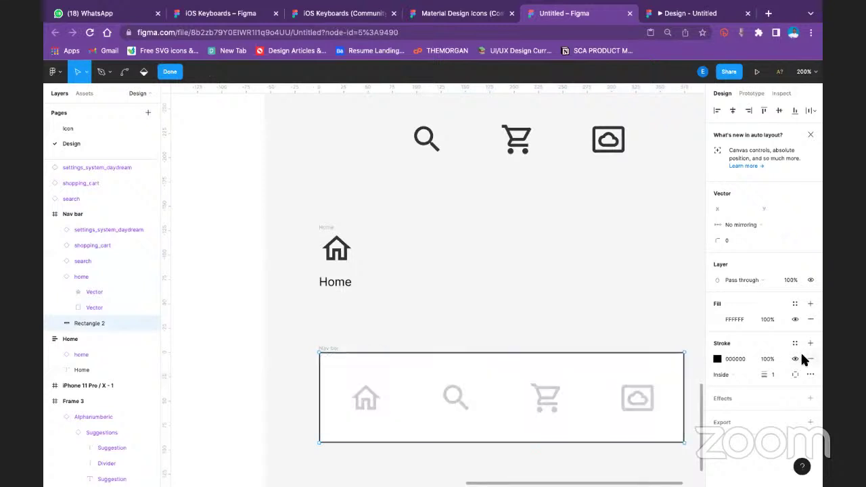
left_click(810, 359)
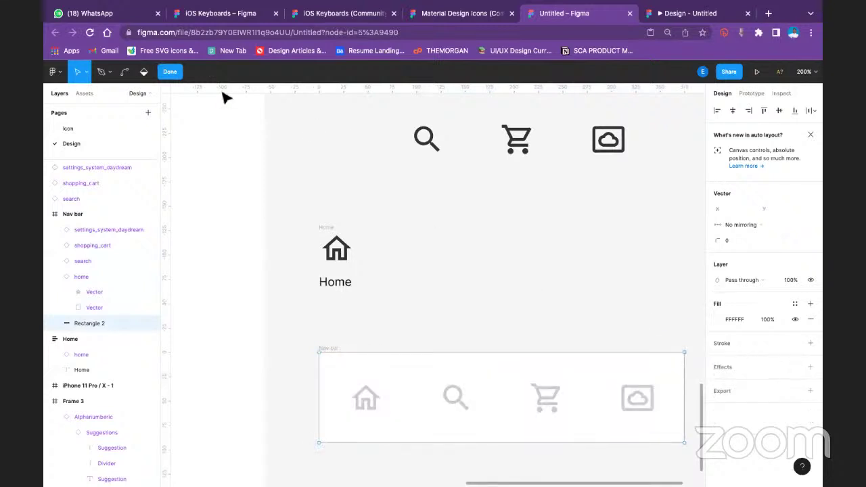
Select the Home icon-and-label item and duplicate it with Ctrl+D
left_click(168, 71)
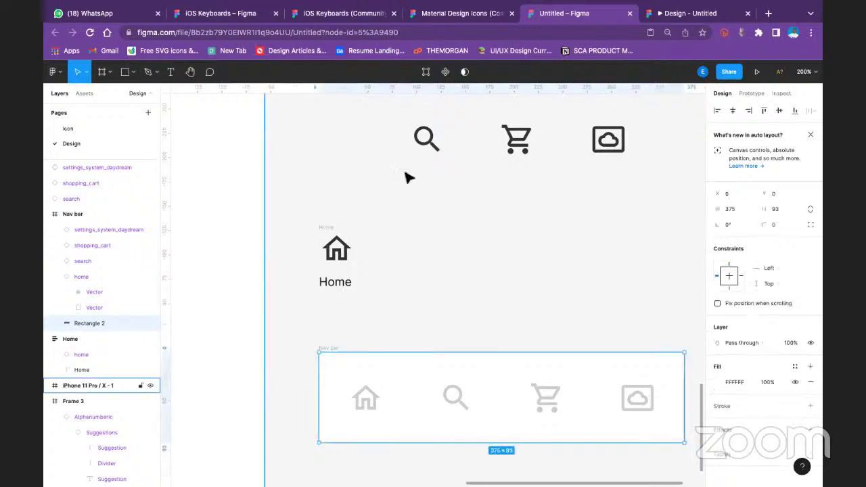
key("Escape")
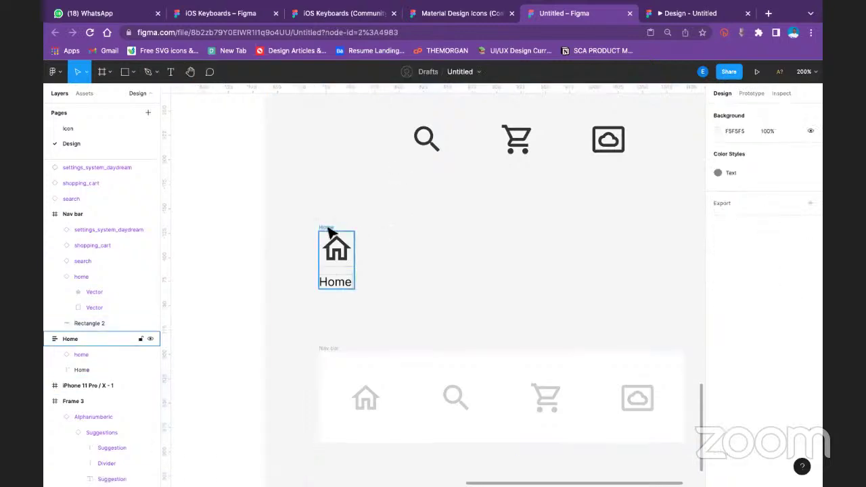
left_click(328, 230)
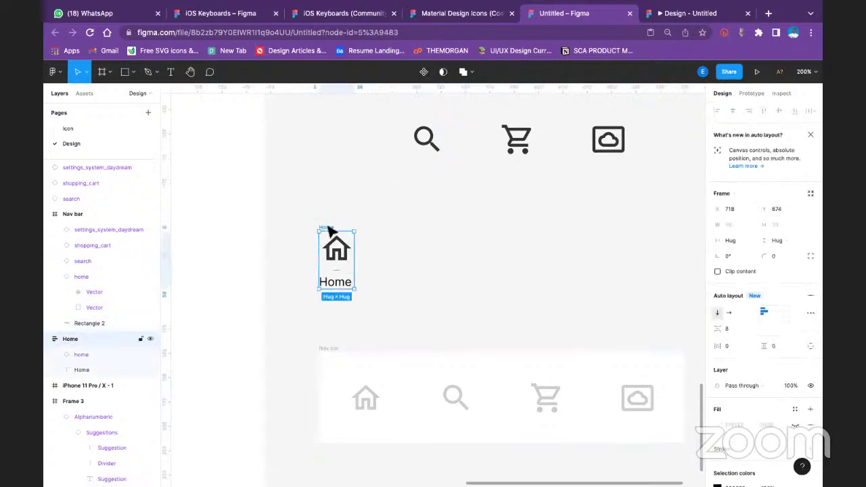
key("ctrl+d")
key("ctrl+d")
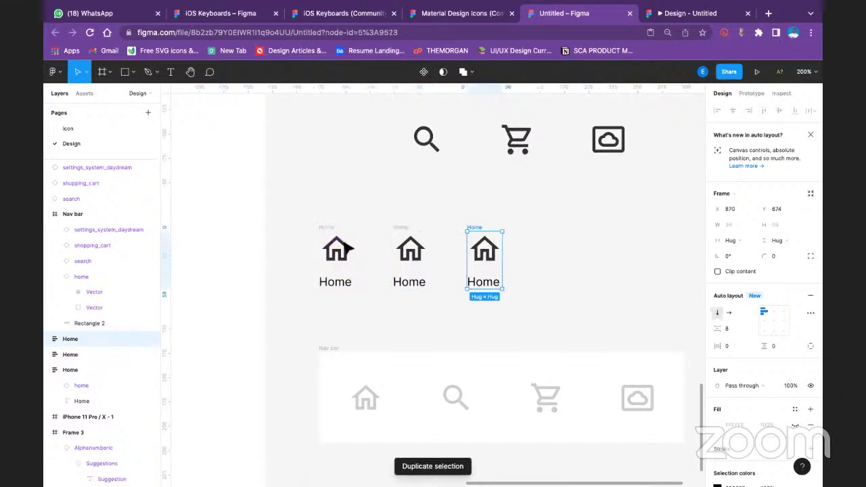
key("ctrl+d")
Relabel the copied items' text as Search, Cart and Settings
left_click(418, 283)
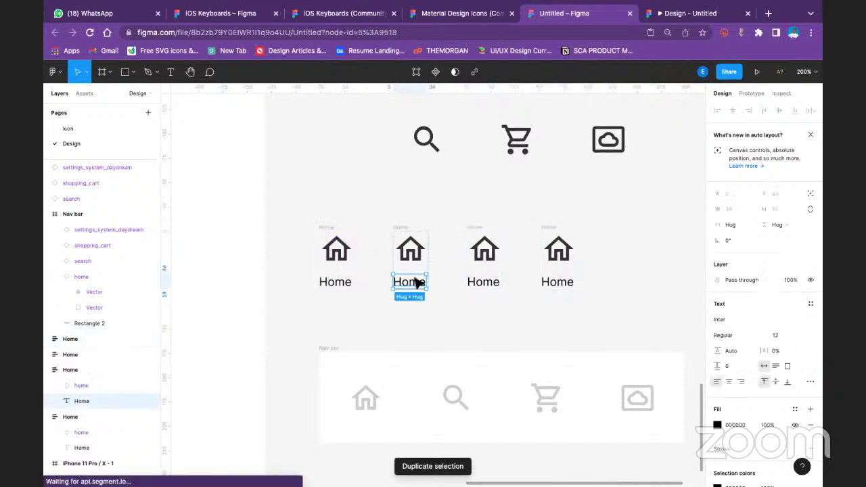
double_click(418, 284)
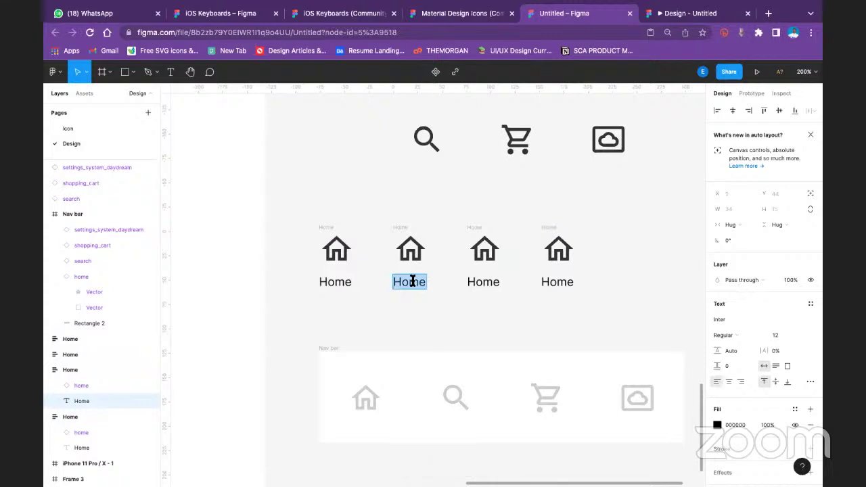
type("Searc")
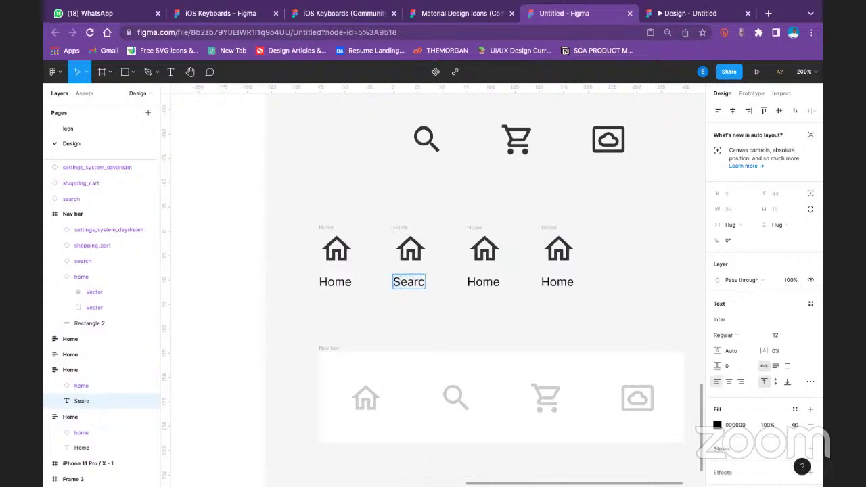
type("h")
double_click(492, 285)
type("Cart")
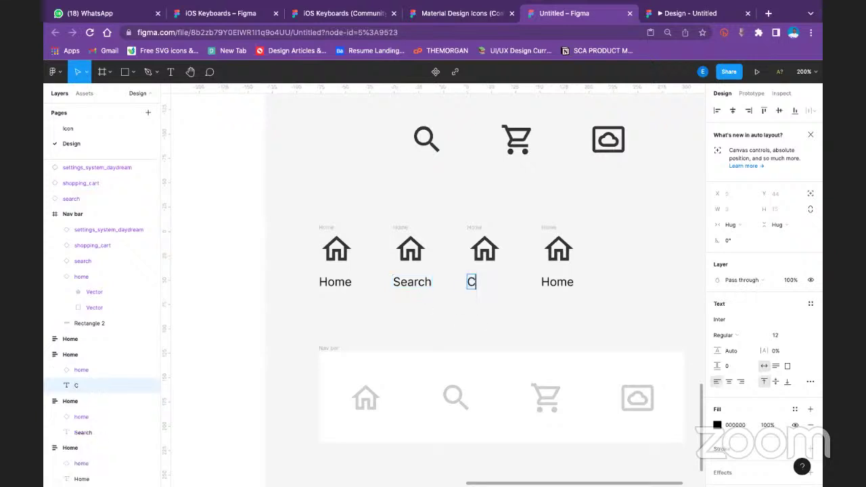
double_click(561, 278)
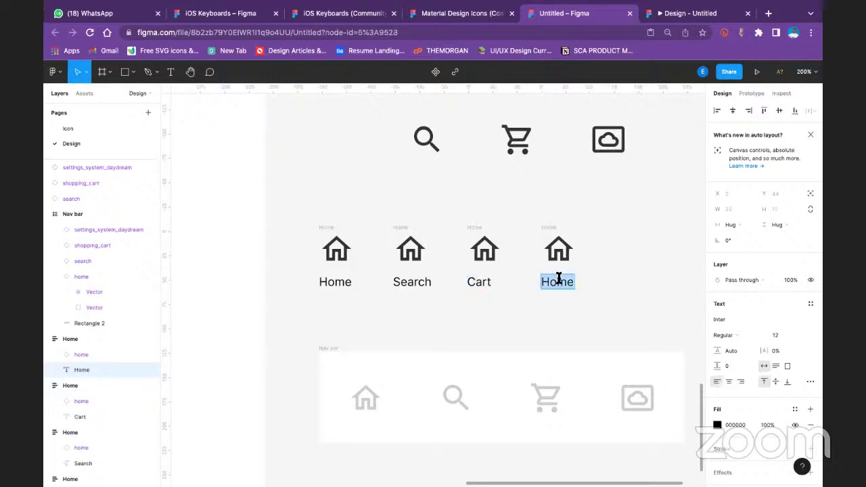
type("Settion")
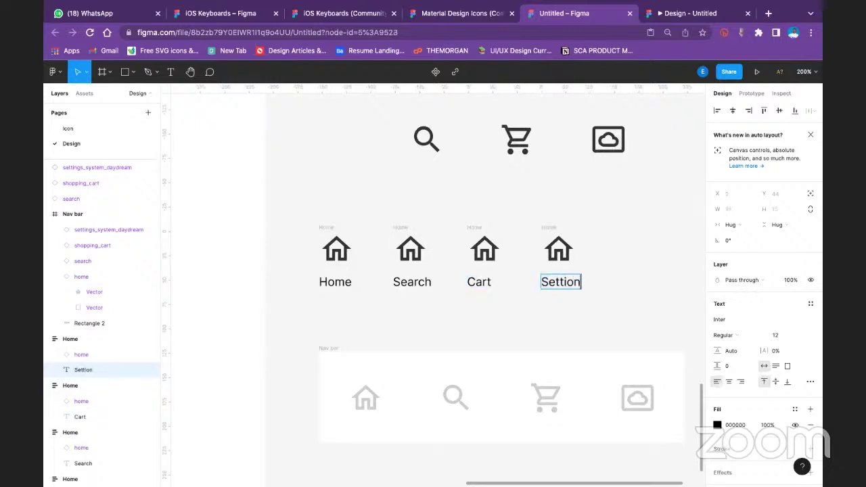
key("BackSpace")
key("BackSpace")
key("BackSpace")
key("Escape")
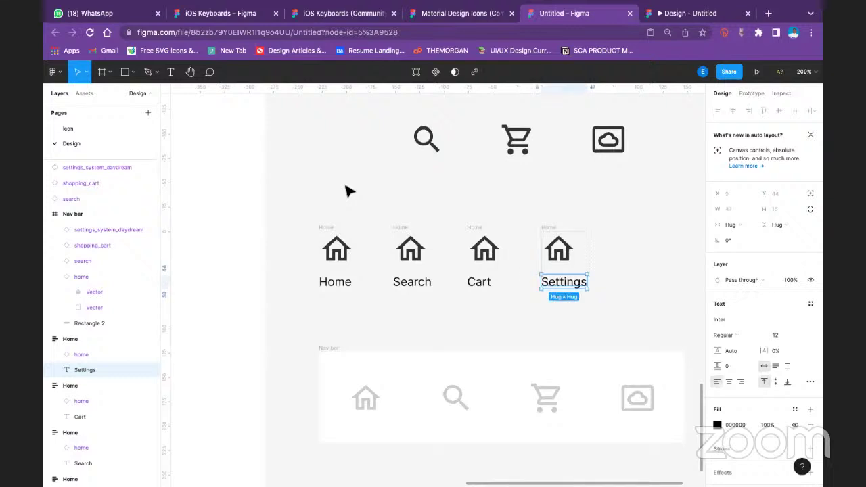
Replace the Search item's house icon with a dark copy of the nav bar search icon
left_click(352, 195)
left_click(410, 251, "ctrl")
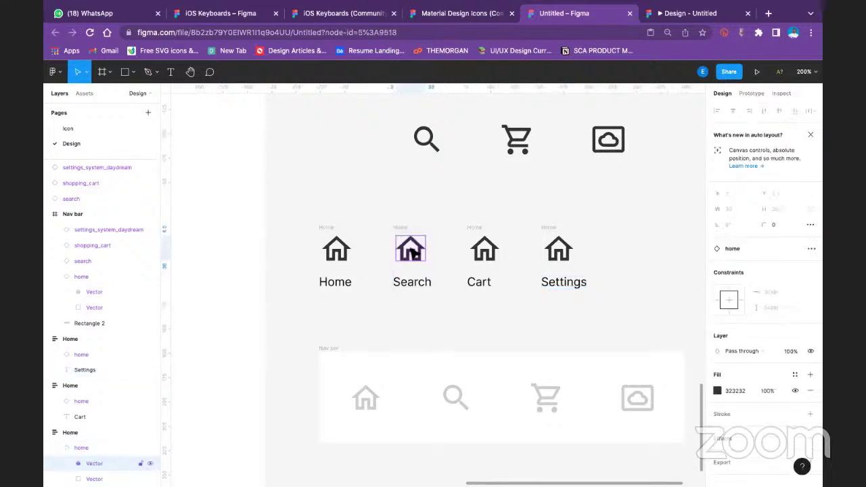
left_click(736, 248)
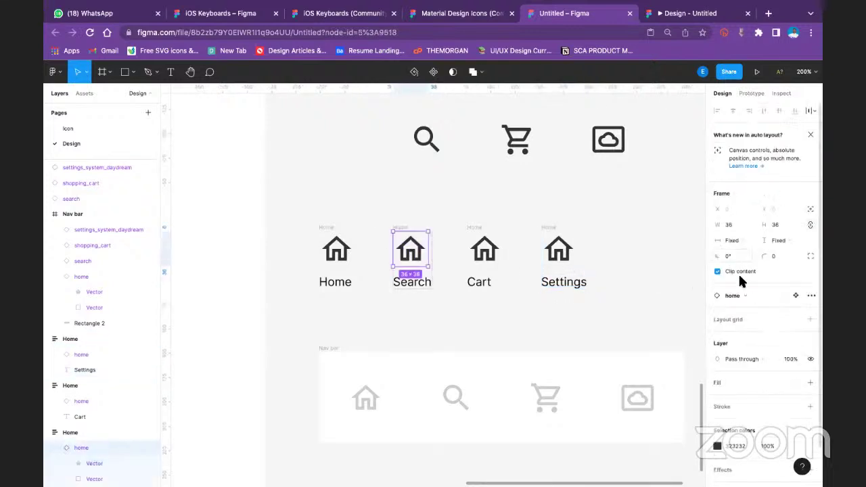
scroll(775, 403, "down", 2)
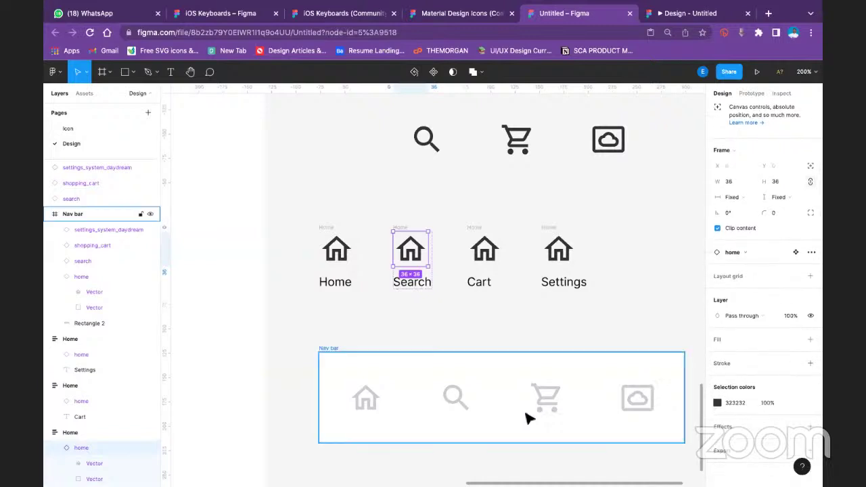
left_click(452, 401)
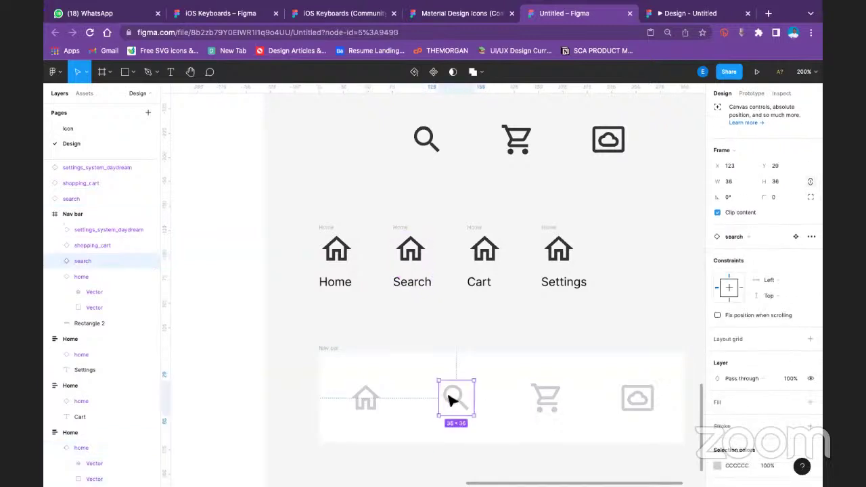
left_click_drag(452, 401, 410, 251)
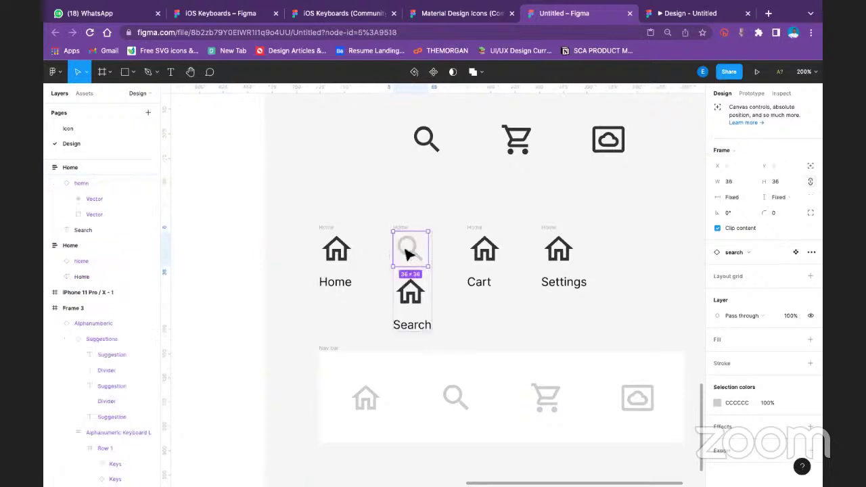
left_click(448, 302)
left_click(416, 296)
key("Delete")
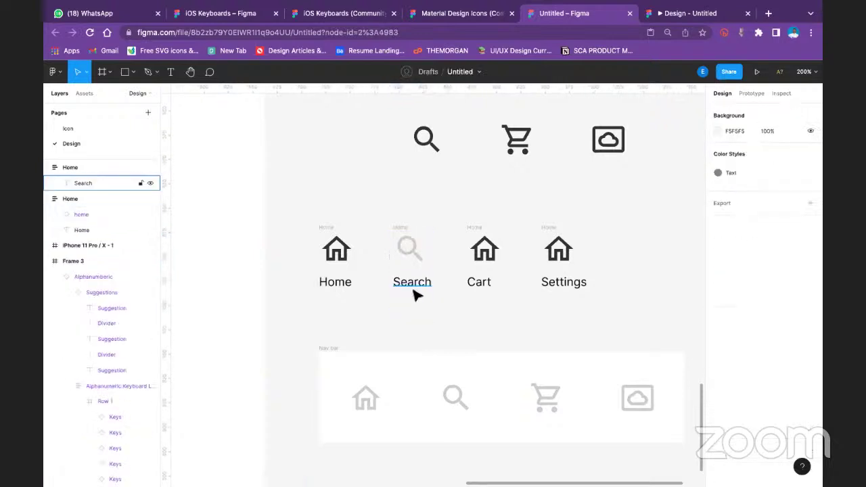
left_click(411, 250)
left_click(717, 447)
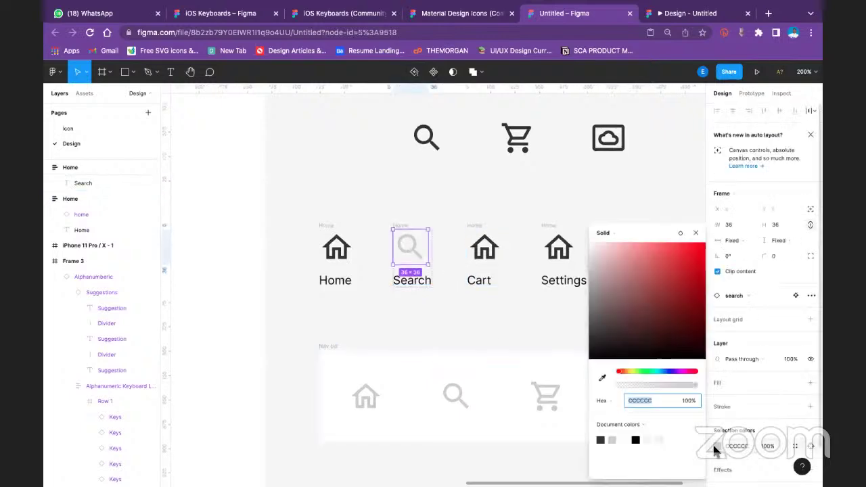
left_click(604, 440)
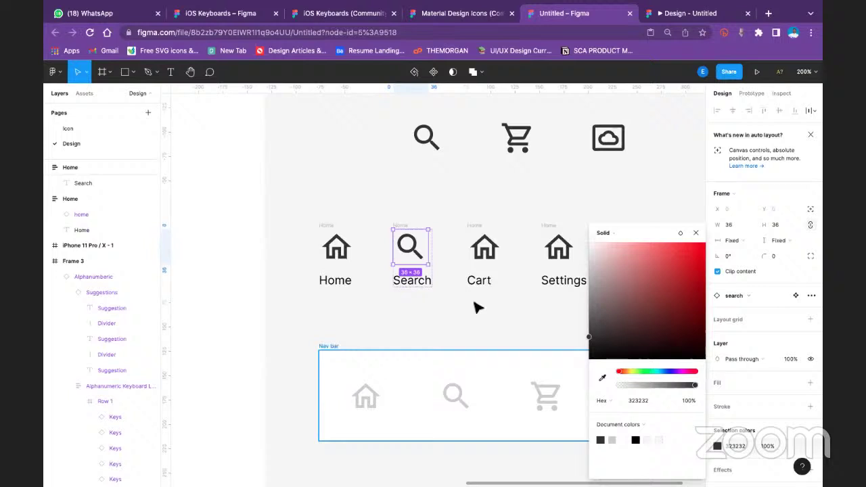
left_click(410, 310)
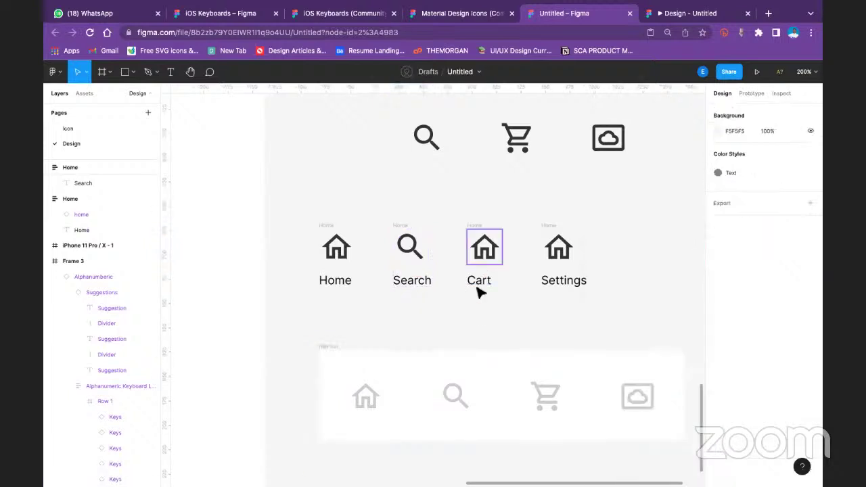
Swap the Cart item's house icon for a black copy of the nav bar cart icon
left_click(550, 400)
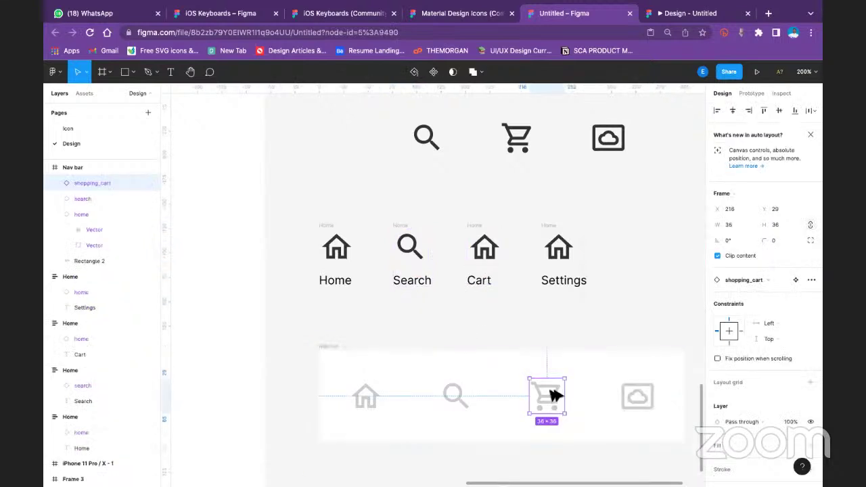
left_click_drag(551, 400, 490, 297)
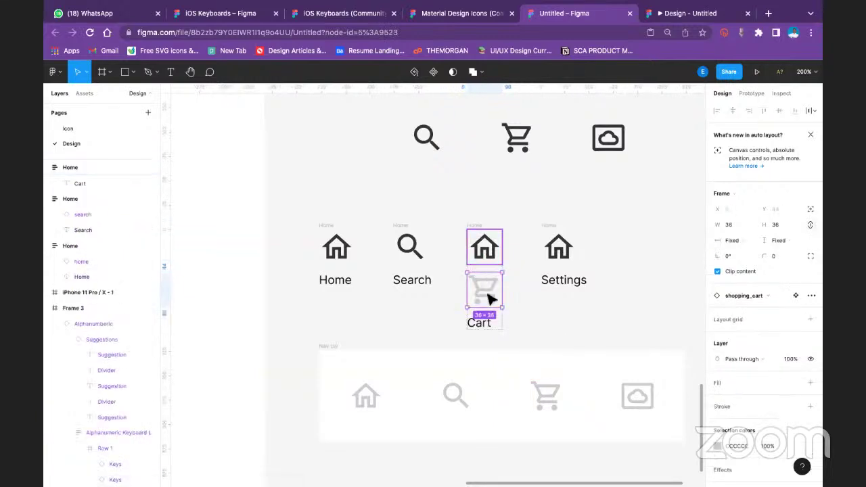
left_click(499, 255)
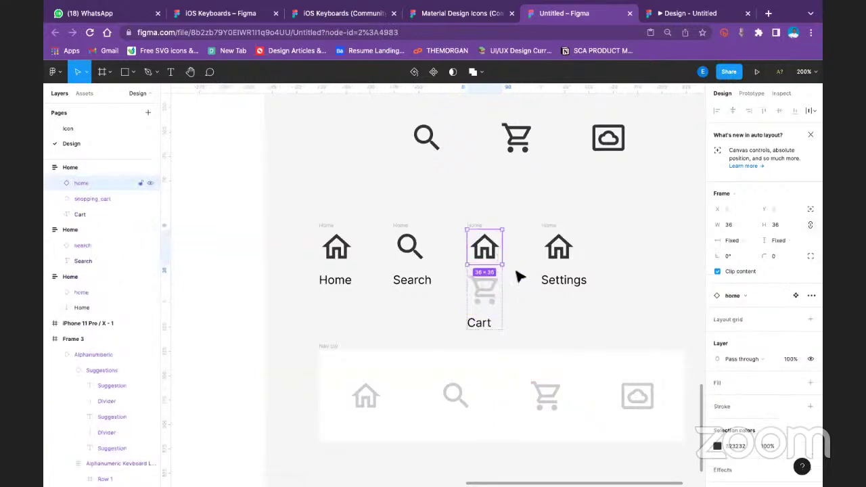
key("Delete")
left_click(483, 251)
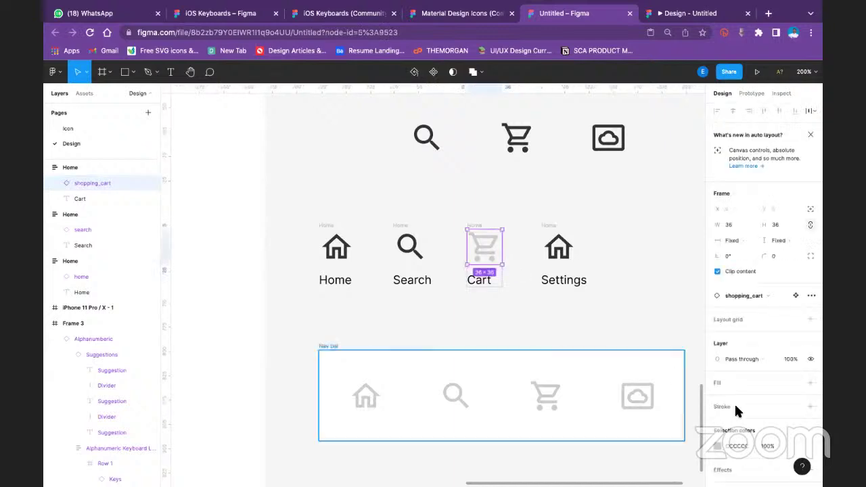
left_click(718, 402)
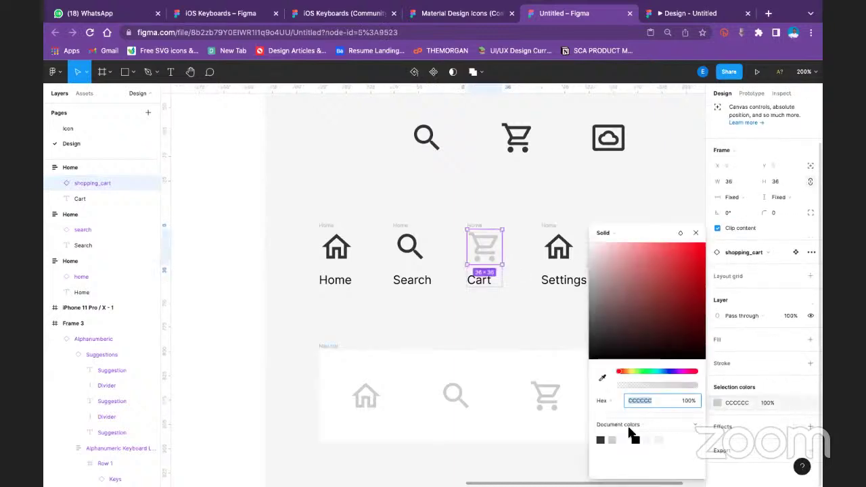
left_click(600, 438)
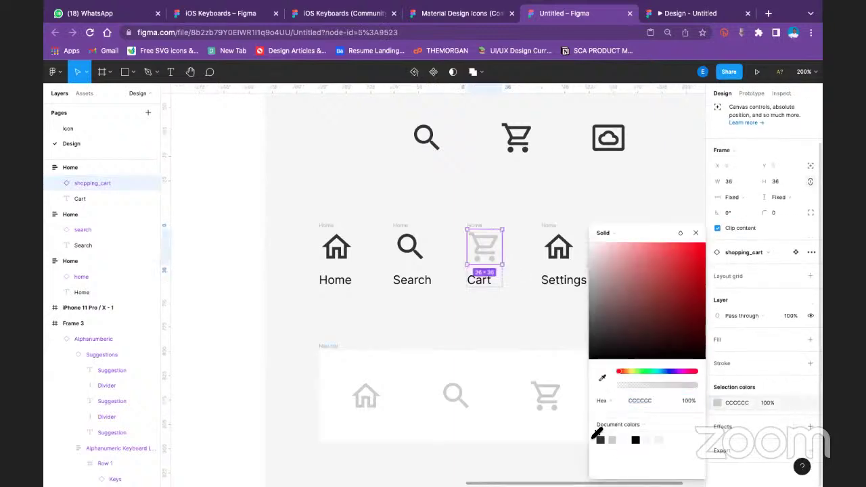
Paste the cloud icon into the Settings item, delete its house icon, and make the cloud black
left_click(562, 260)
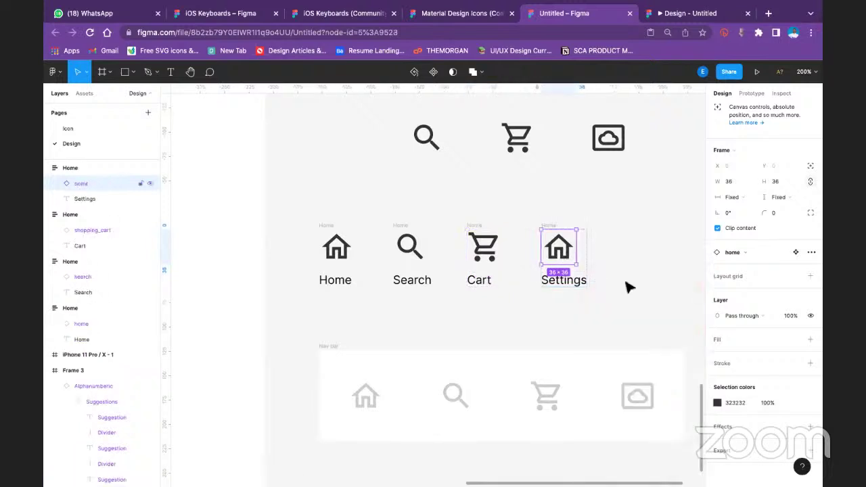
left_click(630, 402)
key("ctrl+c")
left_click(558, 247)
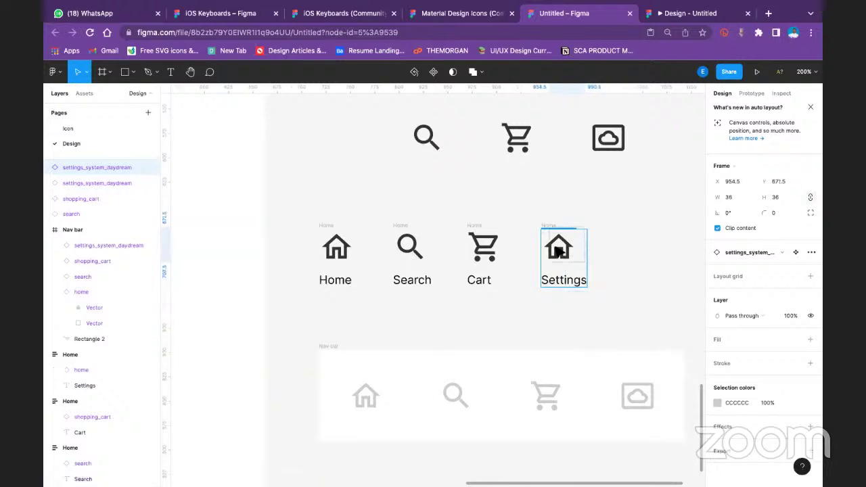
key("ctrl+v")
left_click(560, 292)
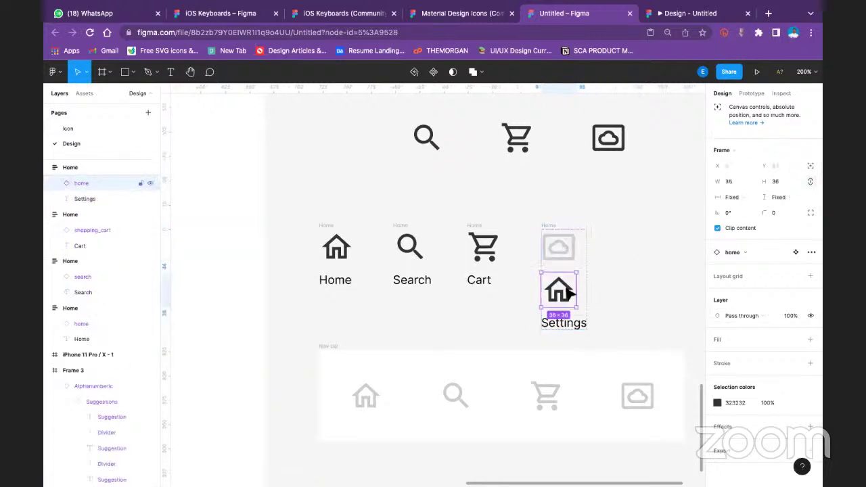
key("Delete")
left_click(551, 249)
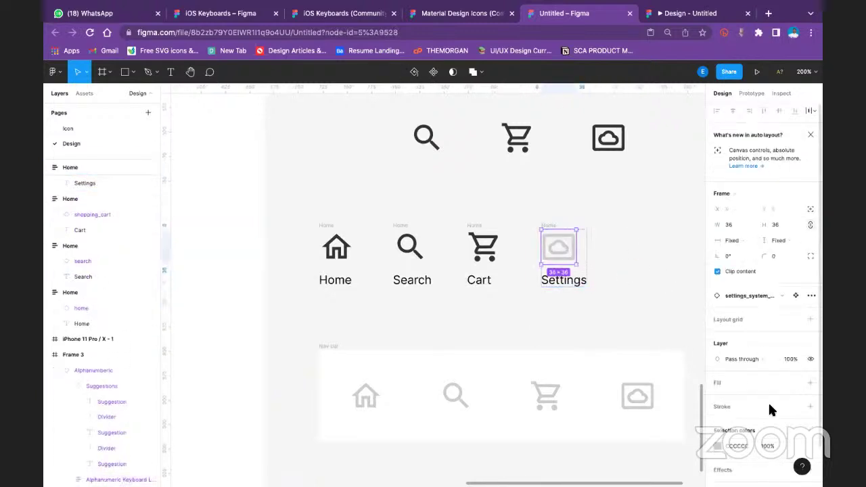
left_click(718, 446)
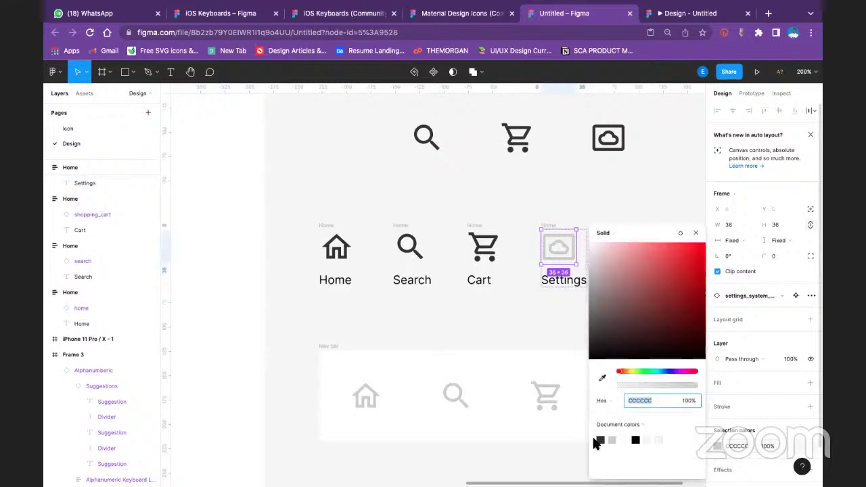
left_click(604, 439)
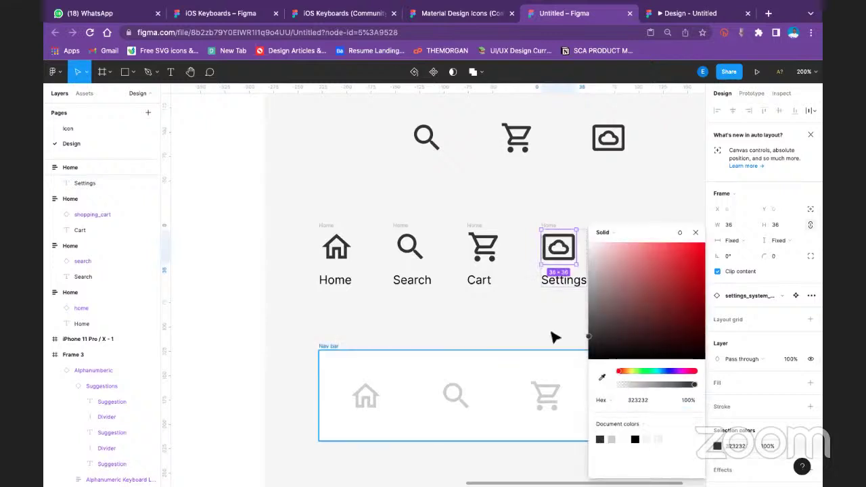
left_click(559, 307)
Centre-align the icon above the label in the Settings, Search and Home items
left_click(564, 282)
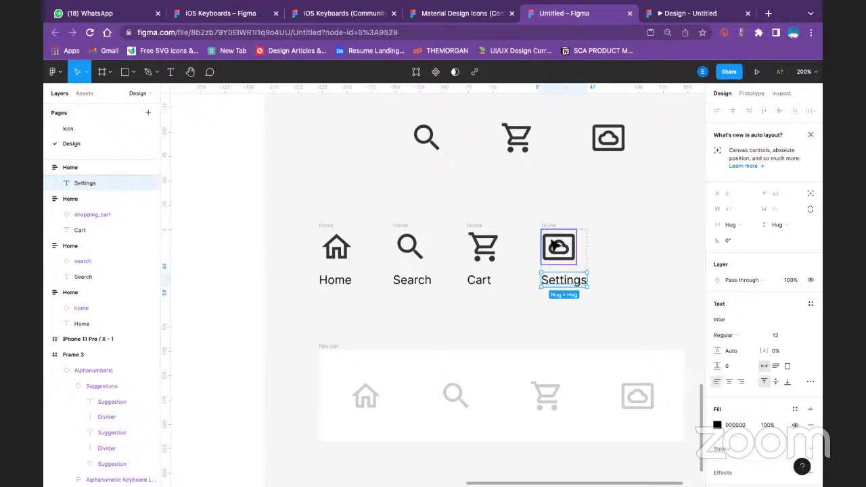
left_click(554, 243, "shift")
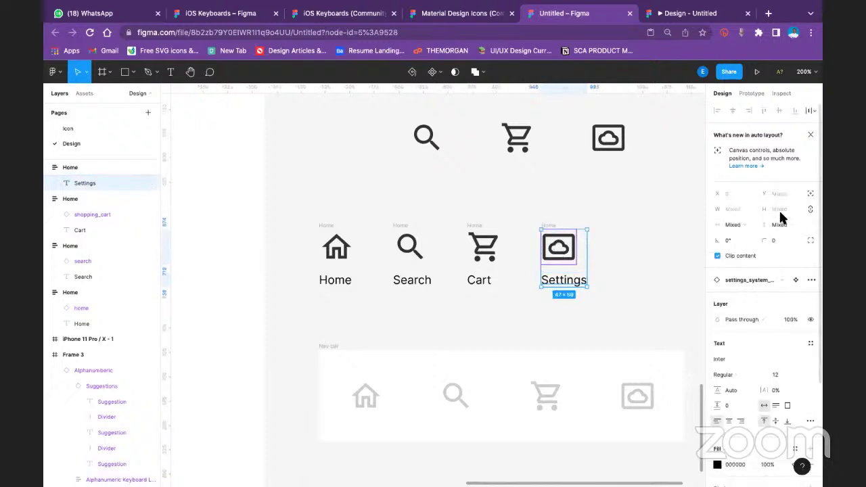
left_click(633, 189)
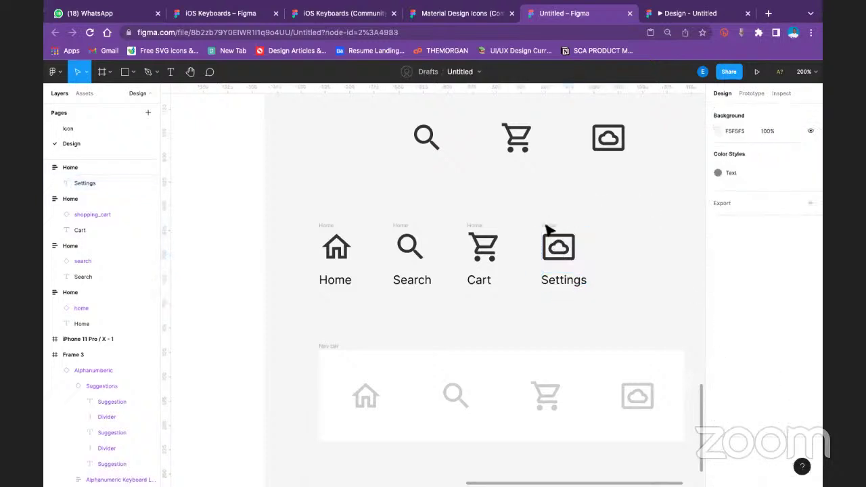
left_click(546, 228)
left_click(774, 322)
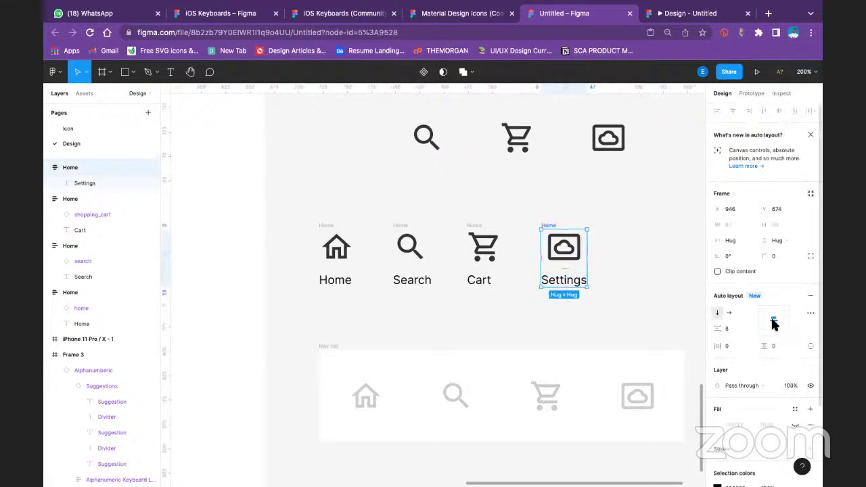
left_click(477, 228)
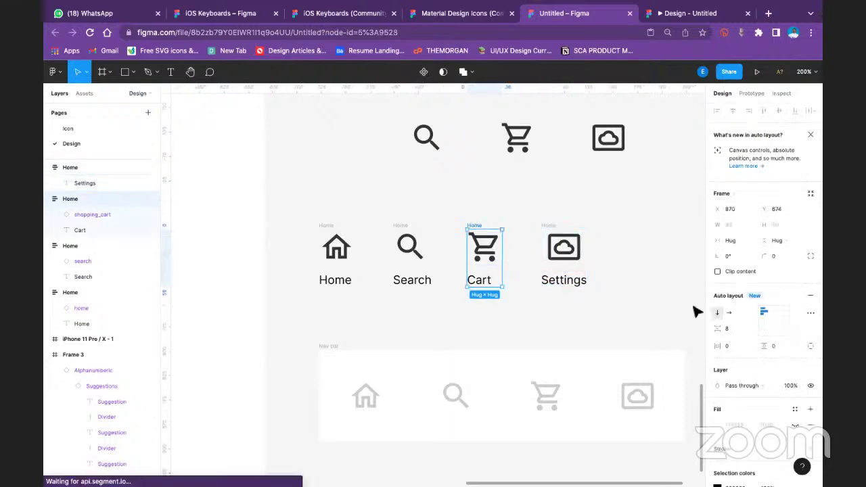
left_click(402, 226)
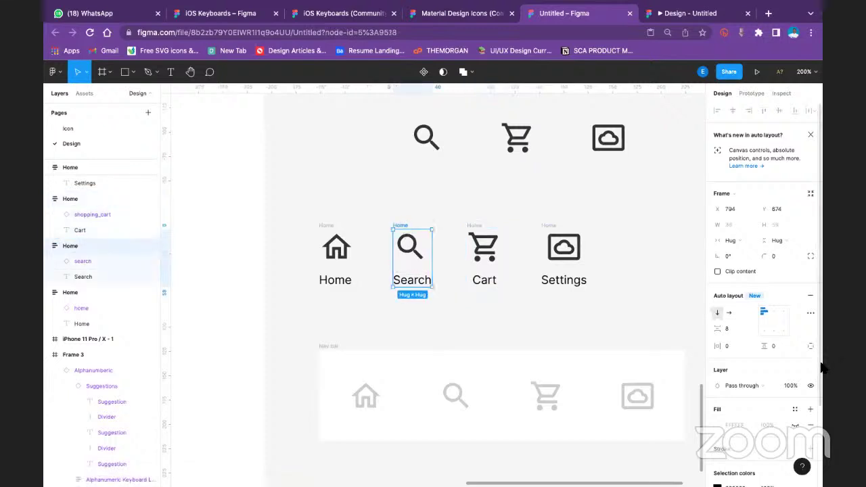
left_click(772, 321)
left_click(332, 241)
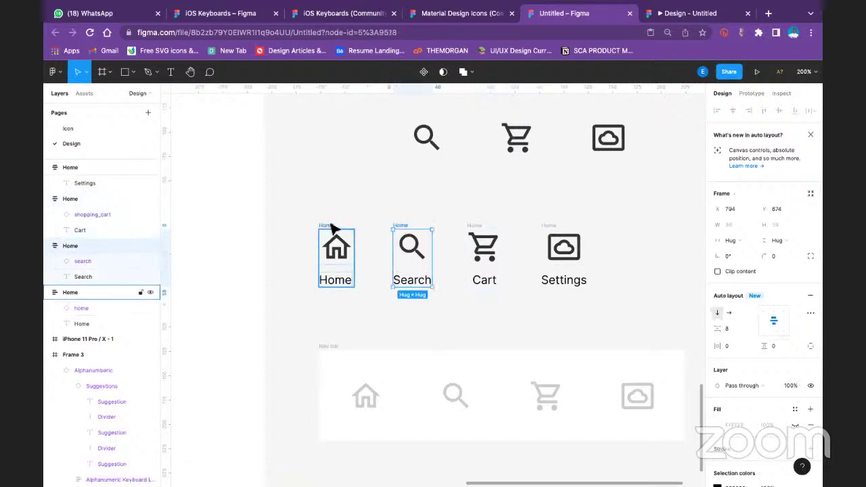
left_click(774, 322)
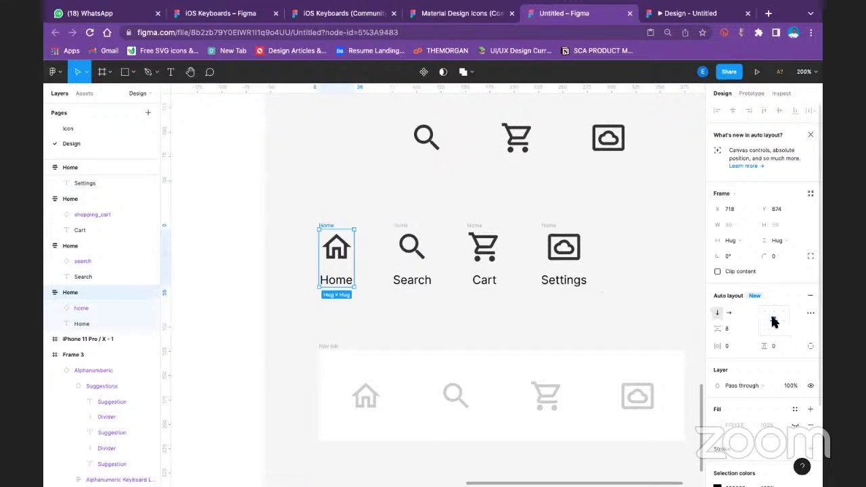
left_click(586, 187)
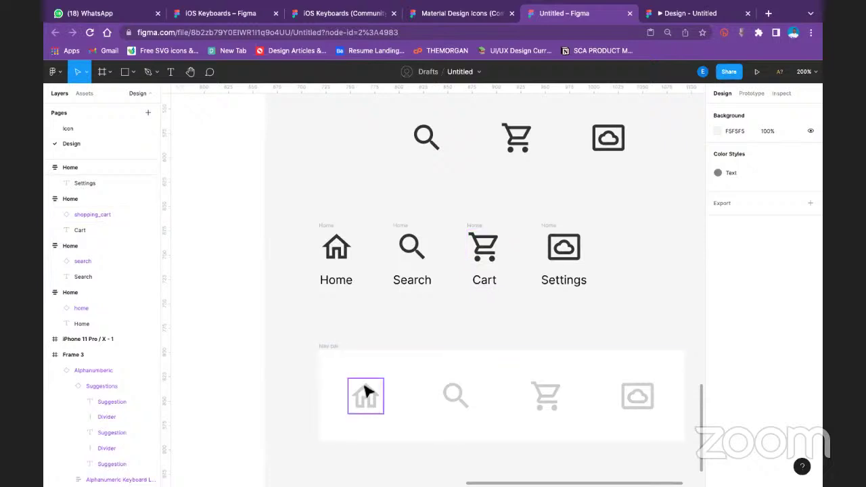
Position the home icon's hover overlay over the nav bar home icon
left_click(365, 392)
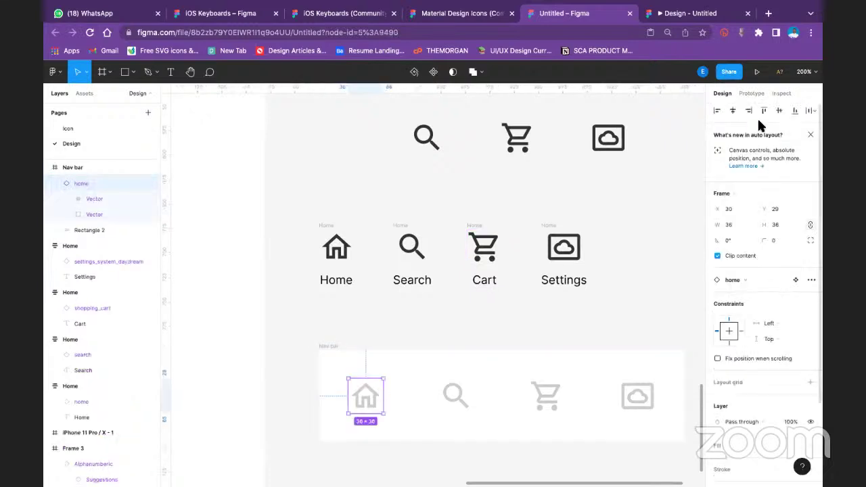
left_click(755, 94)
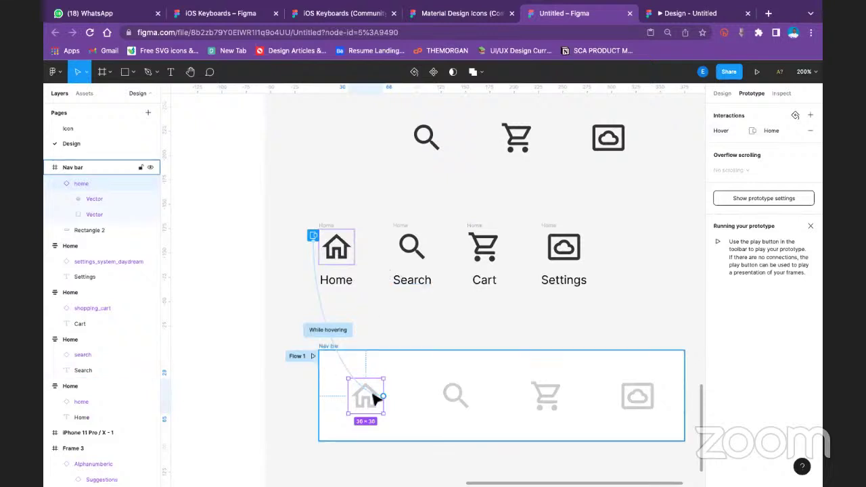
left_click(329, 330)
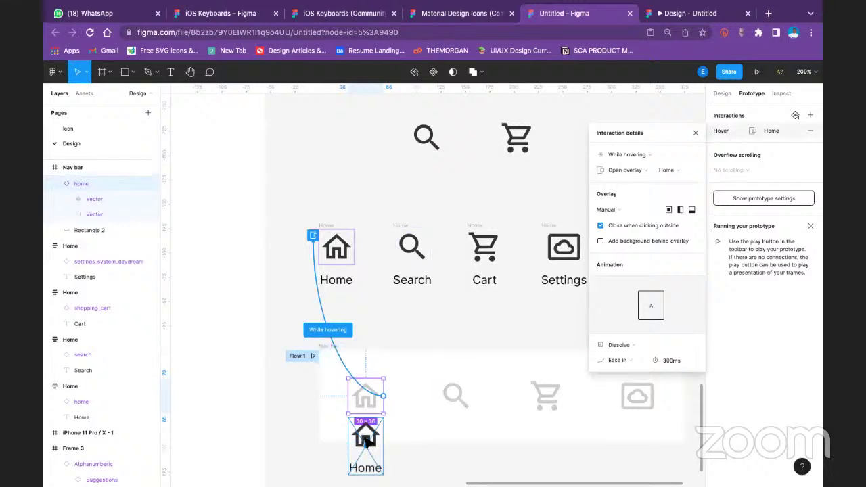
left_click_drag(365, 440, 368, 401)
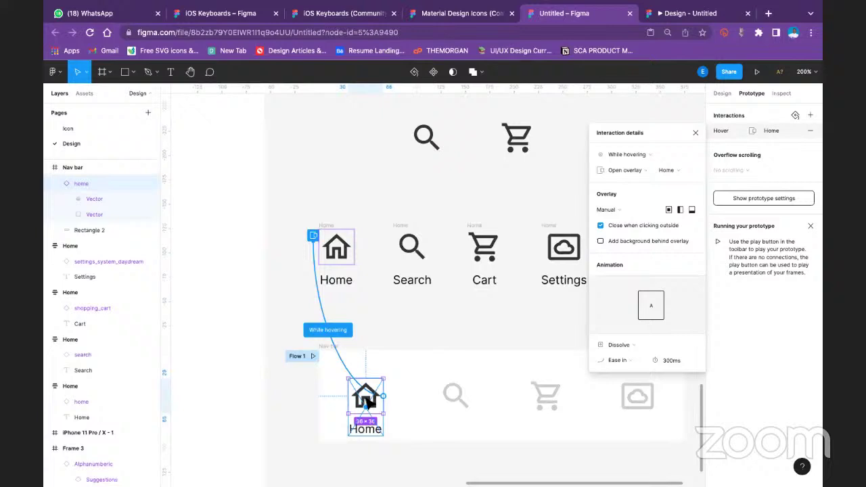
Link the search icon to the Search item as a While hovering, Open overlay interaction
left_click(458, 396)
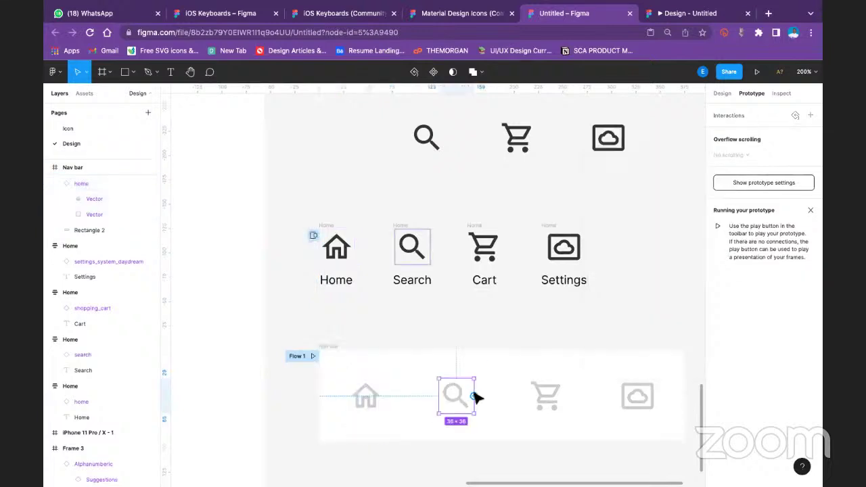
left_click_drag(473, 396, 409, 267)
left_click(639, 159)
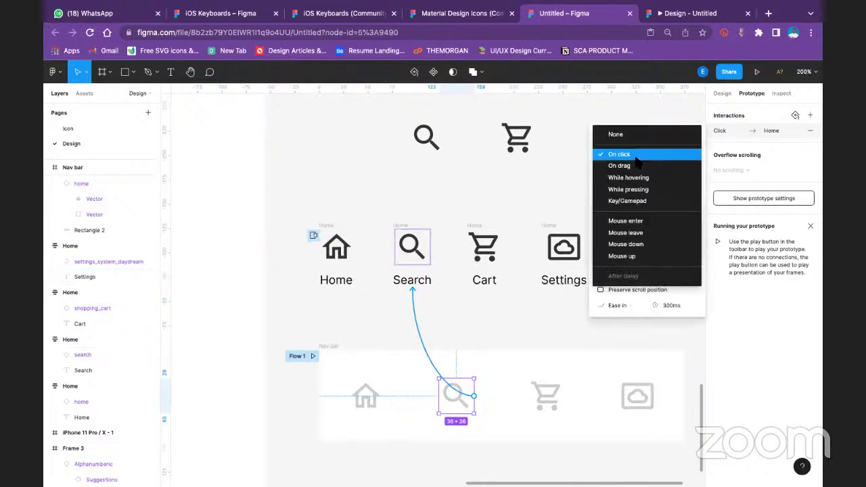
left_click(653, 180)
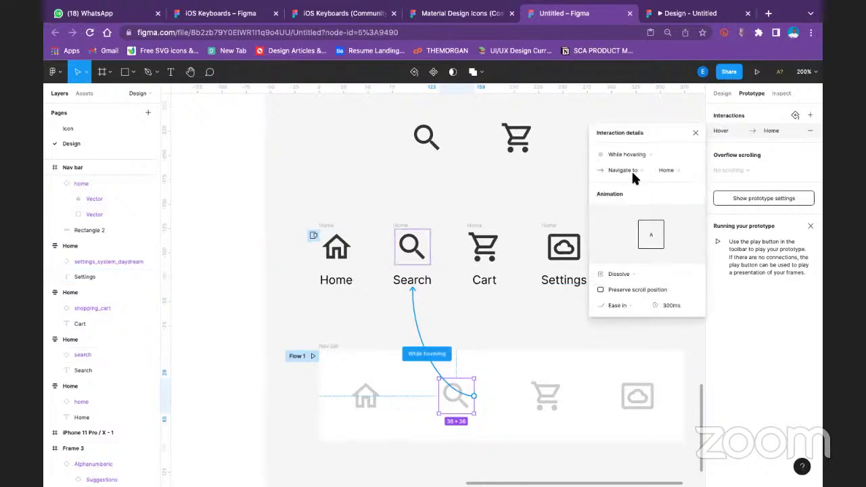
left_click(633, 172)
left_click(635, 202)
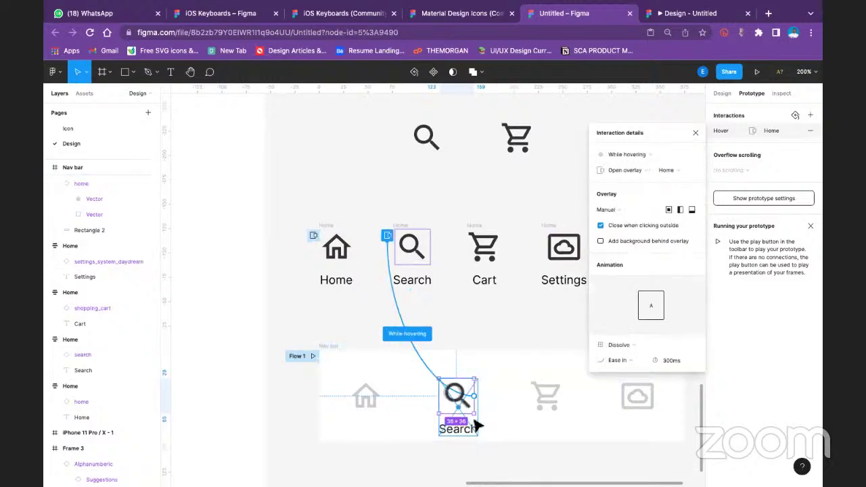
key("alt")
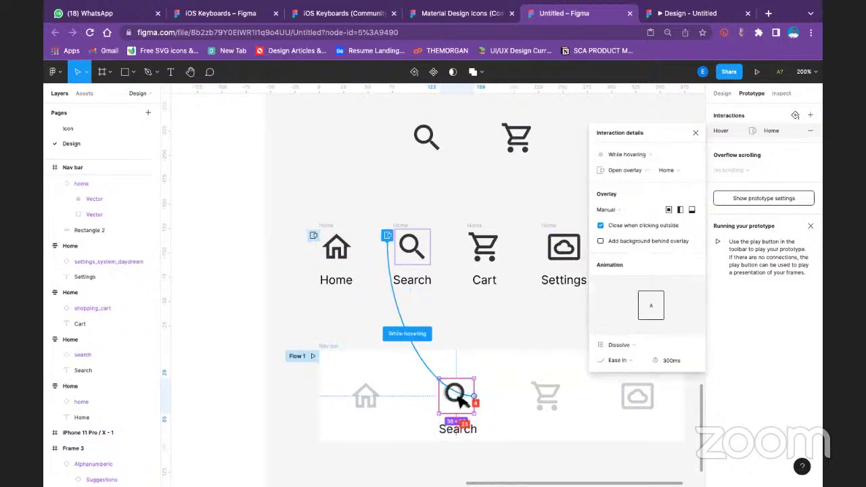
left_click_drag(457, 393, 454, 394)
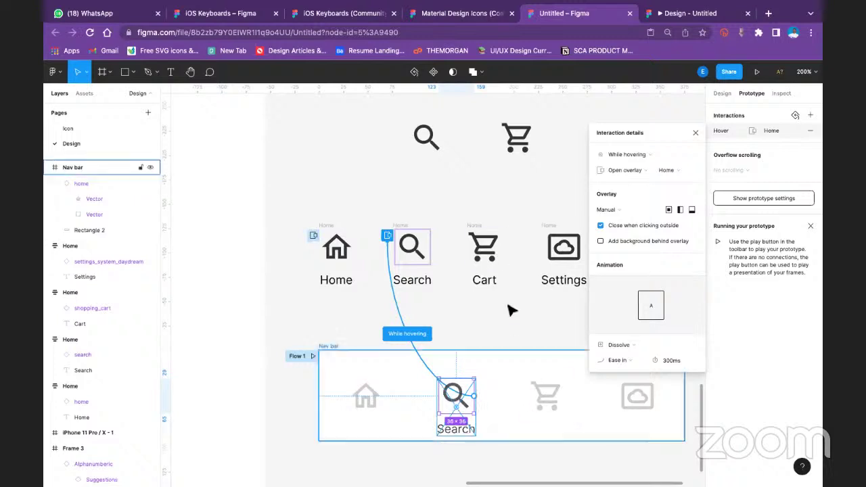
left_click(507, 332)
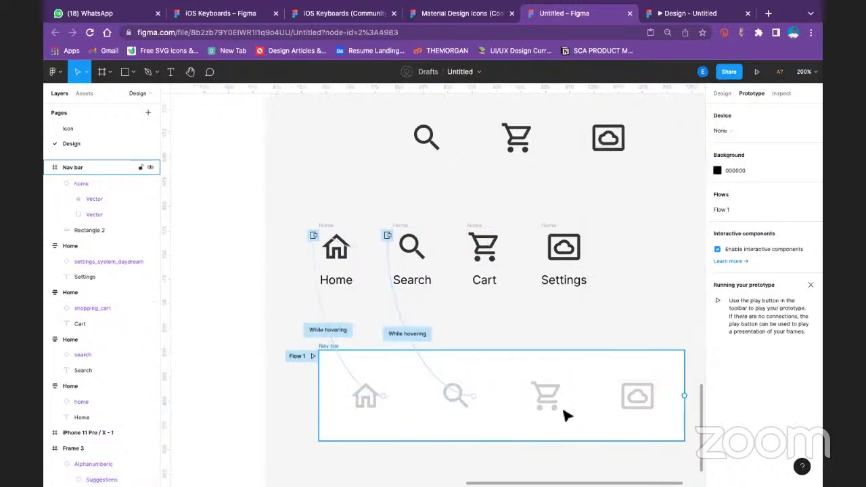
Make hovering the cart icon open the Cart frame as an overlay
left_click(547, 396)
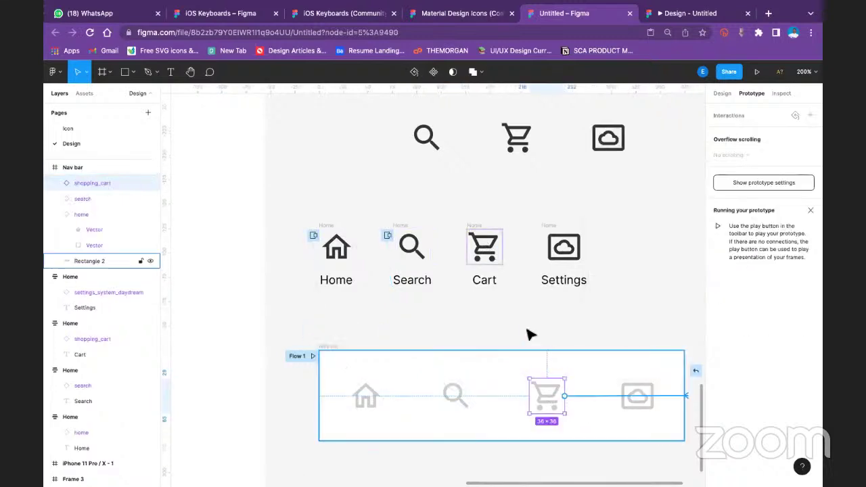
left_click_drag(564, 396, 485, 278)
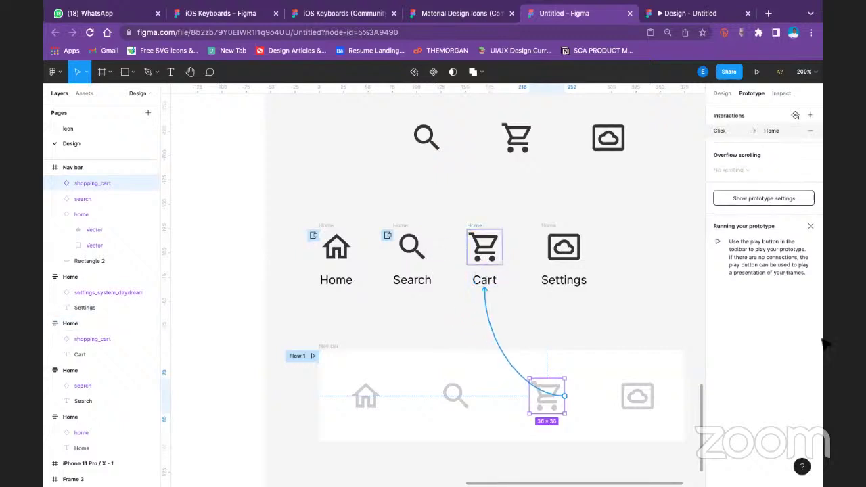
left_click(621, 154)
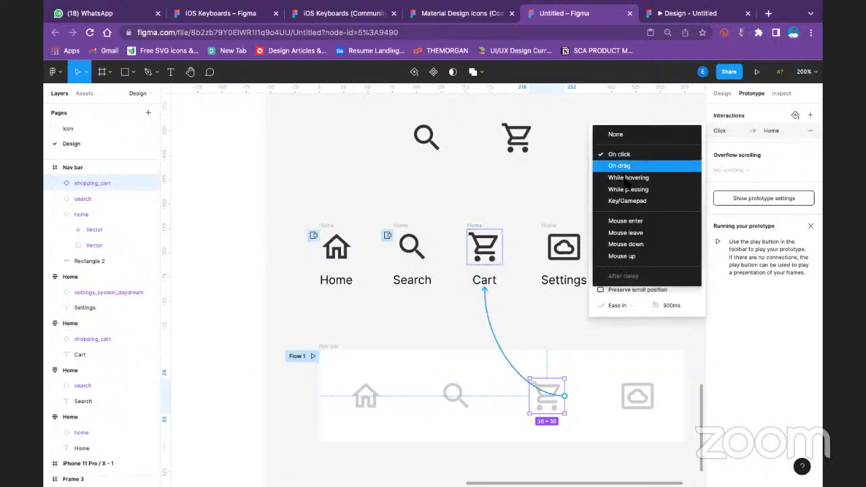
left_click(628, 178)
left_click(623, 172)
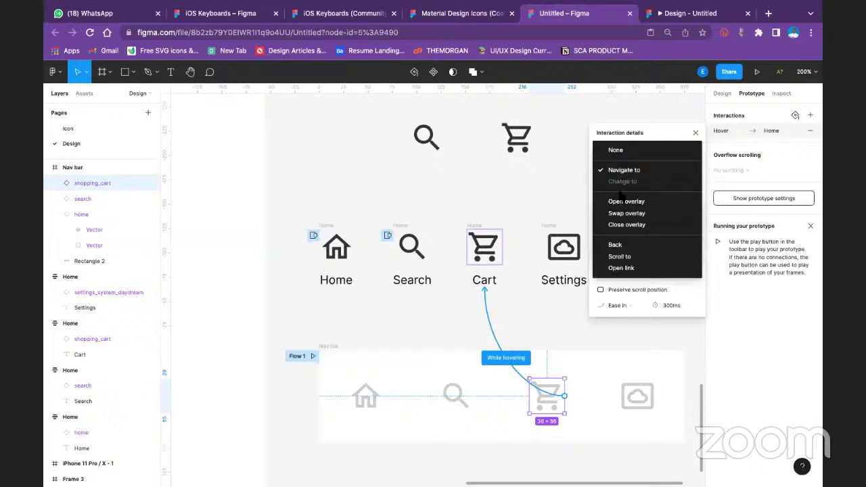
left_click(626, 201)
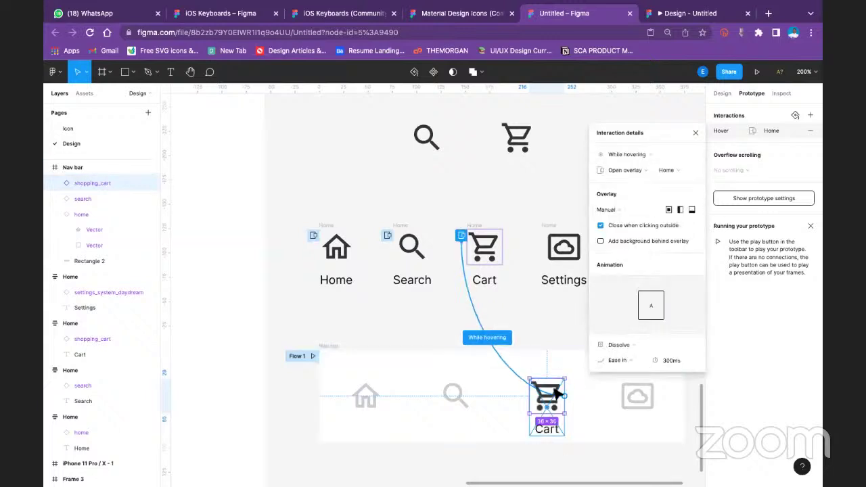
left_click(555, 243)
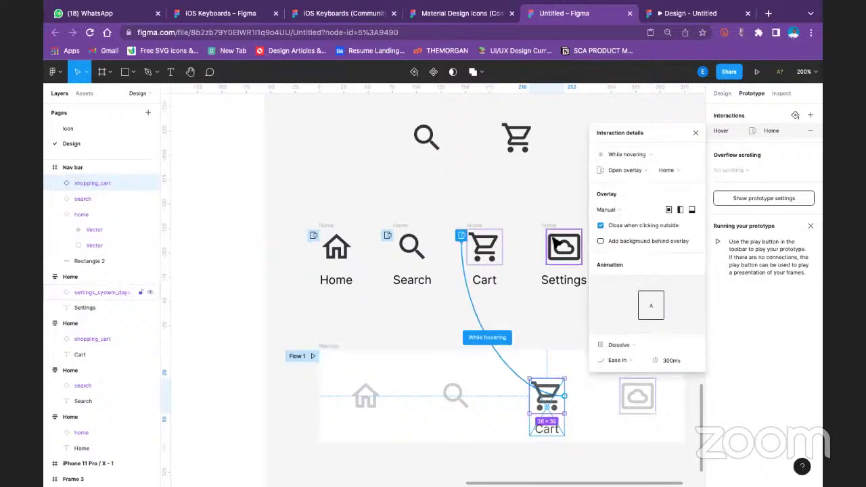
Make hovering the settings icon open the Settings overlay, then preview the Nav bar prototype
left_click(651, 398)
left_click_drag(655, 397, 565, 263)
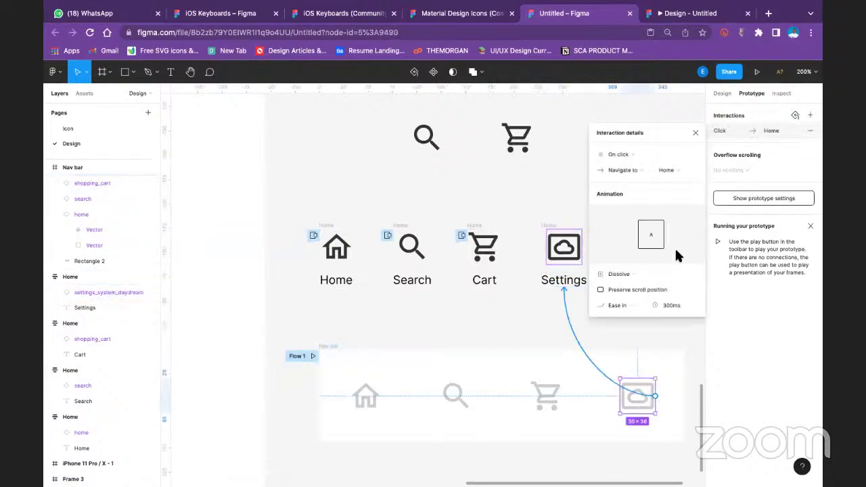
left_click(628, 156)
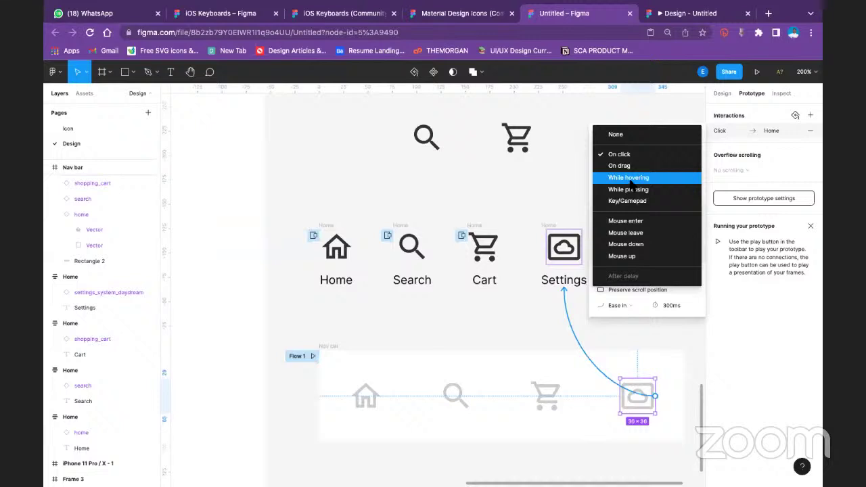
left_click(629, 178)
left_click(629, 171)
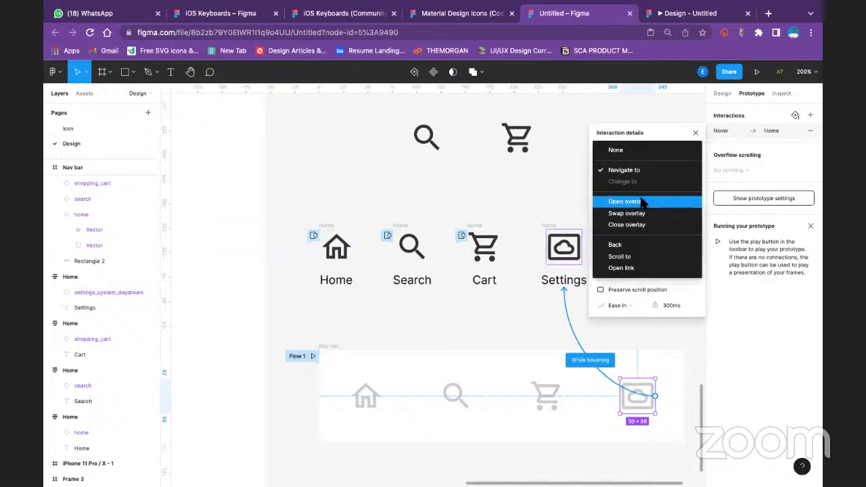
left_click(643, 203)
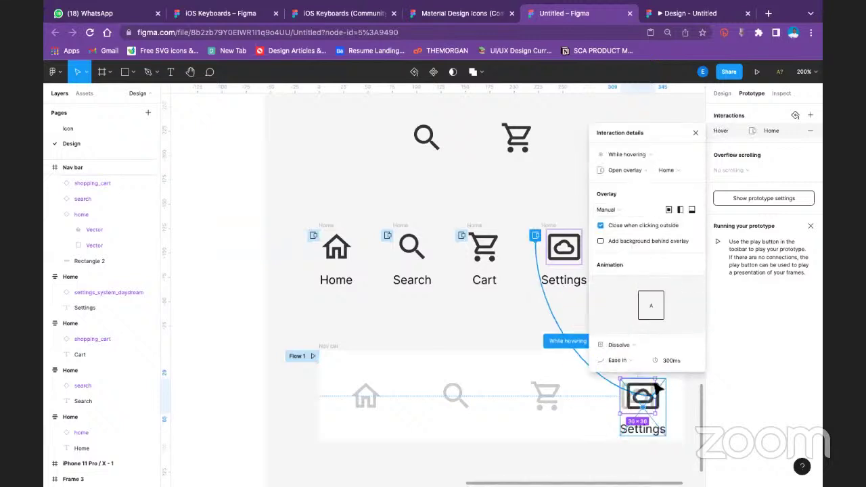
left_click(562, 382)
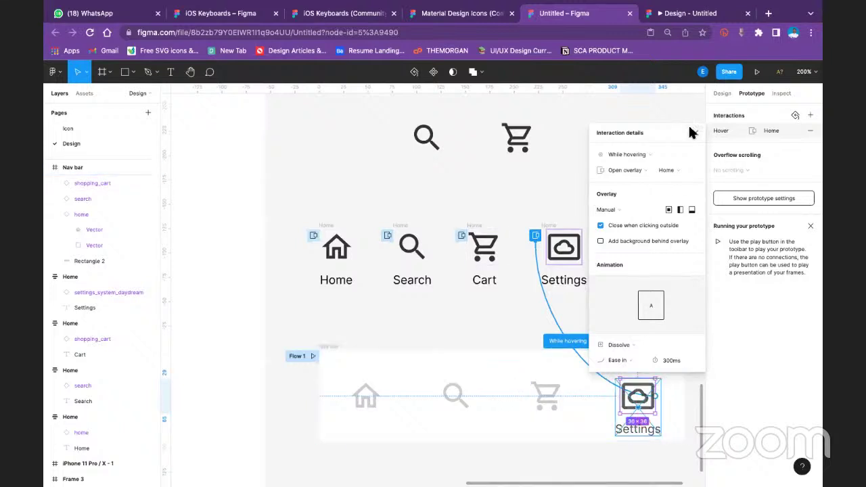
left_click(757, 72)
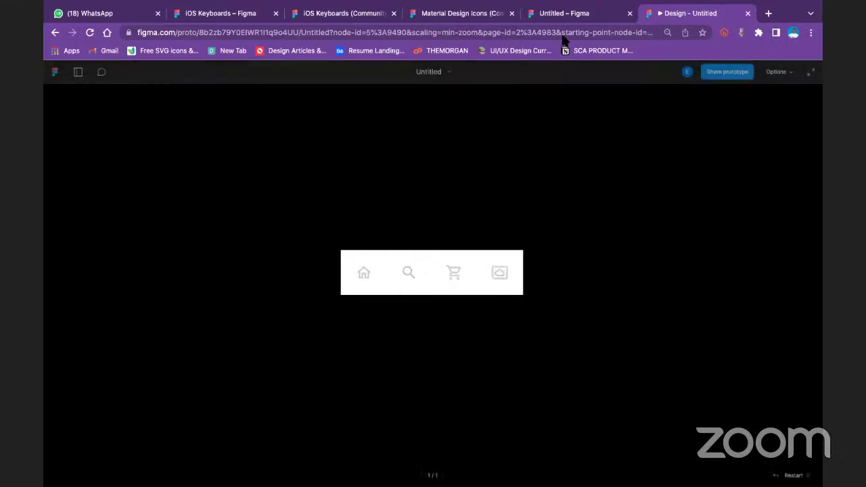
Back in the editor at 100% zoom, remove the spare search, cart and cloud icons
left_click(564, 13)
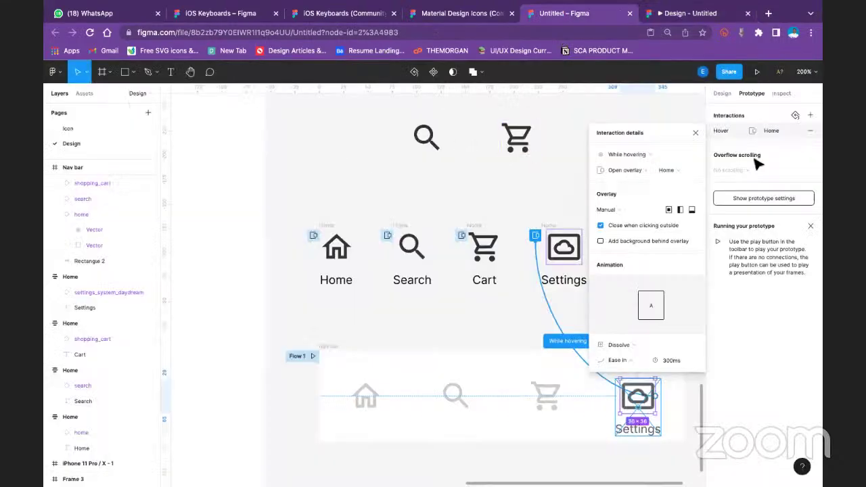
key("Escape")
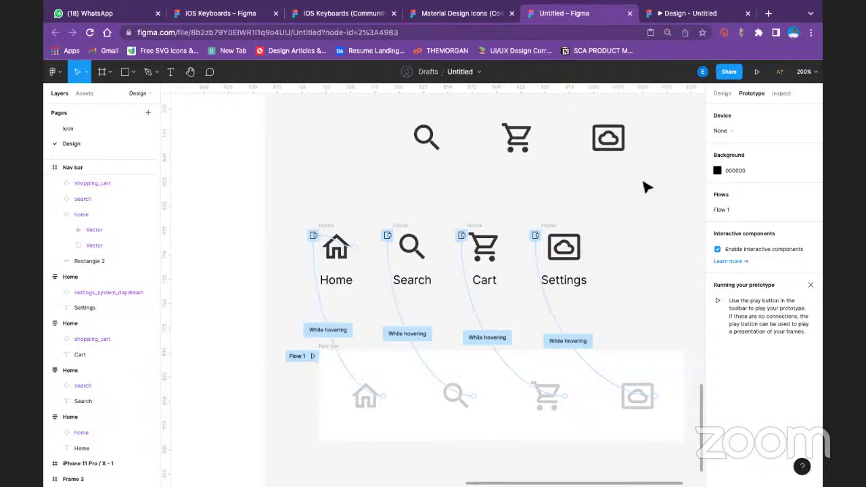
key("shift+0")
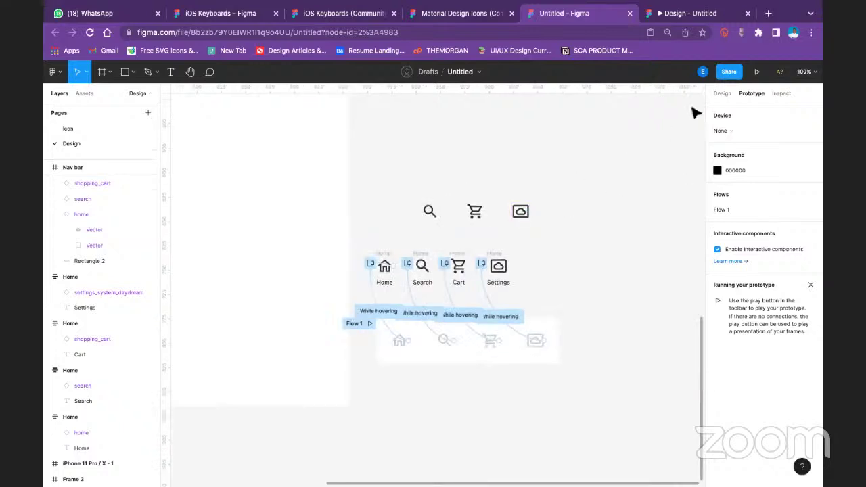
left_click(720, 94)
left_click_drag(378, 163, 546, 222)
key("ctrl+z")
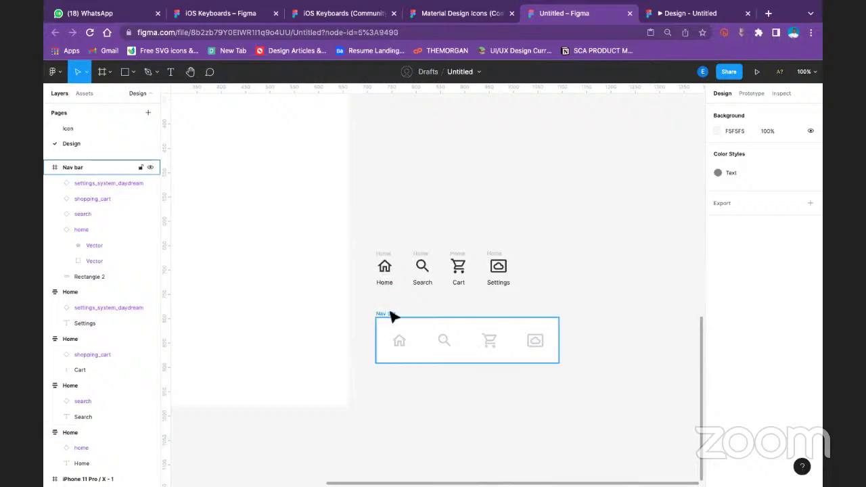
Alt-drag a copy of the Nav bar to the bottom of the iPhone 11 Pro frame
left_click(385, 314)
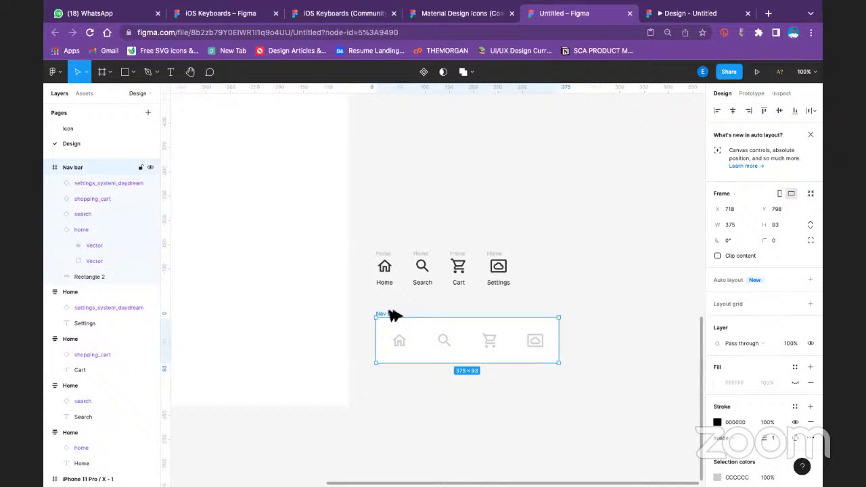
left_click_drag(392, 315, 185, 362)
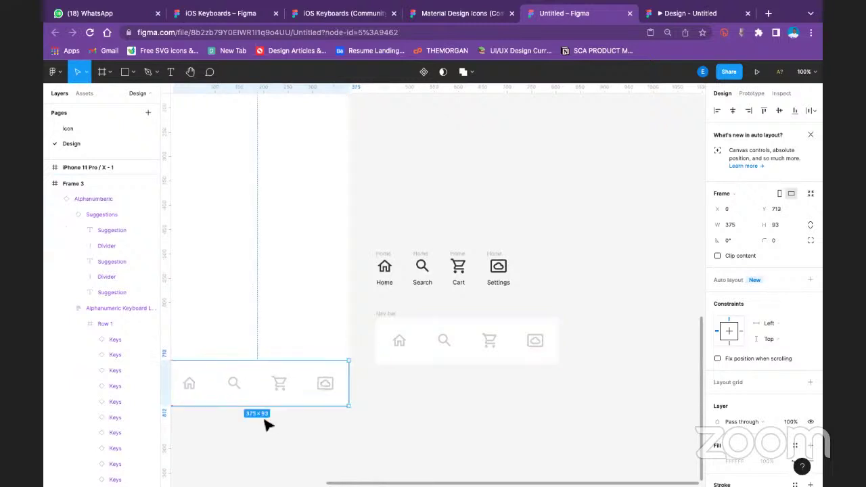
left_click(317, 445)
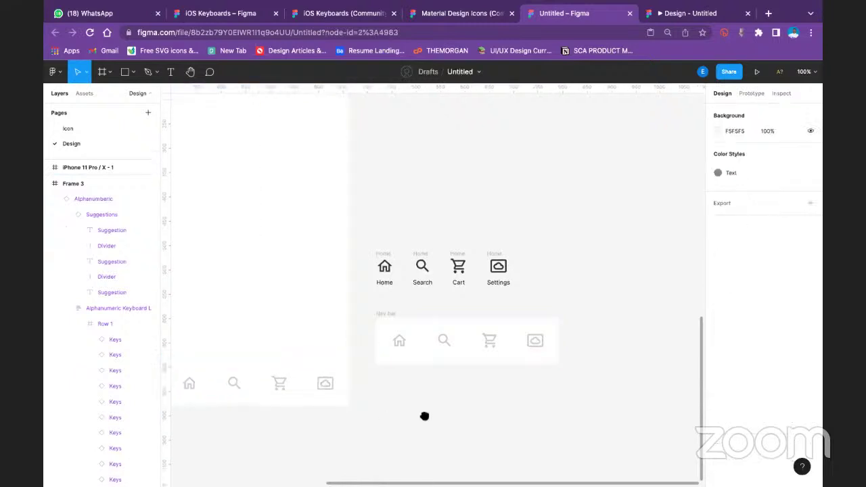
Select the iPhone frame and preview it as a prototype
scroll(423, 413, "left", 5)
left_click_drag(455, 210, 460, 261)
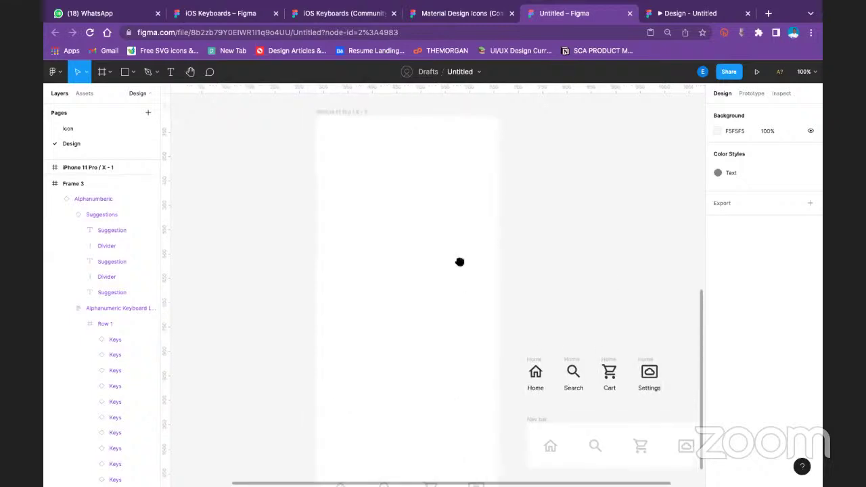
left_click(369, 113)
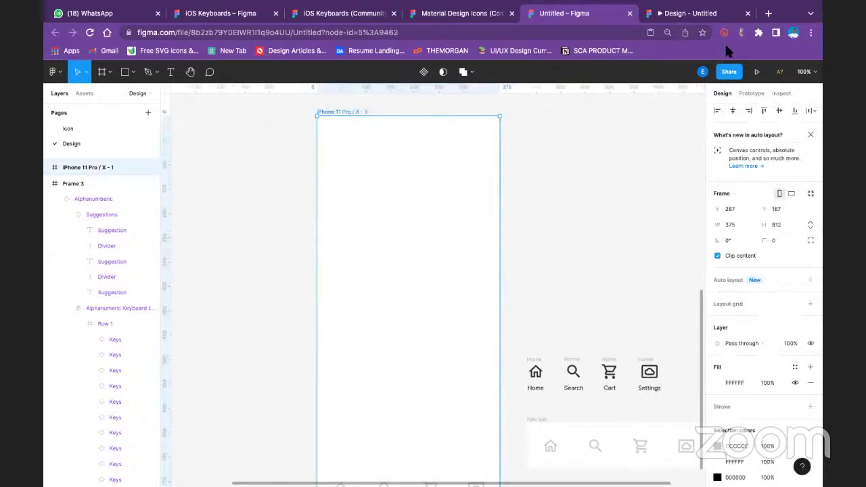
left_click(756, 71)
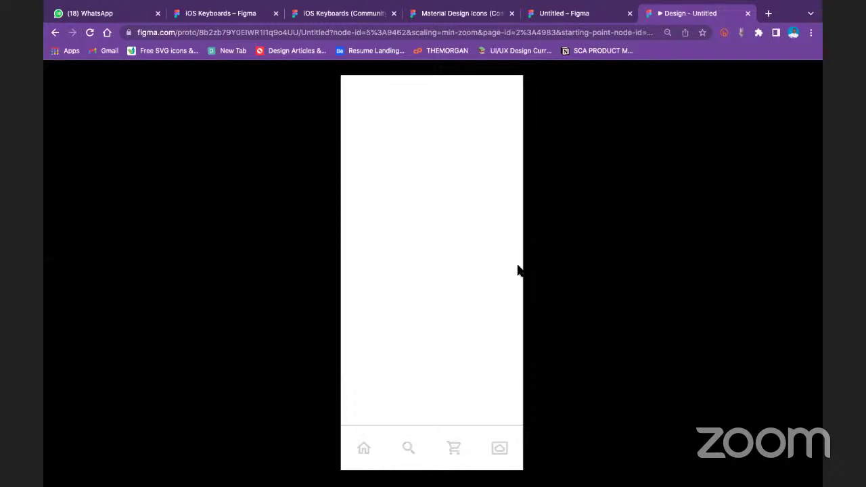
Choose iPhone 11 Pro Max as the prototype device, preview in the mockup, then return to the editor
left_click(574, 14)
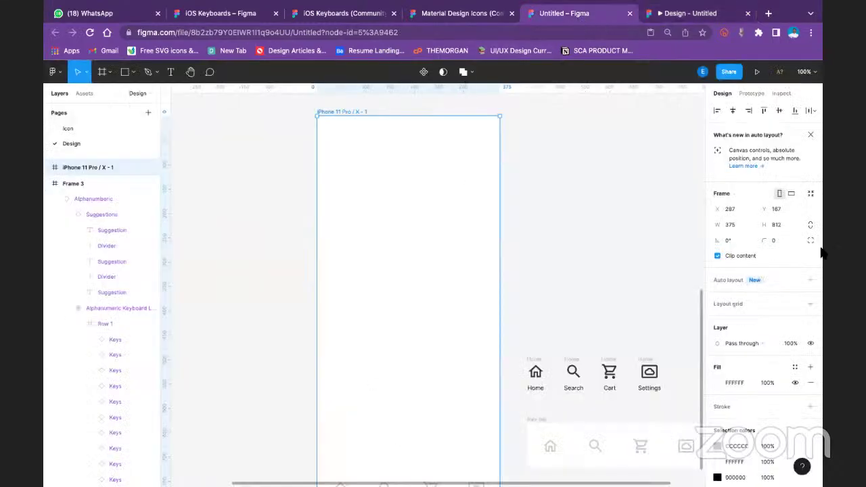
left_click(752, 94)
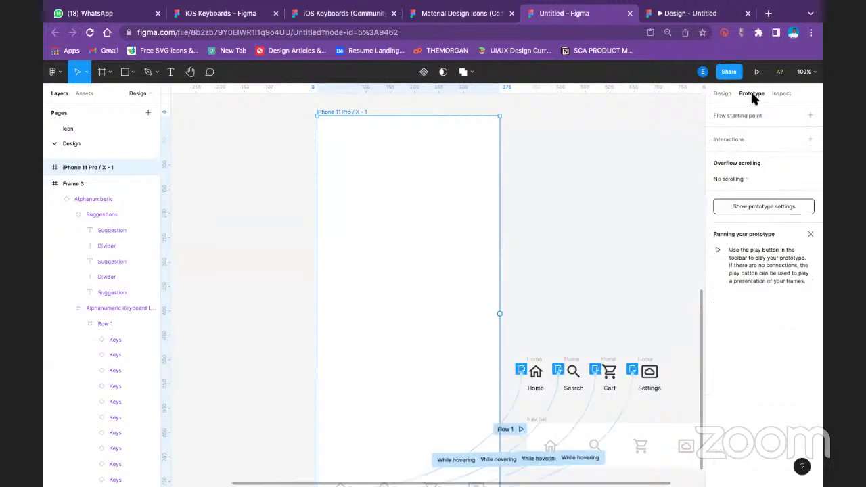
left_click(770, 206)
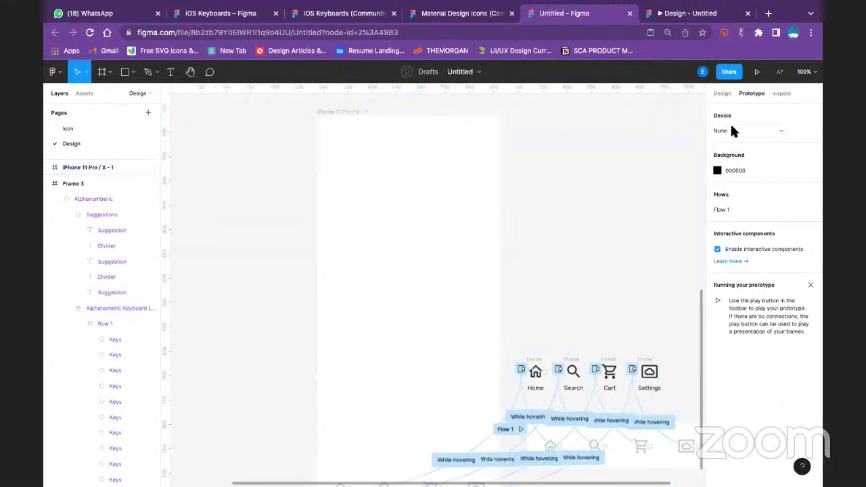
left_click(731, 129)
left_click(771, 201)
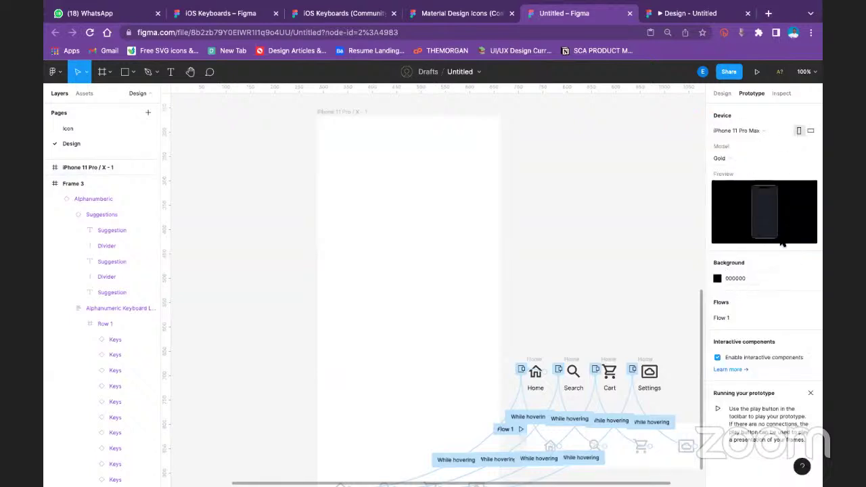
left_click(757, 71)
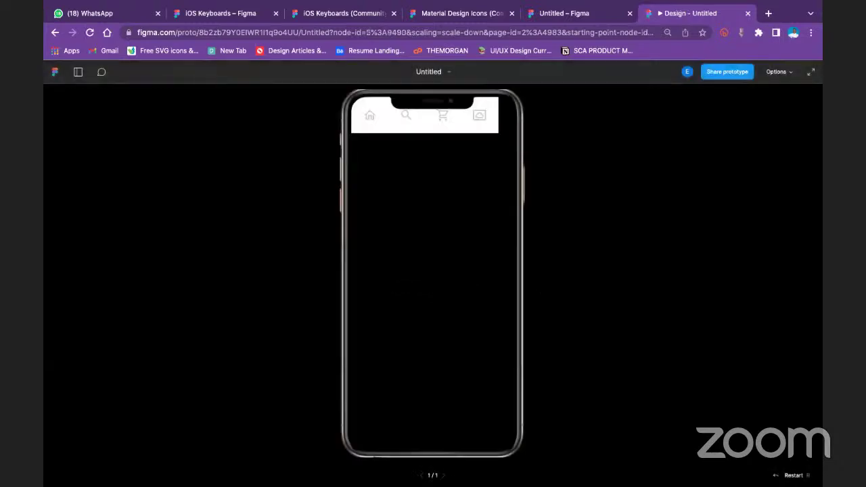
left_click(568, 14)
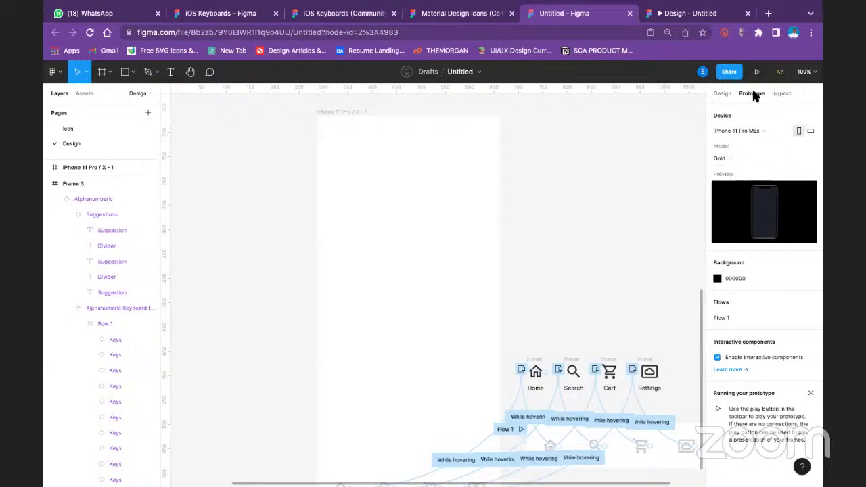
Select the iPhone 11 Pro / X - 1 frame and open the file-wide prototype settings
mouse_move(719, 320)
scroll(582, 335, "down", 3)
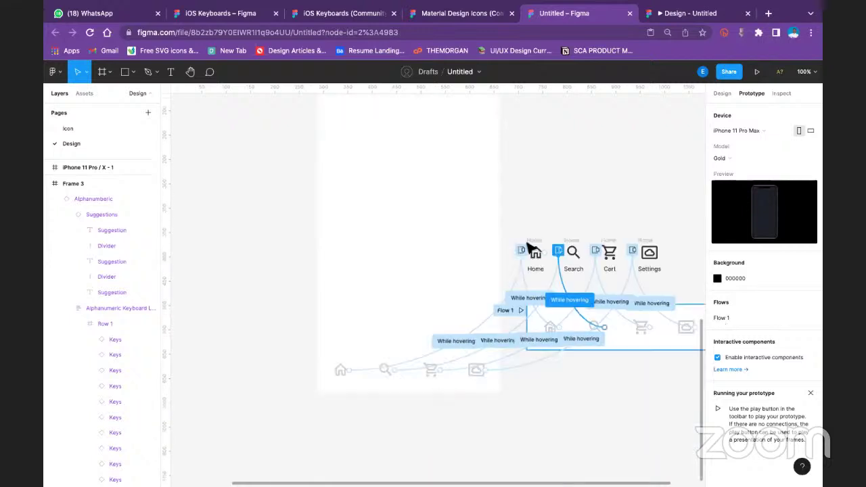
left_click(532, 252)
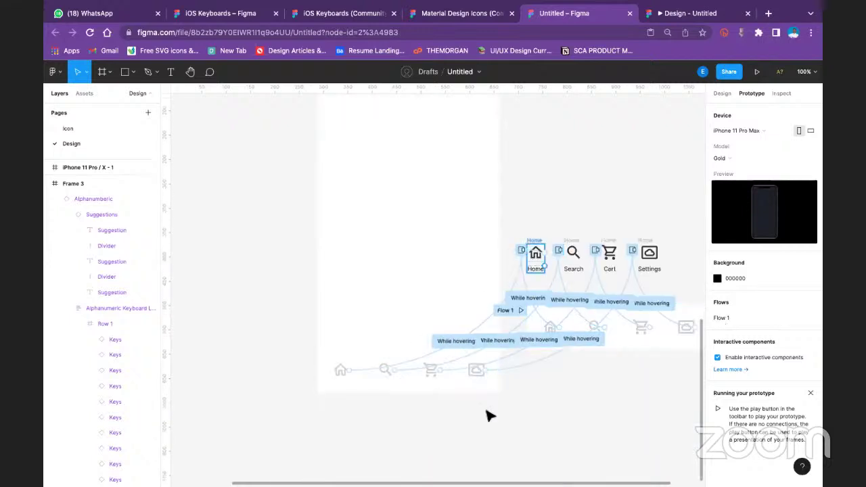
scroll(467, 253, "up", 3)
left_click(359, 114)
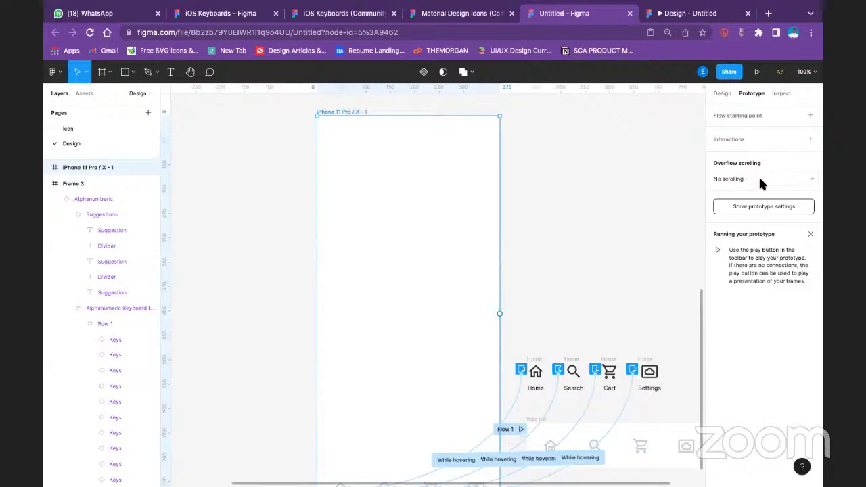
left_click(760, 206)
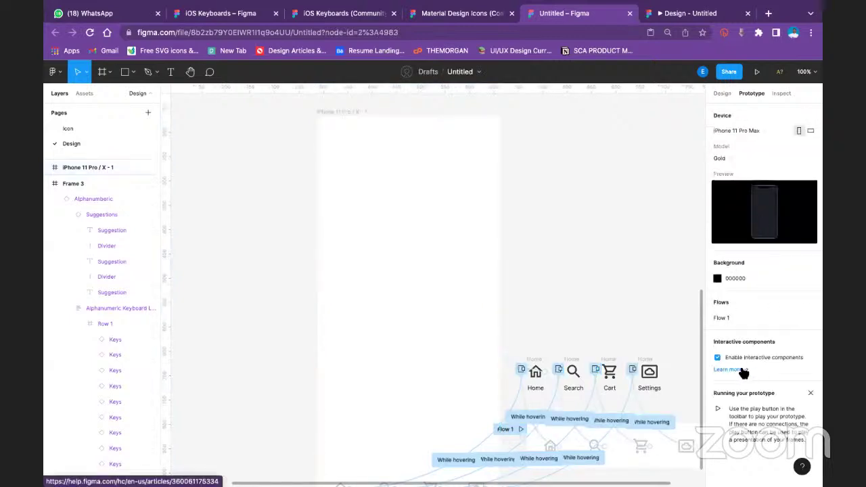
left_click(741, 370)
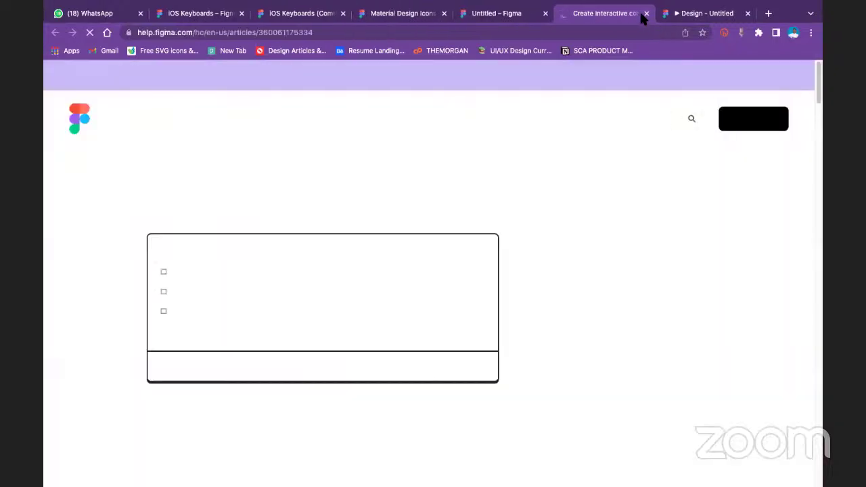
left_click(647, 13)
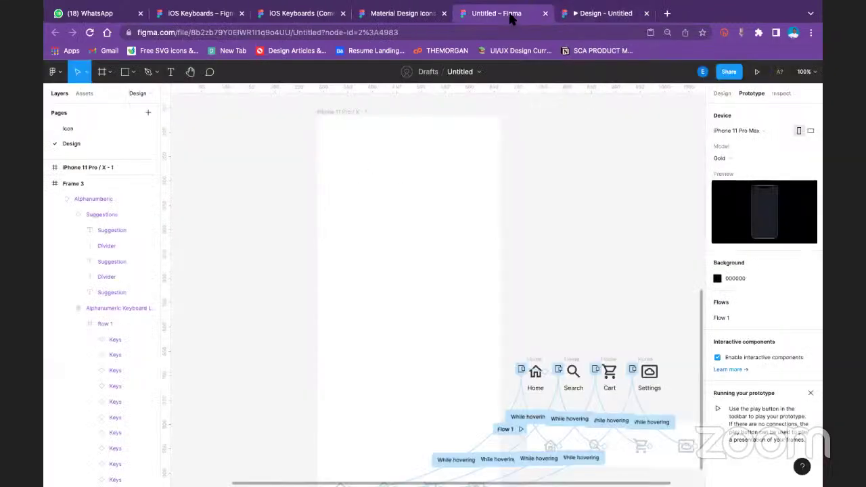
left_click(672, 15)
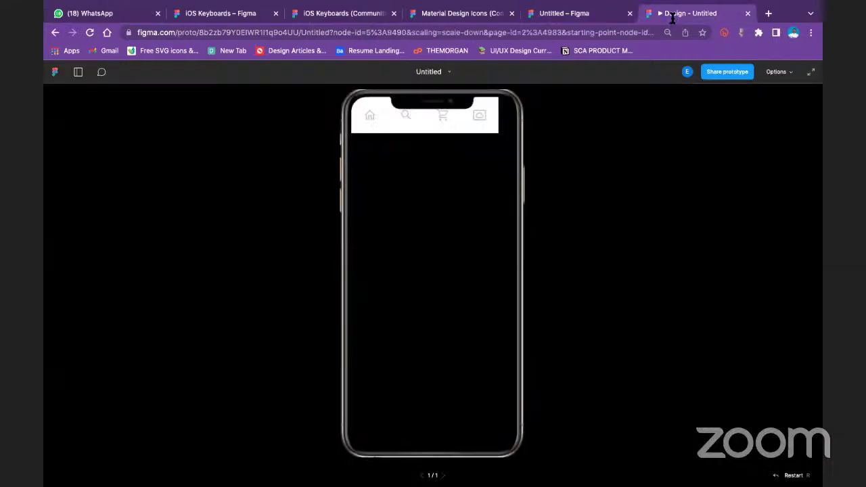
left_click(587, 13)
Set the preview device to None and play the prototype
left_click(723, 159)
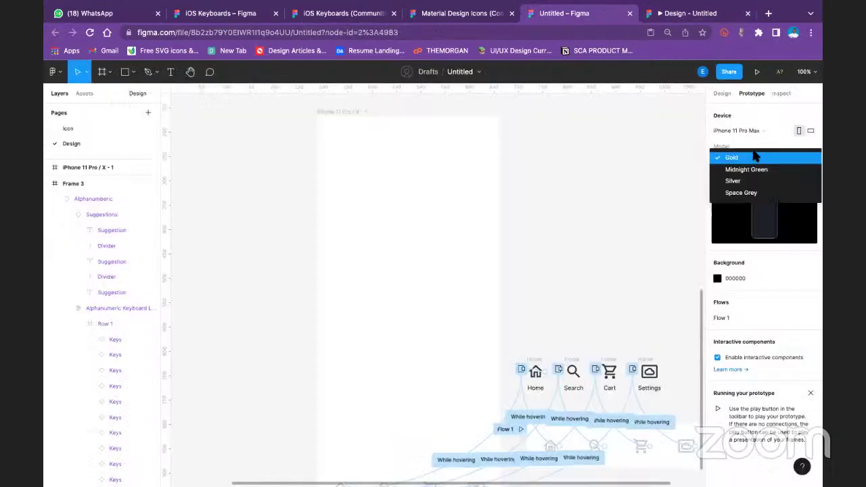
left_click(759, 128)
left_click(758, 128)
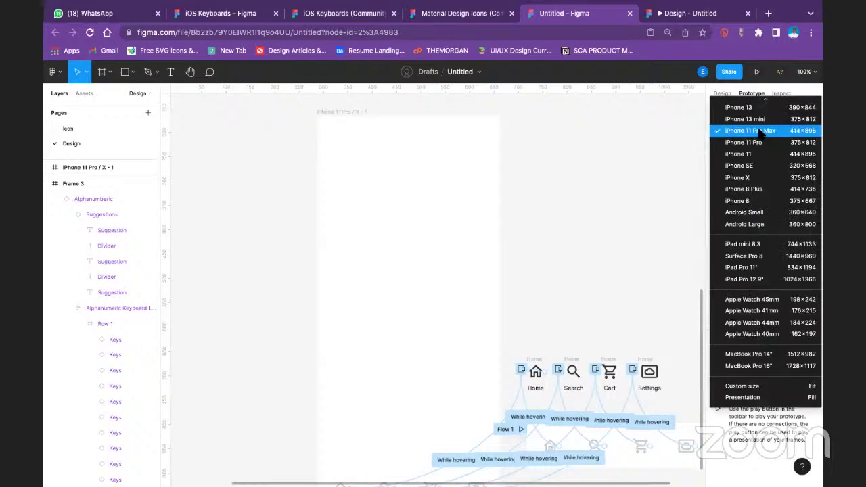
scroll(751, 122, "up", 2)
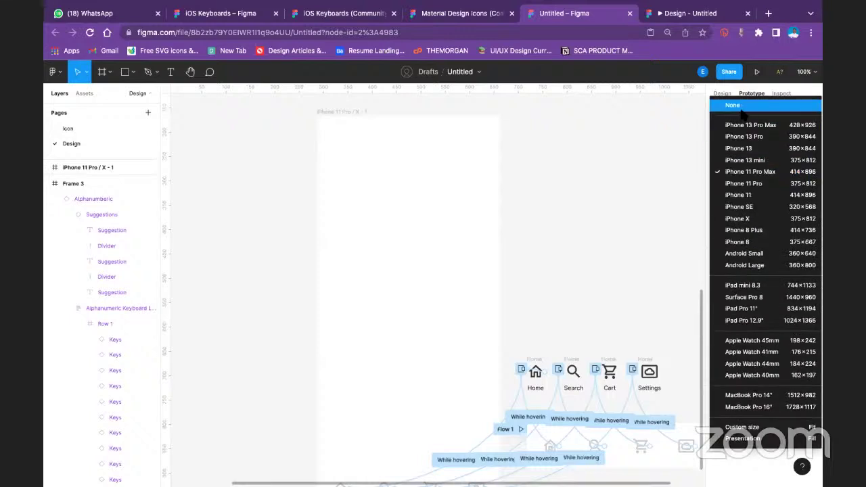
left_click(743, 113)
left_click(757, 72)
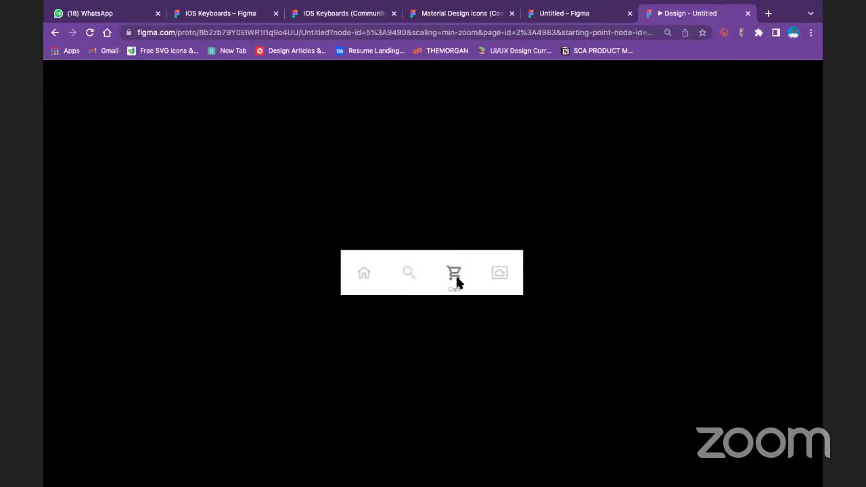
Try the Settings and Home icons in the prototype, then return to the editor and select the iPhone frame
left_click(488, 271)
left_click(364, 276)
left_click(565, 13)
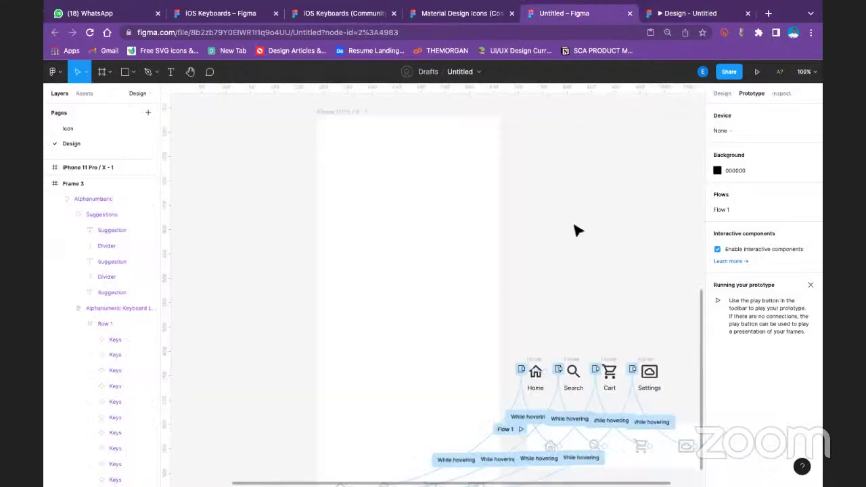
key("minus")
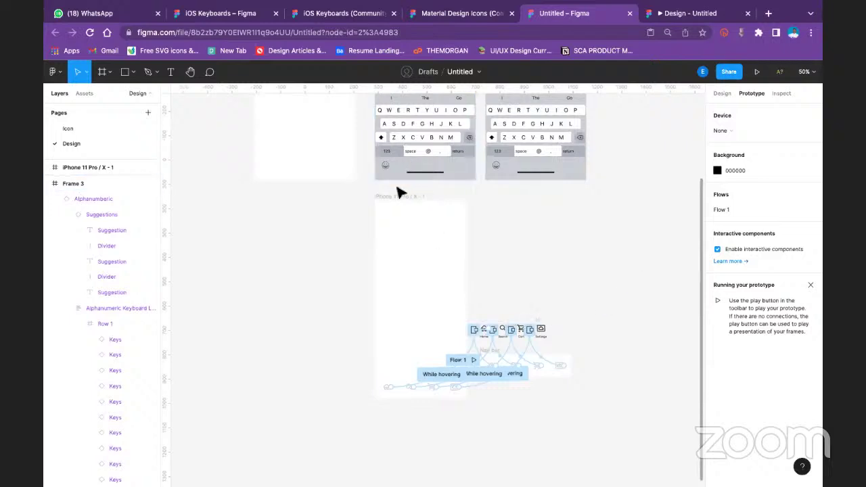
left_click(398, 196)
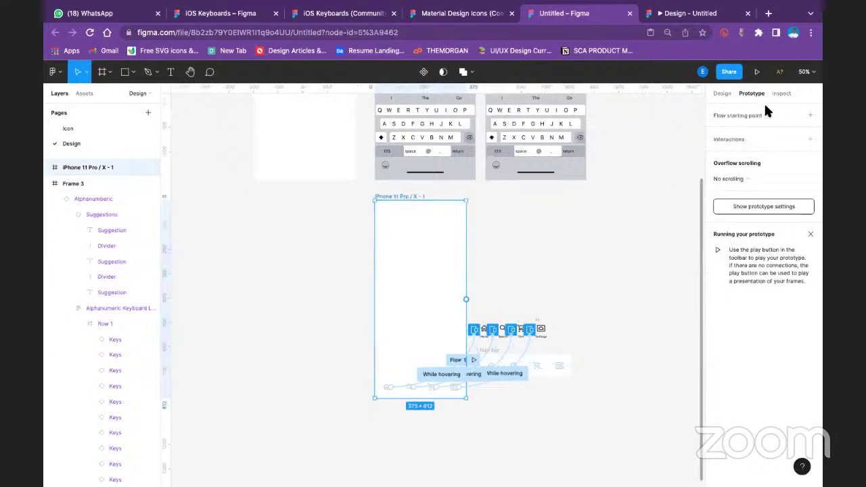
On the iPhone 11 Pro / X - 1 frame's prototype properties, keep No scrolling and add an interaction
left_click(602, 303)
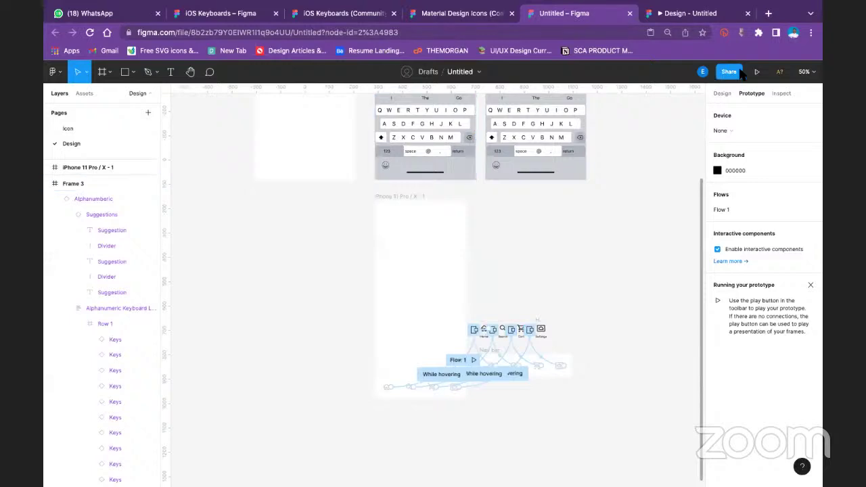
left_click(722, 94)
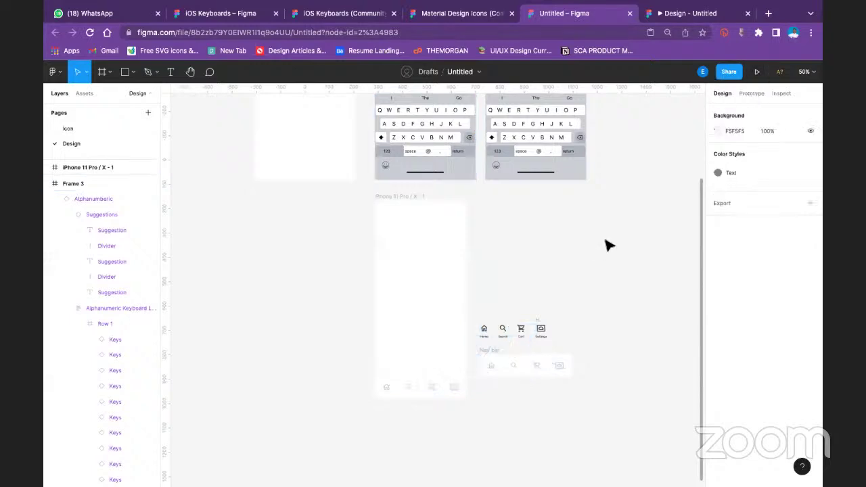
left_click(396, 196)
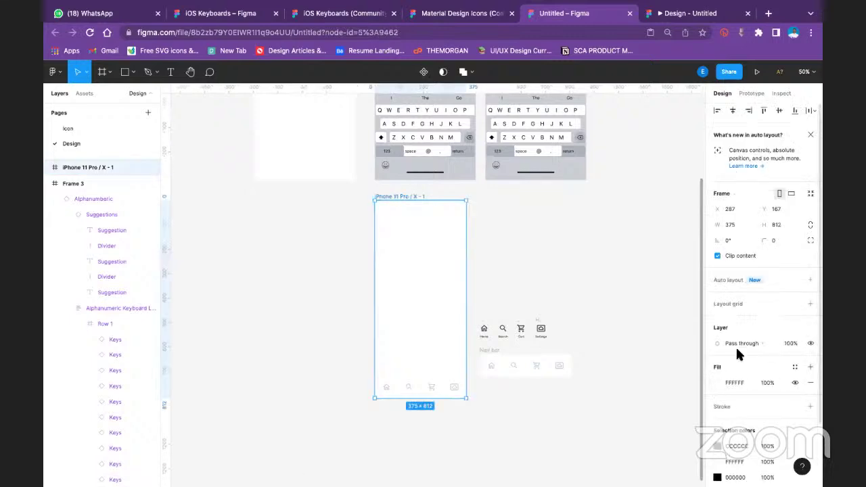
scroll(743, 337, "down", 2)
scroll(742, 271, "up", 2)
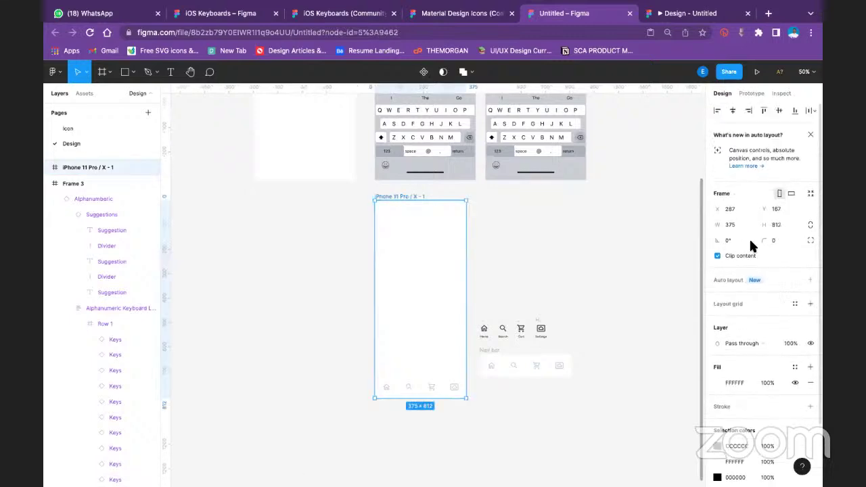
left_click(751, 95)
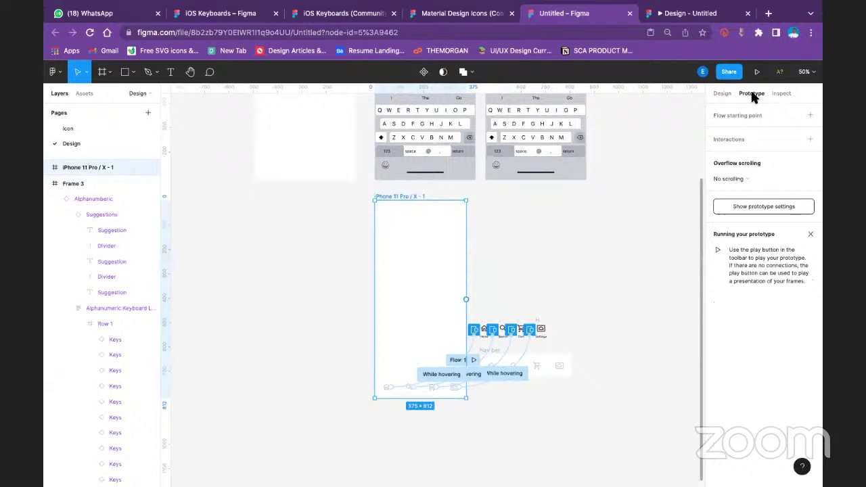
left_click(748, 177)
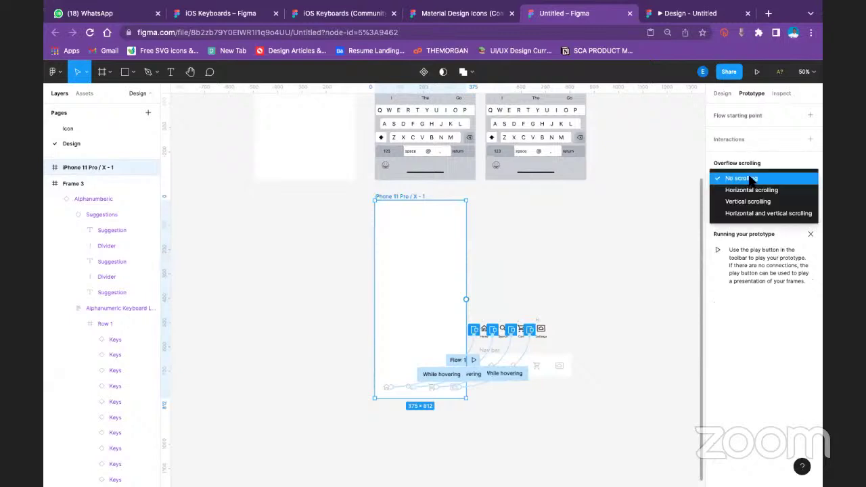
left_click(750, 179)
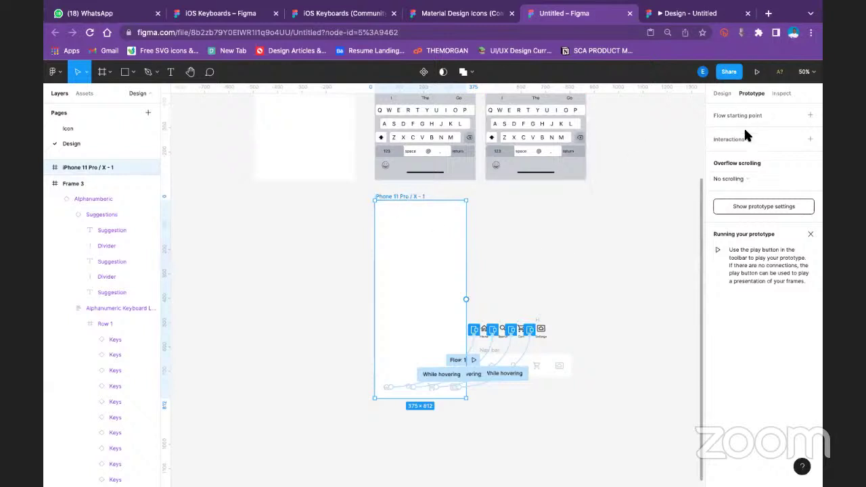
left_click(750, 136)
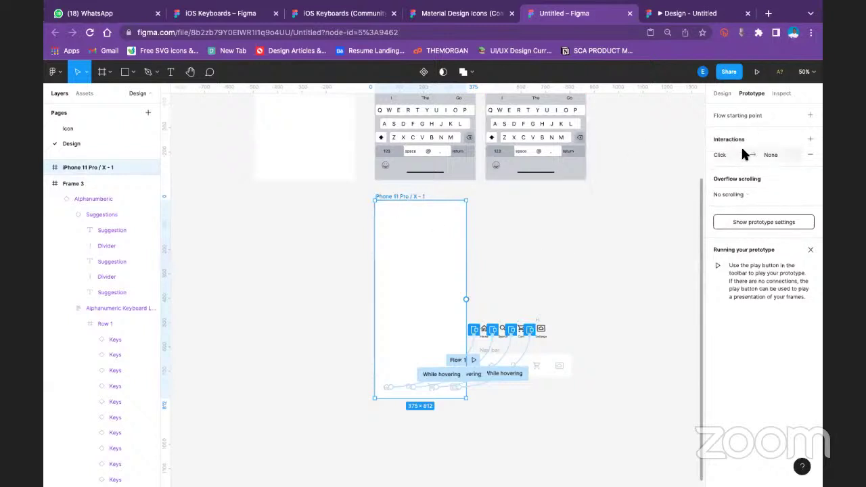
Set the iPhone frame's interaction trigger to While hovering, then undo a trial overlay to iPhone 11 Pro Max - 1
left_click(743, 154)
left_click(634, 176)
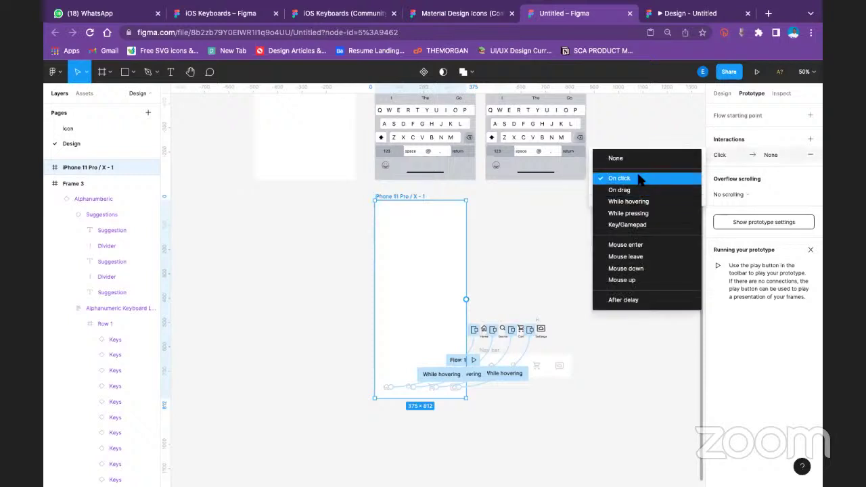
left_click(650, 202)
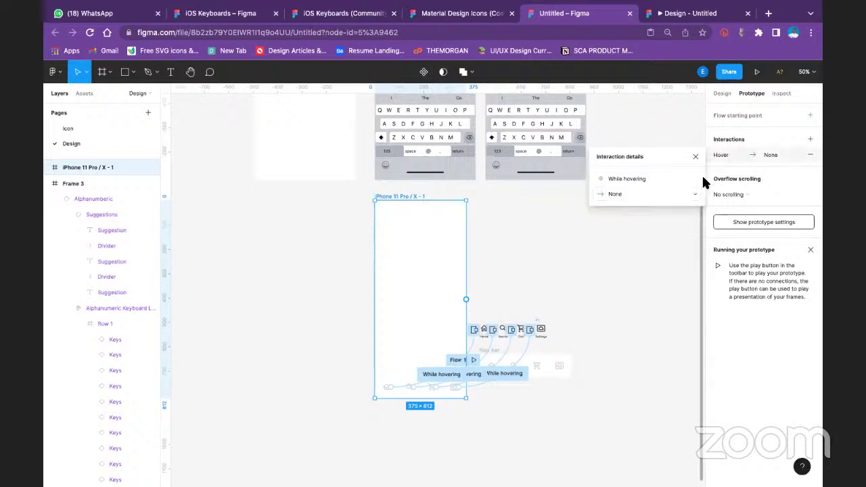
left_click(664, 195)
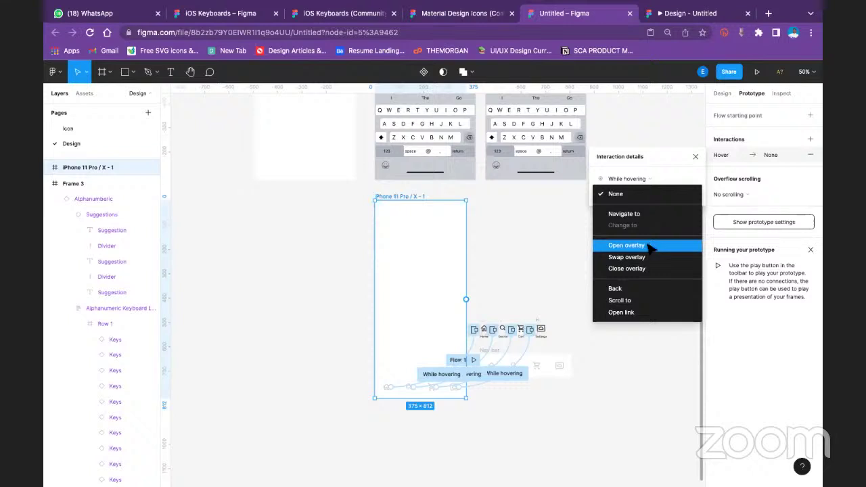
left_click(651, 246)
left_click(681, 194)
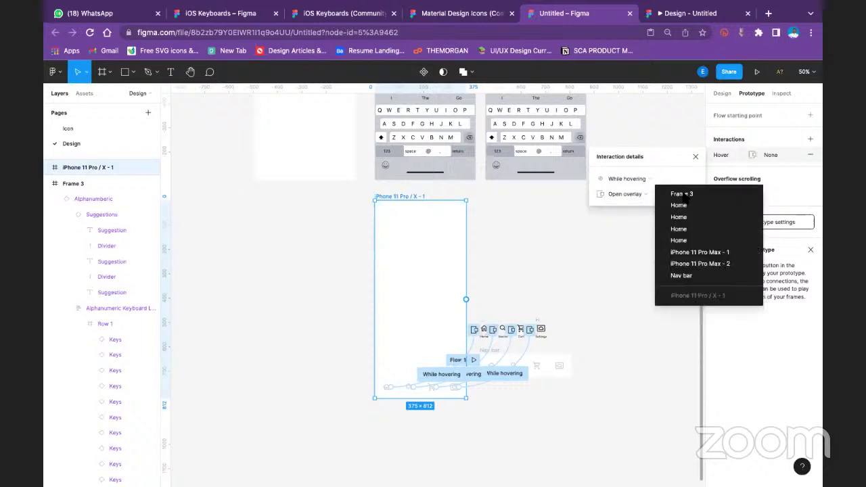
left_click(707, 251)
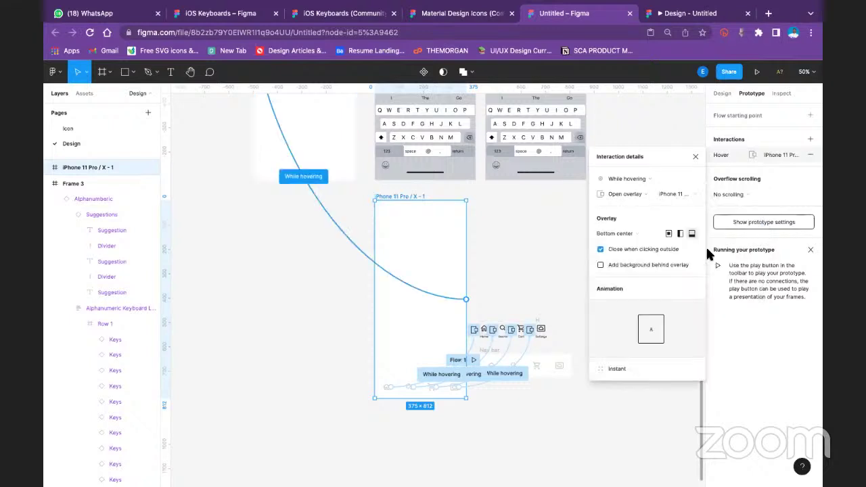
left_click(695, 157)
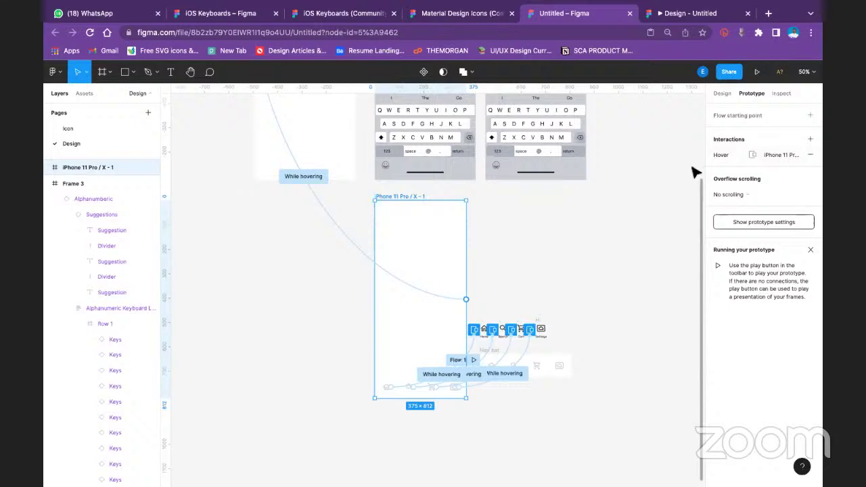
key("ctrl+z")
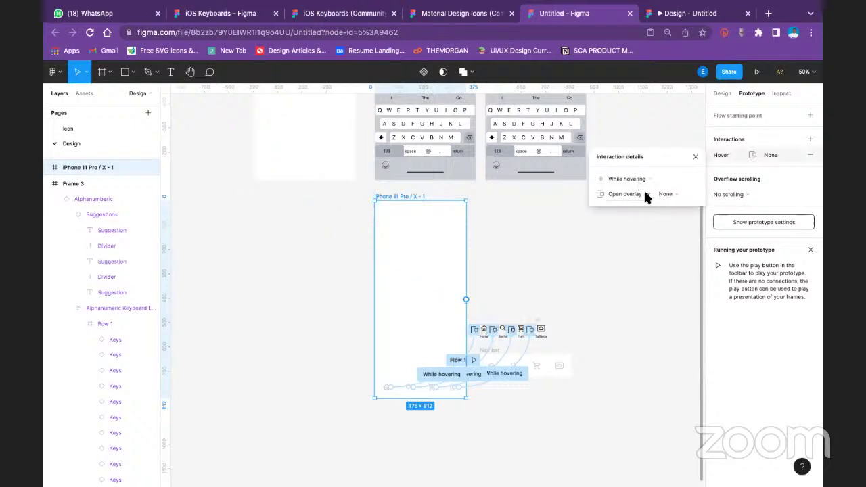
Make the hover action Navigate to the Nav bar frame and present the prototype
left_click(645, 195)
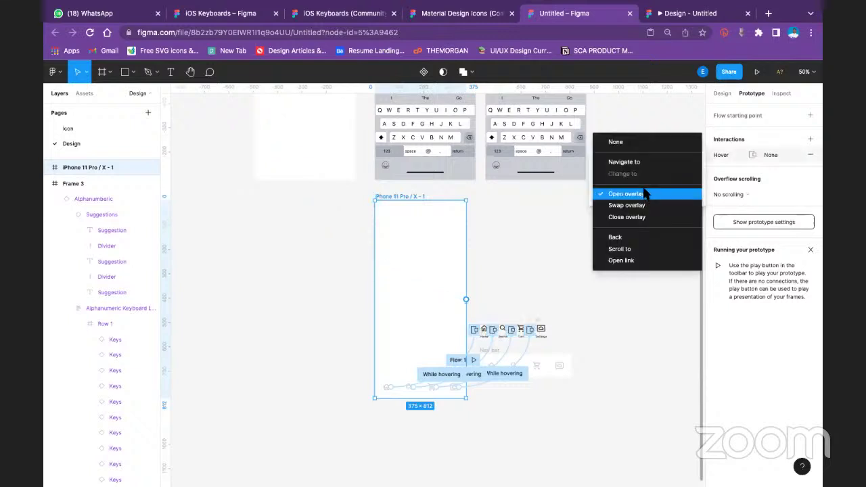
left_click(646, 162)
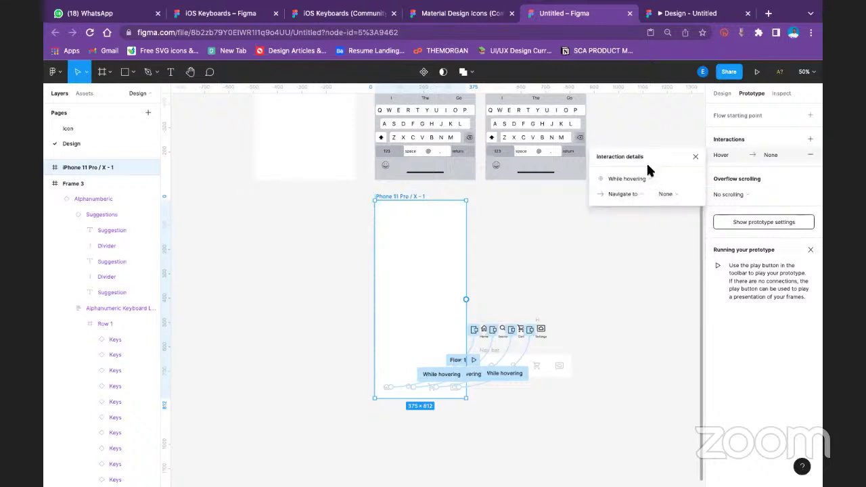
left_click(680, 195)
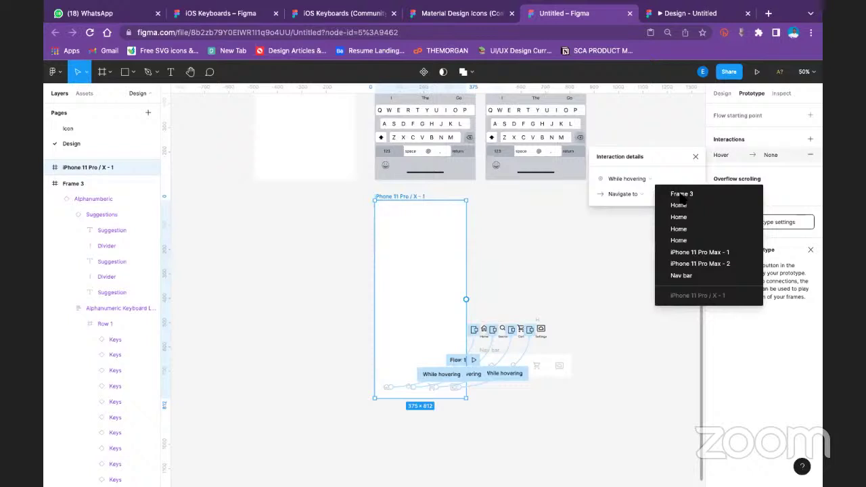
left_click(681, 275)
left_click(757, 72)
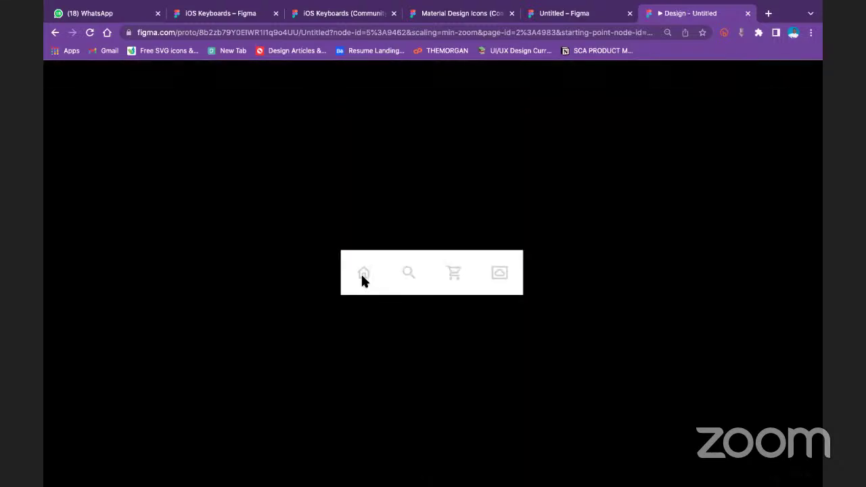
Back in the editor, undo four times to remove the hover-to-Nav bar link and the nested nav bar copy
left_click(580, 15)
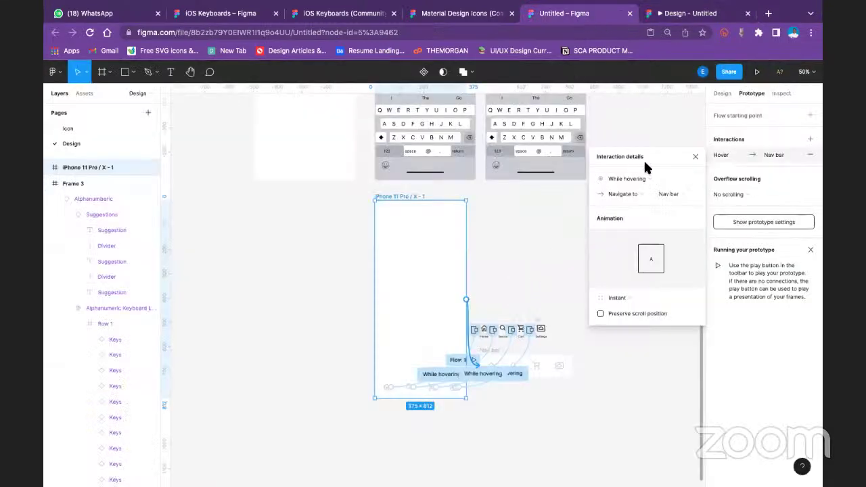
left_click(696, 157)
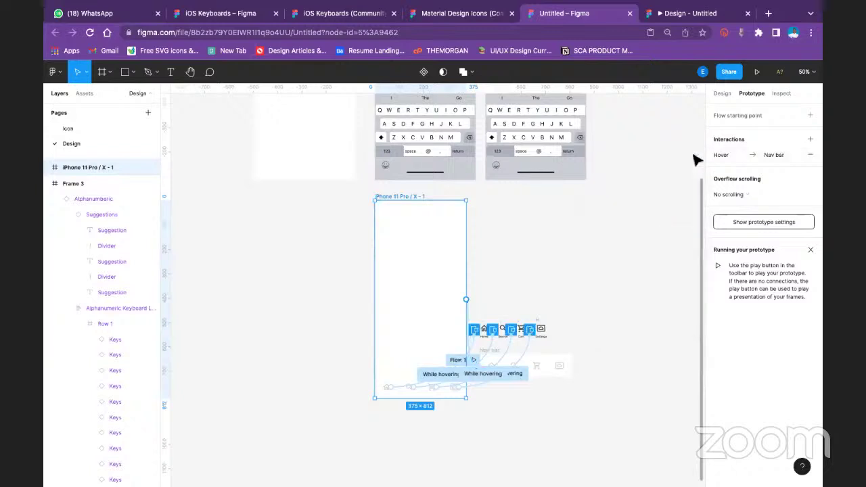
key("ctrl+z")
key("ctrl+z")
key("ctrl+z")
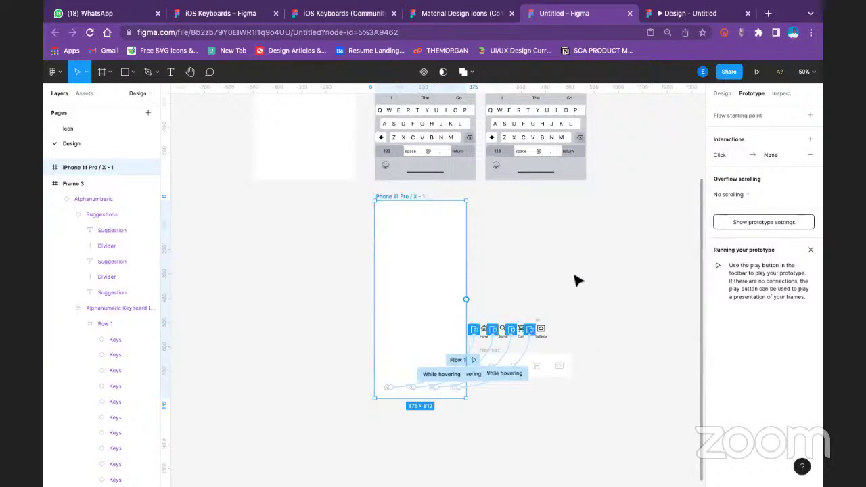
key("ctrl+z")
key("ctrl+z")
key("ctrl+z")
key("ctrl+z")
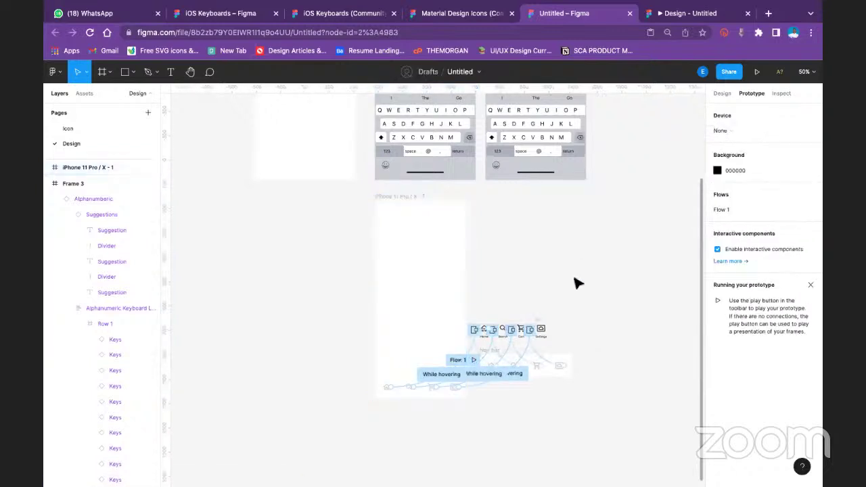
key("ctrl+z")
key("ctrl+z")
key("ctrl+z")
key("ctrl+z")
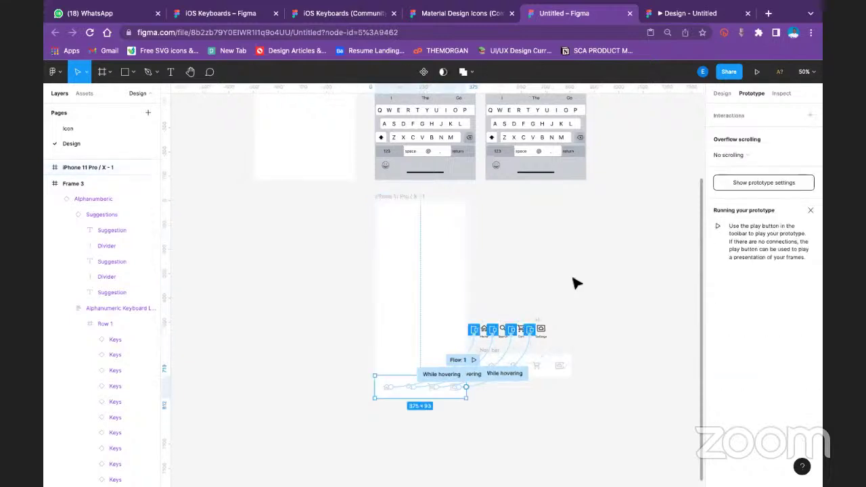
key("ctrl+z")
key("ctrl+z")
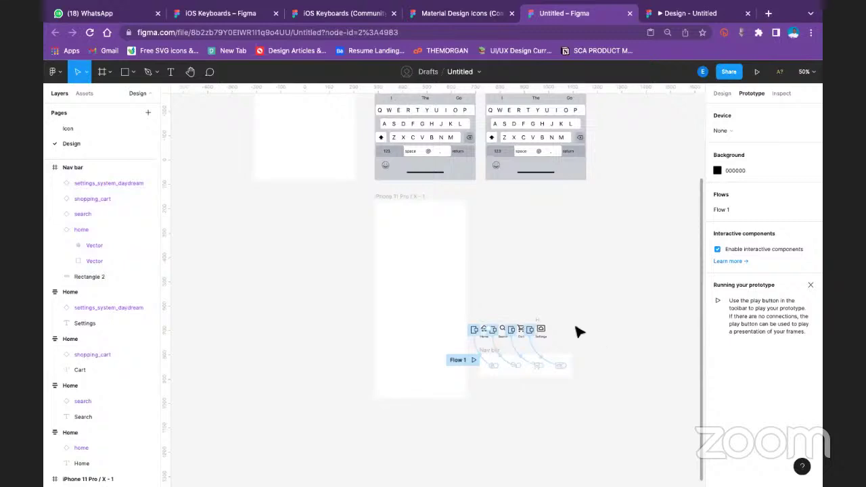
Connect the nav bar settings icon to the Settings label and remove the stray Click and Drag interactions
left_click(544, 329)
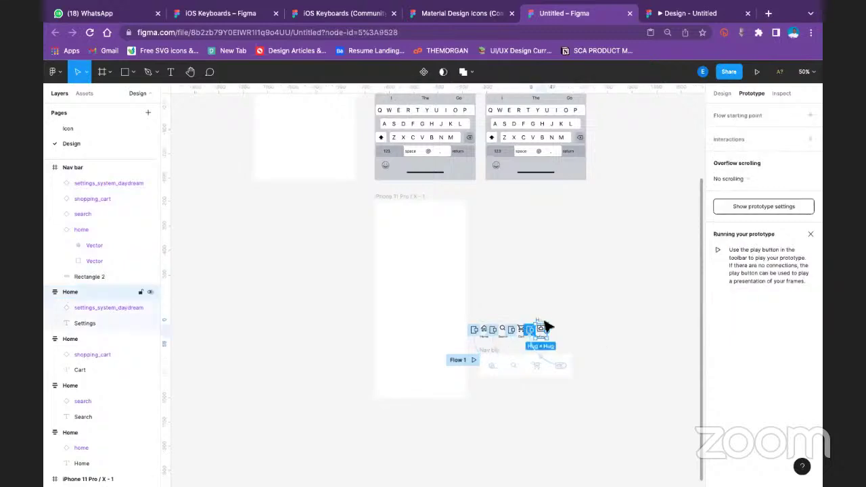
left_click(560, 365)
left_click_drag(563, 368, 533, 330)
left_click(629, 154)
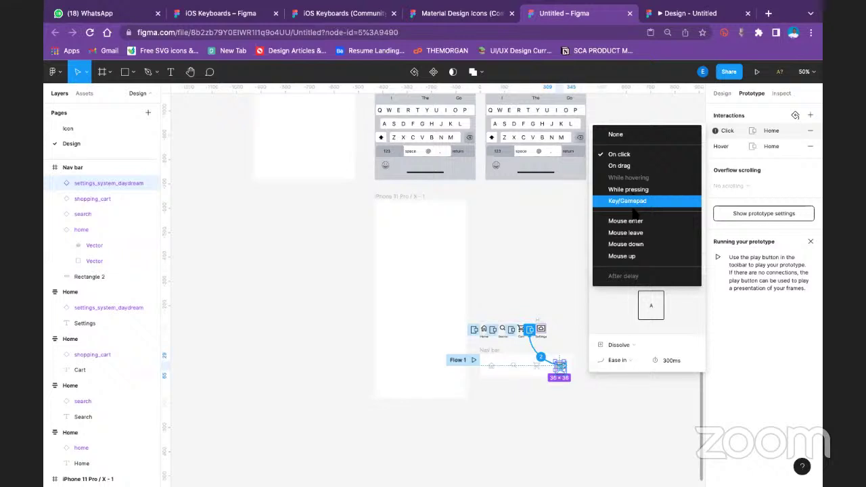
left_click(565, 187)
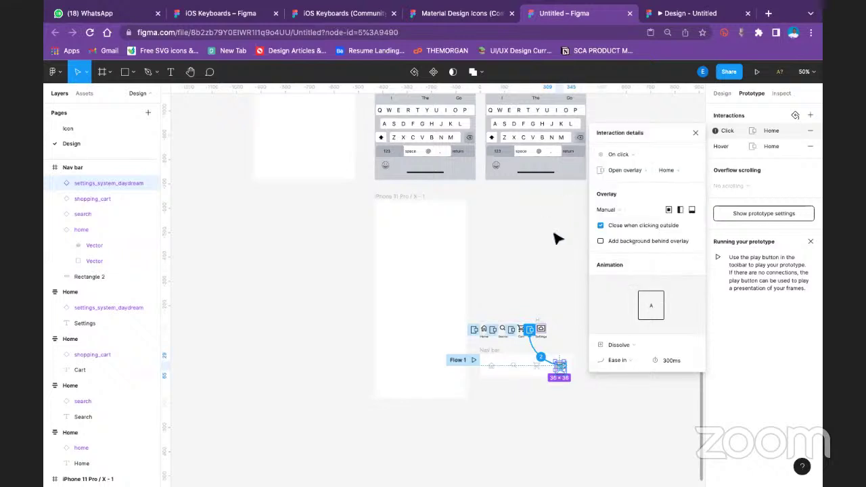
key("shift+0")
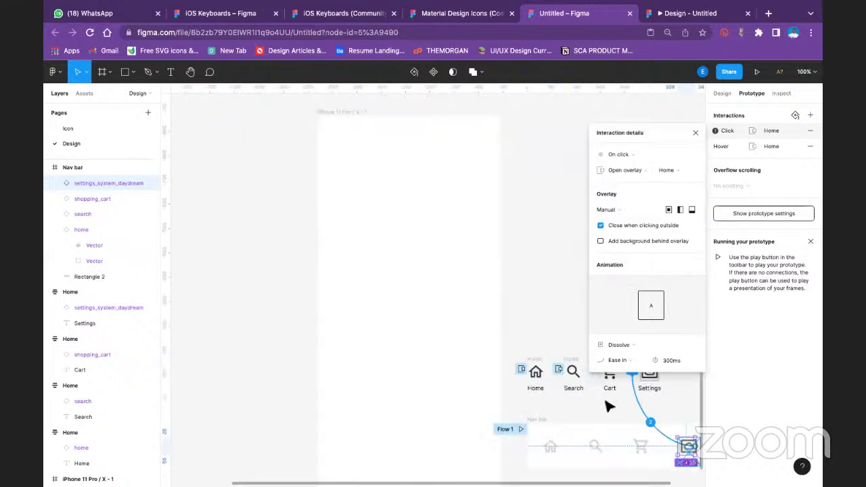
left_click_drag(484, 376, 376, 352)
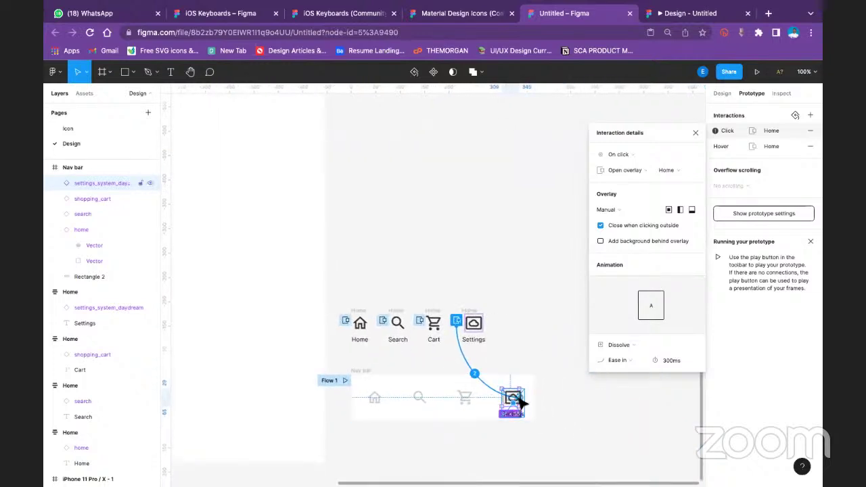
left_click_drag(521, 402, 544, 397)
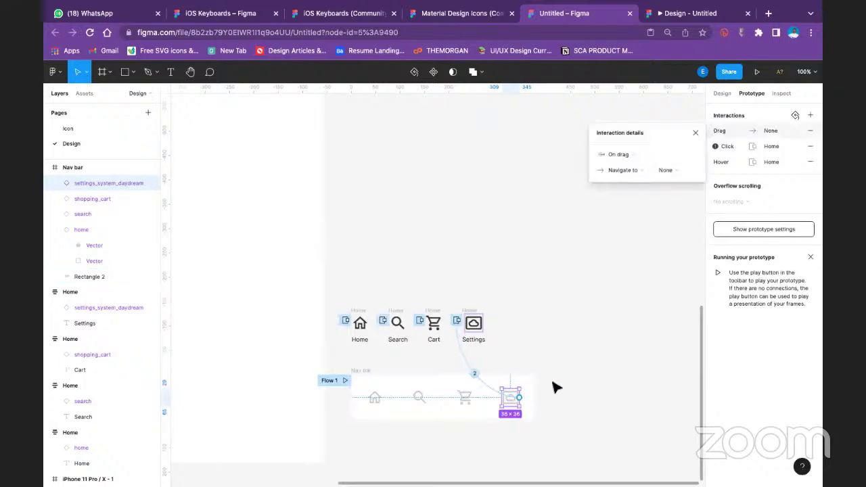
key("super+z")
key("super+z")
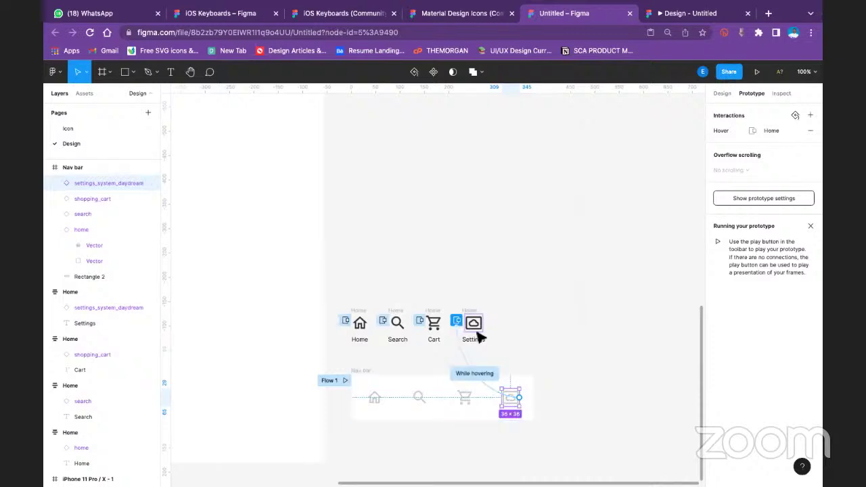
Point the While hovering connection at the Settings label, nudge the icon, and return to 100% zoom
left_click_drag(518, 396, 474, 331)
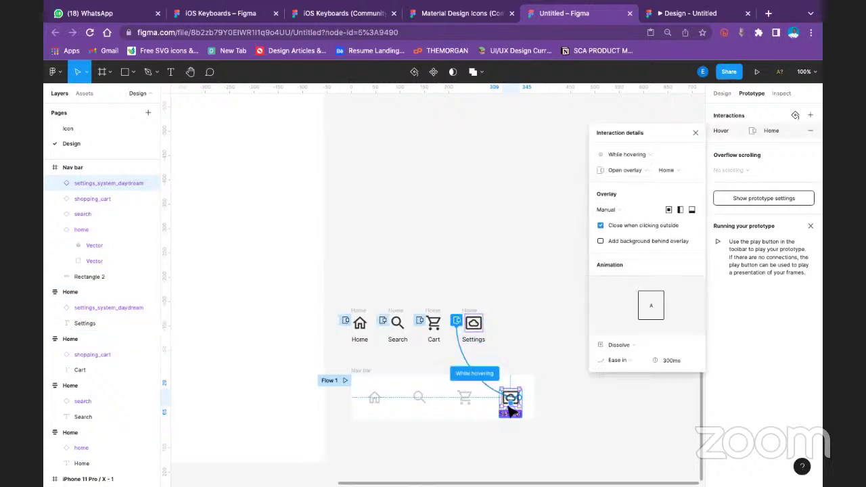
scroll(512, 410, "down", 3)
scroll(513, 406, "up", 10)
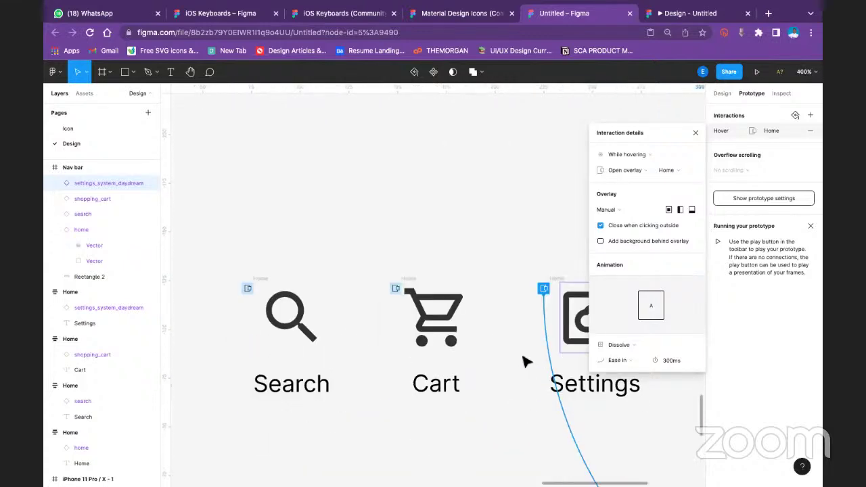
scroll(523, 362, "down", 5)
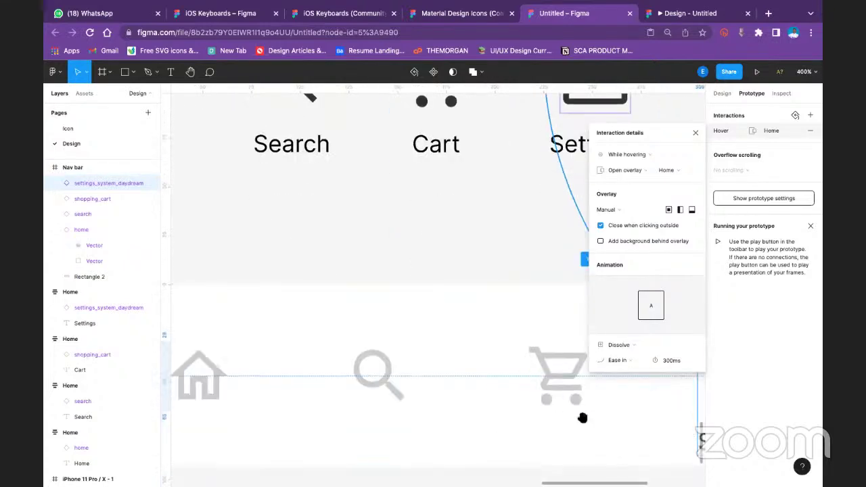
scroll(467, 411, "right", 5)
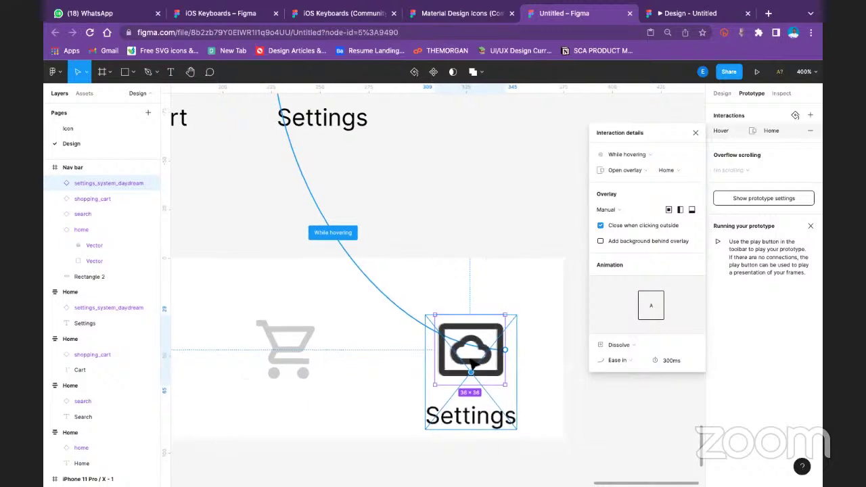
left_click_drag(499, 371, 501, 377)
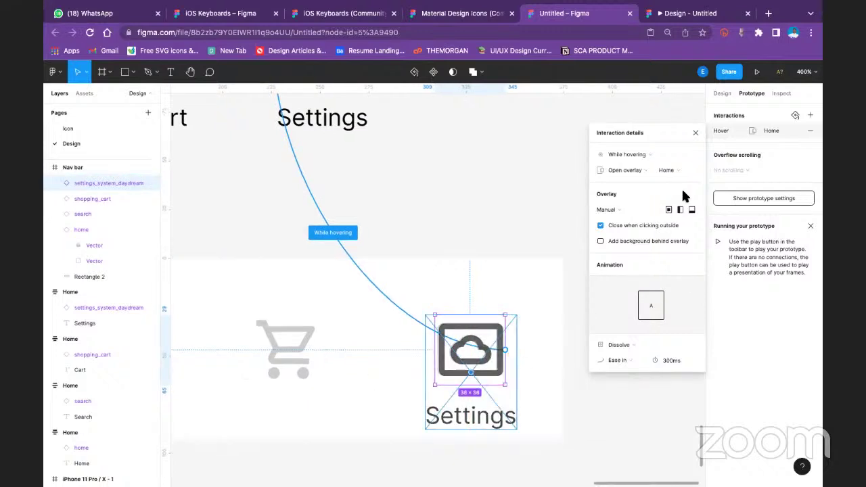
left_click(695, 132)
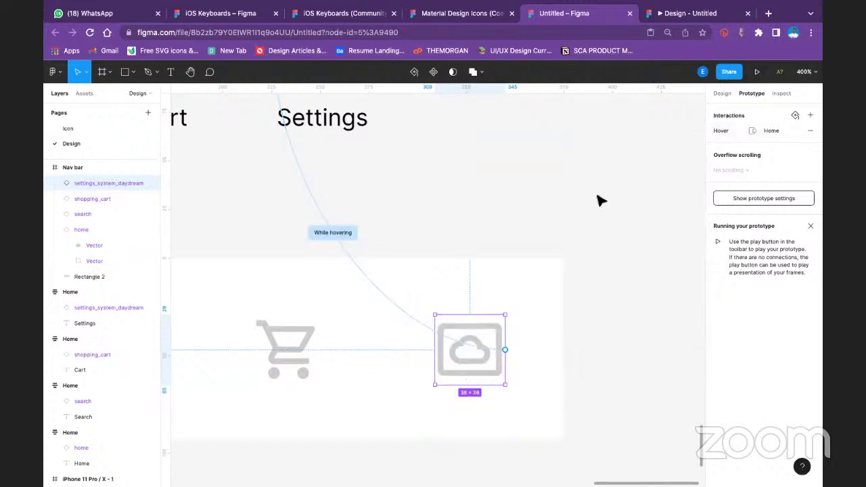
key("shift+0")
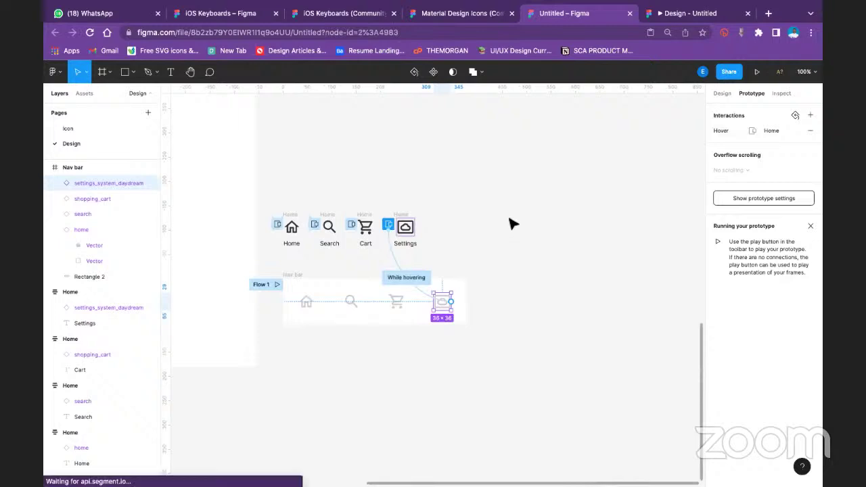
Alt-drag a Nav bar copy to the bottom of the iPhone 11 Pro frame and present the prototype
left_click(512, 224)
left_click(719, 93)
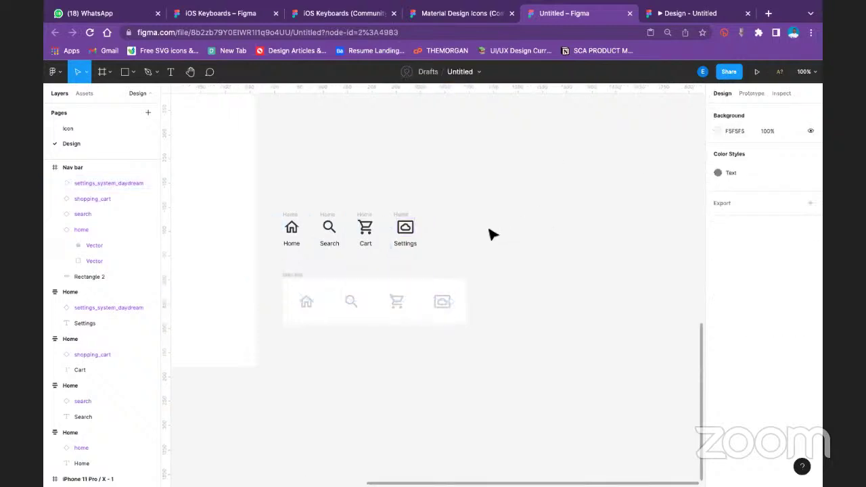
scroll(571, 236, "left", 5)
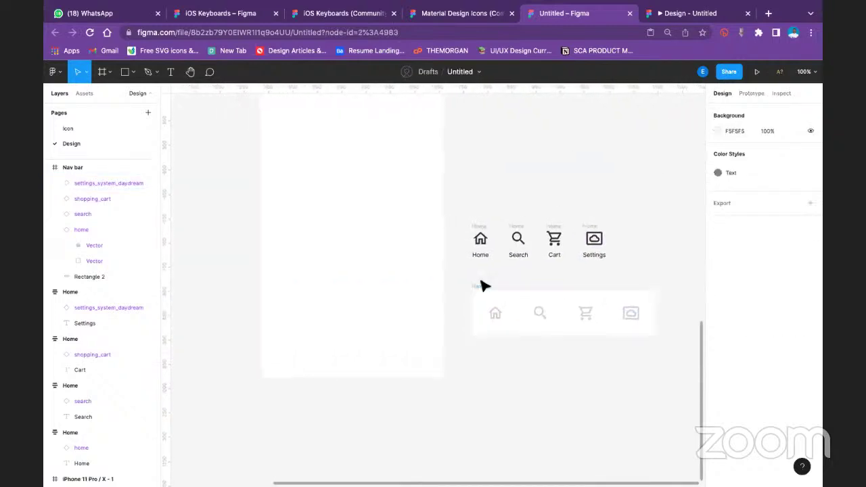
left_click(484, 286)
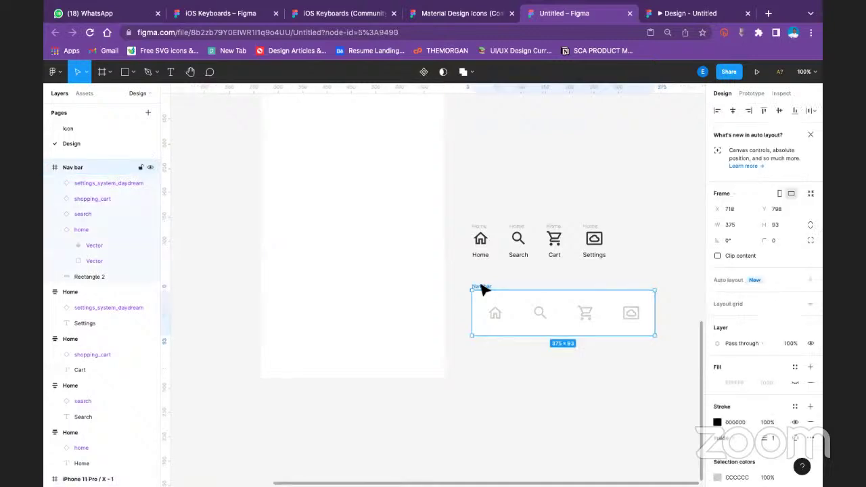
left_click_drag(483, 287, 275, 334)
left_click_drag(274, 335, 282, 336)
left_click(540, 391)
scroll(295, 176, "up", 5)
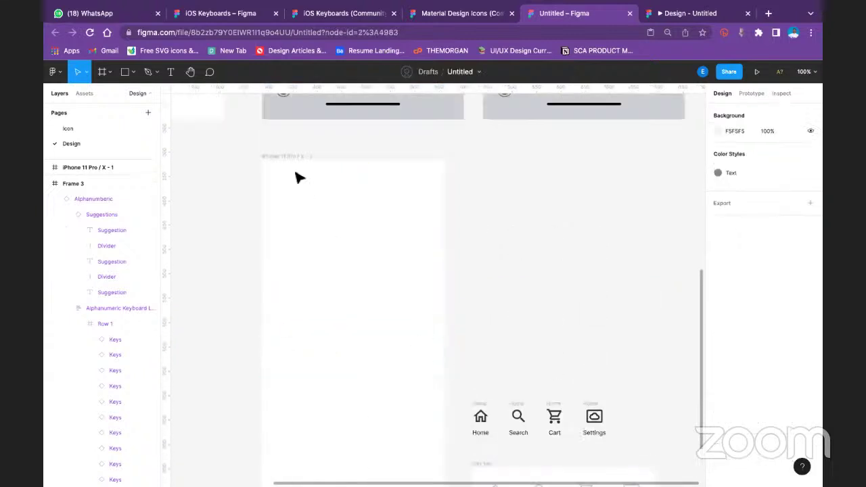
left_click(756, 72)
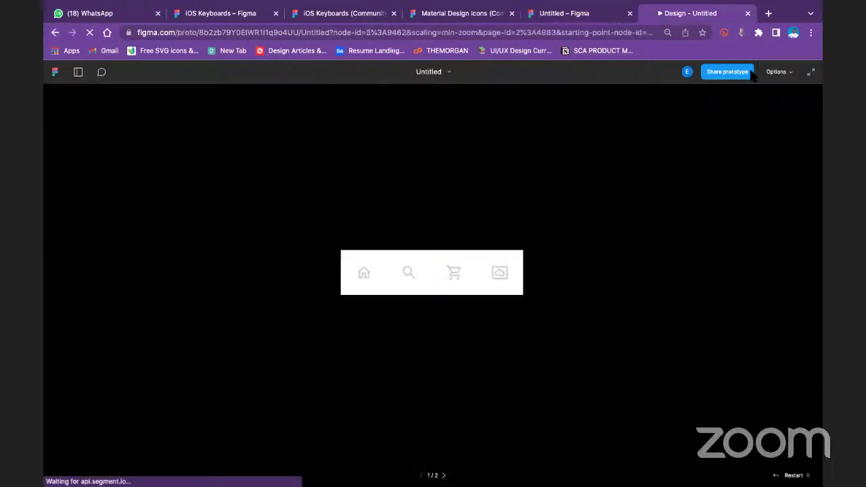
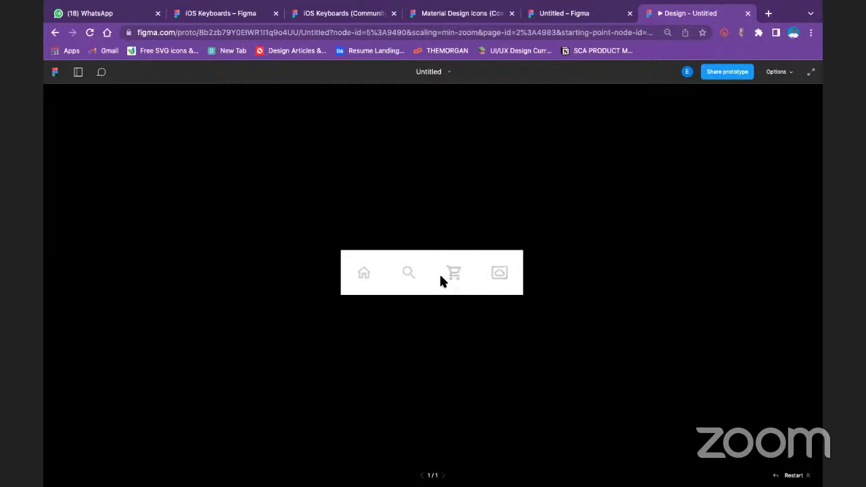
Present the iPhone 11 Pro / X - 1 frame, try its Settings nav item, then return to the editor
left_click(589, 15)
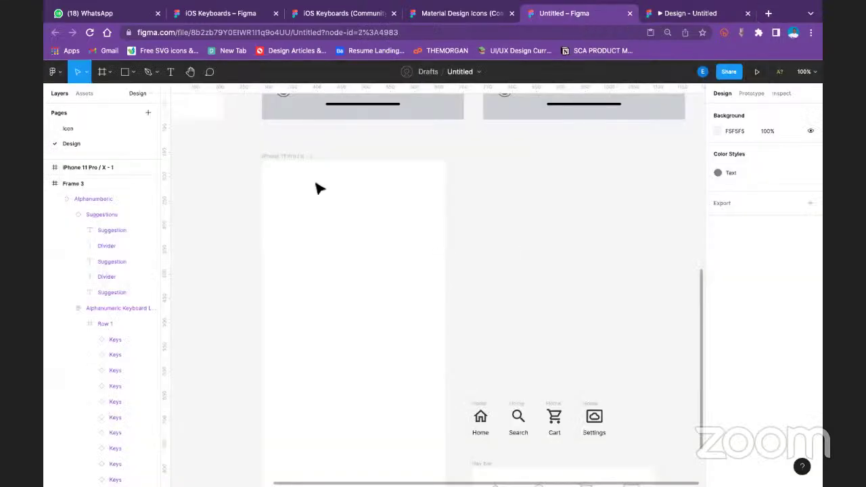
left_click(295, 161)
scroll(351, 180, "down", 3)
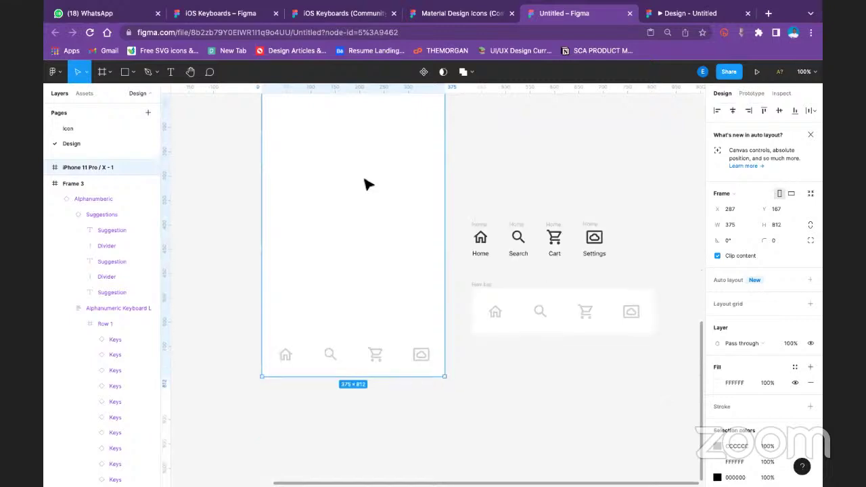
left_click(755, 71)
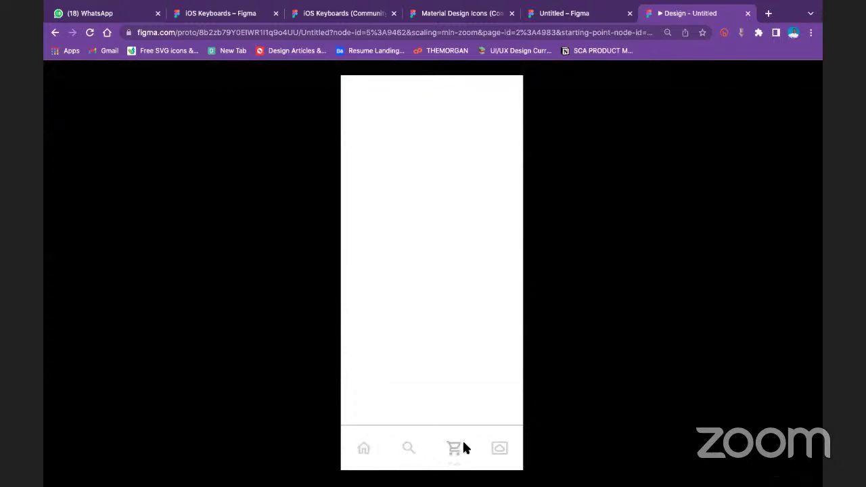
left_click(496, 447)
left_click(579, 21)
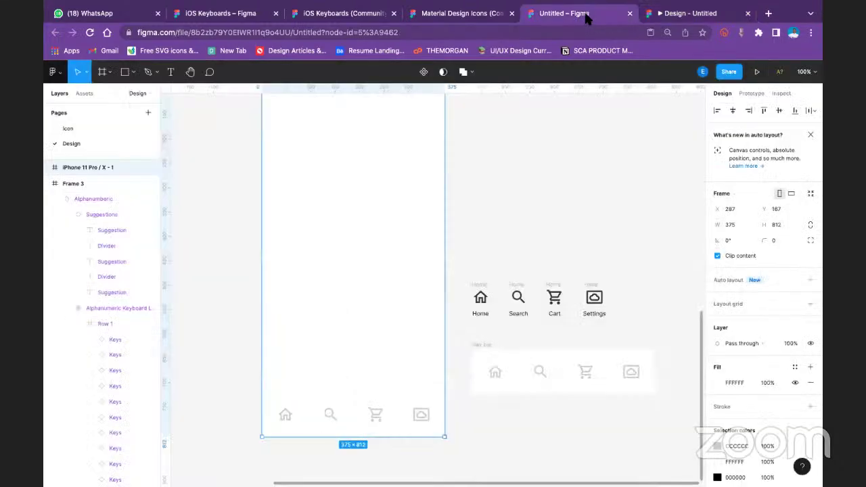
scroll(440, 277, "up", 4)
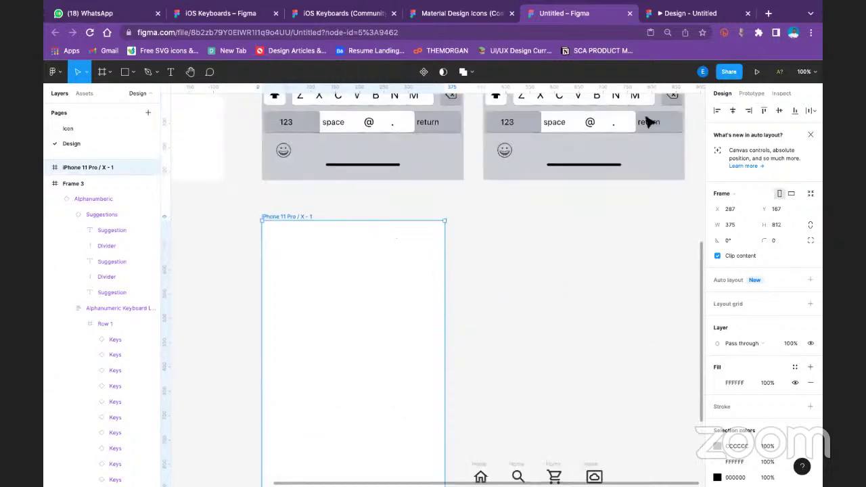
Set the prototype preview device to iPhone 11 Pro Max and view it in the phone mockup
left_click(752, 94)
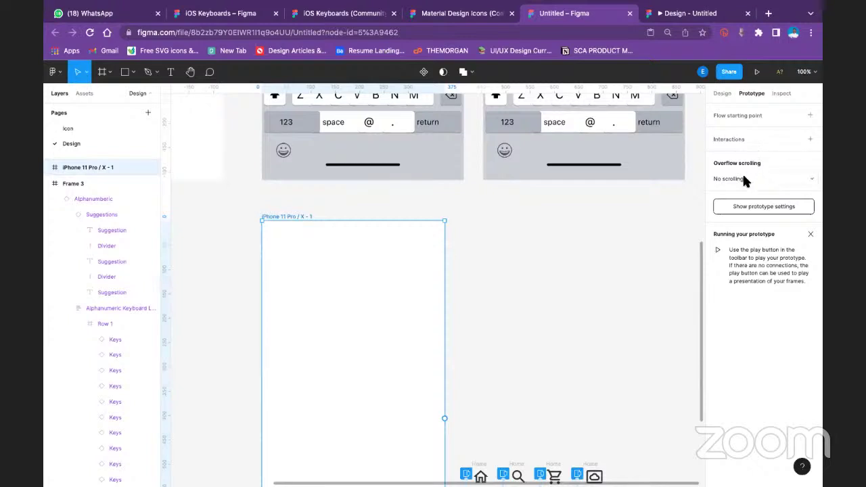
left_click(751, 207)
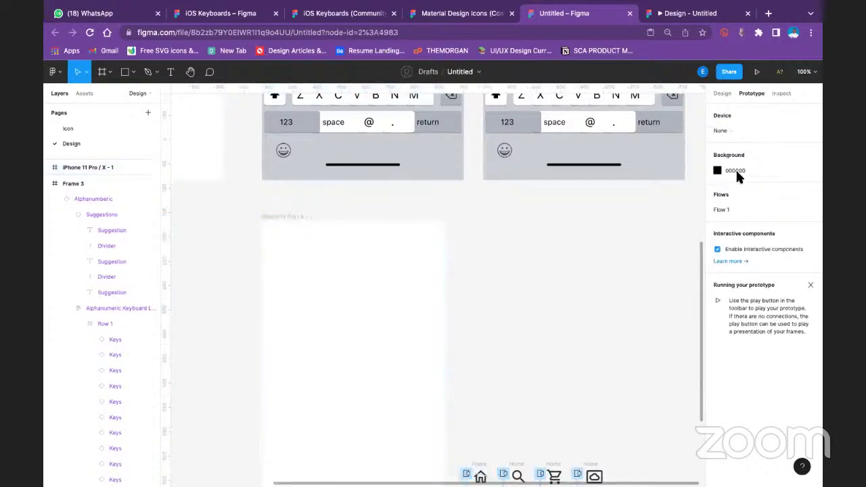
left_click(733, 134)
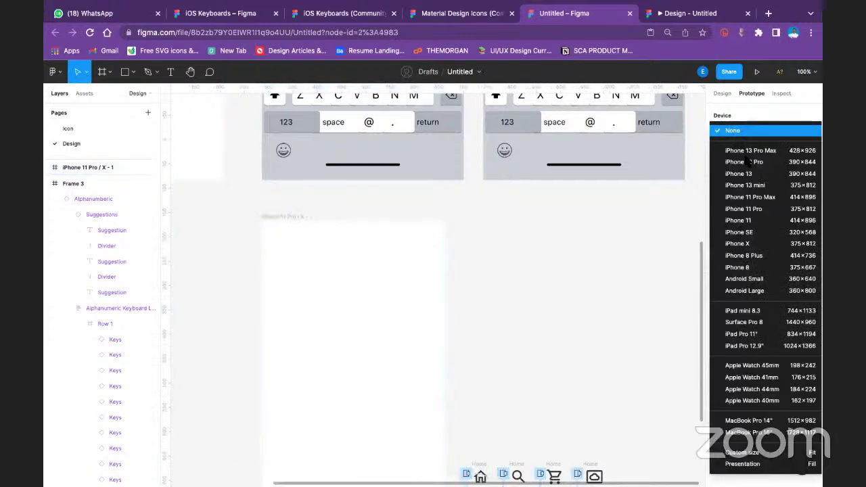
left_click(754, 197)
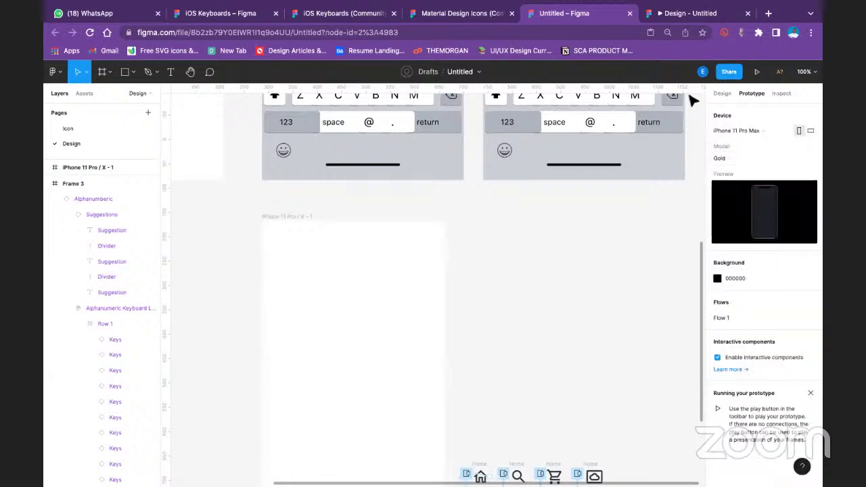
left_click(704, 20)
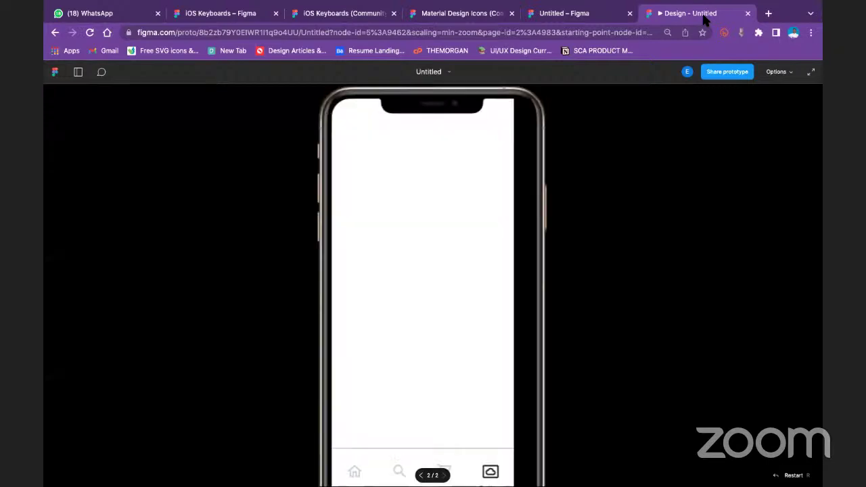
Try the Fill screen and Fit scaling options, then show the prototype full screen
scroll(515, 183, "down", 3)
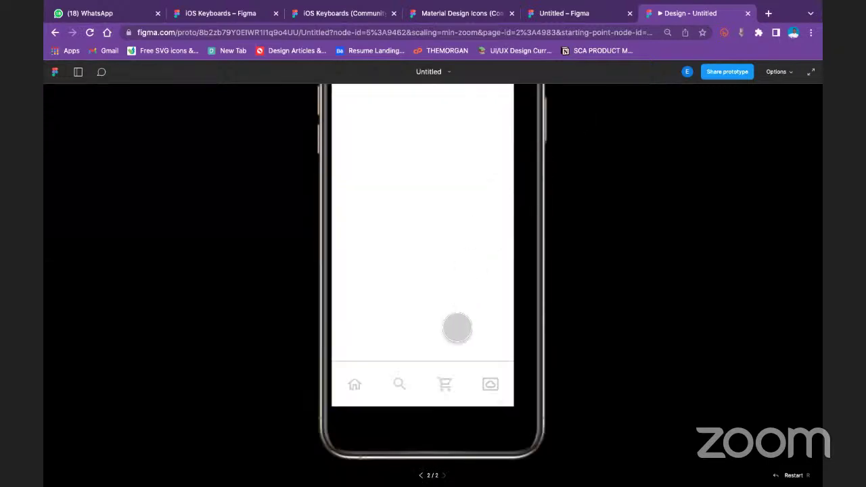
left_click(778, 72)
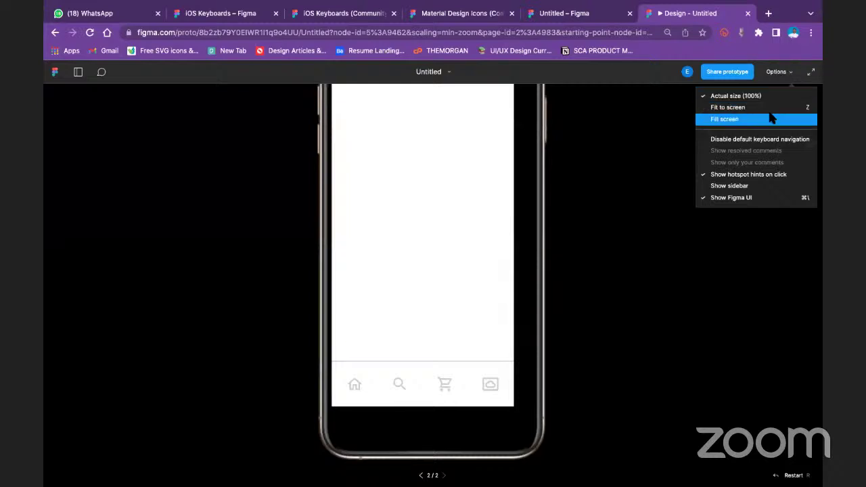
left_click(772, 118)
left_click(786, 74)
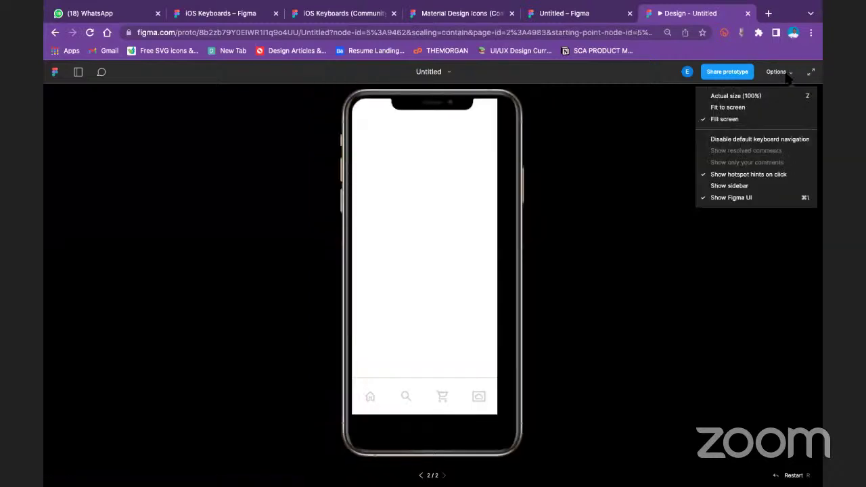
left_click(774, 107)
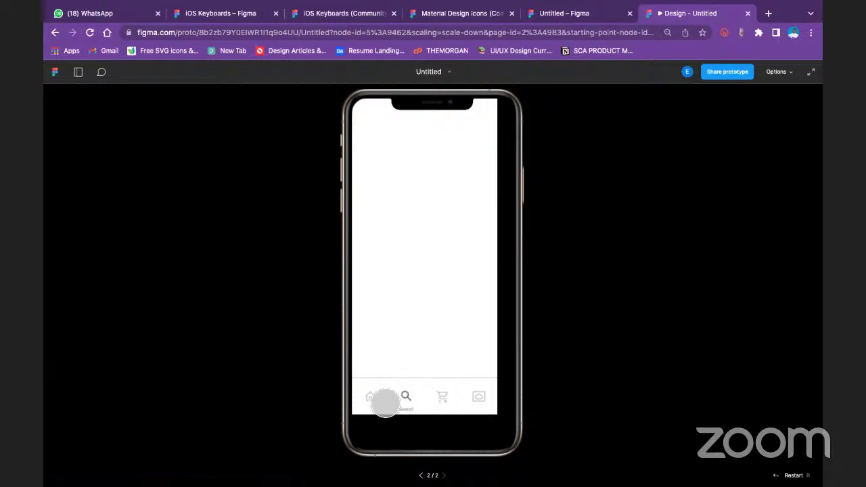
left_click(789, 74)
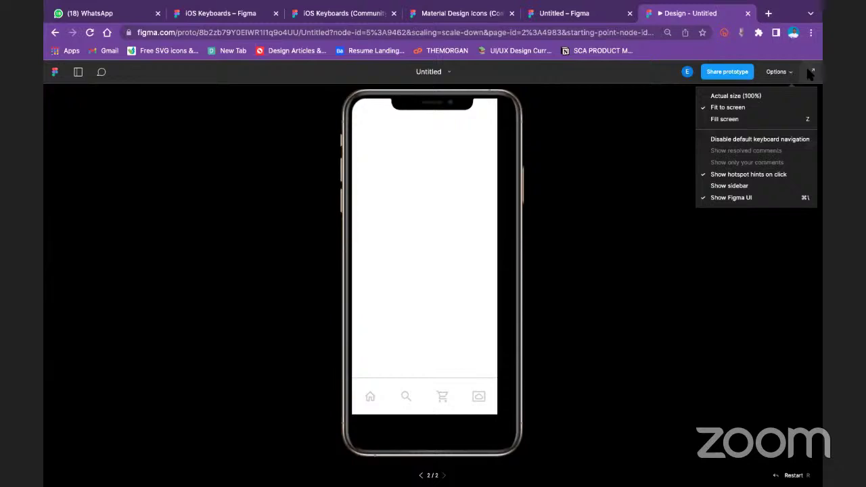
left_click(812, 72)
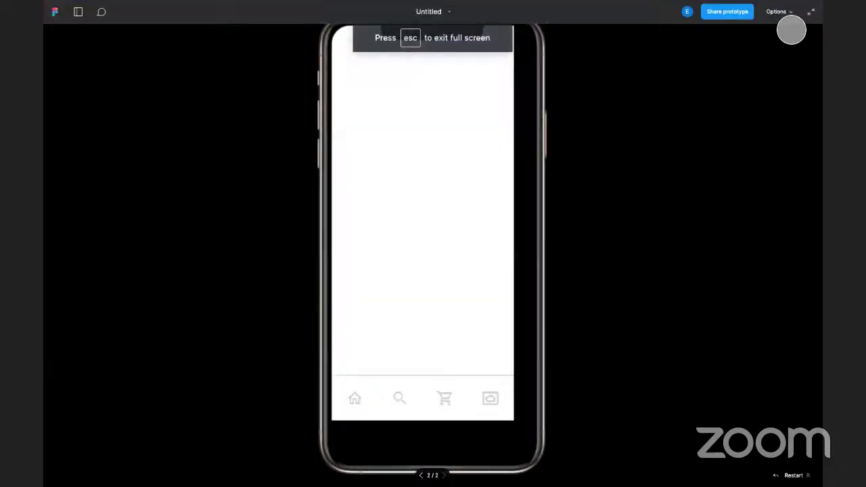
View the prototype at actual size, fit it again, exit full screen and return to the editor
left_click(791, 15)
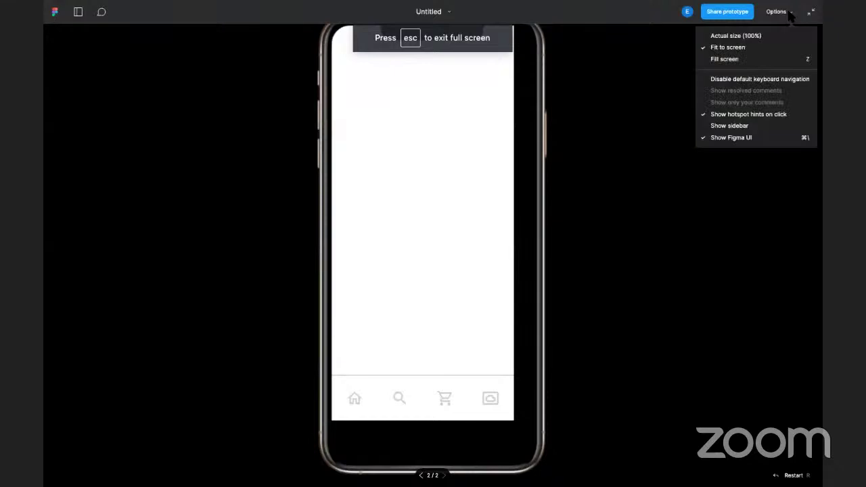
left_click(771, 37)
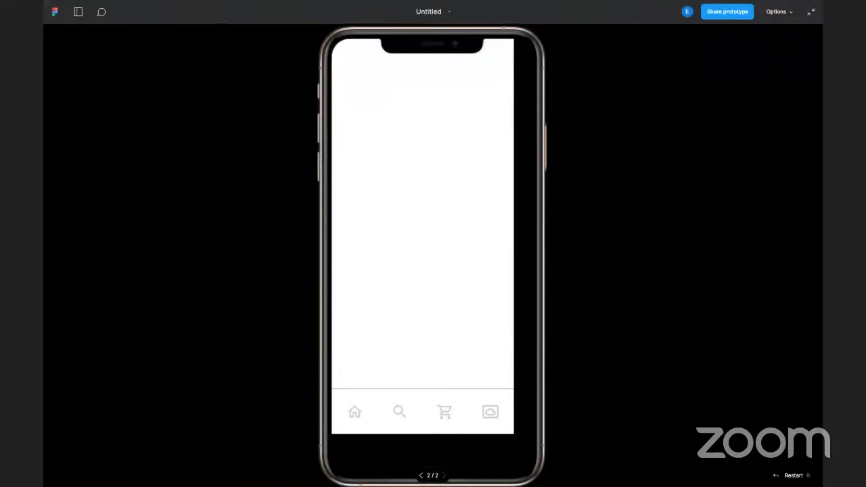
mouse_move(712, 6)
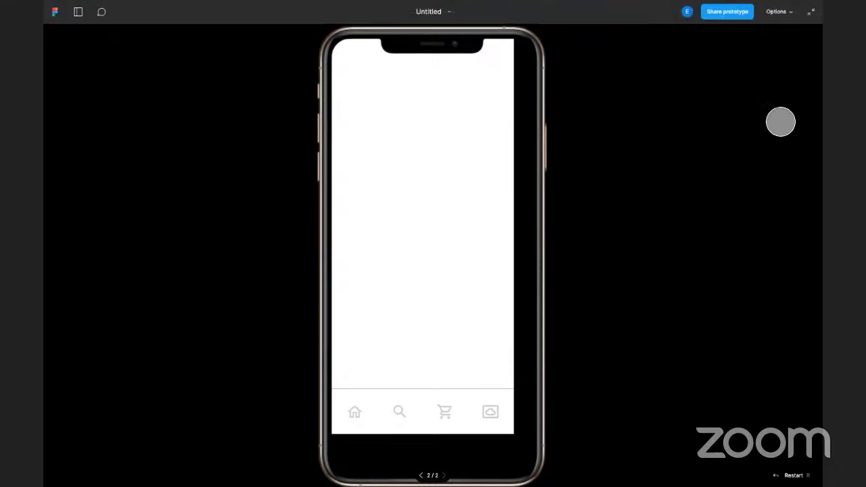
left_click(776, 12)
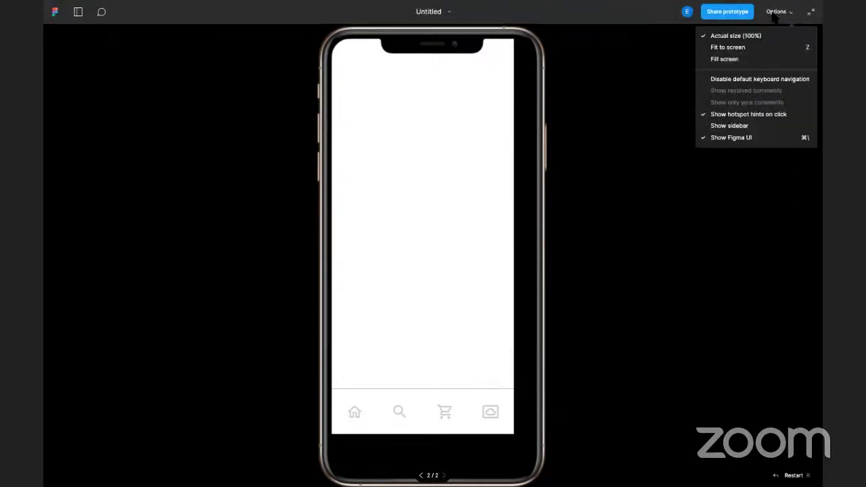
left_click(763, 49)
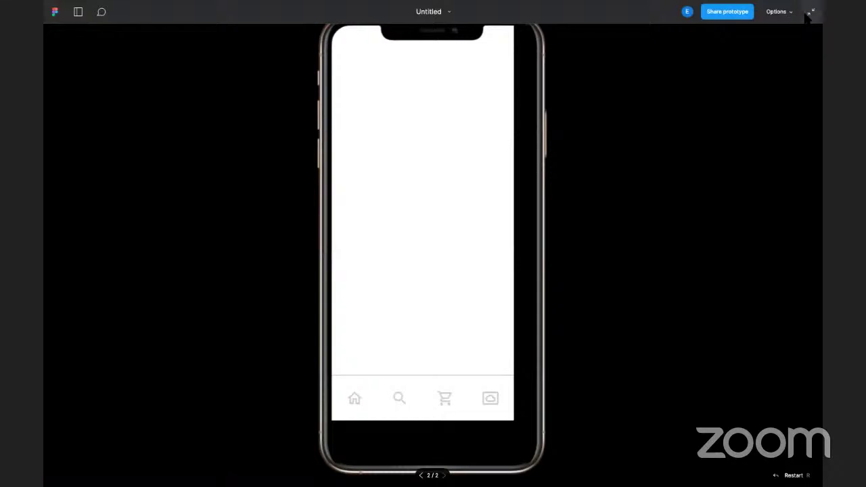
left_click(811, 11)
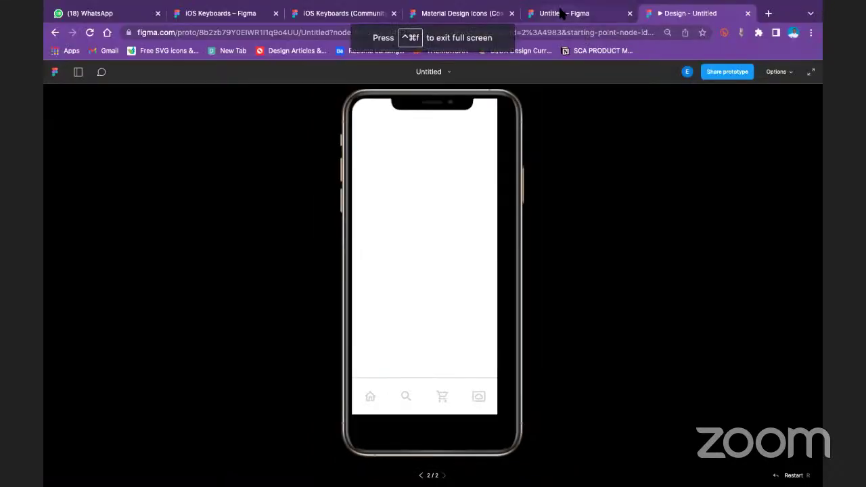
left_click(562, 12)
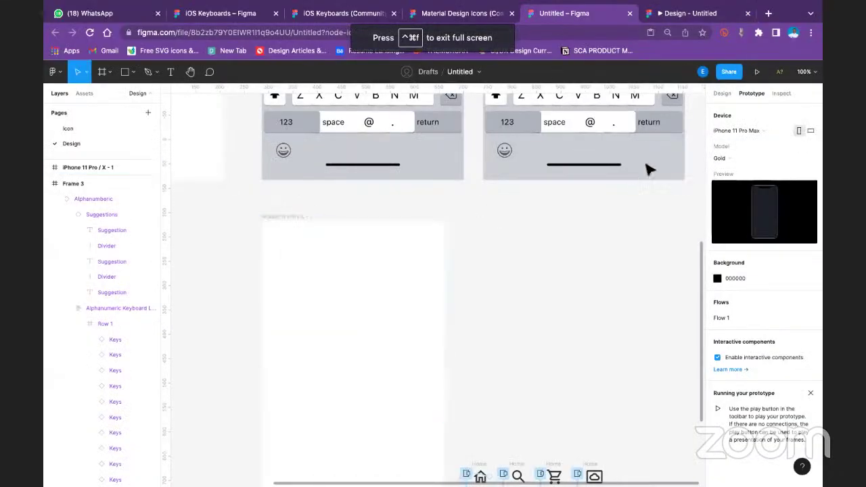
Switch the preview device to iPhone 11 Pro and reload the prototype preview
left_click(749, 128)
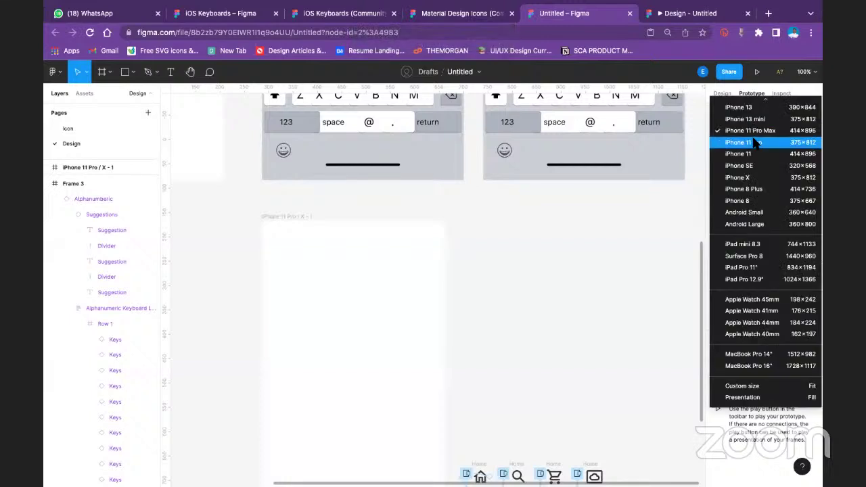
left_click(752, 142)
left_click(708, 15)
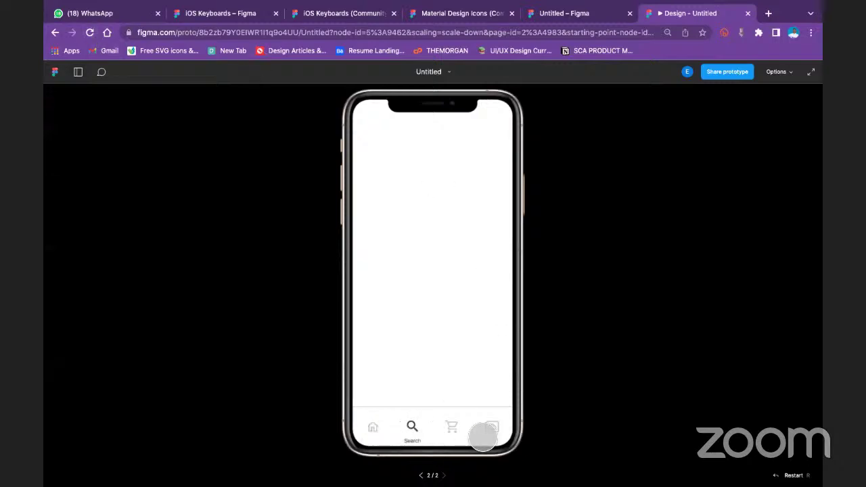
Check the Settings and Home hover labels in the prototype tab bar, then go back to the editor
left_click(492, 429)
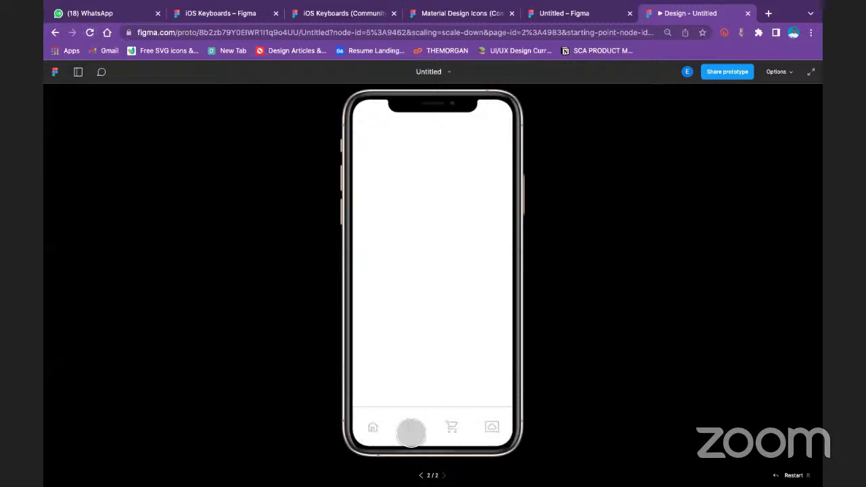
left_click(375, 429)
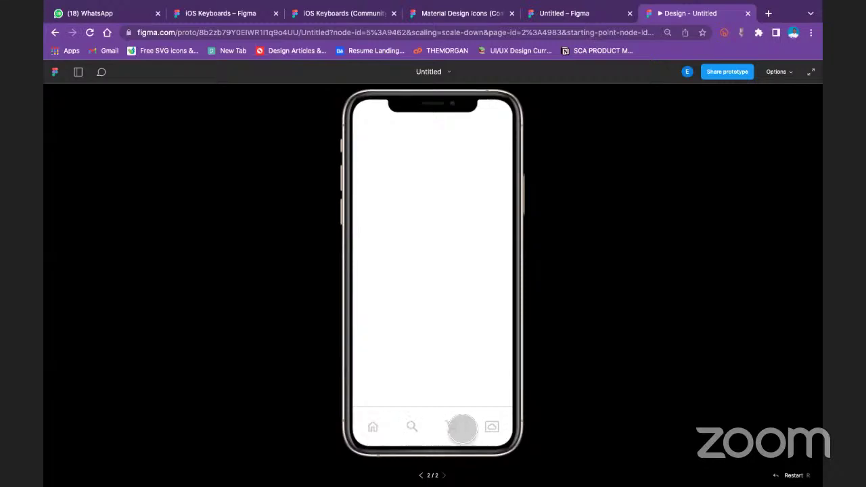
left_click(492, 426)
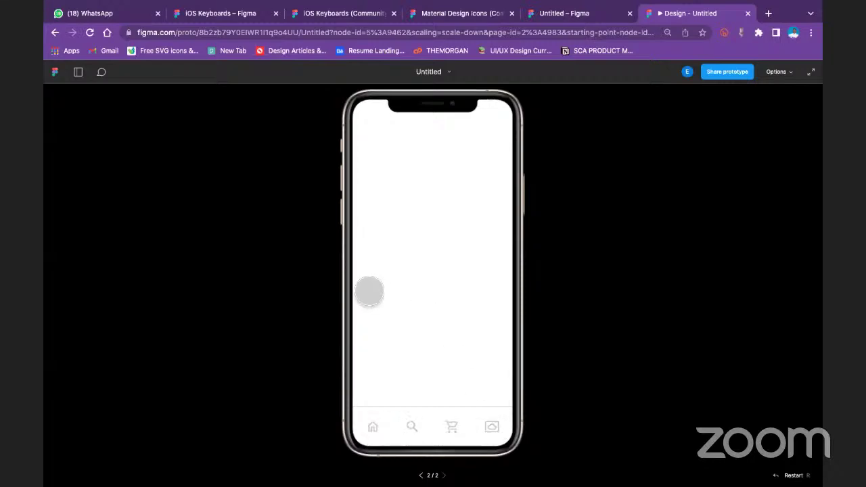
left_click(581, 14)
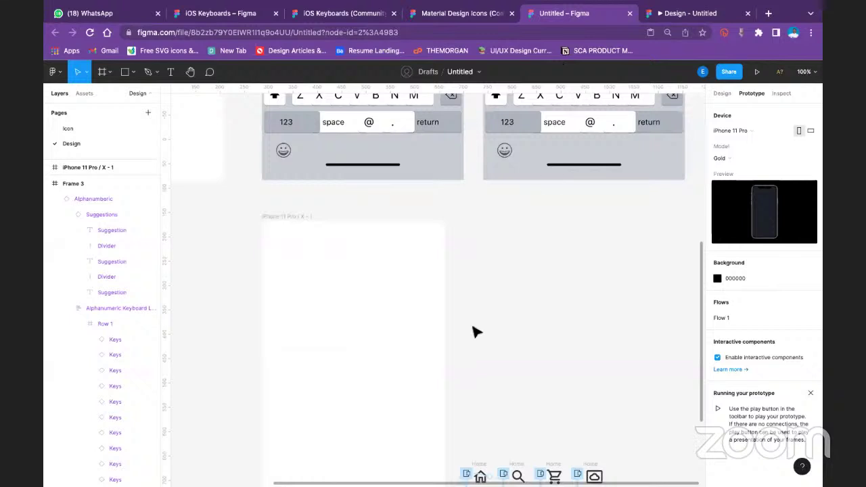
Show Design properties, select the nav bar frame, and nudge it up to Y 703
scroll(474, 332, "down", 5)
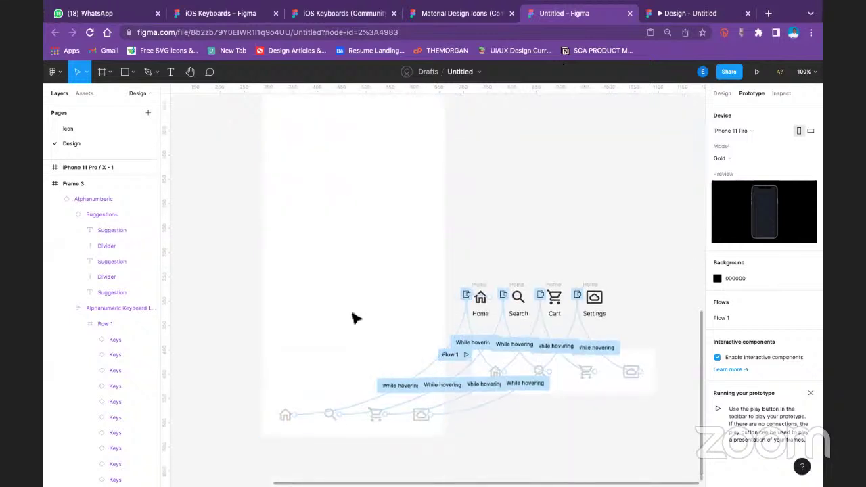
scroll(354, 316, "up", 3)
left_click(722, 93)
scroll(433, 312, "down", 3)
scroll(408, 345, "down", 2)
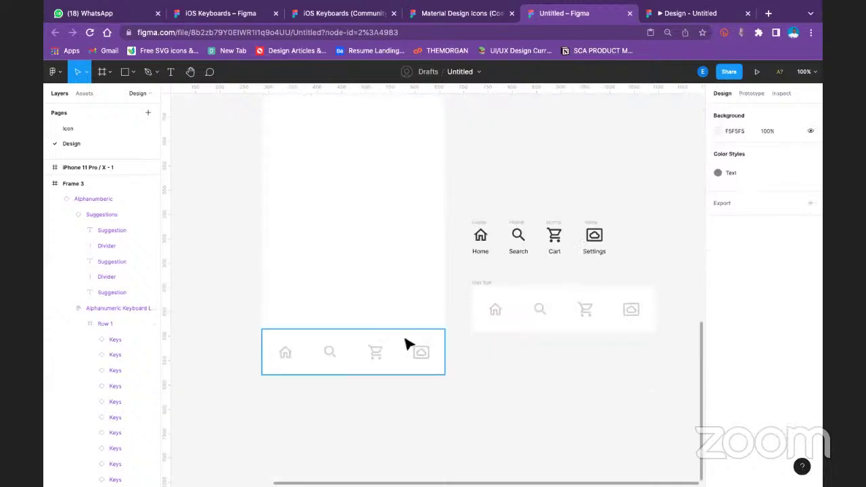
left_click(406, 351)
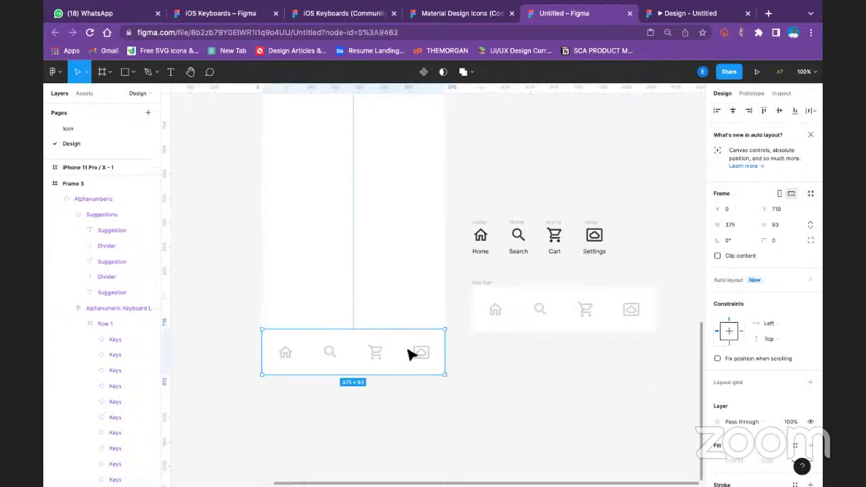
key("shift+Up")
key("Up")
key("Up")
key("Up")
key("Up")
key("Up")
key("Up")
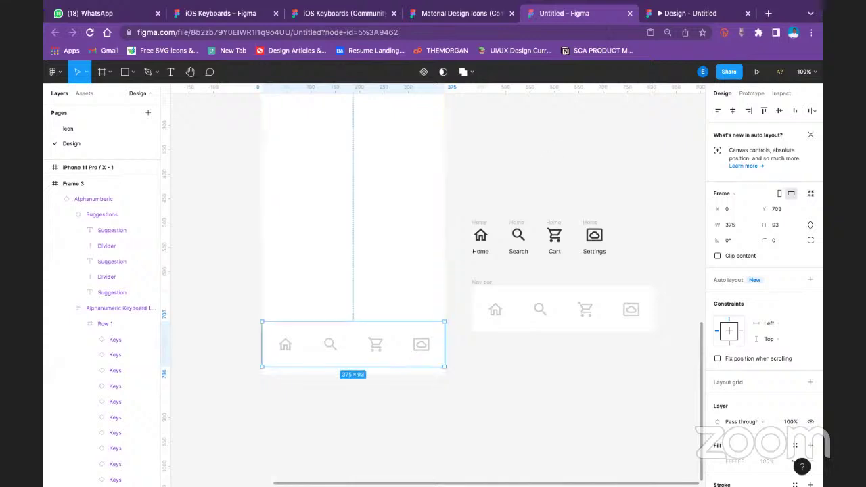
Check the nav bar in the prototype, then reselect it and raise it further
left_click(687, 13)
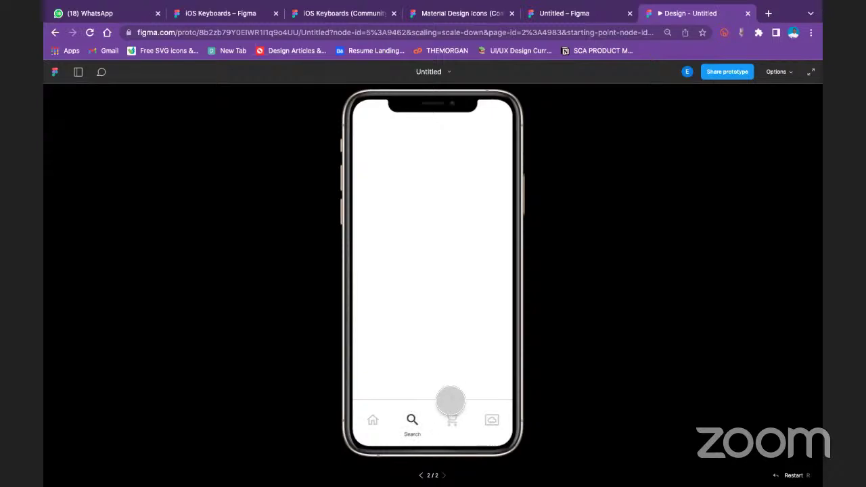
left_click(555, 14)
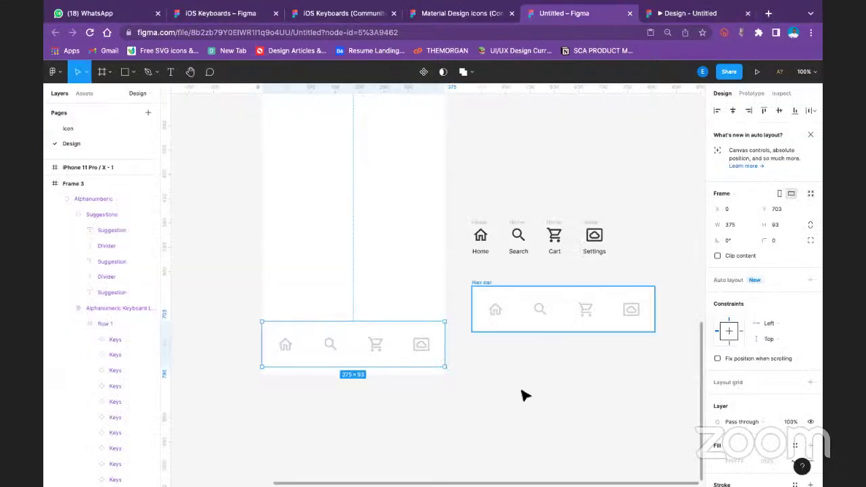
left_click(452, 361)
left_click(419, 327)
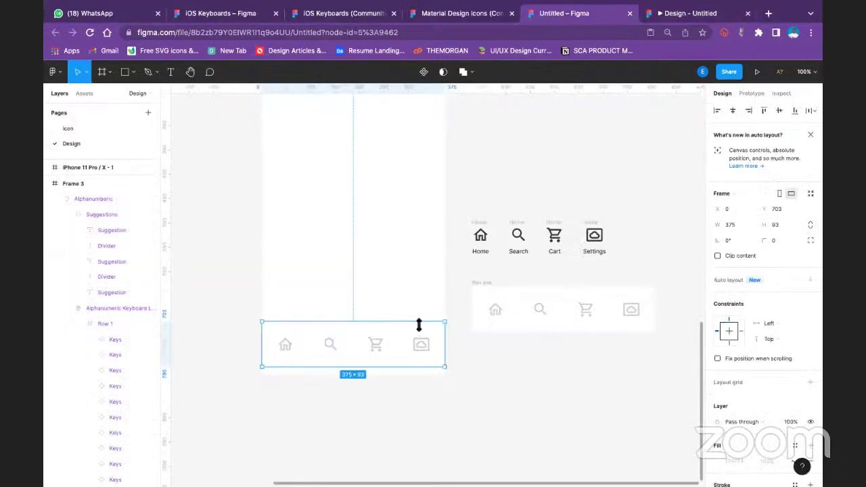
key("shift+Up")
key("shift+Up")
key("Up")
key("Up")
key("Up")
key("Up")
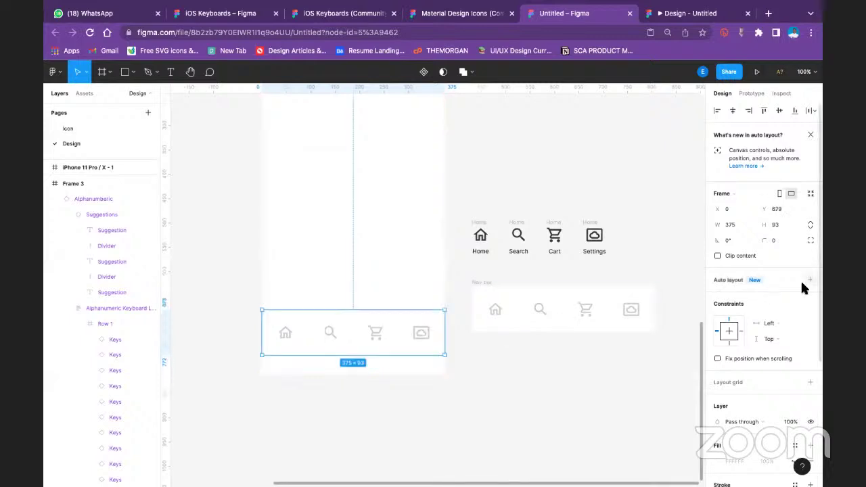
Preview the raised nav bar, then nudge it back down flush with the frame's bottom
scroll(801, 280, "down", 5)
left_click(677, 13)
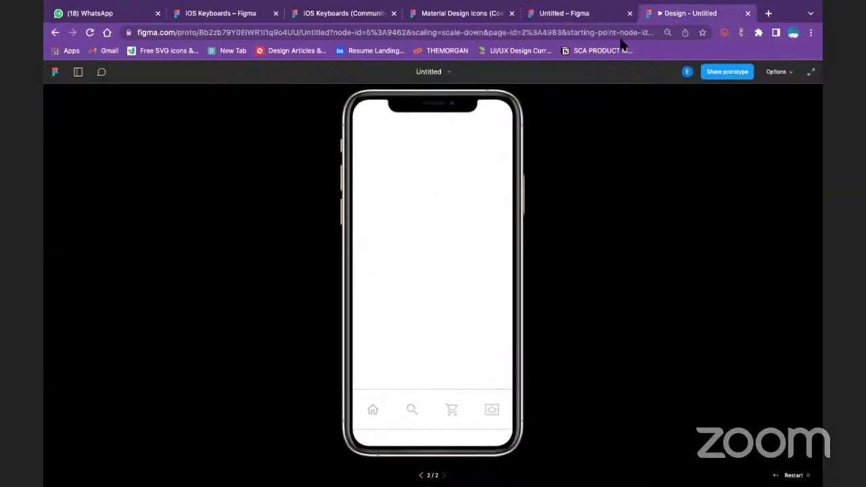
left_click(605, 19)
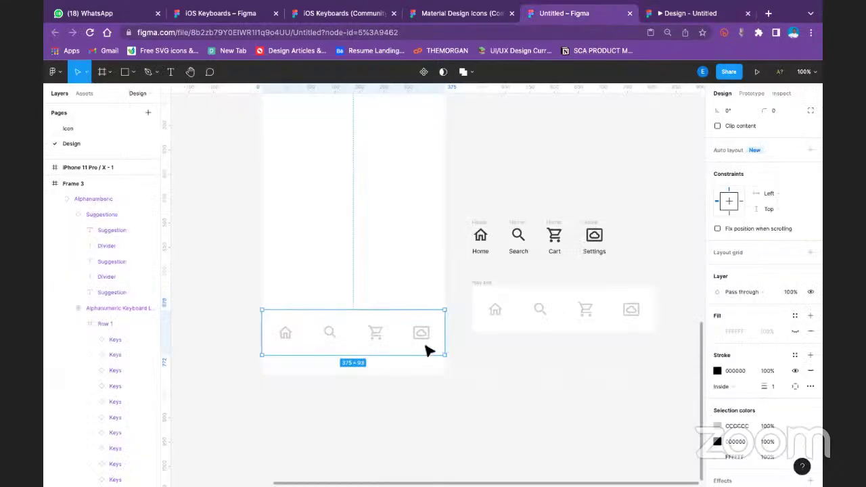
key("shift+Down")
key("shift+Down")
key("shift+Down")
key("shift+Down")
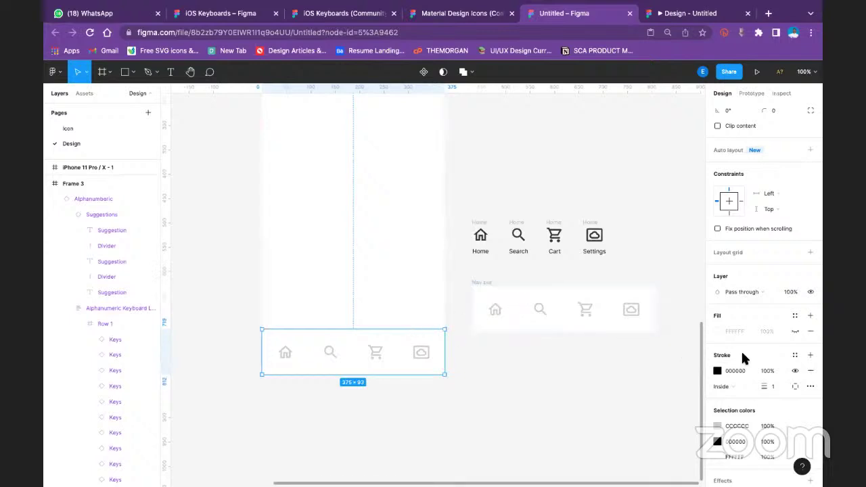
Remove the nav bar's black outline and check the borderless bar in the prototype
left_click(811, 371)
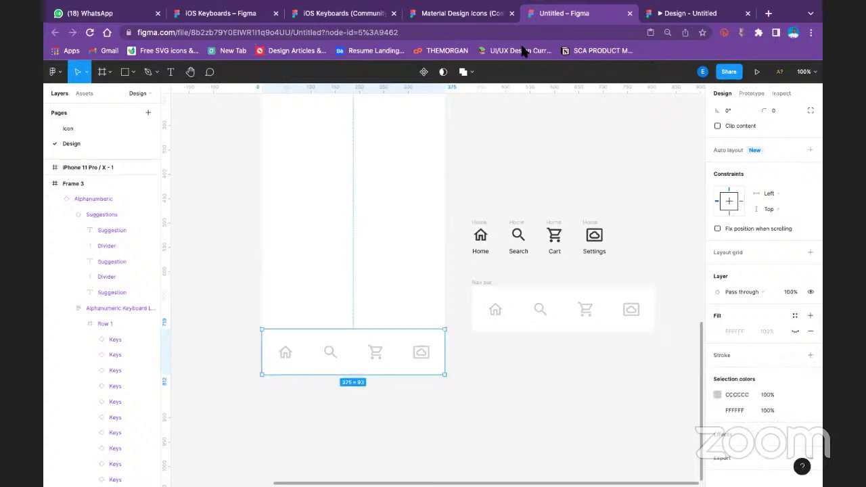
left_click(680, 13)
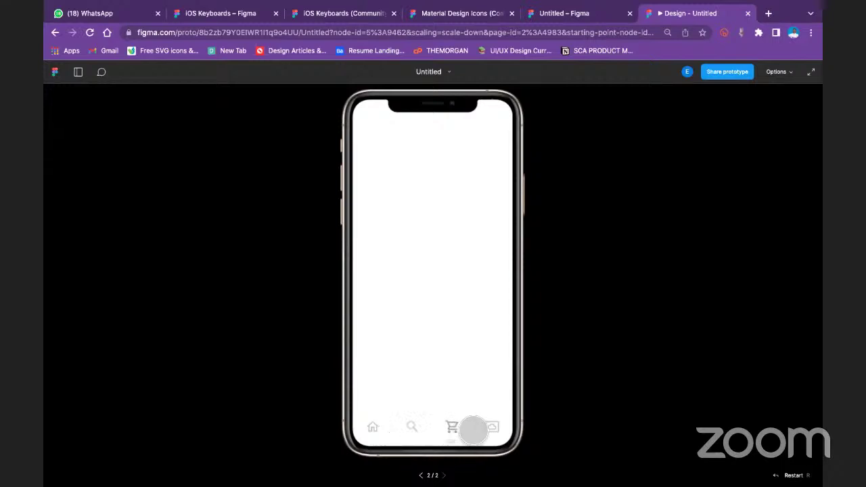
left_click(583, 15)
Make the nav bar taller, nudge the icon bar up slightly, and preview the result
left_click_drag(426, 329, 427, 330)
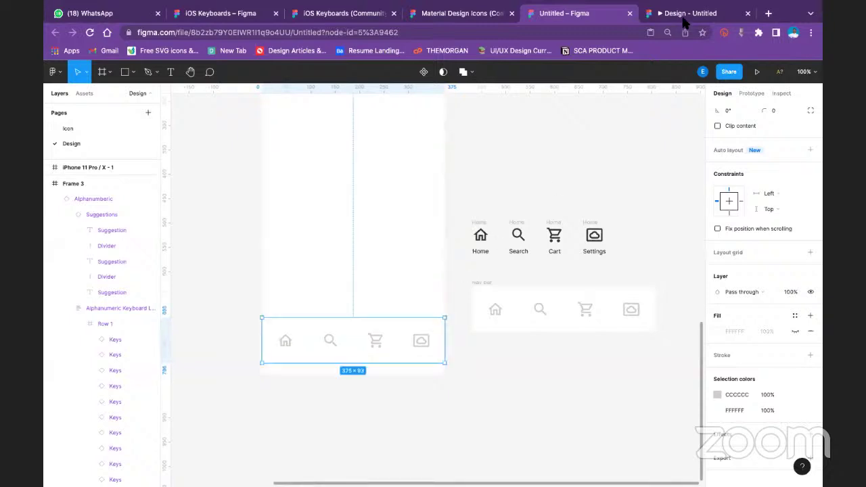
left_click(684, 21)
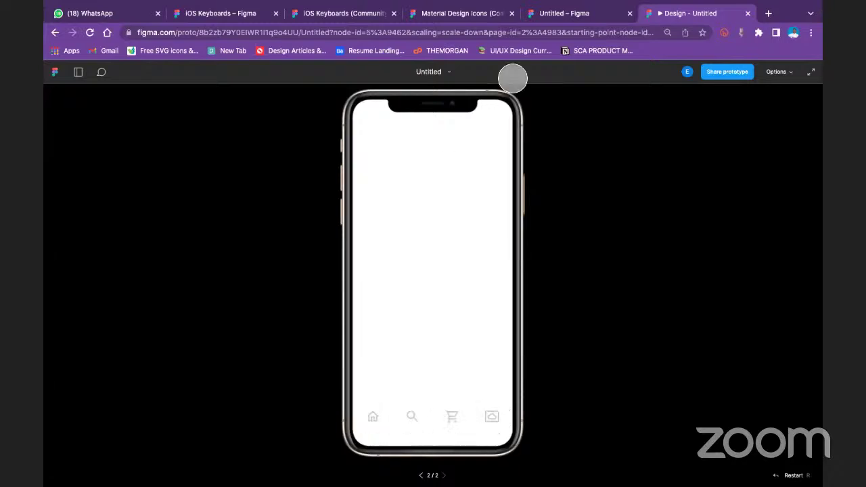
left_click(581, 13)
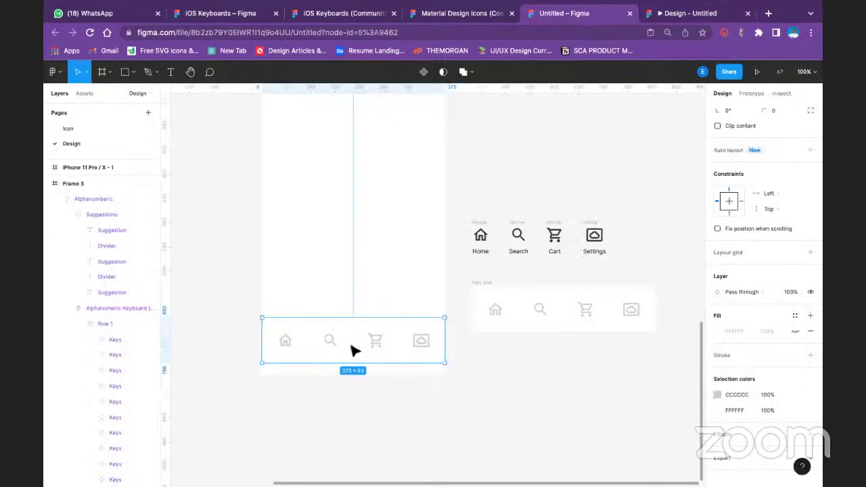
key("shift+Up")
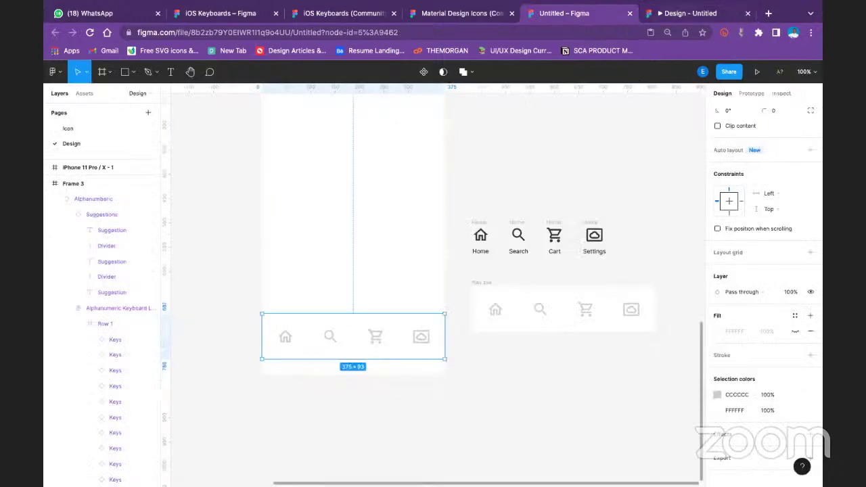
left_click(690, 13)
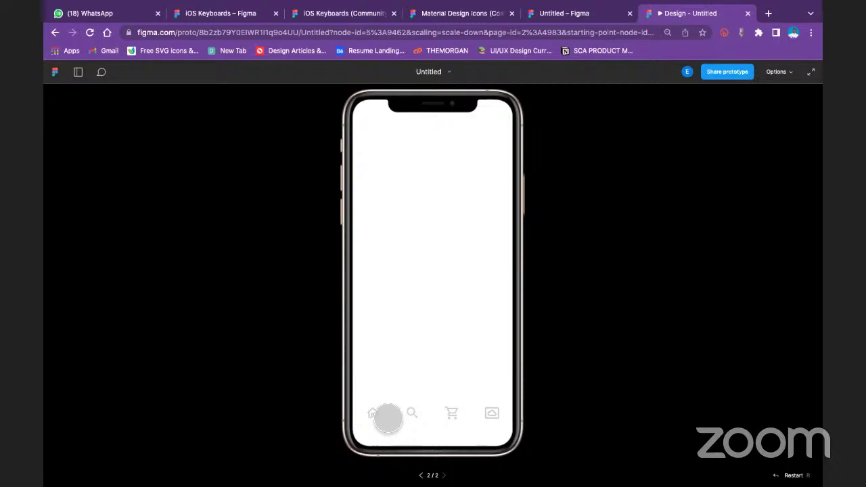
Share the prototype by sending a view invite to the collaborator's e-mail address
left_click(738, 72)
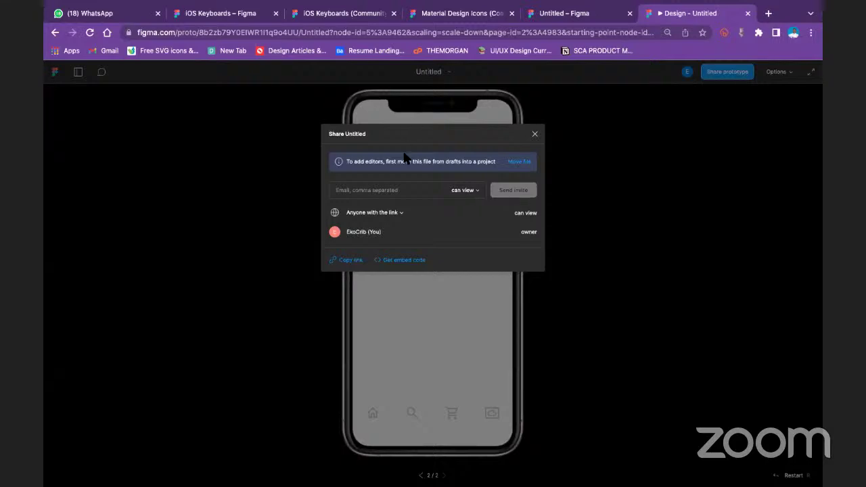
left_click(387, 195)
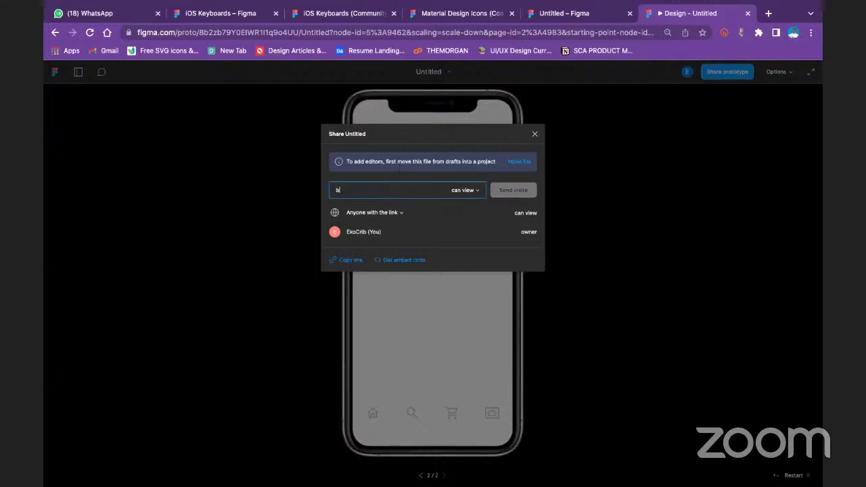
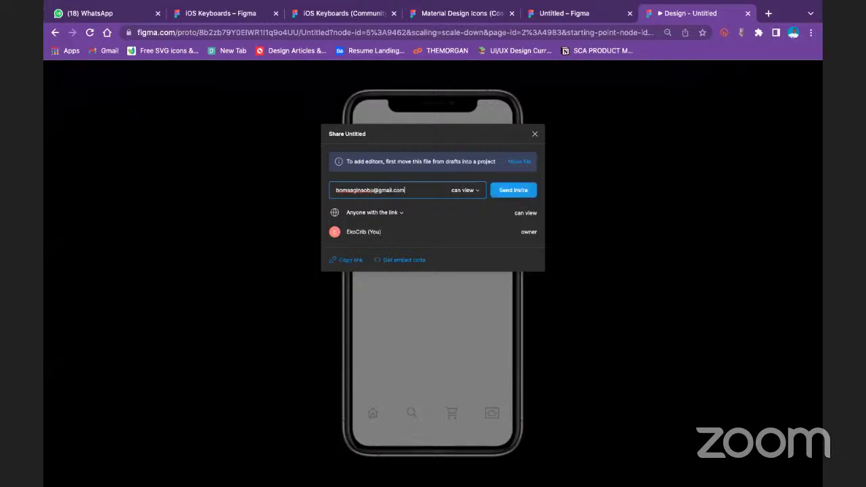
key("Return")
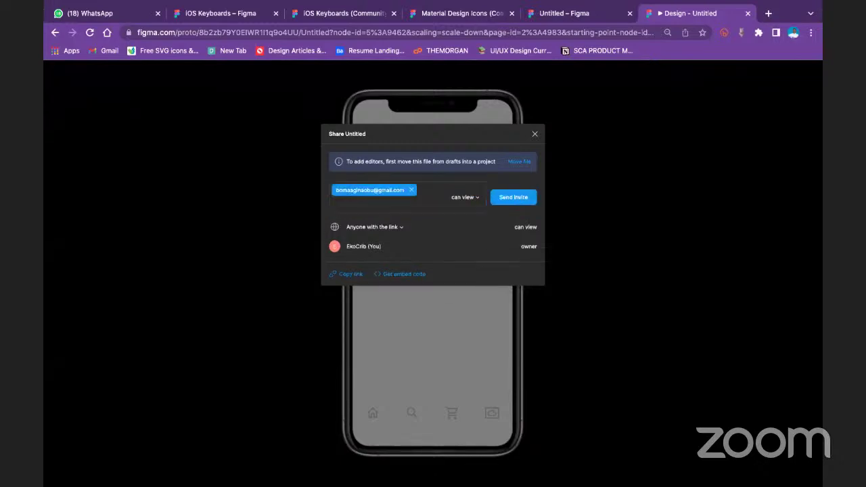
left_click(519, 199)
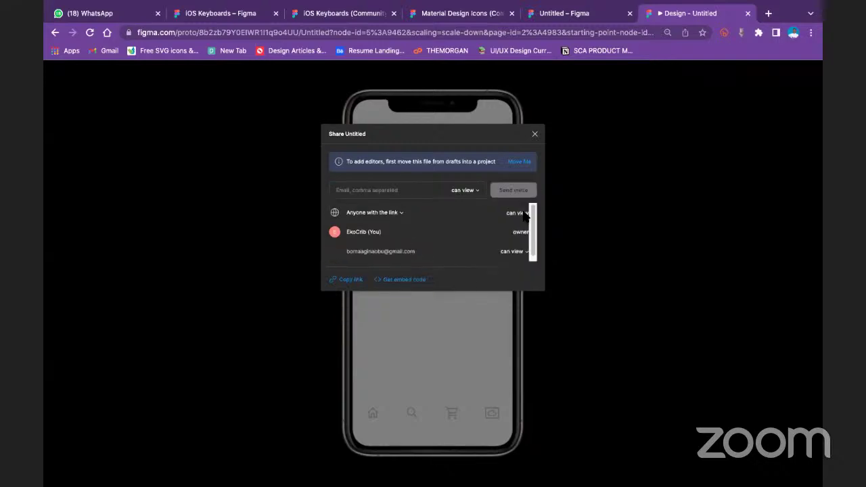
Check the link access settings without changing them, then choose to move the file out of Drafts
left_click(392, 213)
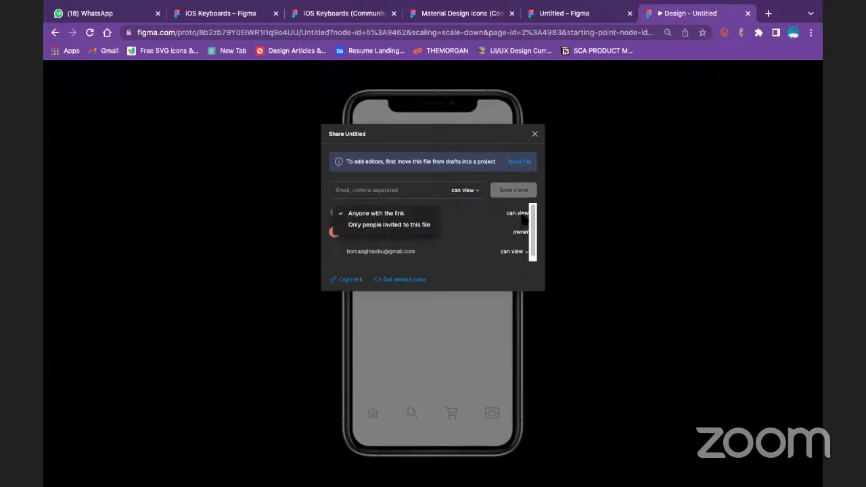
left_click(454, 214)
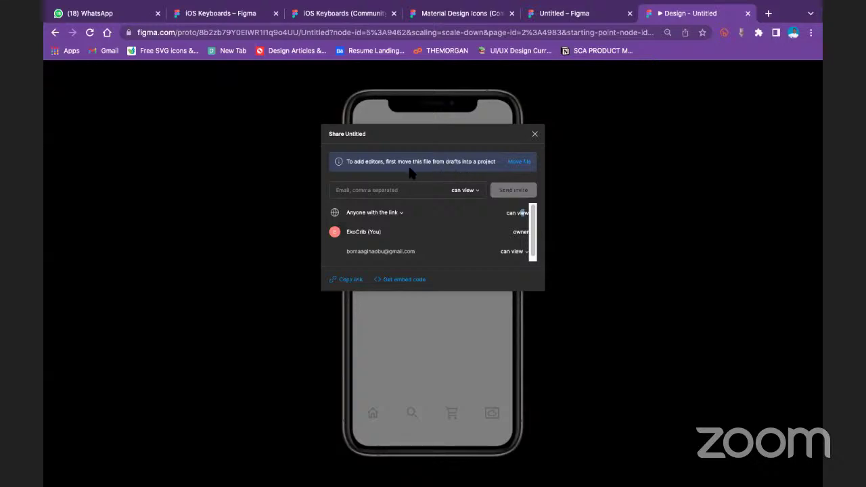
left_click(526, 164)
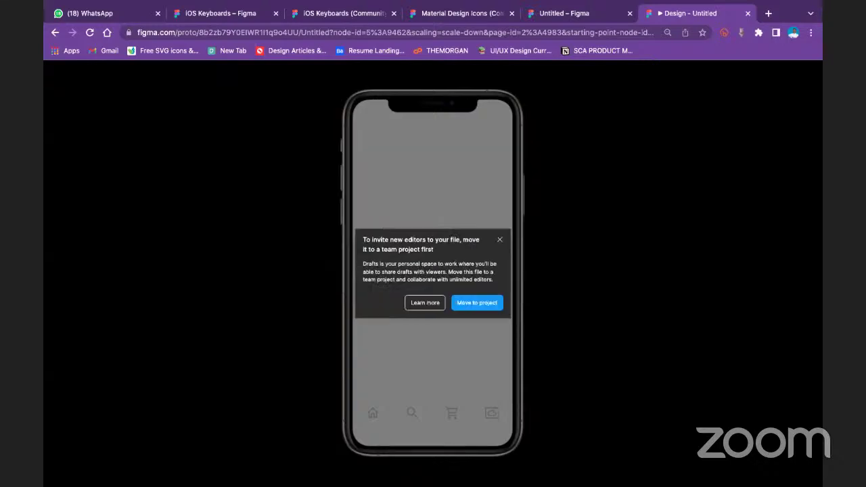
Create a new team 'Ekocr' and move the file into its Team project with edits allowed
left_click(475, 302)
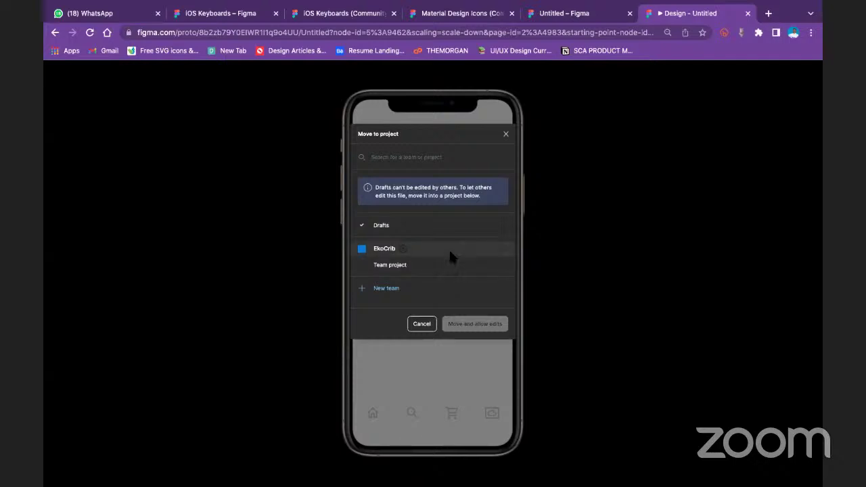
left_click(396, 289)
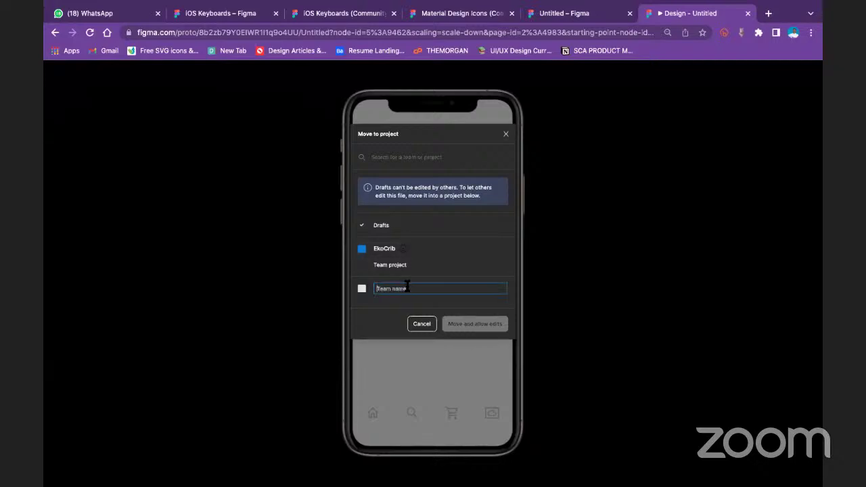
type("Ekocr")
key("Escape")
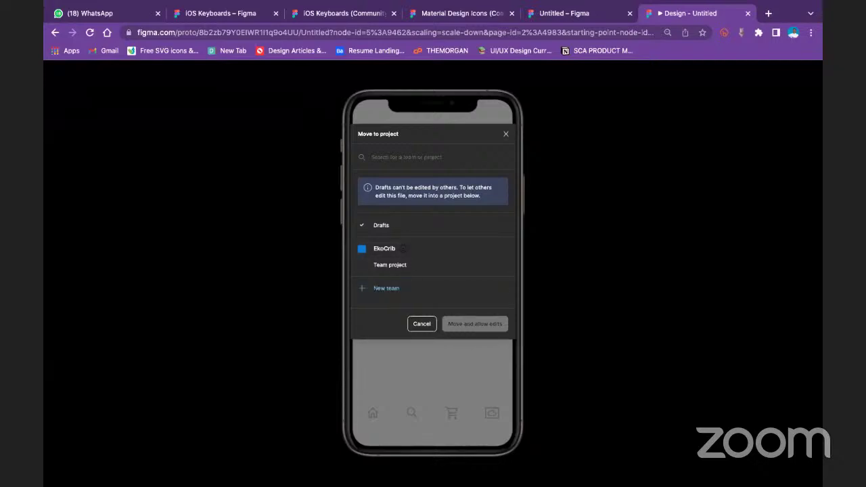
left_click(409, 245)
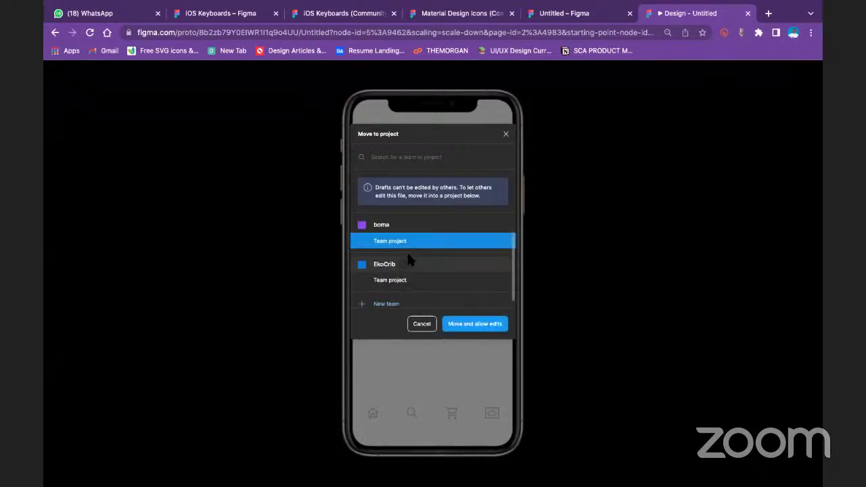
left_click(462, 323)
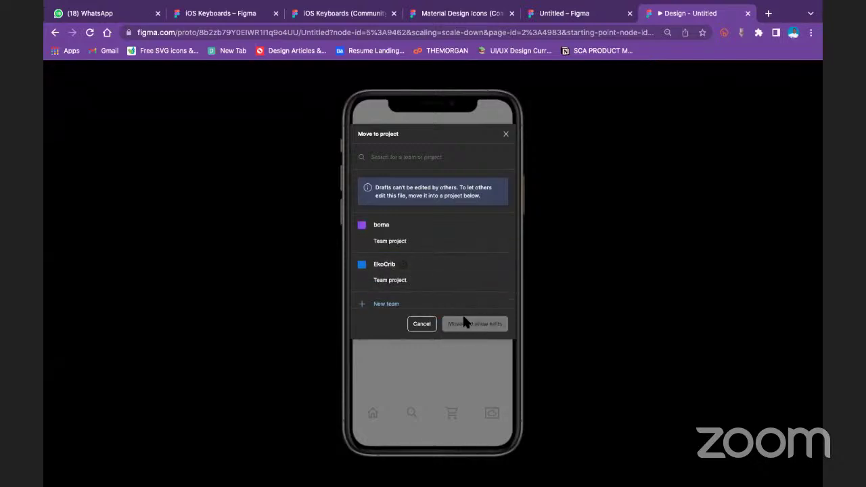
left_click(391, 243)
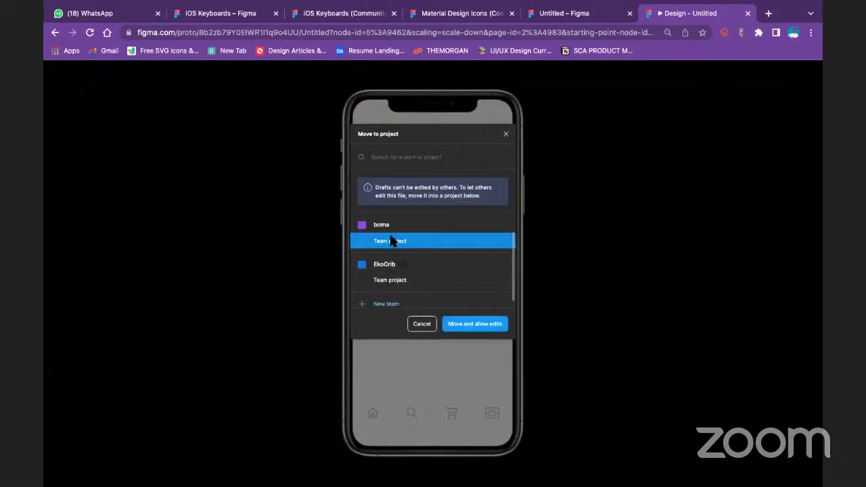
left_click(476, 324)
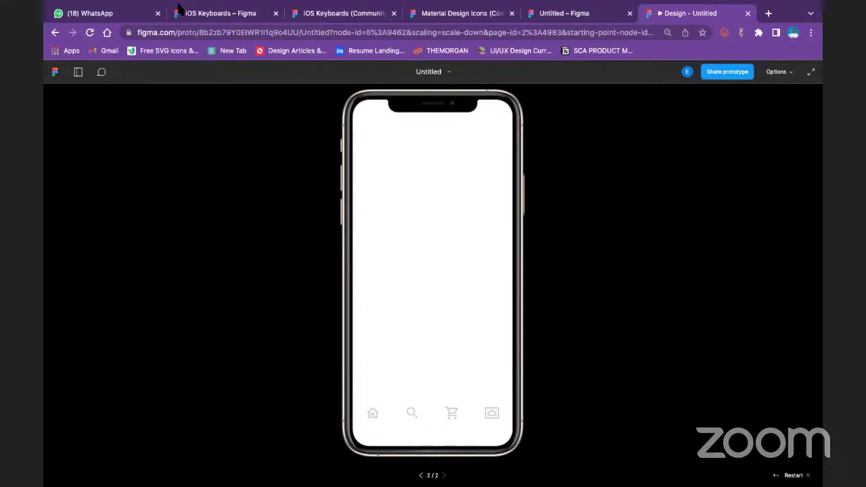
mouse_move(169, 6)
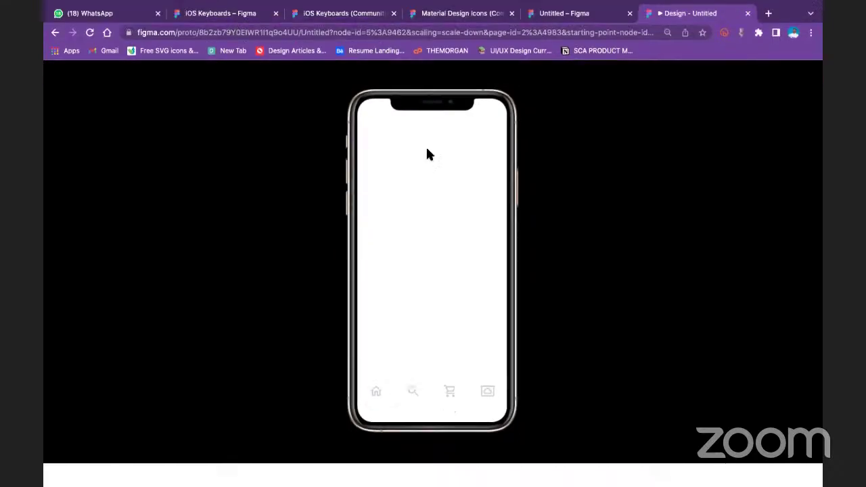
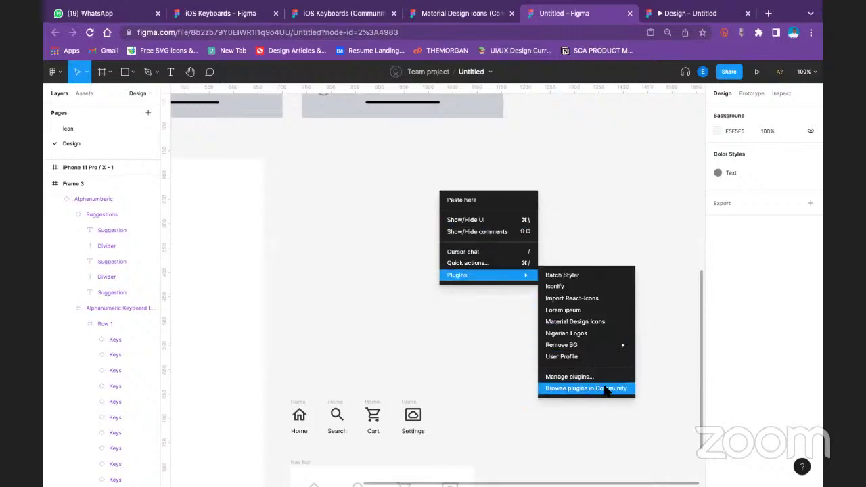
Search Figma Community for 'figmotion' and install the Figmotion plugin
left_click(605, 389)
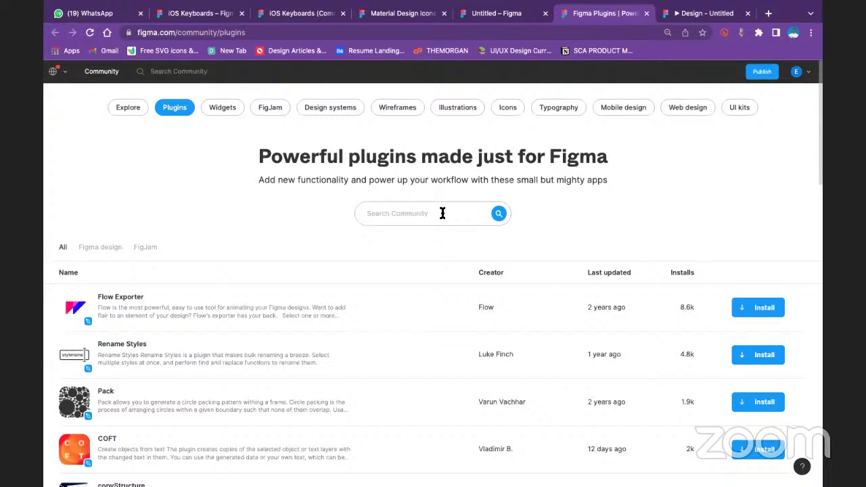
left_click(443, 213)
type("figmotion")
key("Return")
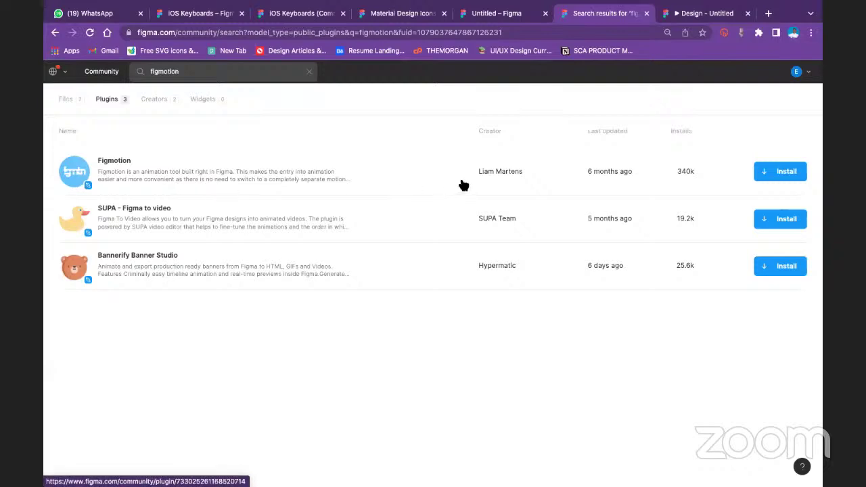
left_click(780, 173)
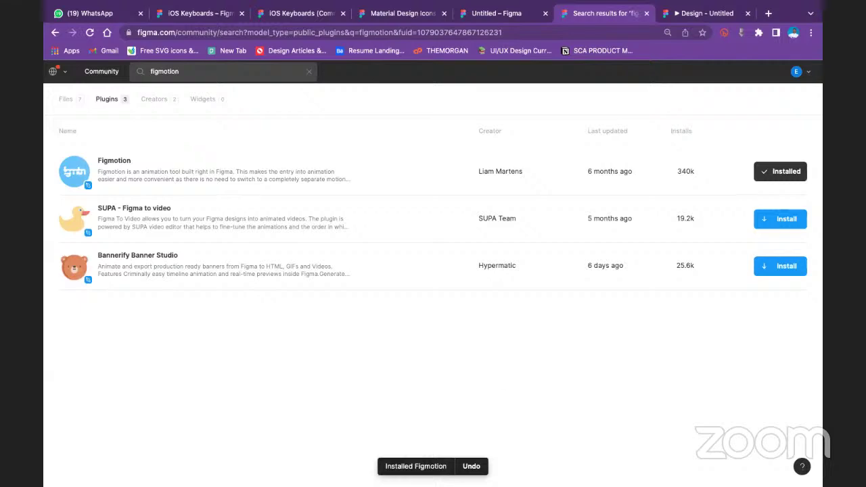
In the Untitled design file, draw a 112×103 ellipse above the nav bar icons
left_click(521, 13)
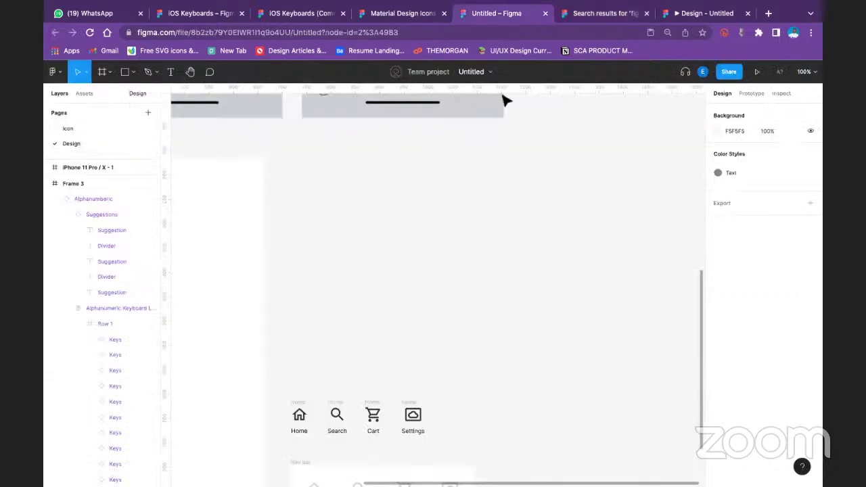
right_click(410, 224)
key("Escape")
left_click(132, 72)
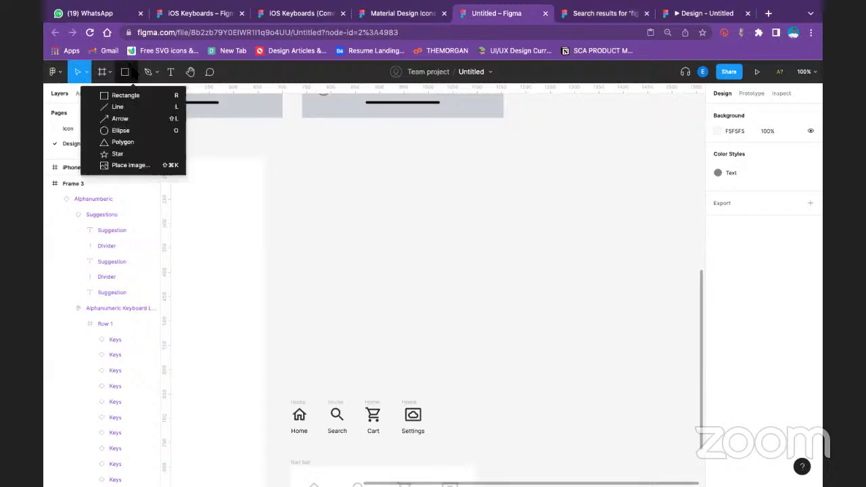
left_click(122, 130)
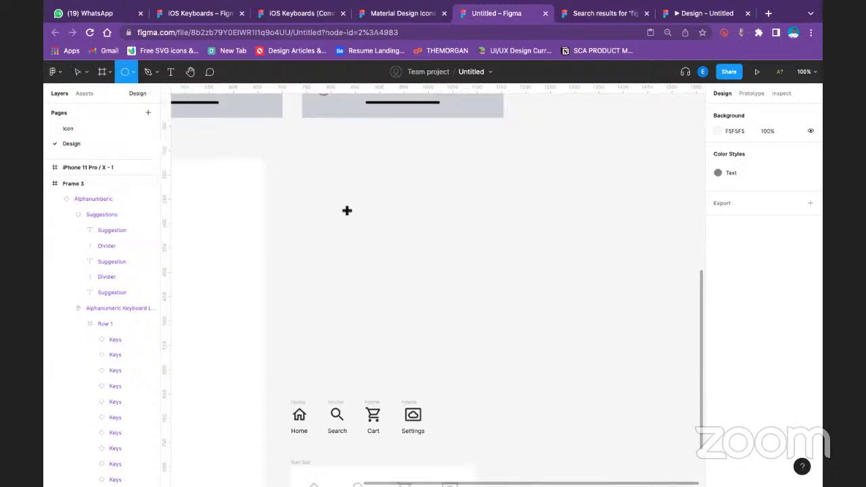
left_click_drag(346, 207, 399, 257)
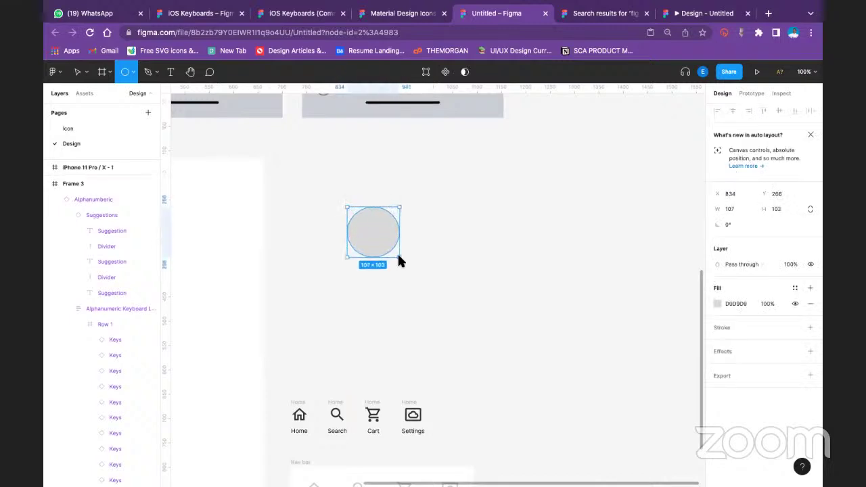
left_click(564, 201)
Launch Figmotion on the ellipse, look at its frame list, then close the plugin
left_click(399, 232)
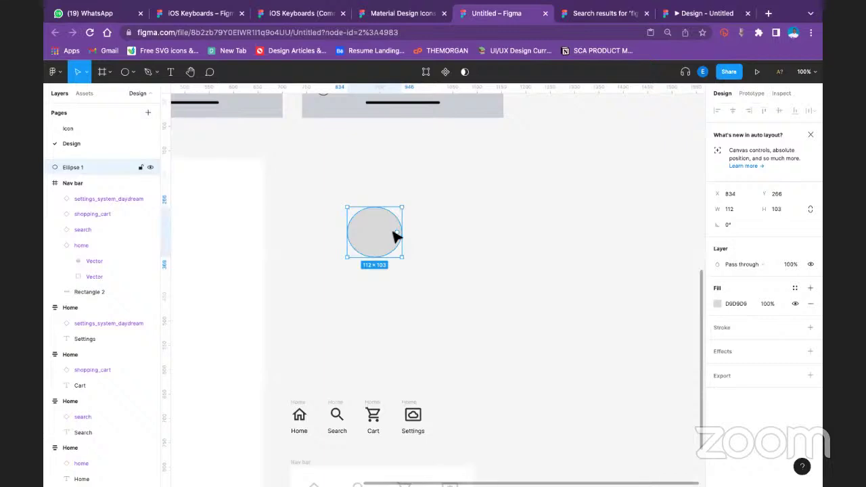
right_click(397, 235)
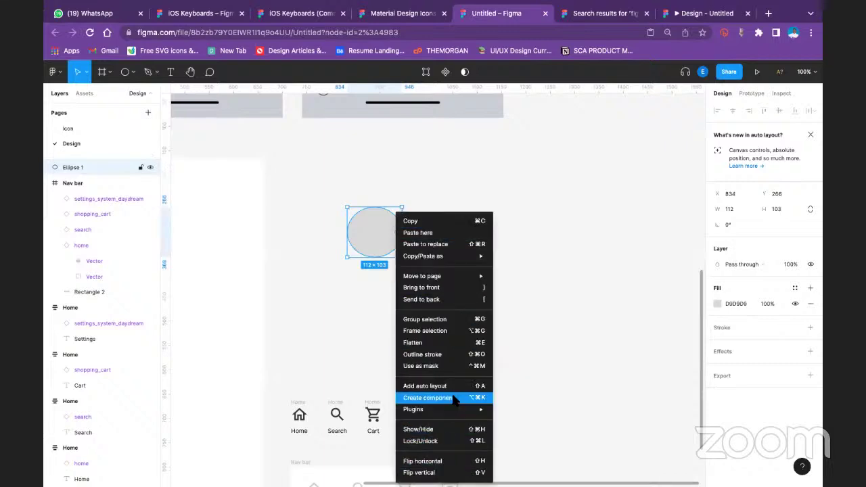
mouse_move(467, 409)
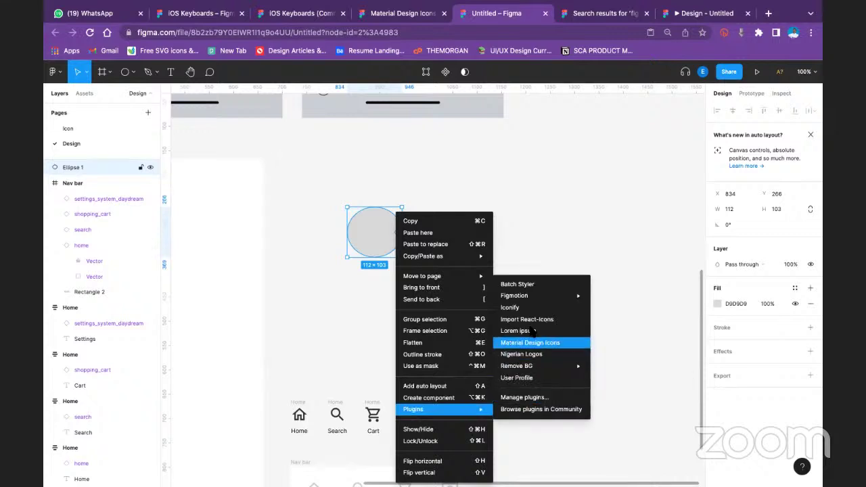
mouse_move(540, 294)
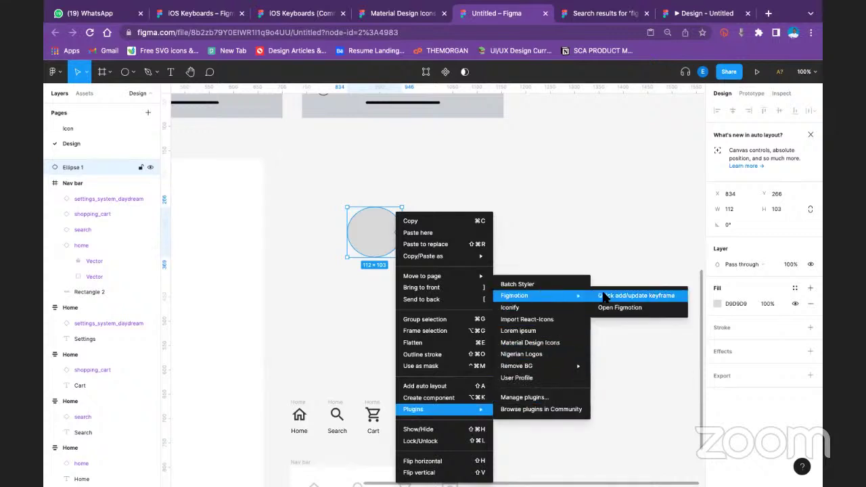
left_click(621, 308)
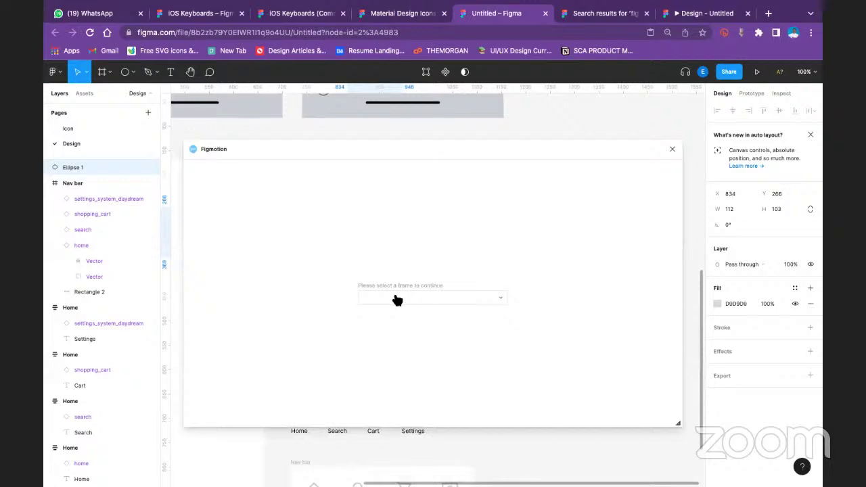
left_click(494, 297)
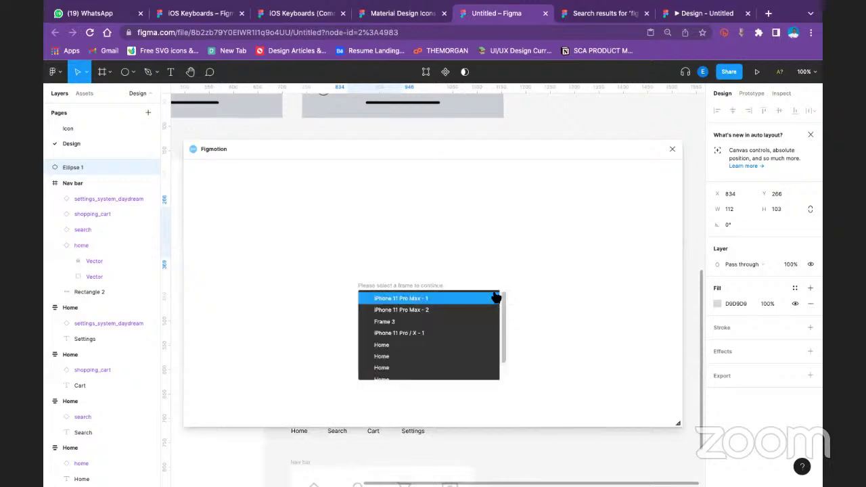
left_click(672, 149)
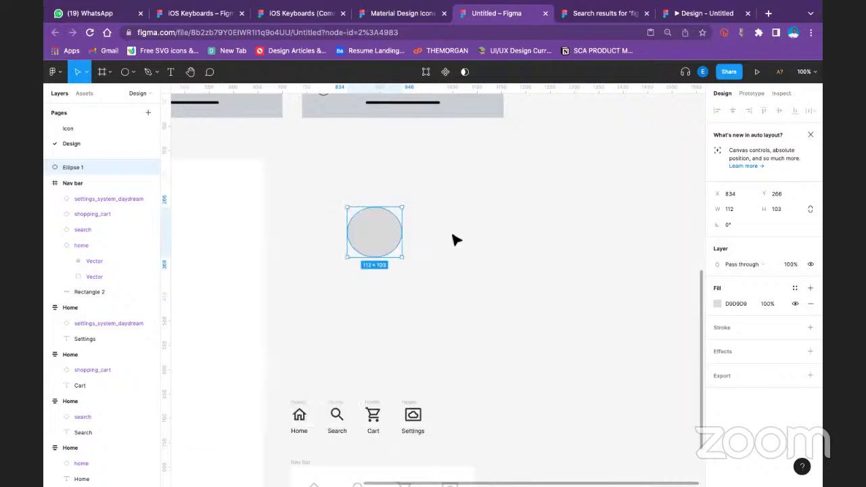
Wrap the ellipse in a new frame named 'circle'
right_click(374, 239)
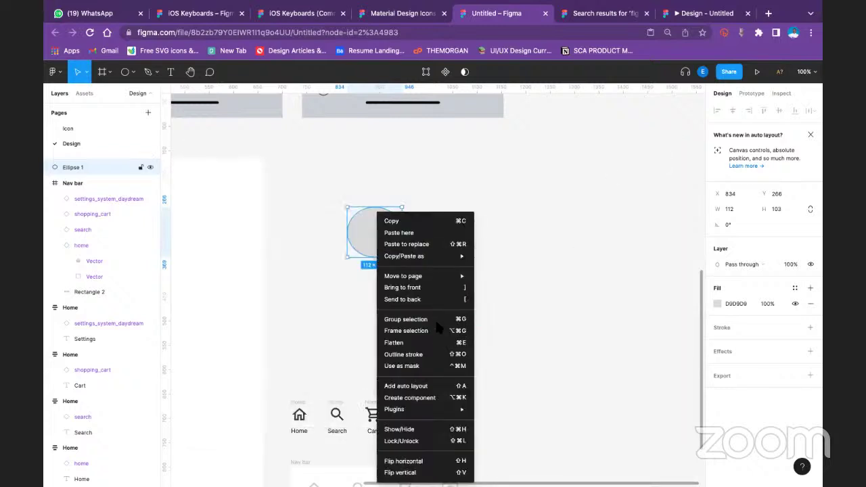
left_click(439, 333)
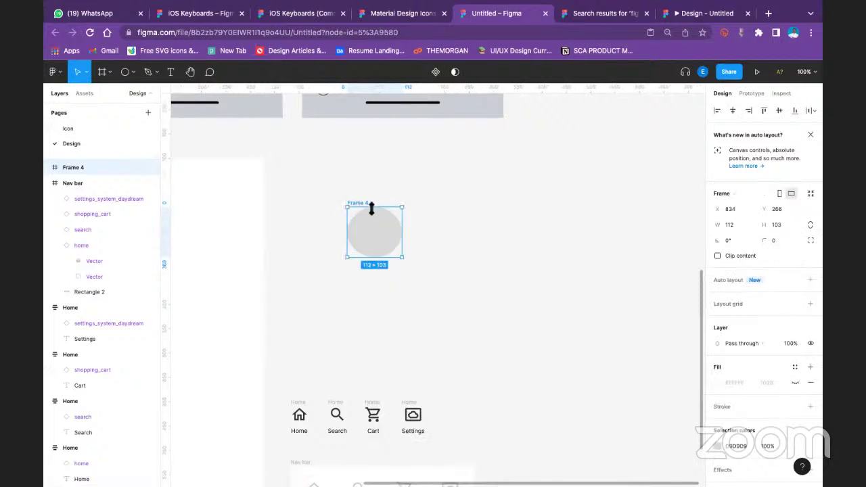
double_click(364, 203)
type("circle")
key("Return")
Open Figmotion for the Circle frame from the Plugins menu
right_click(384, 234)
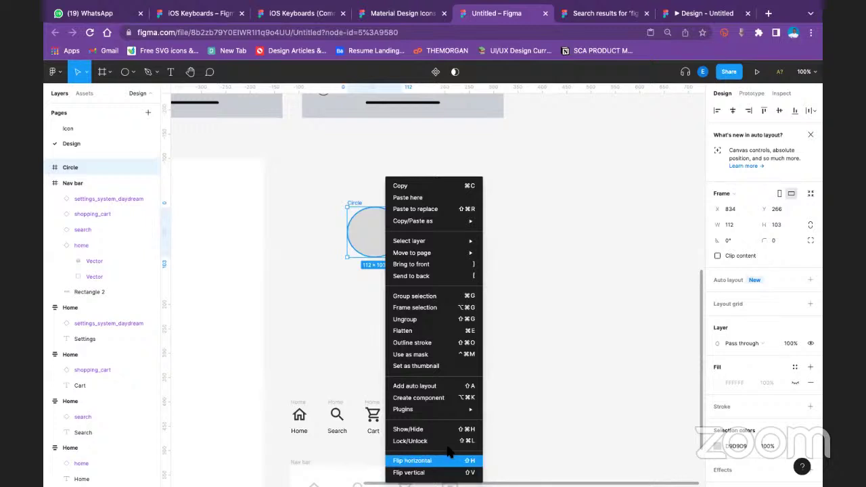
mouse_move(467, 410)
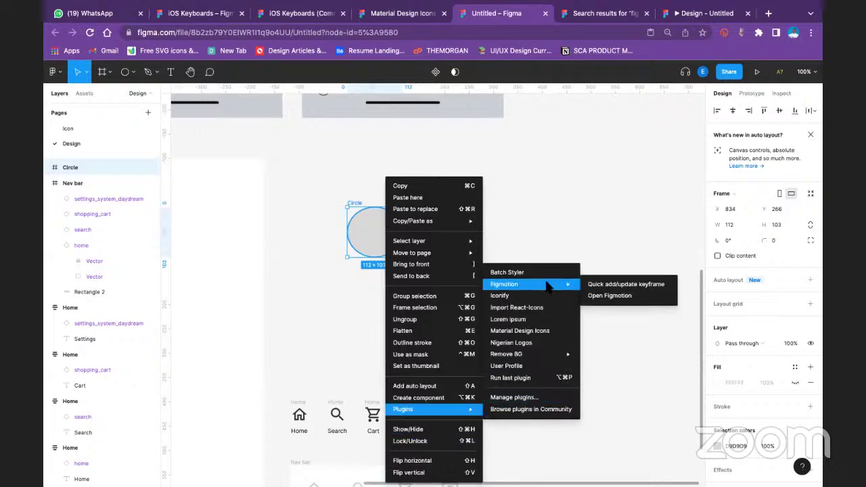
mouse_move(542, 285)
left_click(618, 296)
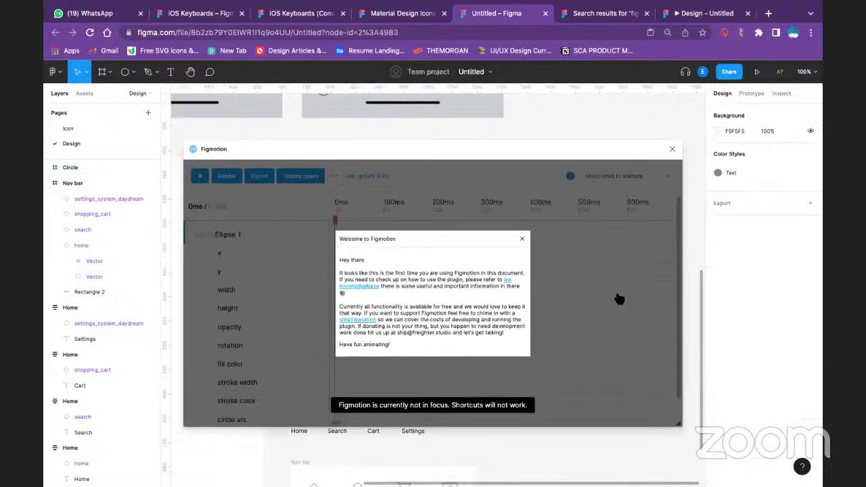
Dismiss the Figmotion welcome notice and drag the plugin panel clear of the circle
left_click(522, 239)
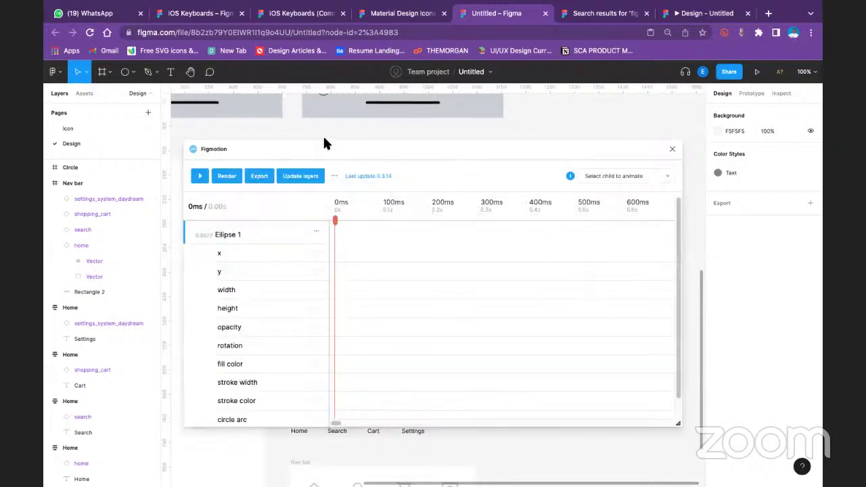
left_click_drag(318, 148, 426, 190)
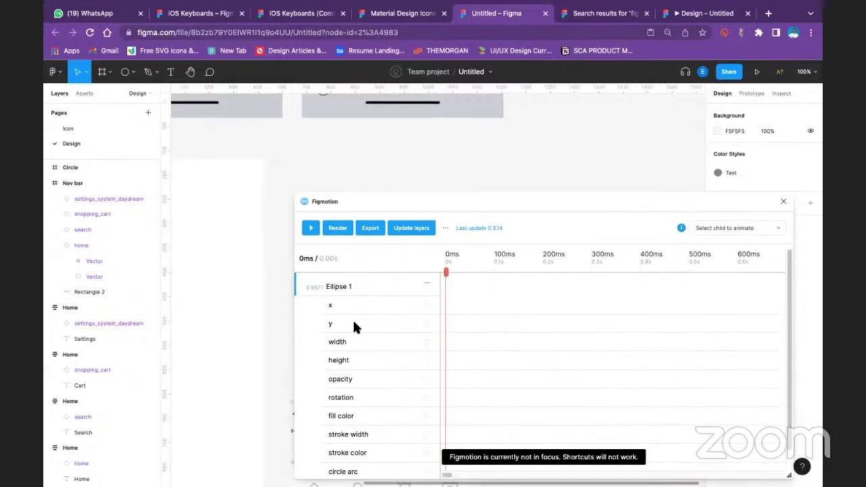
scroll(354, 325, "down", 1)
scroll(356, 316, "up", 1)
left_click_drag(392, 199, 335, 305)
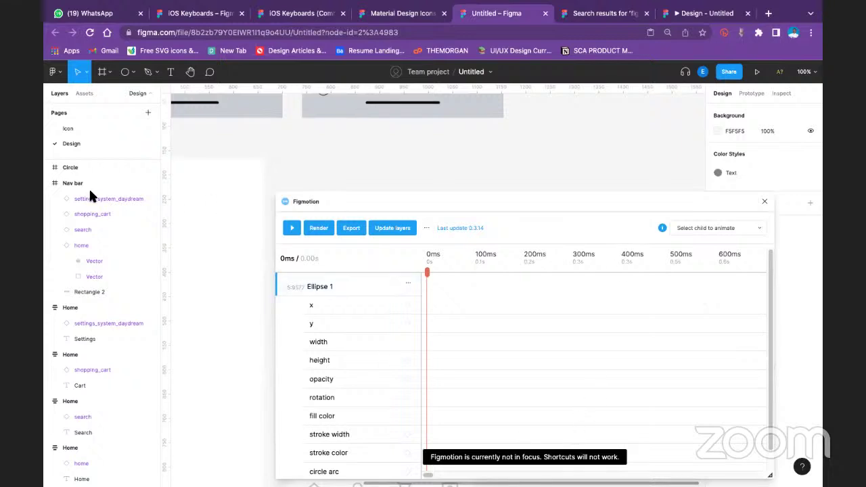
left_click(72, 171)
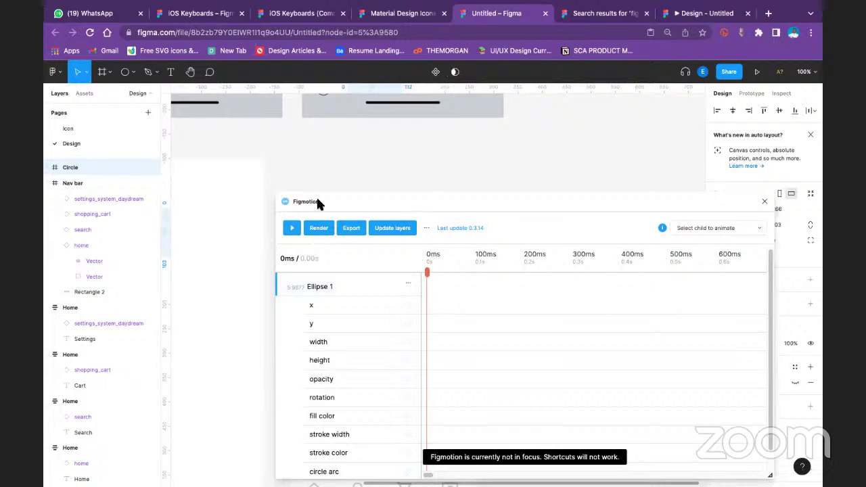
left_click_drag(318, 201, 274, 326)
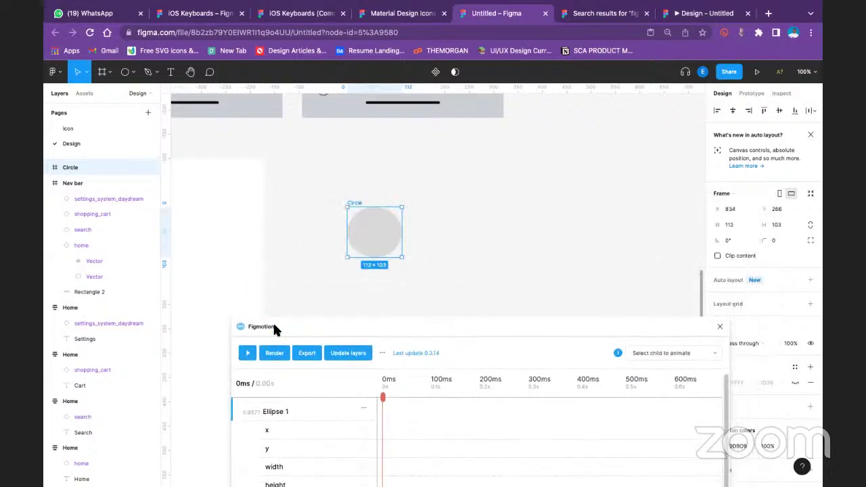
left_click_drag(276, 328, 276, 328)
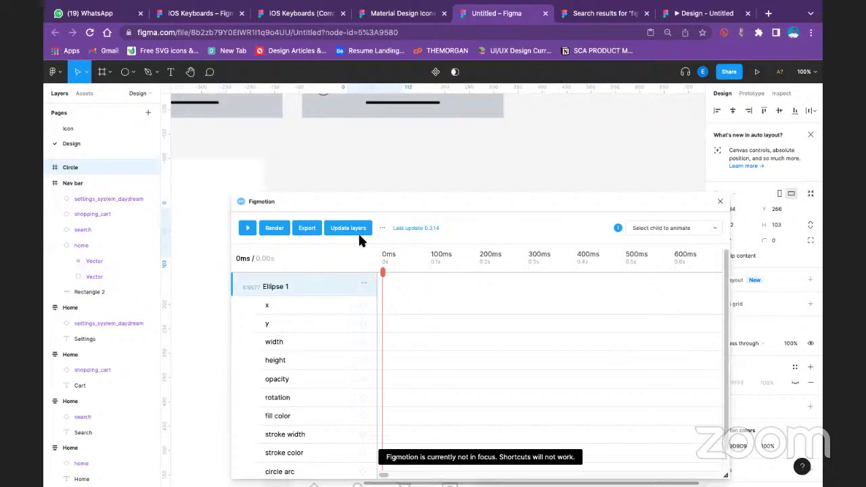
left_click_drag(407, 206, 416, 266)
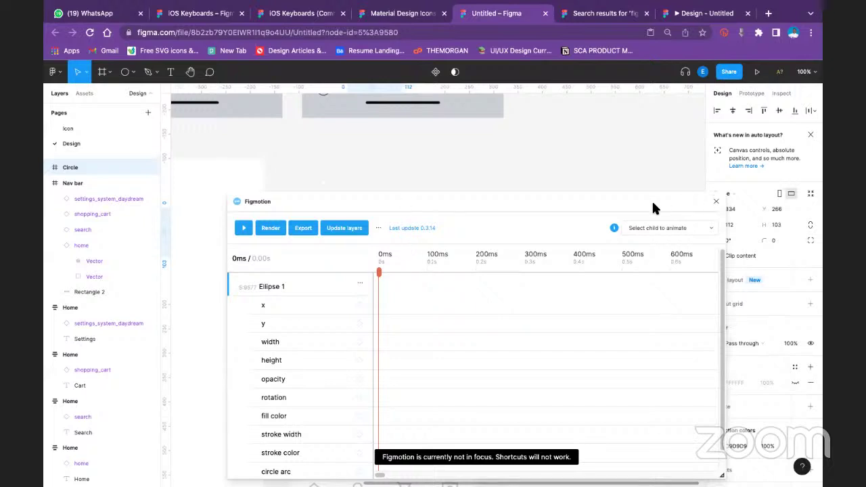
left_click_drag(652, 201, 539, 335)
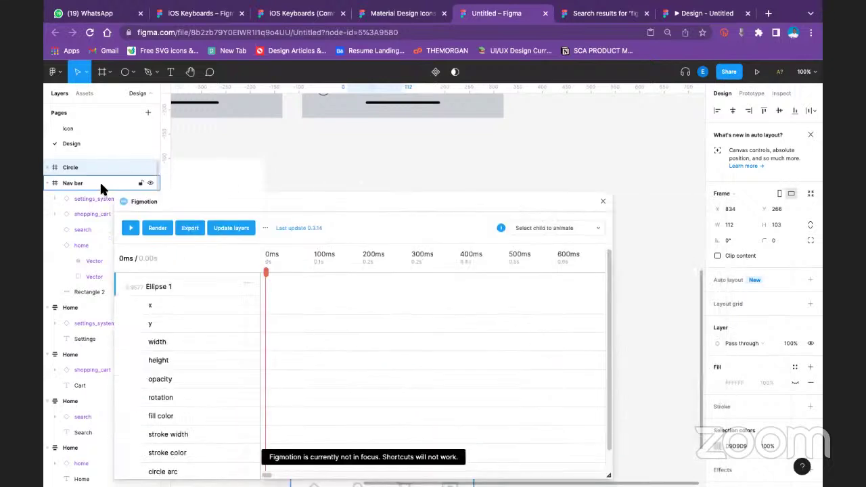
With the Circle frame selected, pick Ellipse 1 in Figmotion and check its keyframe options
left_click(107, 169)
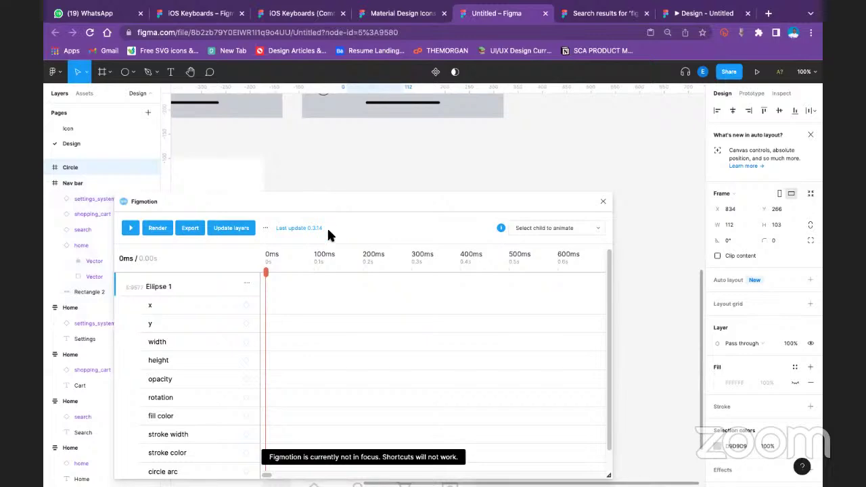
left_click_drag(328, 230, 812, 41)
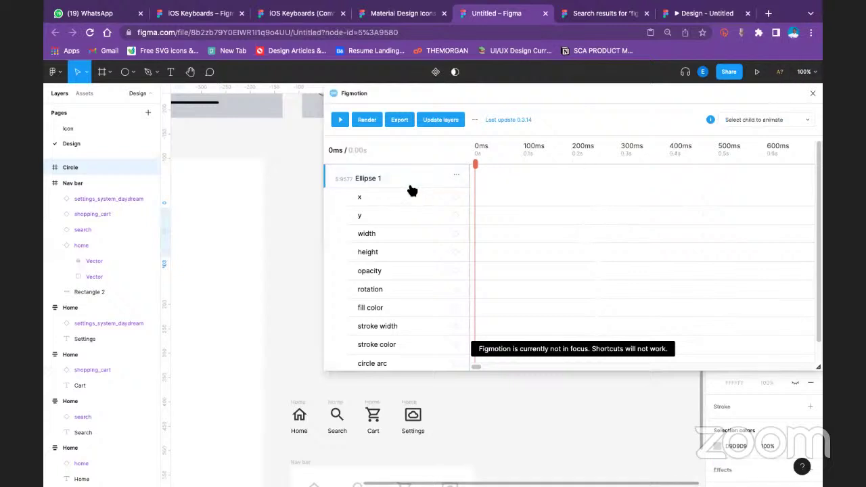
left_click_drag(445, 105, 404, 289)
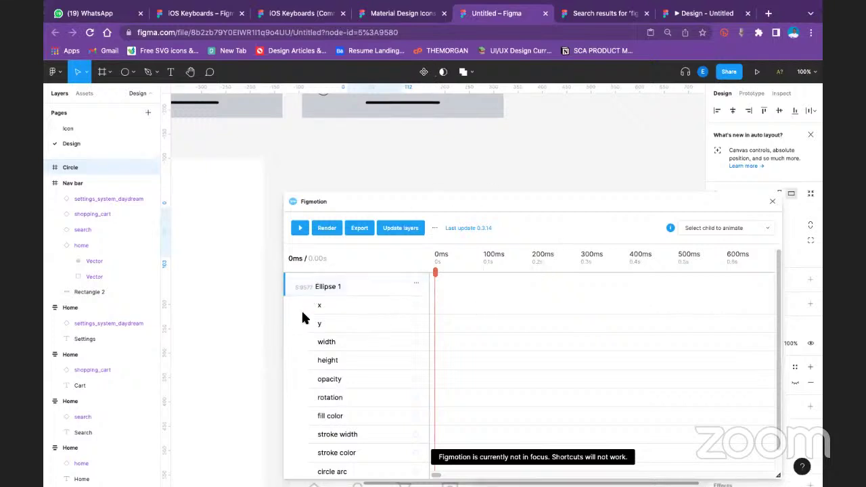
scroll(374, 308, "down", 1)
scroll(370, 352, "up", 1)
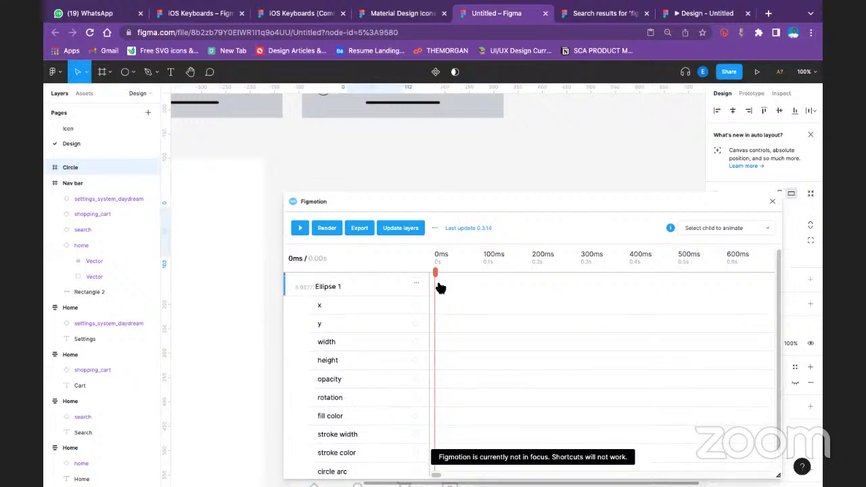
left_click(349, 291)
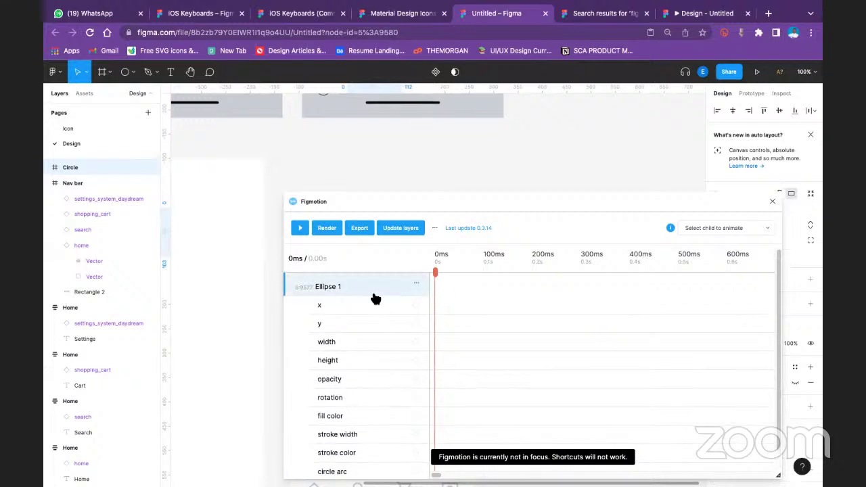
left_click(415, 285)
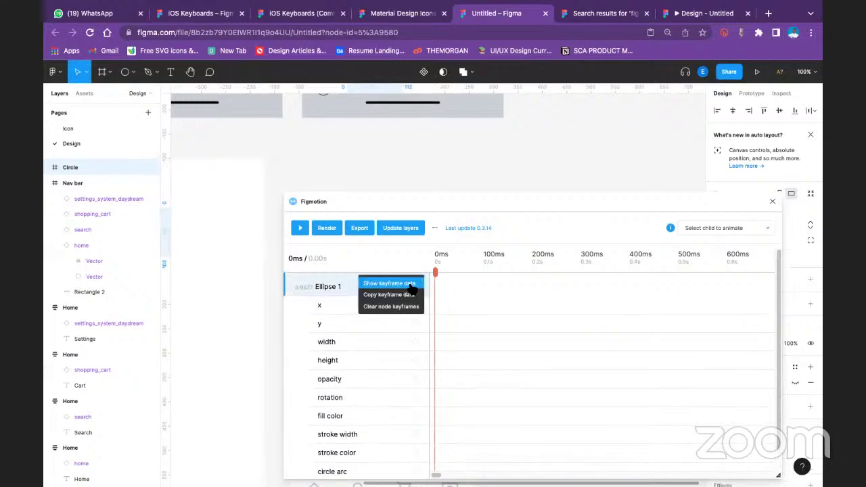
left_click(327, 301)
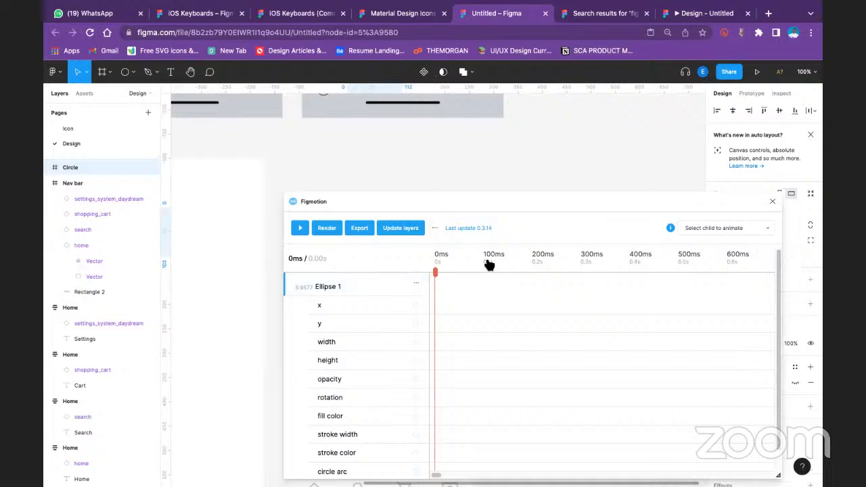
Add x-position keyframes for Ellipse 1 at 0ms and 173ms
left_click(414, 306)
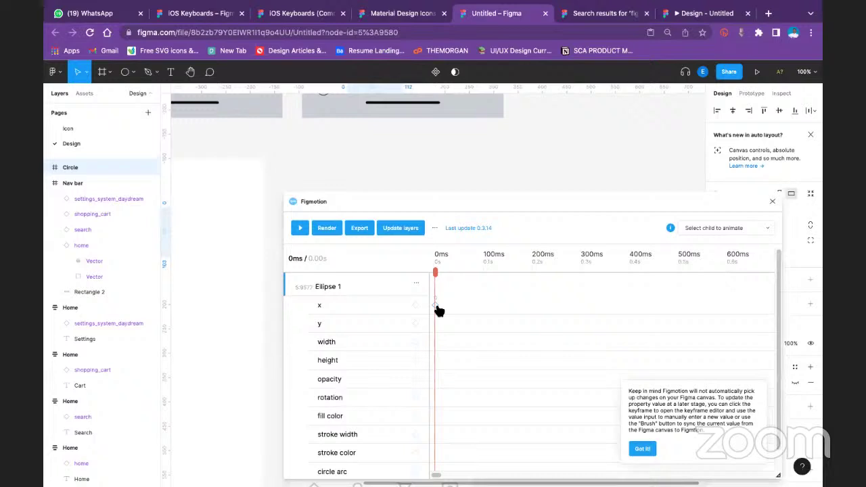
left_click(436, 307)
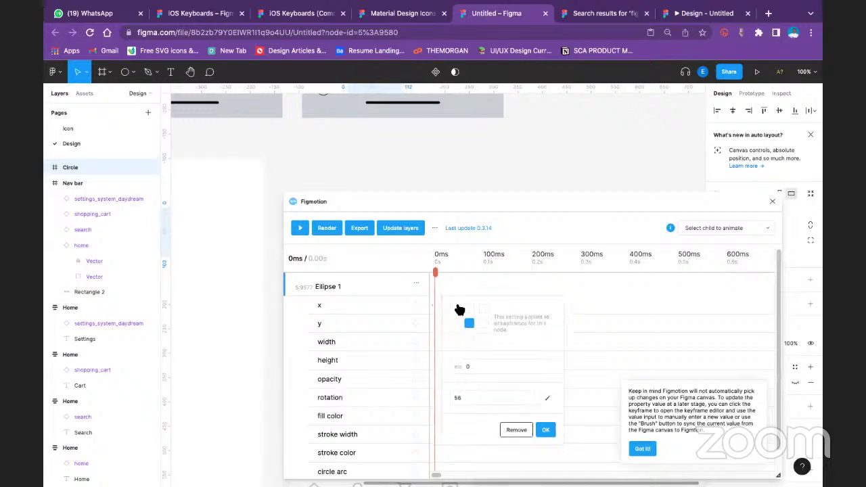
left_click(525, 299)
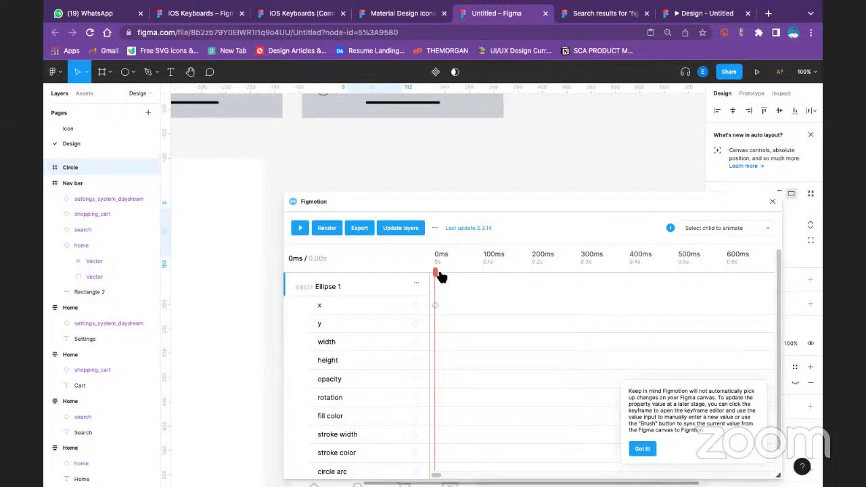
left_click_drag(437, 273, 520, 274)
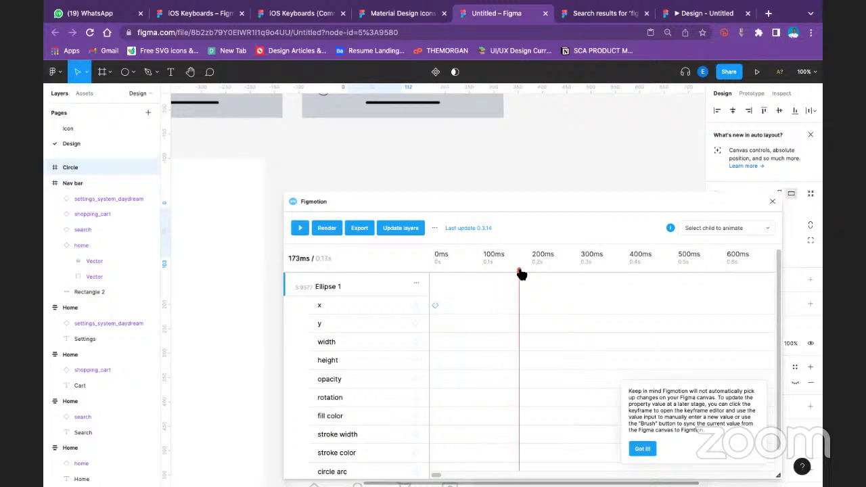
left_click(519, 305)
Zoom the page out, move the panel off the circle, and preview the x animation from 0ms
left_click_drag(483, 199, 465, 303)
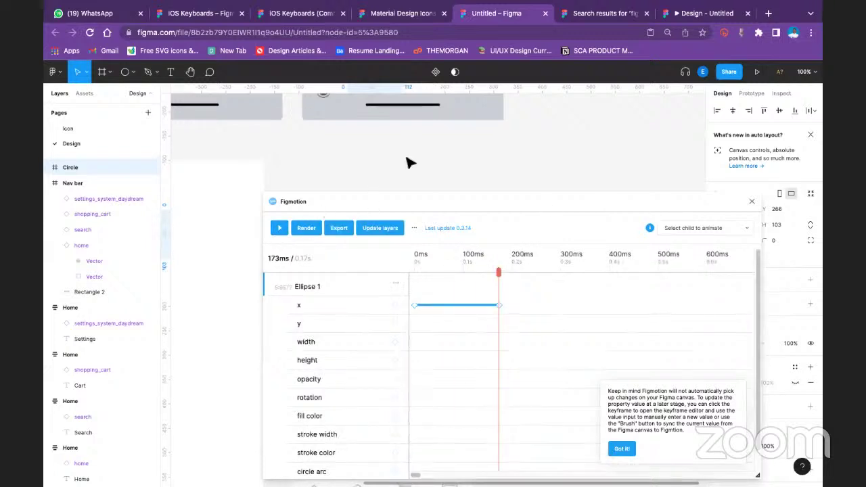
scroll(410, 159, "up", 3)
scroll(567, 162, "down", 3)
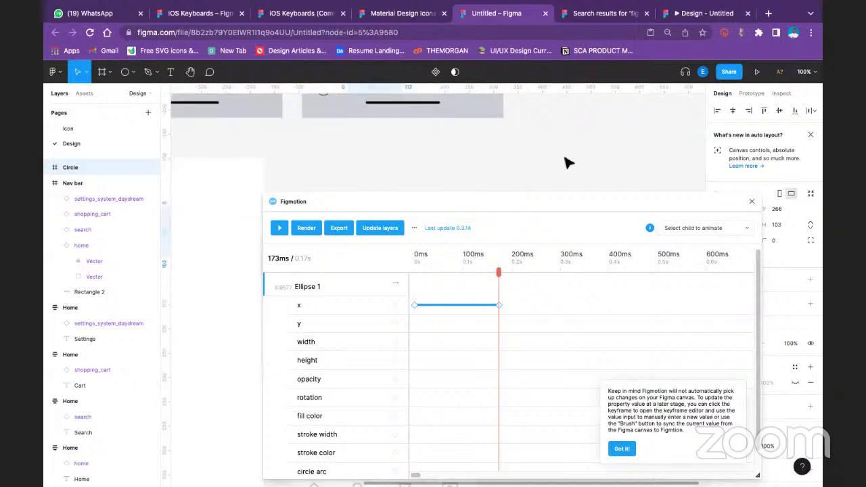
key("ctrl+minus")
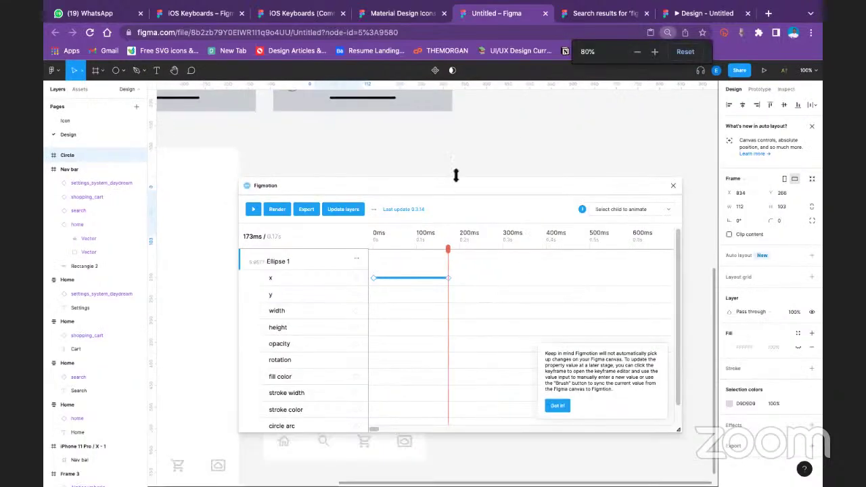
left_click_drag(480, 167, 597, 256)
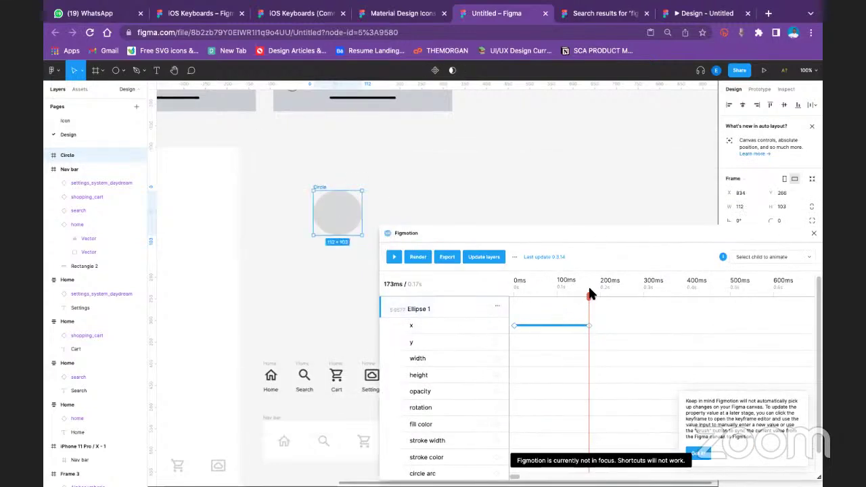
left_click_drag(588, 296, 505, 305)
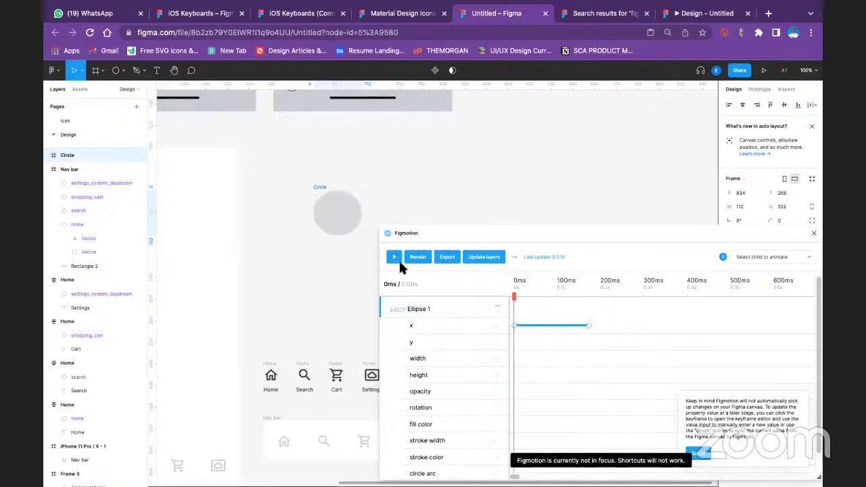
left_click(396, 259)
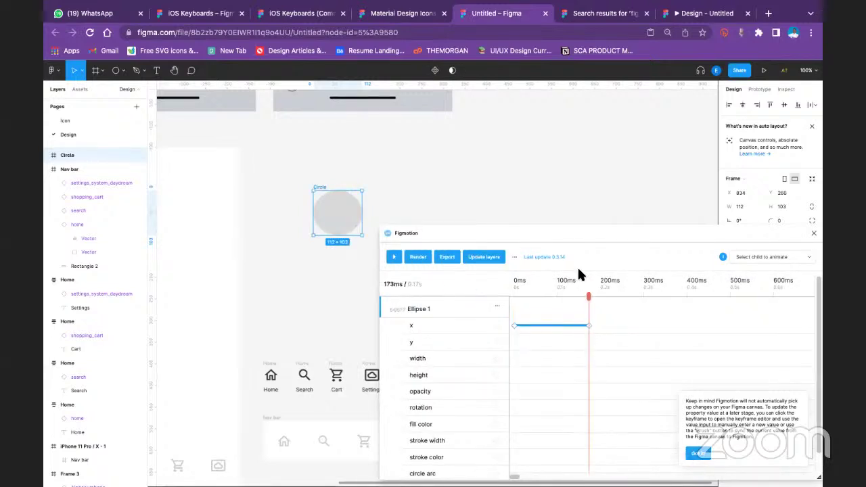
Stretch the x animation's end keyframe to about 300ms, replay it and sync the layers
left_click_drag(589, 325, 649, 325)
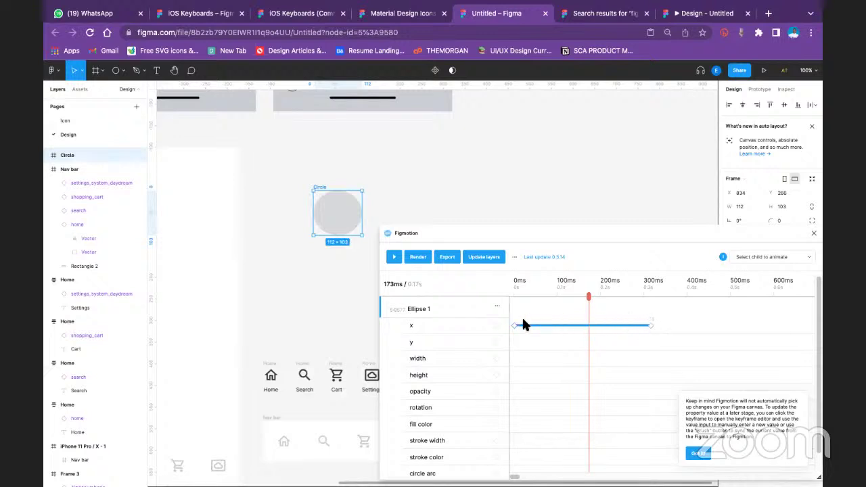
left_click(339, 212)
scroll(527, 261, "down", 1)
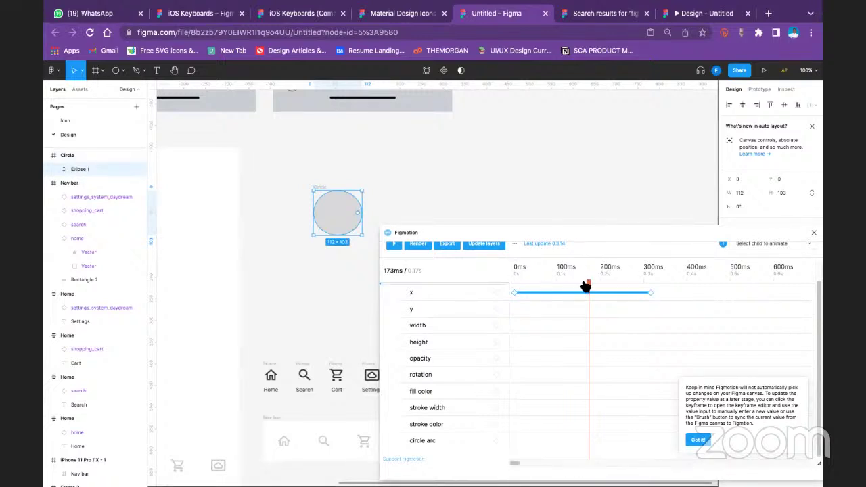
left_click_drag(589, 284, 512, 291)
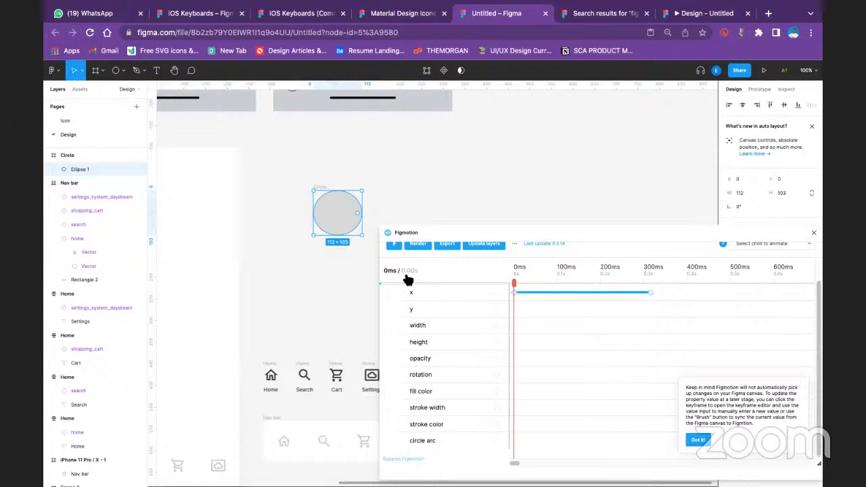
left_click(399, 248)
left_click(489, 252)
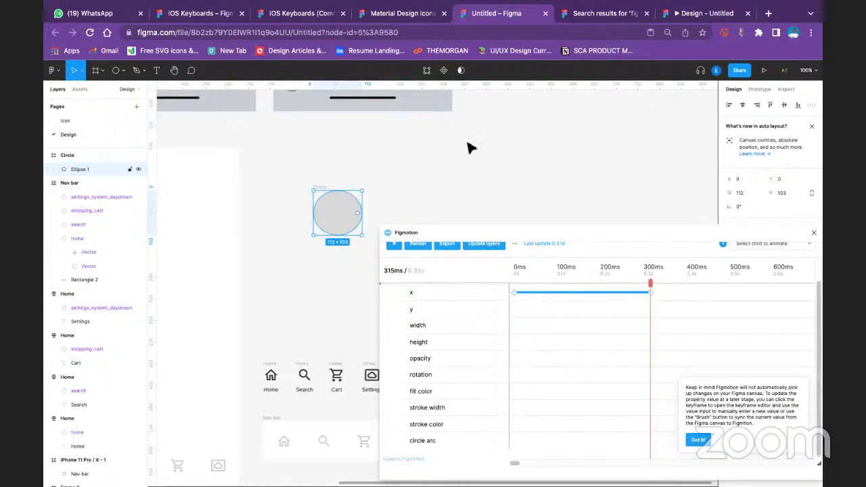
Add a 0–300ms y-position animation to Ellipse 1 and replay the x and y motion
left_click(494, 309)
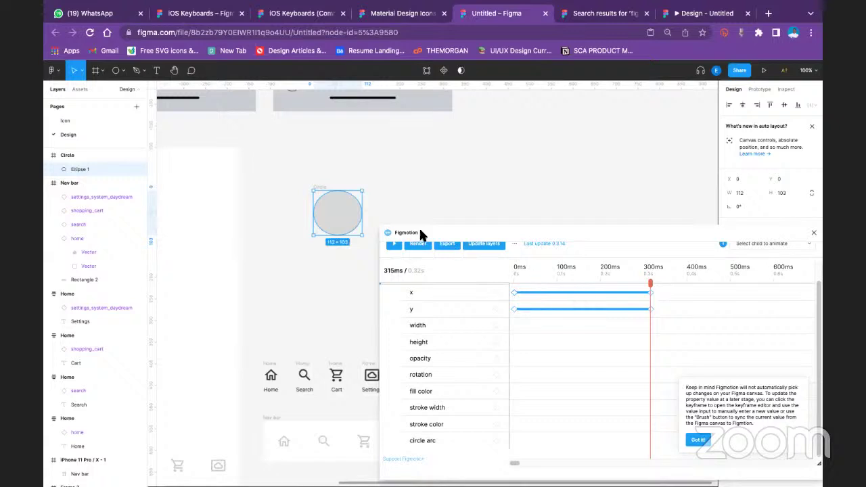
left_click(392, 247)
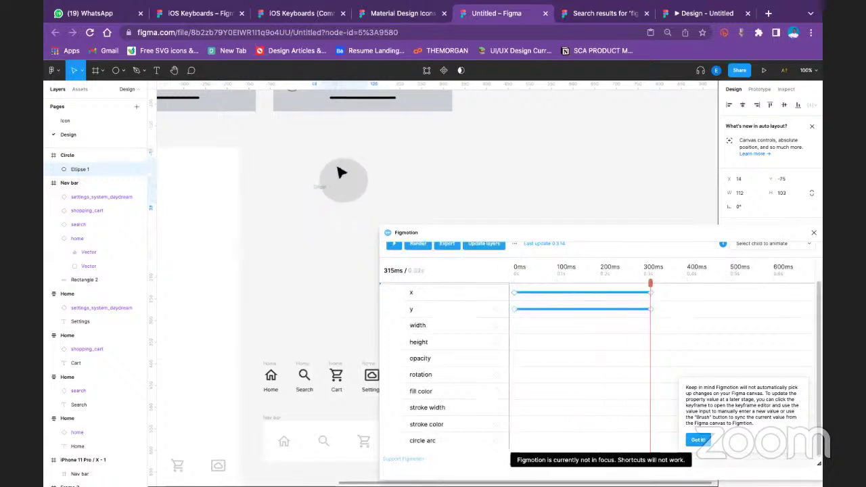
left_click_drag(335, 182, 336, 229)
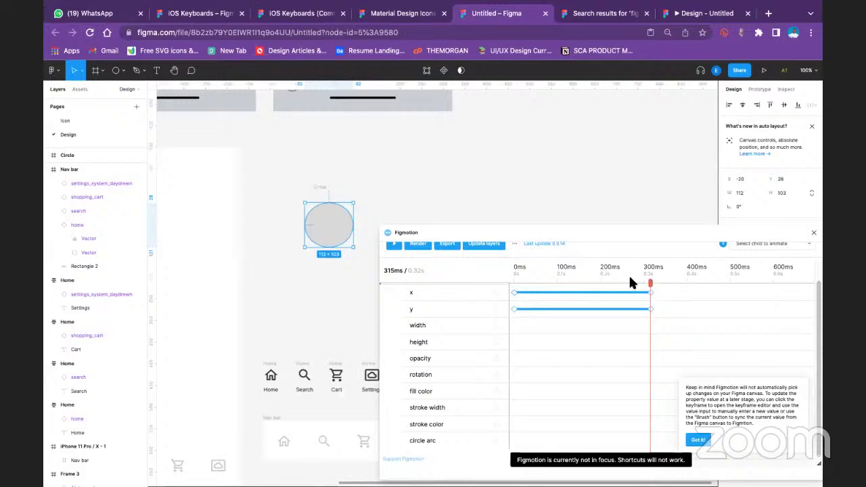
left_click_drag(629, 277, 487, 274)
left_click(395, 246)
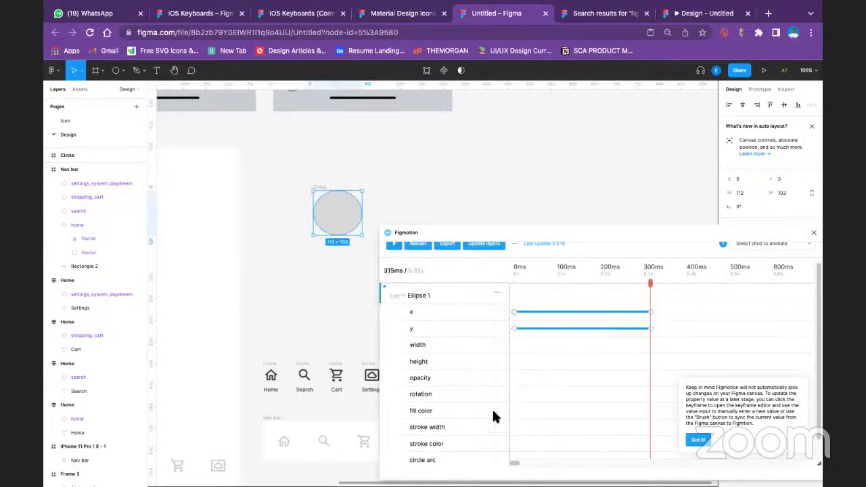
left_click(498, 293)
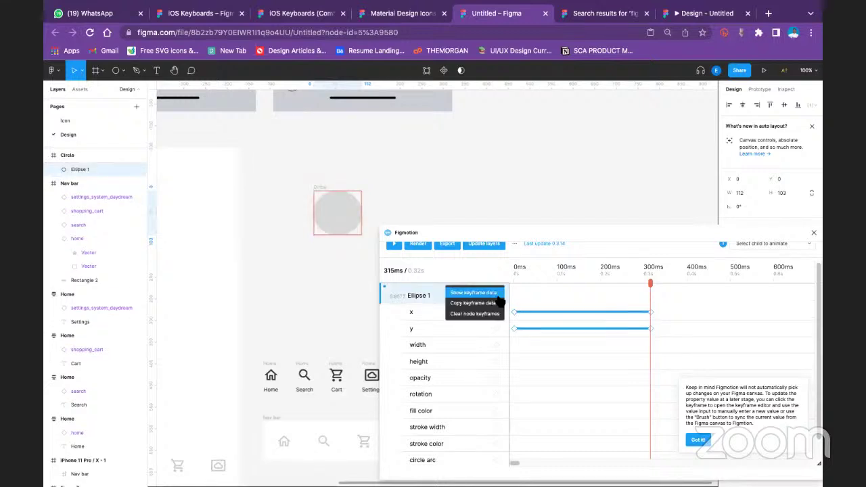
left_click(485, 247)
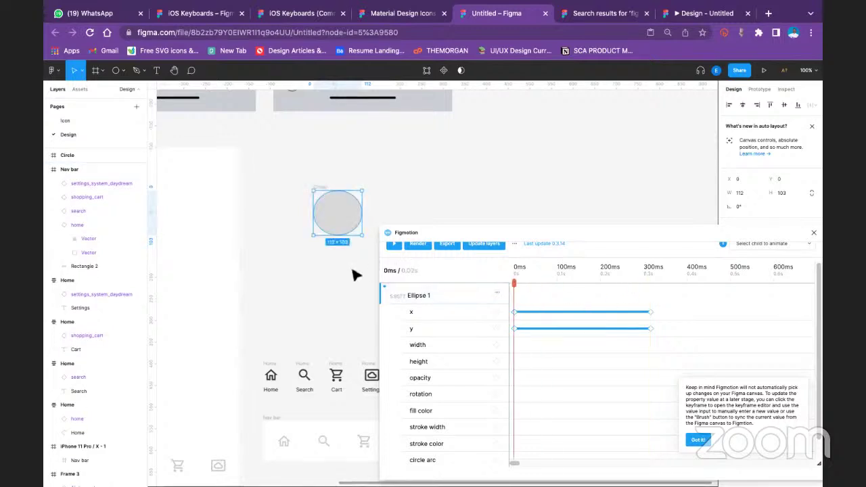
left_click(395, 247)
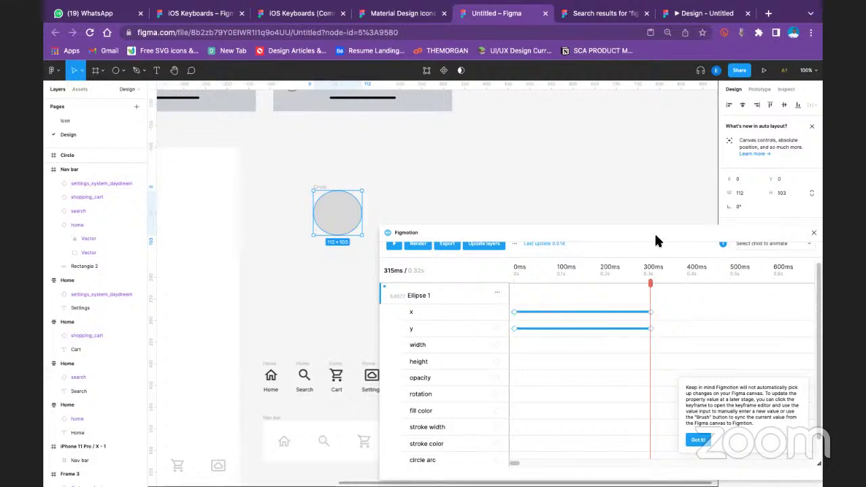
Choose Ellipse 1 as the child to animate, review its keyframe data, and dismiss the tip card
left_click(763, 248)
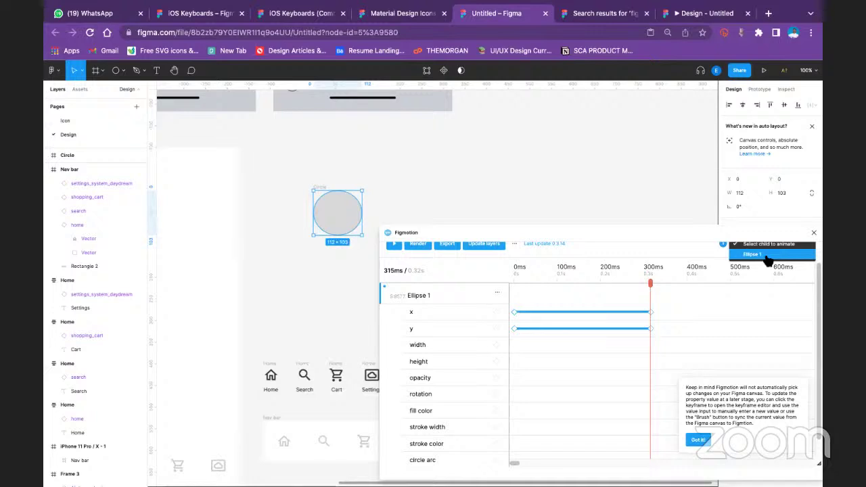
left_click(768, 255)
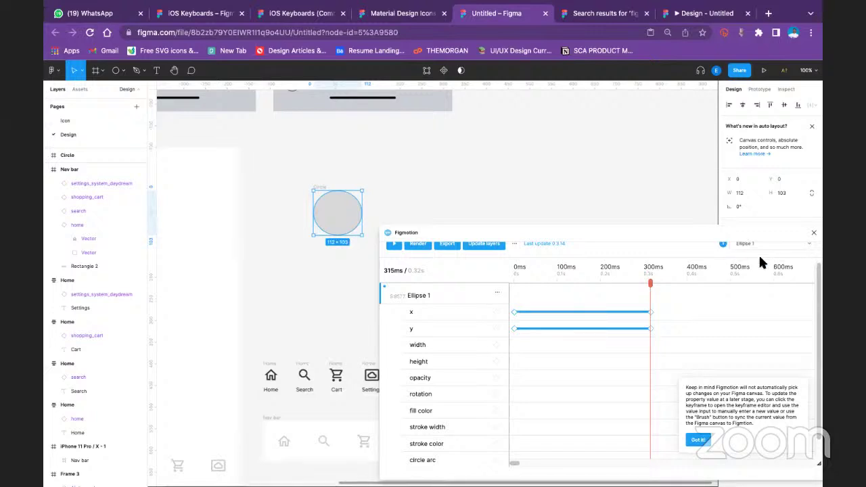
left_click(498, 292)
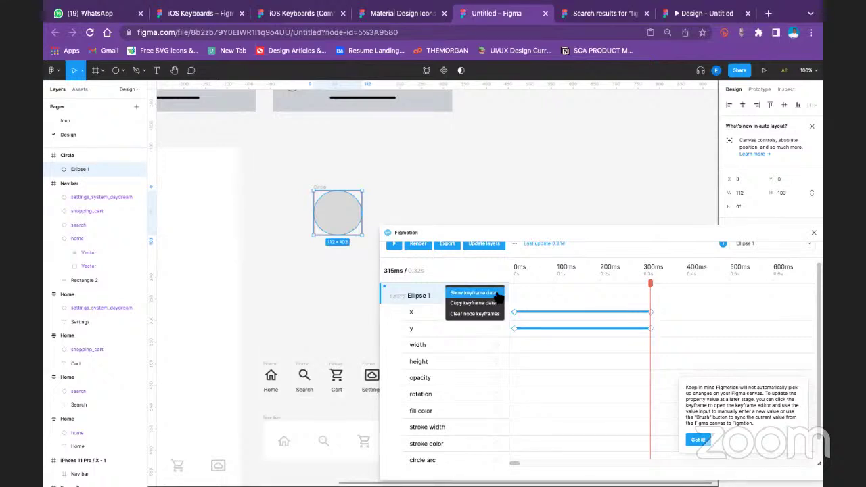
left_click(494, 293)
left_click(801, 262)
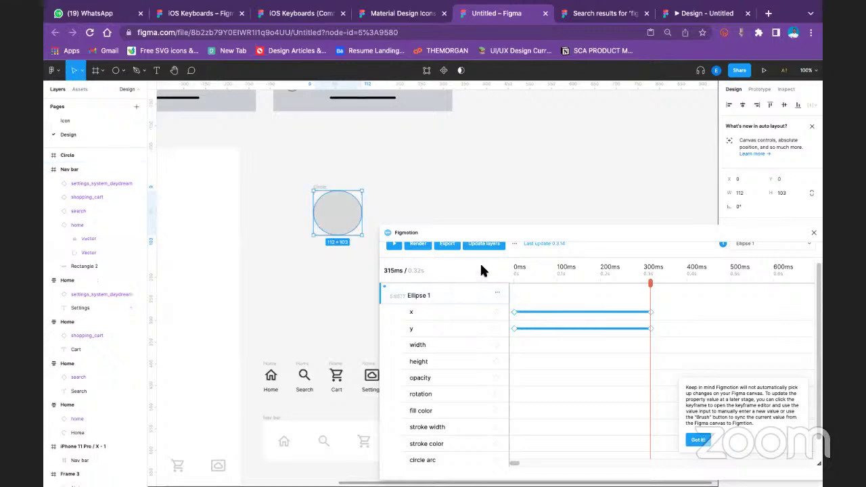
left_click_drag(530, 236, 389, 207)
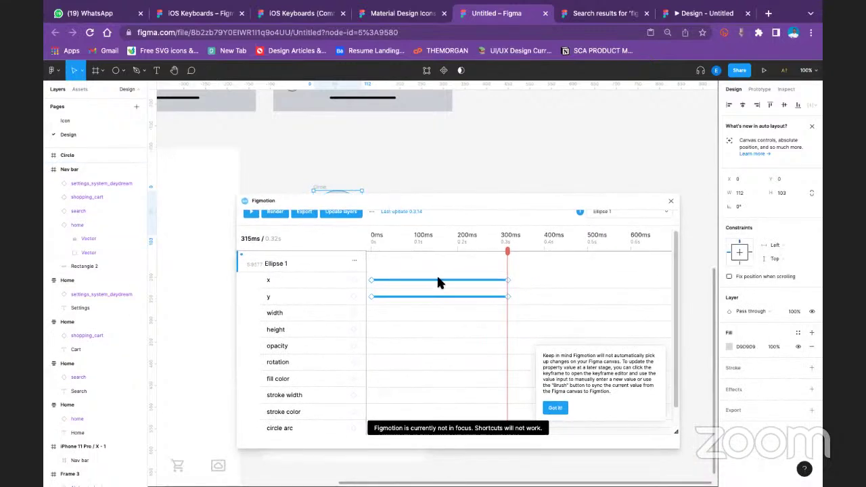
left_click(555, 408)
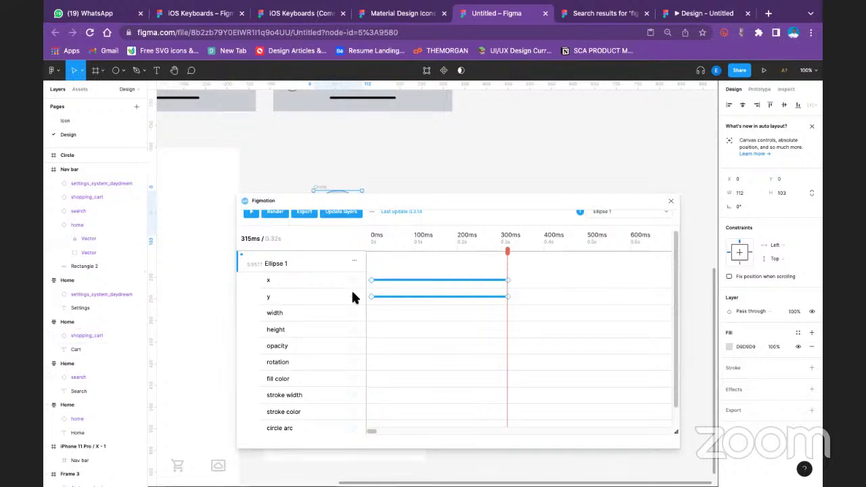
Add a 0–300ms width keyframe to Ellipse 1 and set its easing to custom (0.42, 0.00, 0.58, 1.00)
left_click(354, 314)
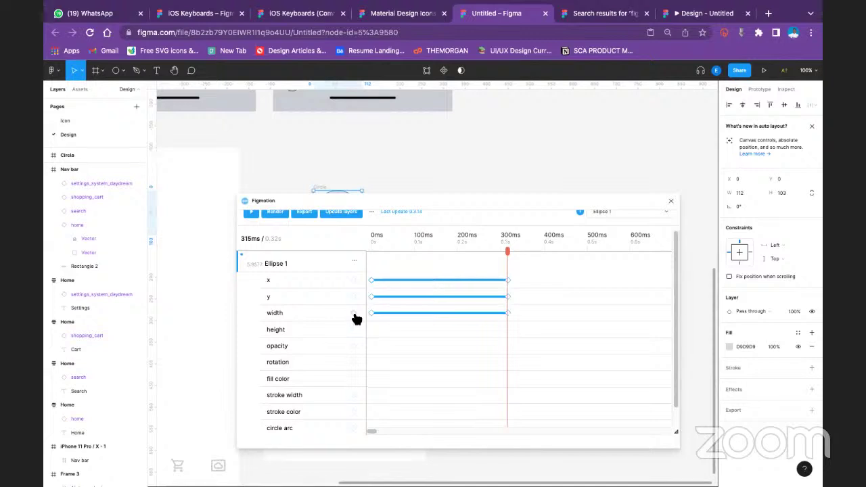
left_click(508, 314)
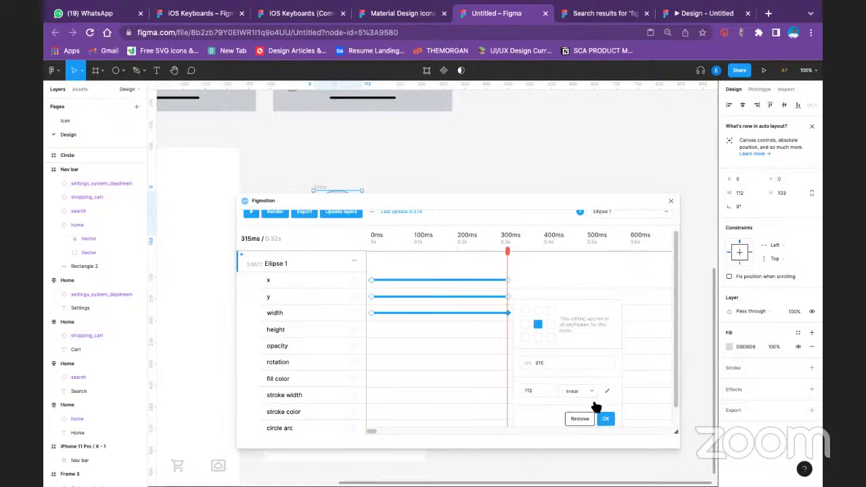
left_click(572, 390)
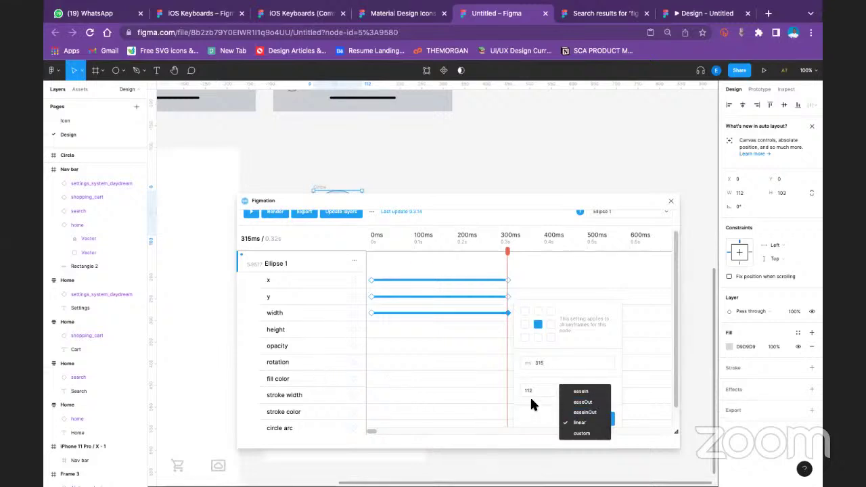
left_click(535, 417)
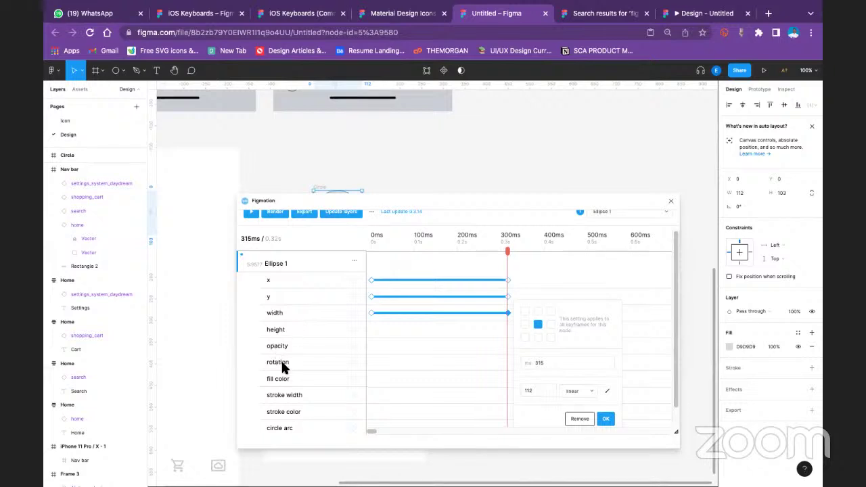
left_click(573, 393)
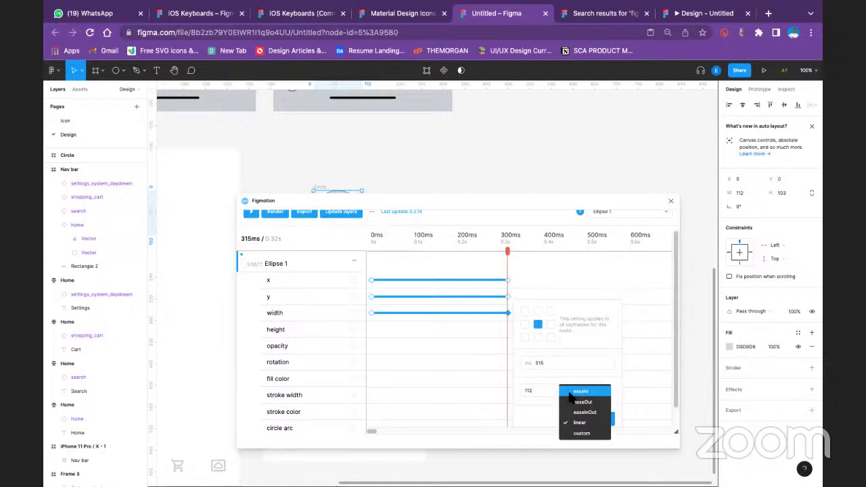
left_click(586, 434)
Drag both bezier handles of the width keyframe's easing into an S-shaped ease-in-out curve
scroll(587, 406, "down", 3)
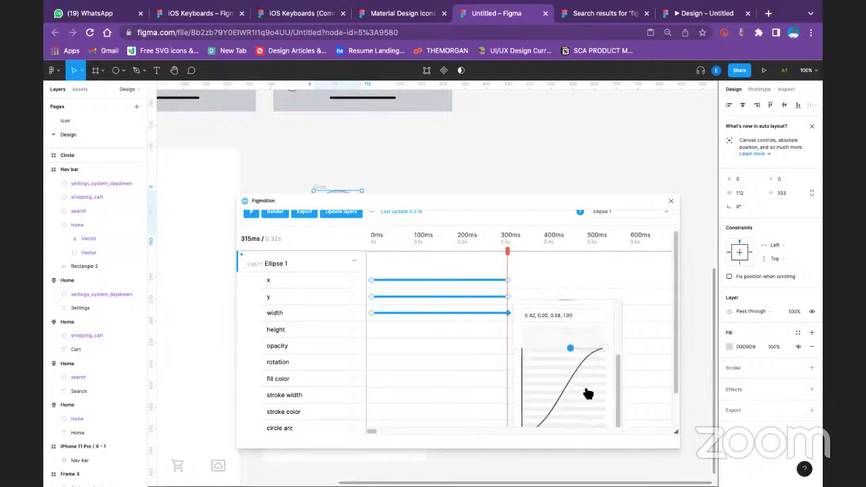
left_click_drag(571, 325, 602, 379)
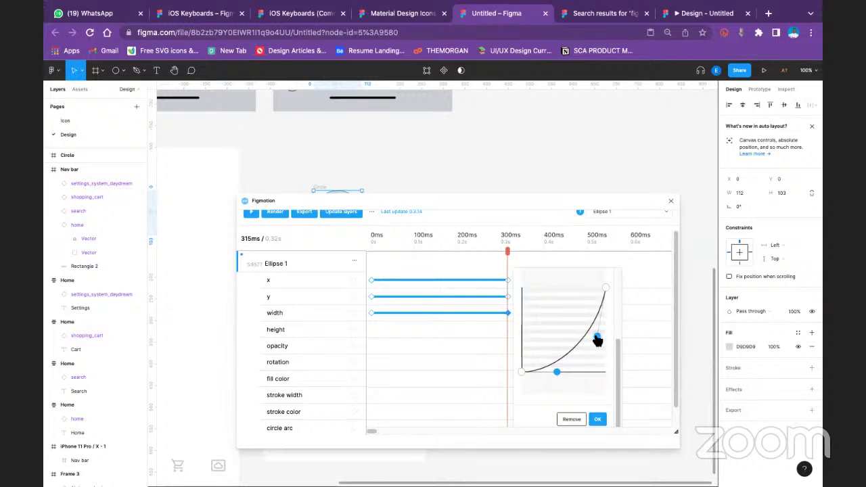
left_click_drag(599, 337, 537, 317)
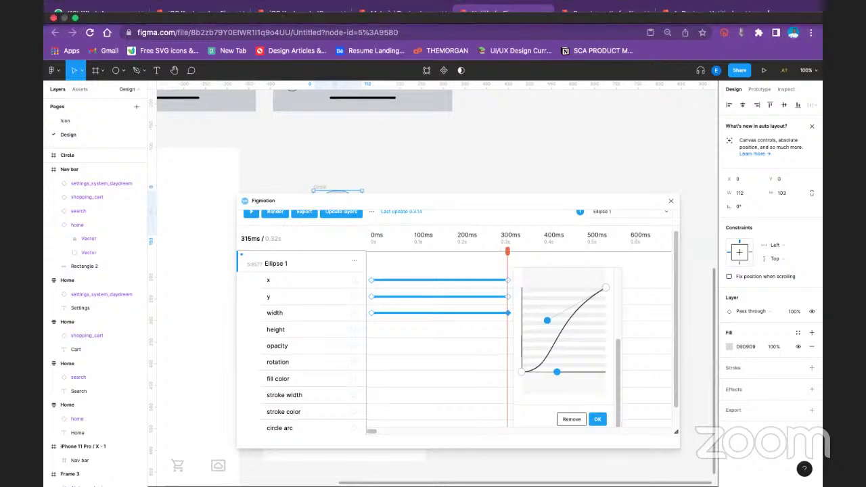
mouse_move(227, 21)
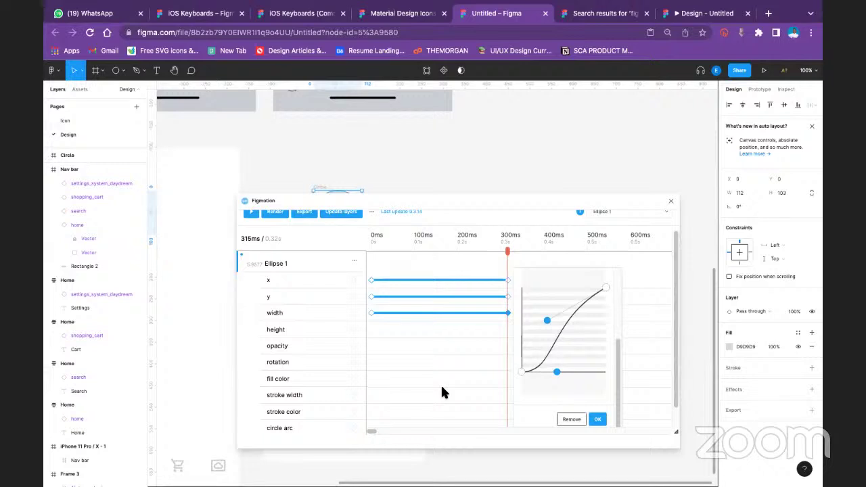
In a new Chrome tab, open downloader.la from the address-bar suggestions and edit the address toward nohat.cc
left_click(768, 13)
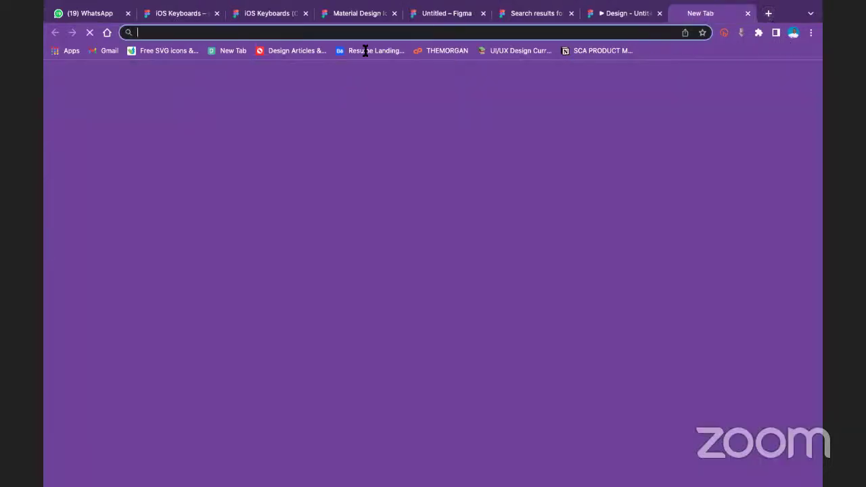
type("d")
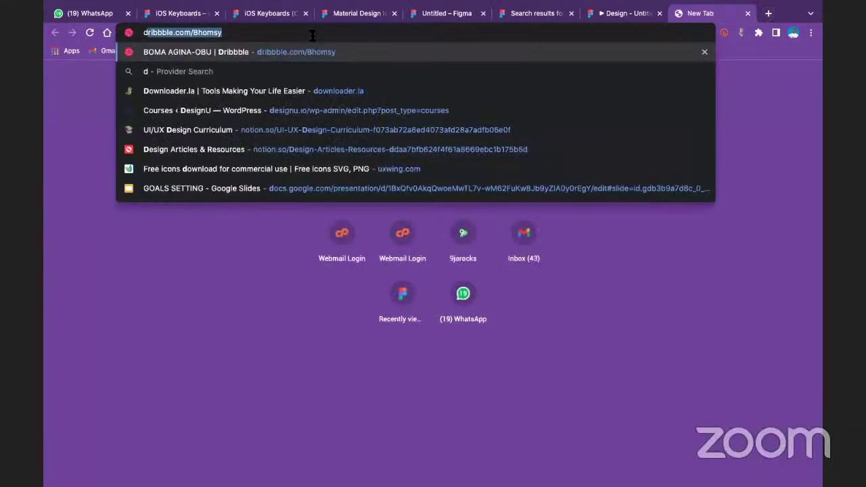
left_click(327, 91)
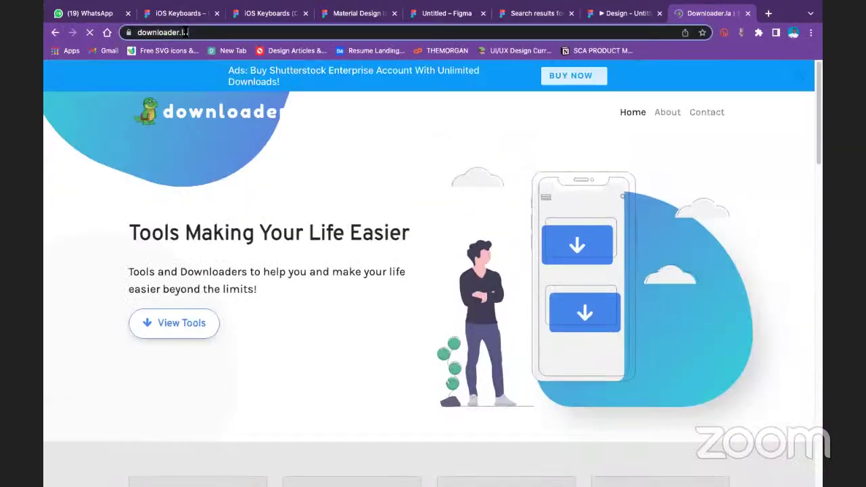
left_click(184, 32)
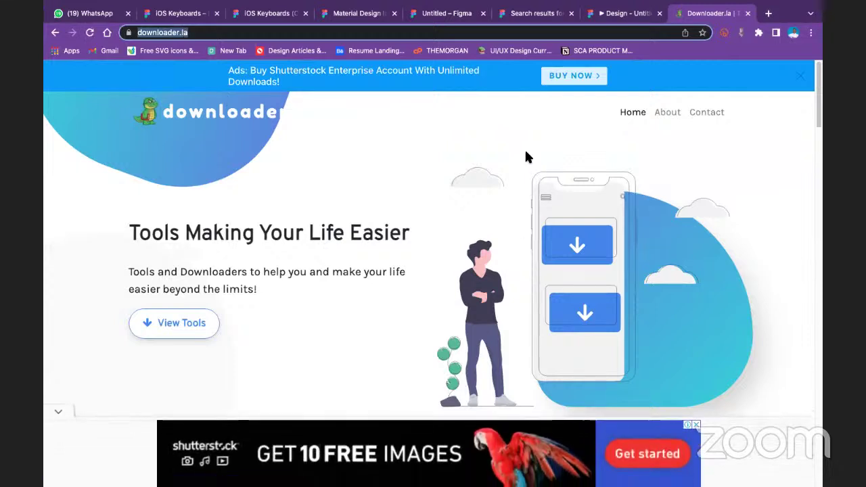
left_click(659, 32)
type("nohat.cc")
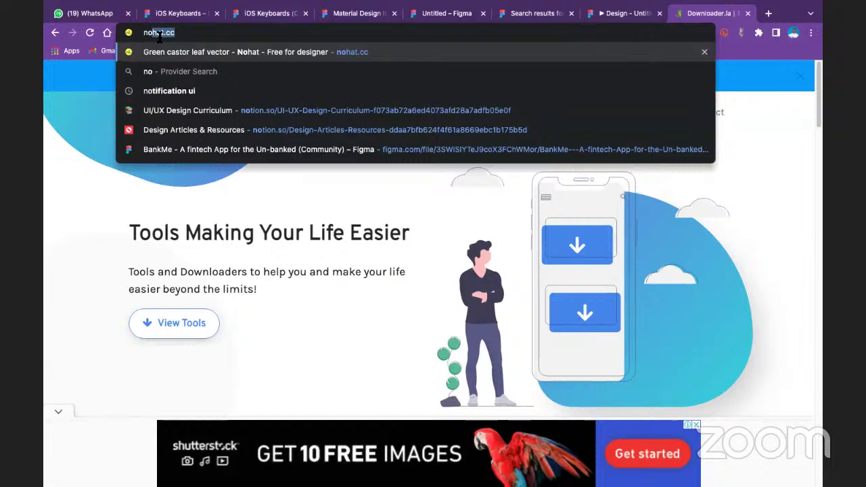
double_click(160, 34)
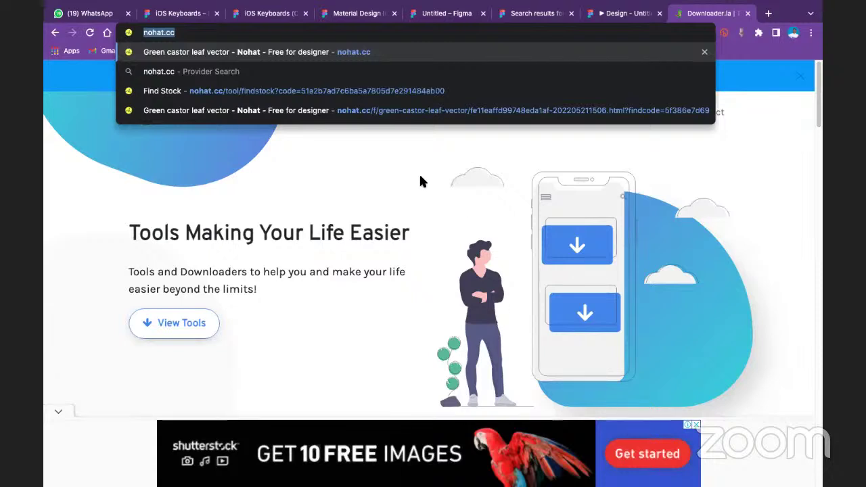
Remove the 'Green castor leaf vector' suggestion, dismiss the suggestions, and close the top ad banner
mouse_move(506, 20)
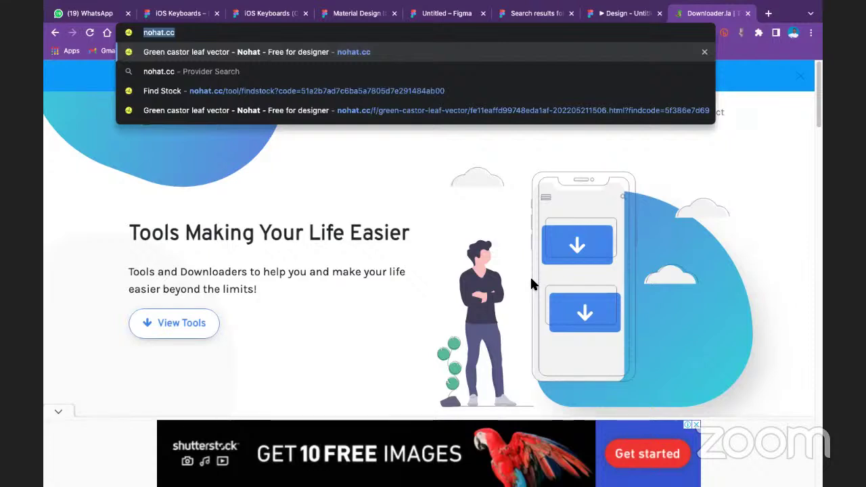
left_click(704, 52)
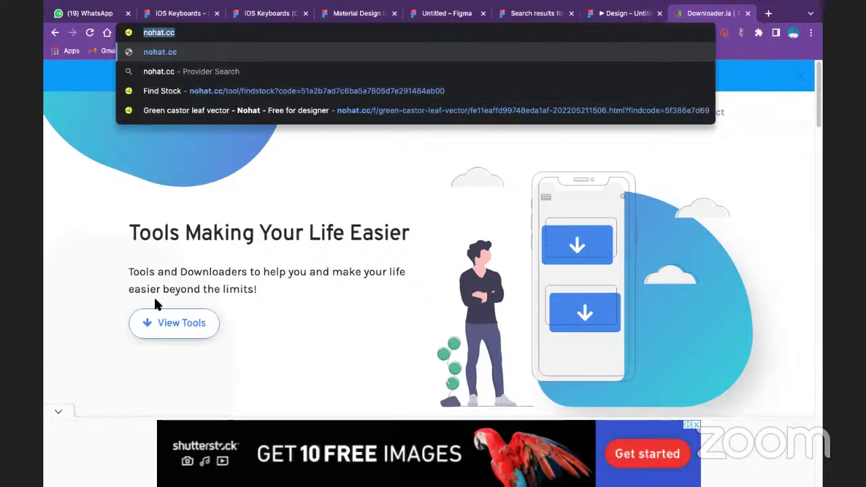
left_click(354, 191)
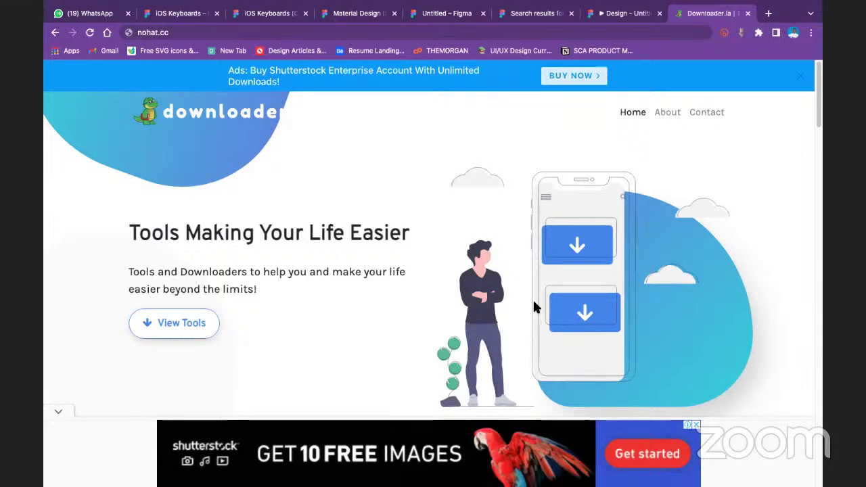
left_click(806, 77)
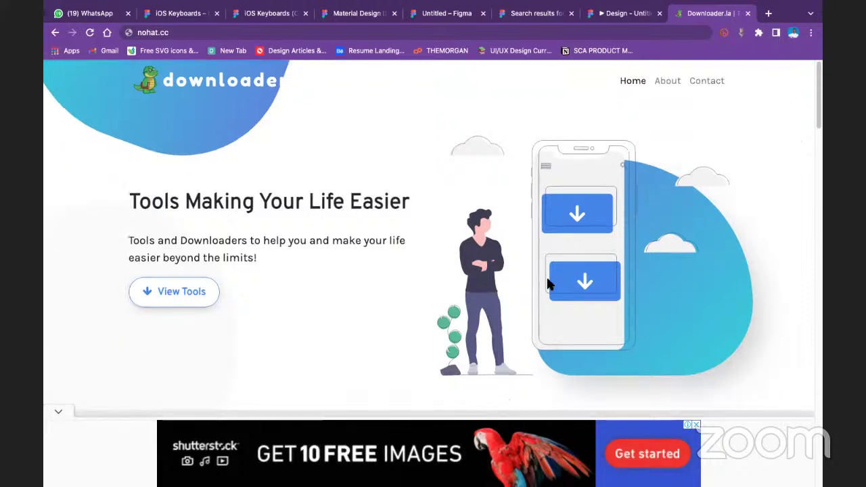